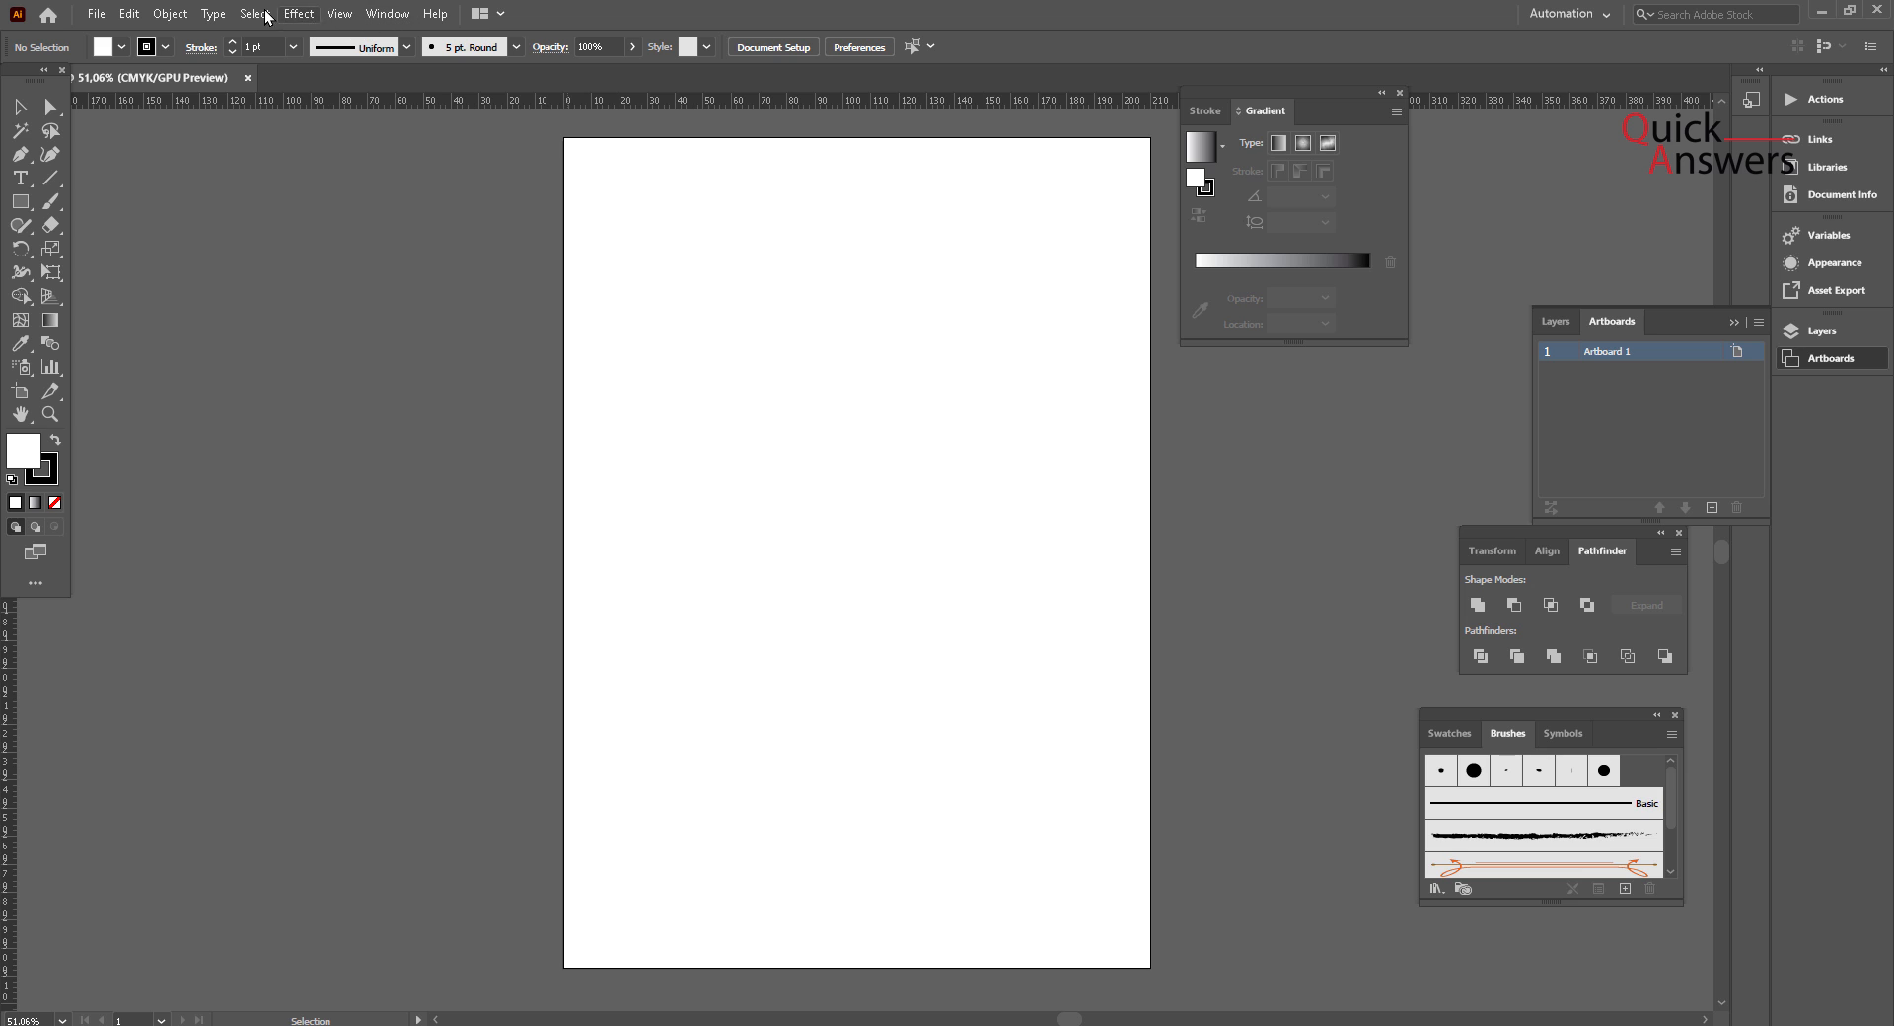
Step: Hide the document rulers
left_click(338, 13)
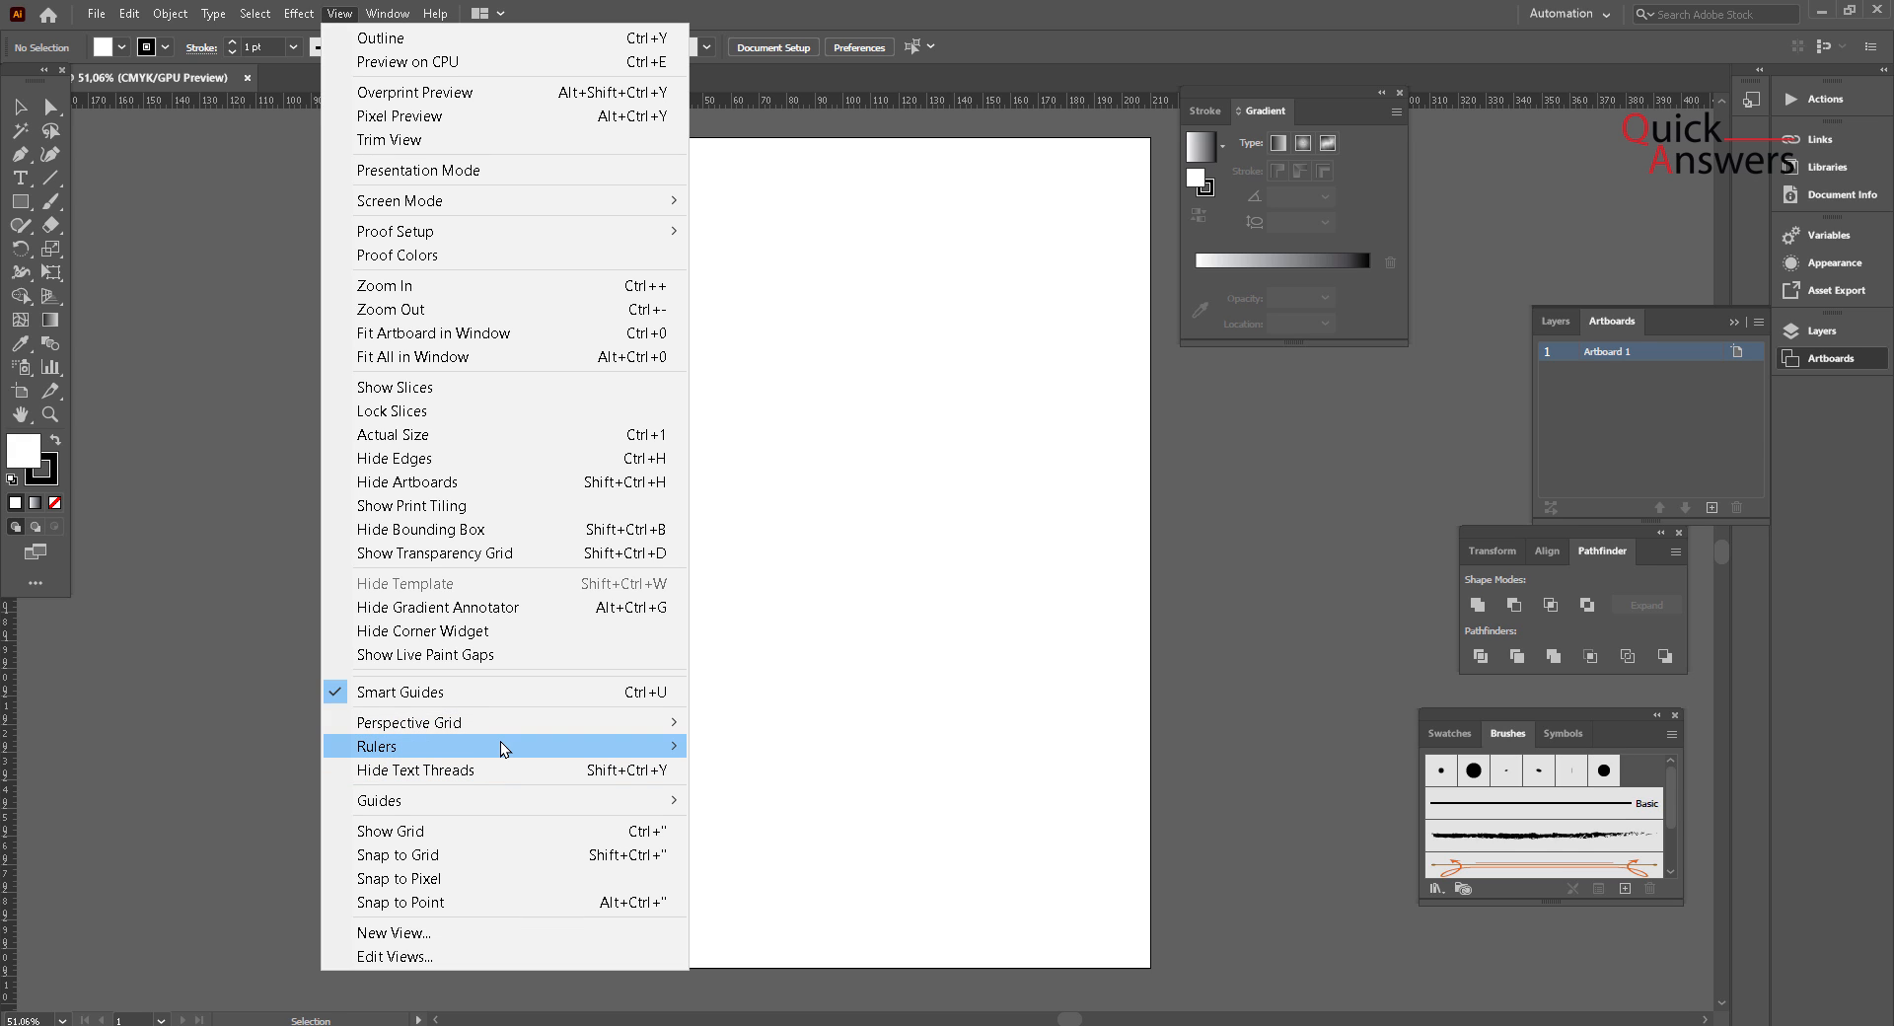
mouse_move(559, 744)
left_click(831, 754)
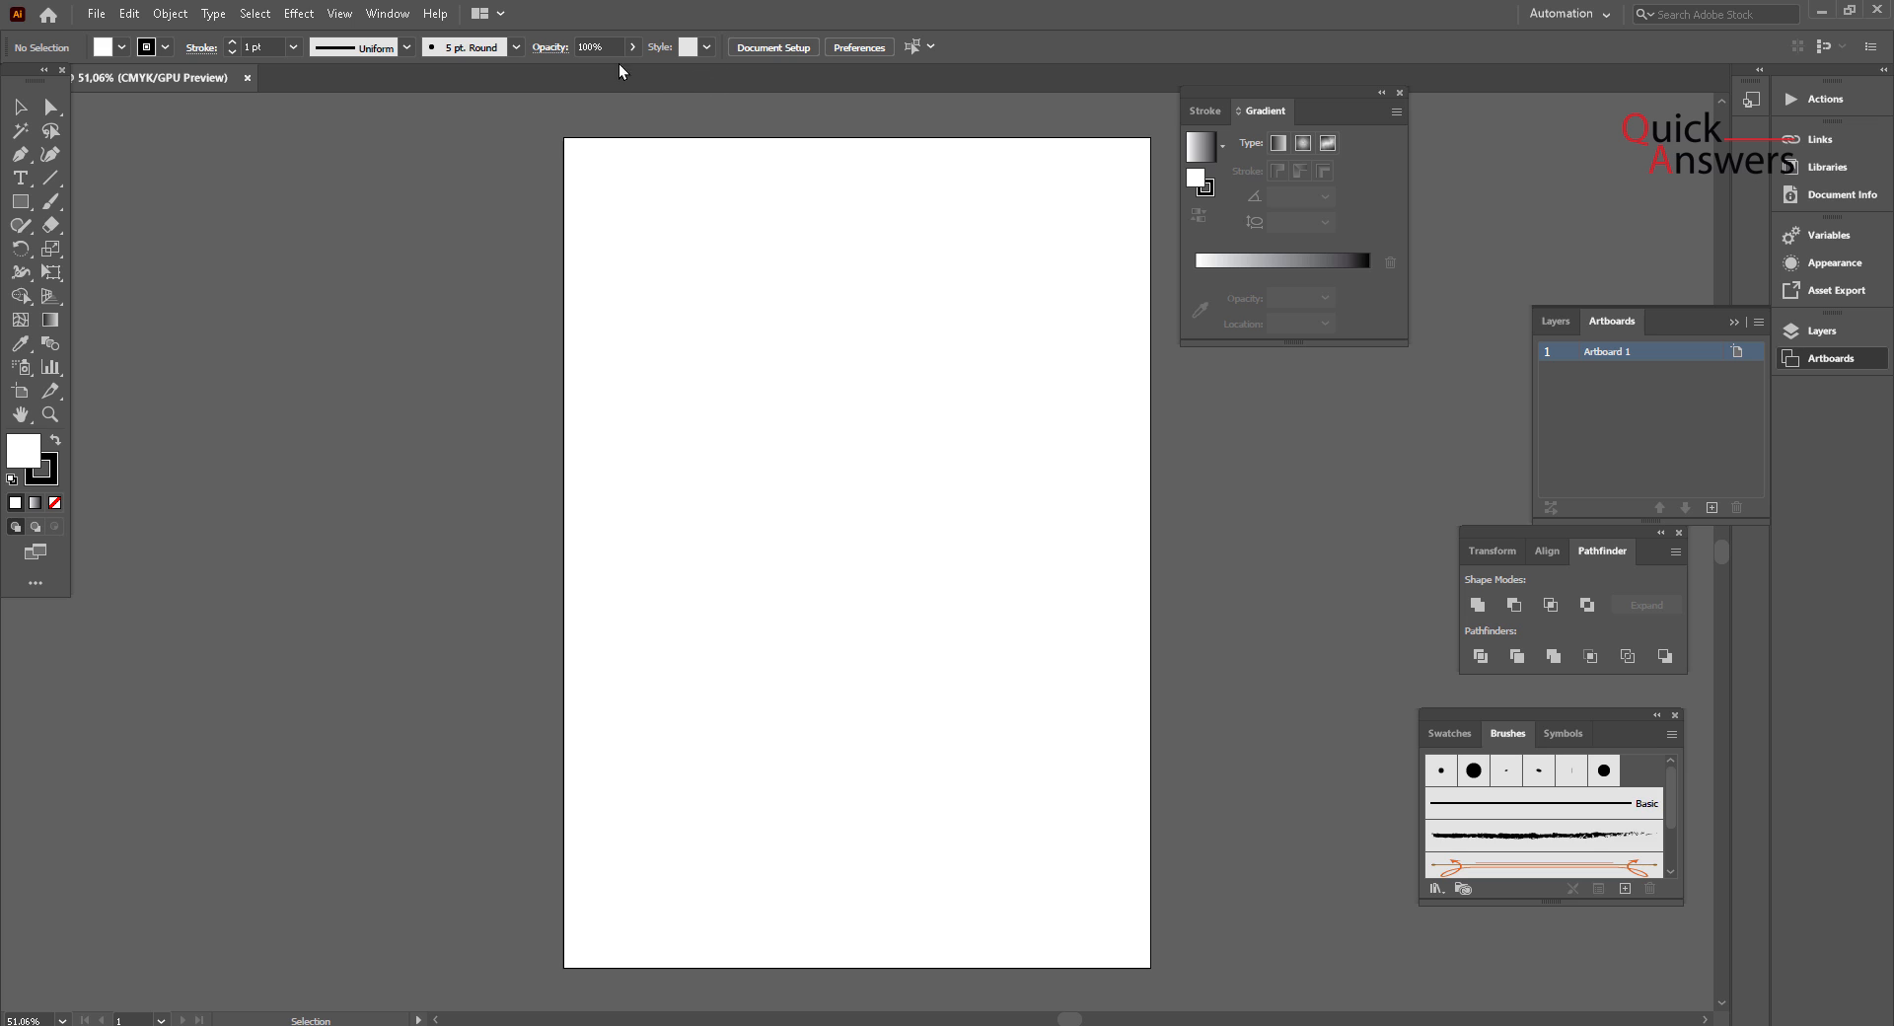
Step: Show the rulers along the edges of the document
left_click(214, 14)
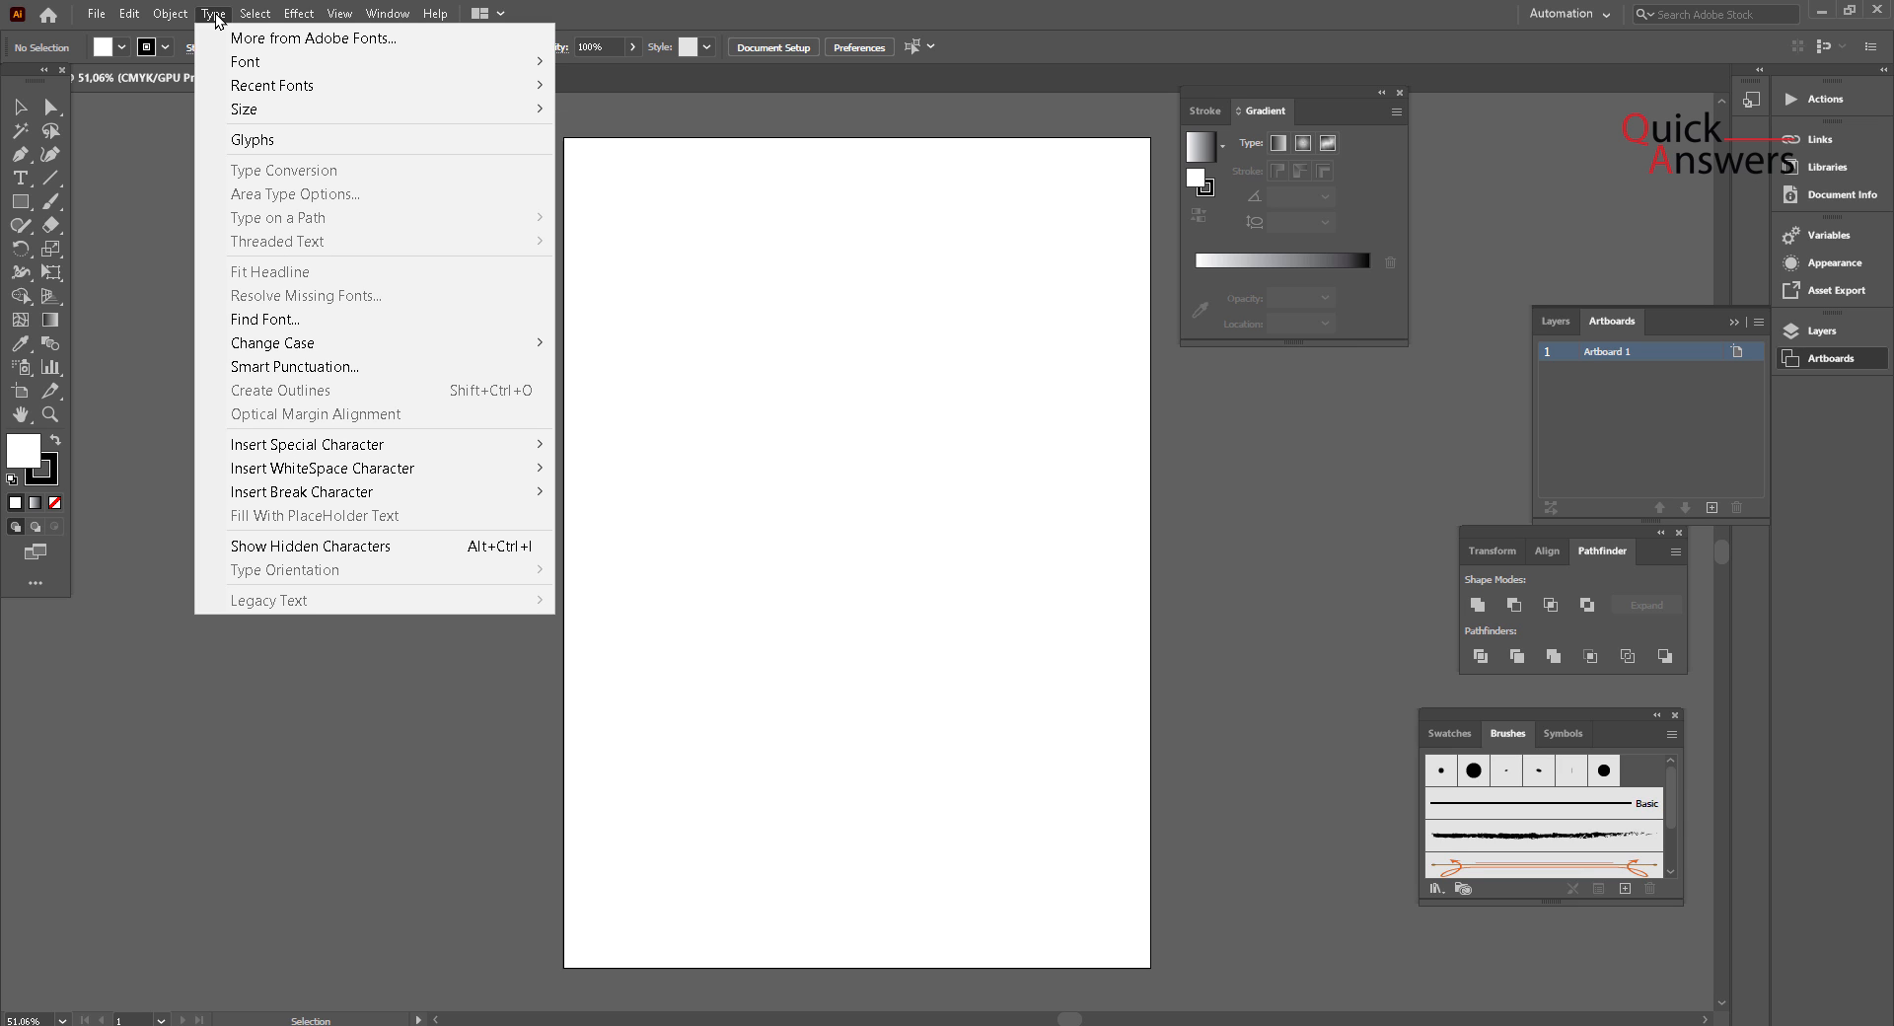
mouse_move(343, 12)
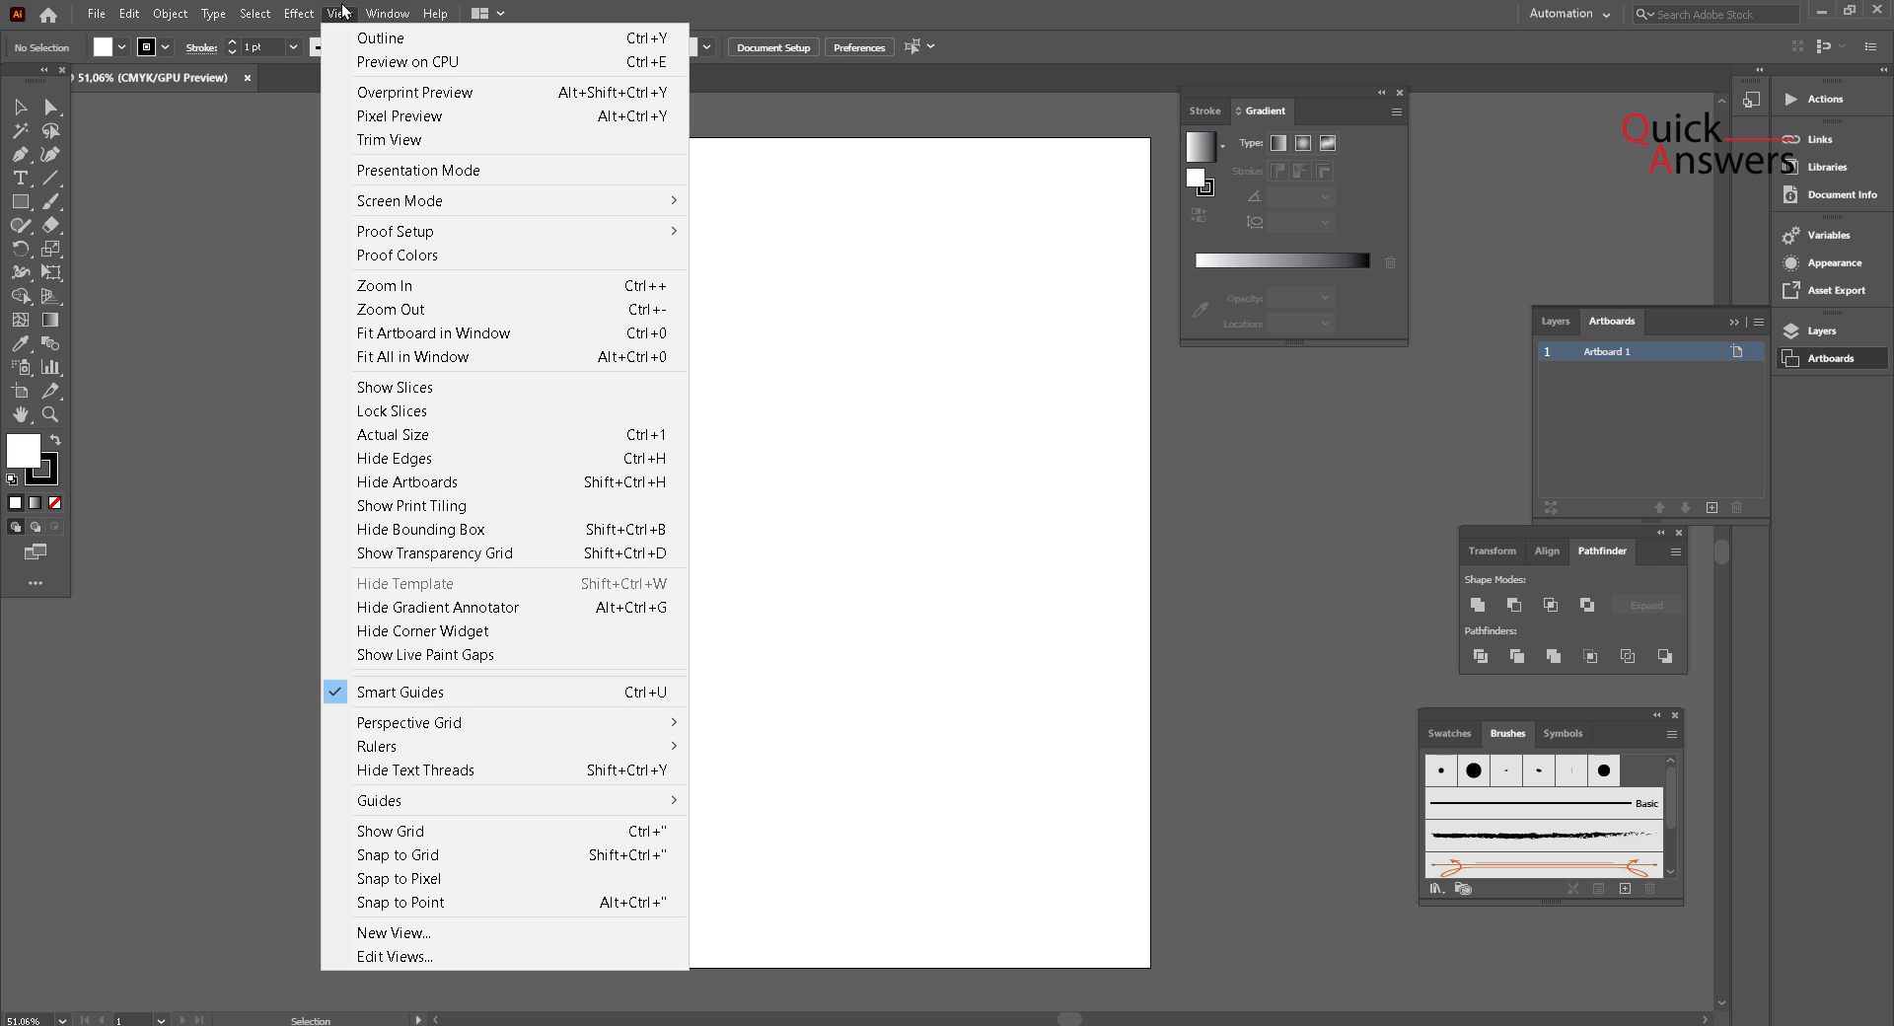
mouse_move(619, 749)
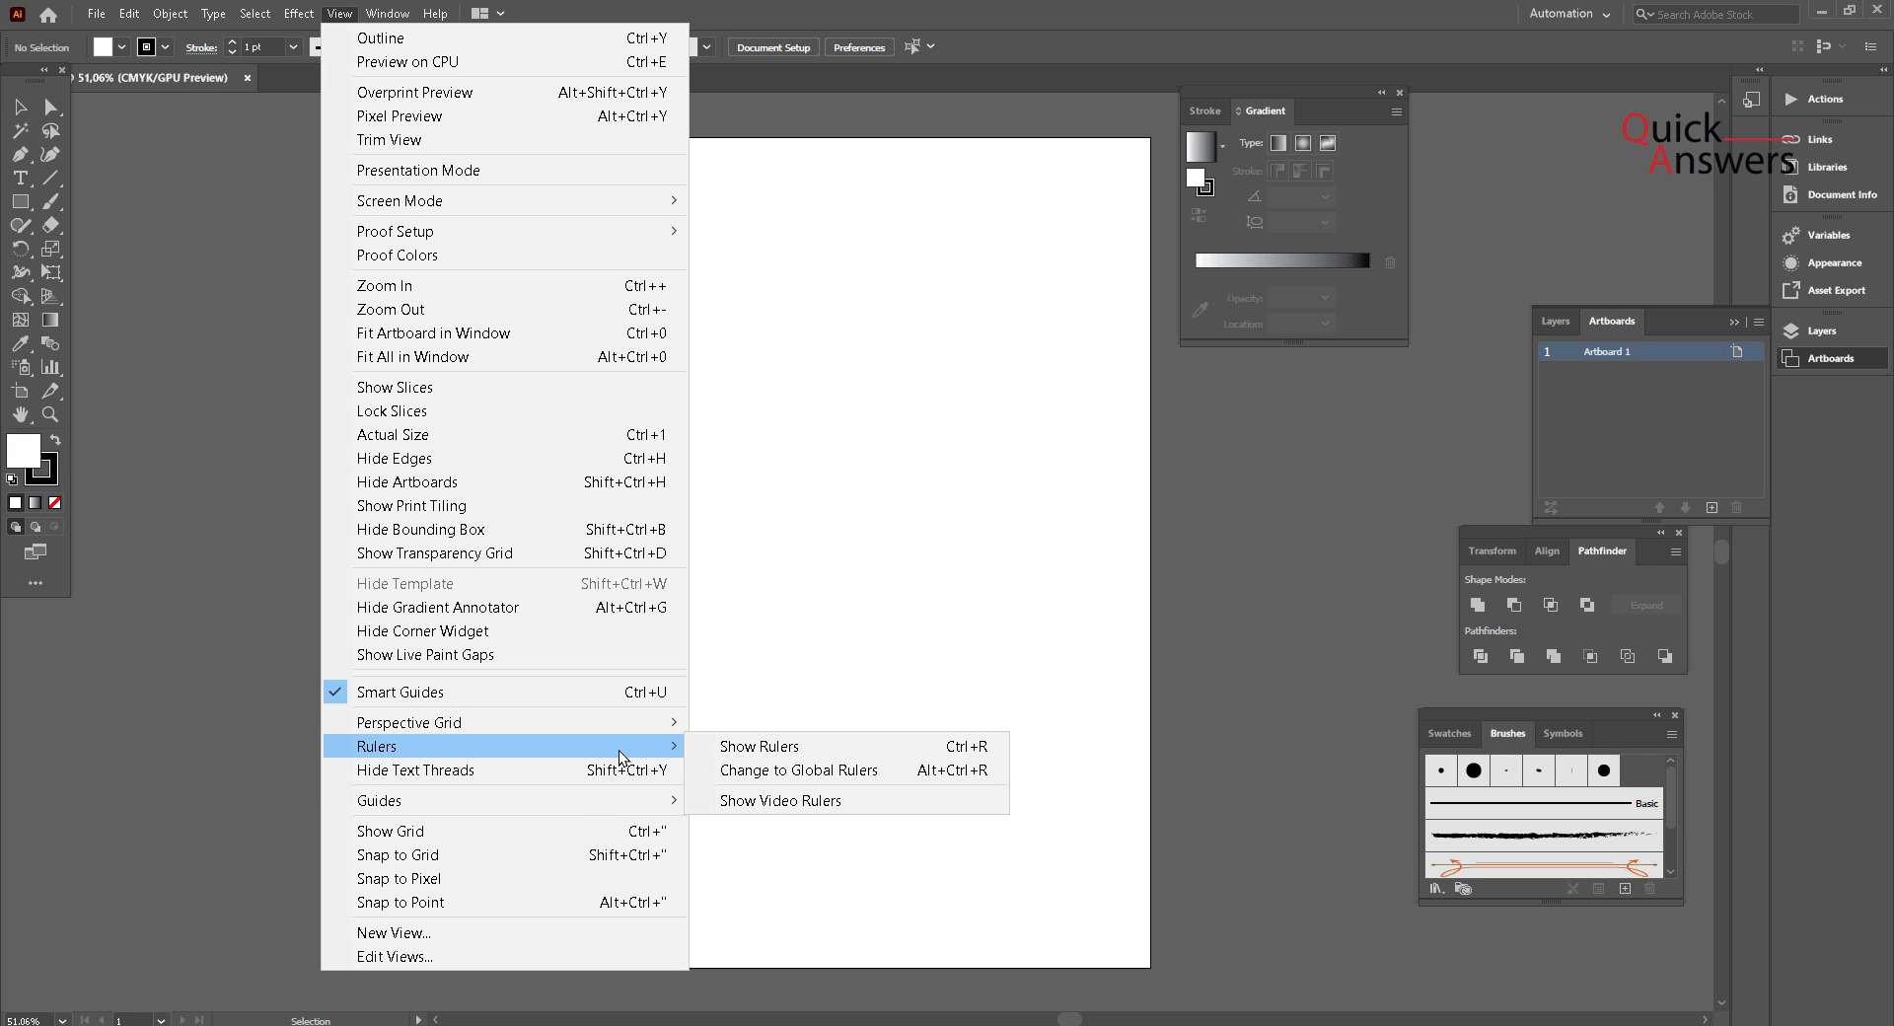
left_click(777, 744)
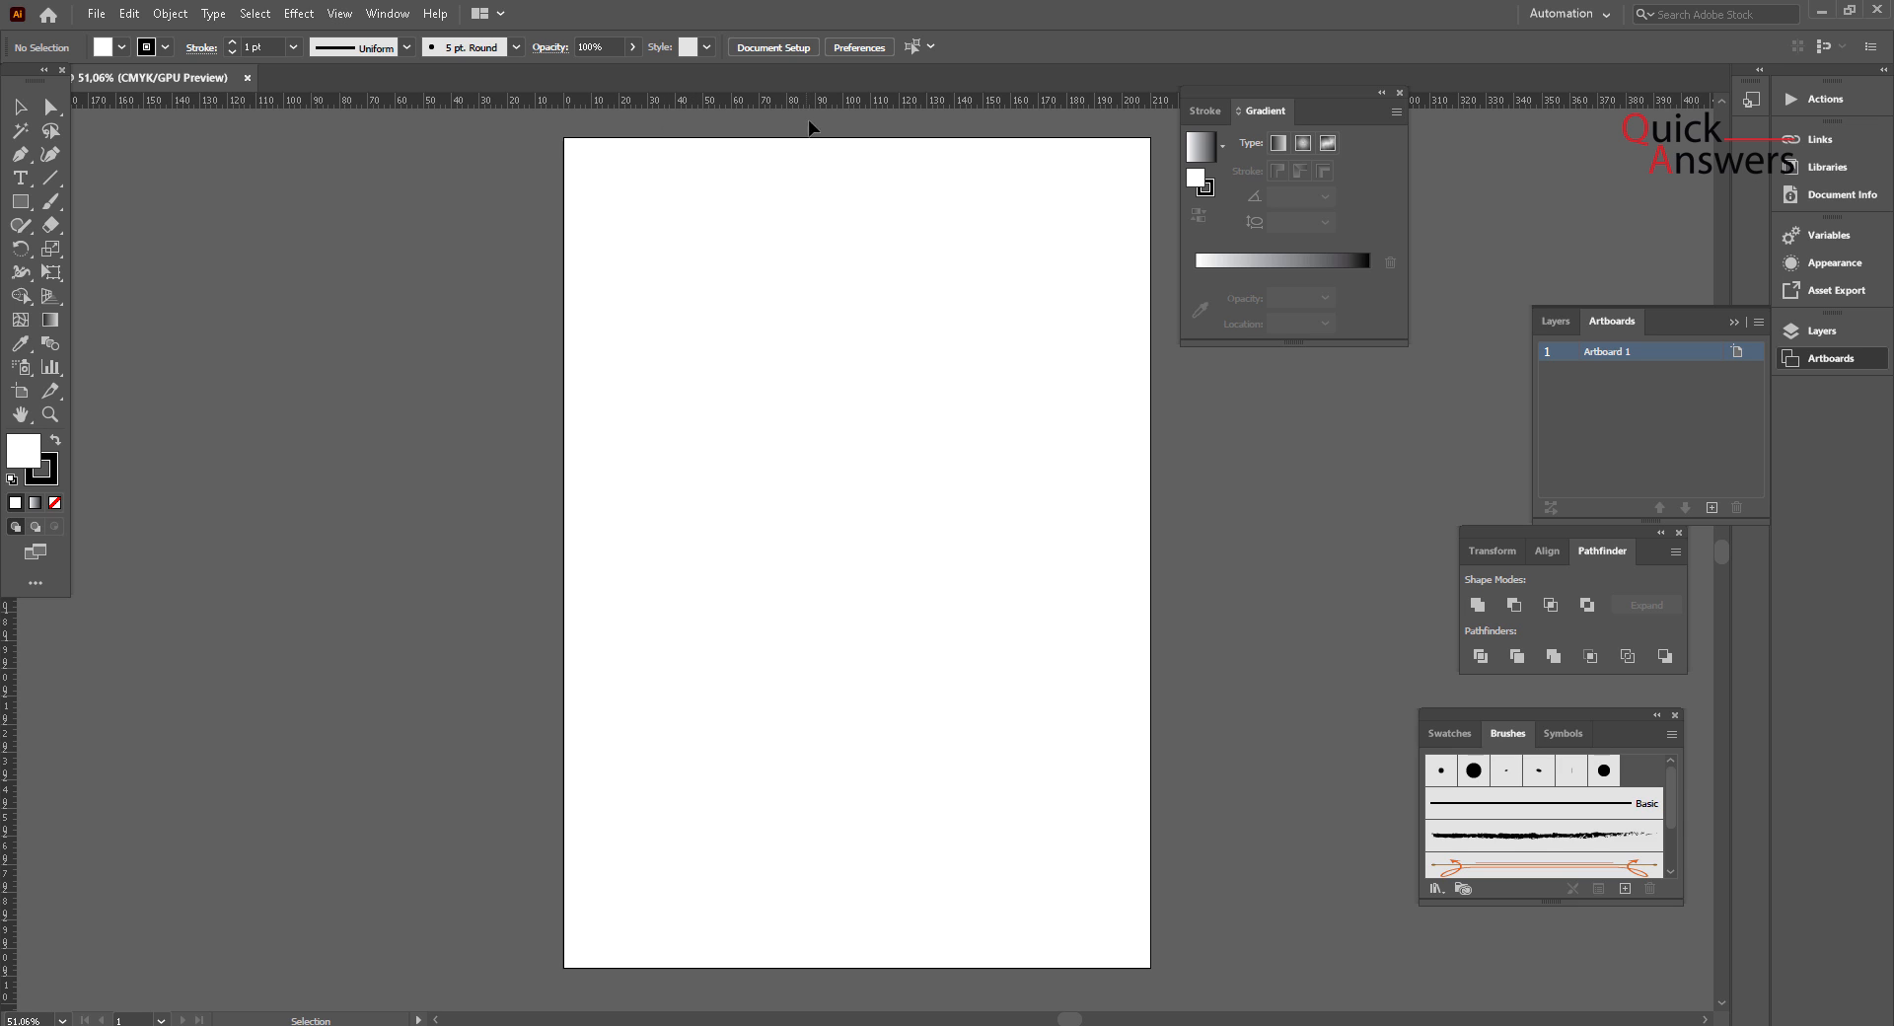
Step: Add a horizontal ruler guide near the top of the artboard and a vertical guide at about X 23.6 mm
left_click_drag(814, 104, 803, 186)
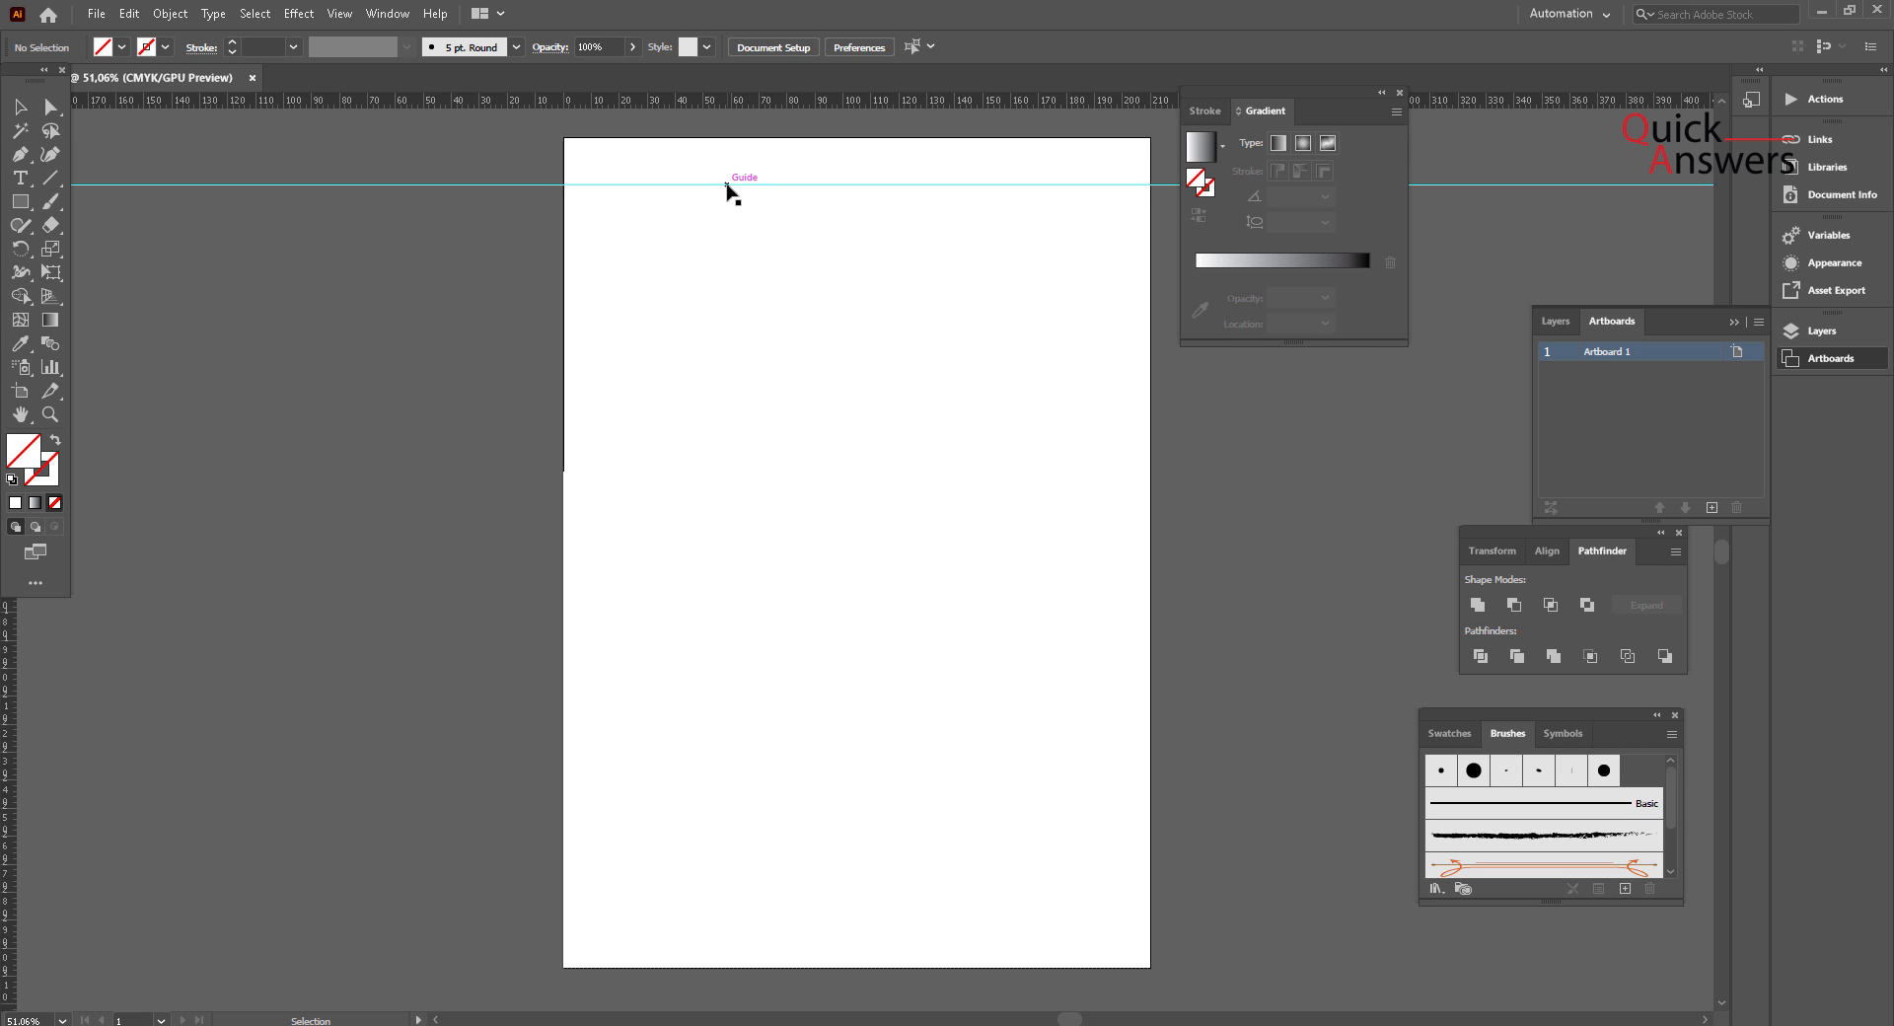
left_click_drag(727, 185, 846, 287)
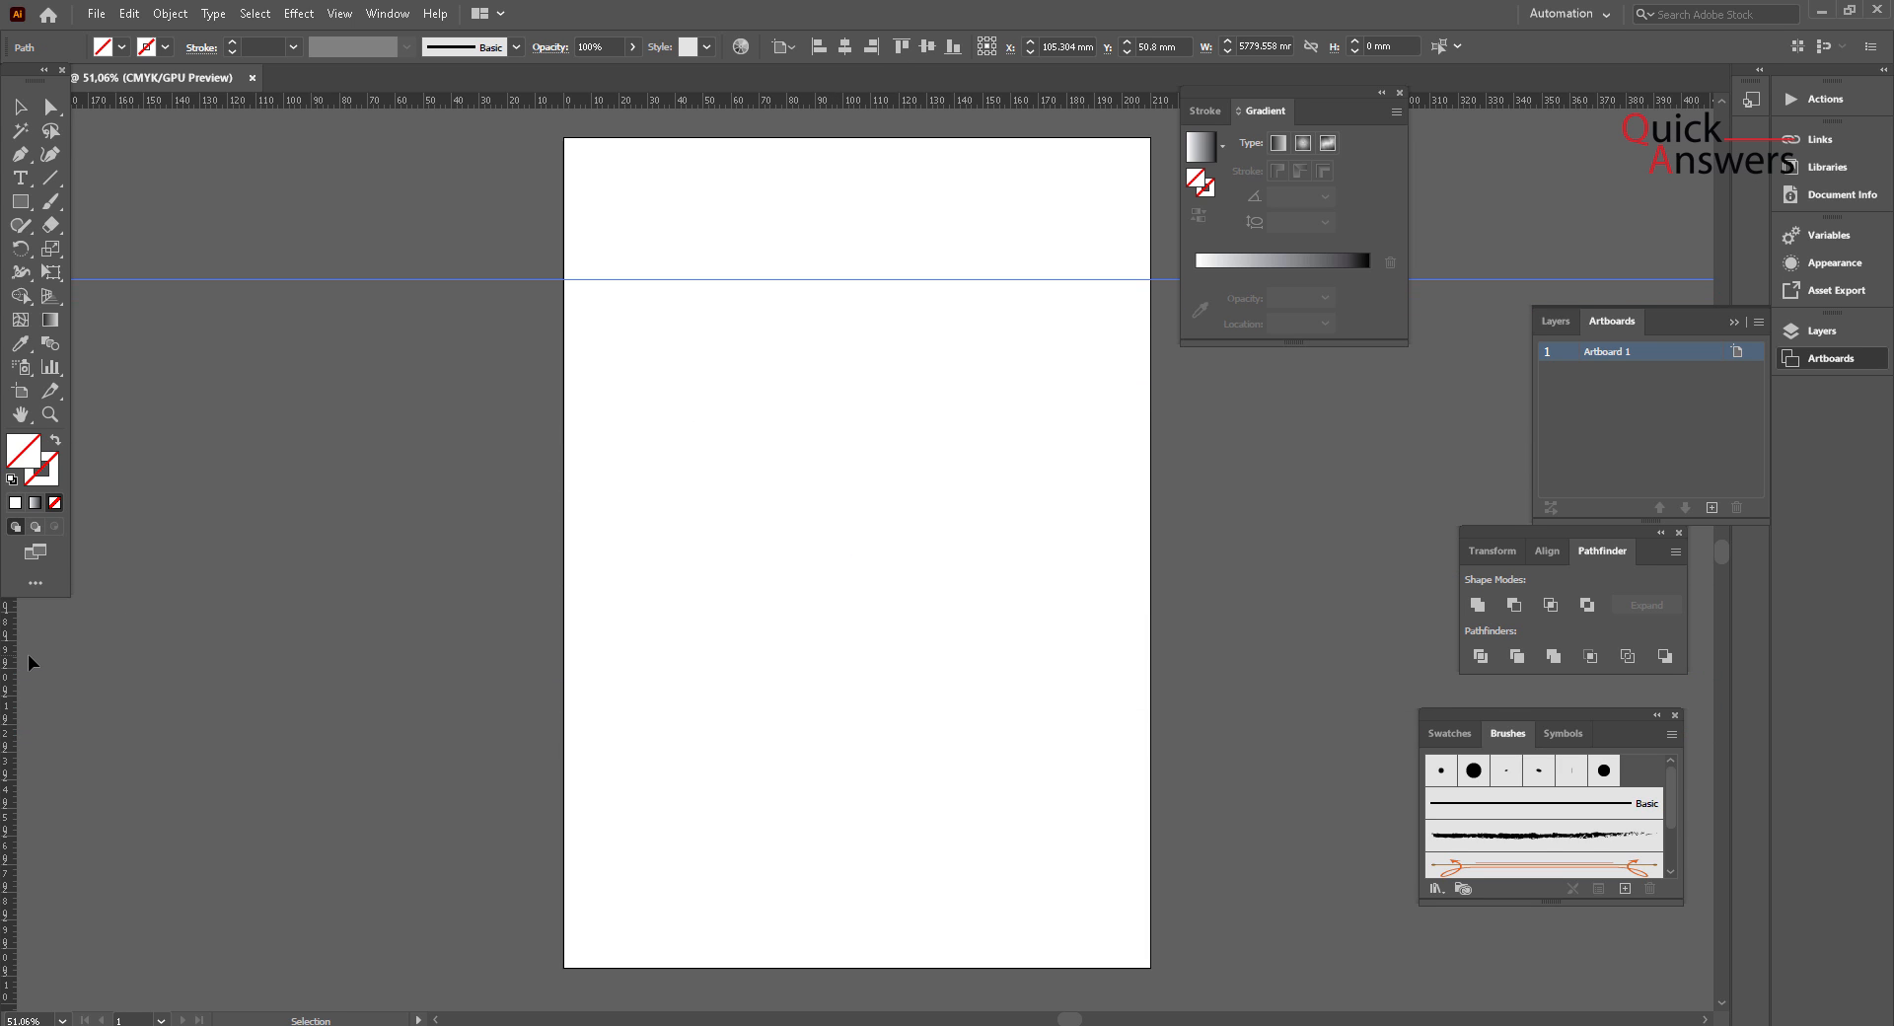
left_click_drag(12, 667, 629, 558)
left_click_drag(736, 281, 744, 208)
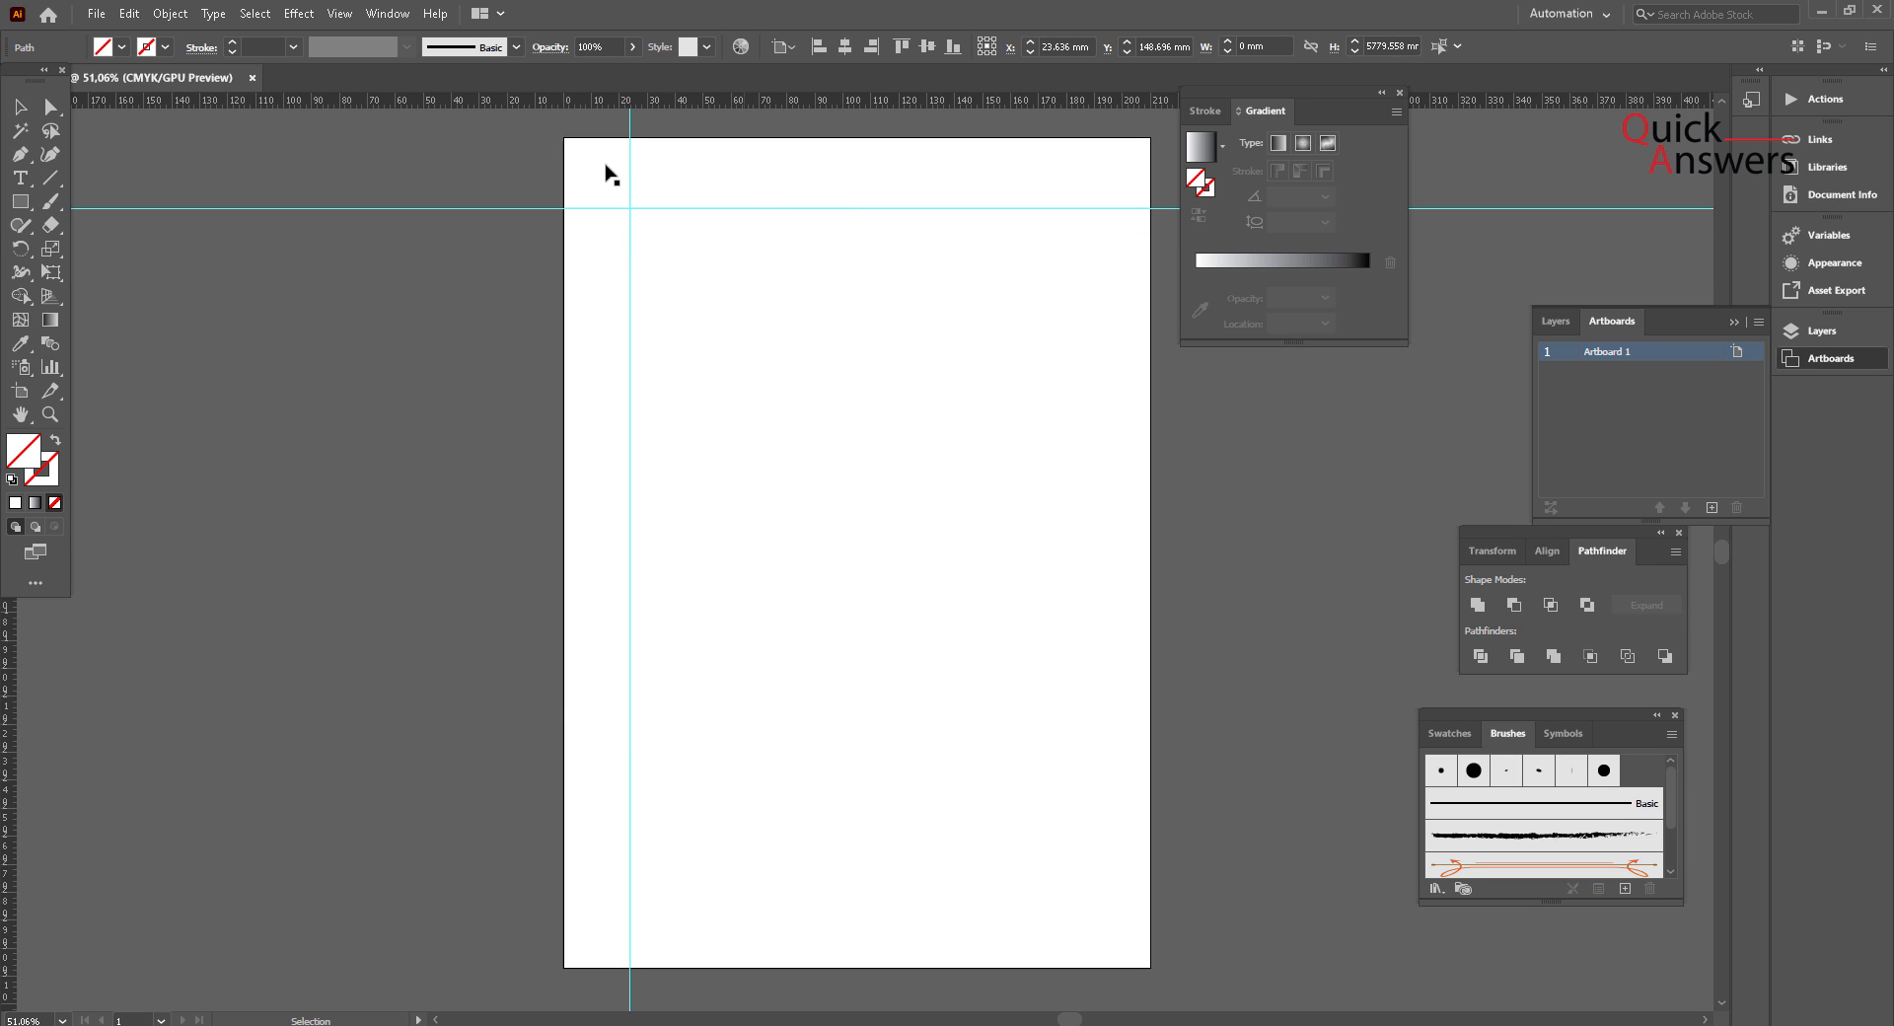
left_click(589, 166)
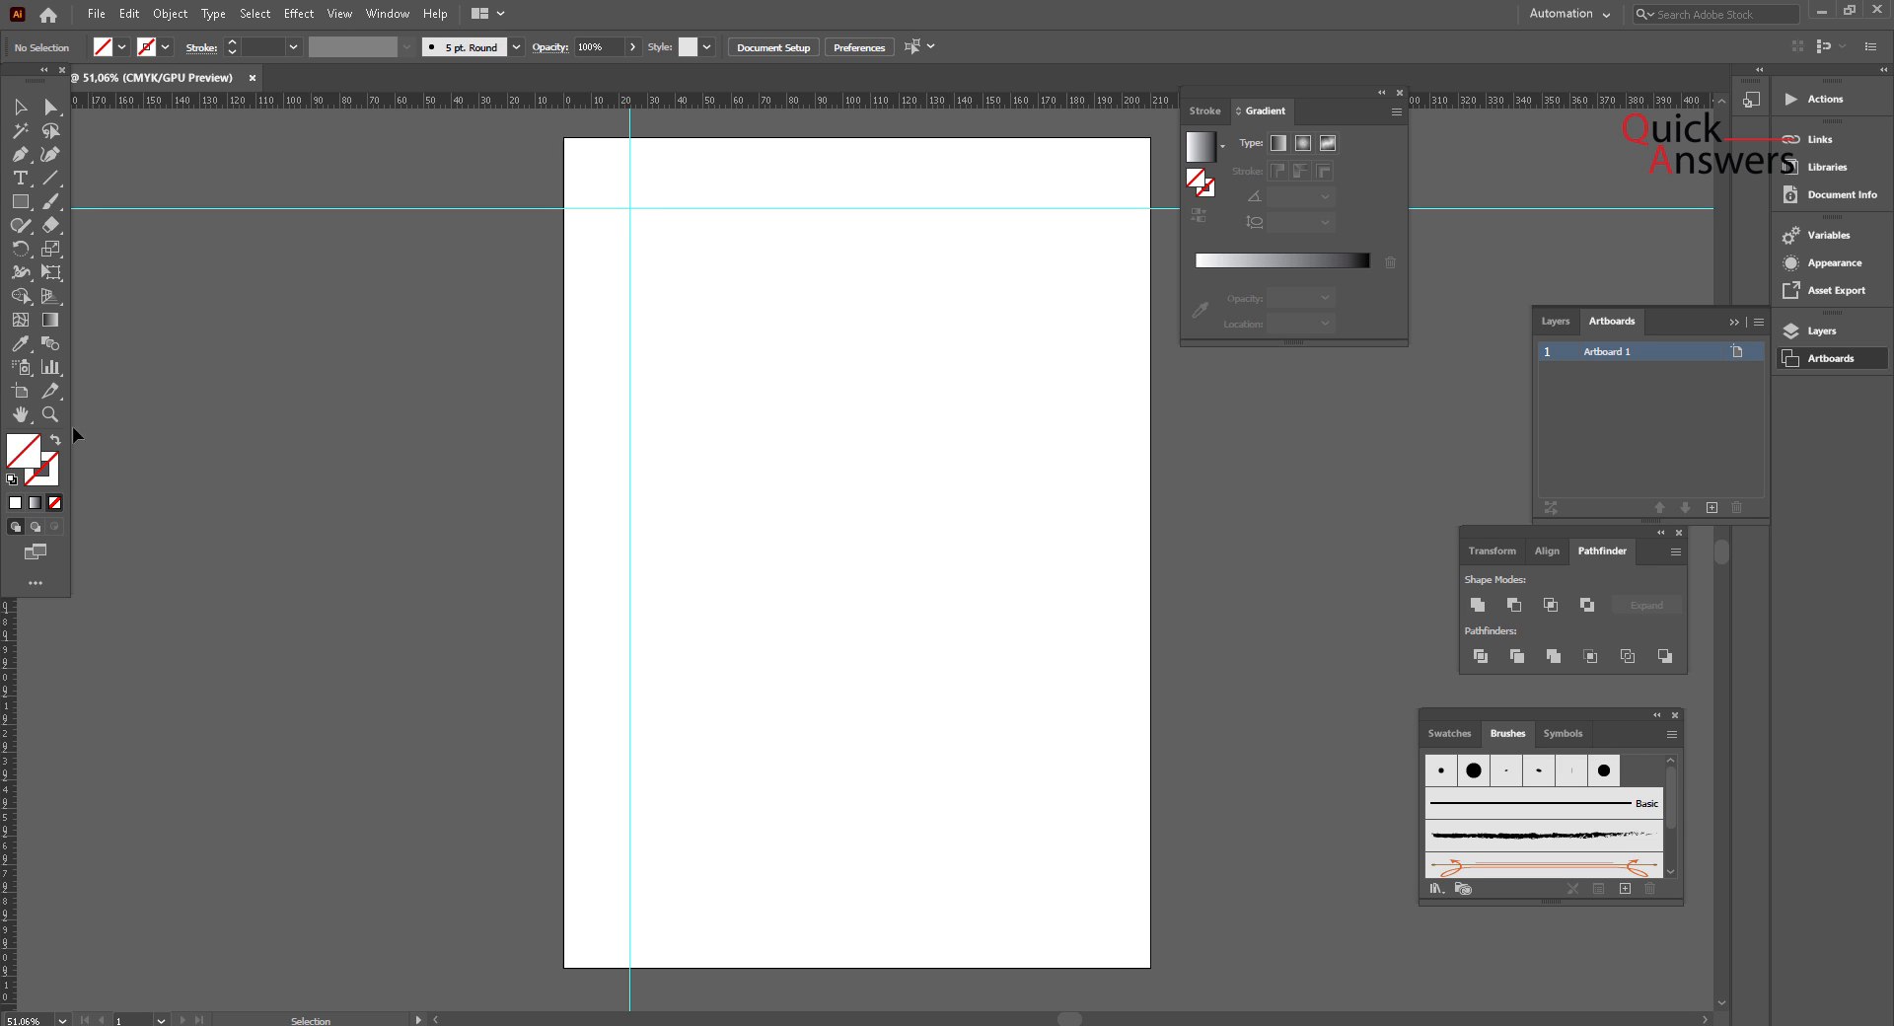
Step: Draw a square about 23.6 mm wide across the vertical guide, below the horizontal guide
left_click(20, 201)
mouse_move(602, 284)
left_mouse_down()
mouse_move(663, 370)
mouse_move(636, 342)
left_mouse_up()
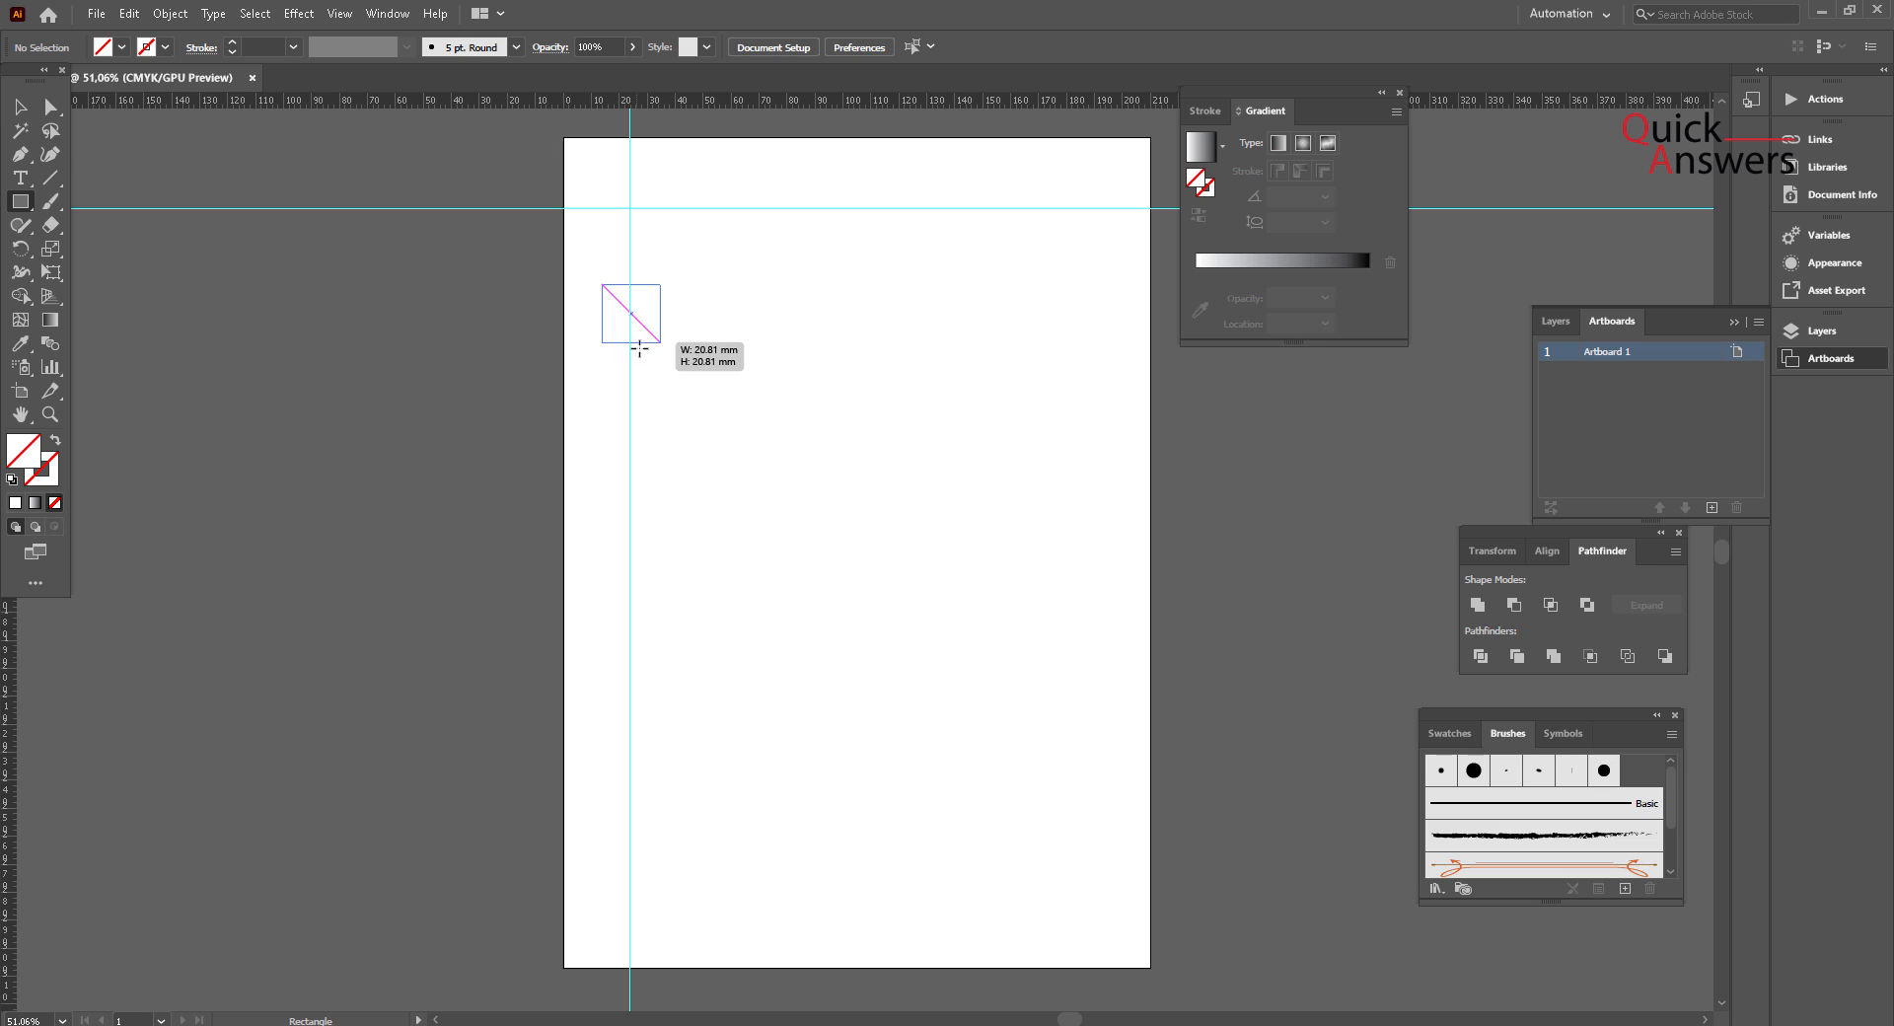
left_click_drag(639, 347, 940, 624)
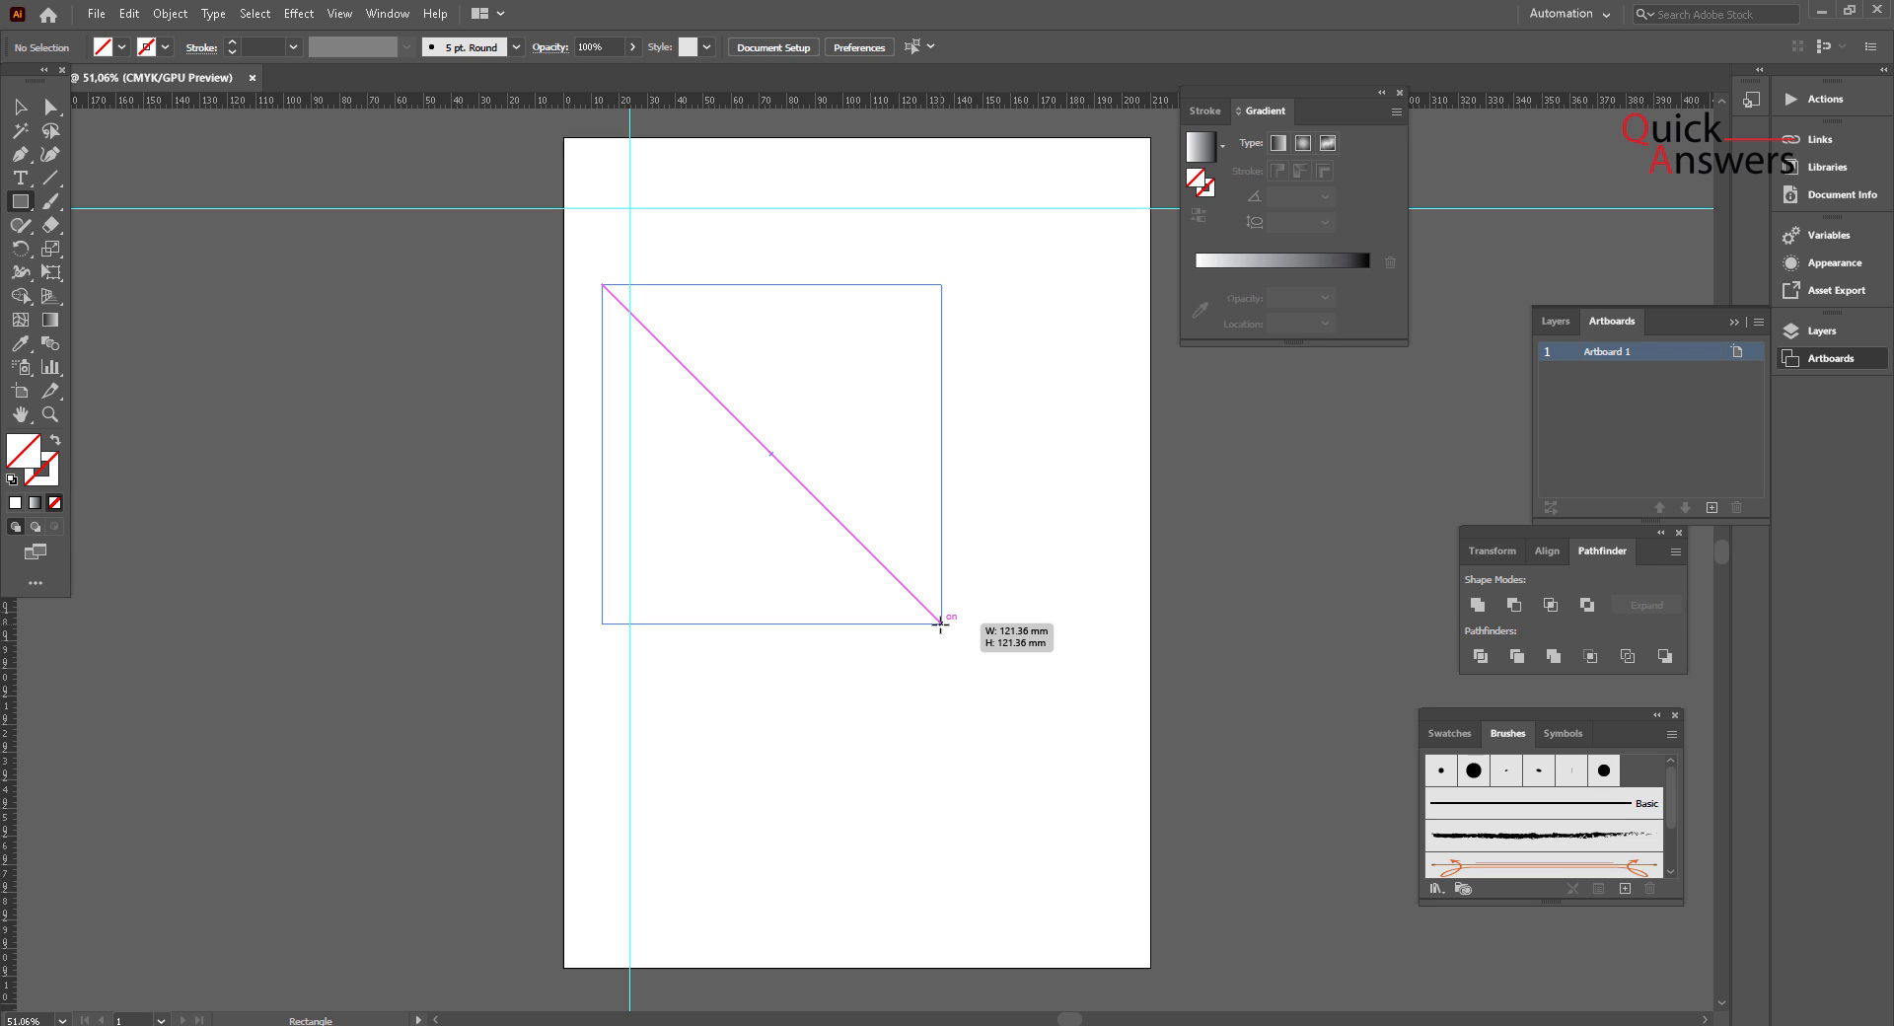
mouse_move(941, 623)
left_mouse_down()
mouse_move(717, 375)
mouse_move(671, 335)
mouse_move(689, 384)
mouse_move(634, 296)
mouse_move(598, 278)
left_mouse_up()
left_click(21, 106)
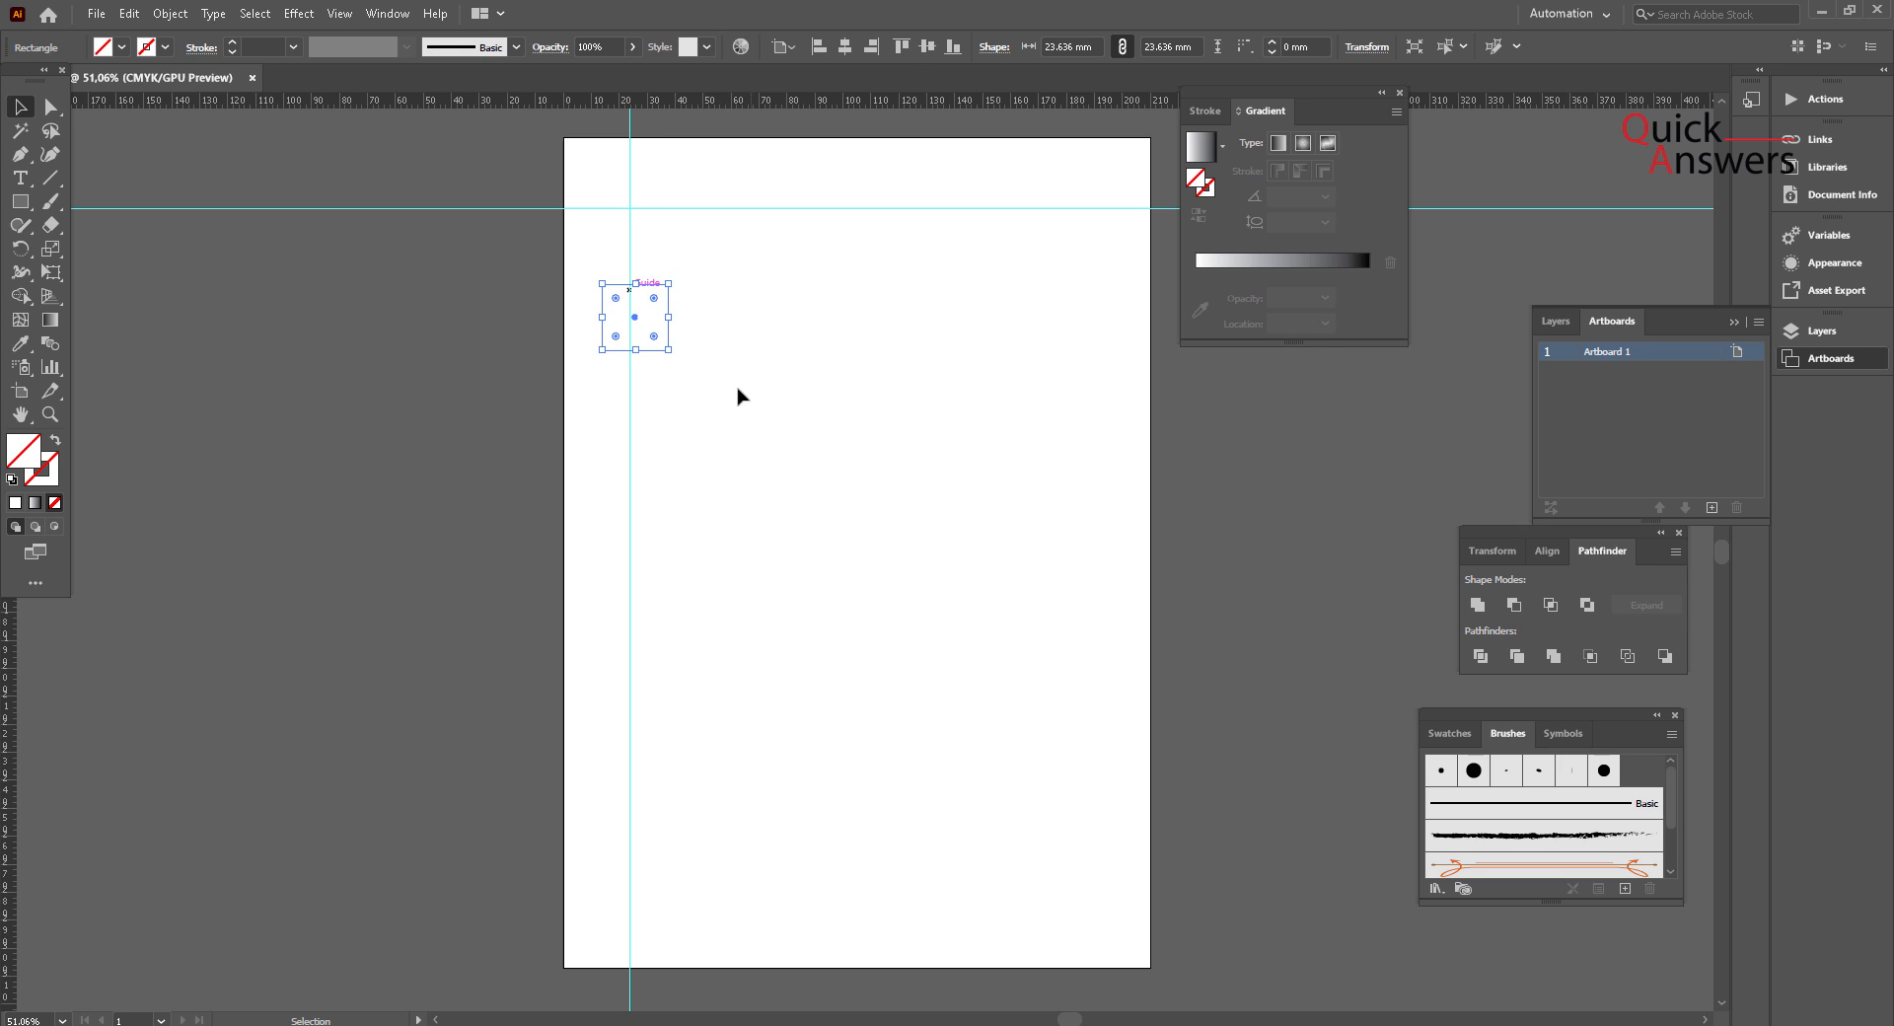
Step: Give the square a 0.25 pt black stroke
left_click_drag(740, 424, 641, 309)
left_click(231, 42)
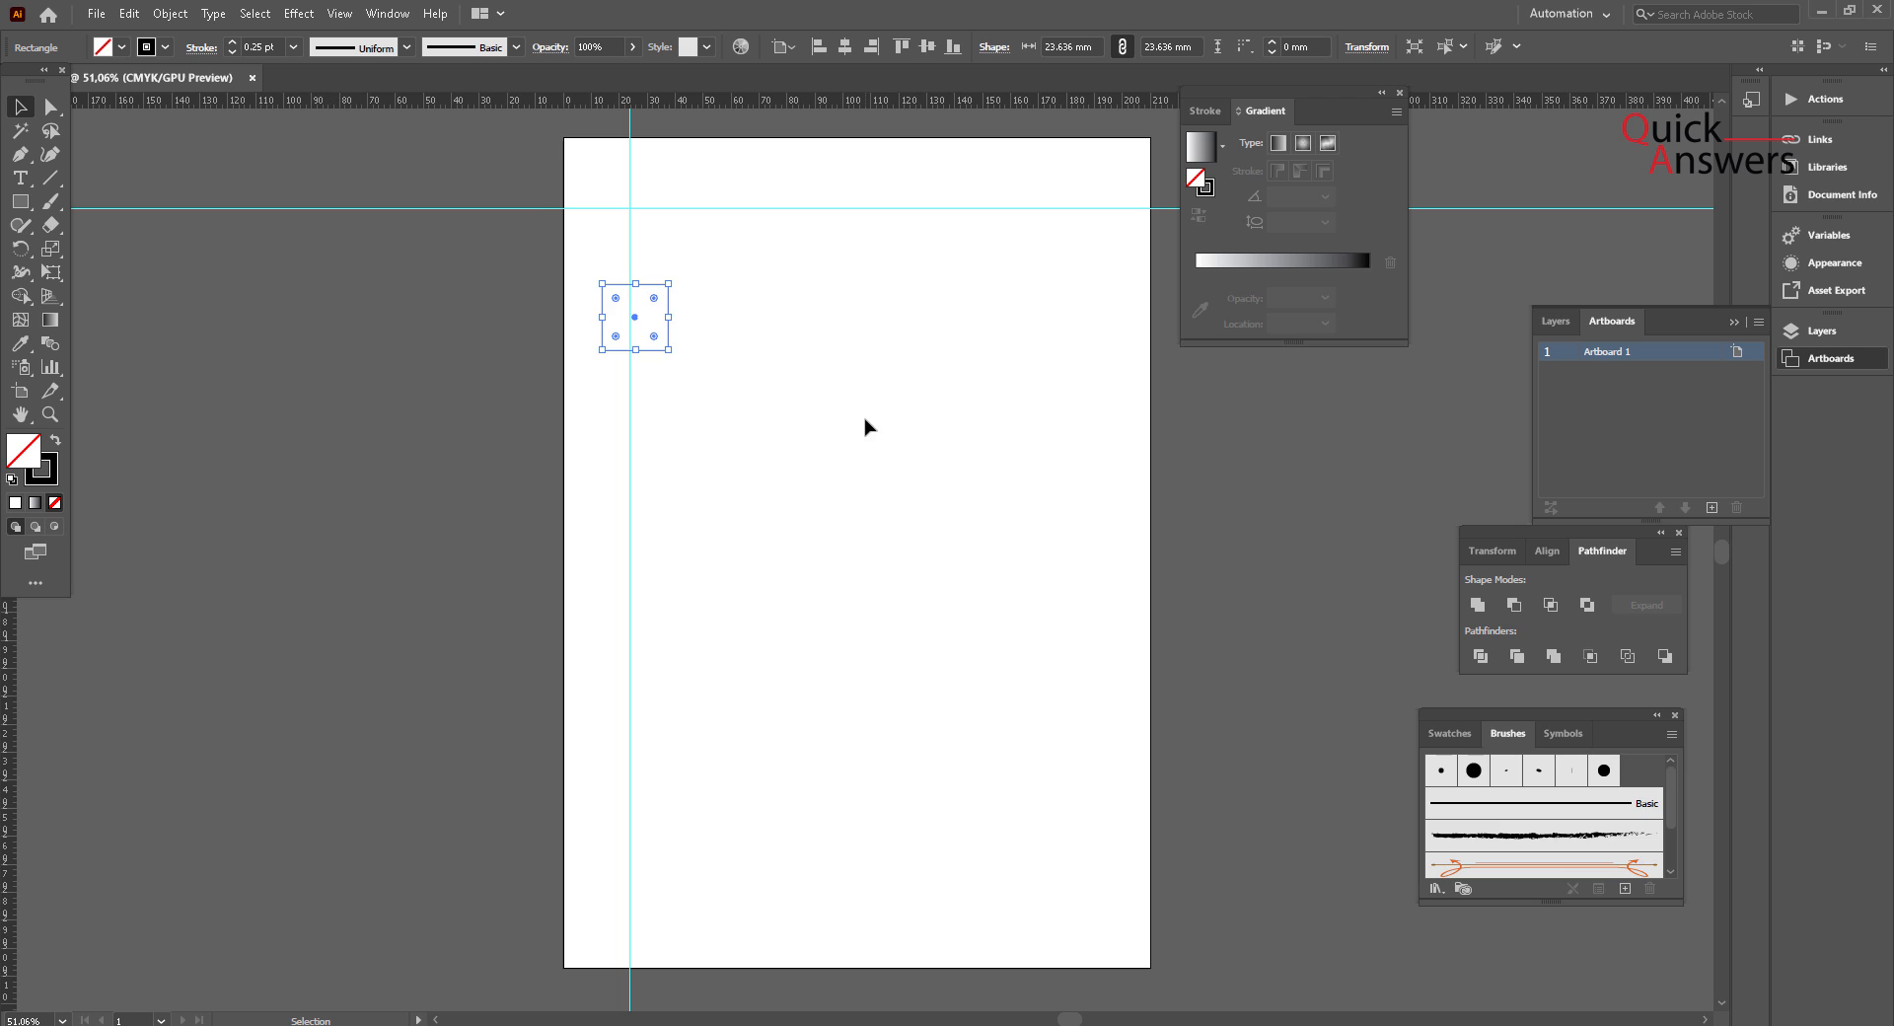
left_click(801, 424)
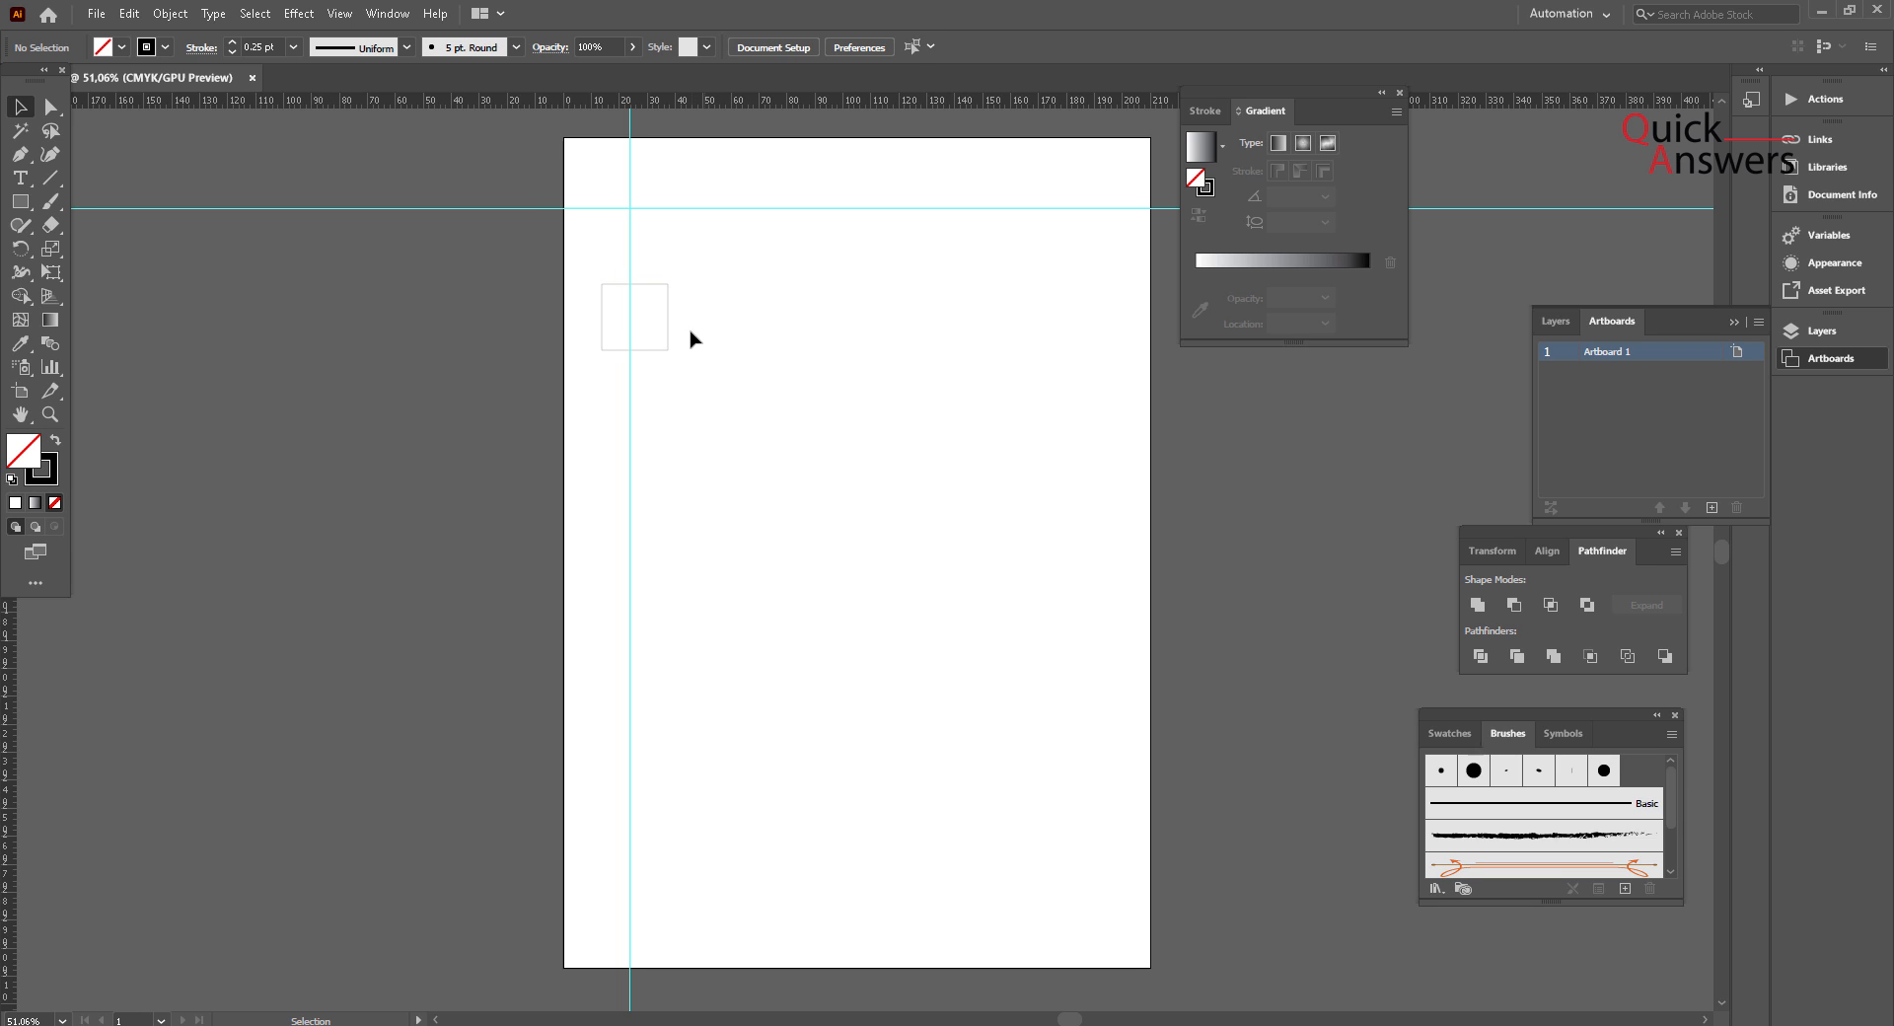
Step: Try to align the square to the left edge of the artboard
left_click_drag(704, 305, 663, 393)
left_click(689, 263)
left_click(663, 286)
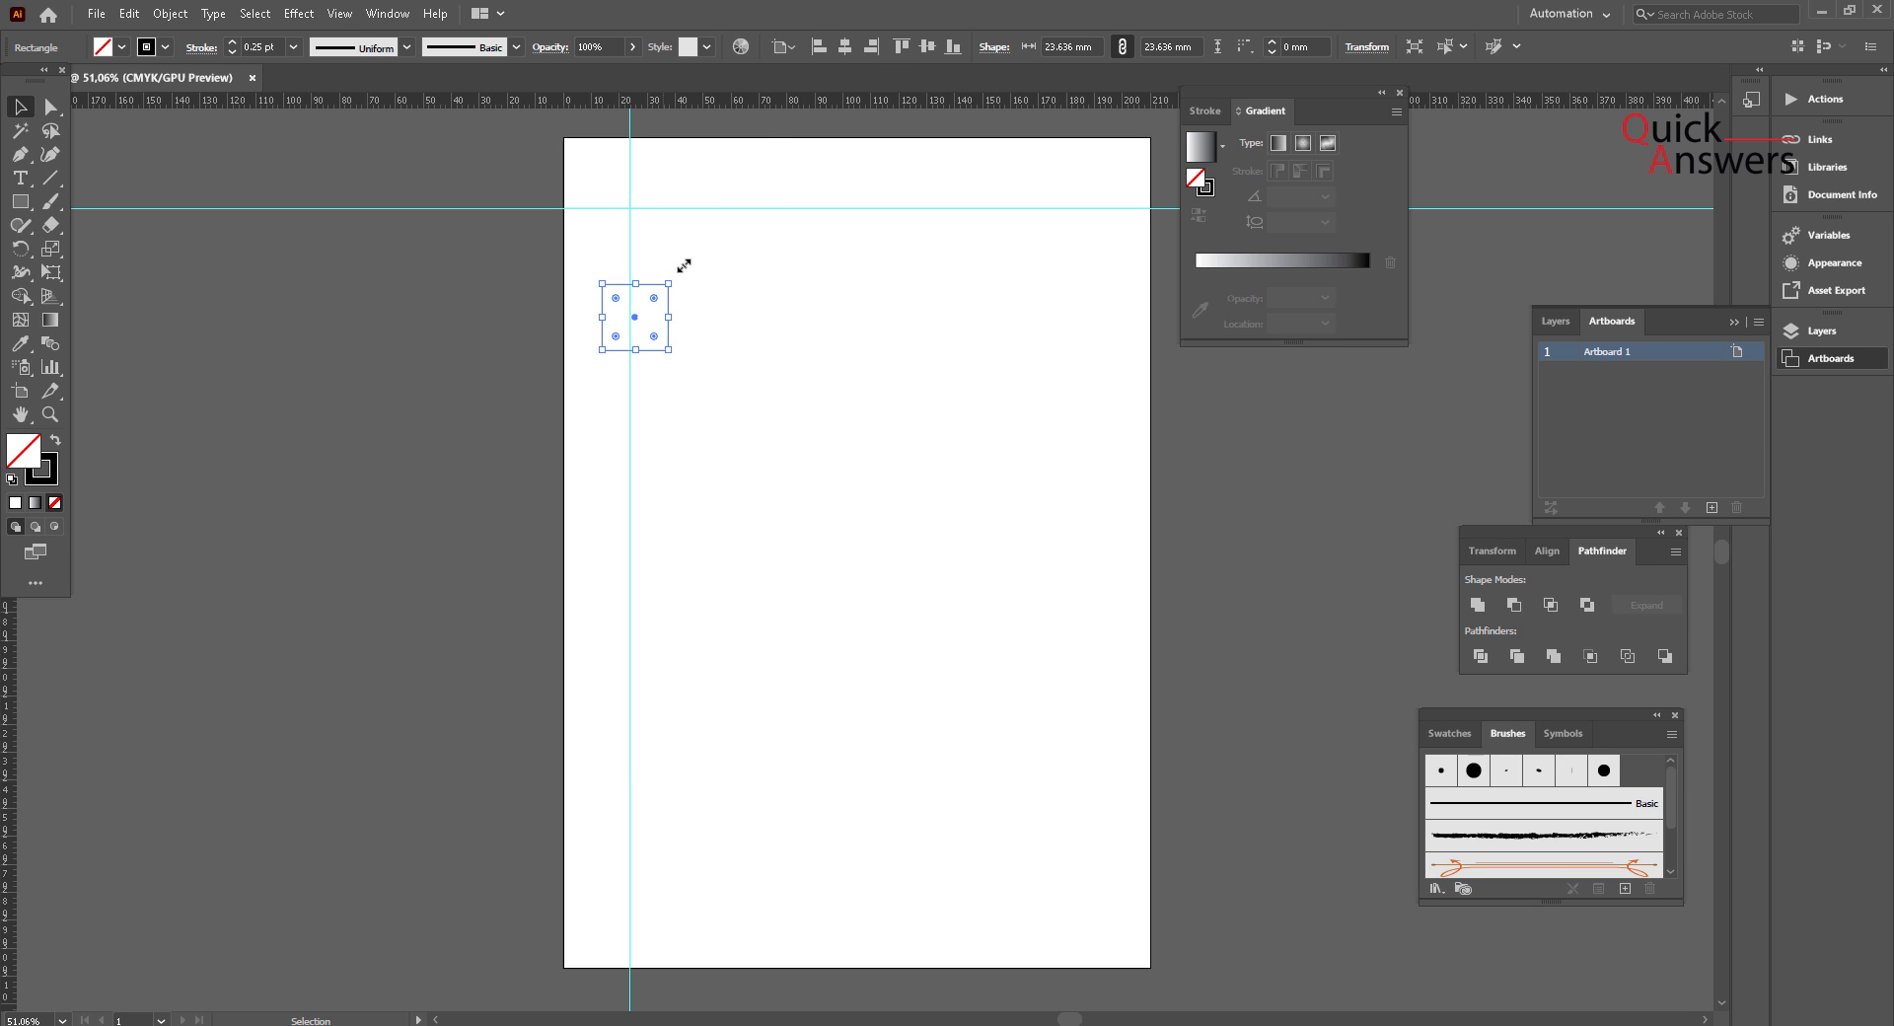
left_click(820, 48)
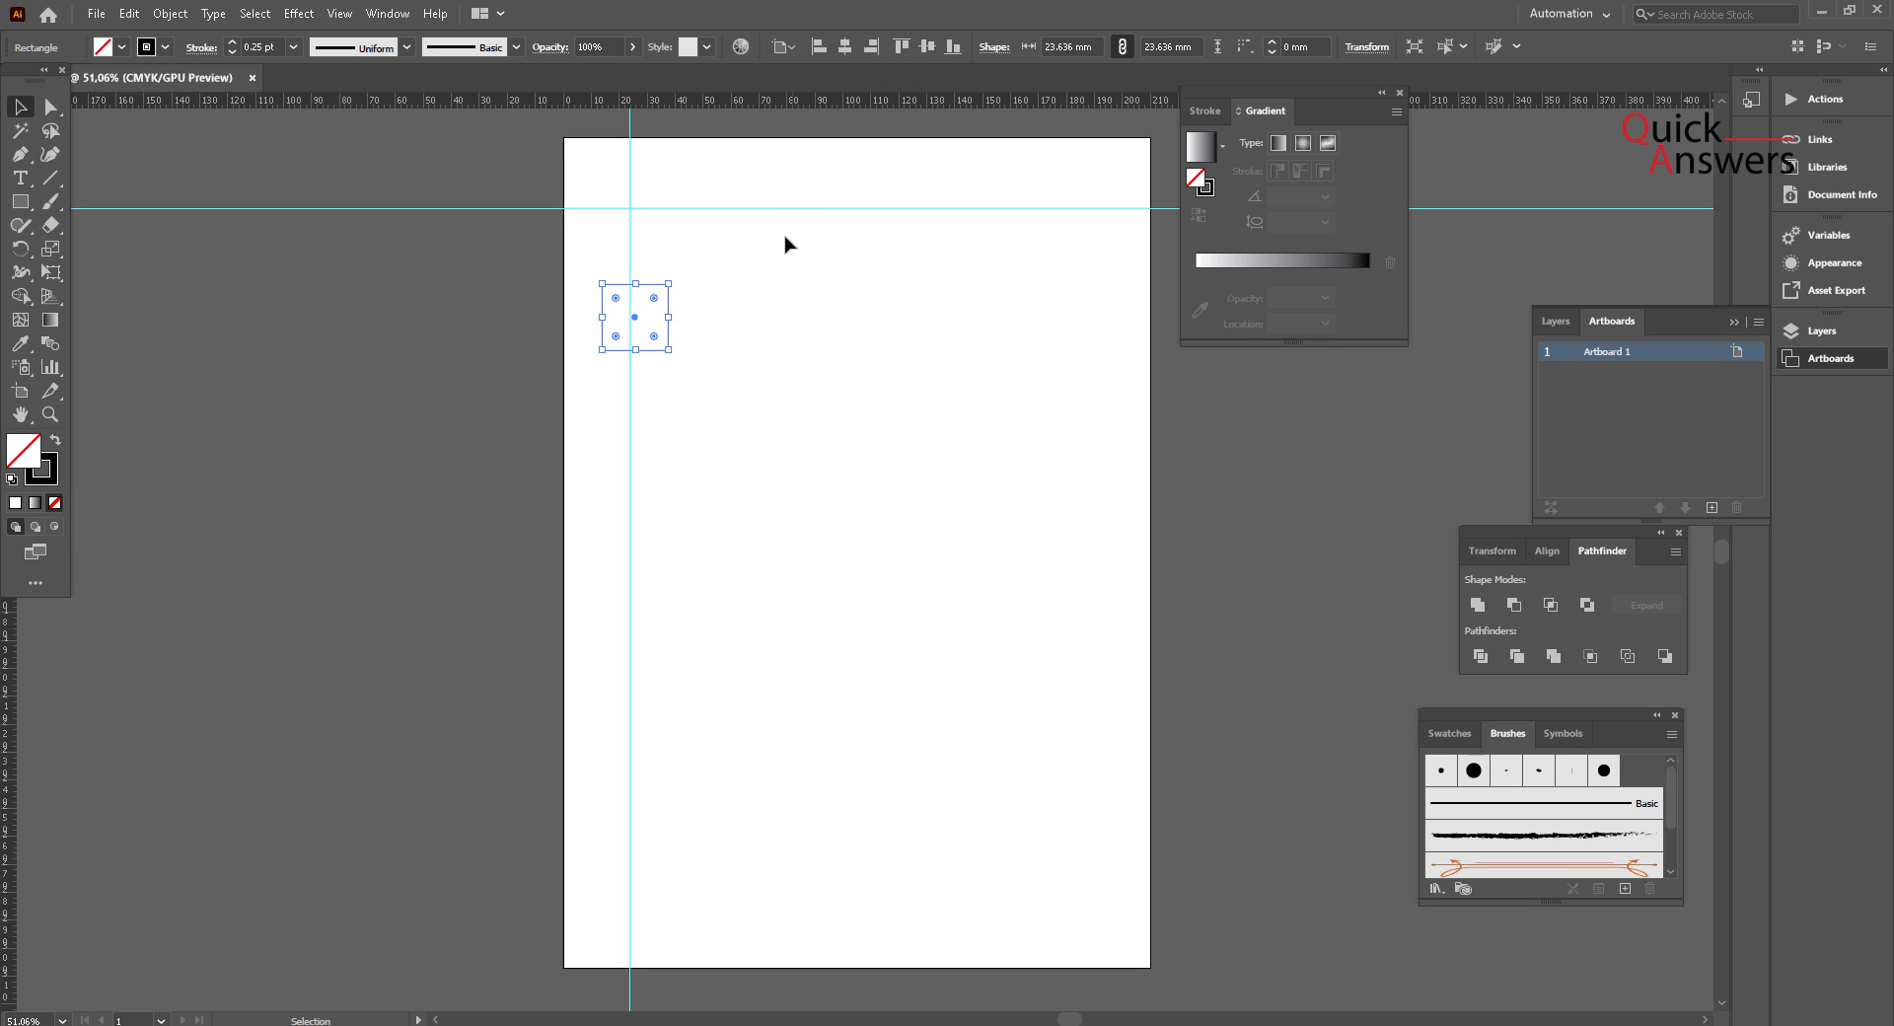
left_click(563, 272)
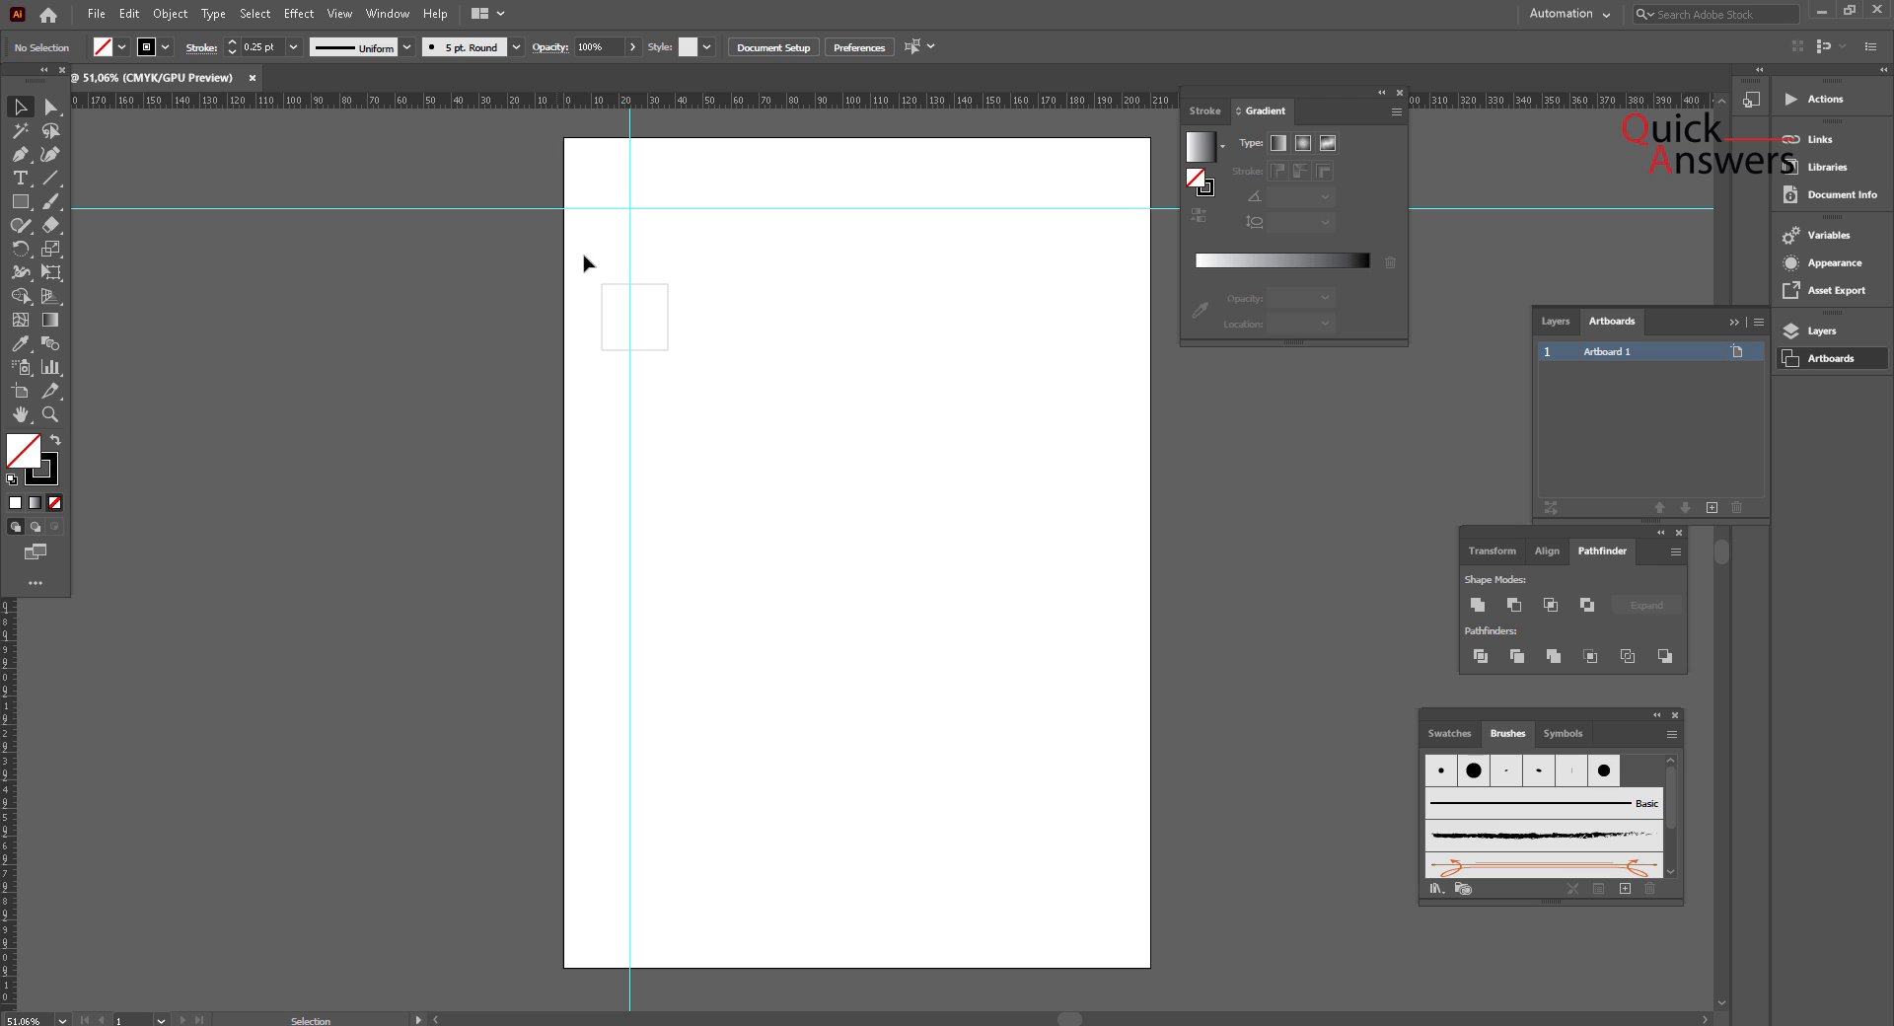
Step: Align the vertical guide to the left edge of the artboard
left_click_drag(592, 238, 679, 249)
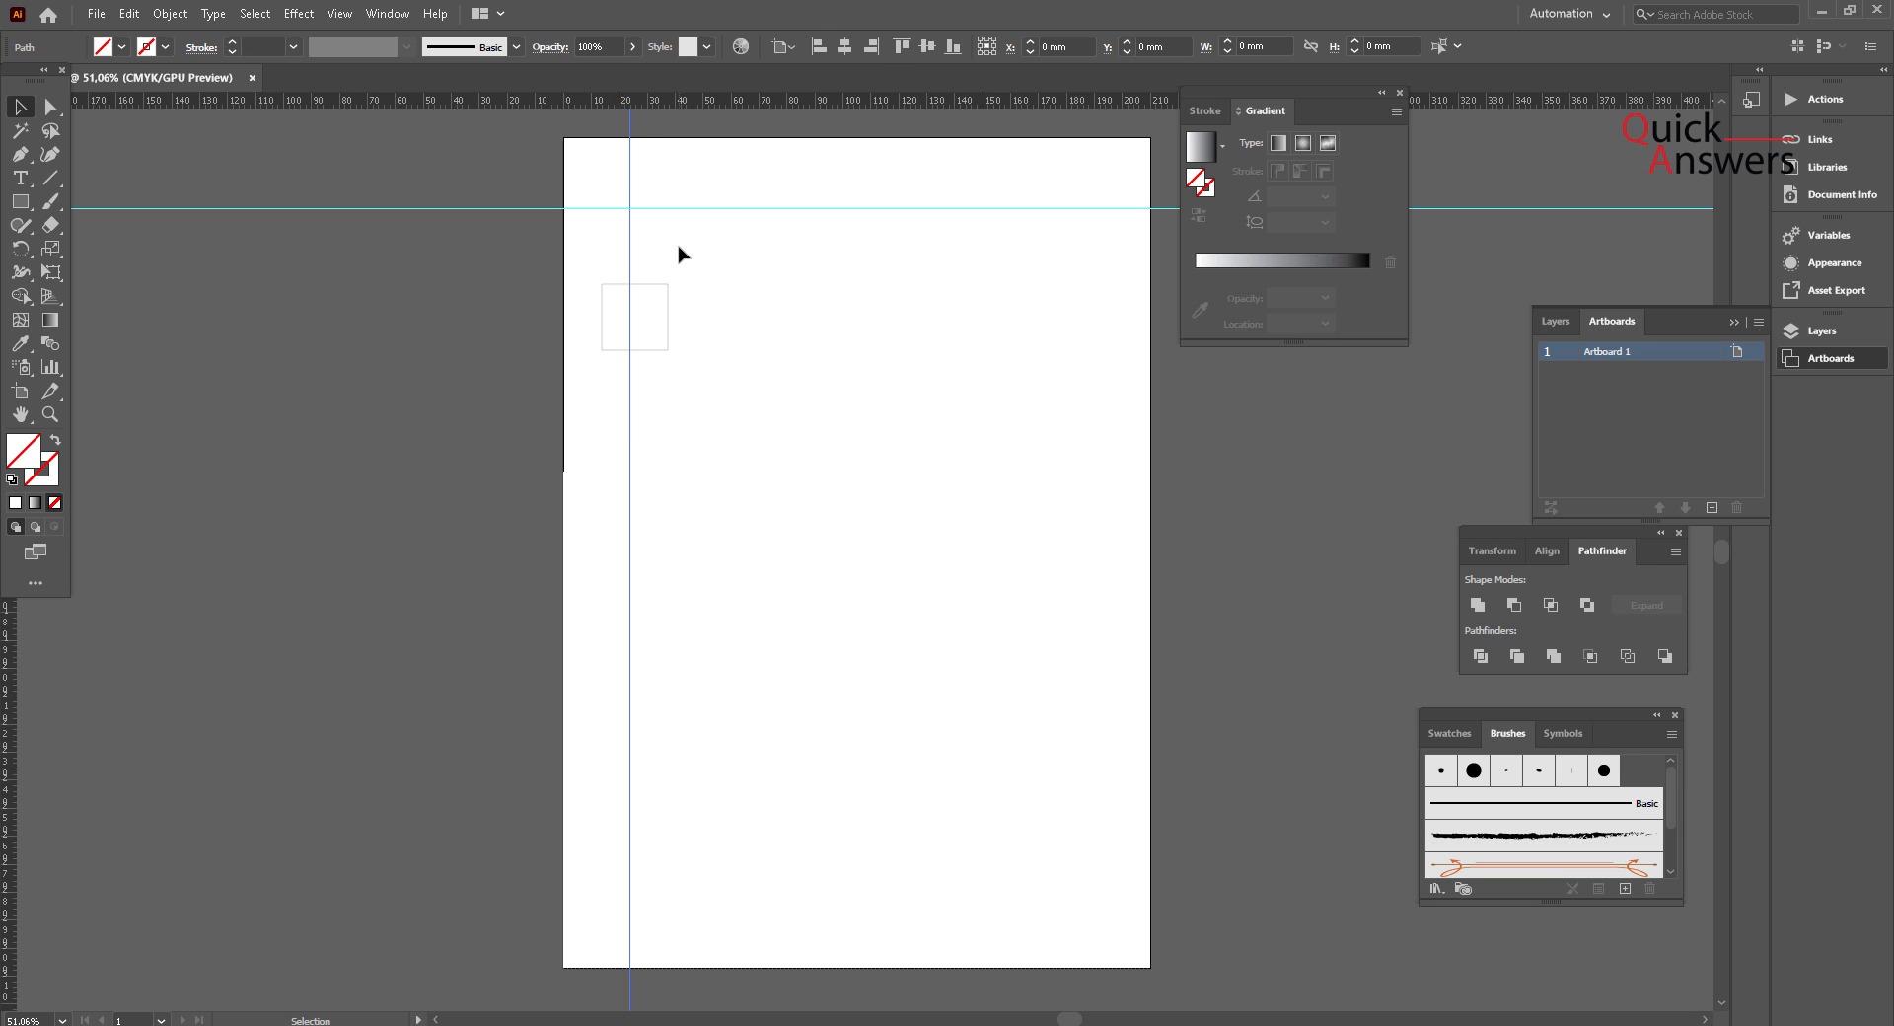
left_click(814, 48)
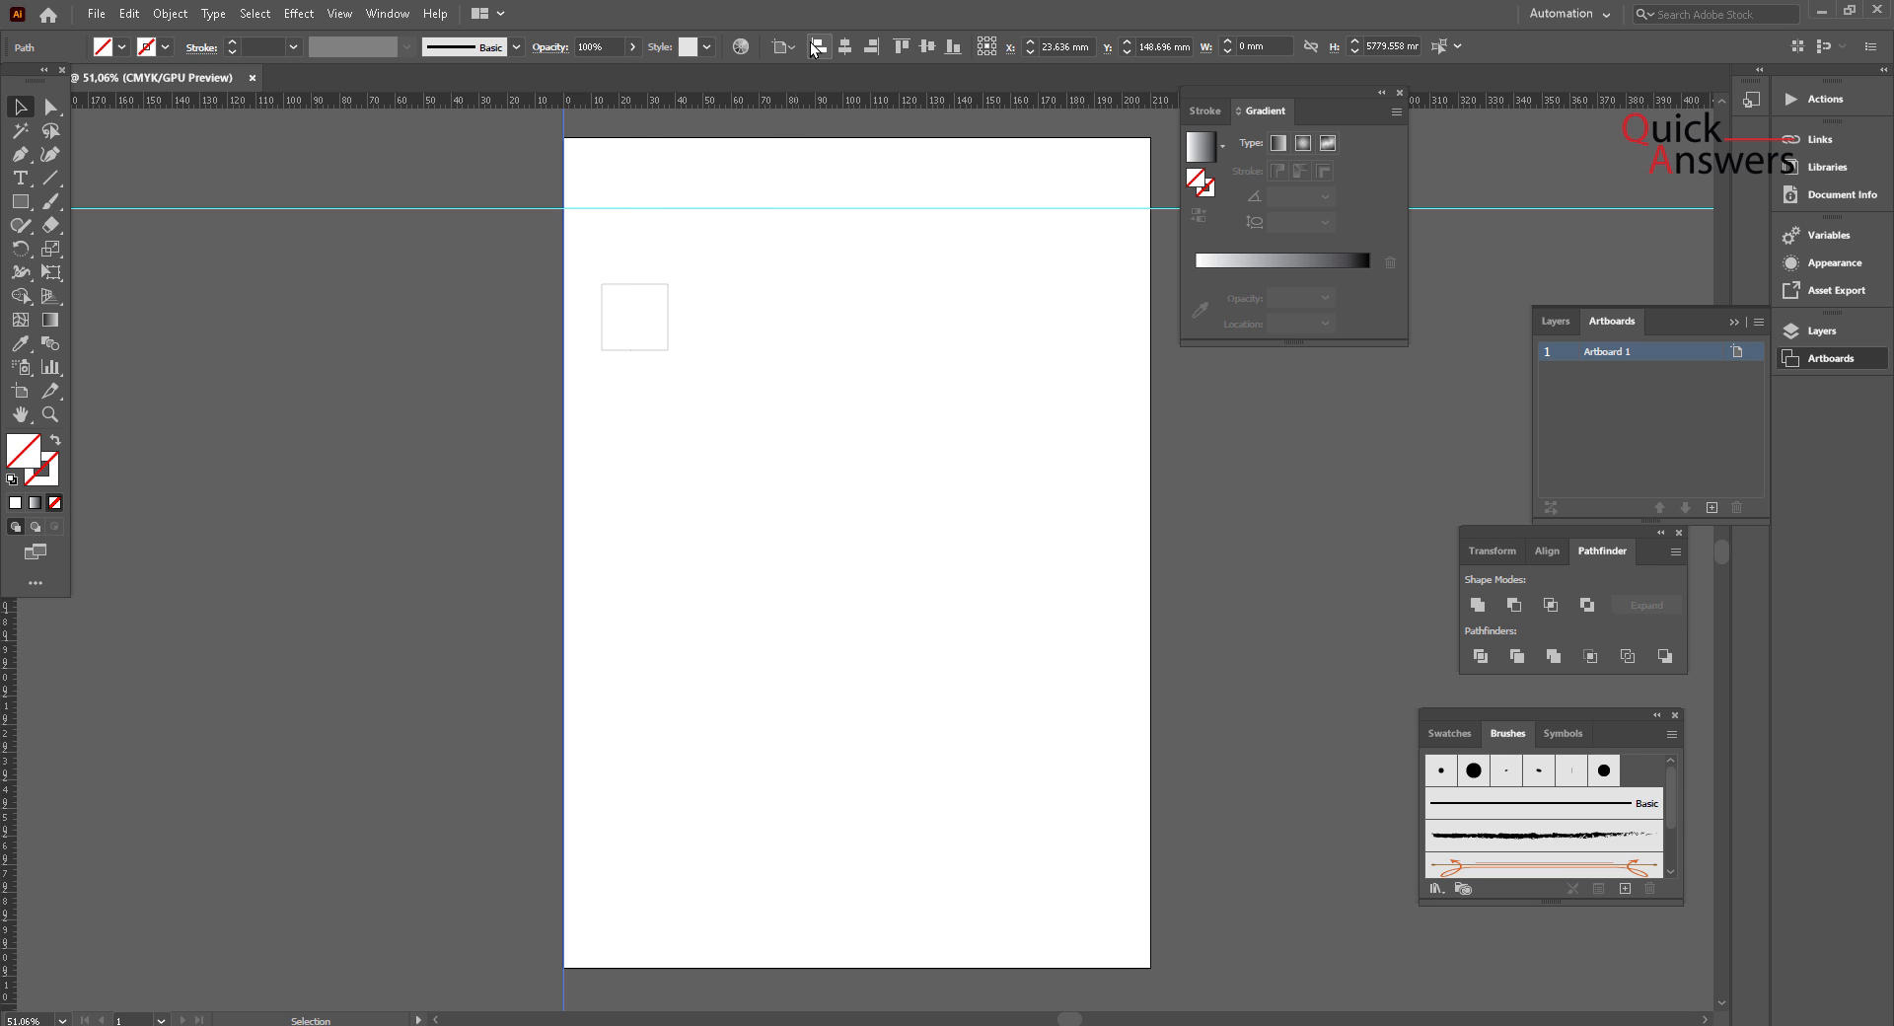
left_click(790, 427)
Step: Align the horizontal guide to the top edge of the artboard
scroll(790, 428, "up", 2)
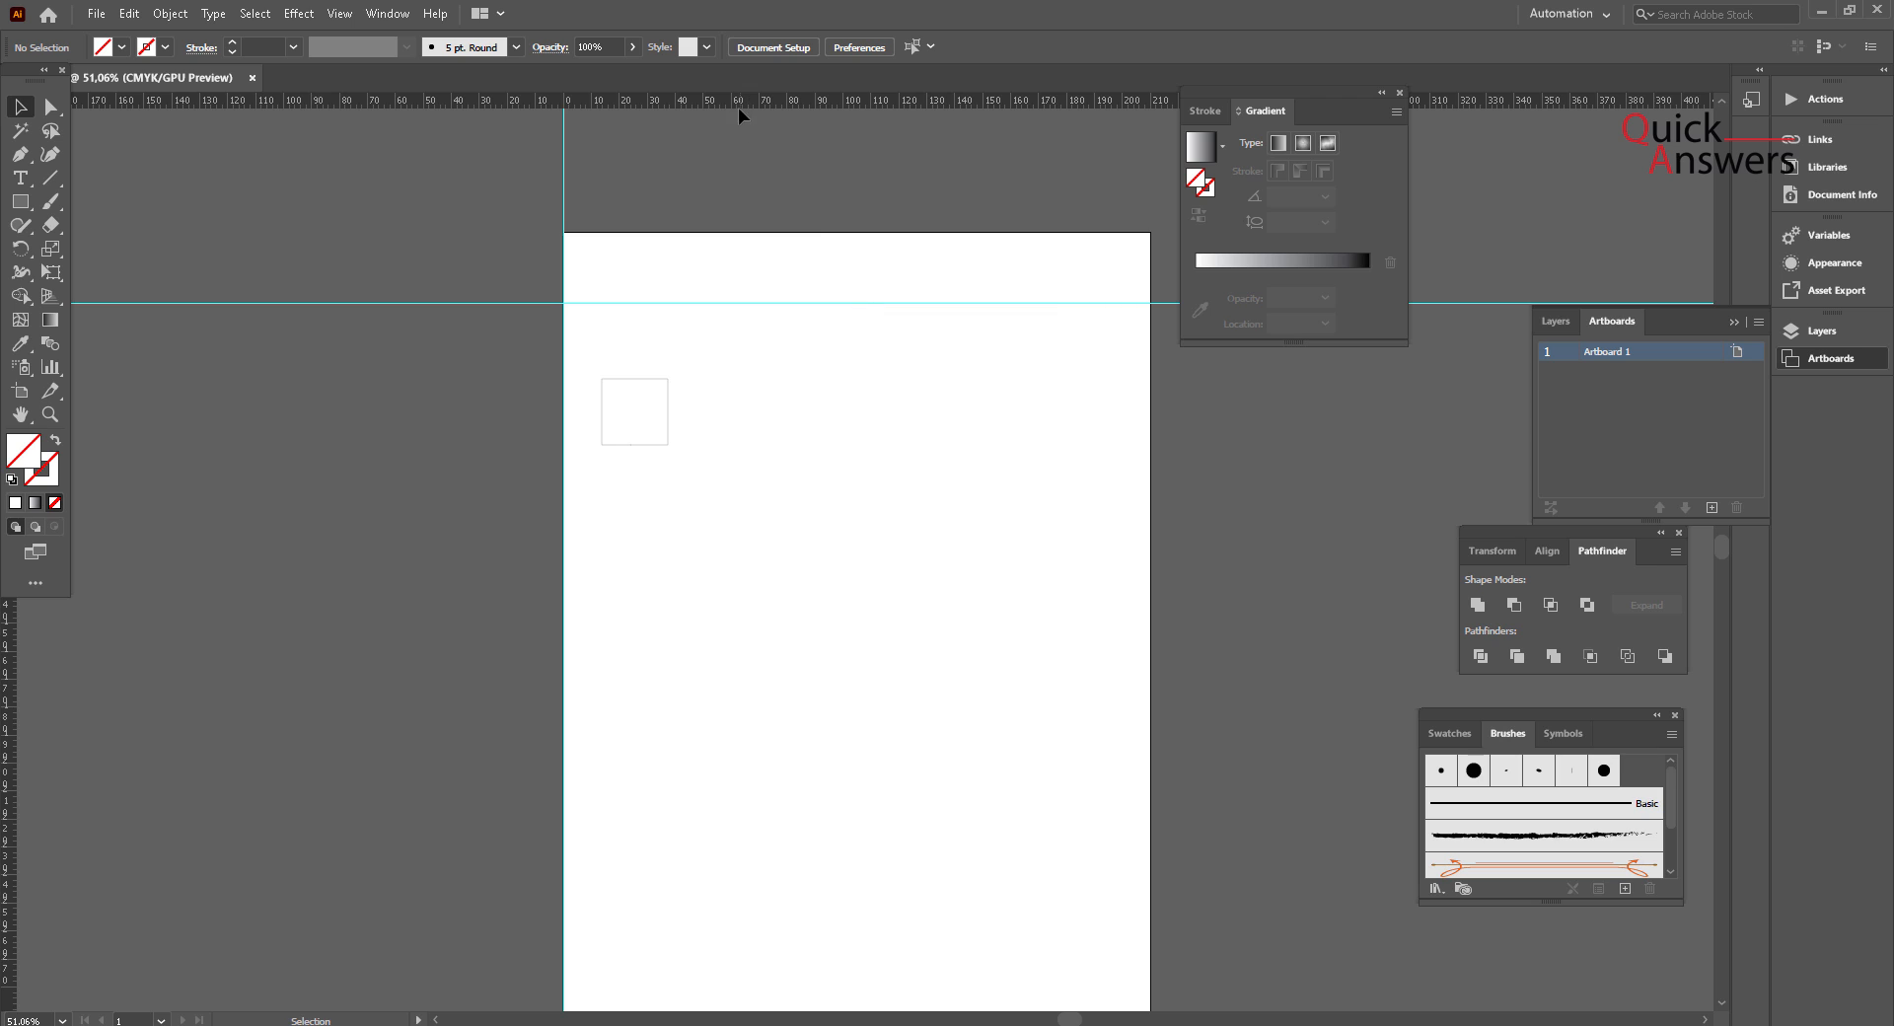
left_click_drag(834, 273, 854, 341)
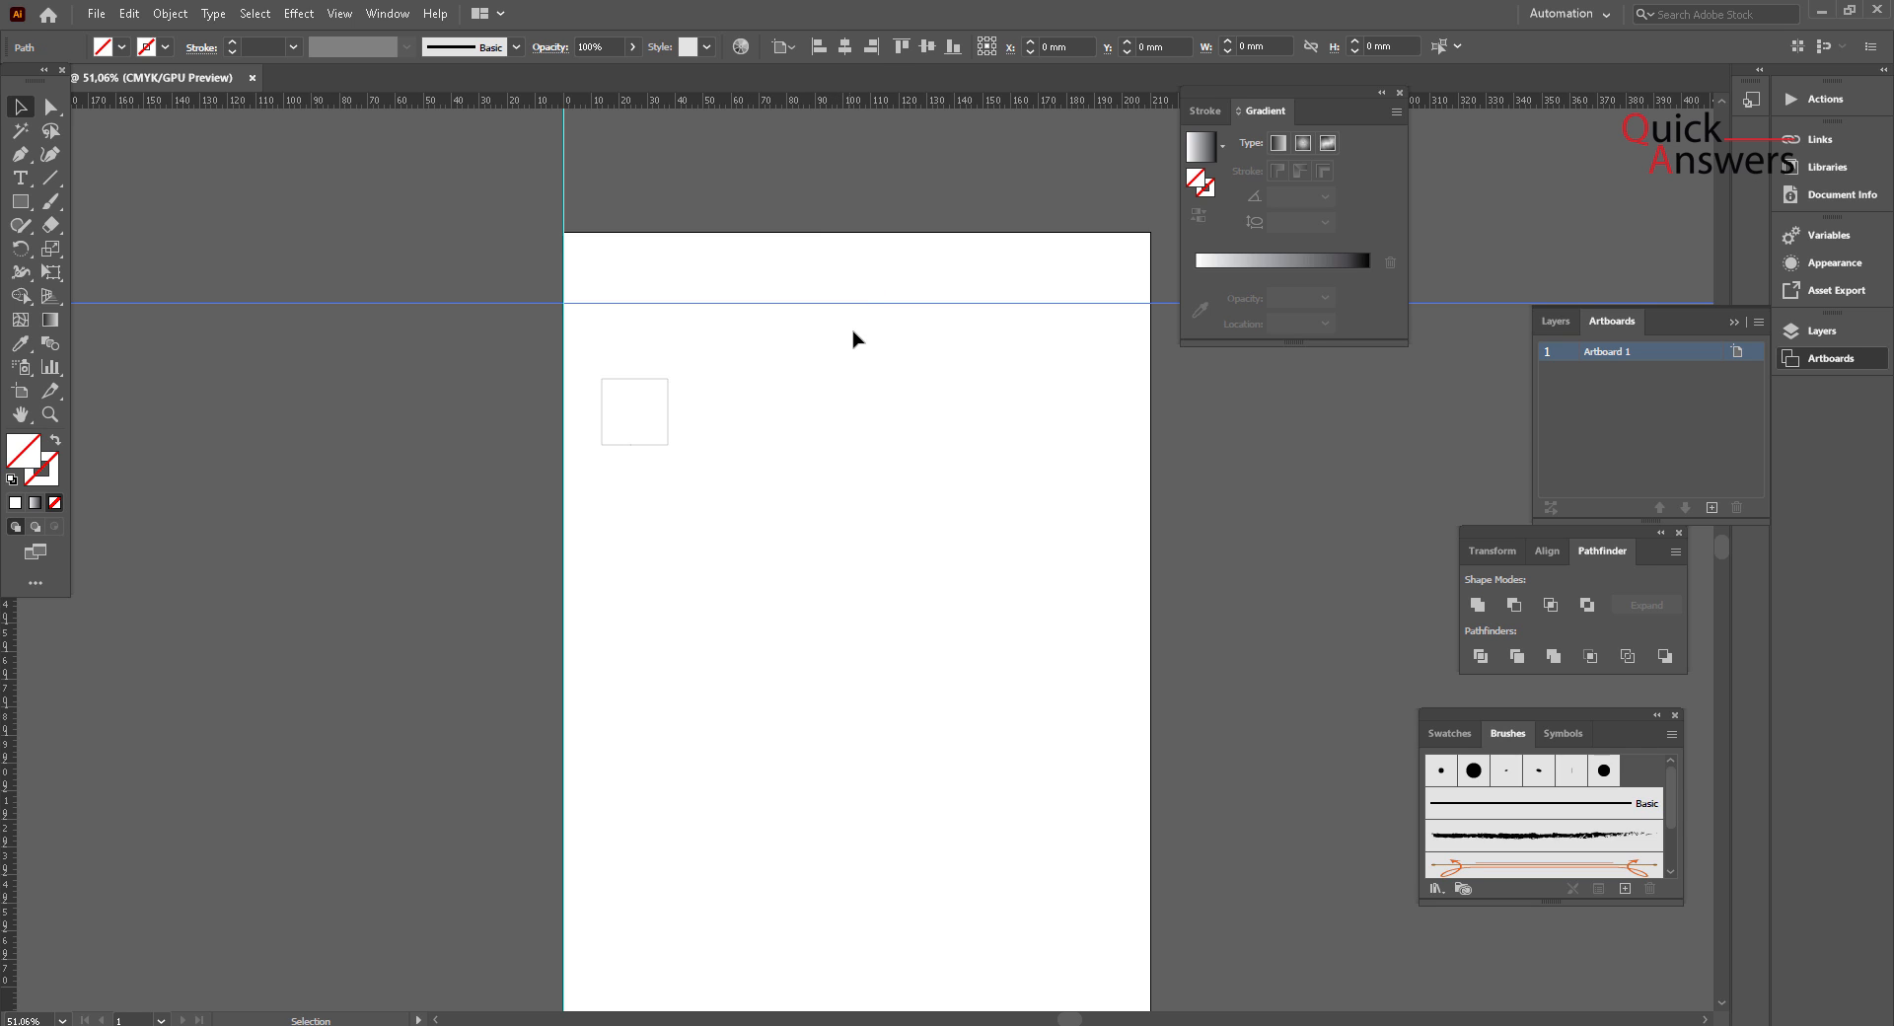
left_click(902, 45)
left_click(902, 45)
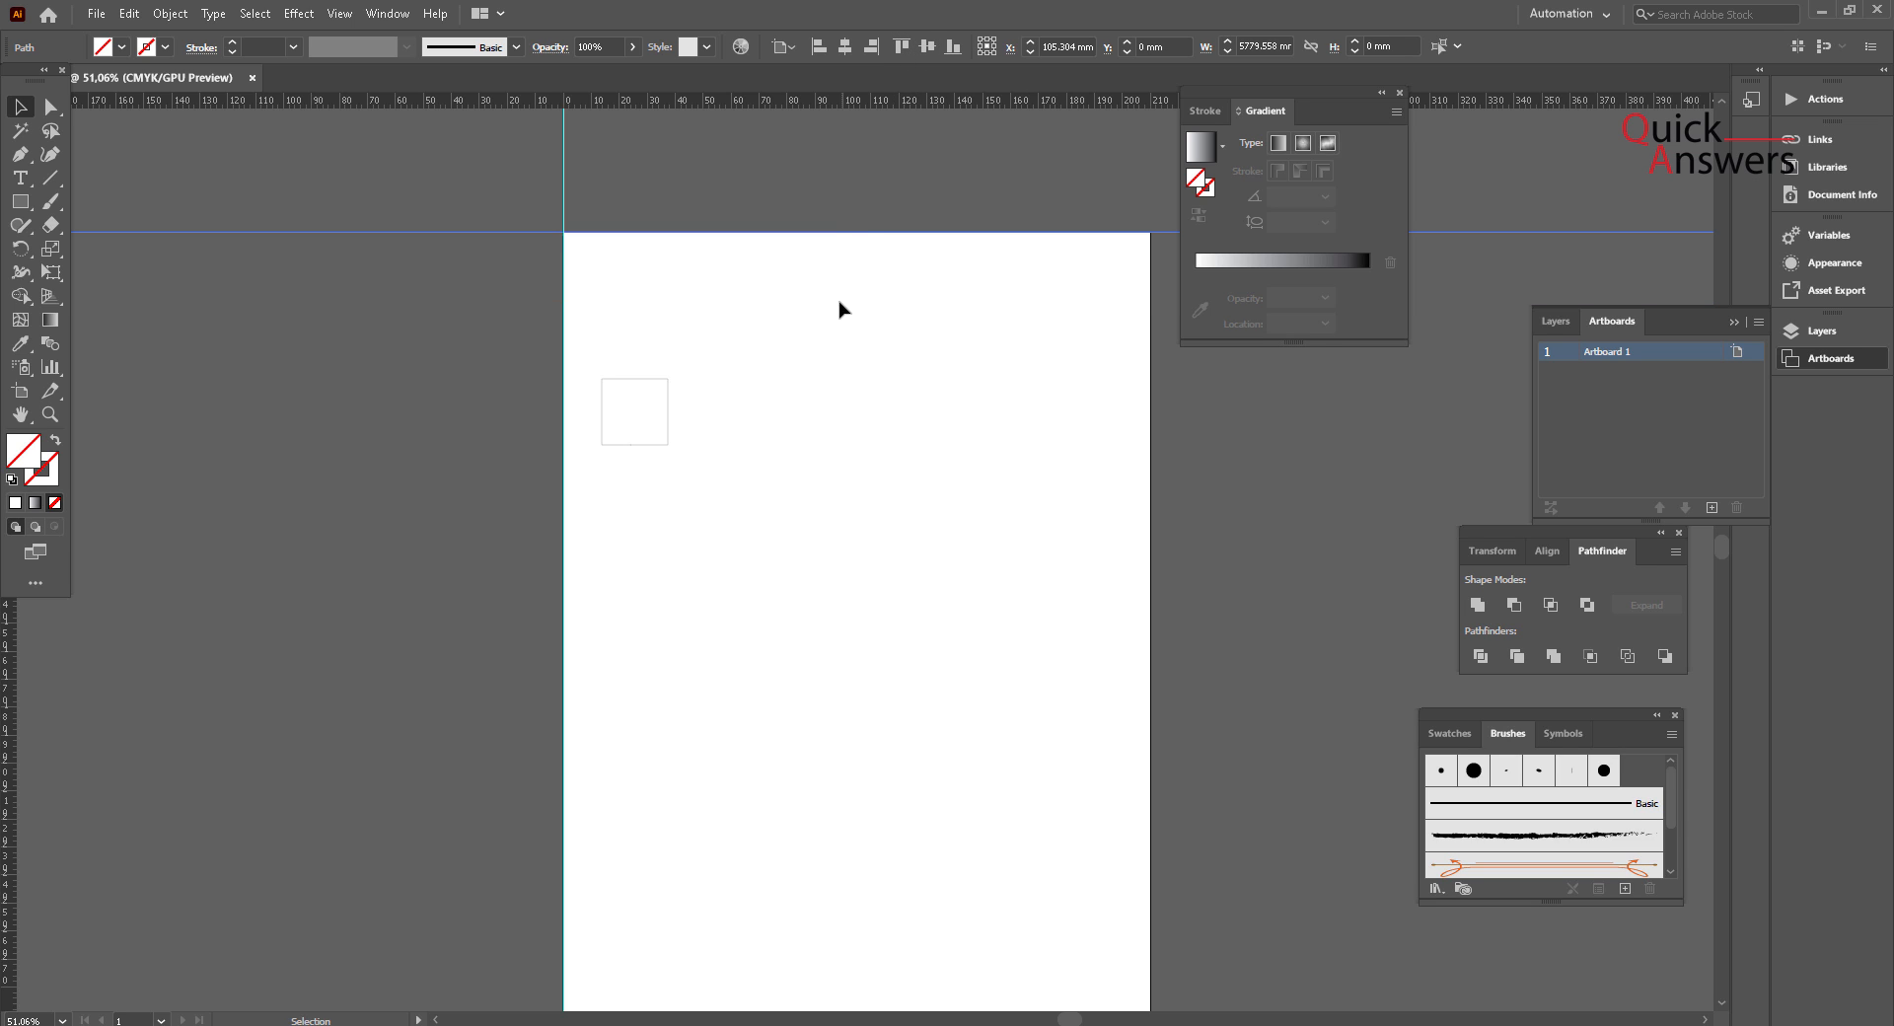
left_click(855, 375)
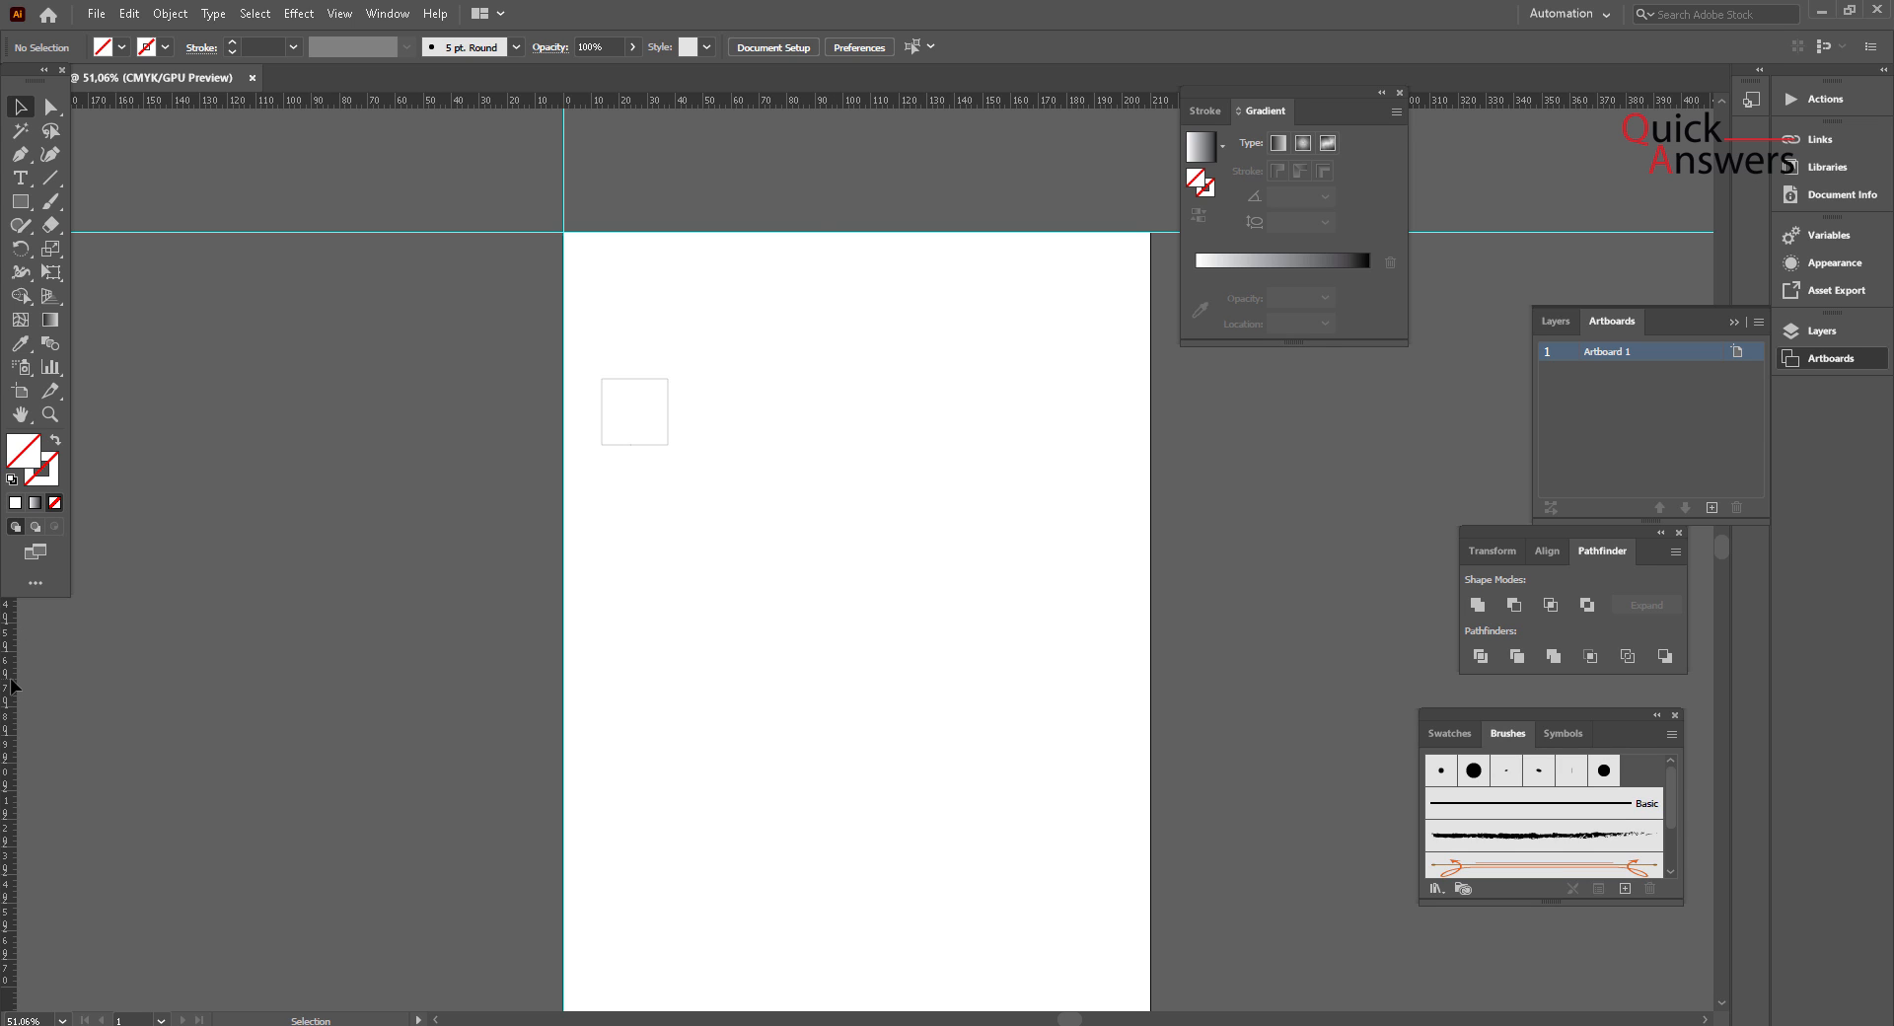
Step: Add a second vertical guide and align it to the right edge of the artboard
left_click_drag(14, 684, 767, 690)
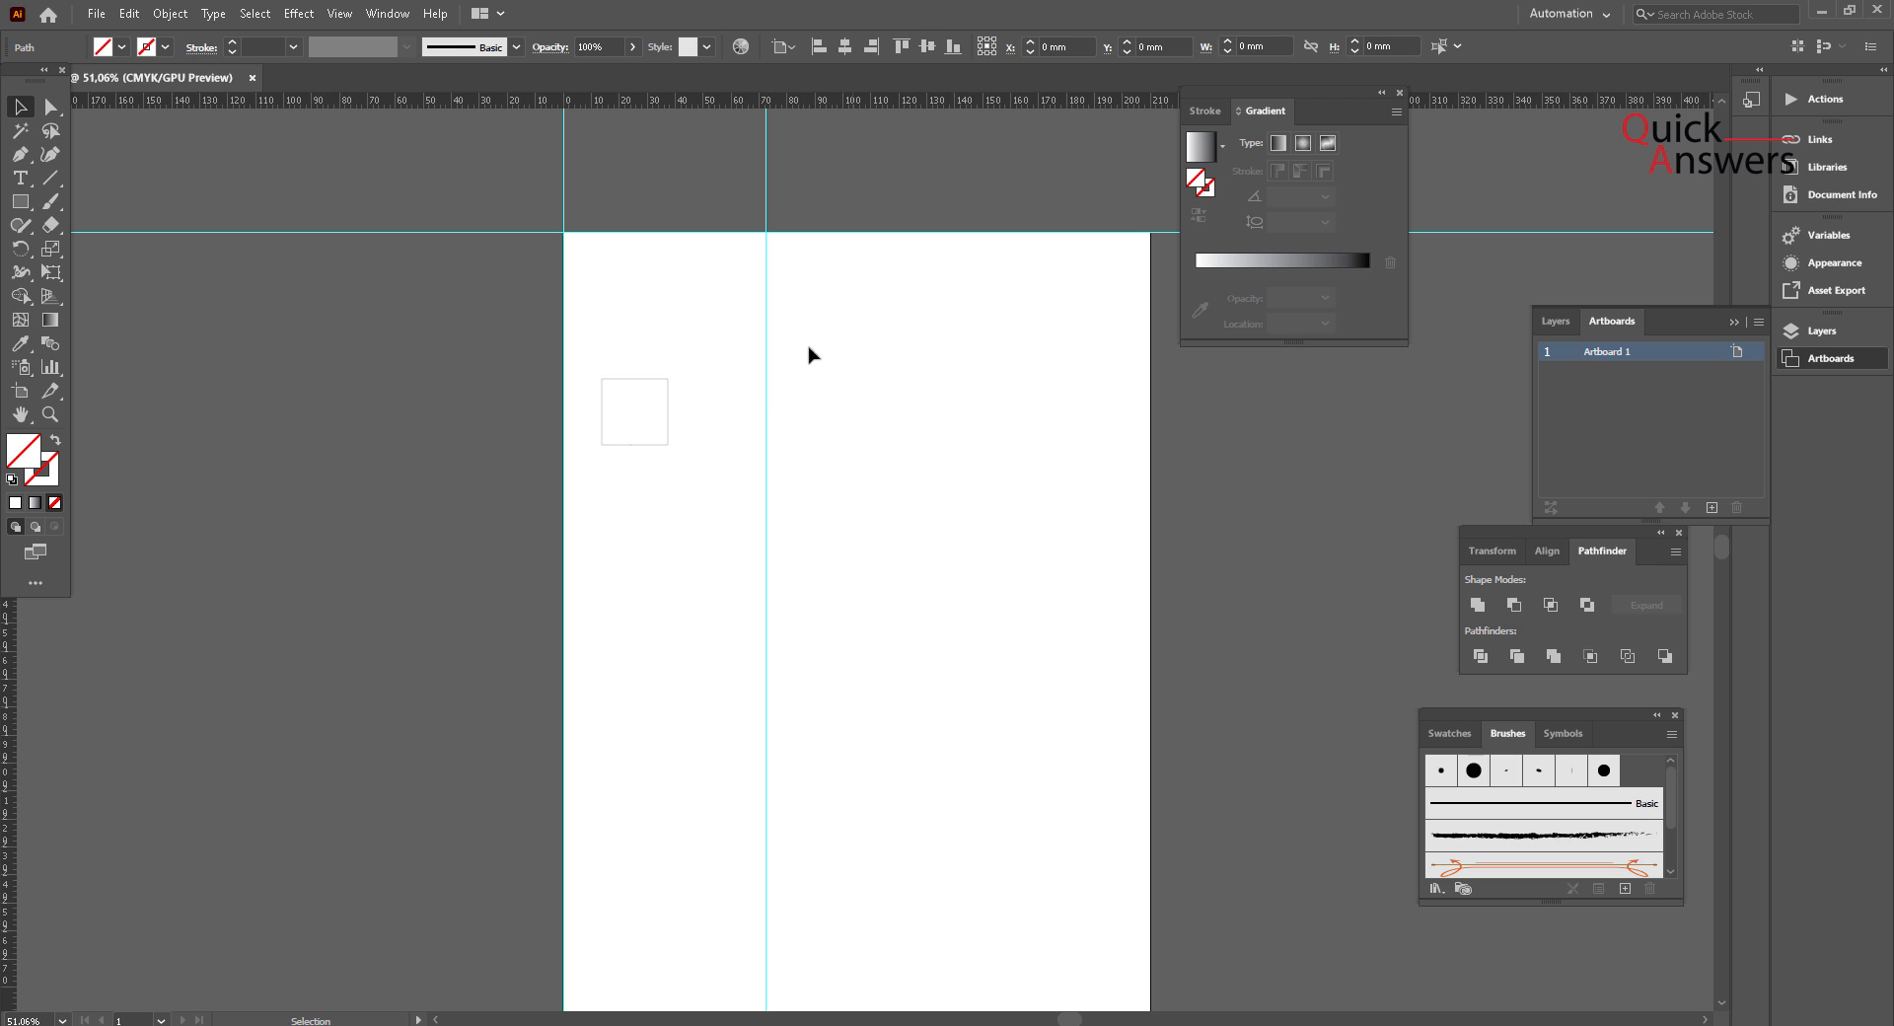
left_click(766, 346)
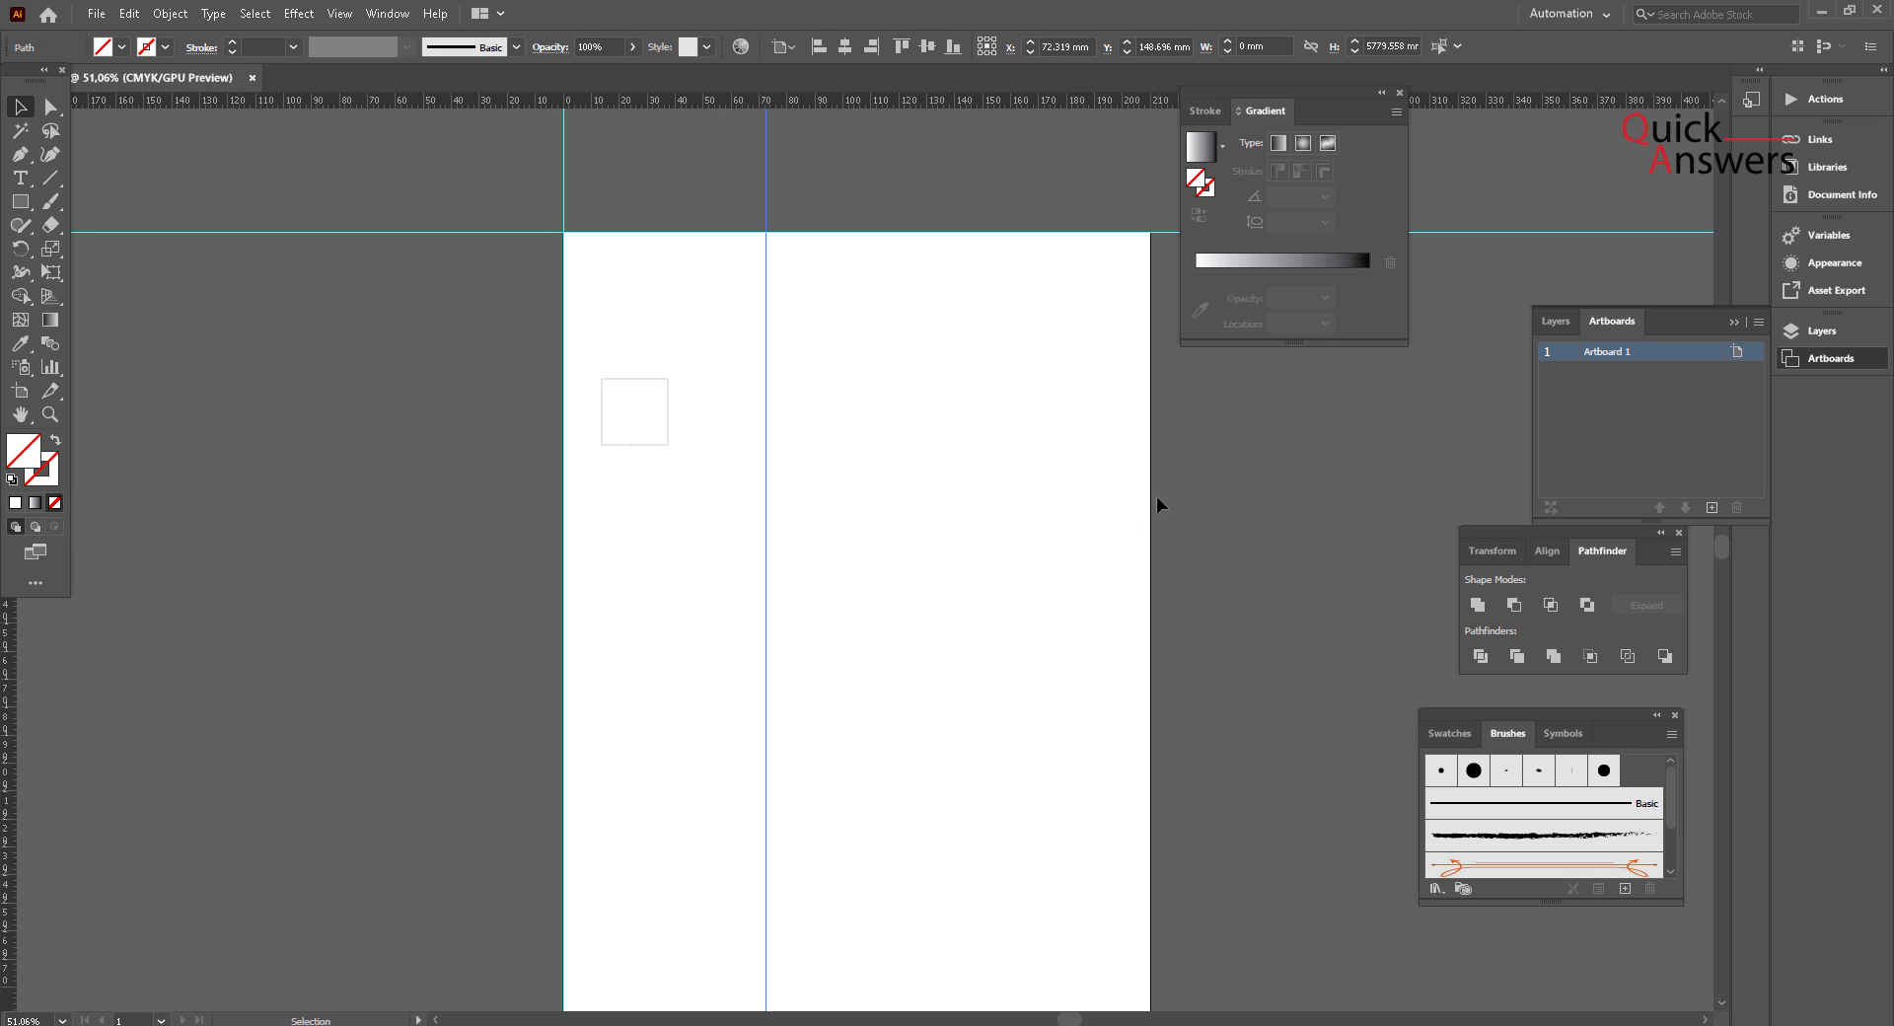
left_click(870, 49)
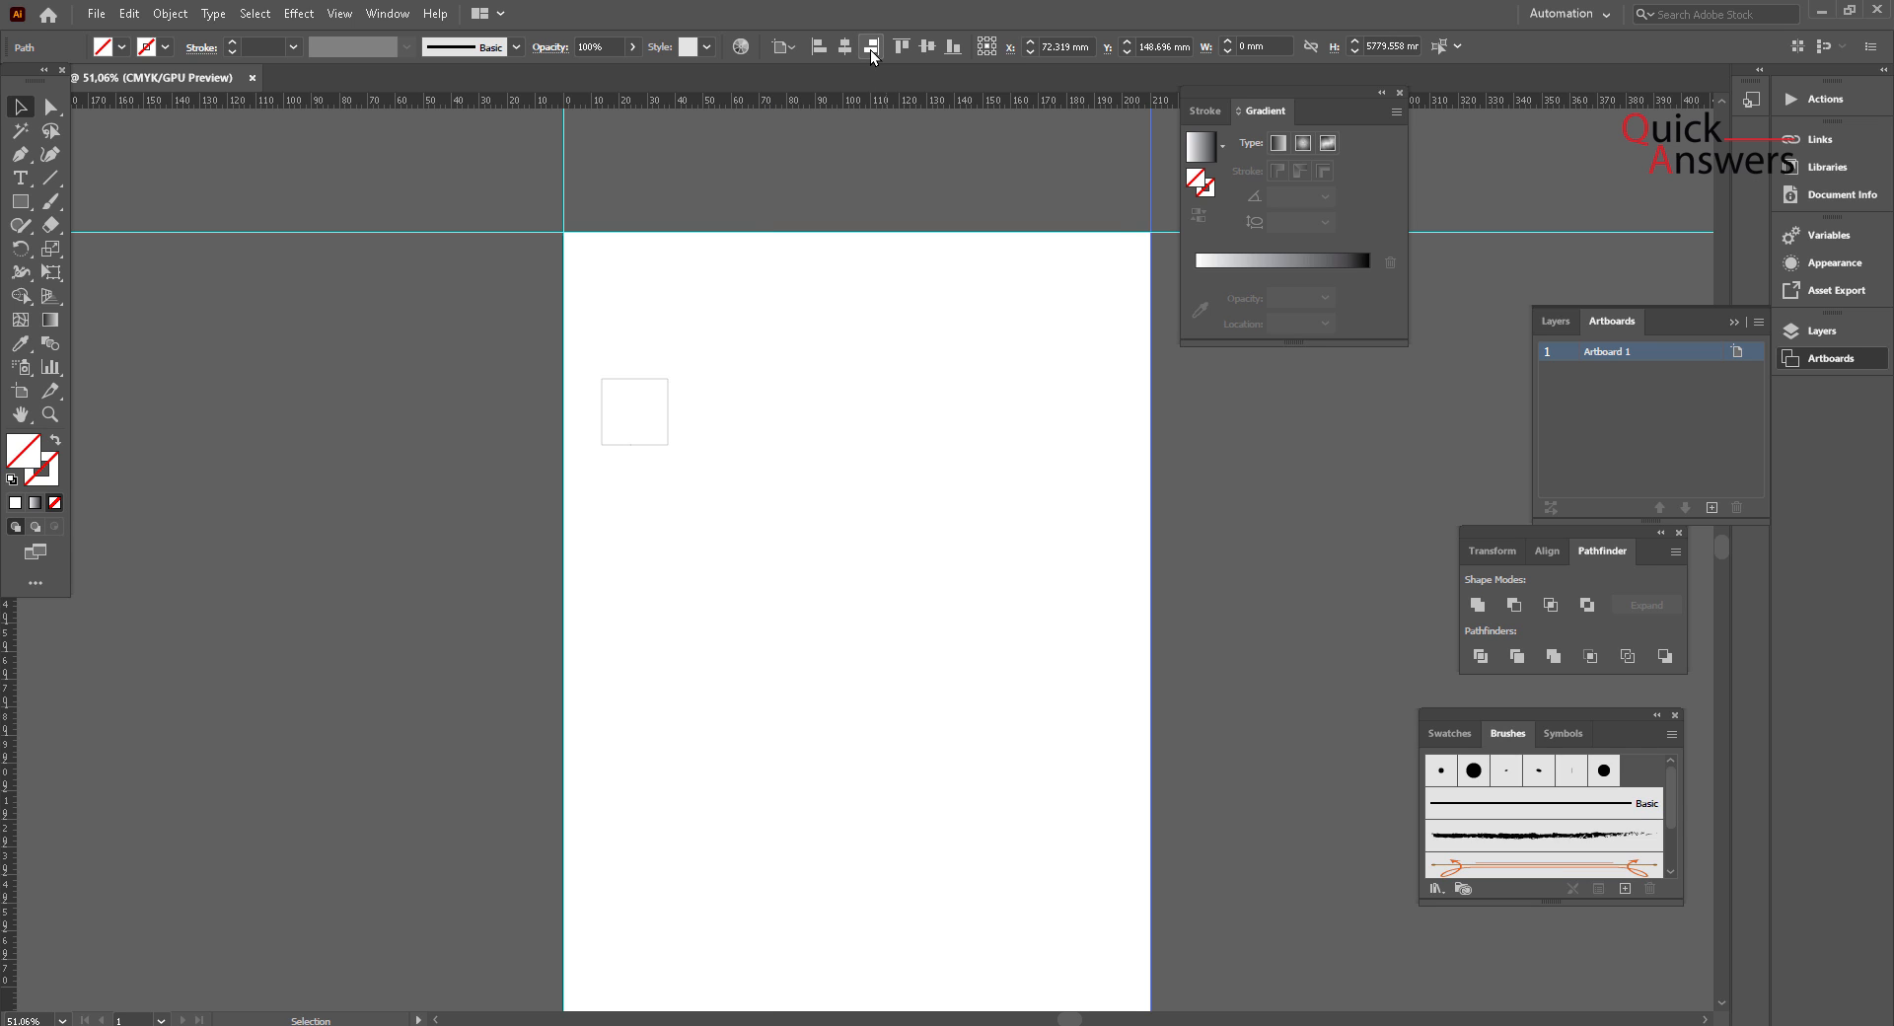
left_click(871, 450)
Step: Add a second horizontal guide and align it to the bottom edge of the artboard
scroll(872, 464, "down", 2)
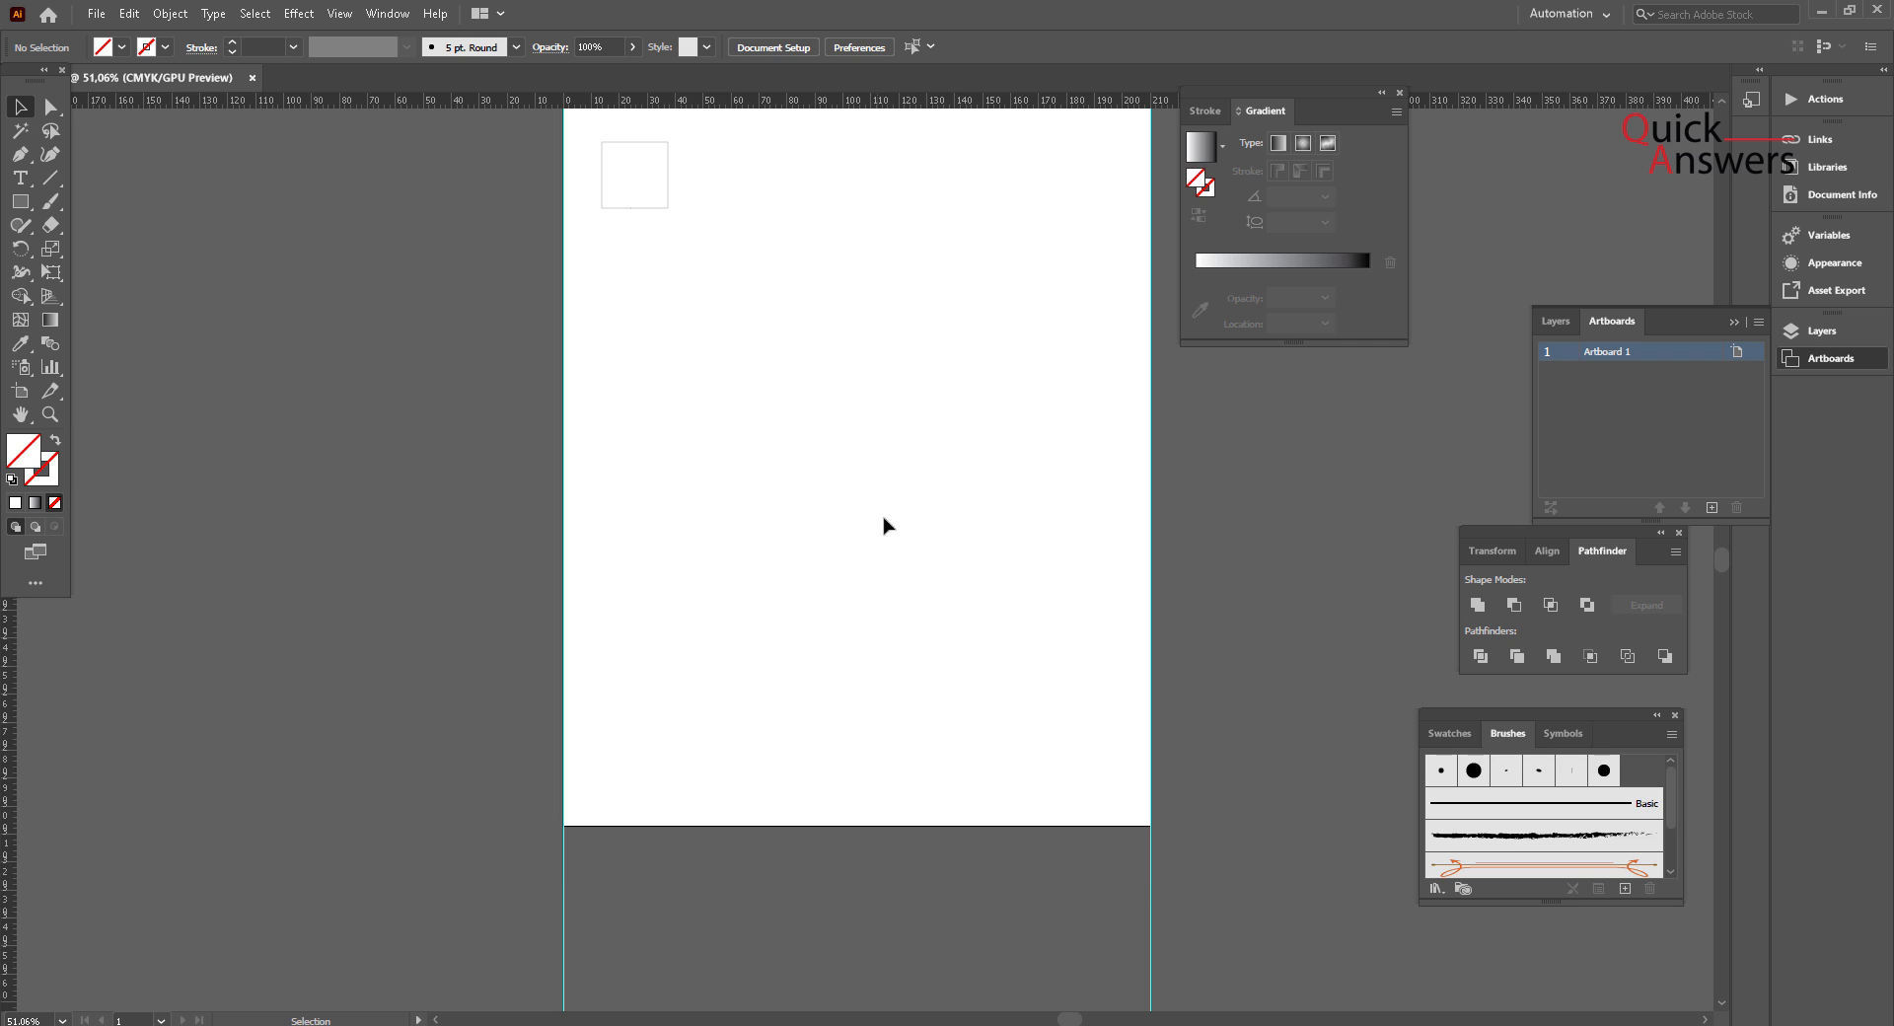
left_click_drag(900, 104, 901, 440)
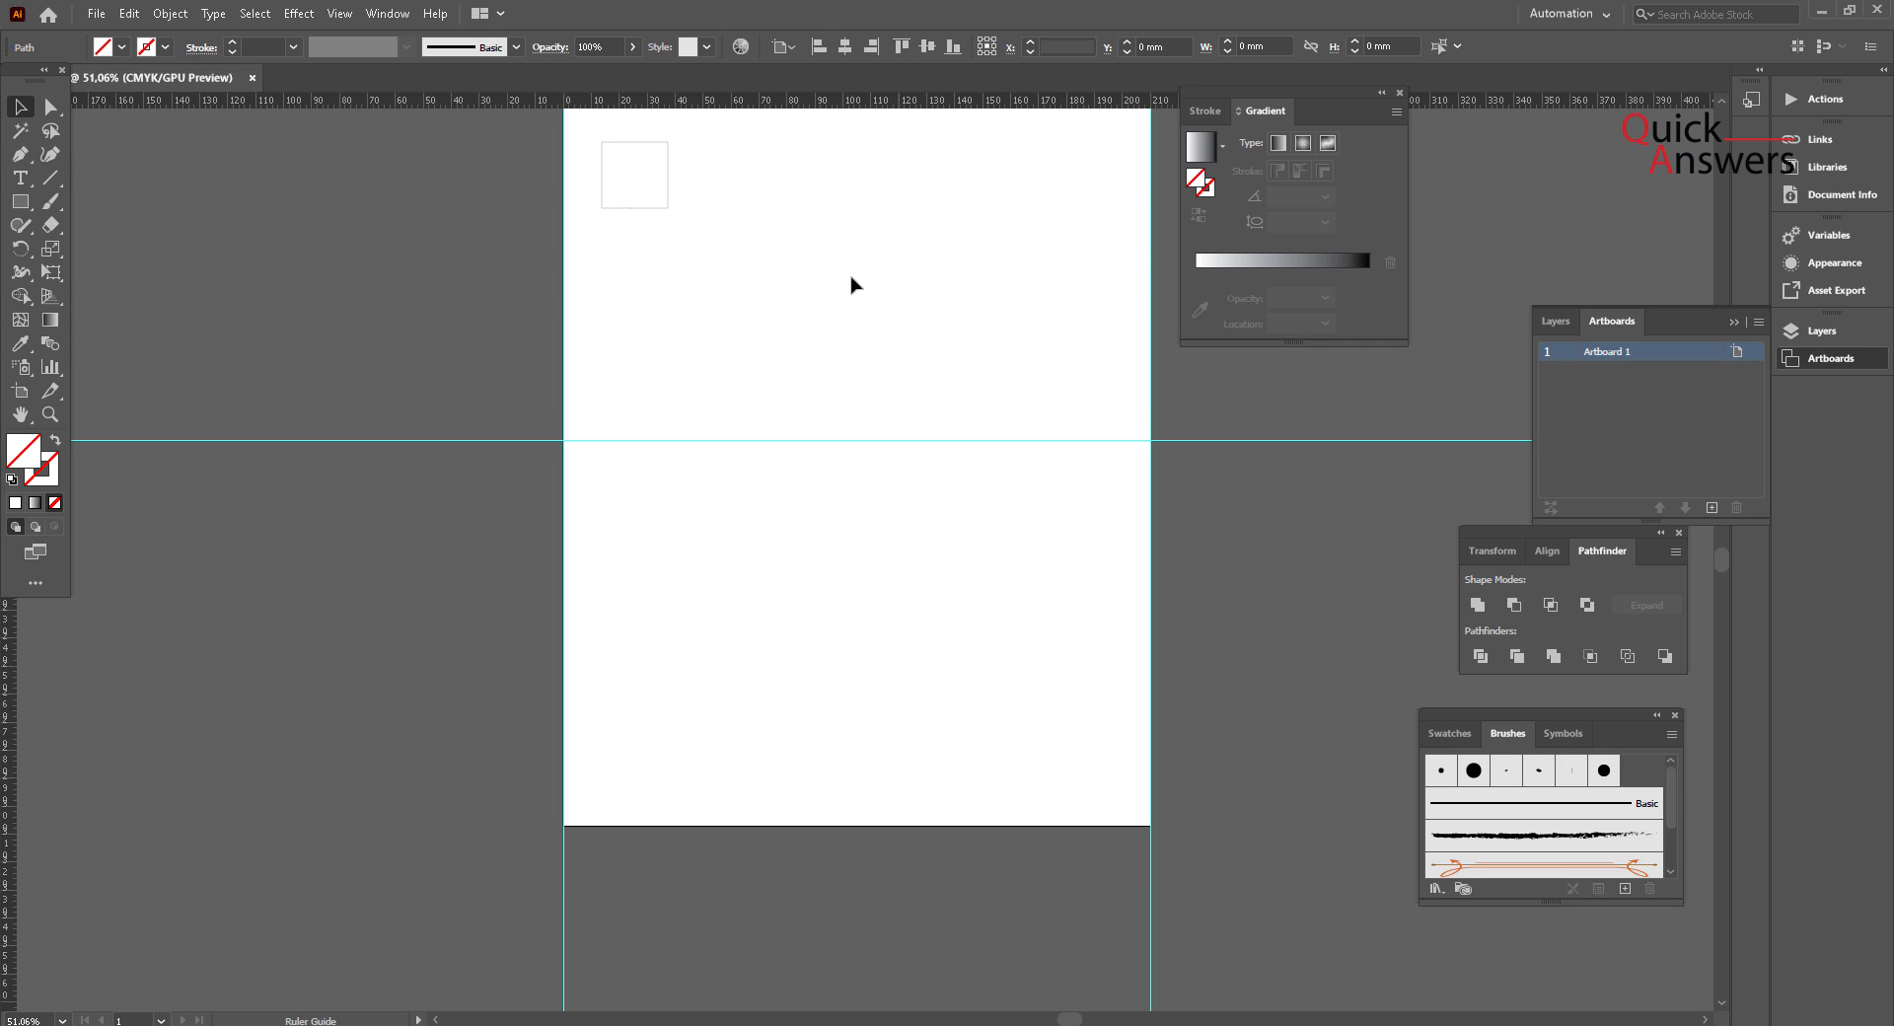
left_click_drag(893, 608, 832, 380)
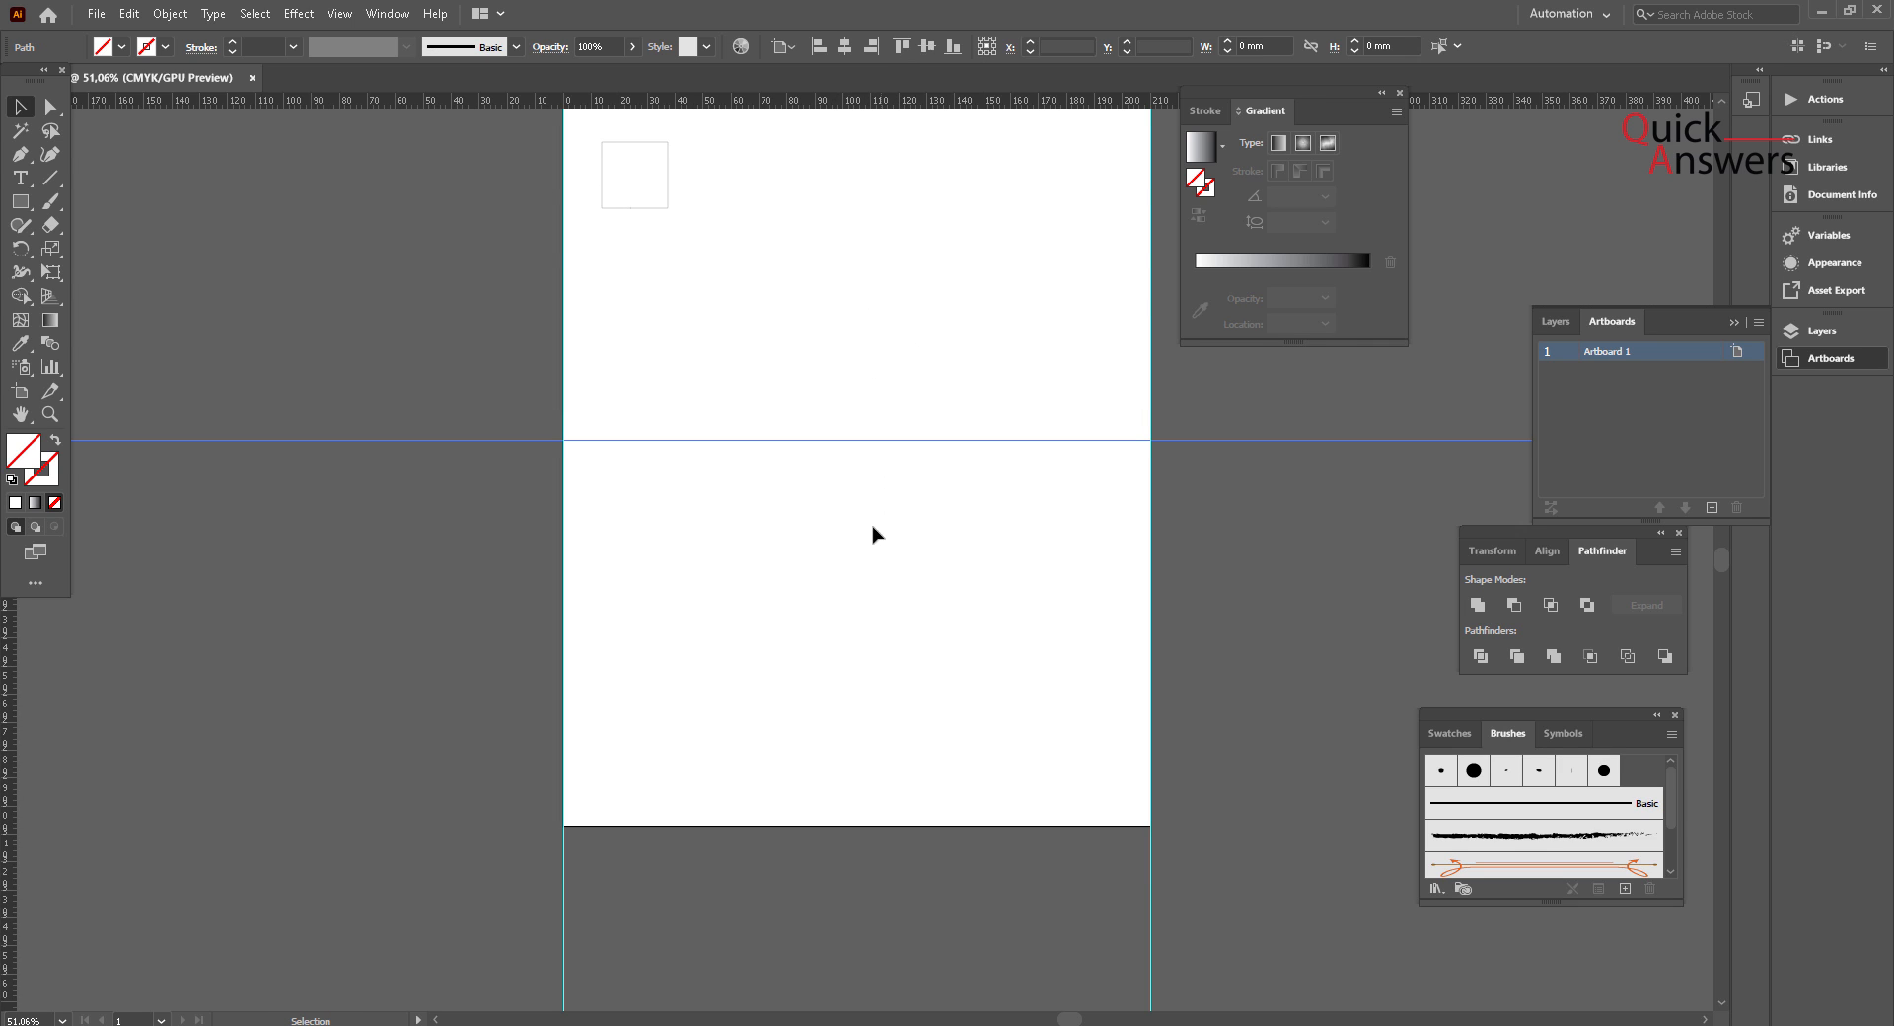
left_click(764, 308)
left_click_drag(815, 538, 787, 470)
left_click(487, 395)
left_click(447, 440)
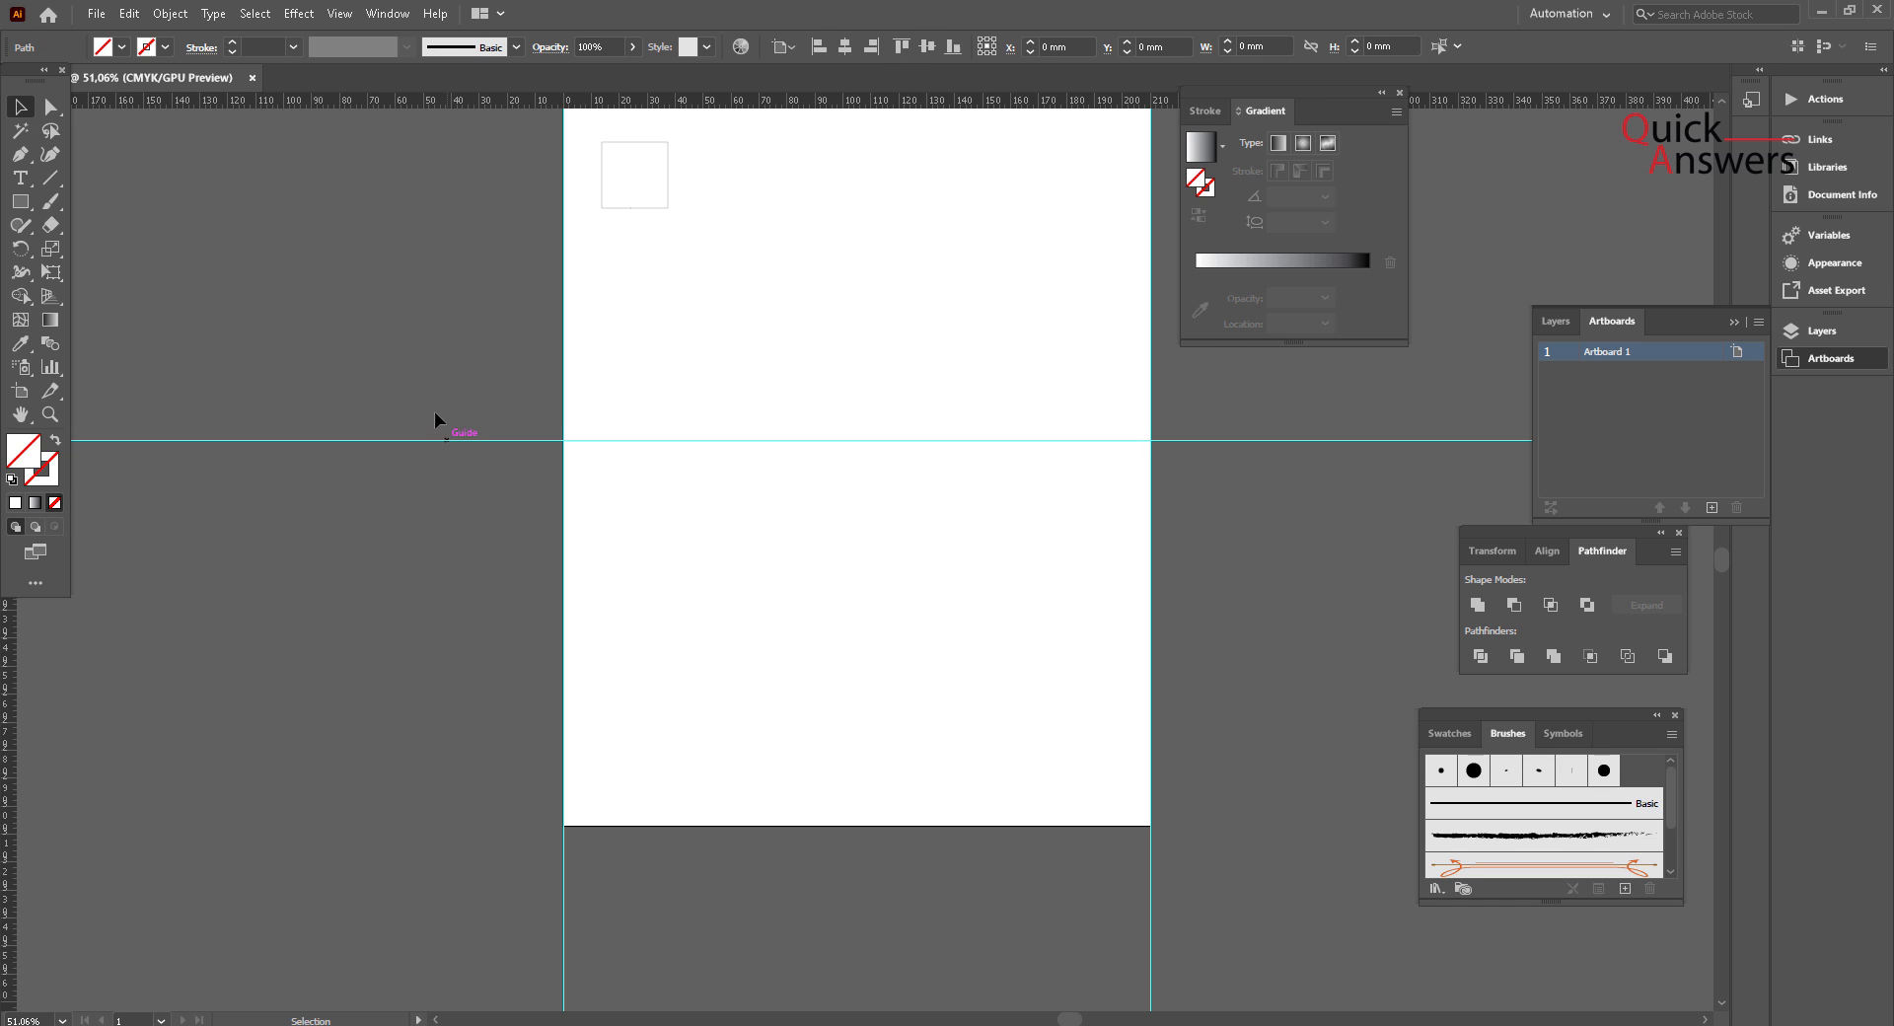
left_click_drag(434, 405, 453, 495)
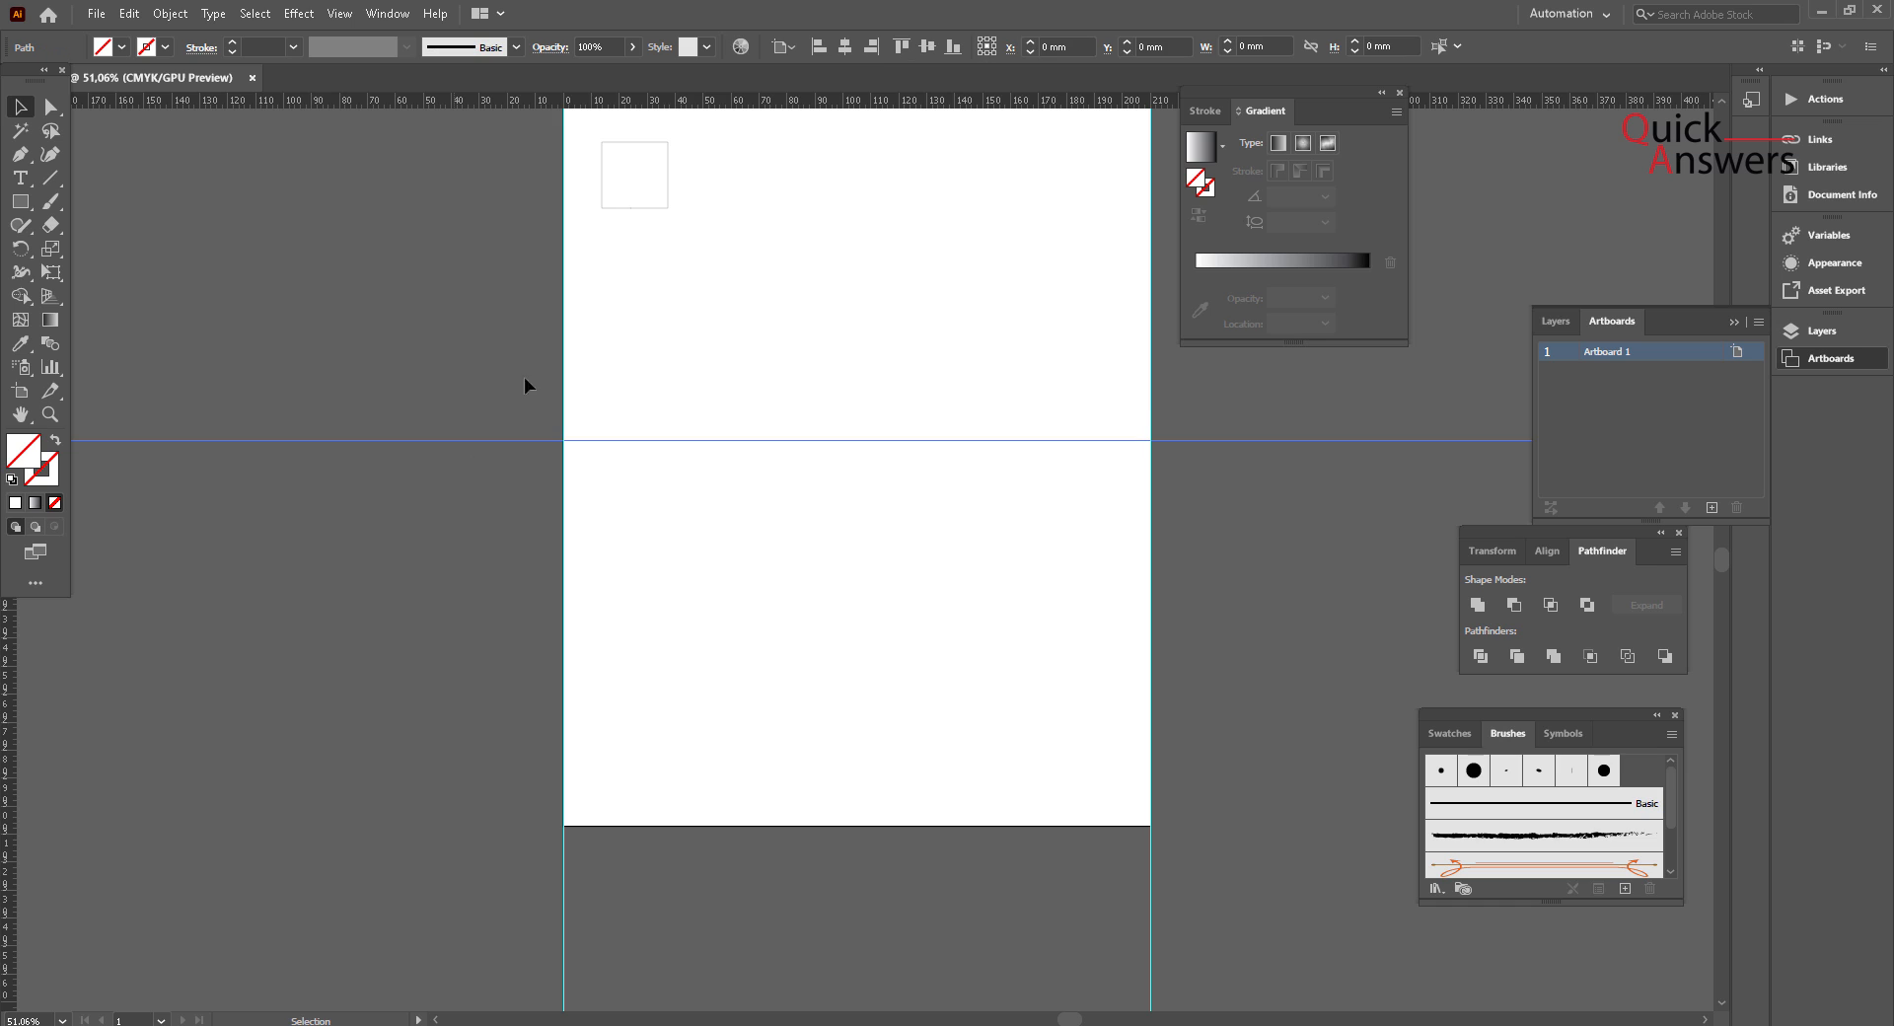
left_click(954, 51)
left_click(871, 490)
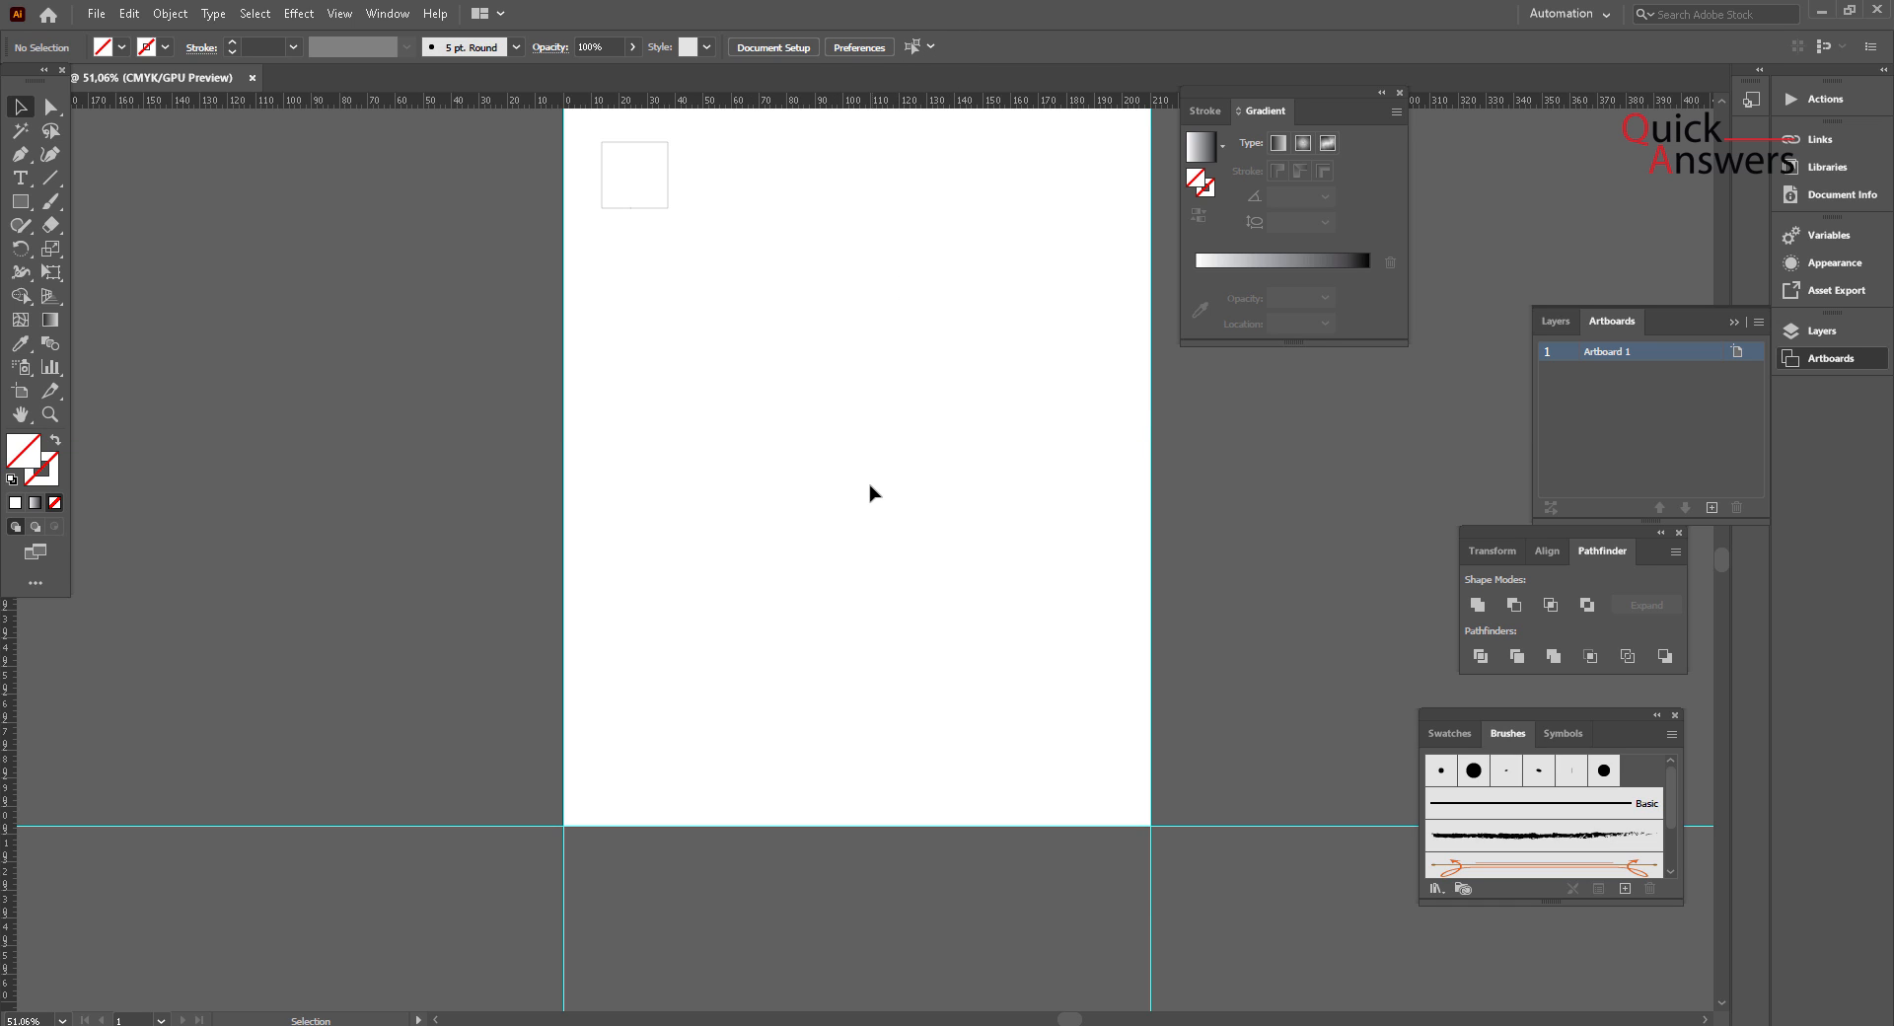
Step: Align the small square to the artboard's left and top edges so it sits in the corner
scroll(874, 499, "up", 3)
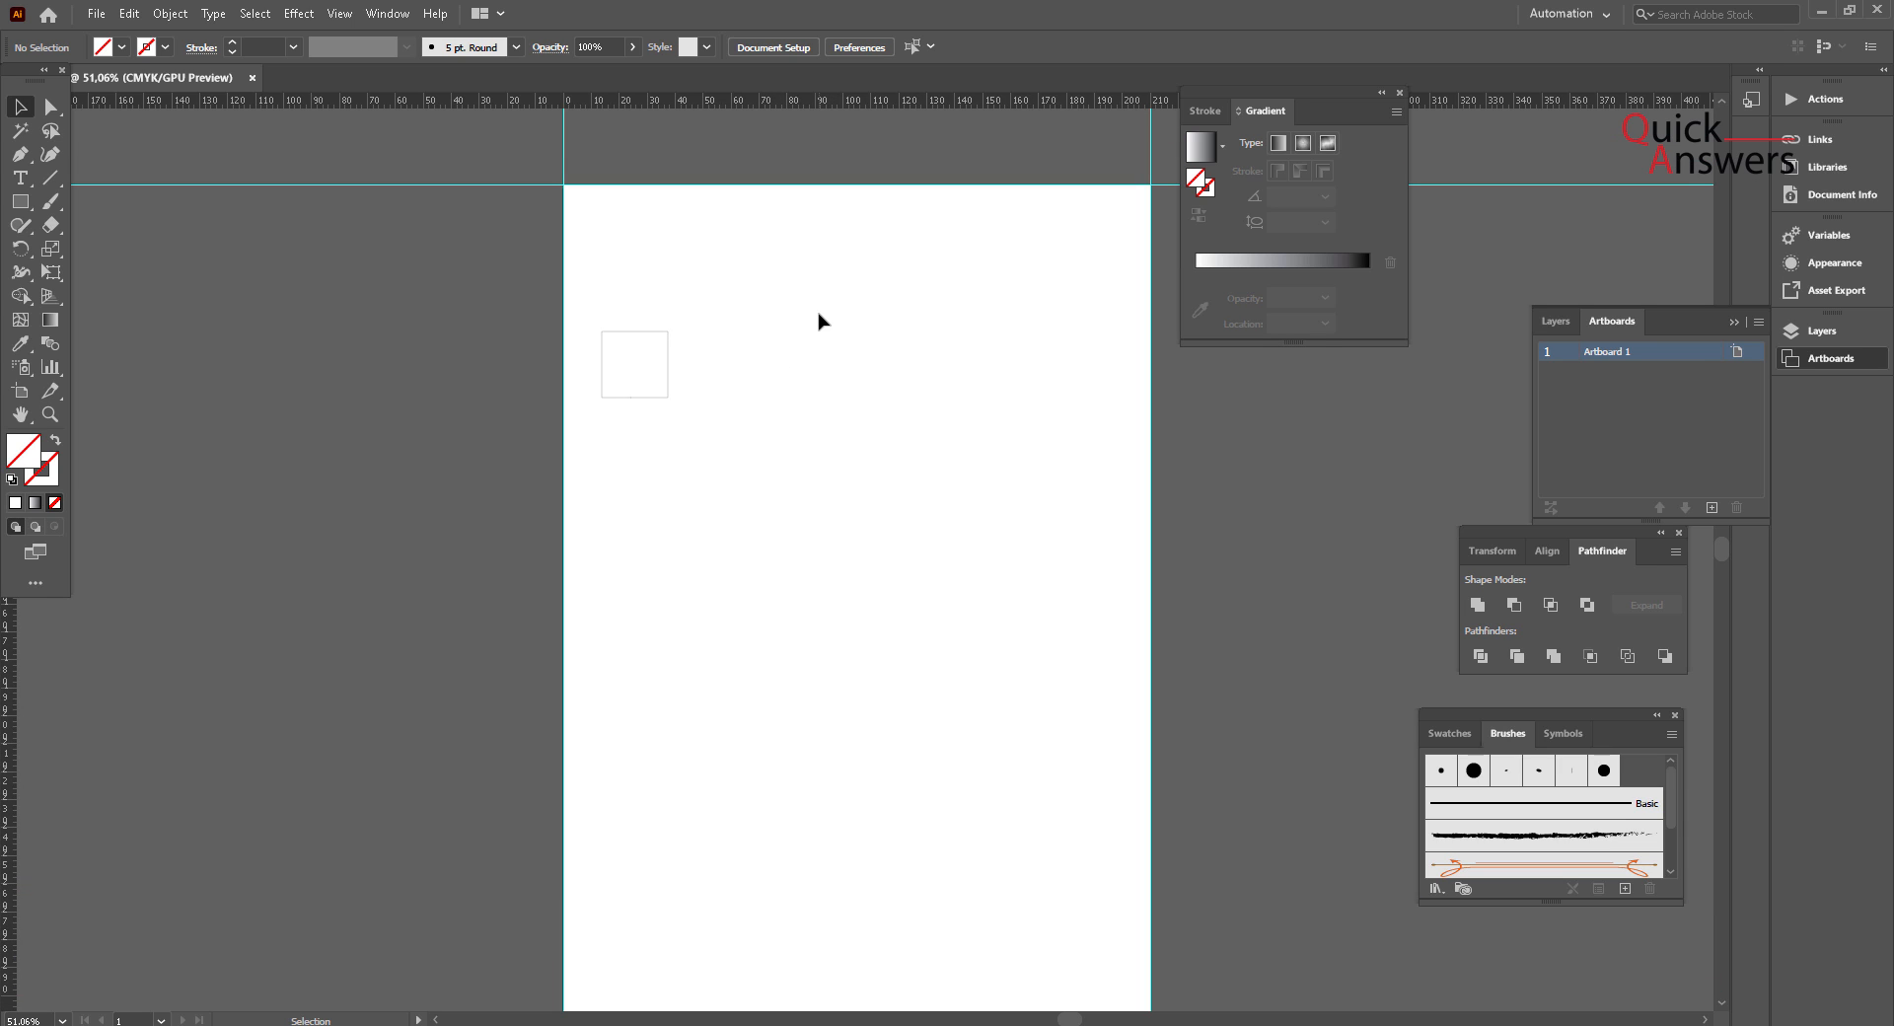
left_click_drag(797, 283, 598, 476)
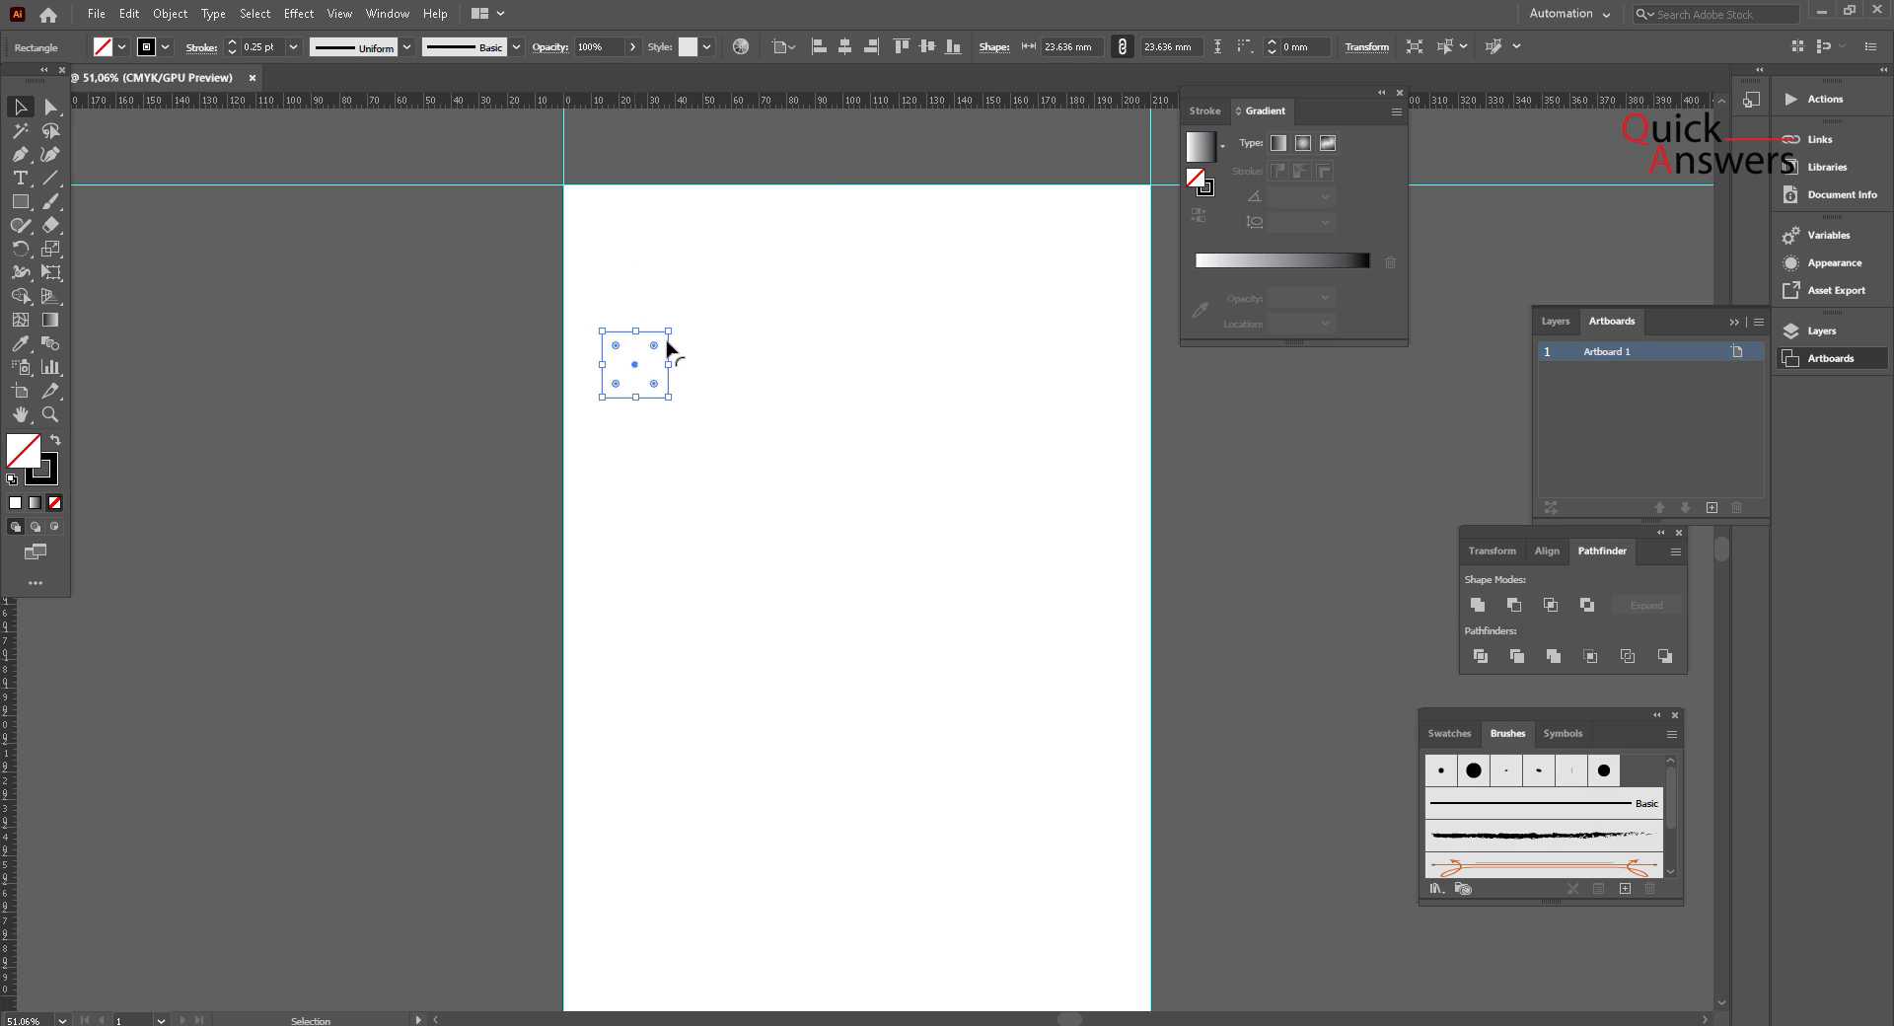
left_click(817, 47)
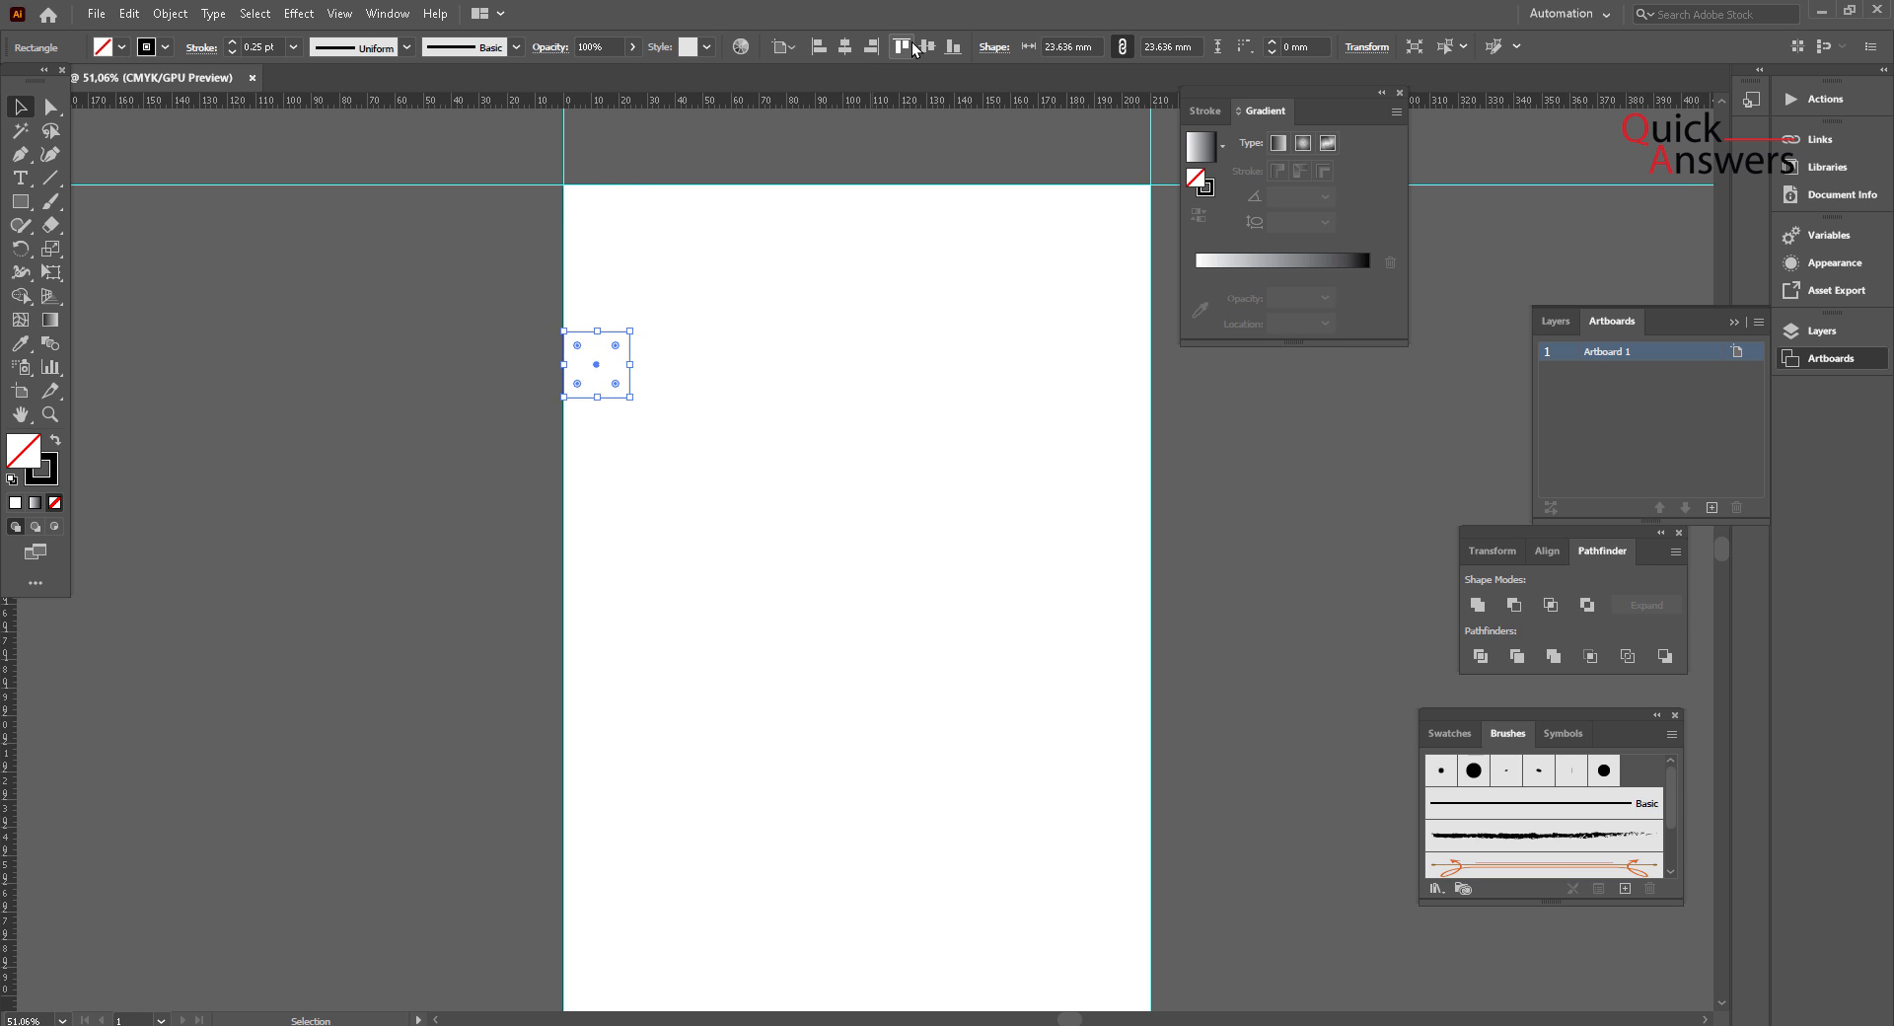
left_click(901, 47)
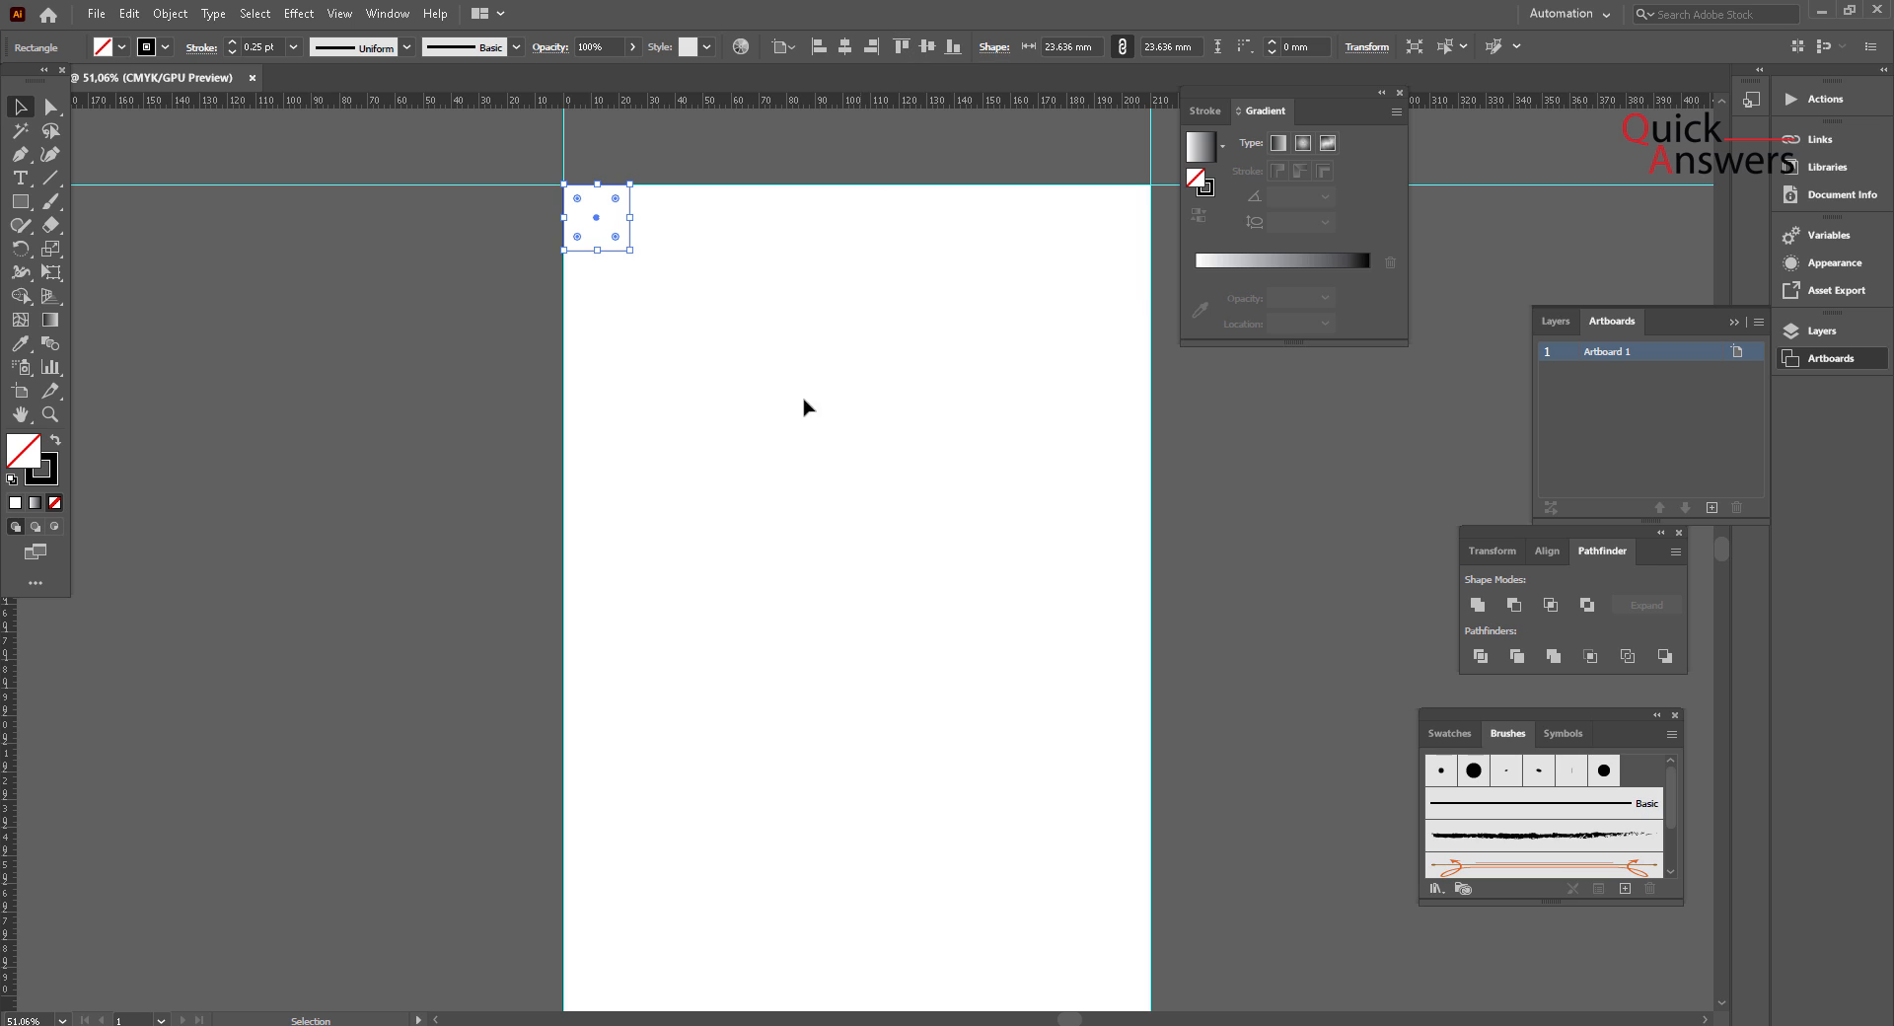
left_click(677, 317)
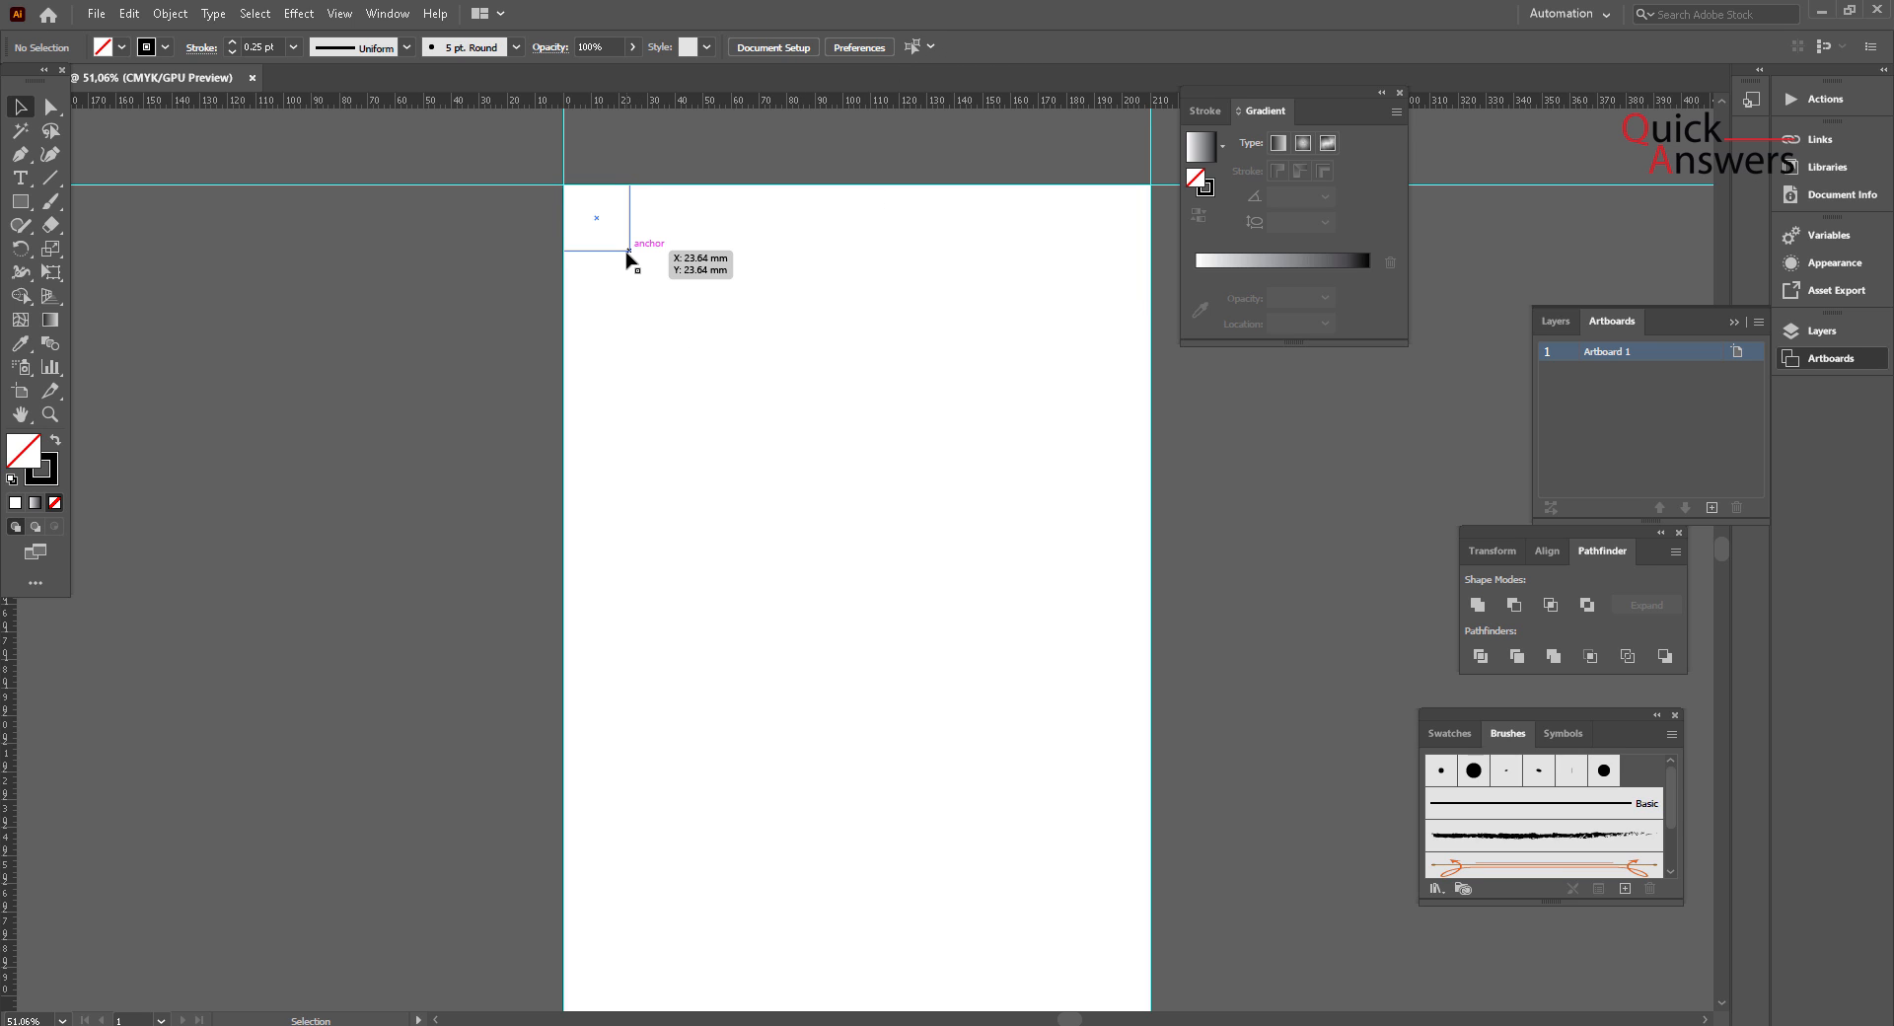
Step: Add a horizontal guide near the square's bottom edge and a vertical guide at its right edge
left_click_drag(723, 103, 726, 250)
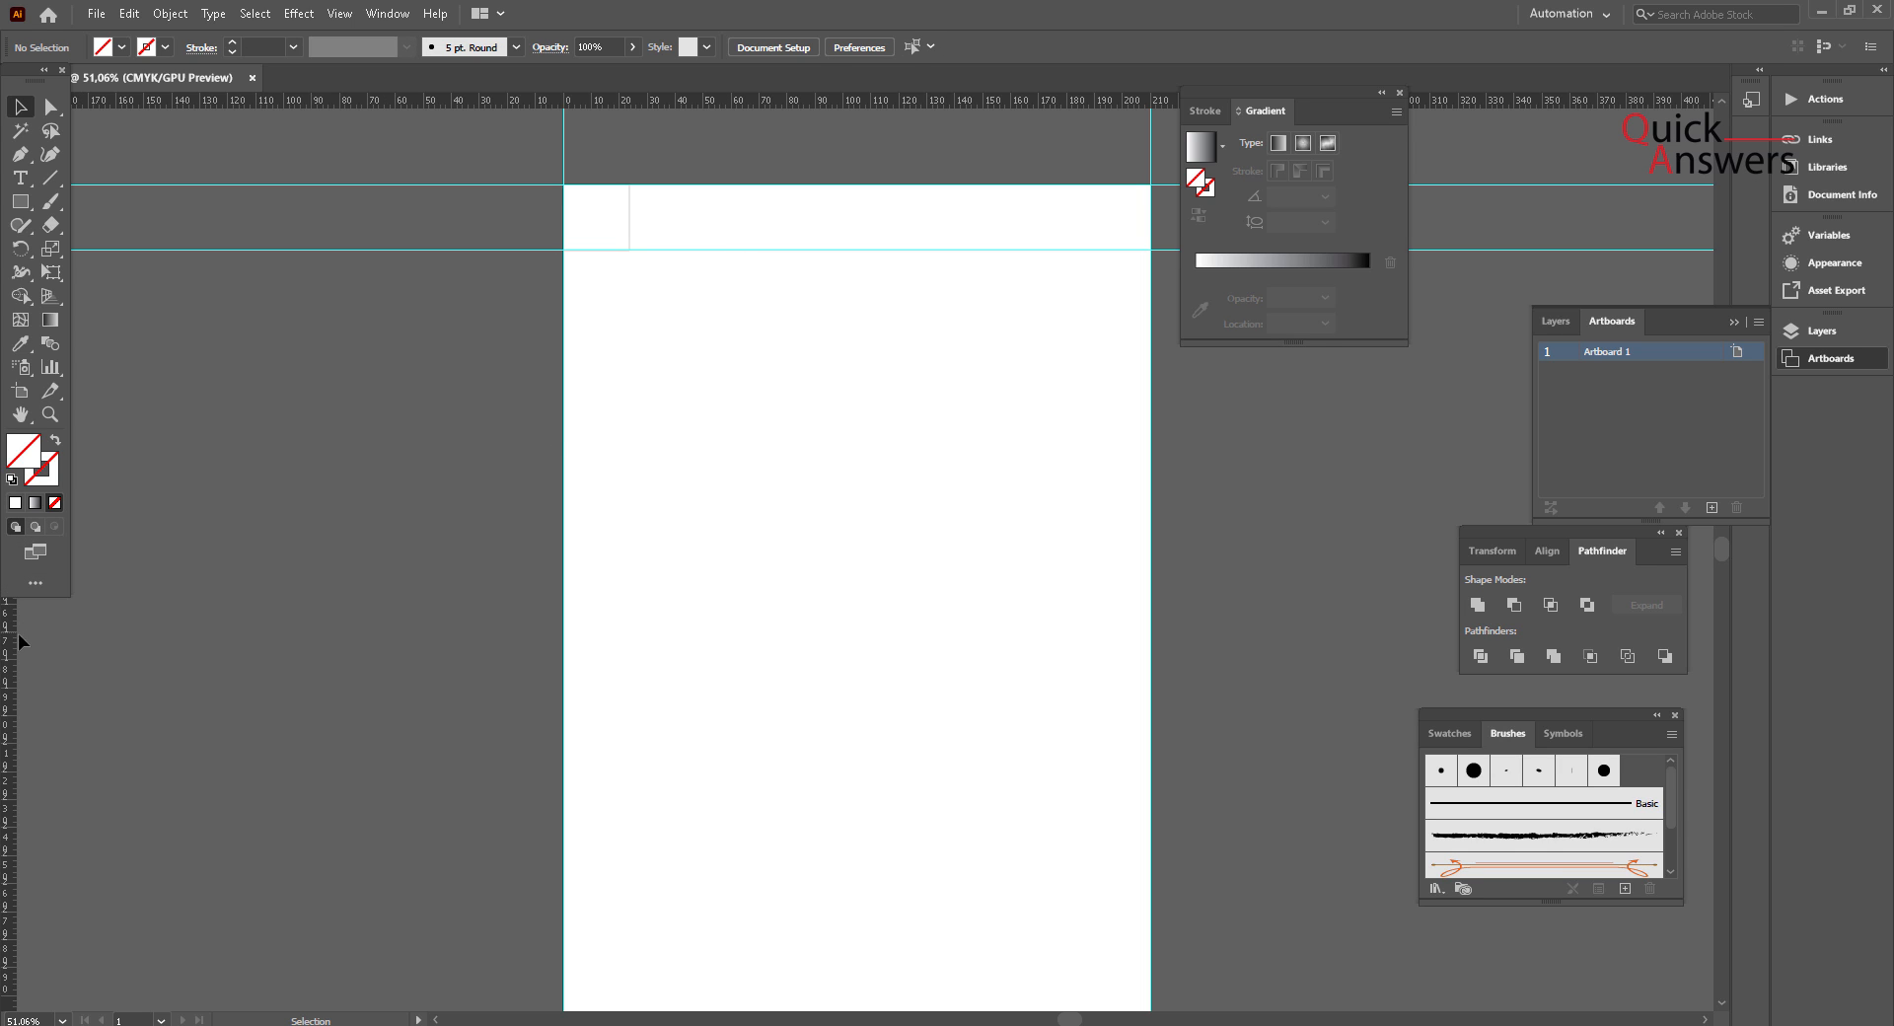
left_click_drag(443, 492, 629, 233)
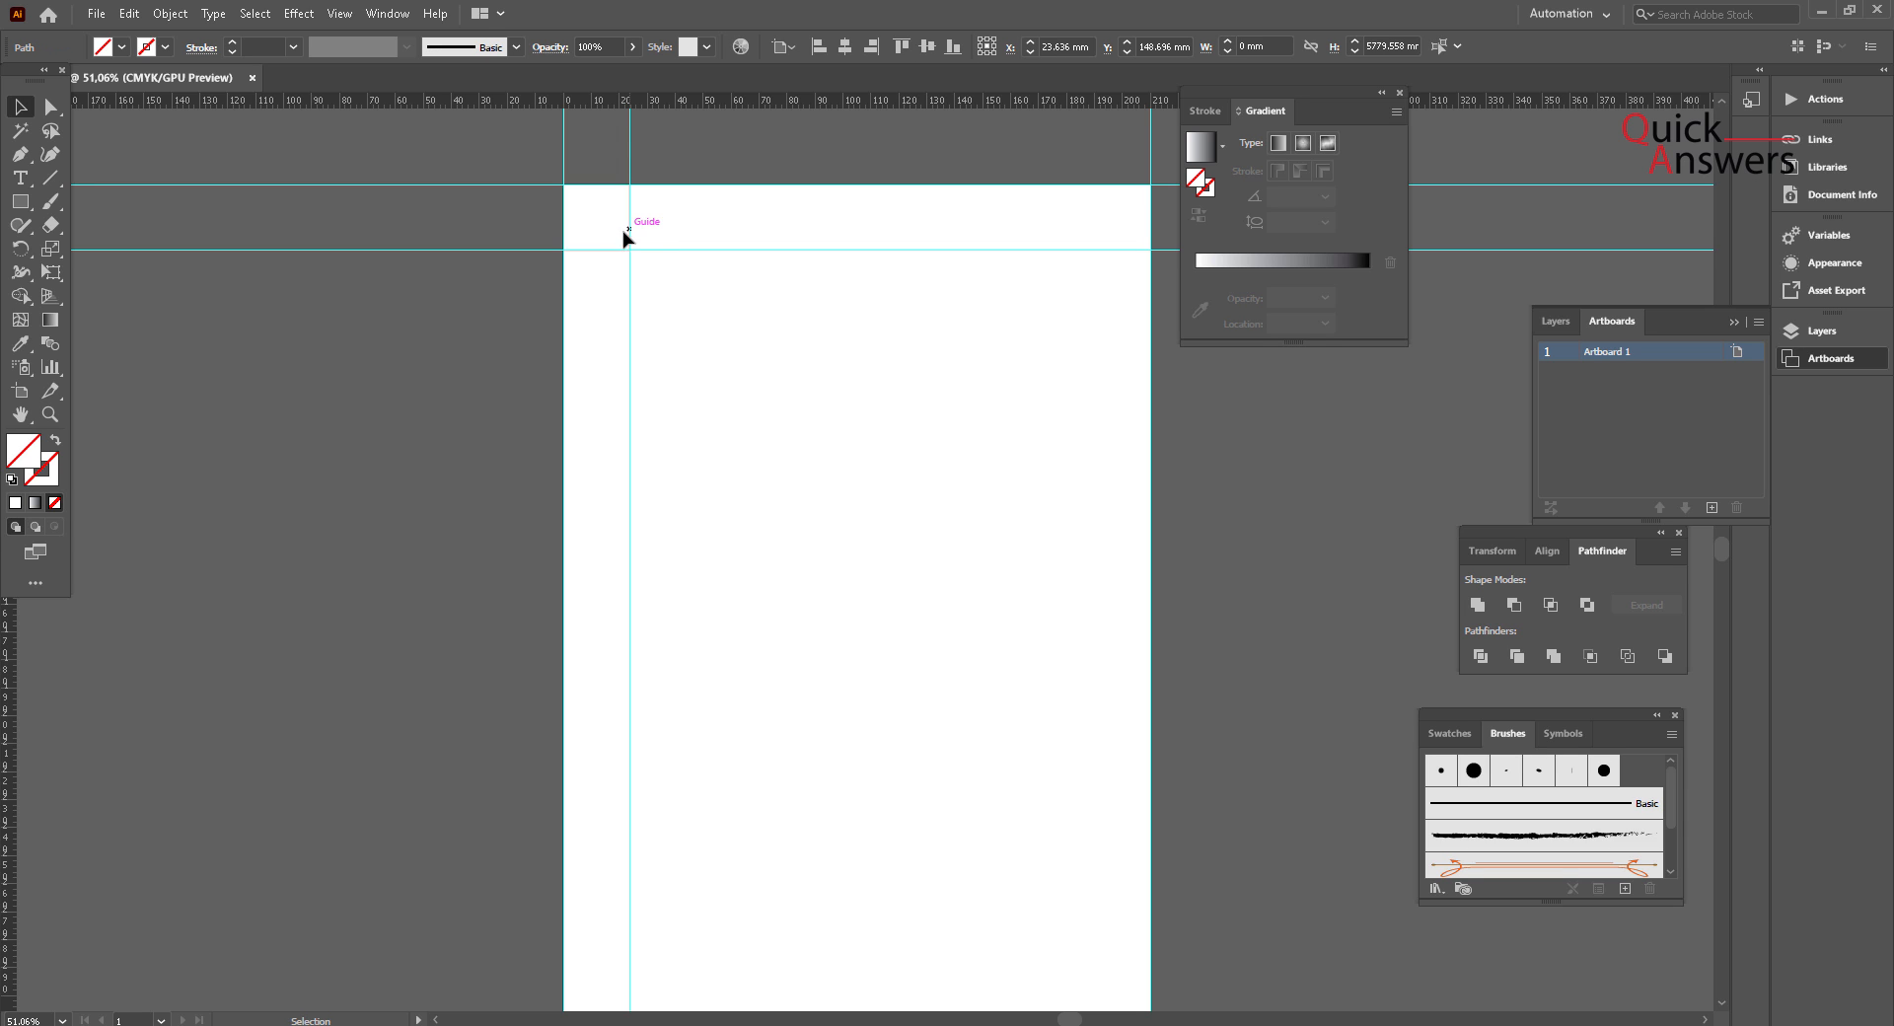
Step: Align the new horizontal guide to the square's bottom edge, using Align to Selection
scroll(557, 247, "up", 5)
scroll(911, 254, "up", 2)
scroll(778, 592, "up", 3)
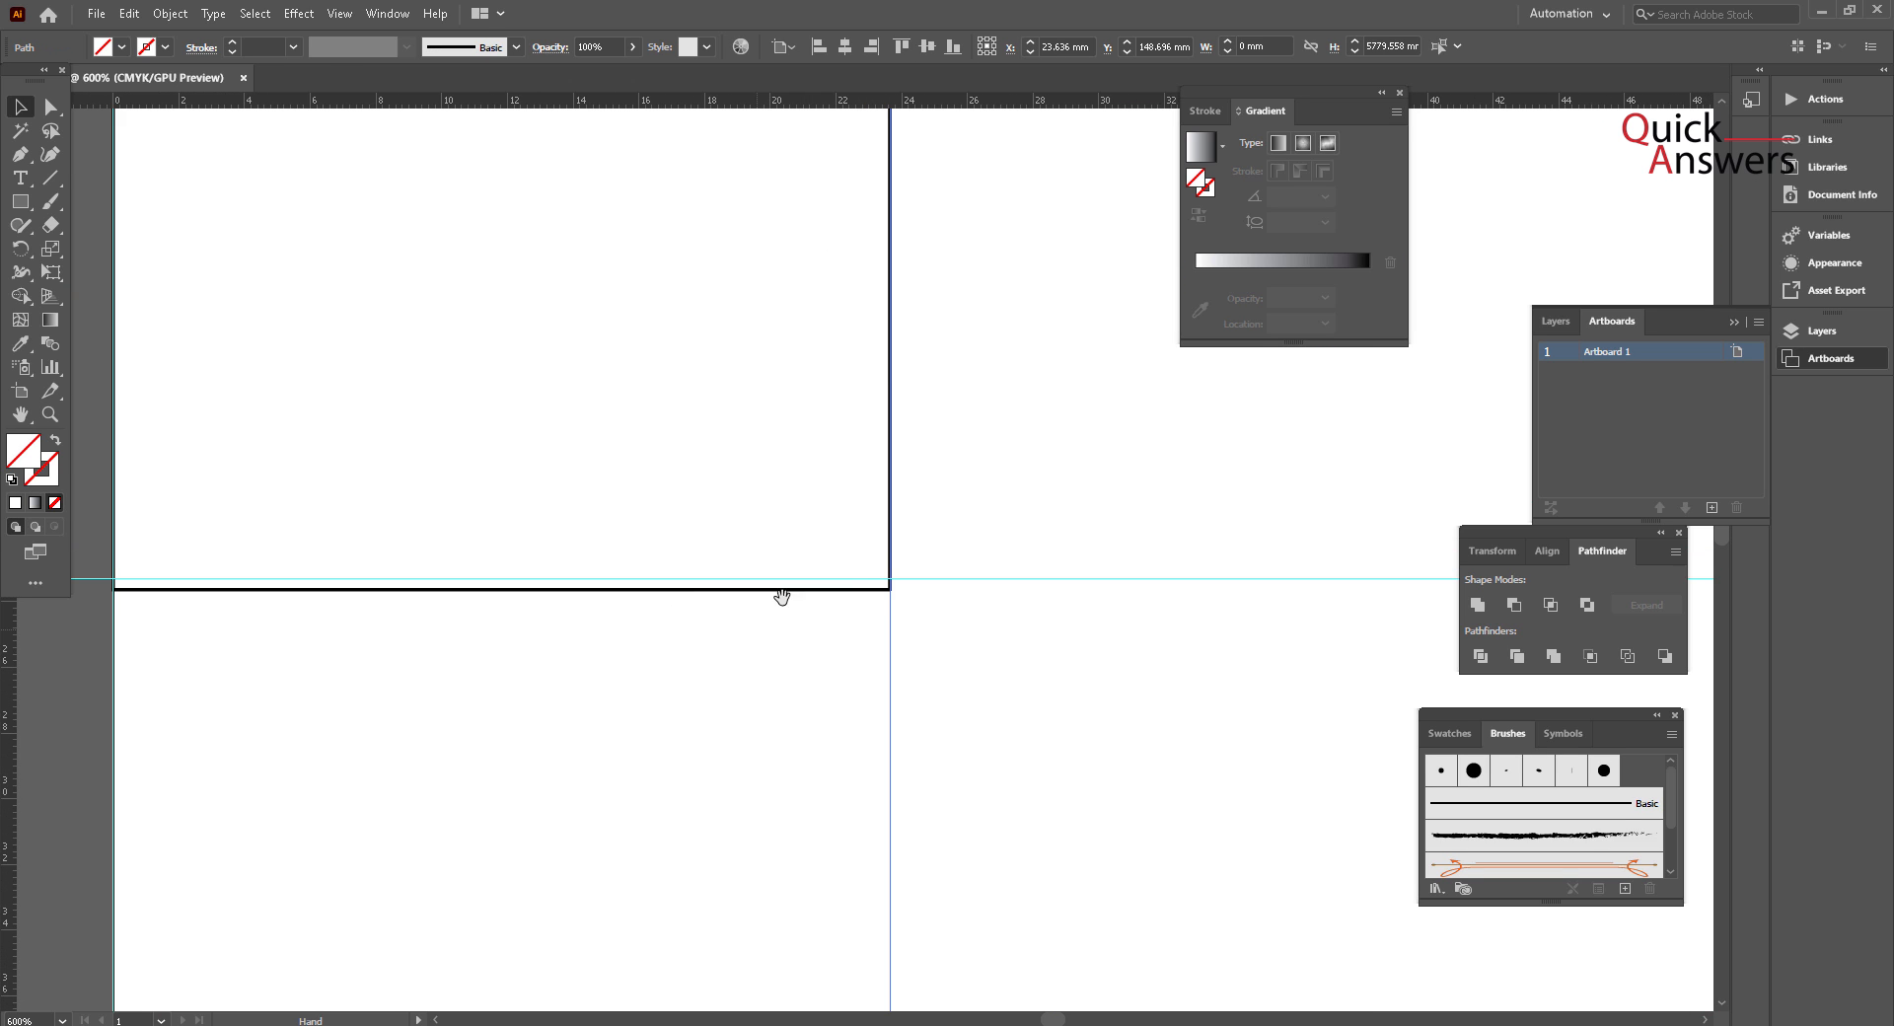
scroll(944, 556, "up", 2)
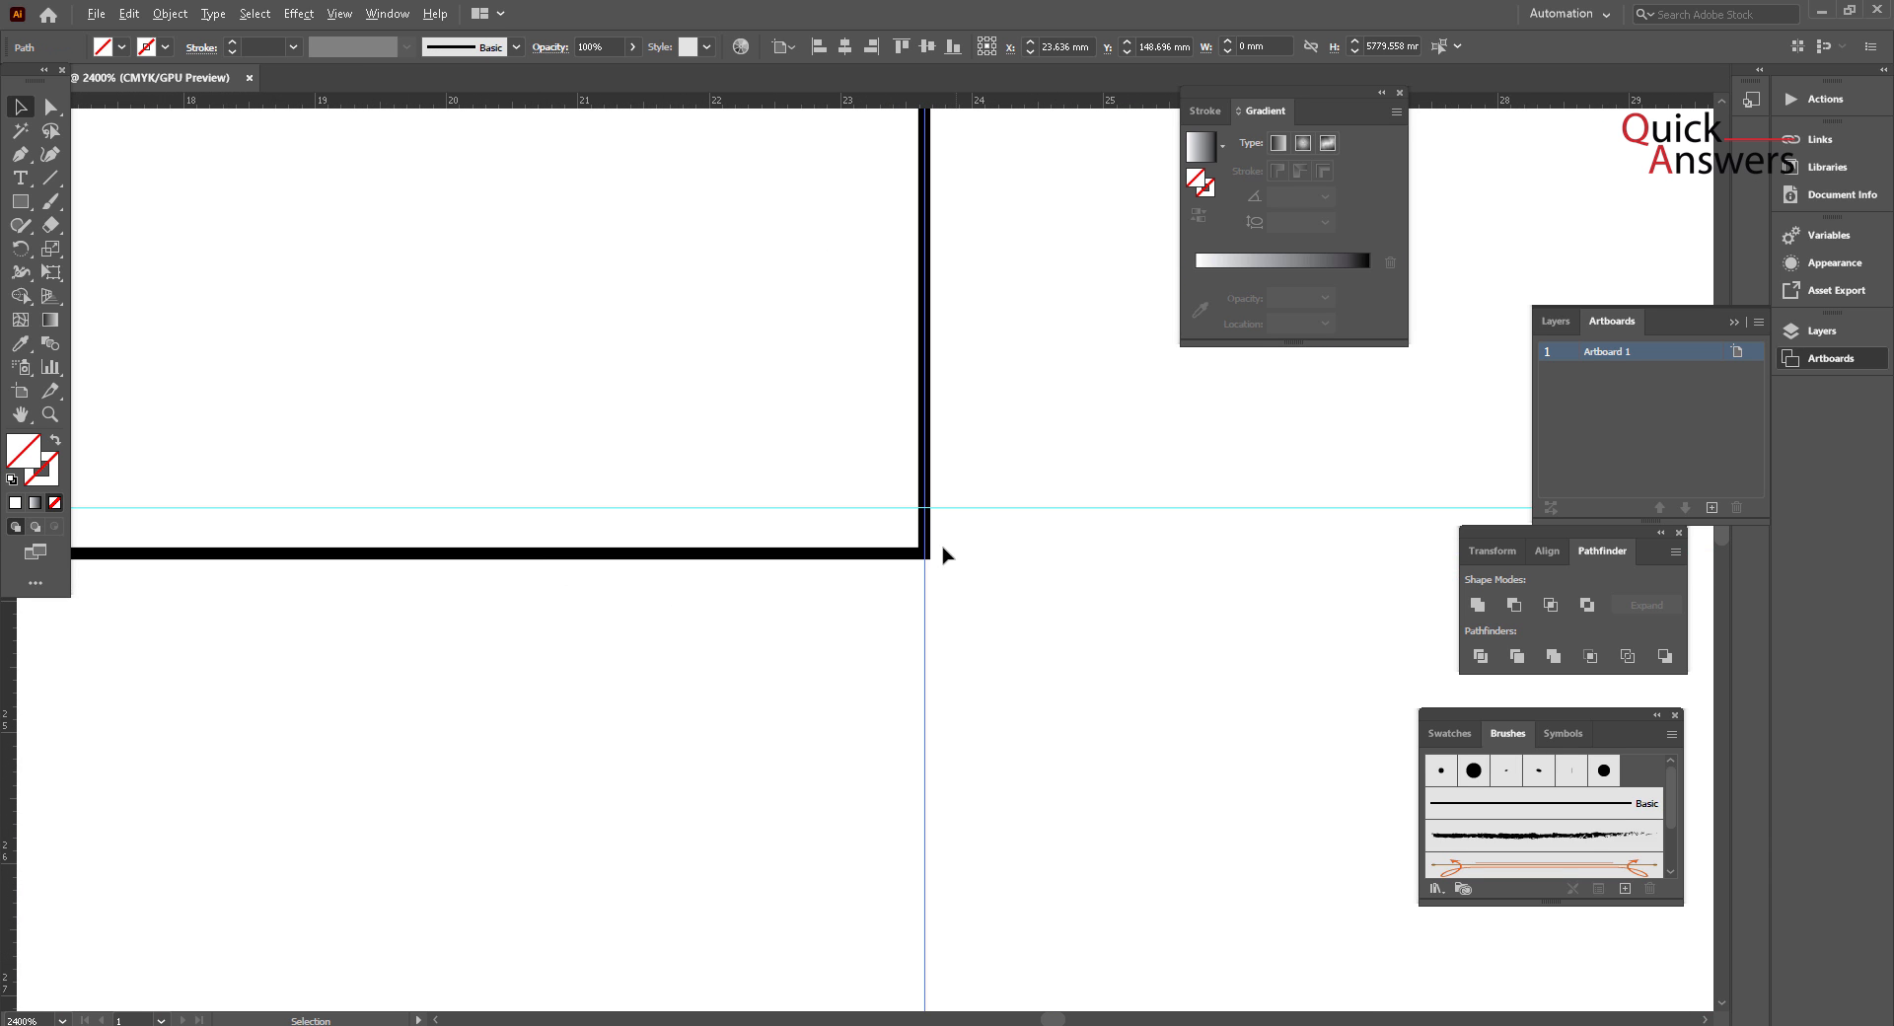
left_click(792, 560)
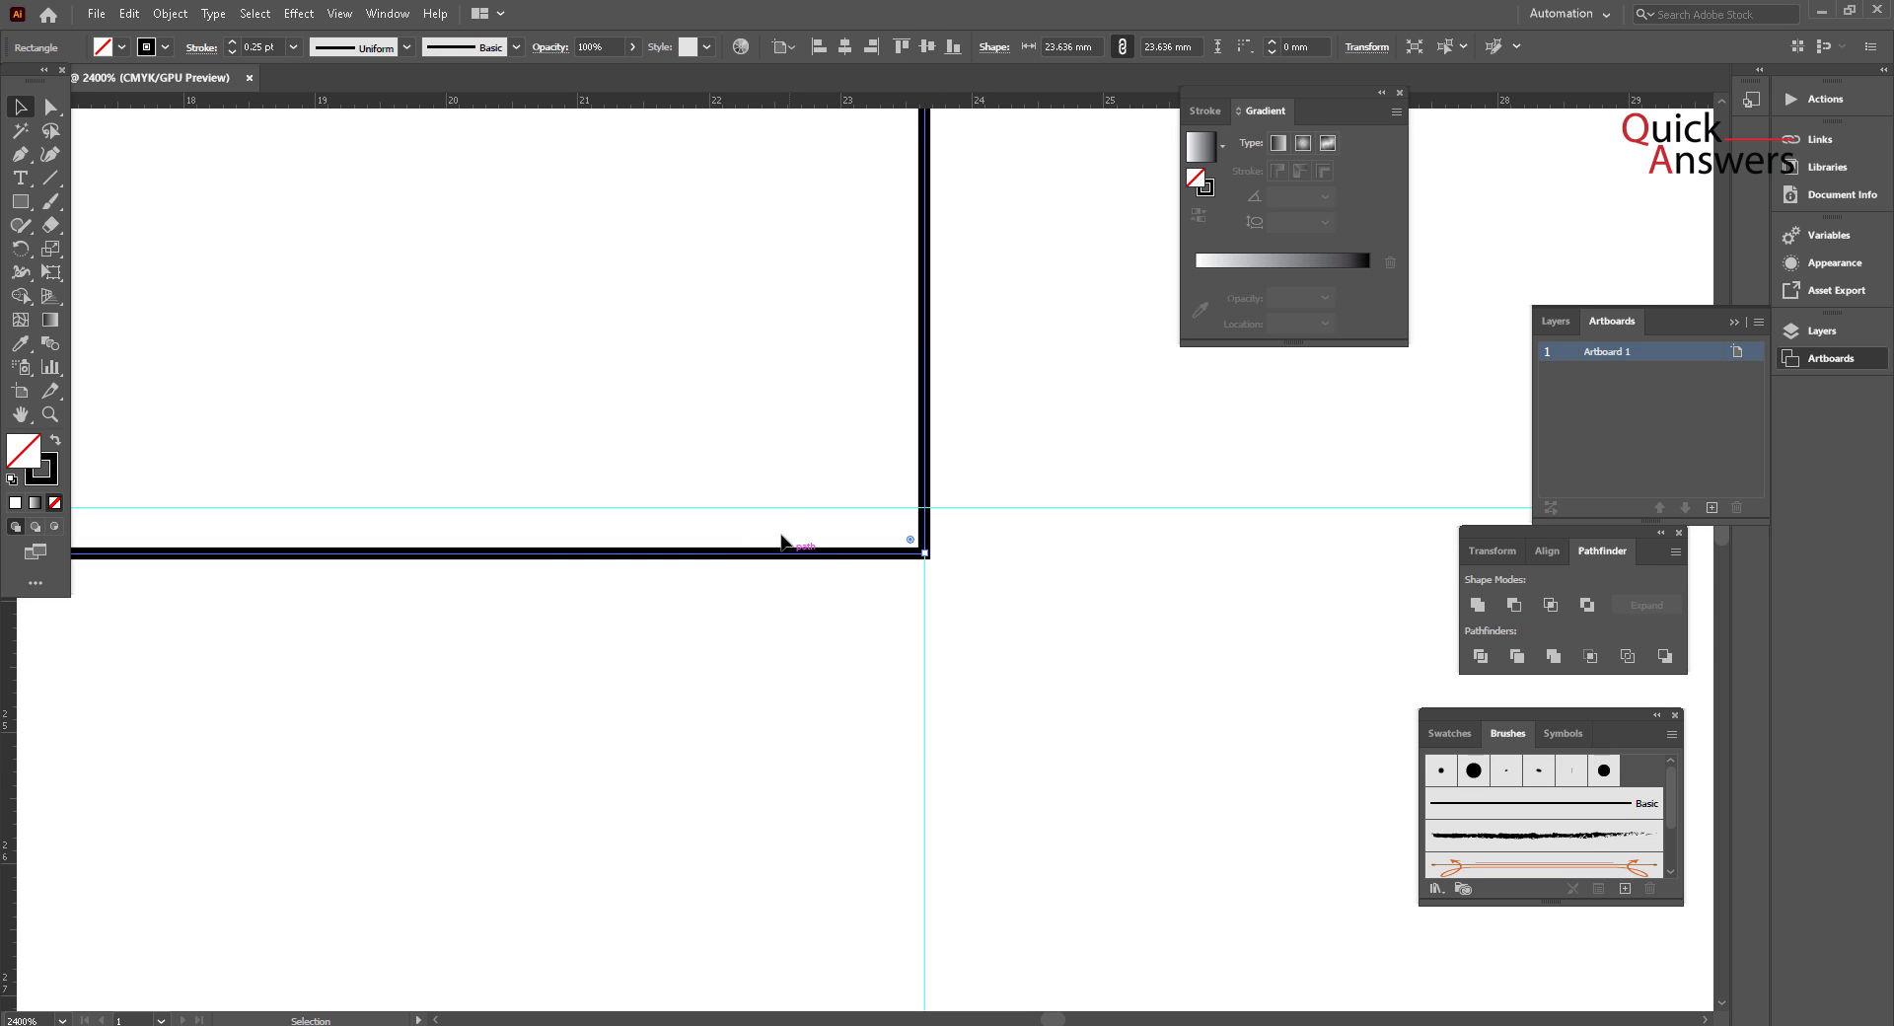
left_click_drag(1019, 417, 1023, 541)
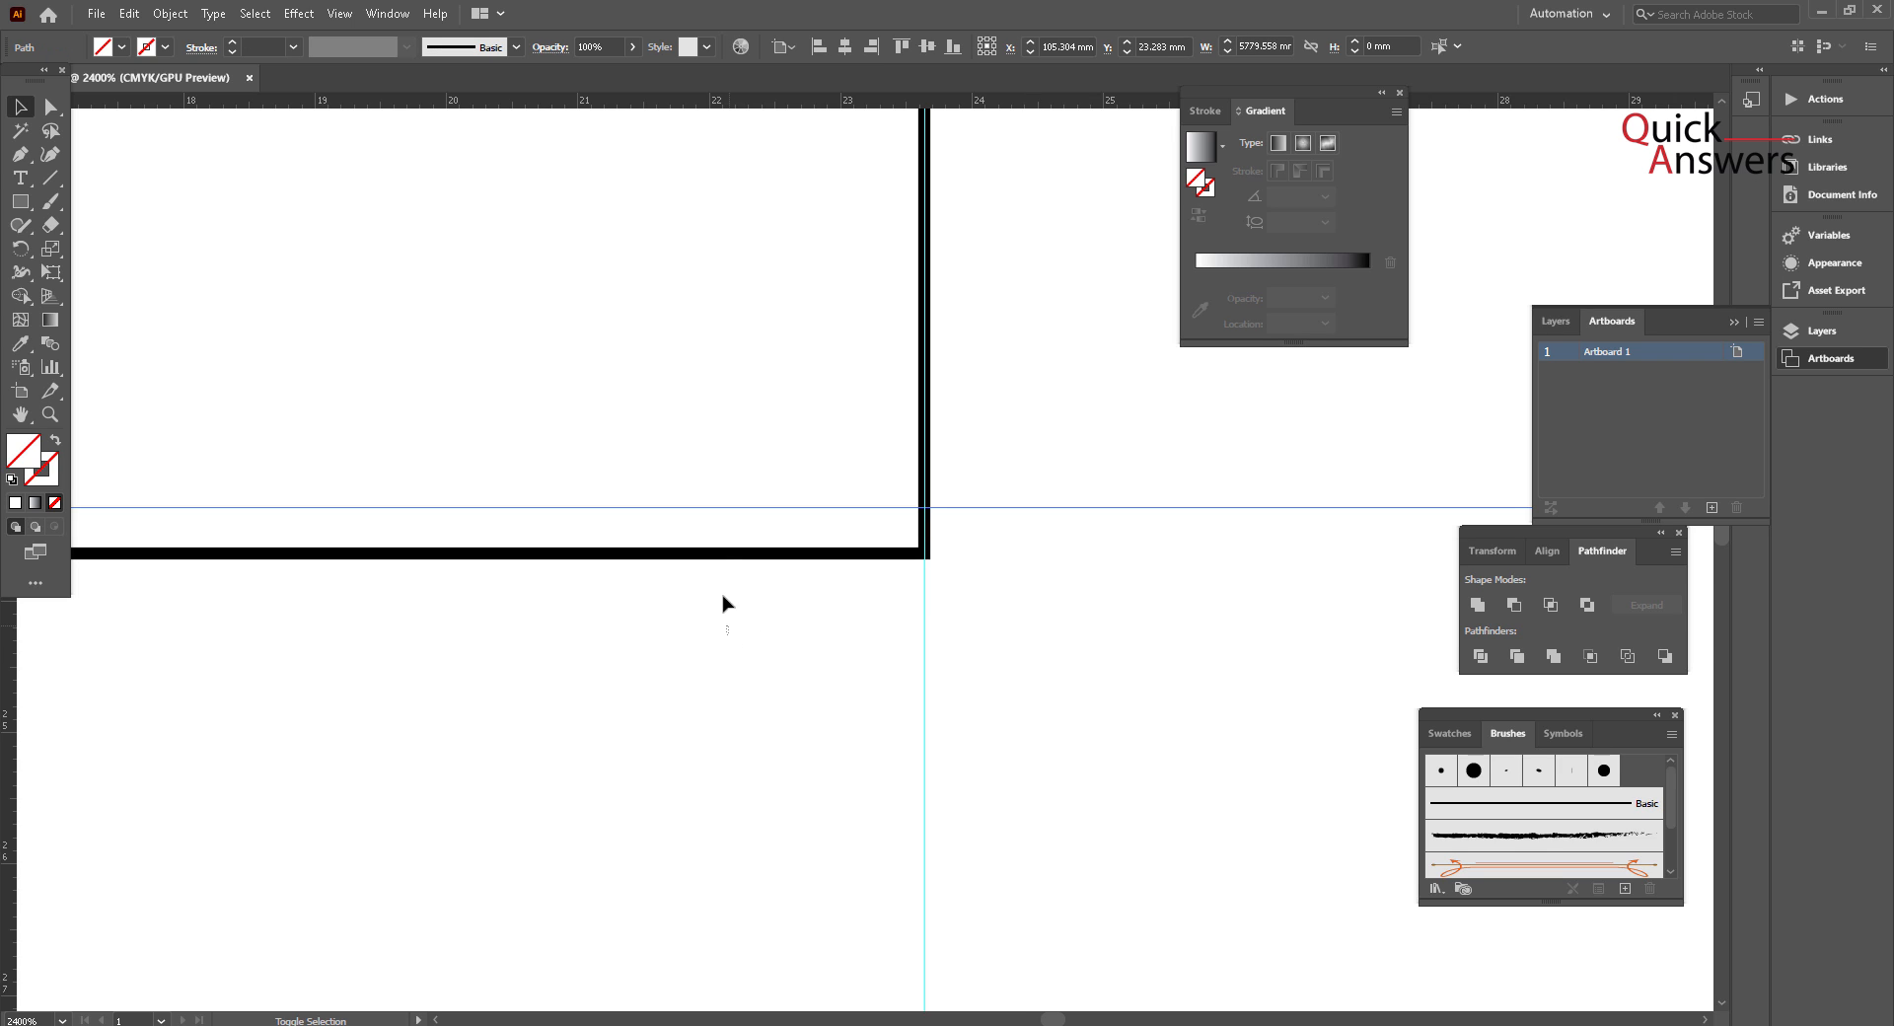
left_click_drag(723, 604, 702, 533)
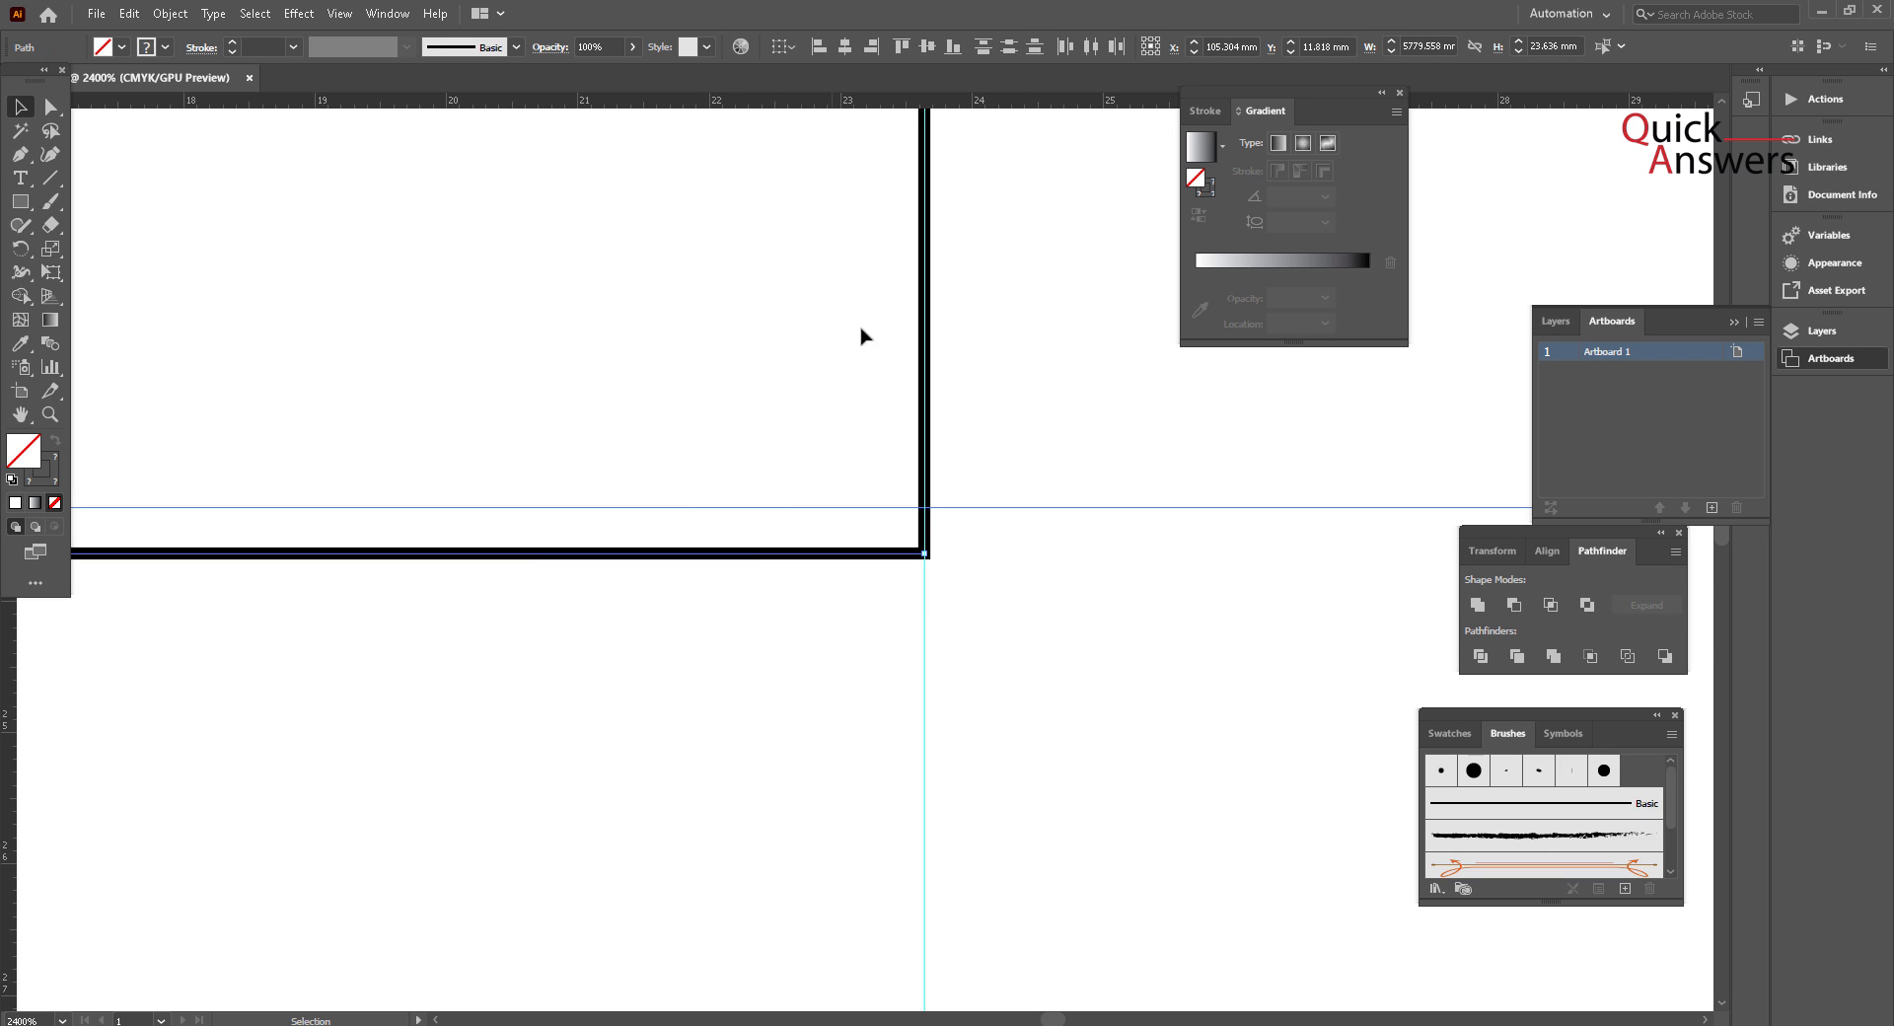
left_click(791, 42)
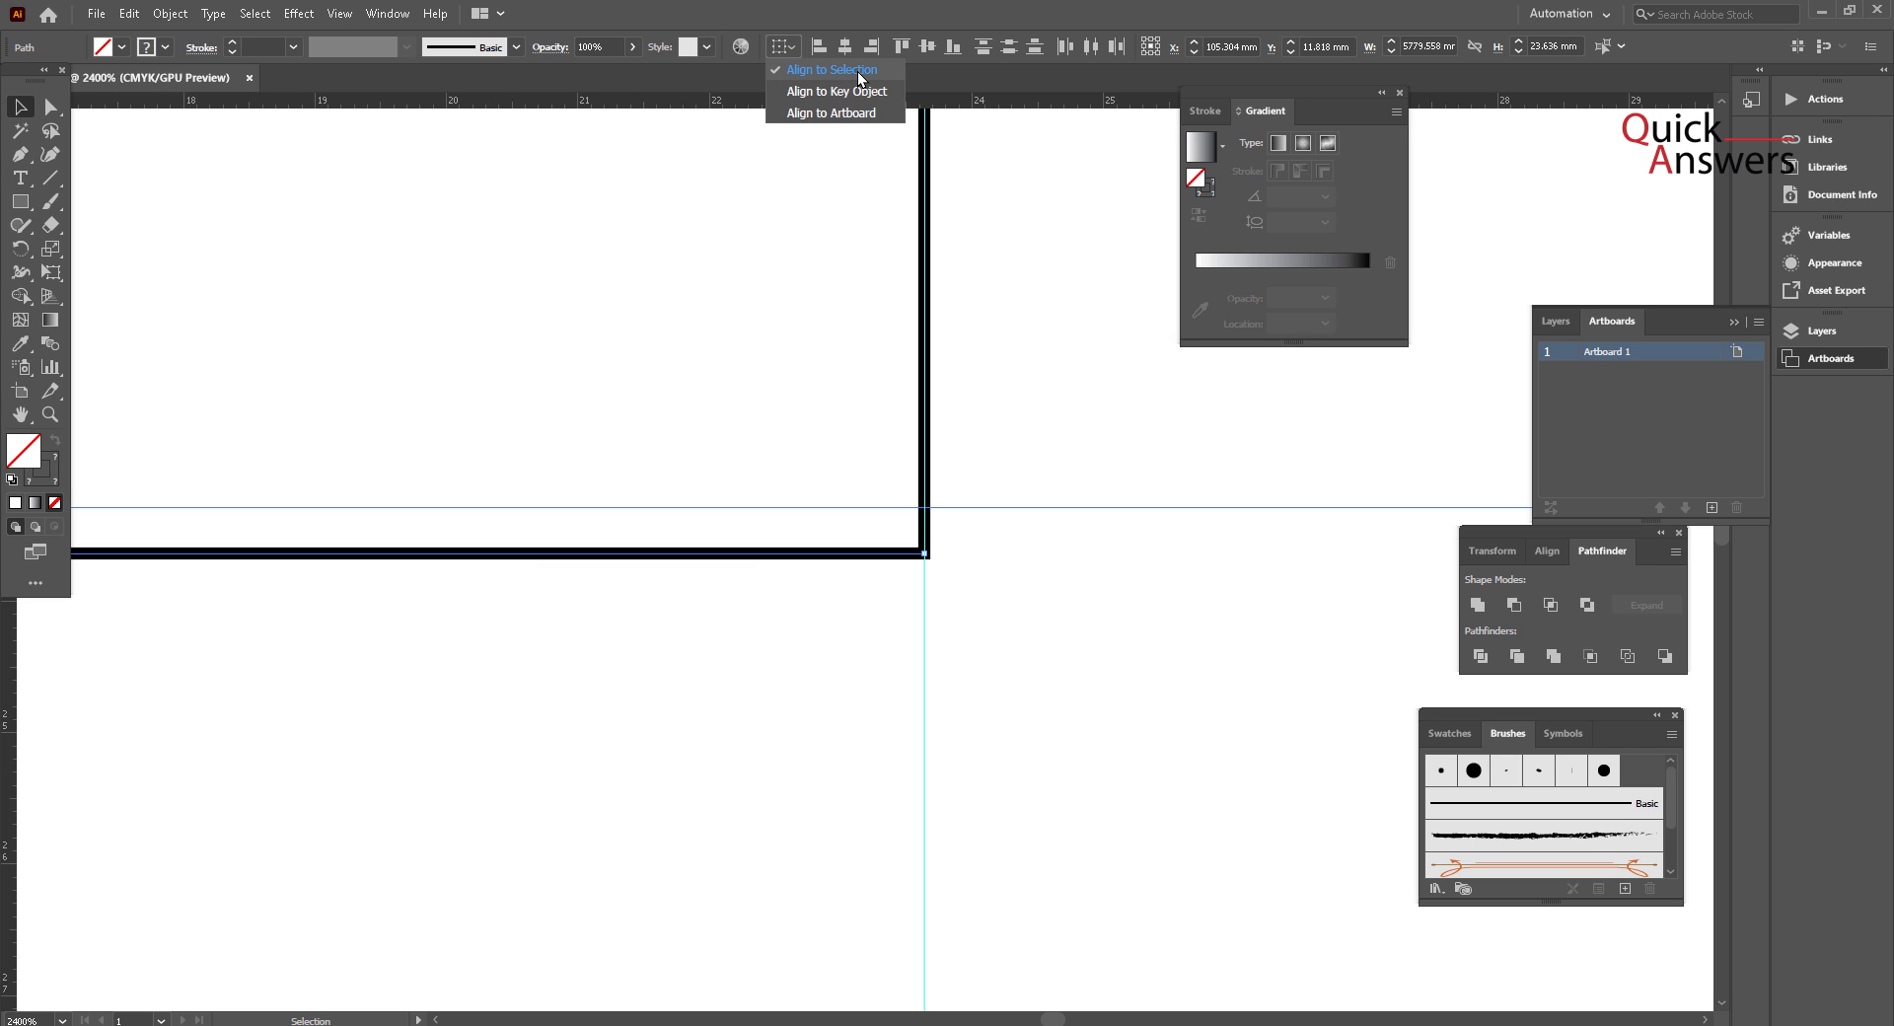
left_click(859, 73)
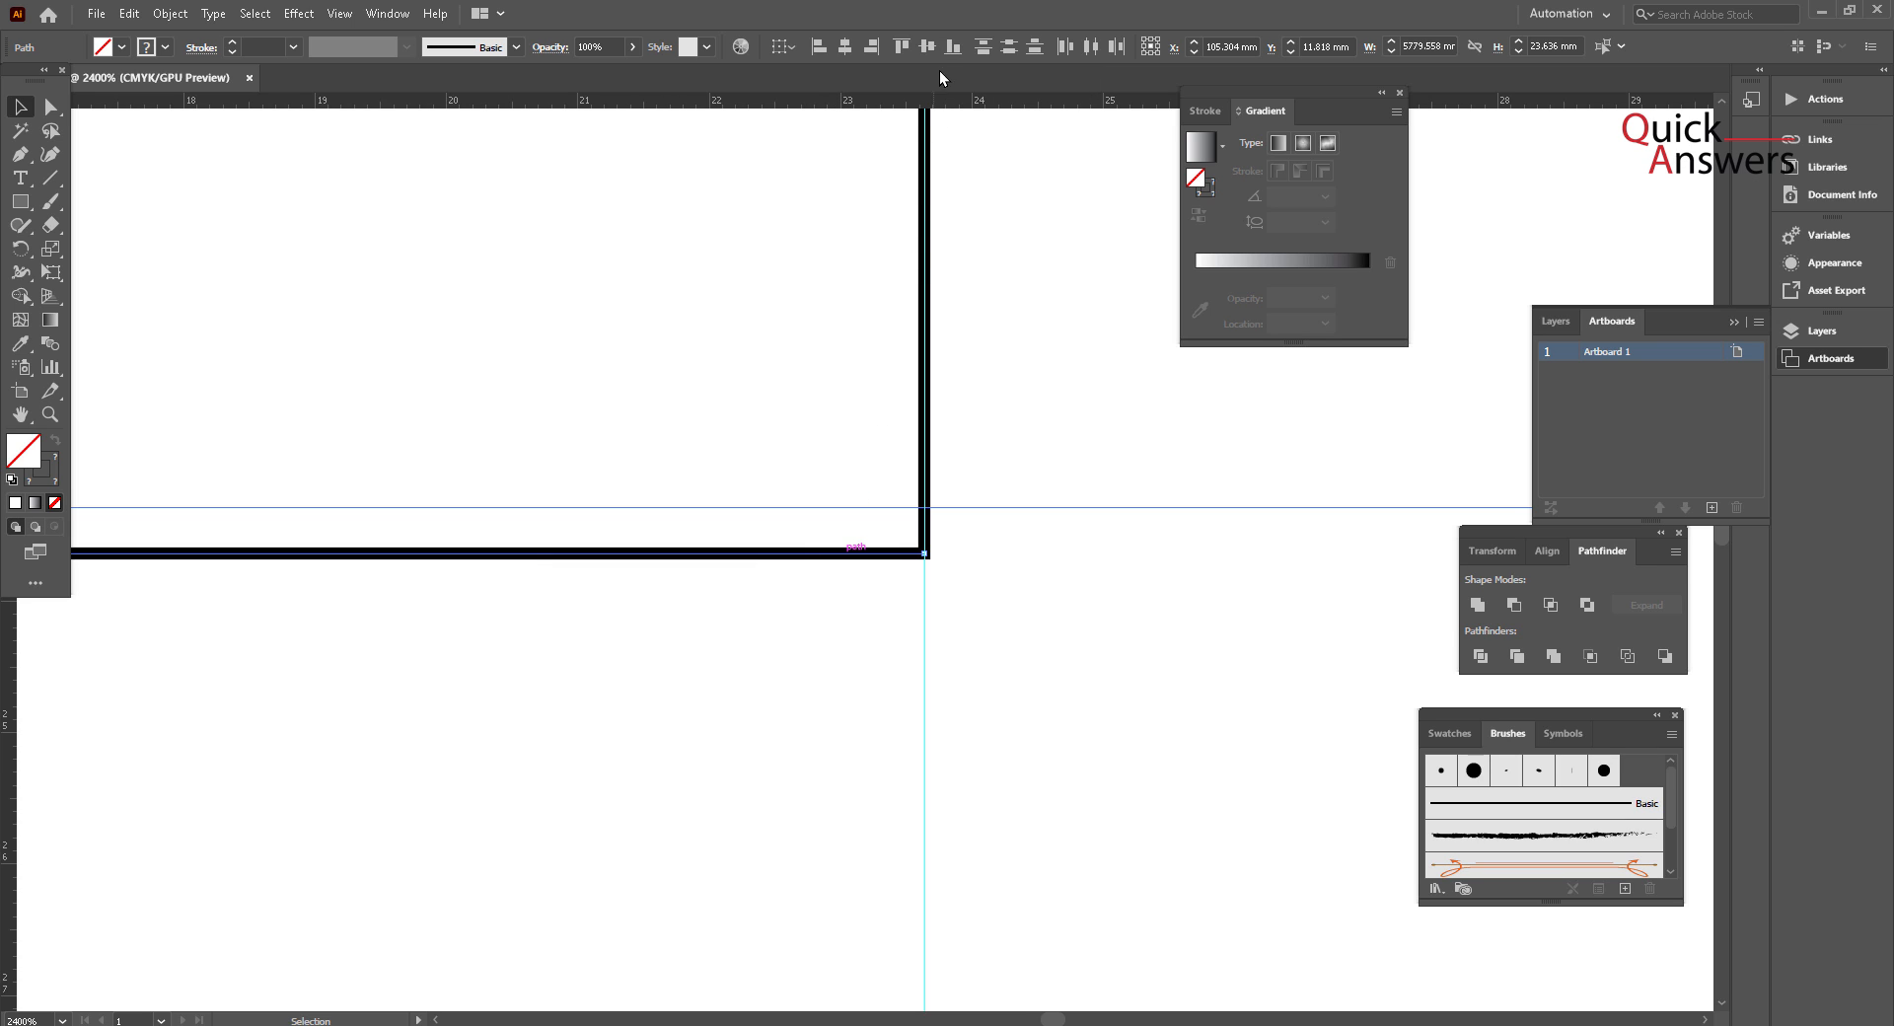
left_click(952, 47)
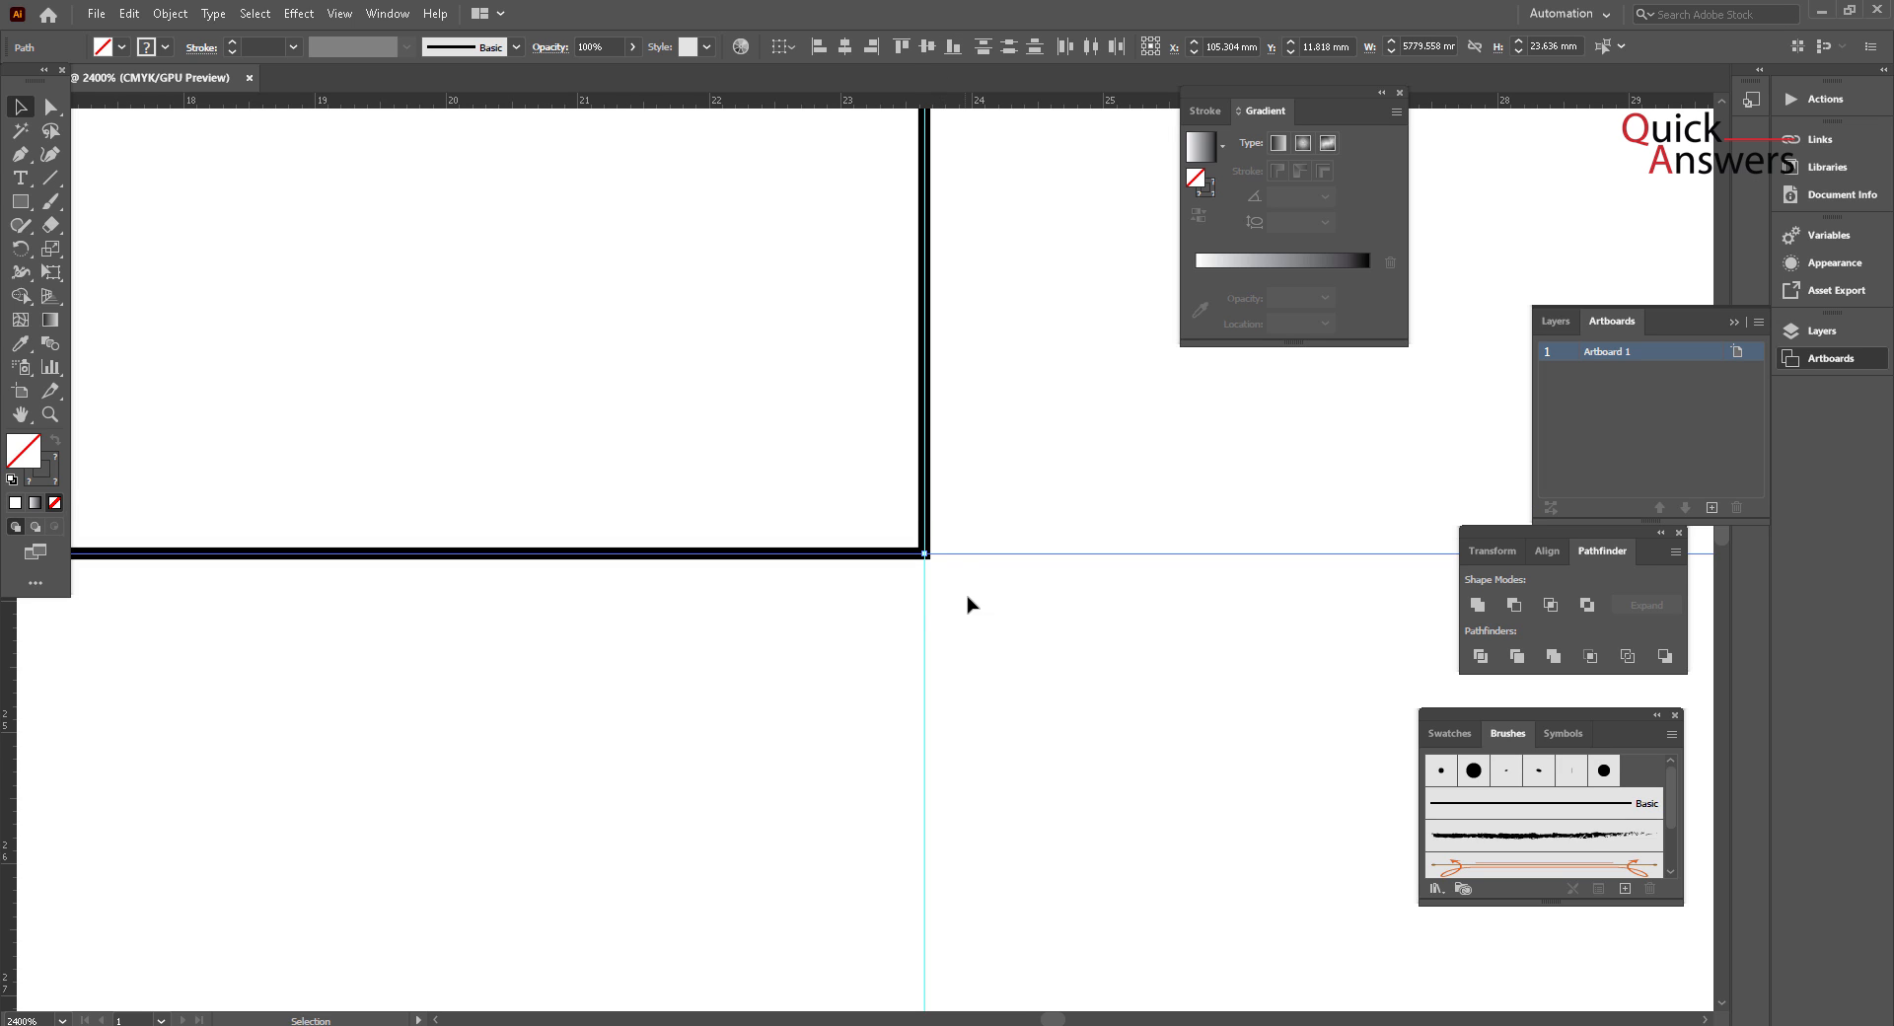
Step: Move the vertical guide slightly inside the square and align it back to the square's right edge with Align to Selection
left_click(921, 606)
left_click_drag(925, 626, 841, 538)
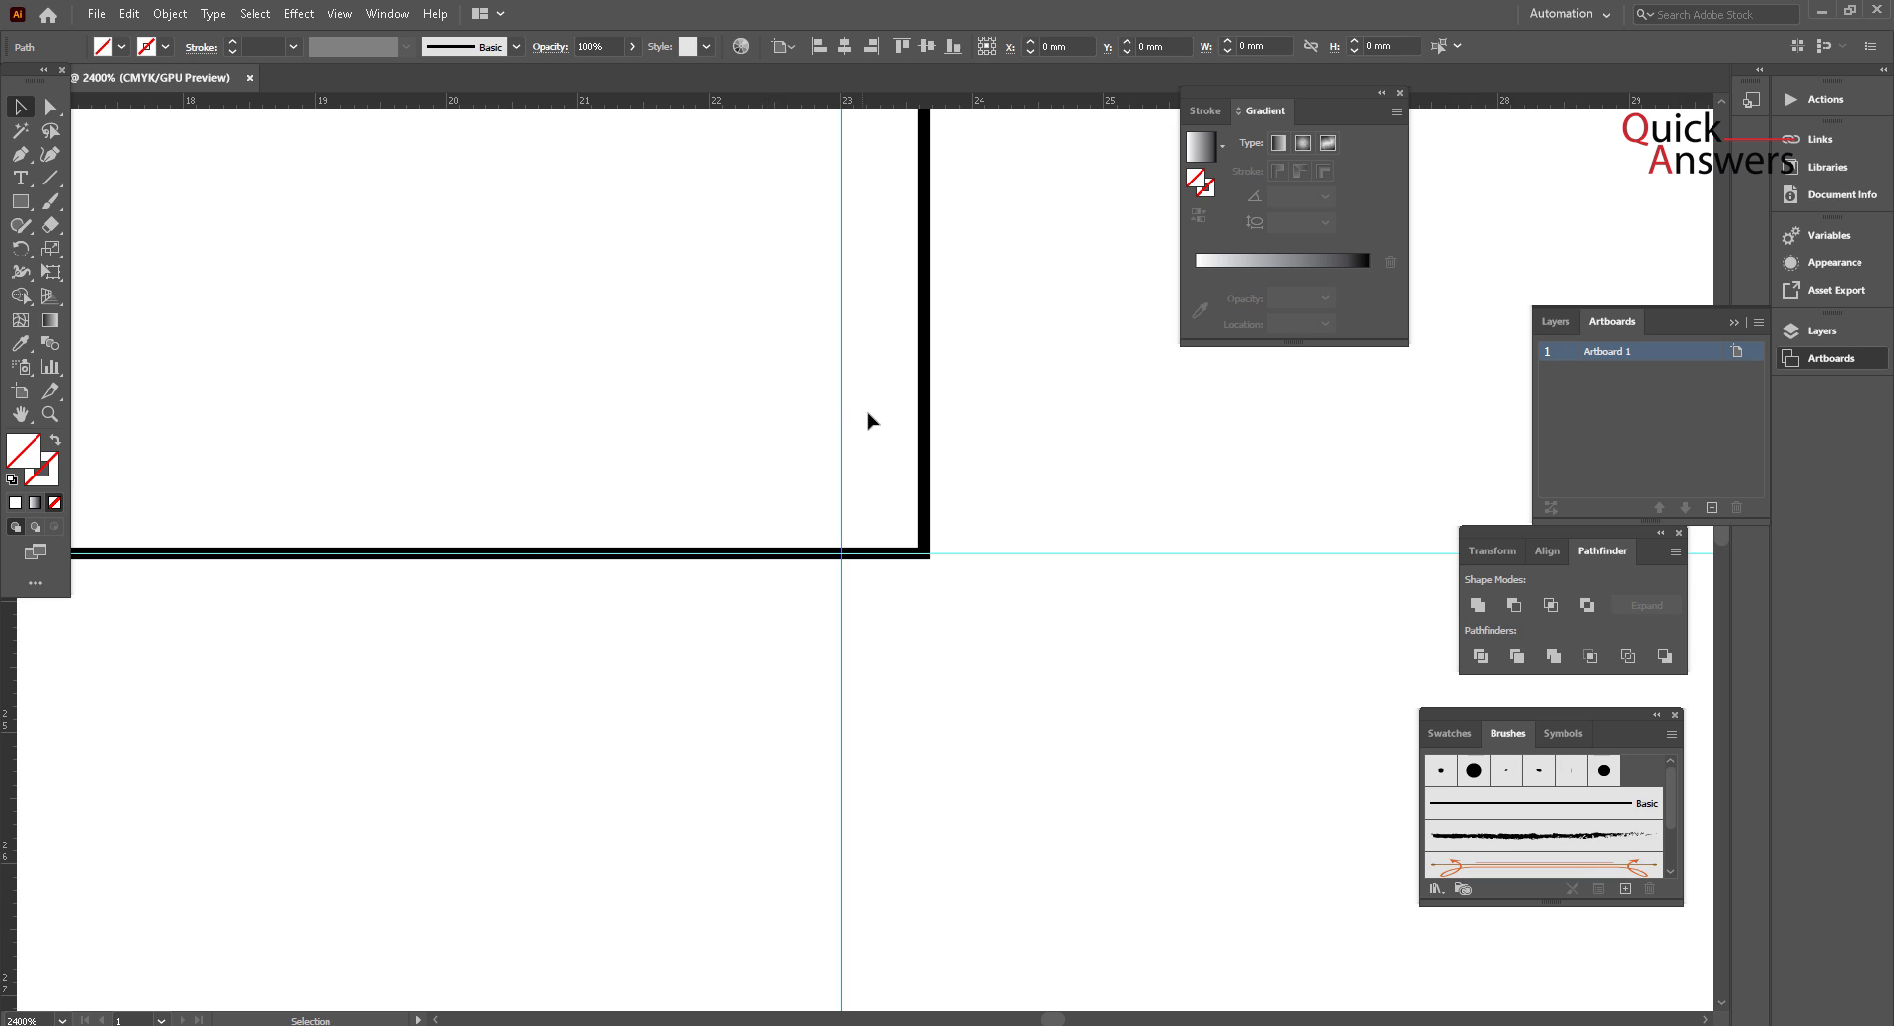
left_click_drag(1001, 367, 912, 449)
left_click(782, 47)
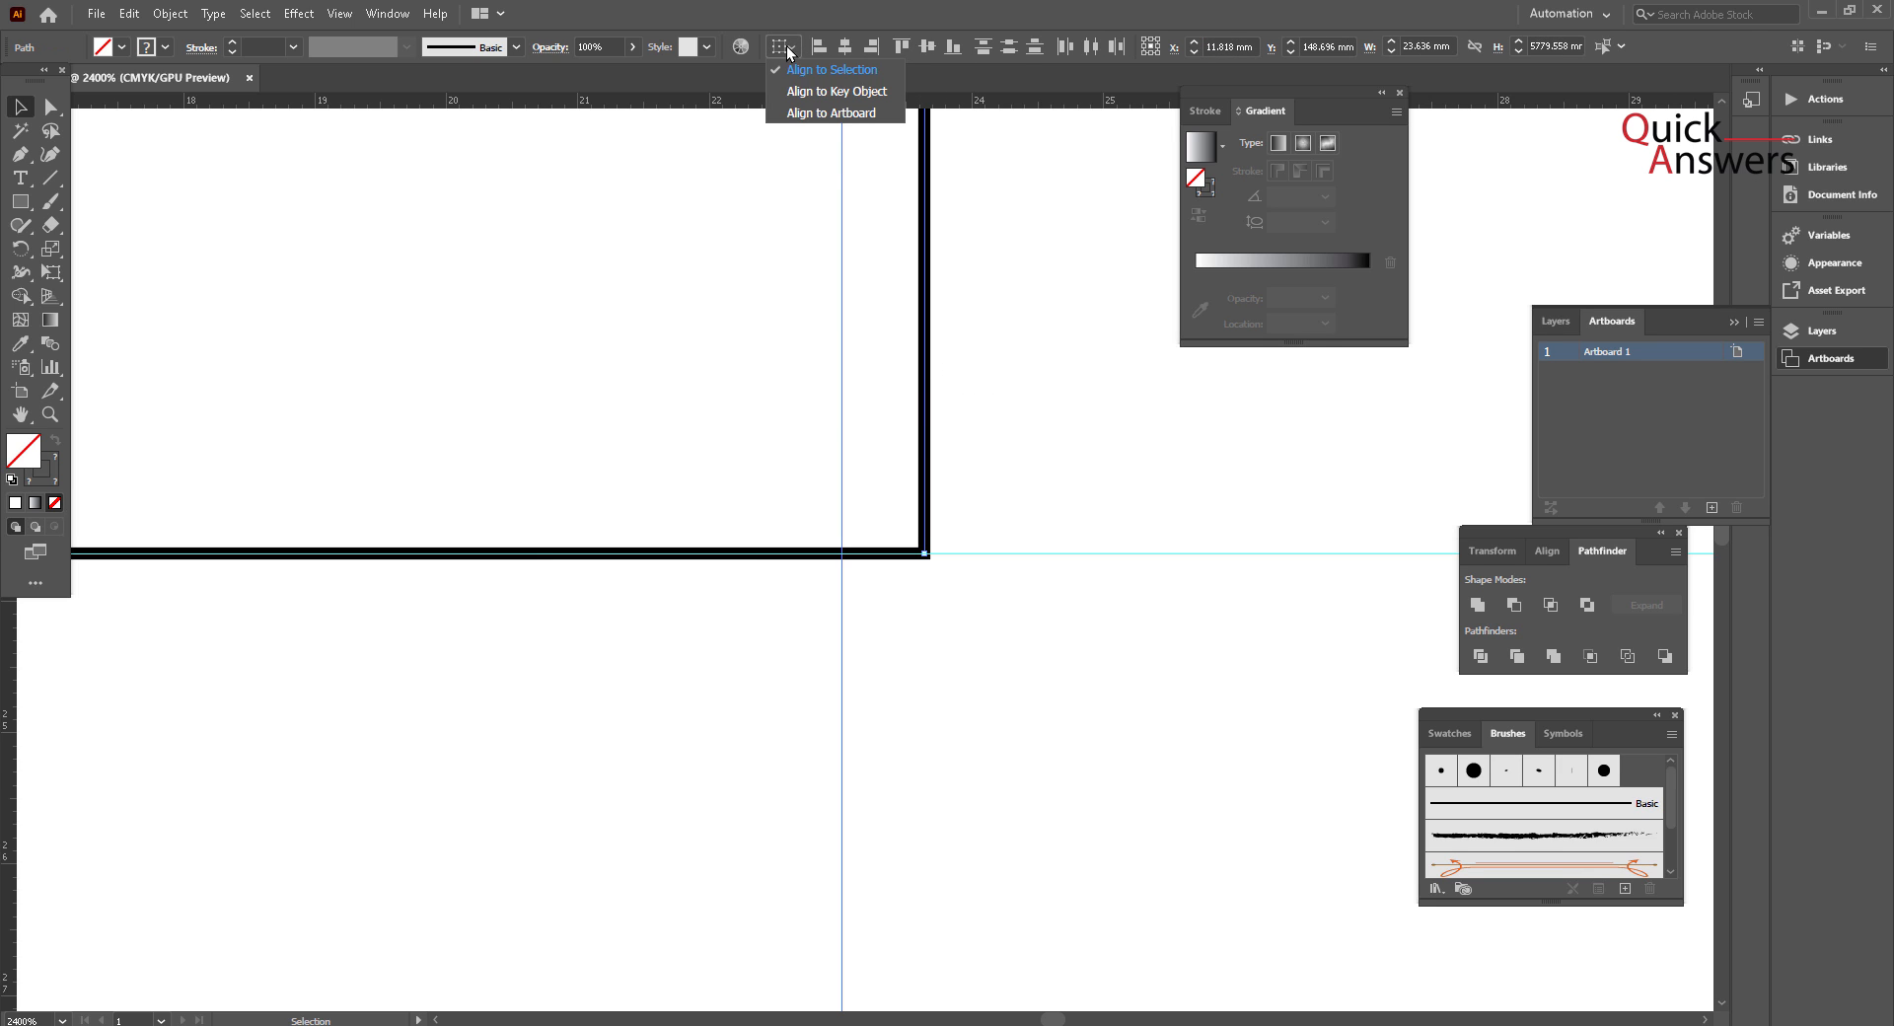
left_click(872, 47)
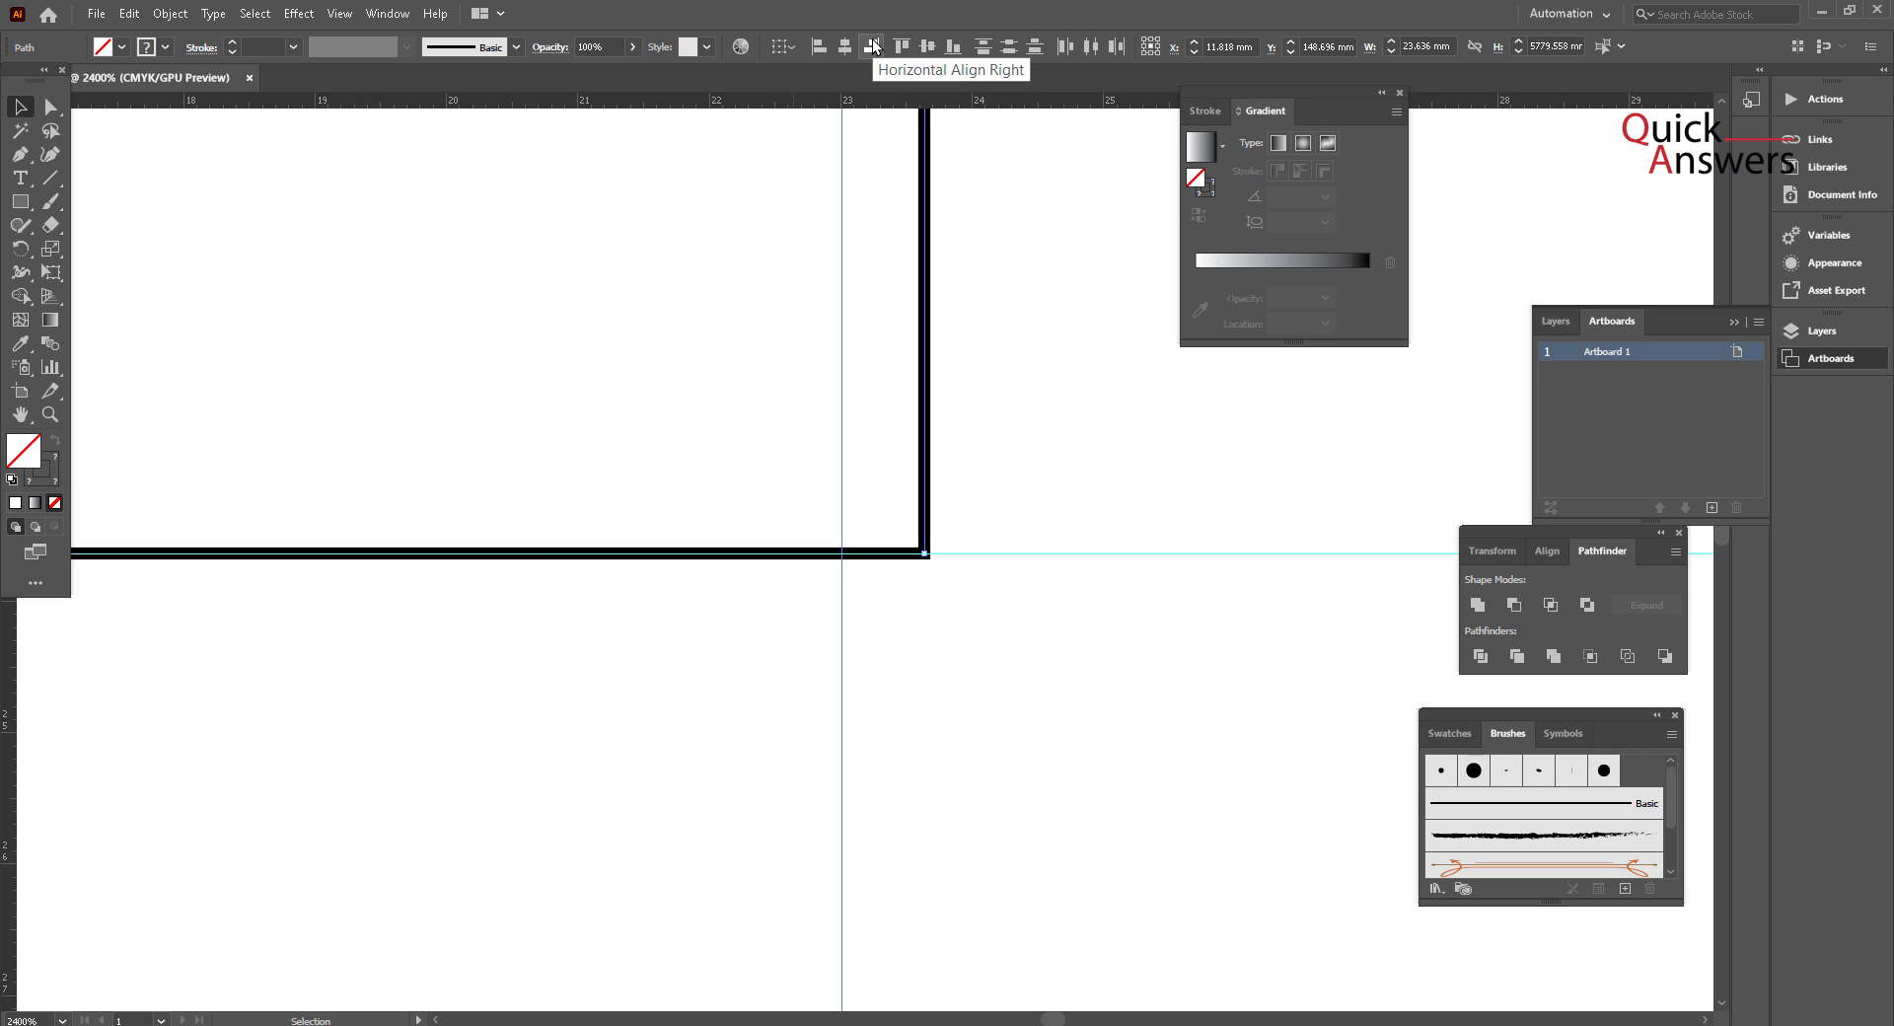
left_click(868, 50)
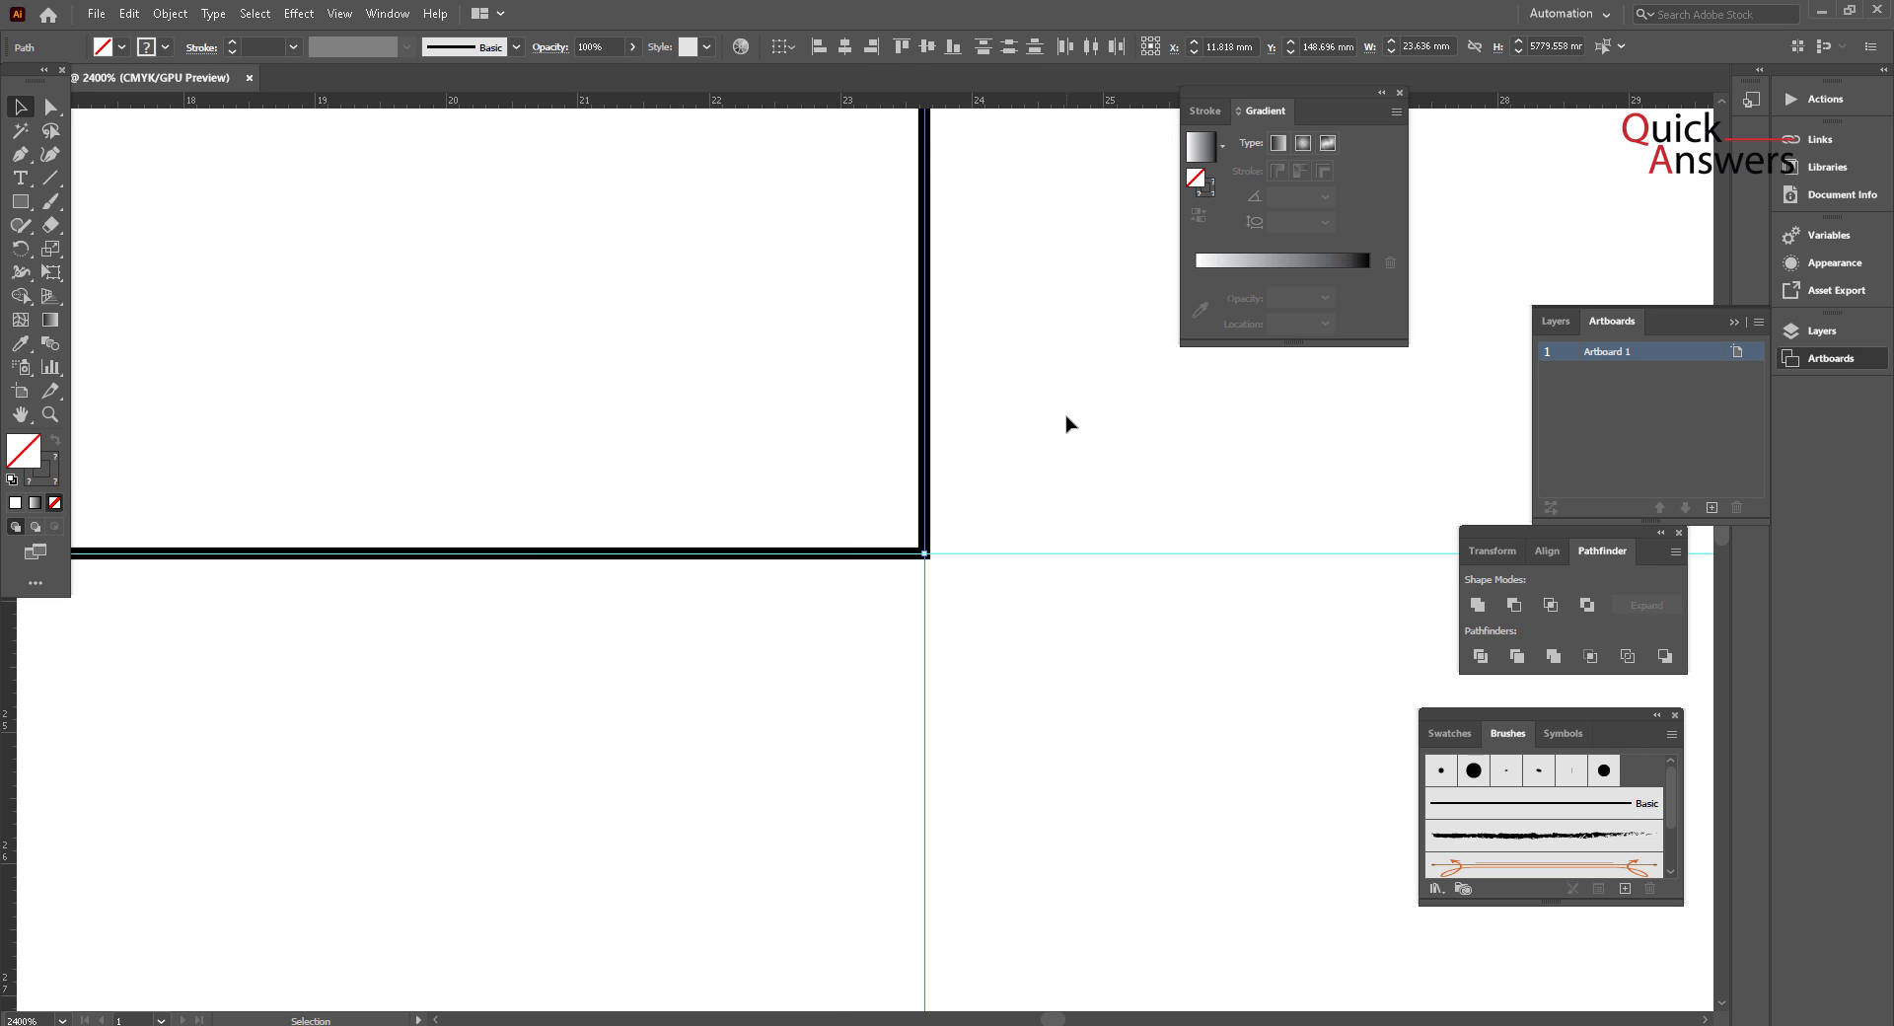
left_click(966, 541)
Step: Align only the small square to the artboard's right and bottom edges
scroll(970, 532, "down", 7)
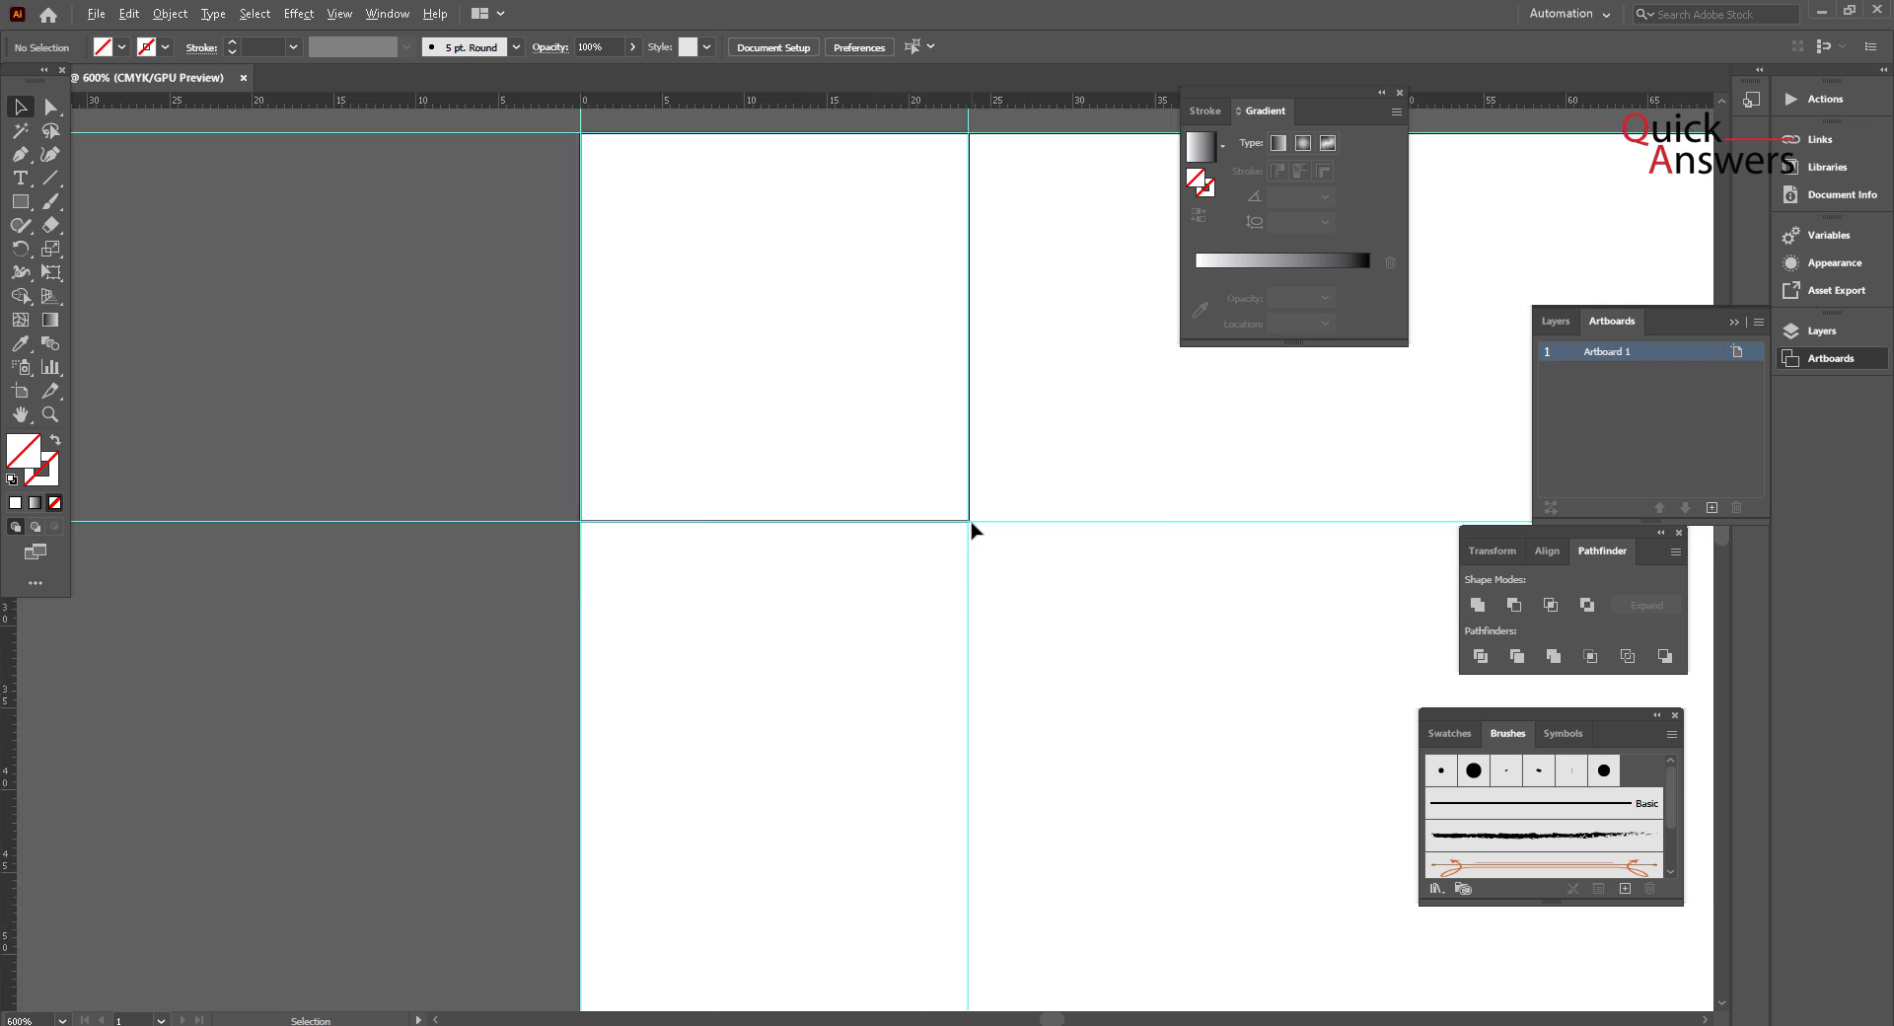
left_click_drag(1052, 391, 875, 454)
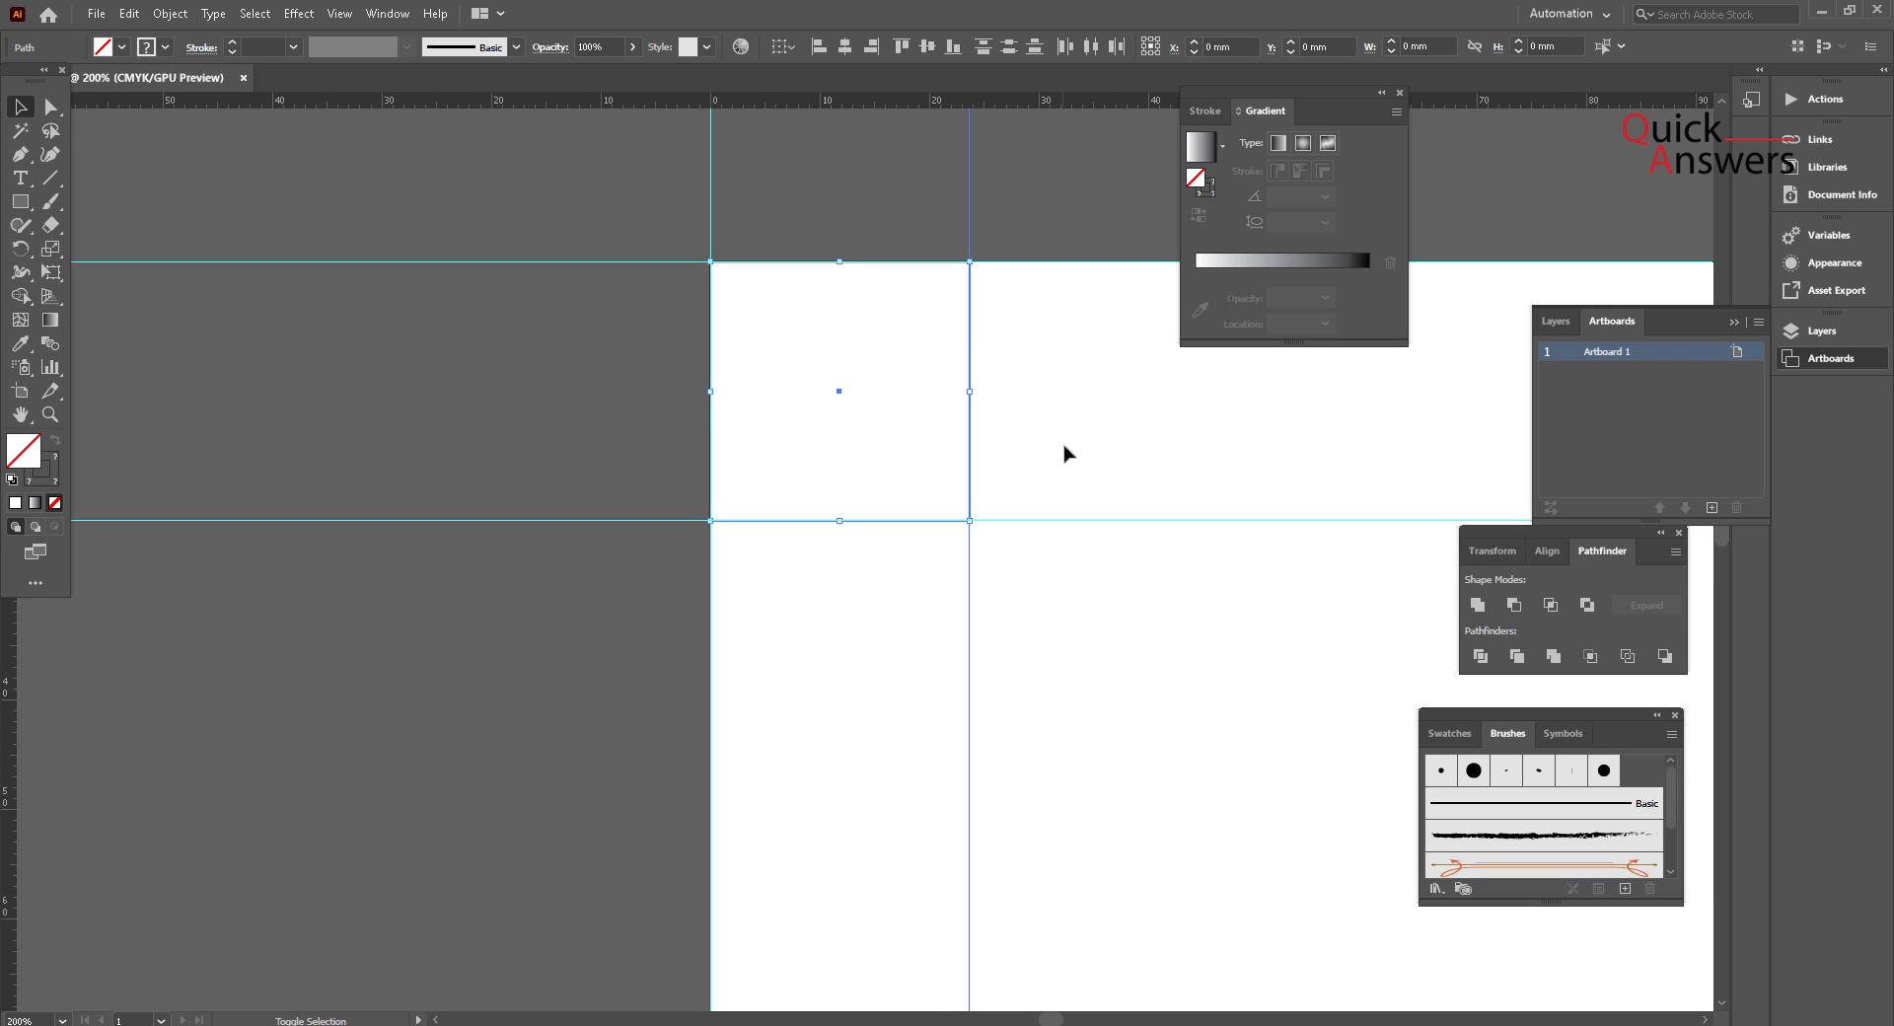
left_click_drag(862, 663, 796, 700)
left_click_drag(805, 418, 861, 636)
scroll(811, 596, "down", 2)
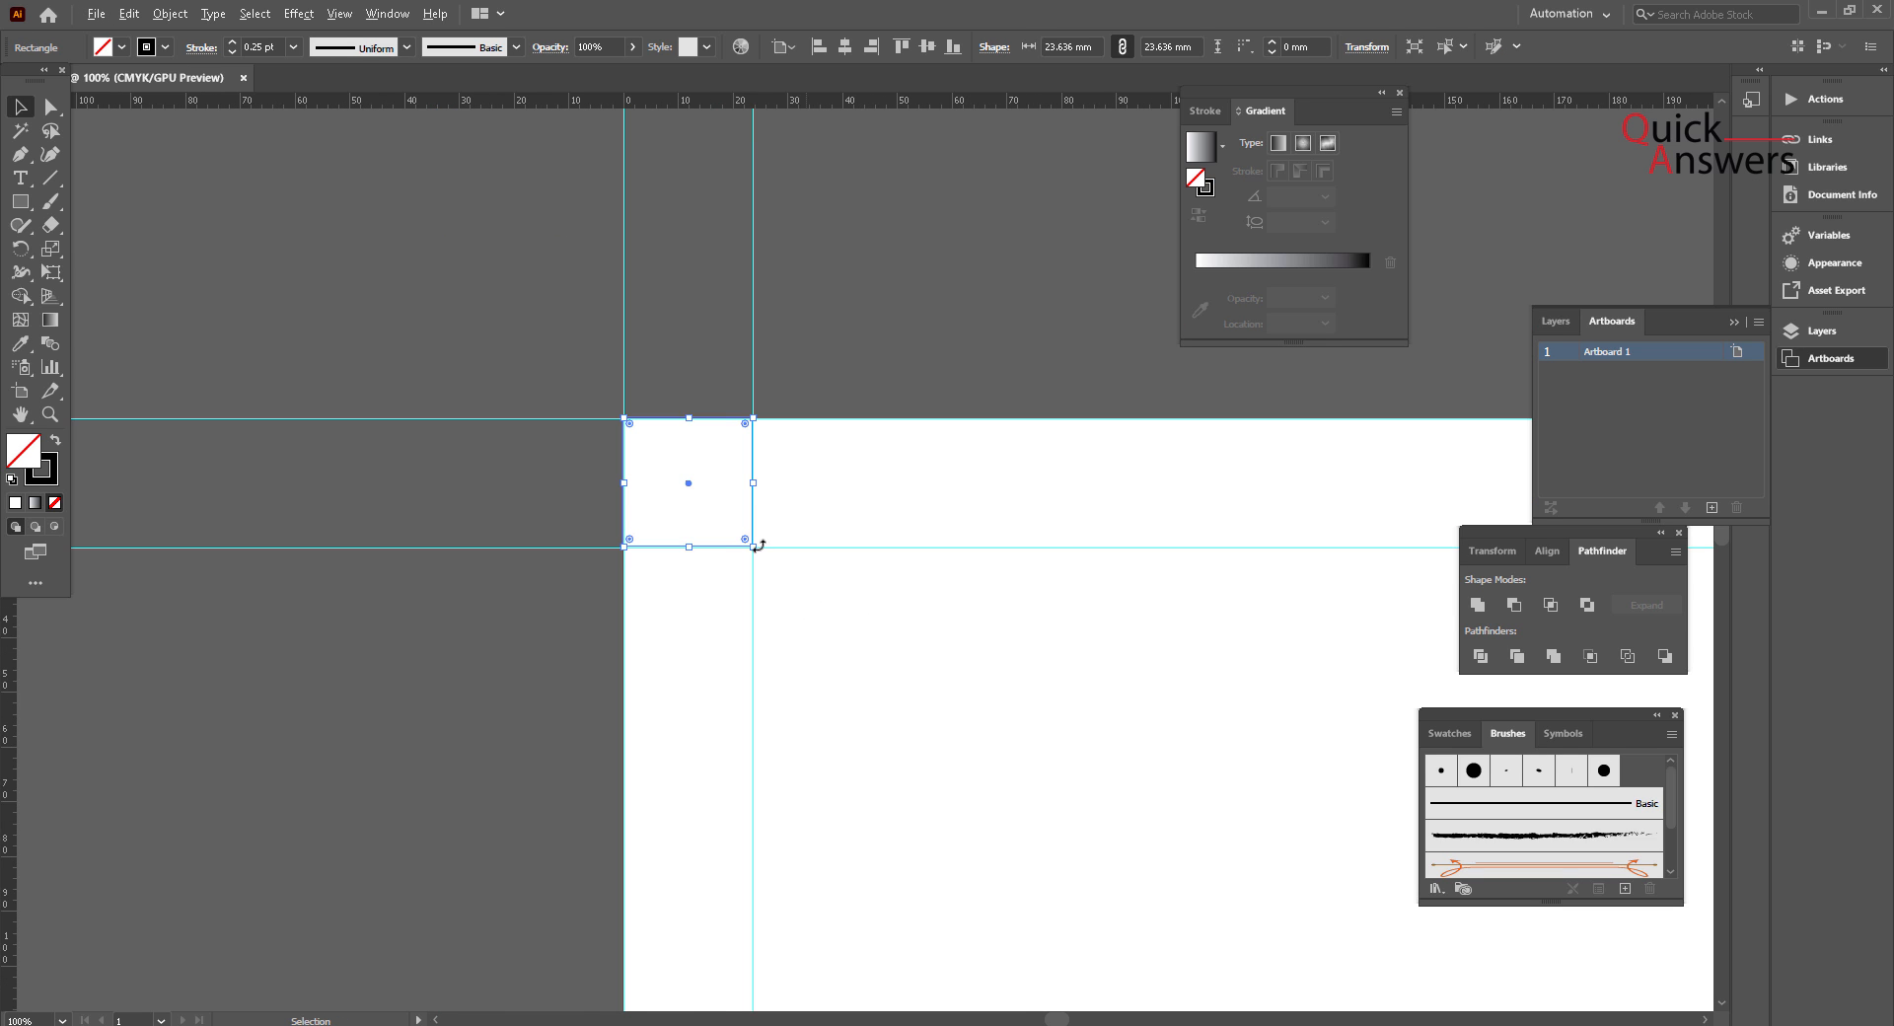
left_click_drag(668, 529, 311, 317)
scroll(657, 515, "down", 2)
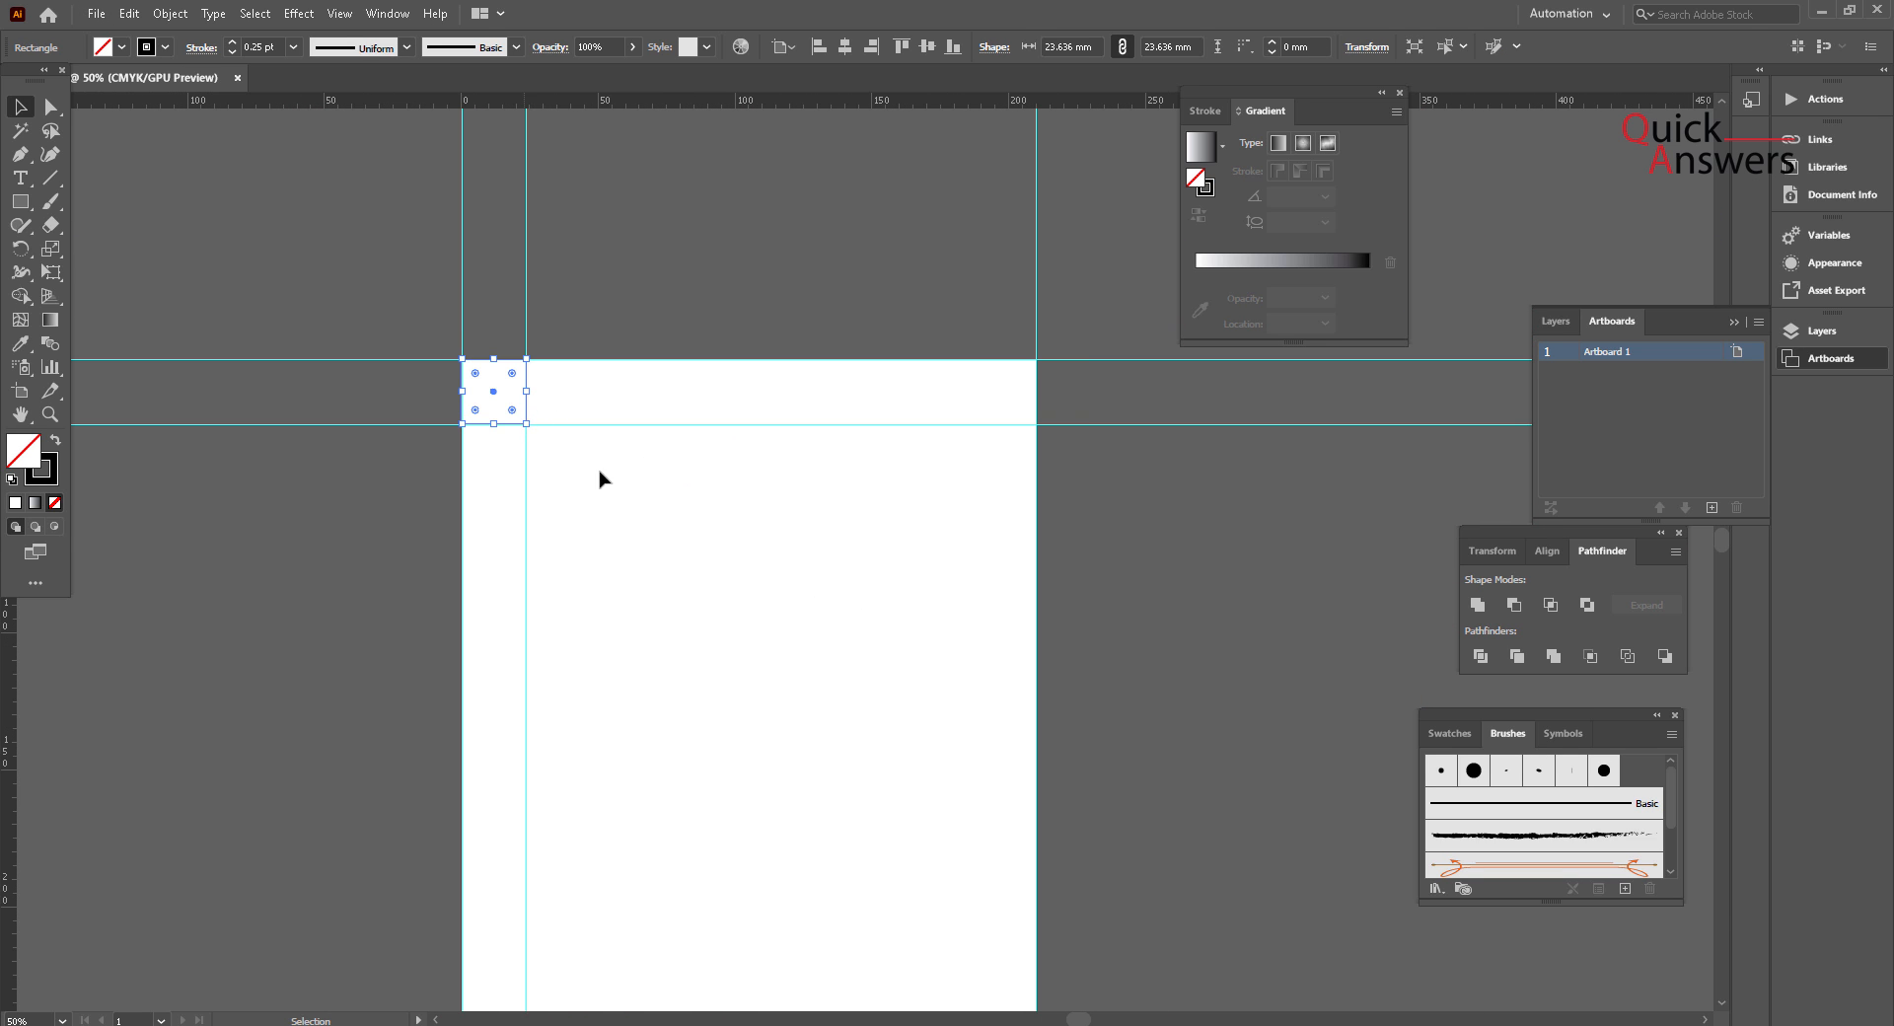
scroll(848, 747, "down", 5)
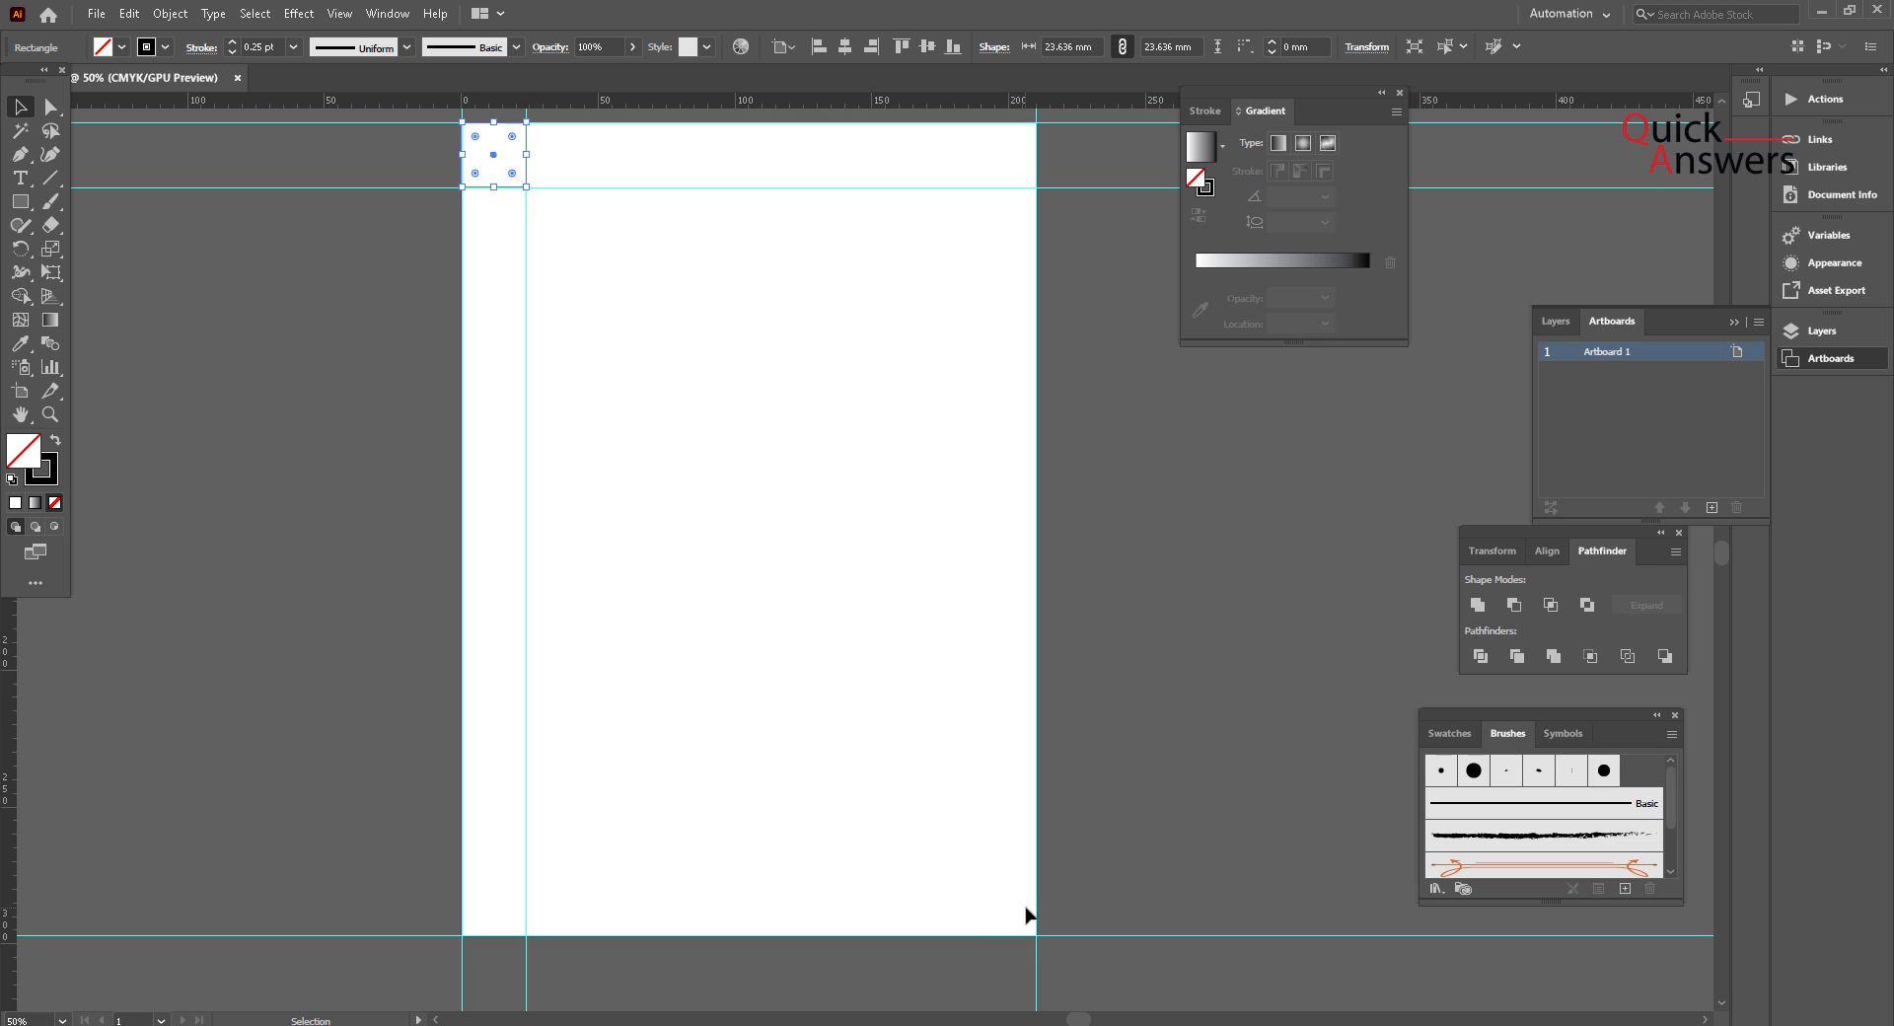
left_click(869, 46)
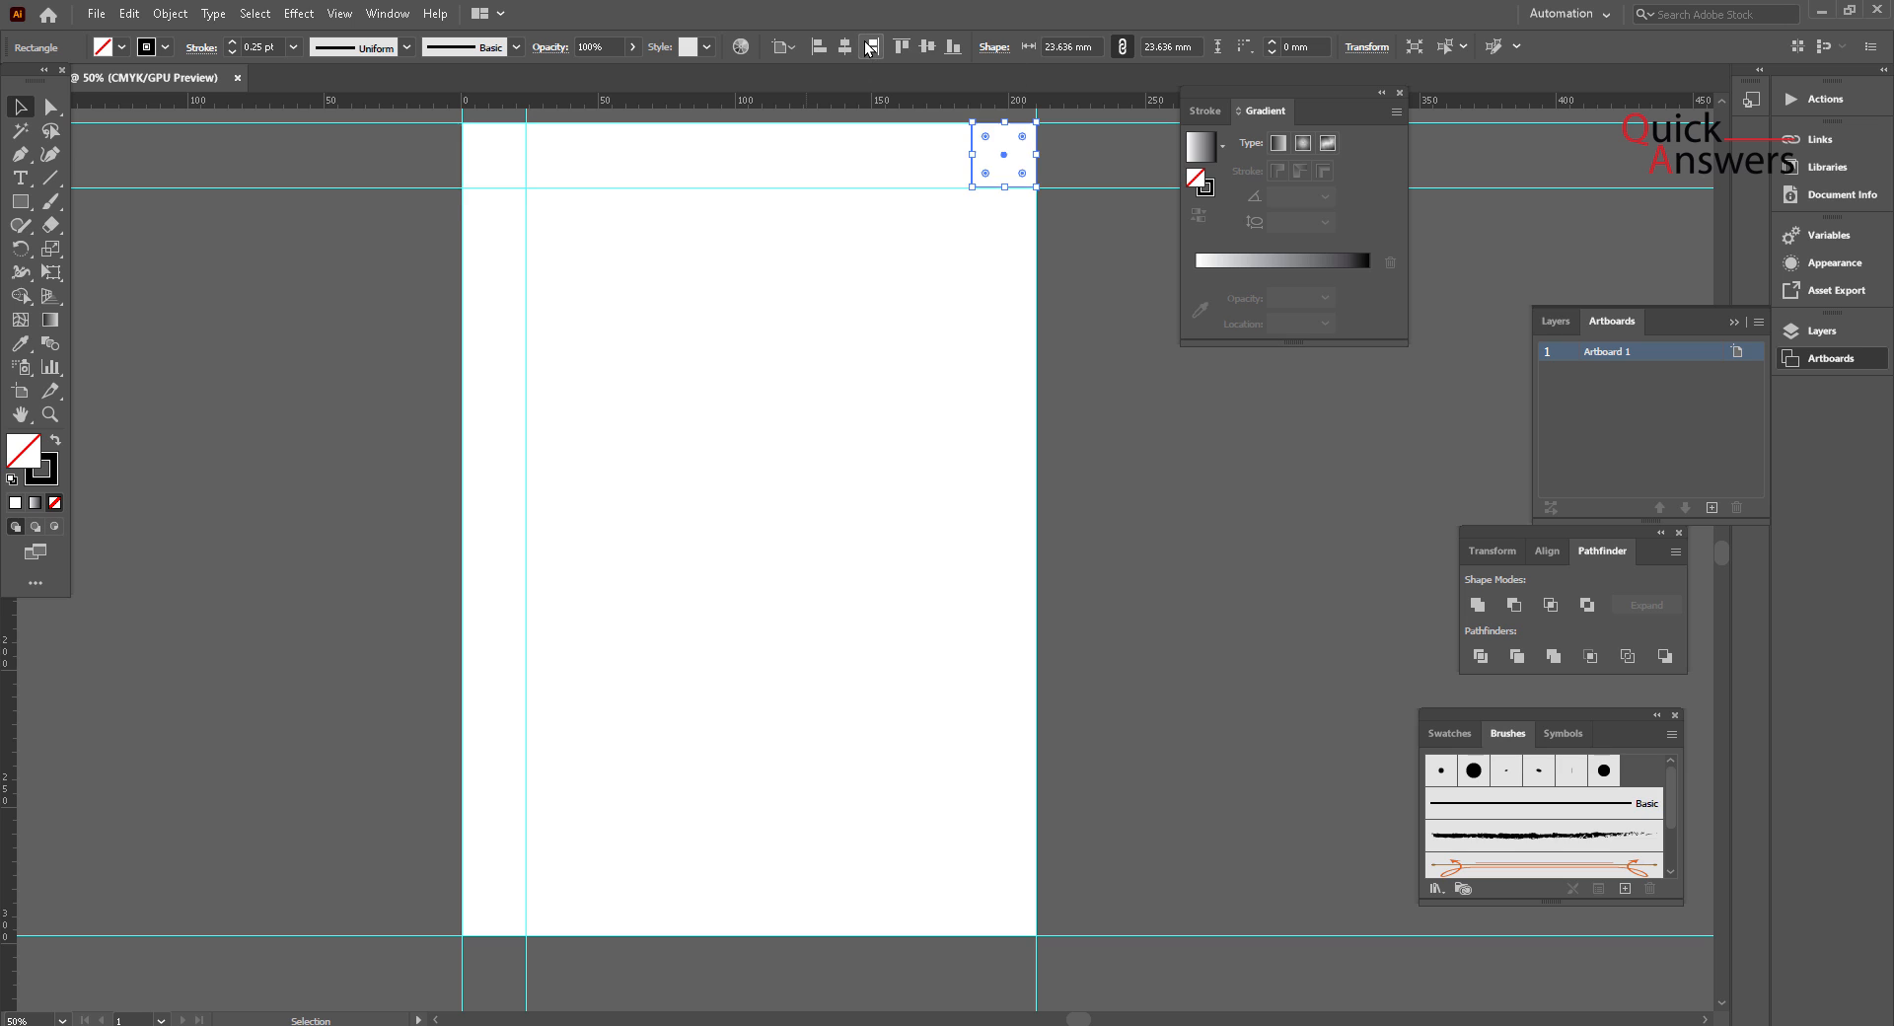
left_click(950, 46)
left_click(795, 558)
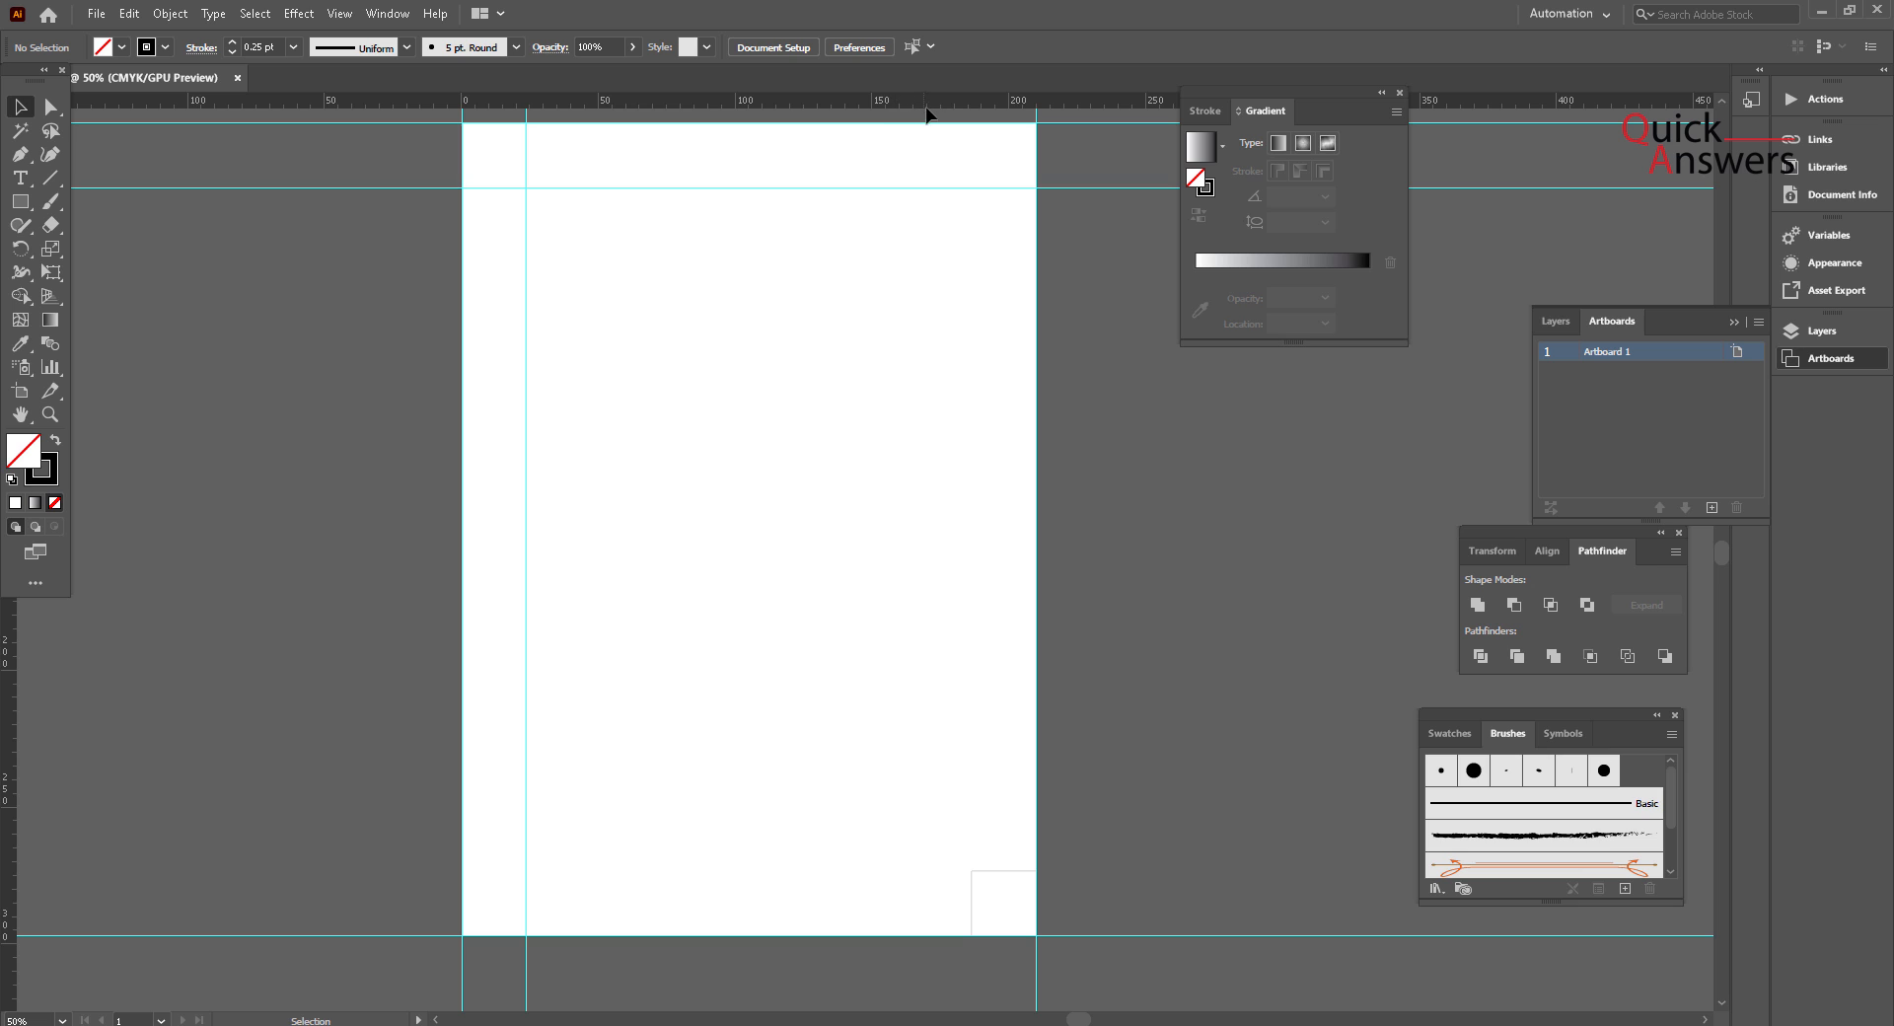
Step: Add a horizontal guide just above the square in the artboard's lower-right corner
left_click_drag(930, 111, 1007, 841)
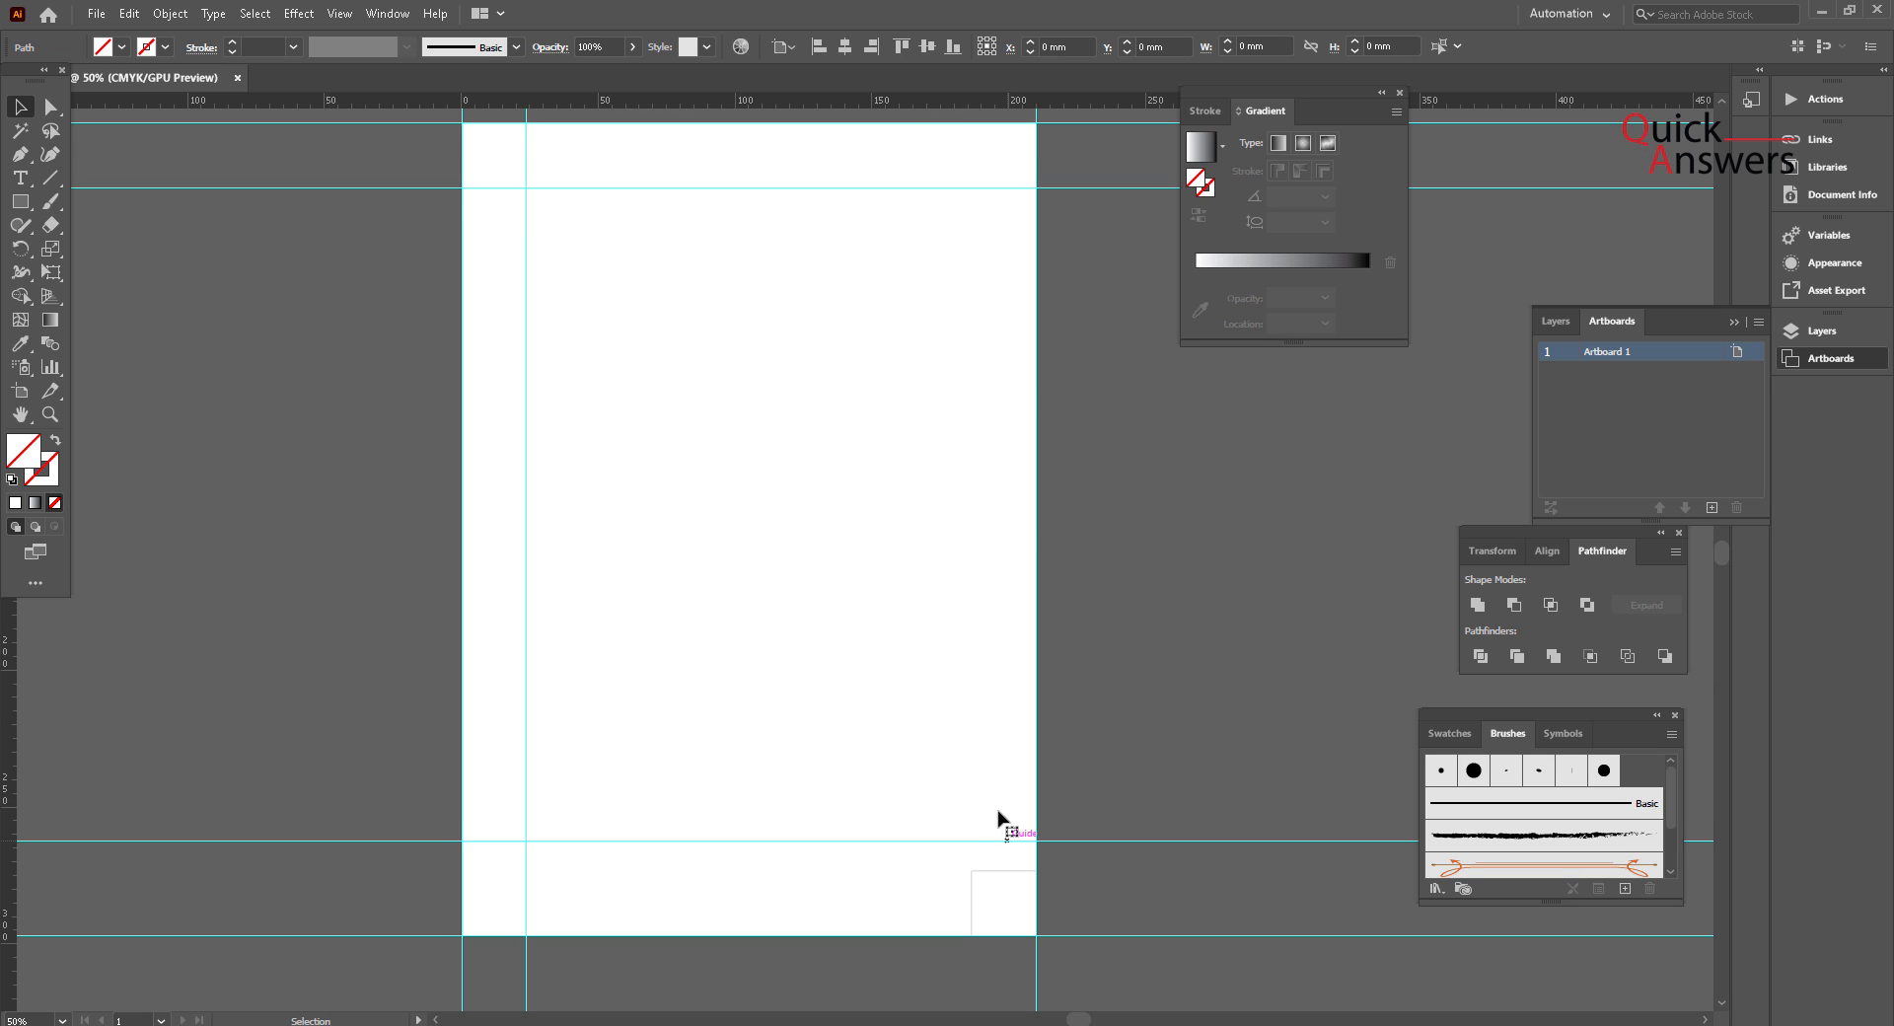
left_click_drag(981, 766, 1009, 881)
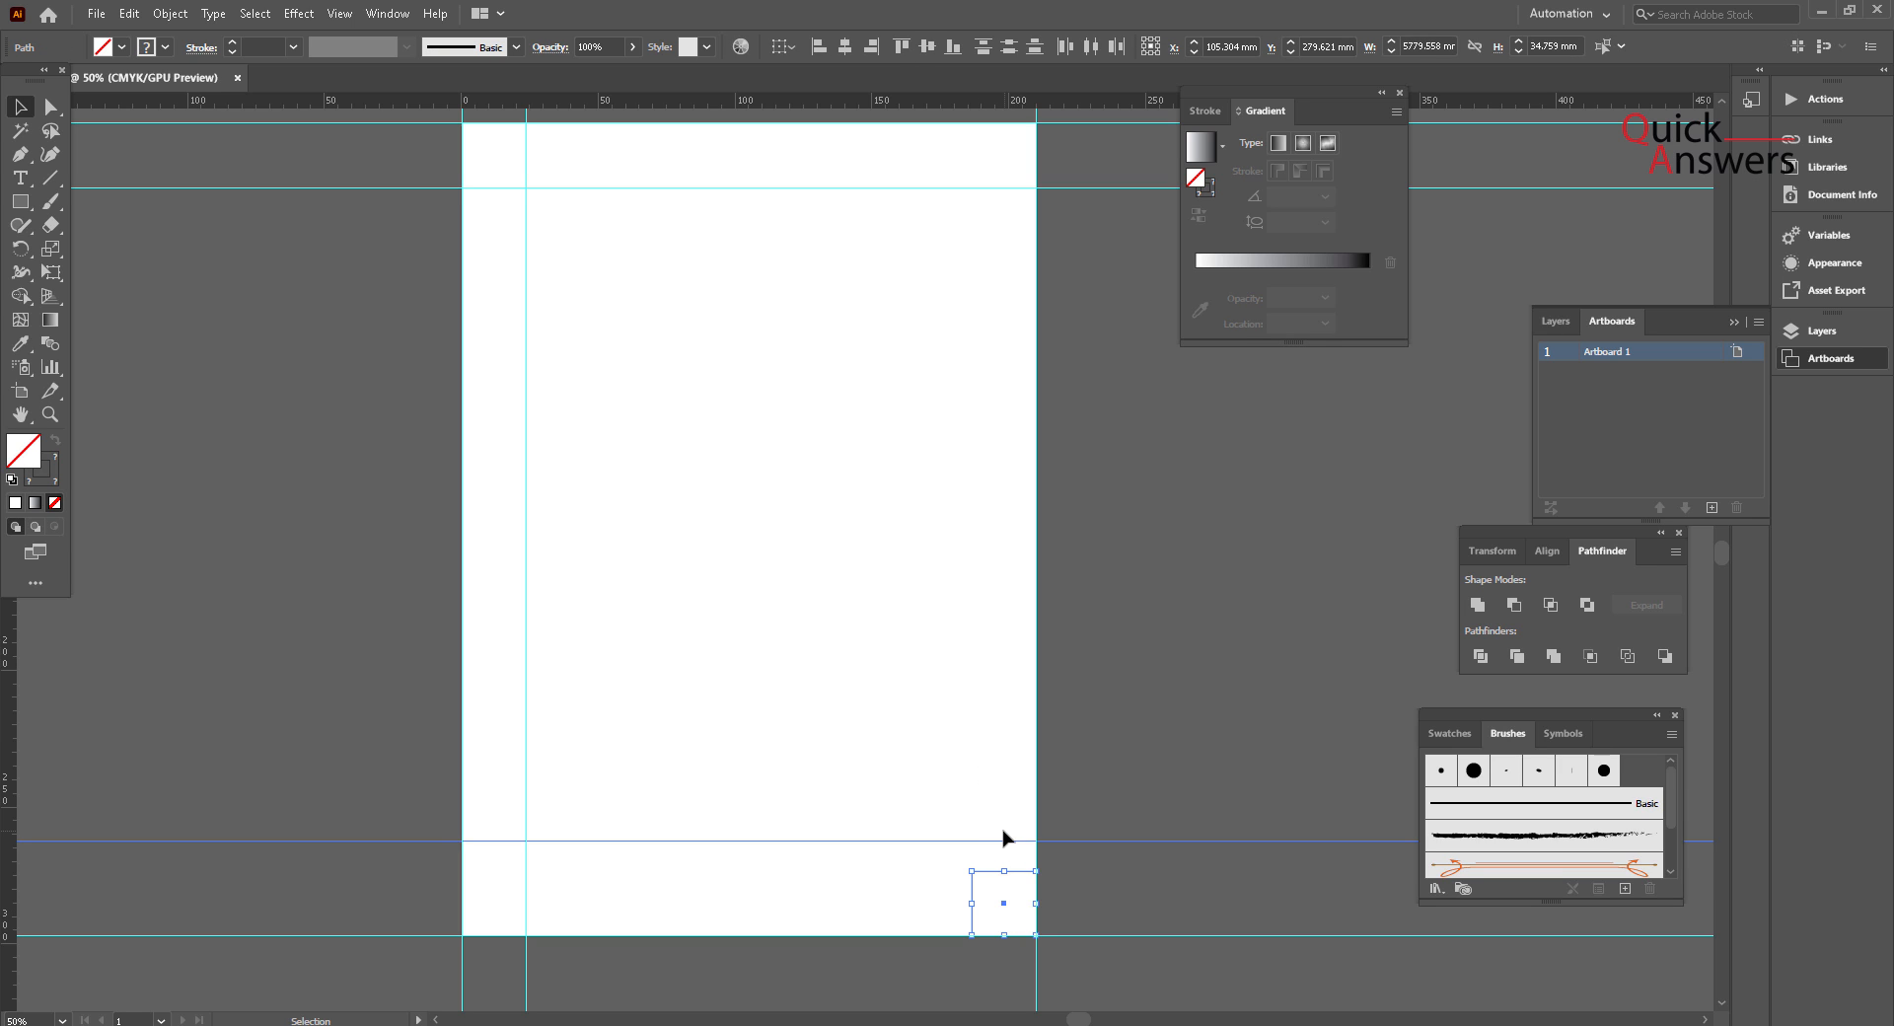
left_click(984, 936, "shift")
left_click(1093, 868)
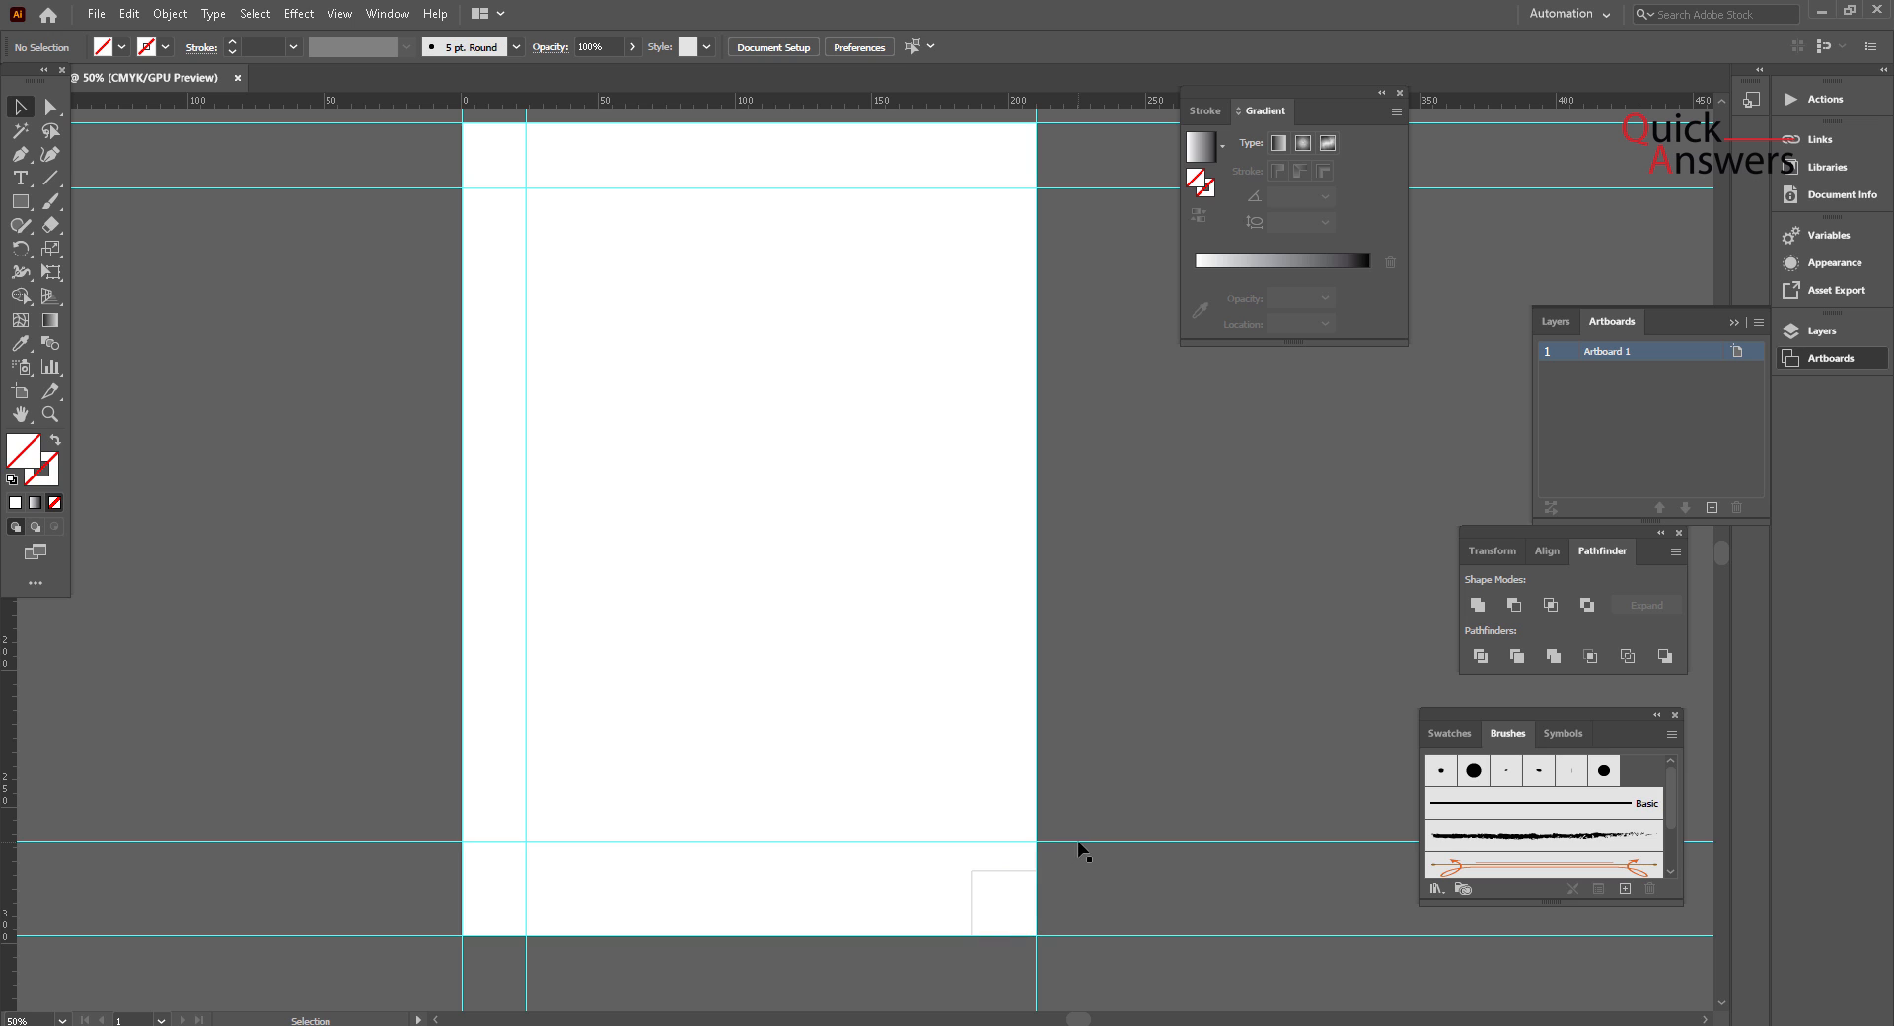
Step: Move the lower horizontal guide down so it crosses the square, and select both objects
left_click_drag(1078, 842, 1074, 888)
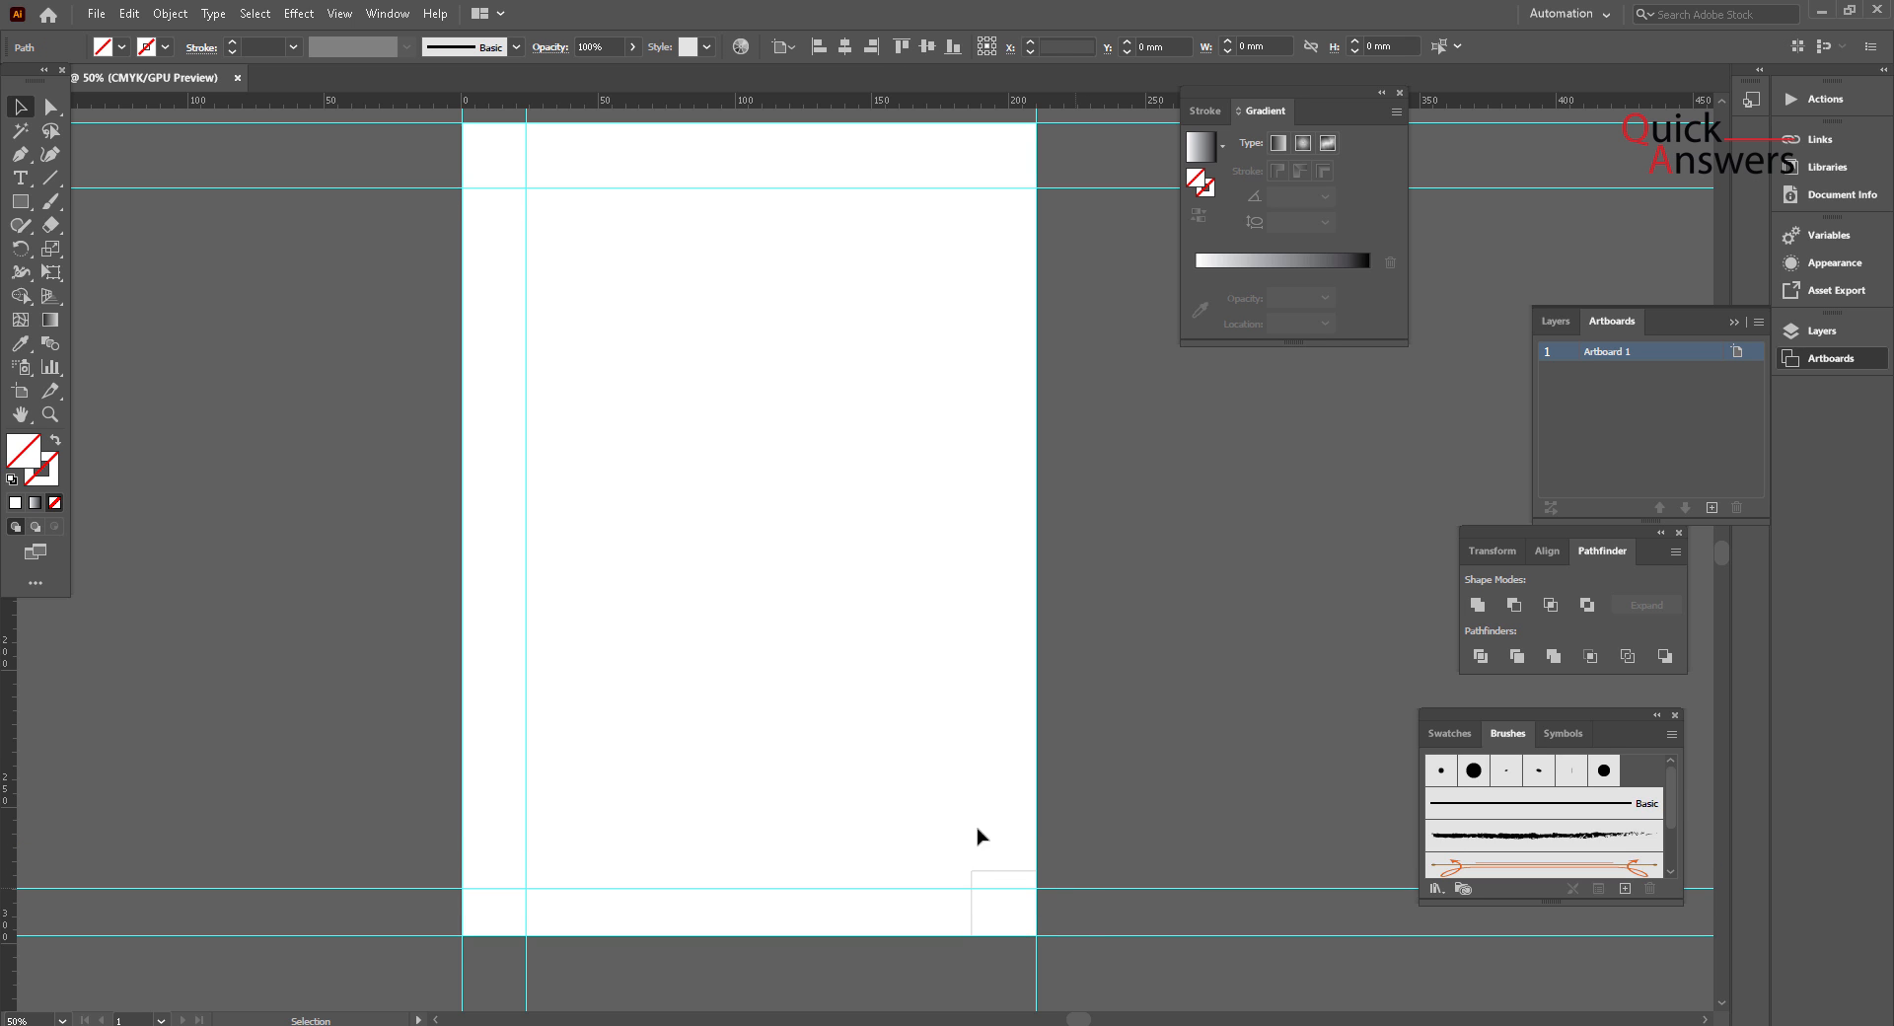
left_click_drag(992, 787, 1002, 906)
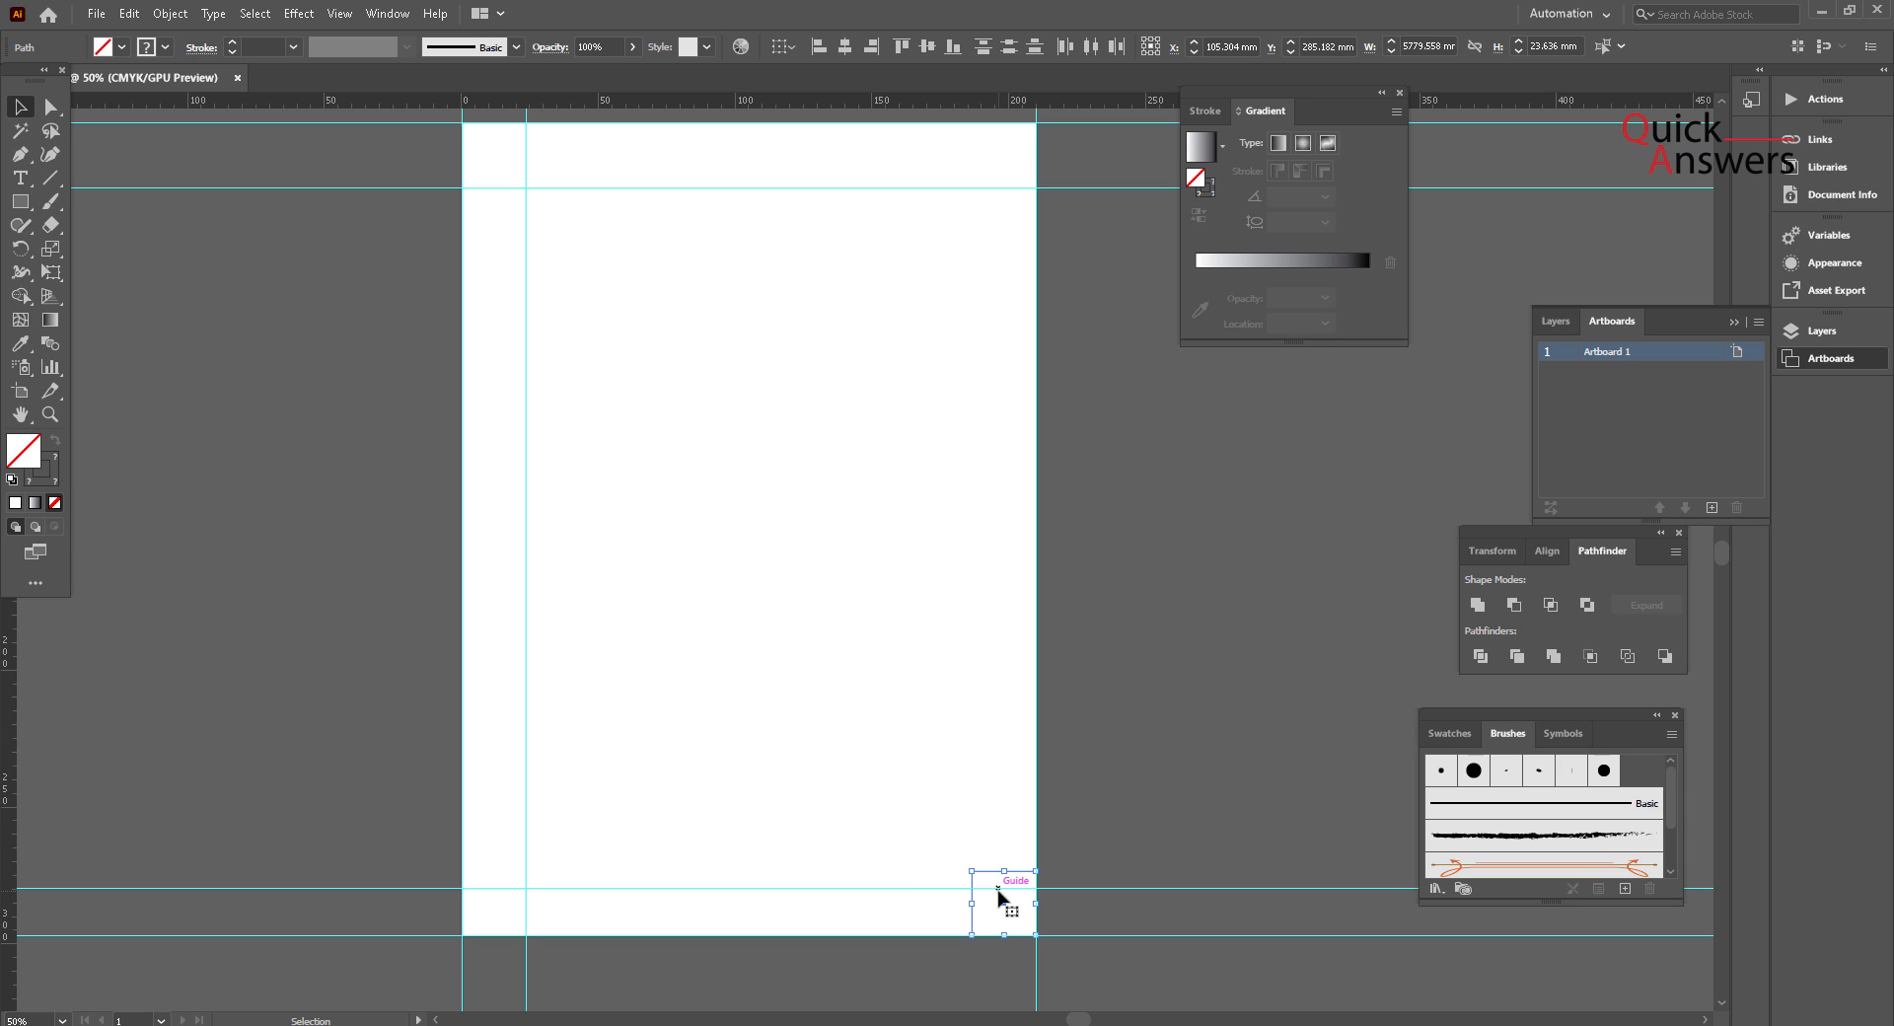
left_click(906, 878)
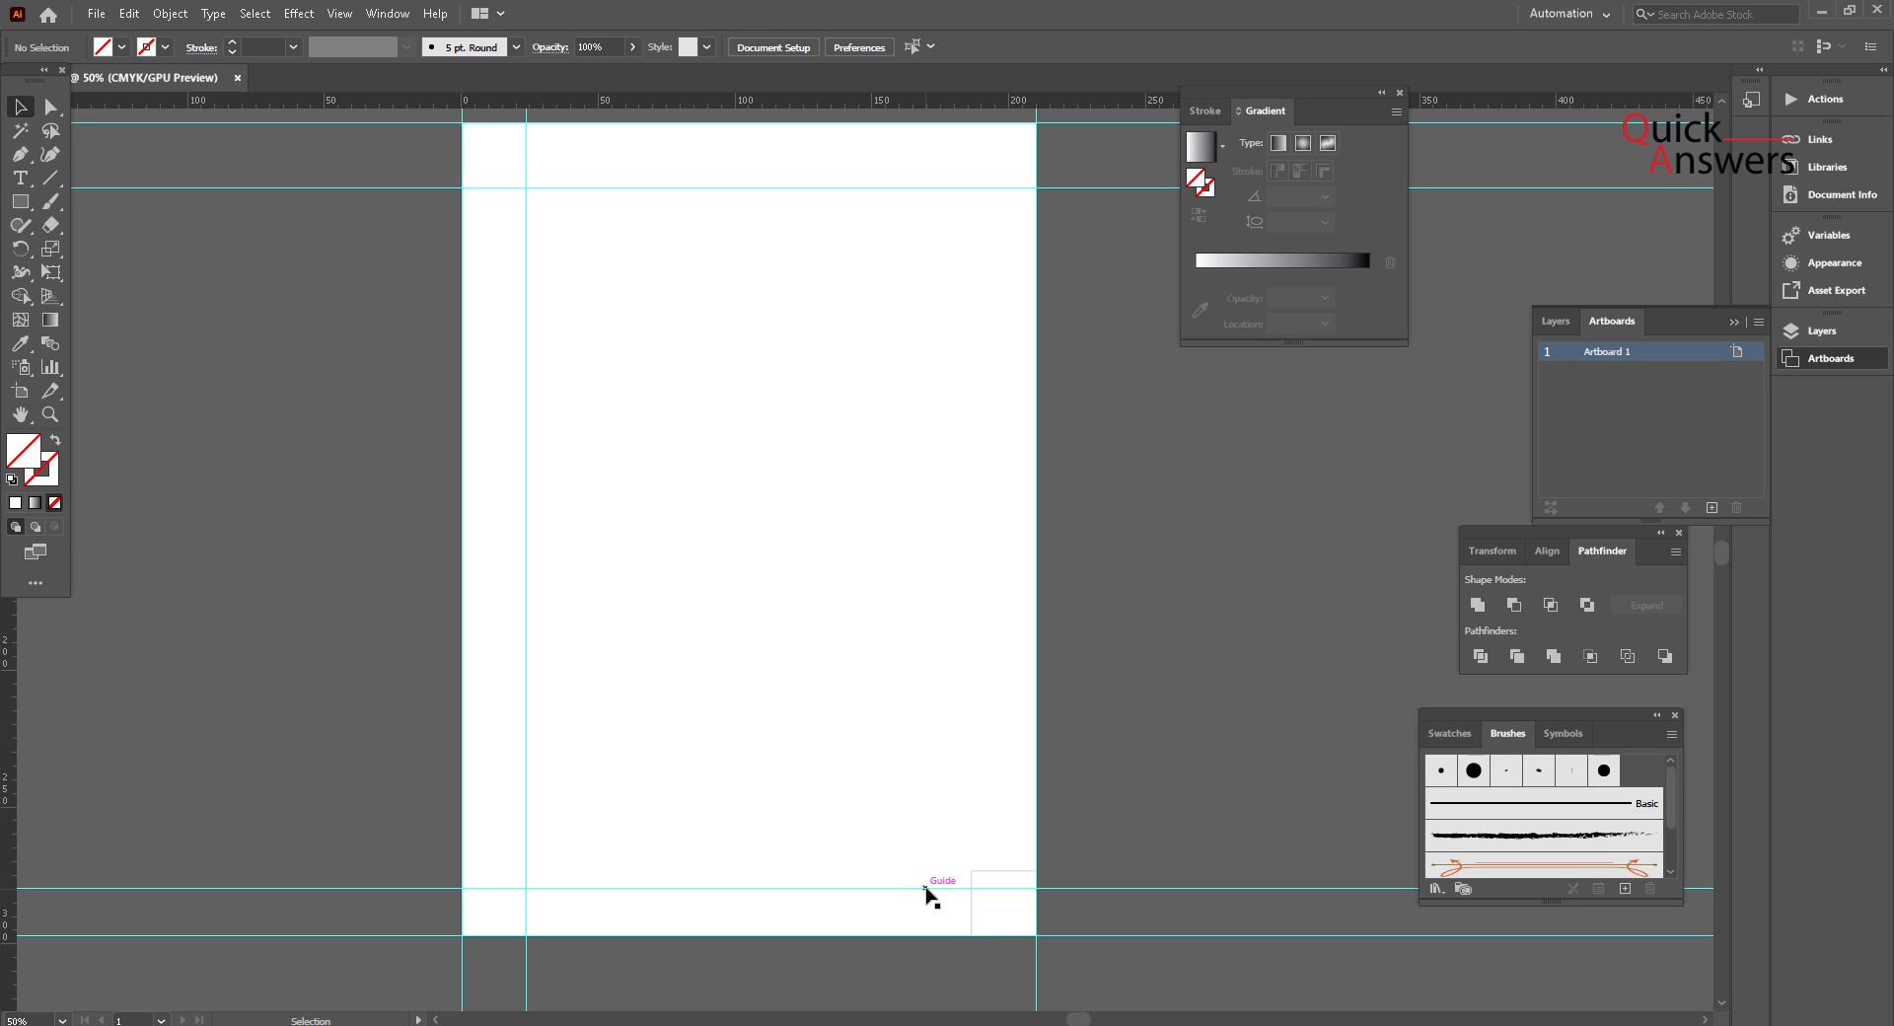
Step: Raise the lower horizontal guide above the square and align the two at their tops
left_click_drag(927, 891, 934, 826)
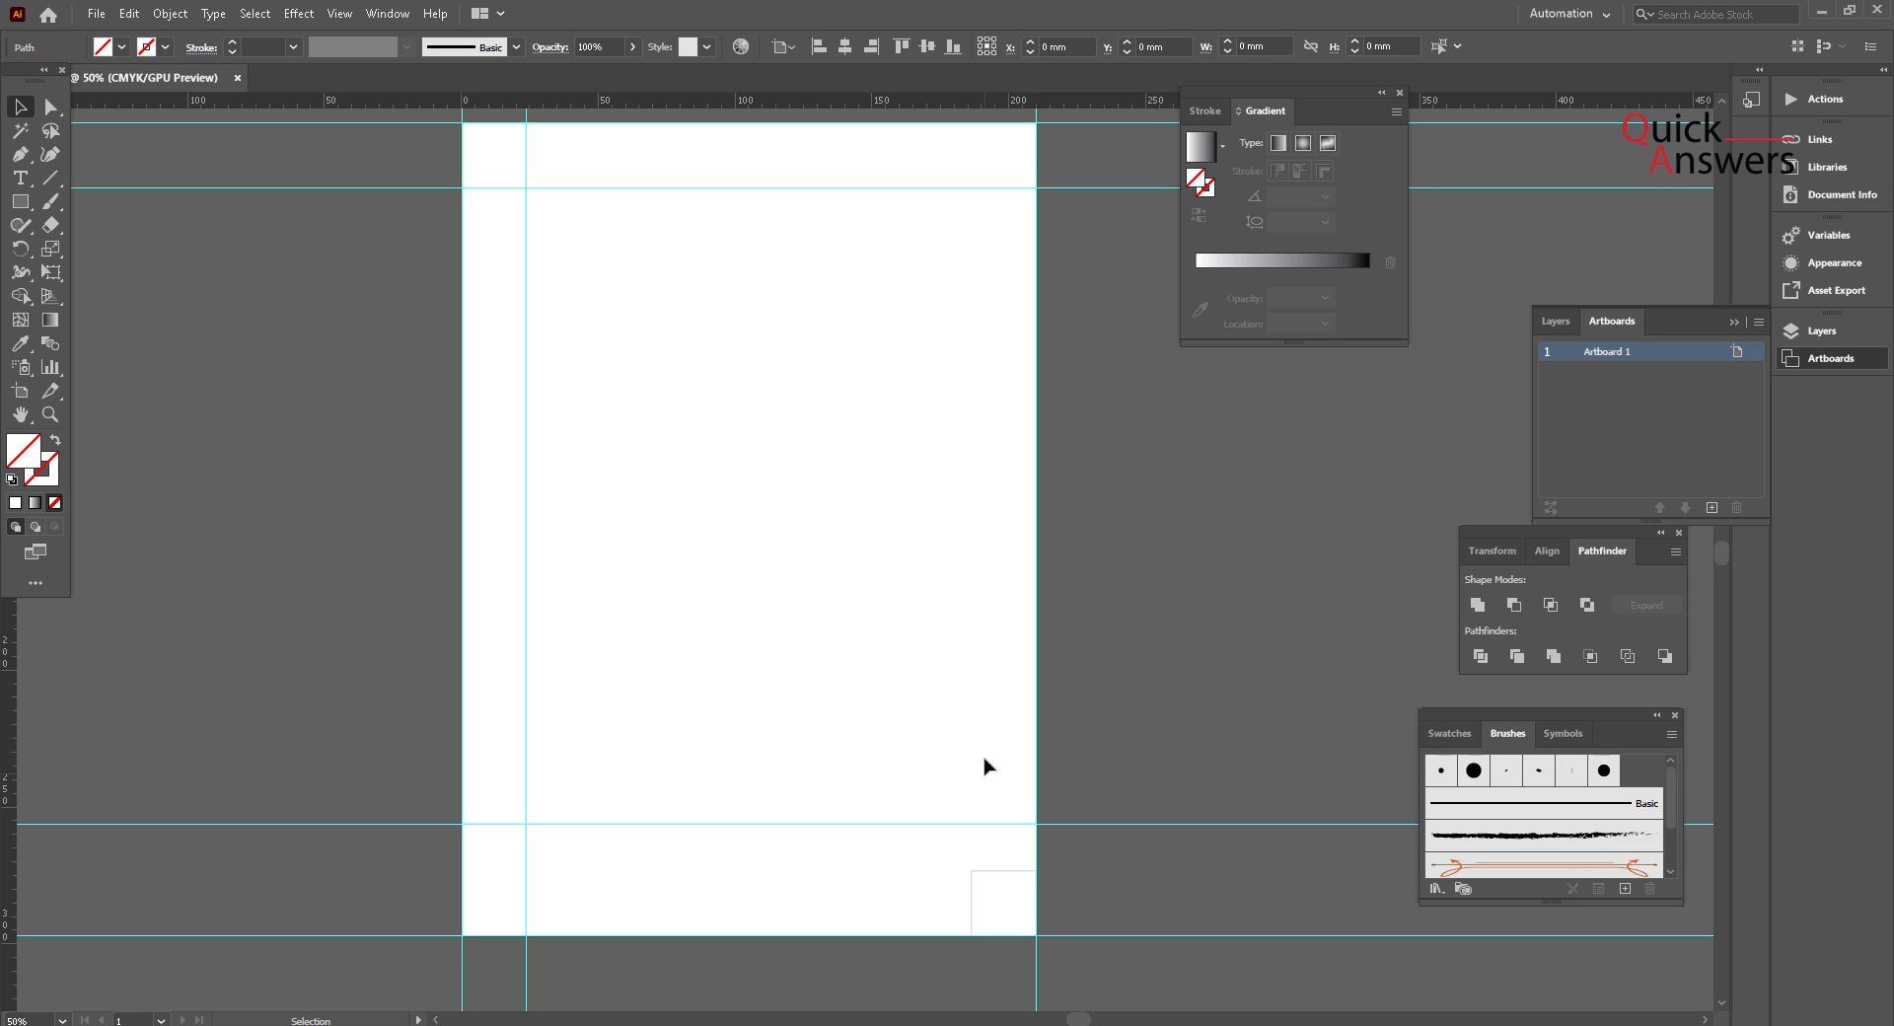
left_click_drag(985, 753, 1004, 900)
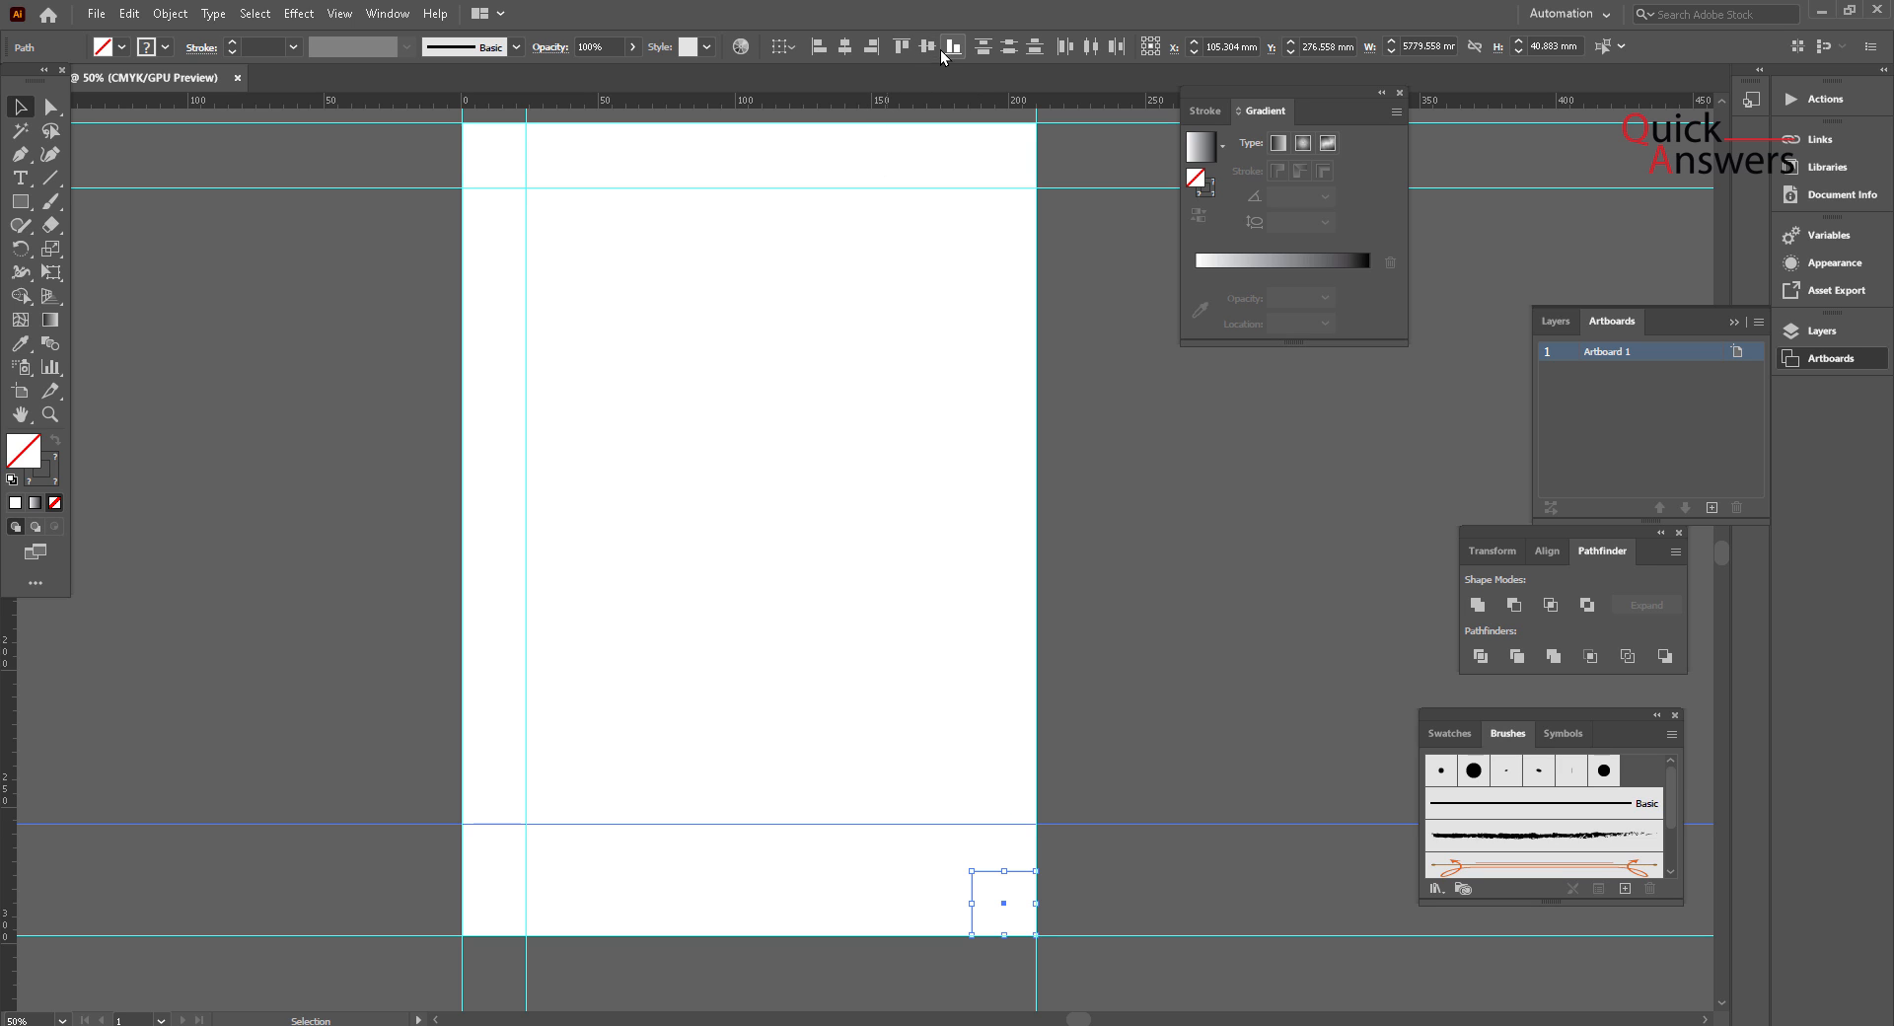
left_click(900, 46)
Step: Move the square back down to the artboard's bottom edge
left_click(1062, 878)
left_click_drag(1016, 892, 1018, 936)
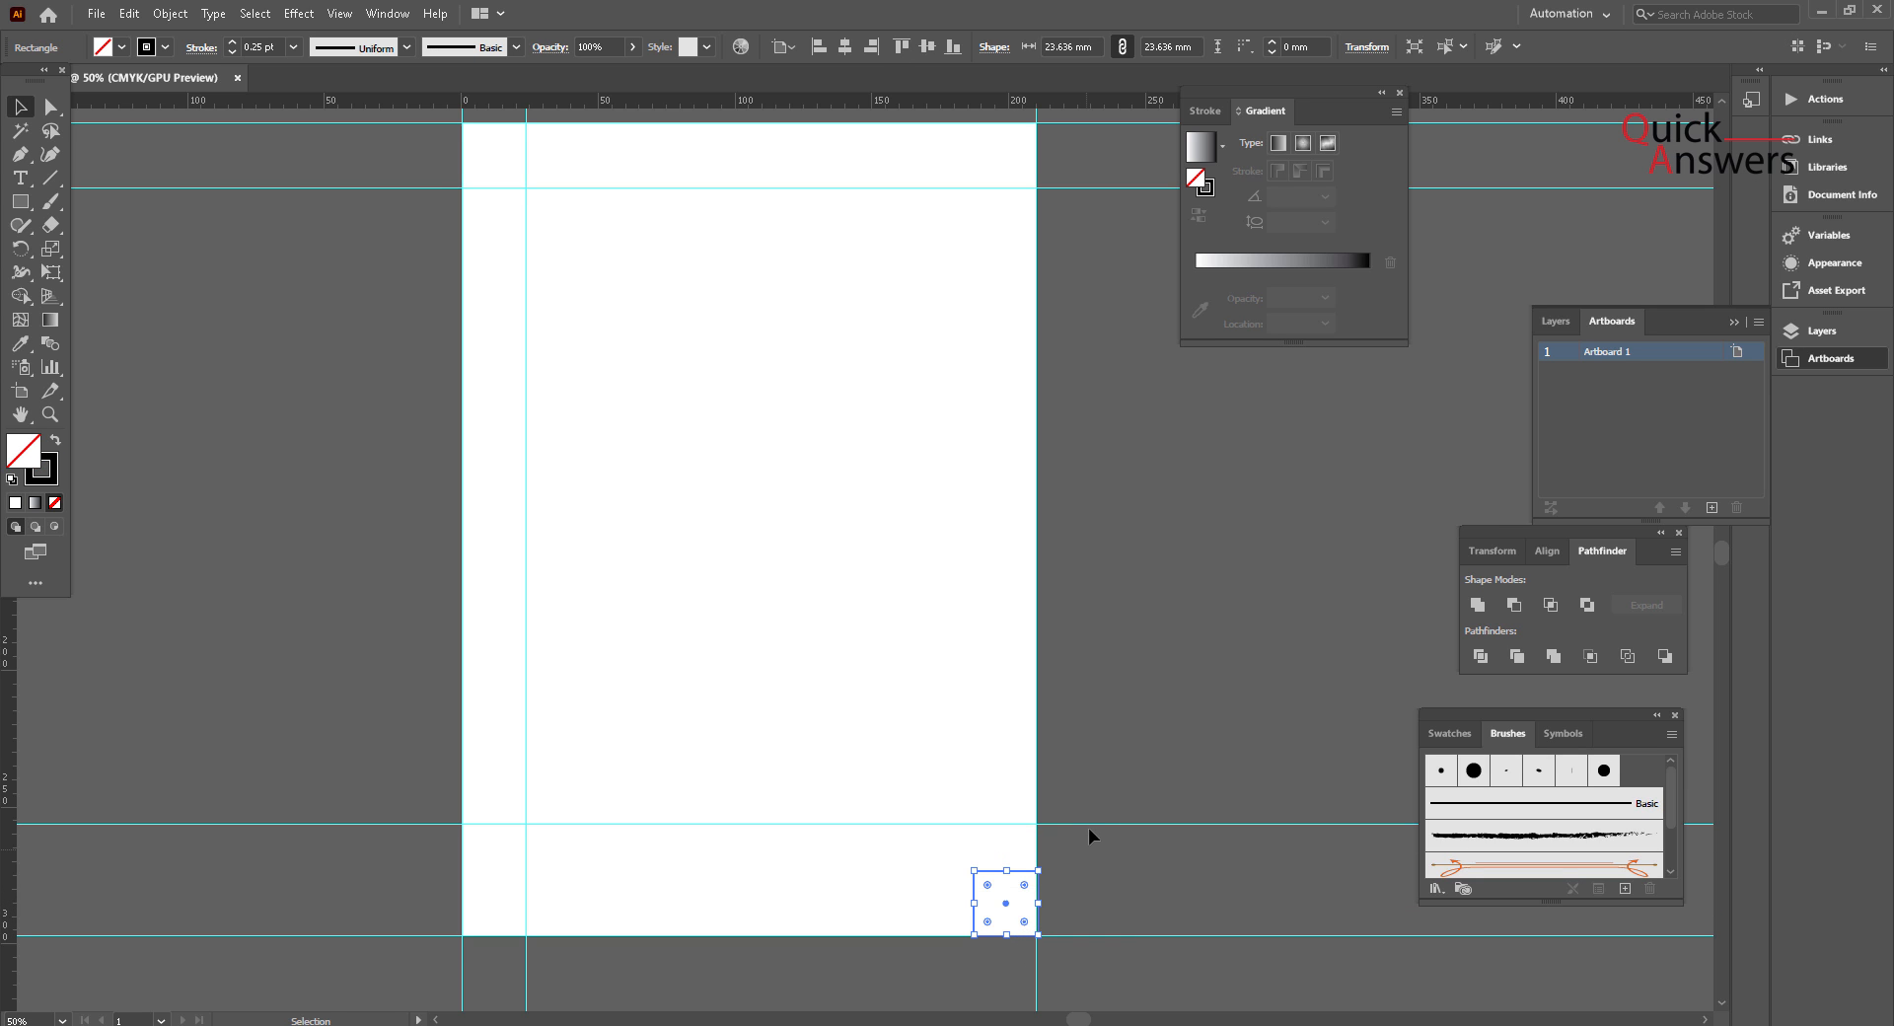
Step: Move the lower horizontal guide down across the square, select both, and align them at their tops
left_click_drag(1091, 829, 1073, 899)
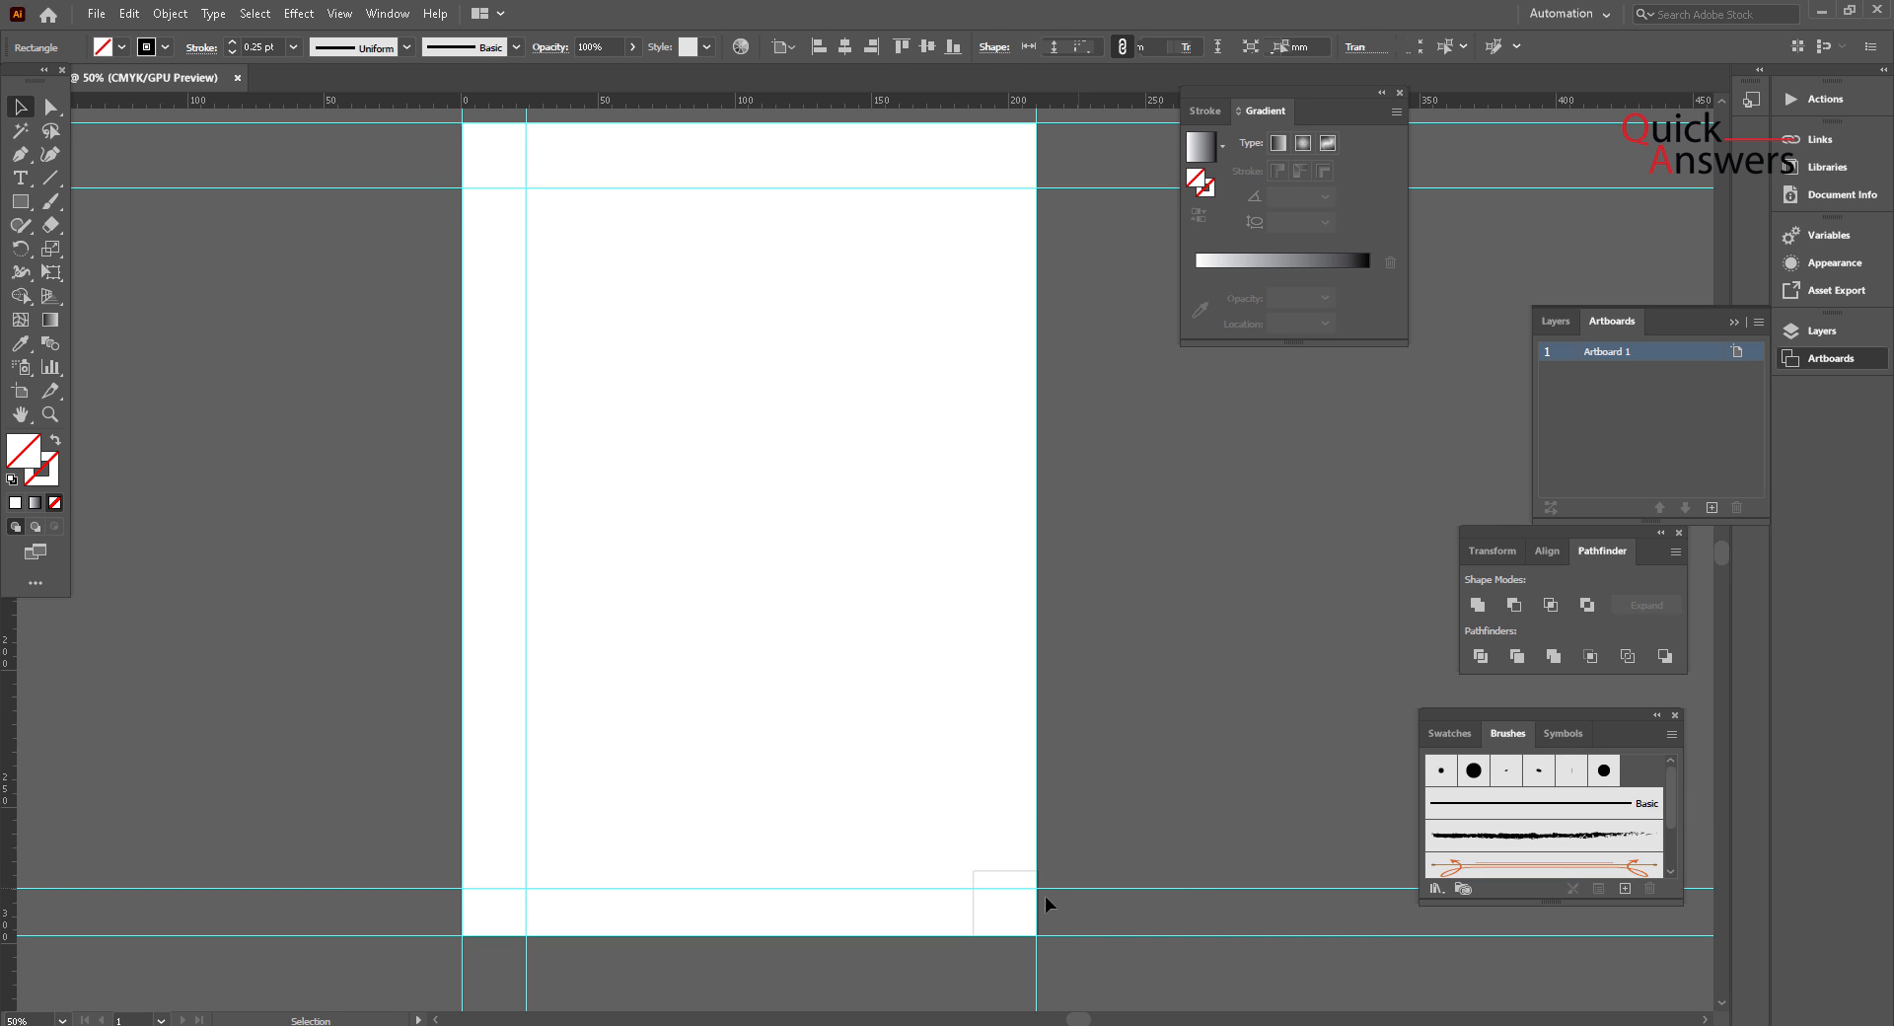
left_click(1059, 894)
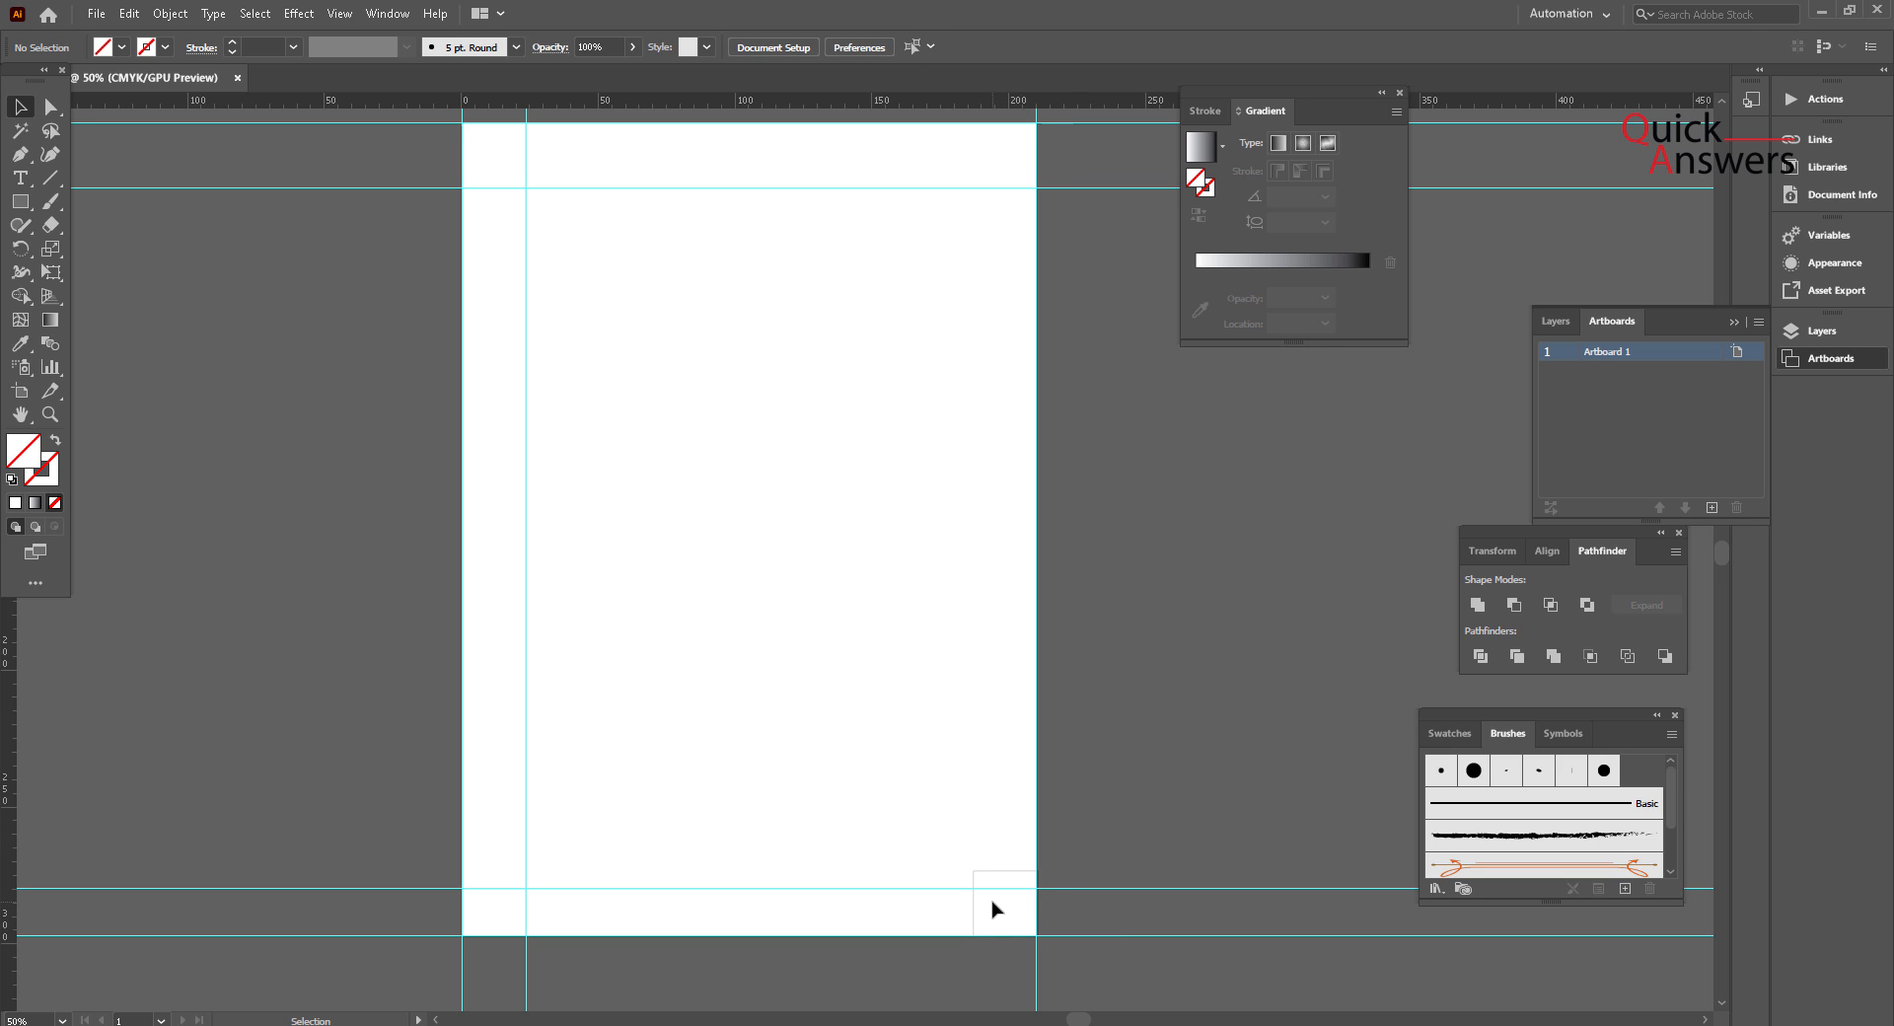
left_click_drag(989, 843, 1004, 898)
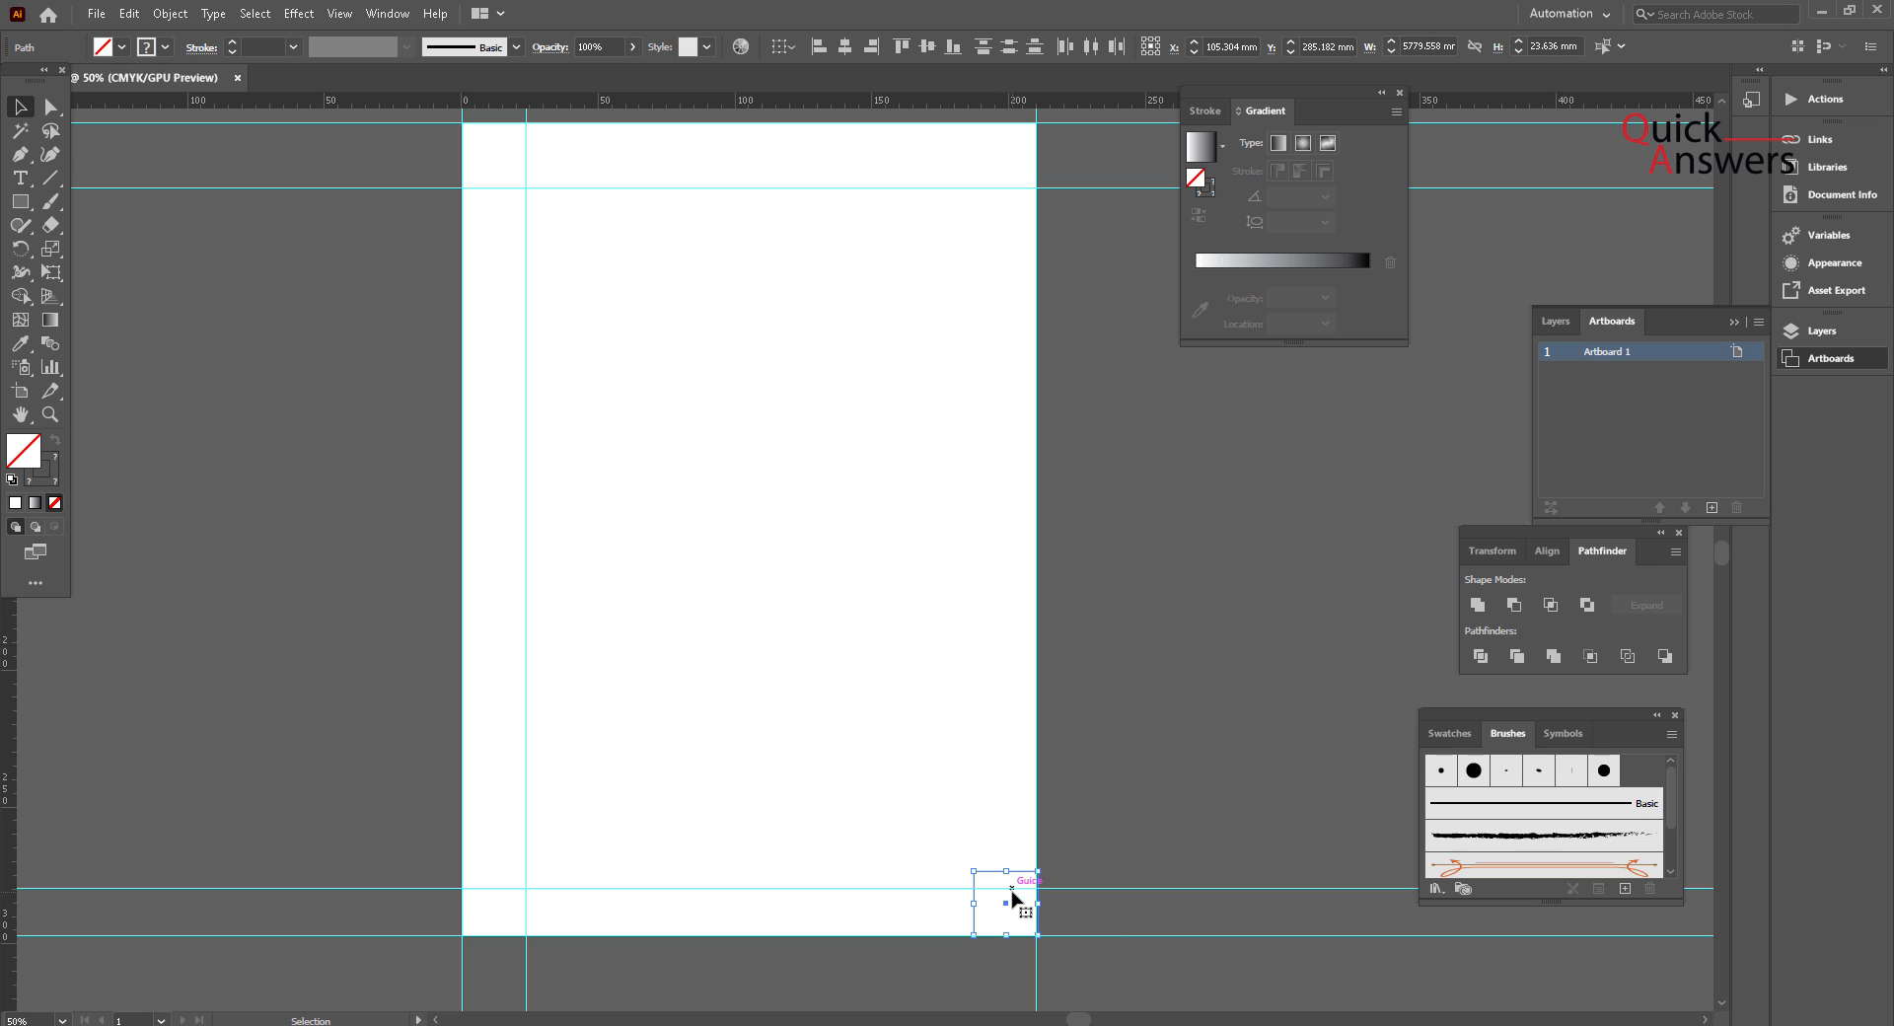
left_click(902, 50)
left_click(1105, 631)
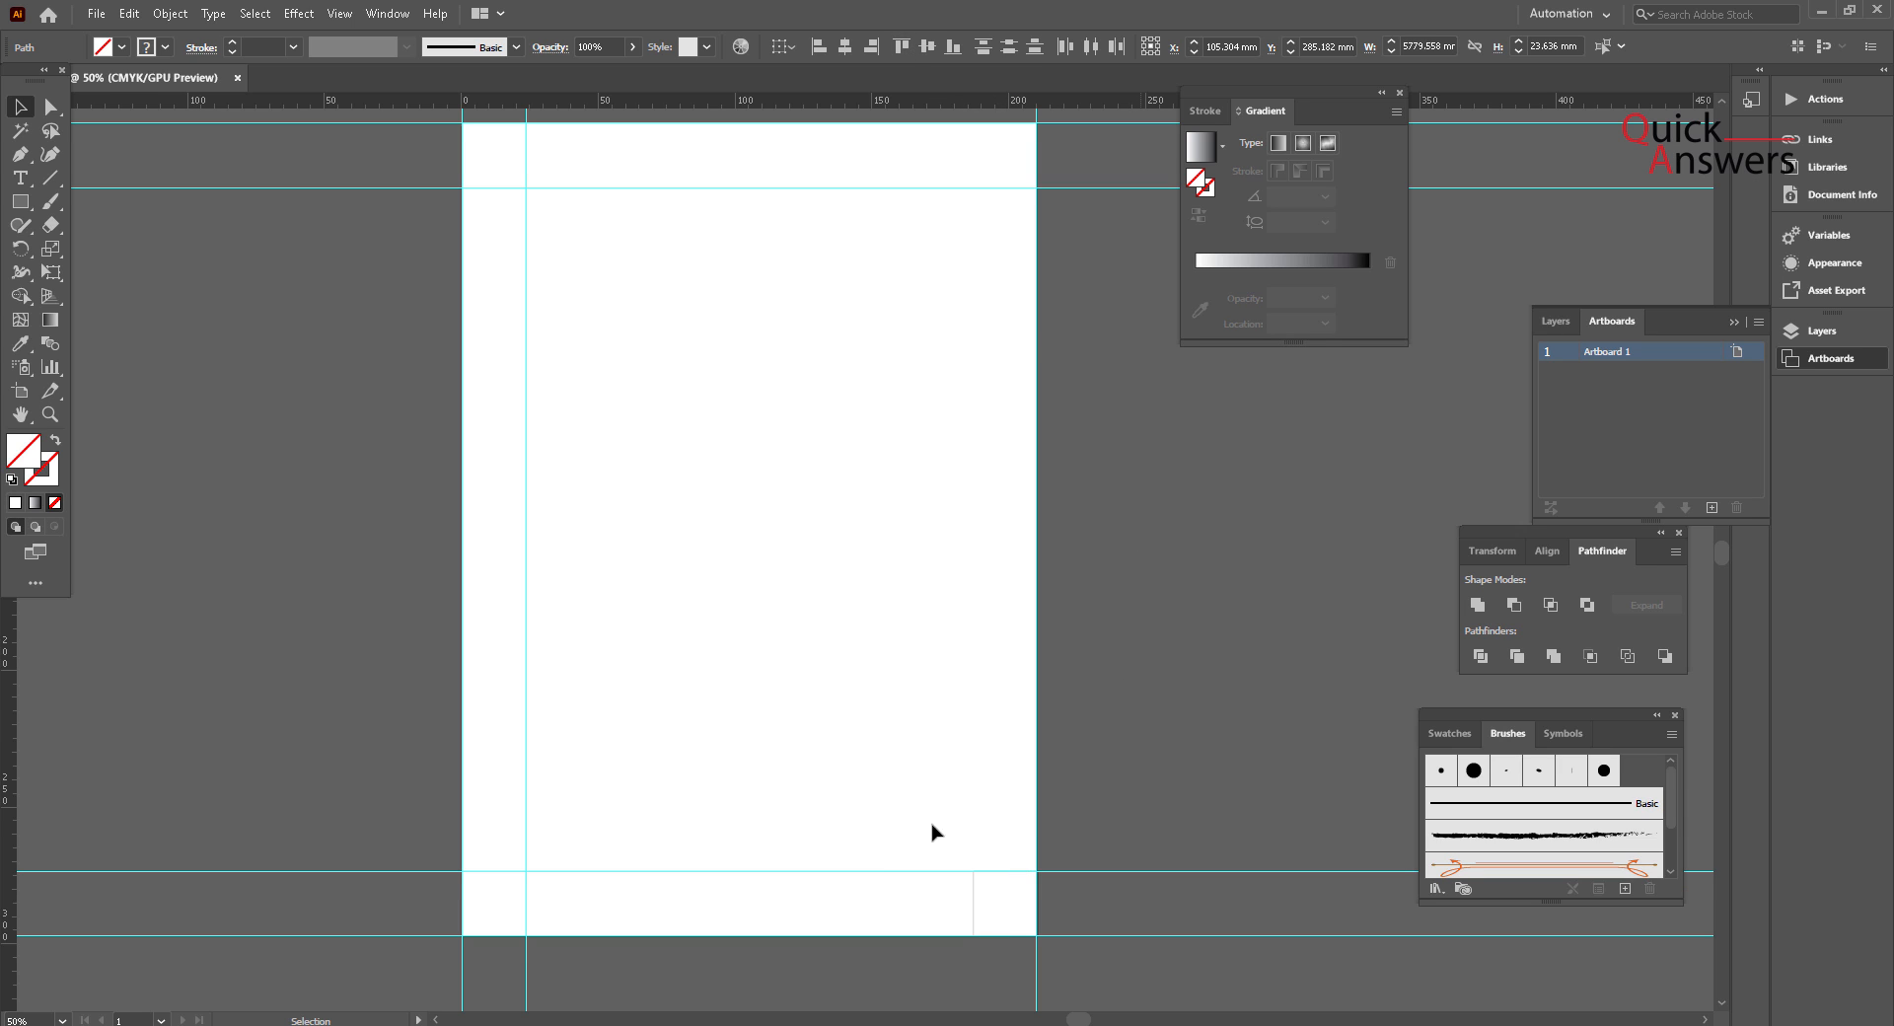
Step: Align the square to the artboard's right edge
left_click_drag(944, 907, 1017, 120)
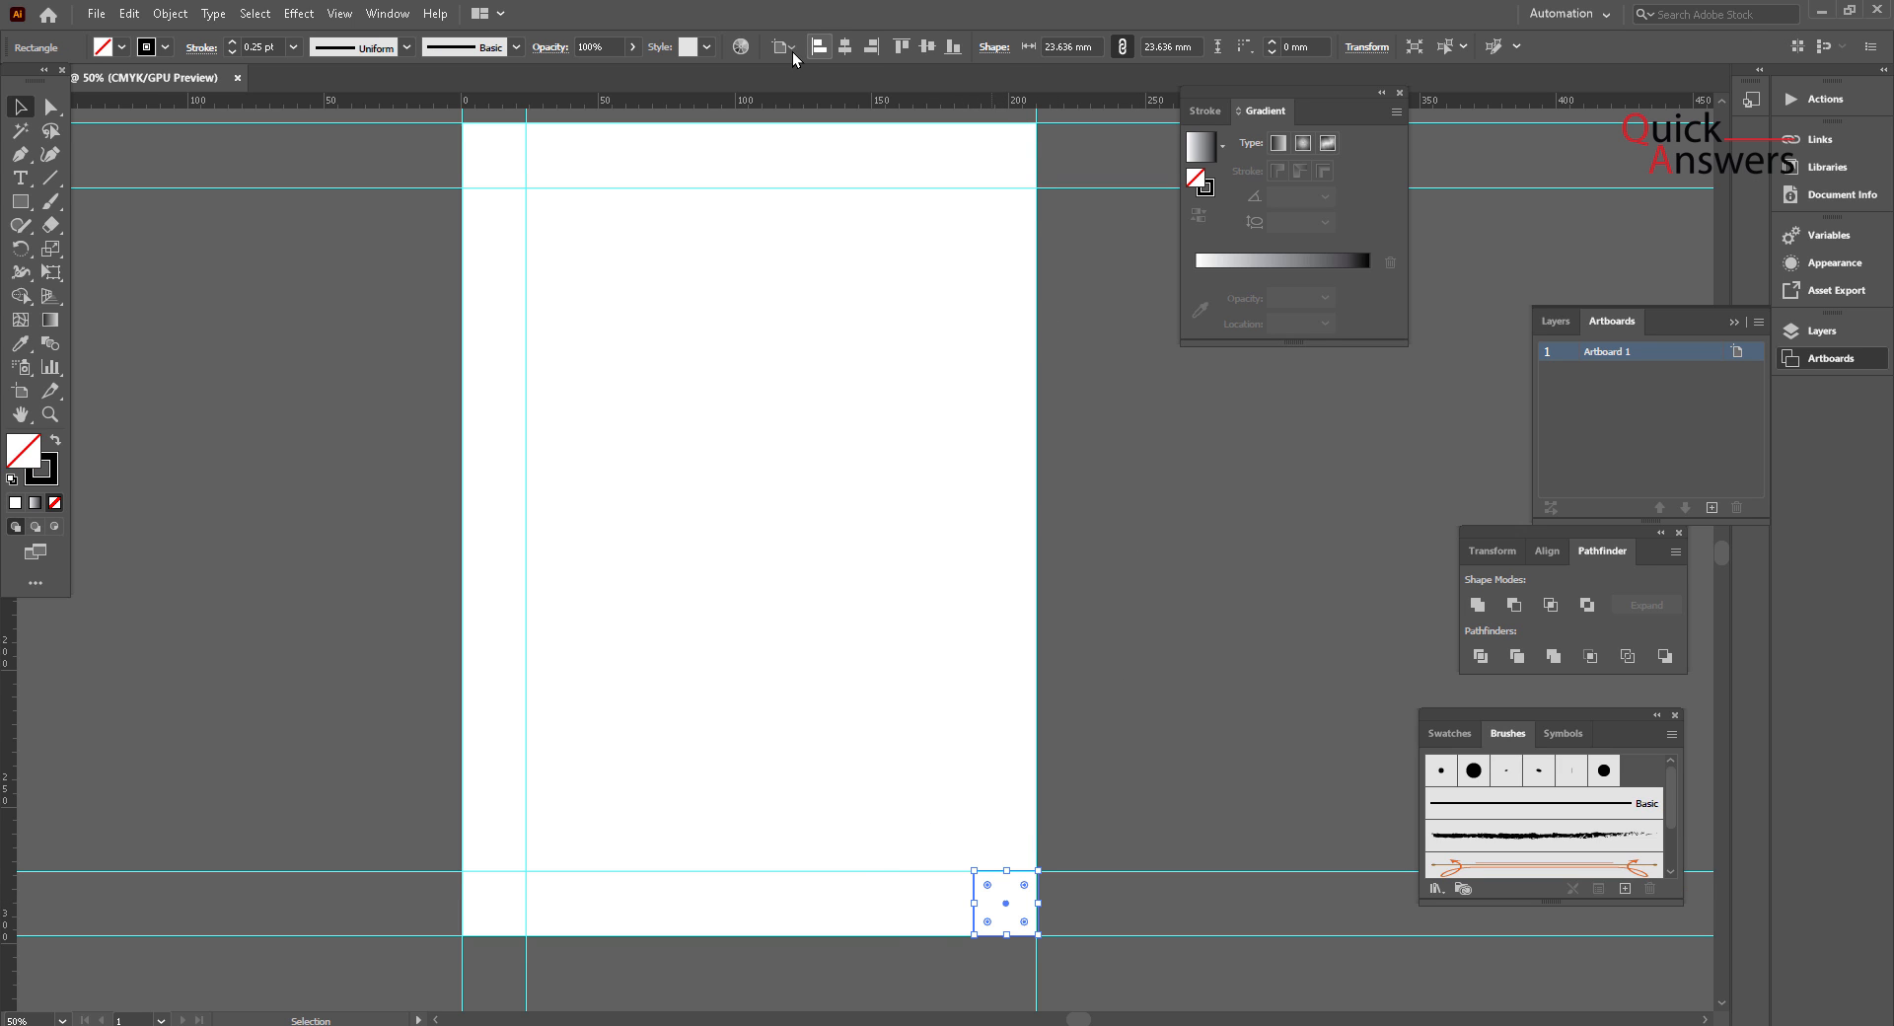
left_click(875, 49)
left_click(1133, 760)
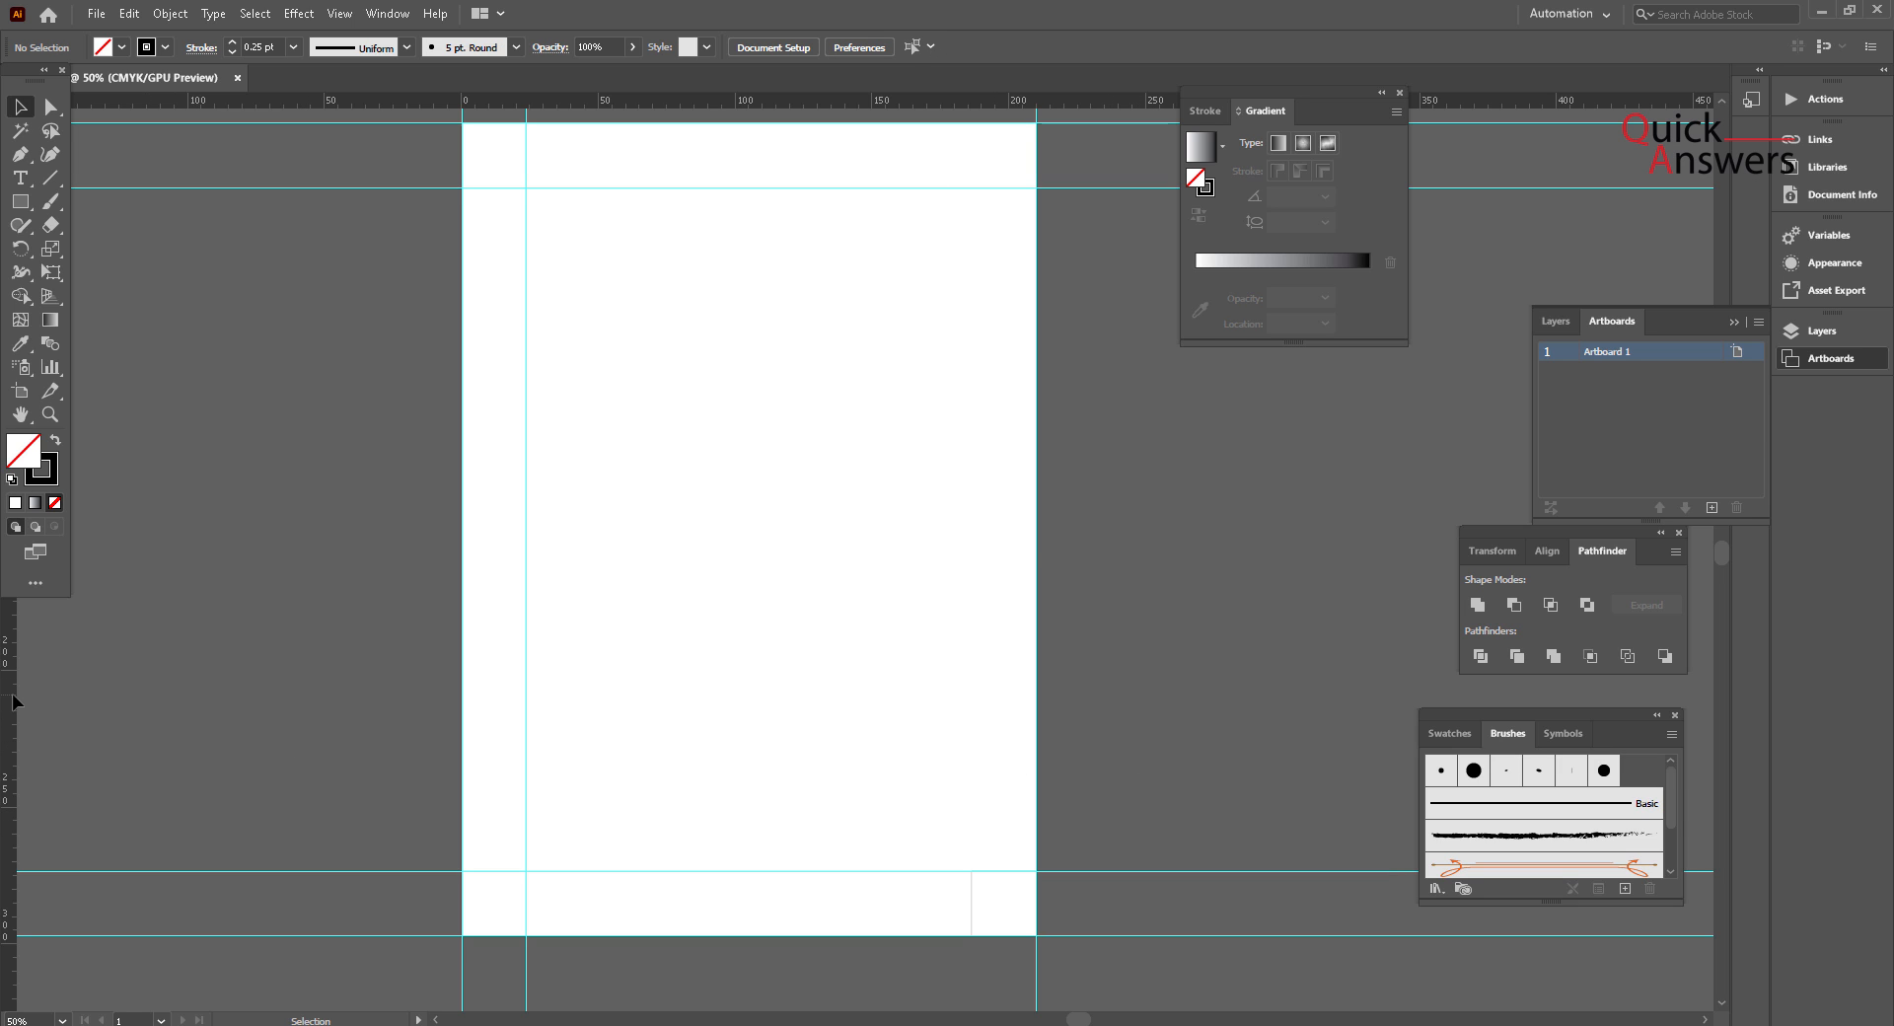
Step: Add a vertical guide over the lower-right square and align it with the square's left edge
left_click_drag(363, 761, 990, 852)
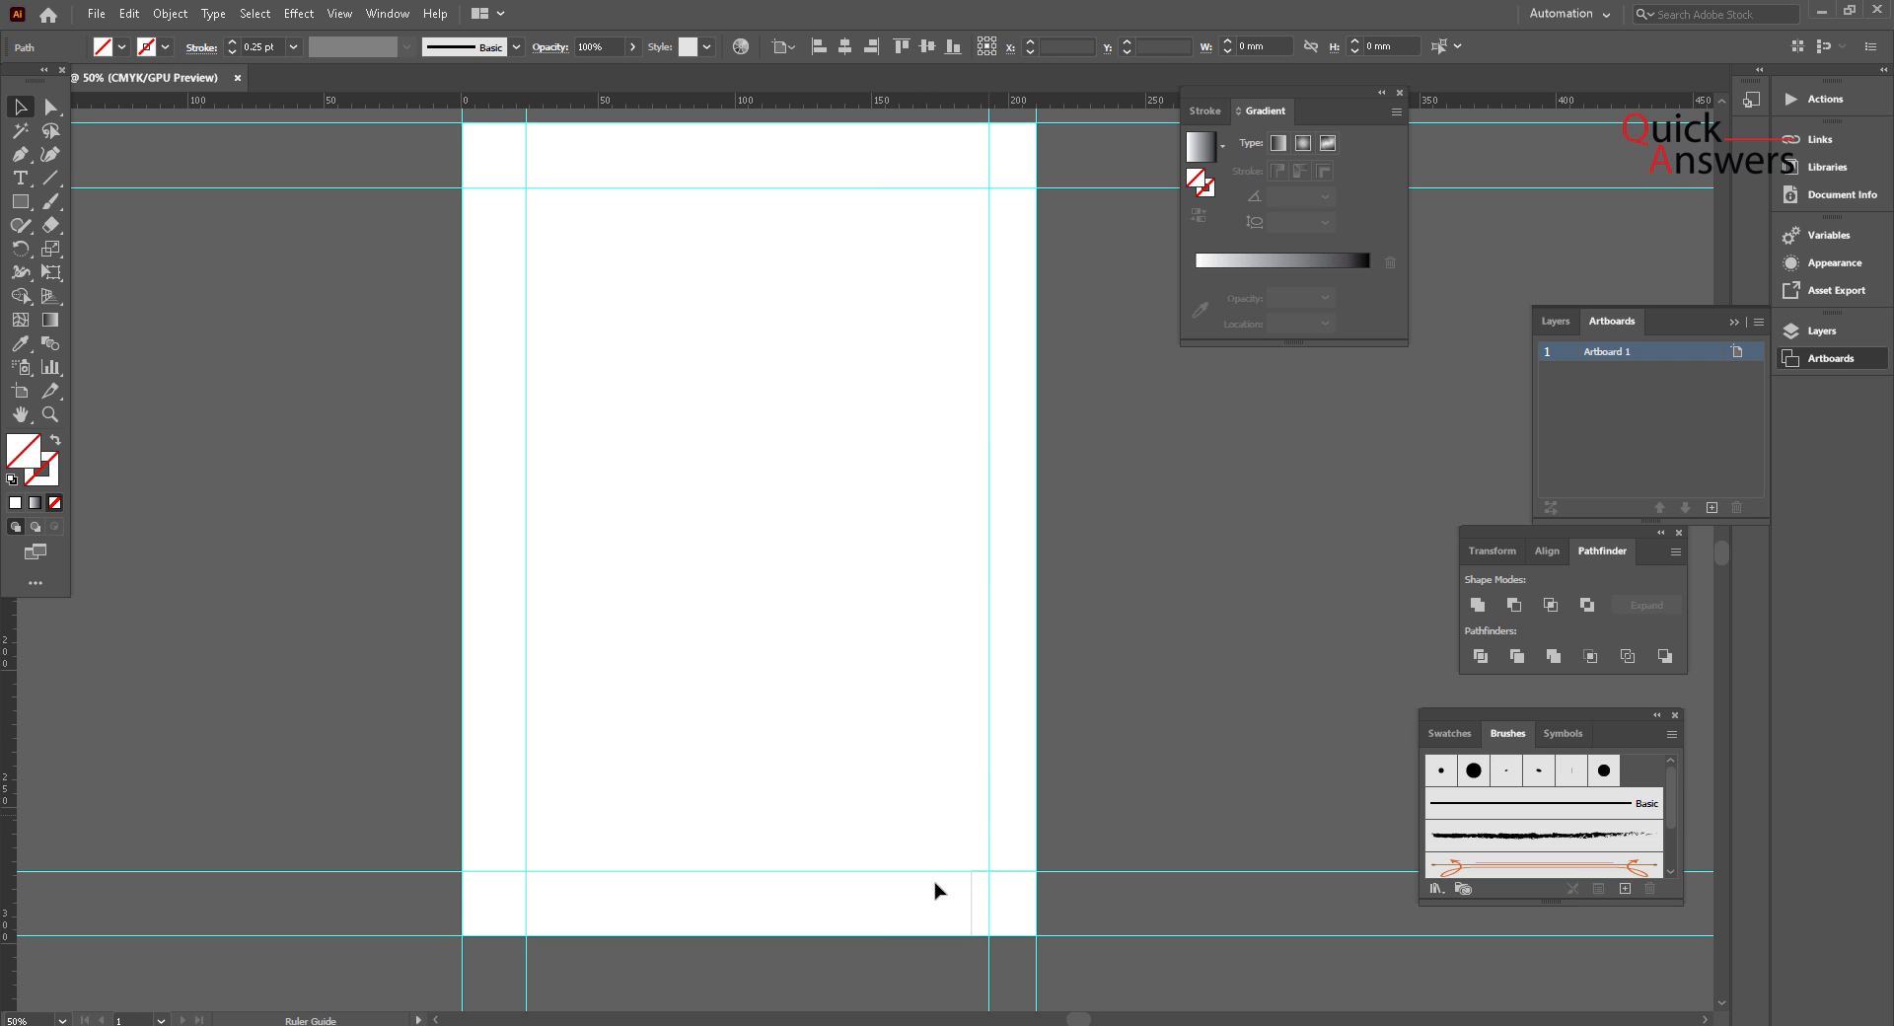
left_click(1005, 905)
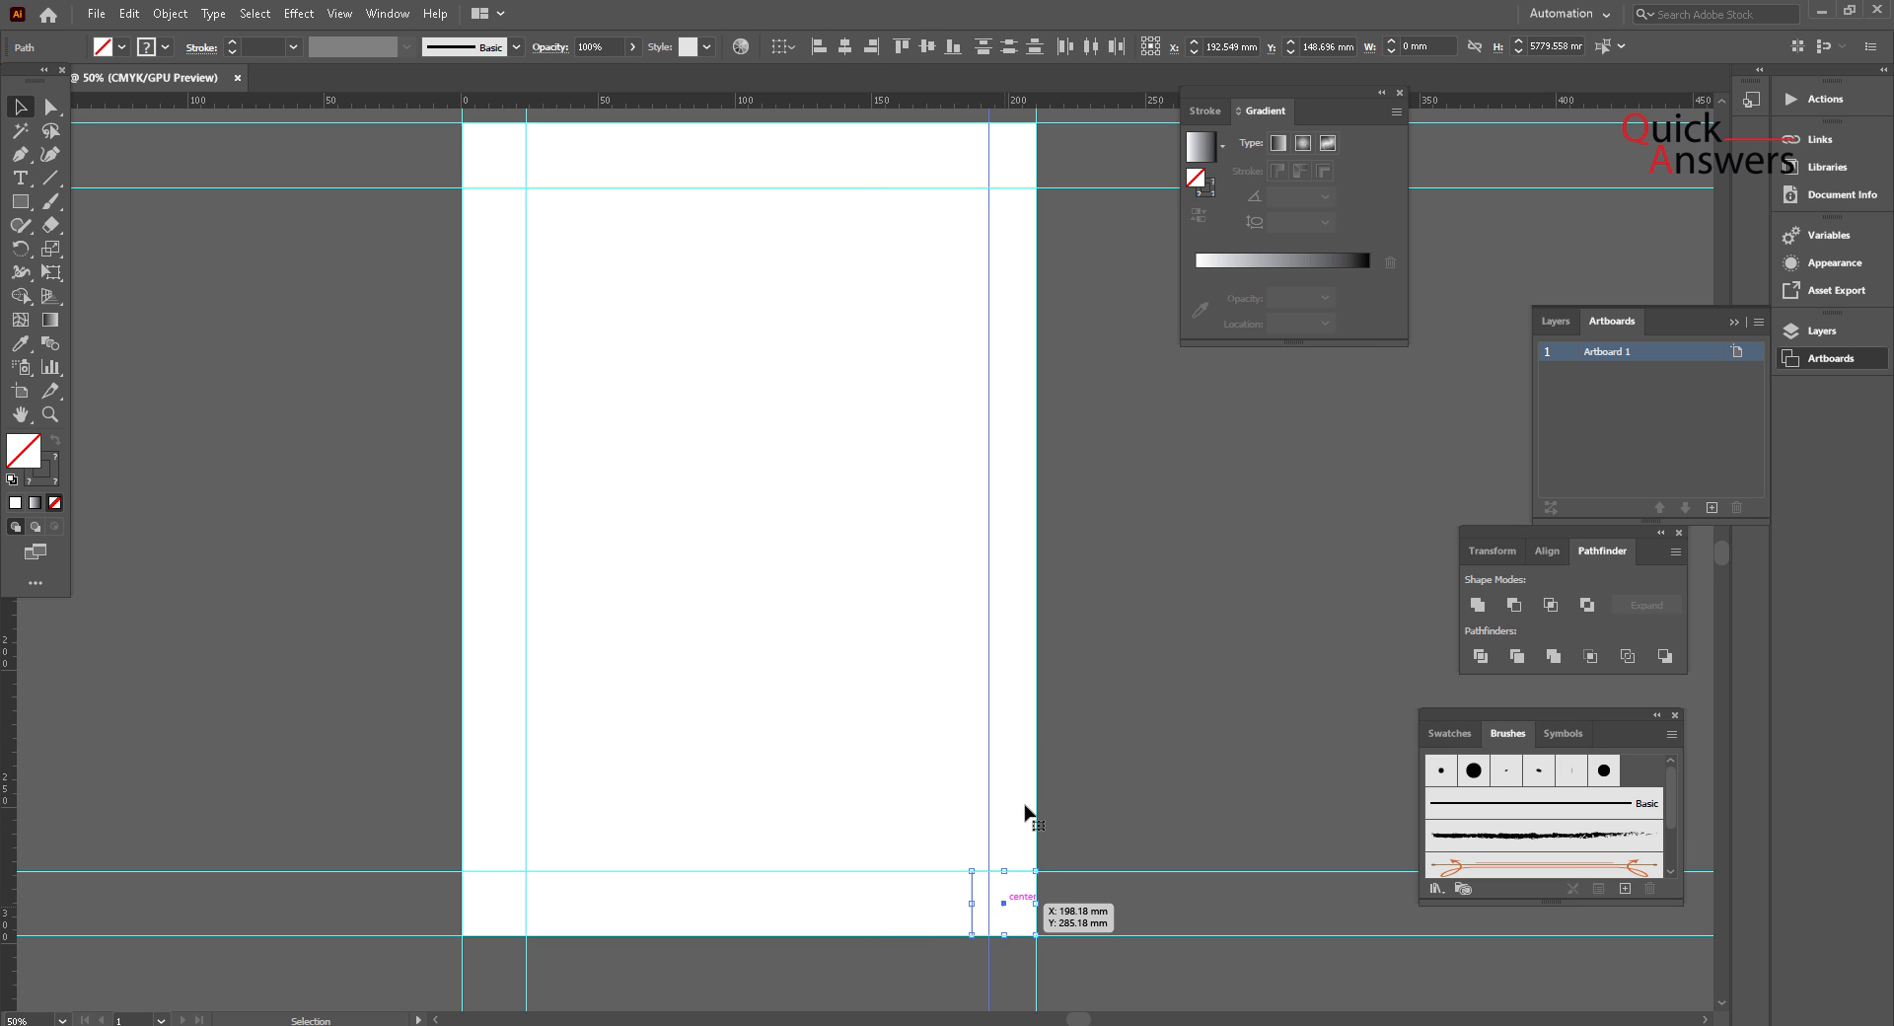
left_click(818, 44)
left_click(1235, 696)
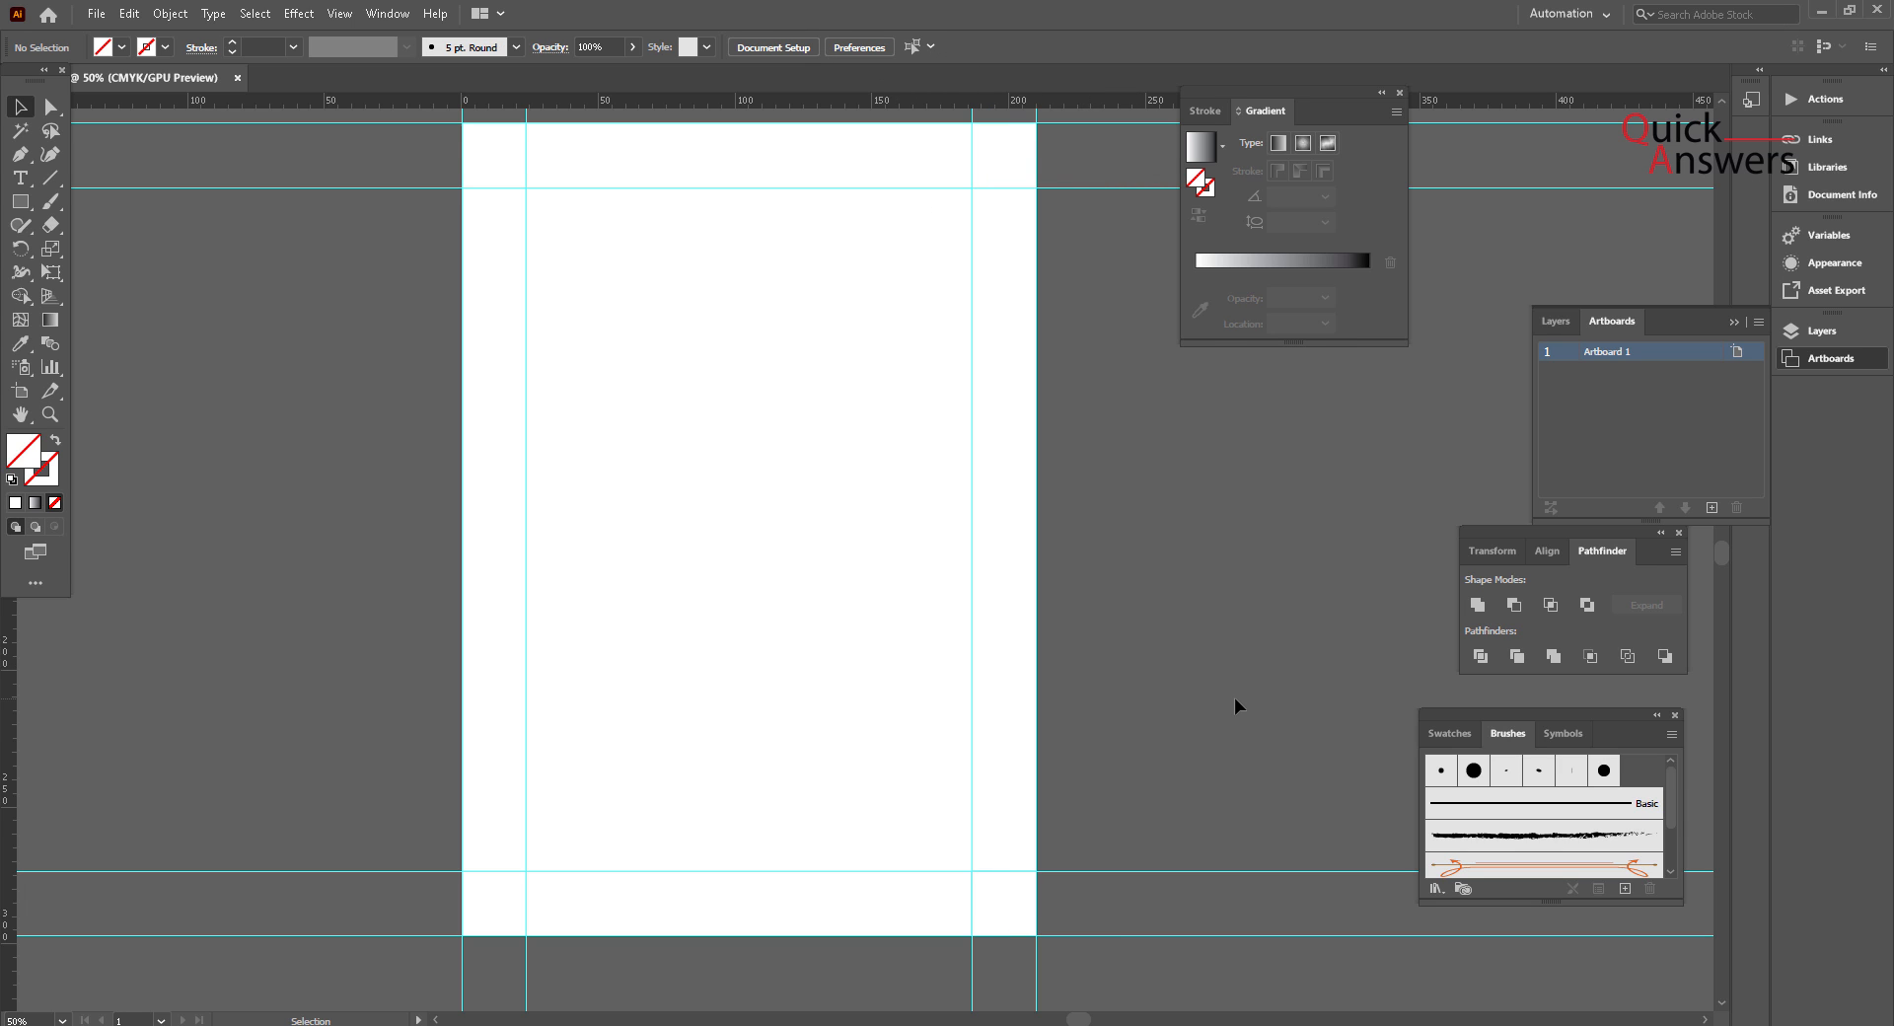
Step: Draw a rectangle about 163 by 250 mm that fills the area inside the four inner margin guides
scroll(1234, 697, "up", 3)
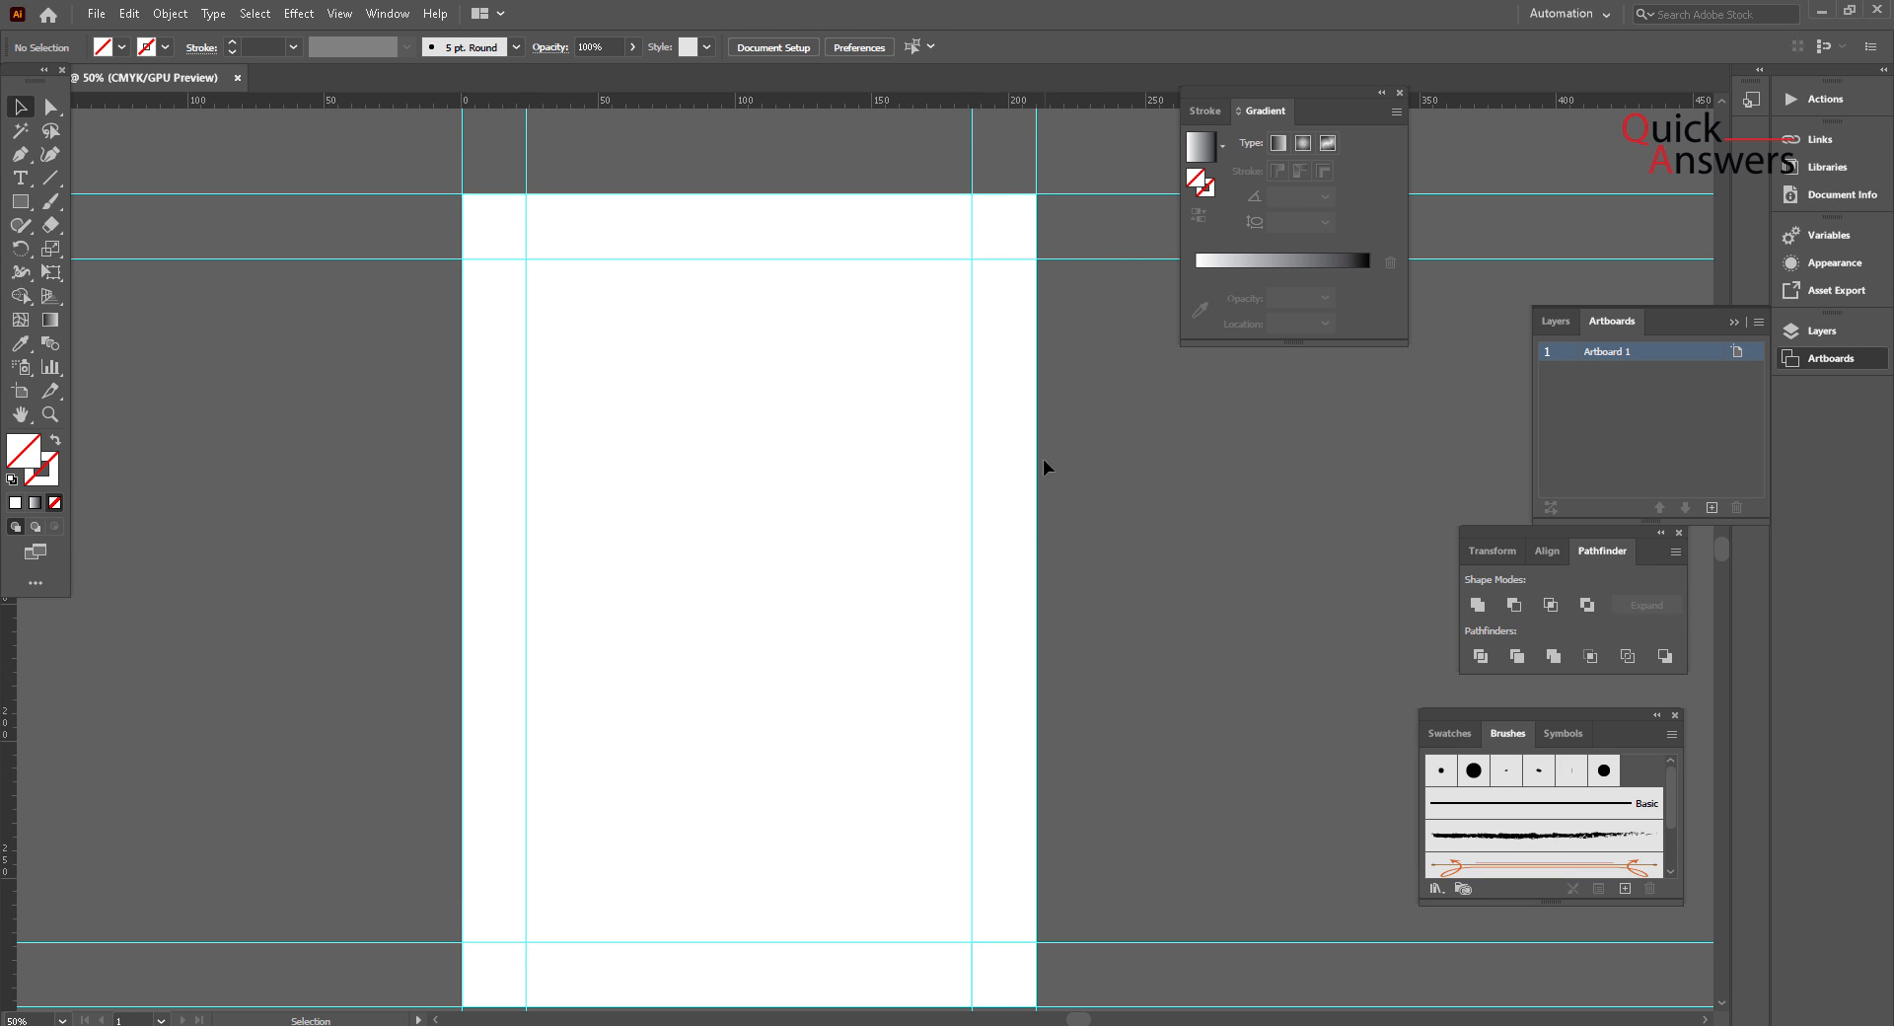
scroll(951, 743, "down", 3)
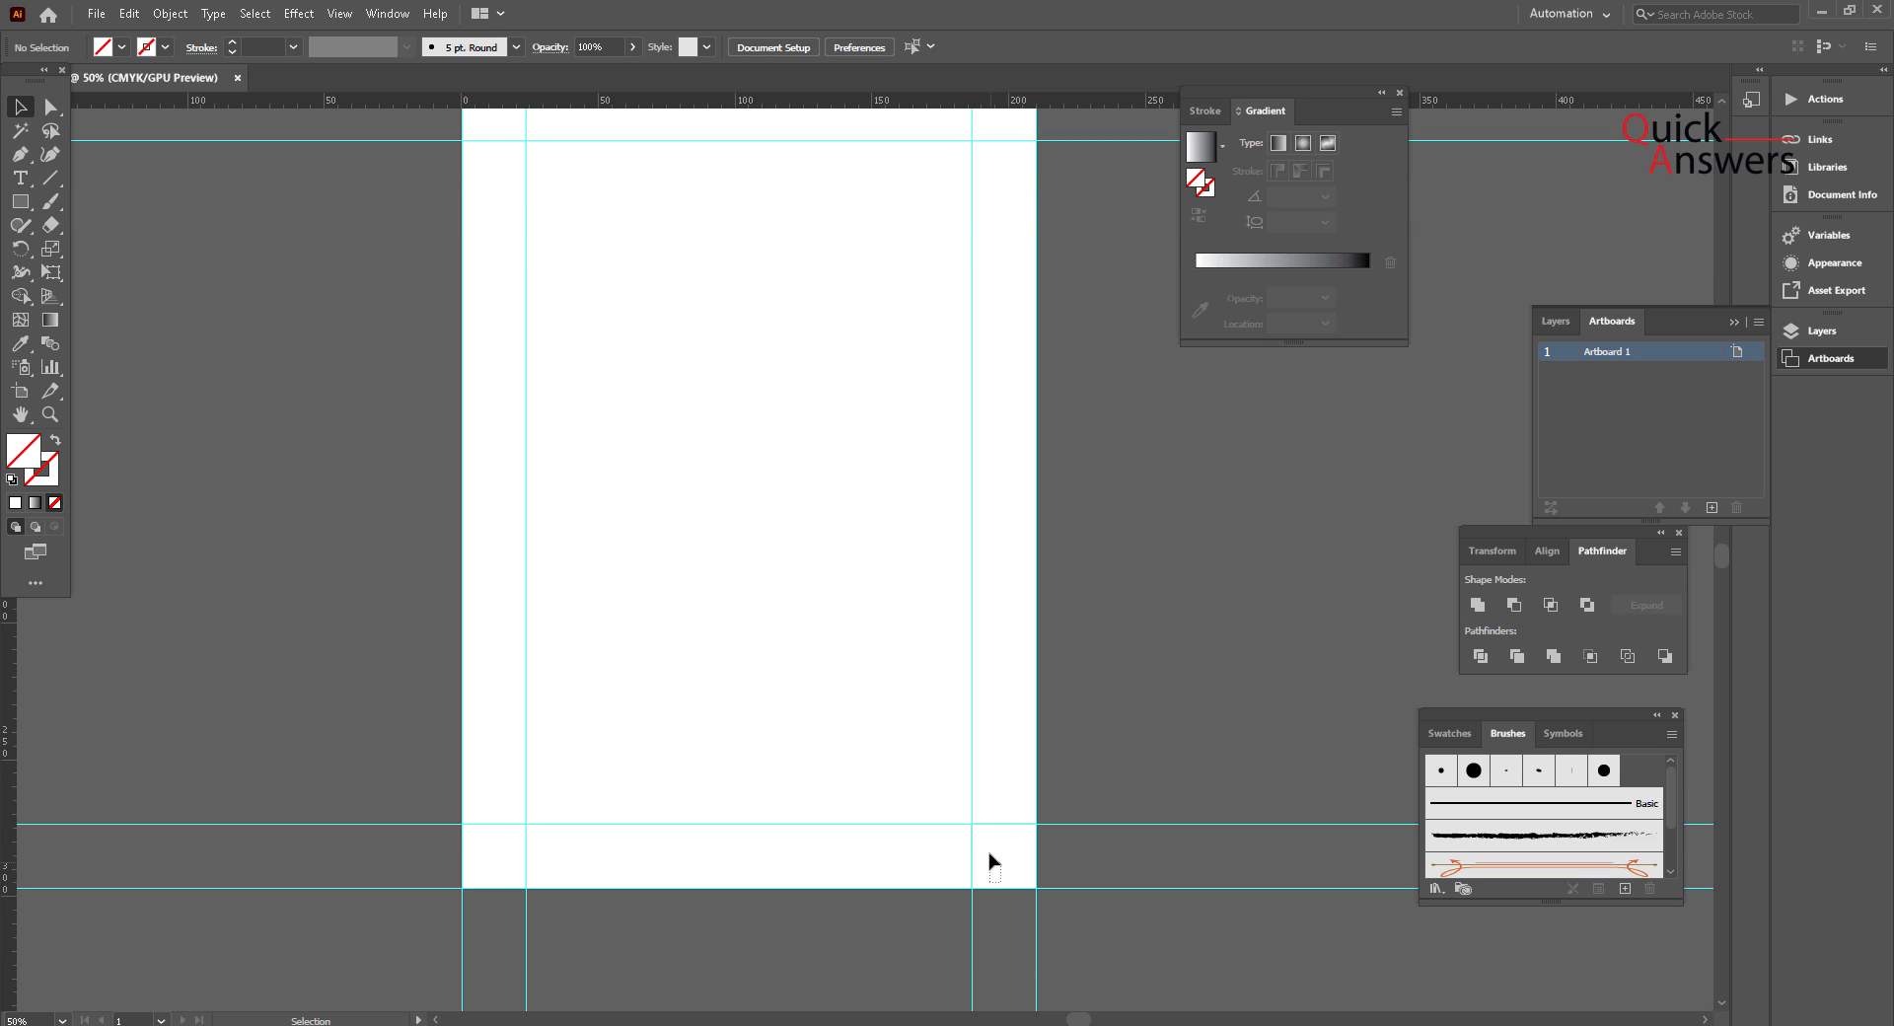
scroll(803, 765, "up", 2)
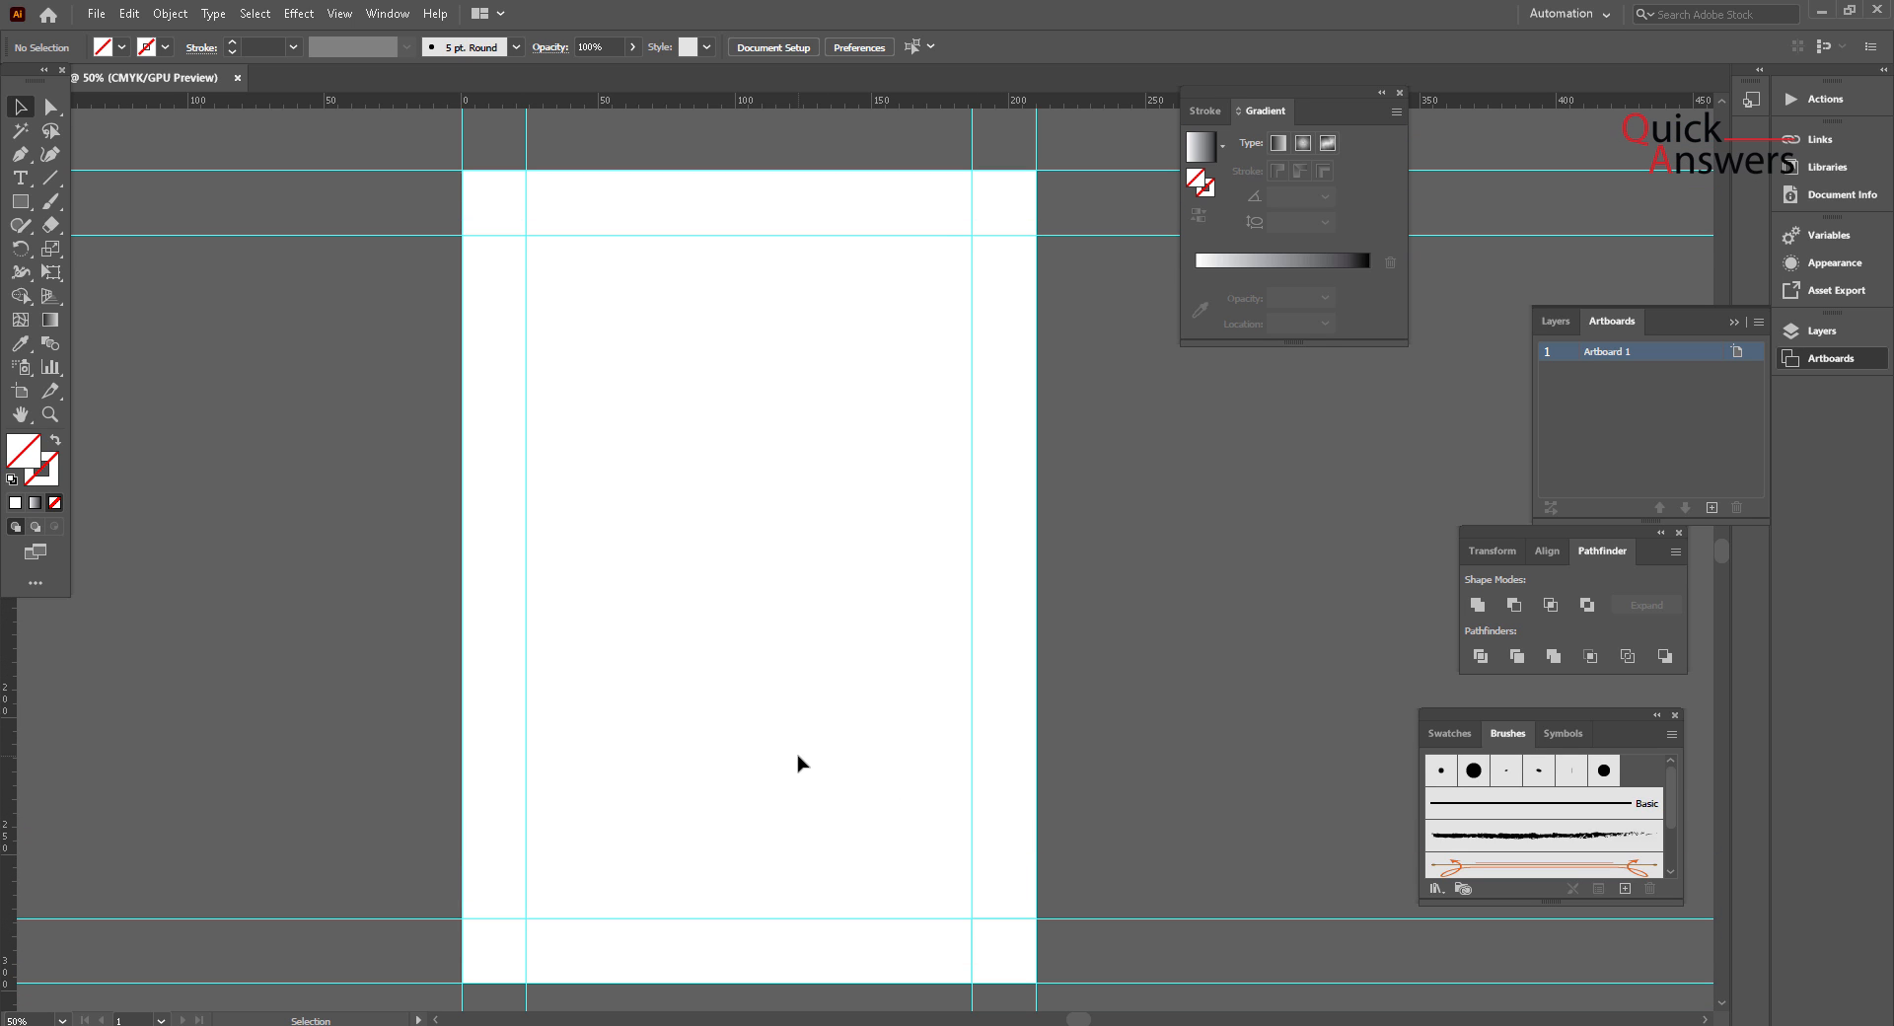
left_click(19, 202)
left_click_drag(525, 234, 972, 917)
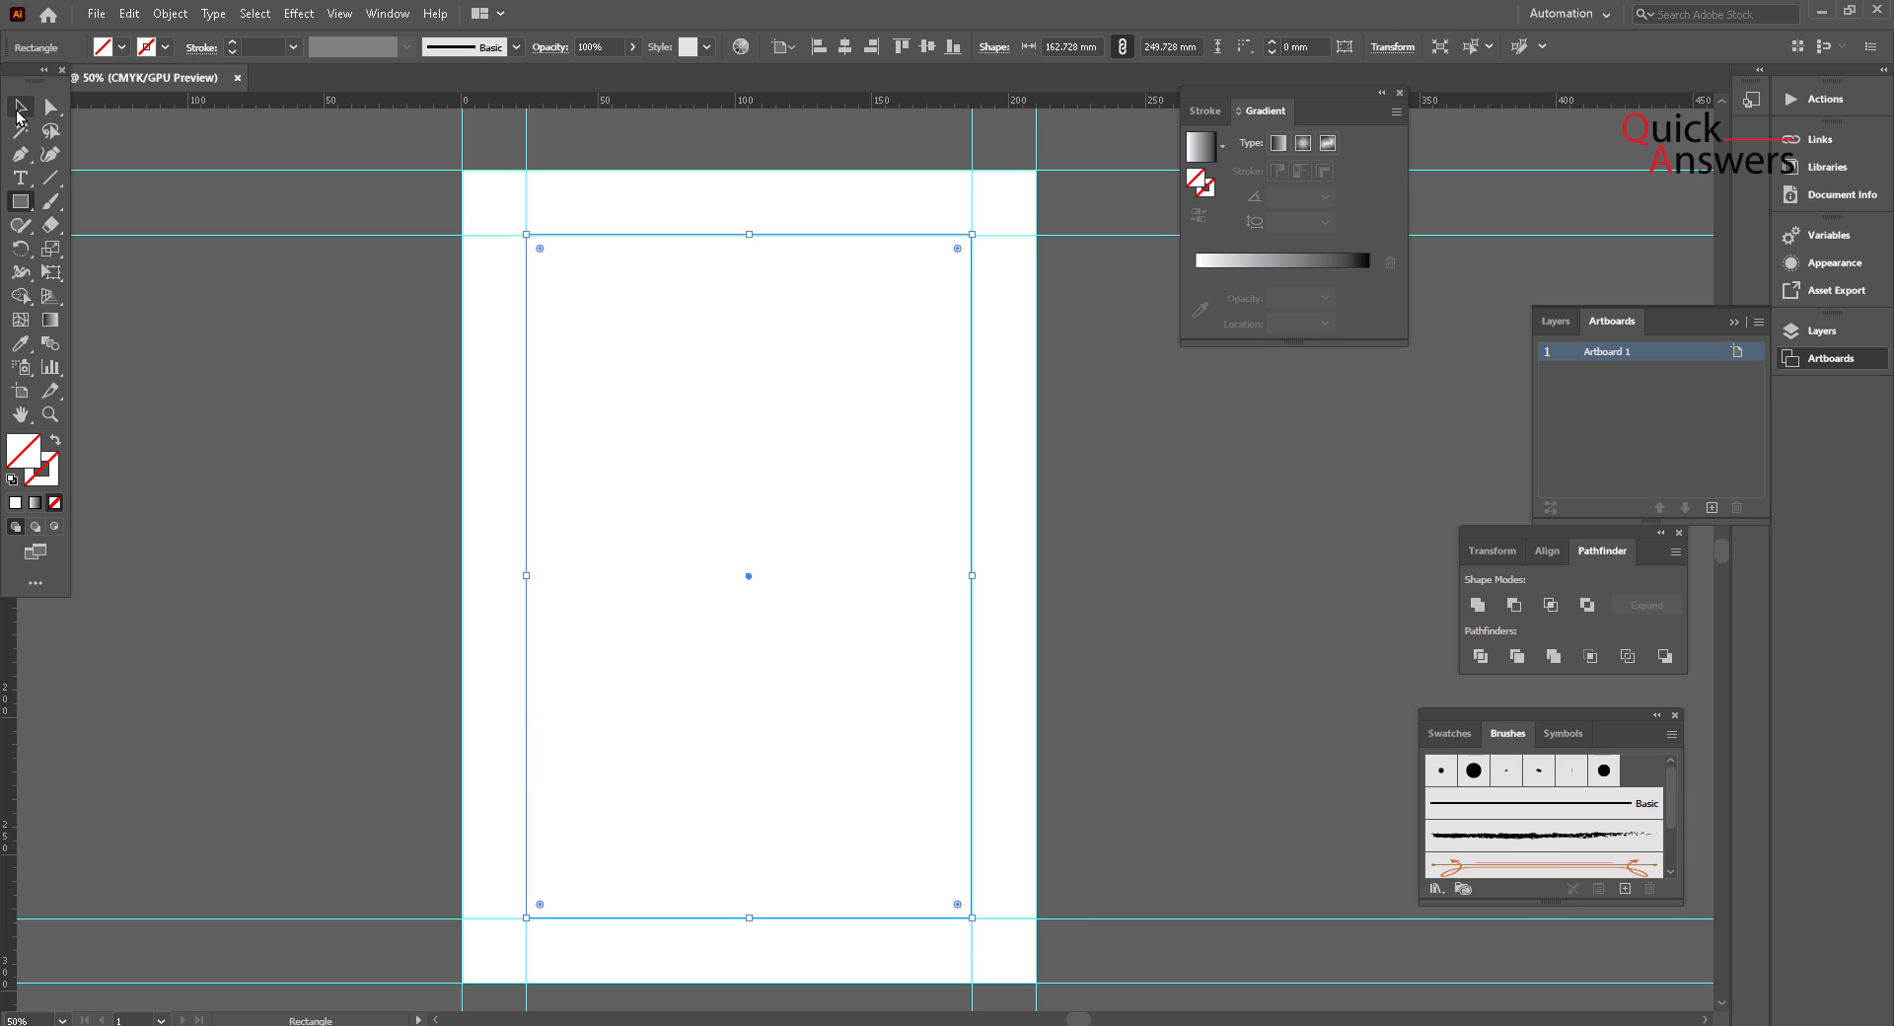
left_click(20, 110)
left_click(697, 506)
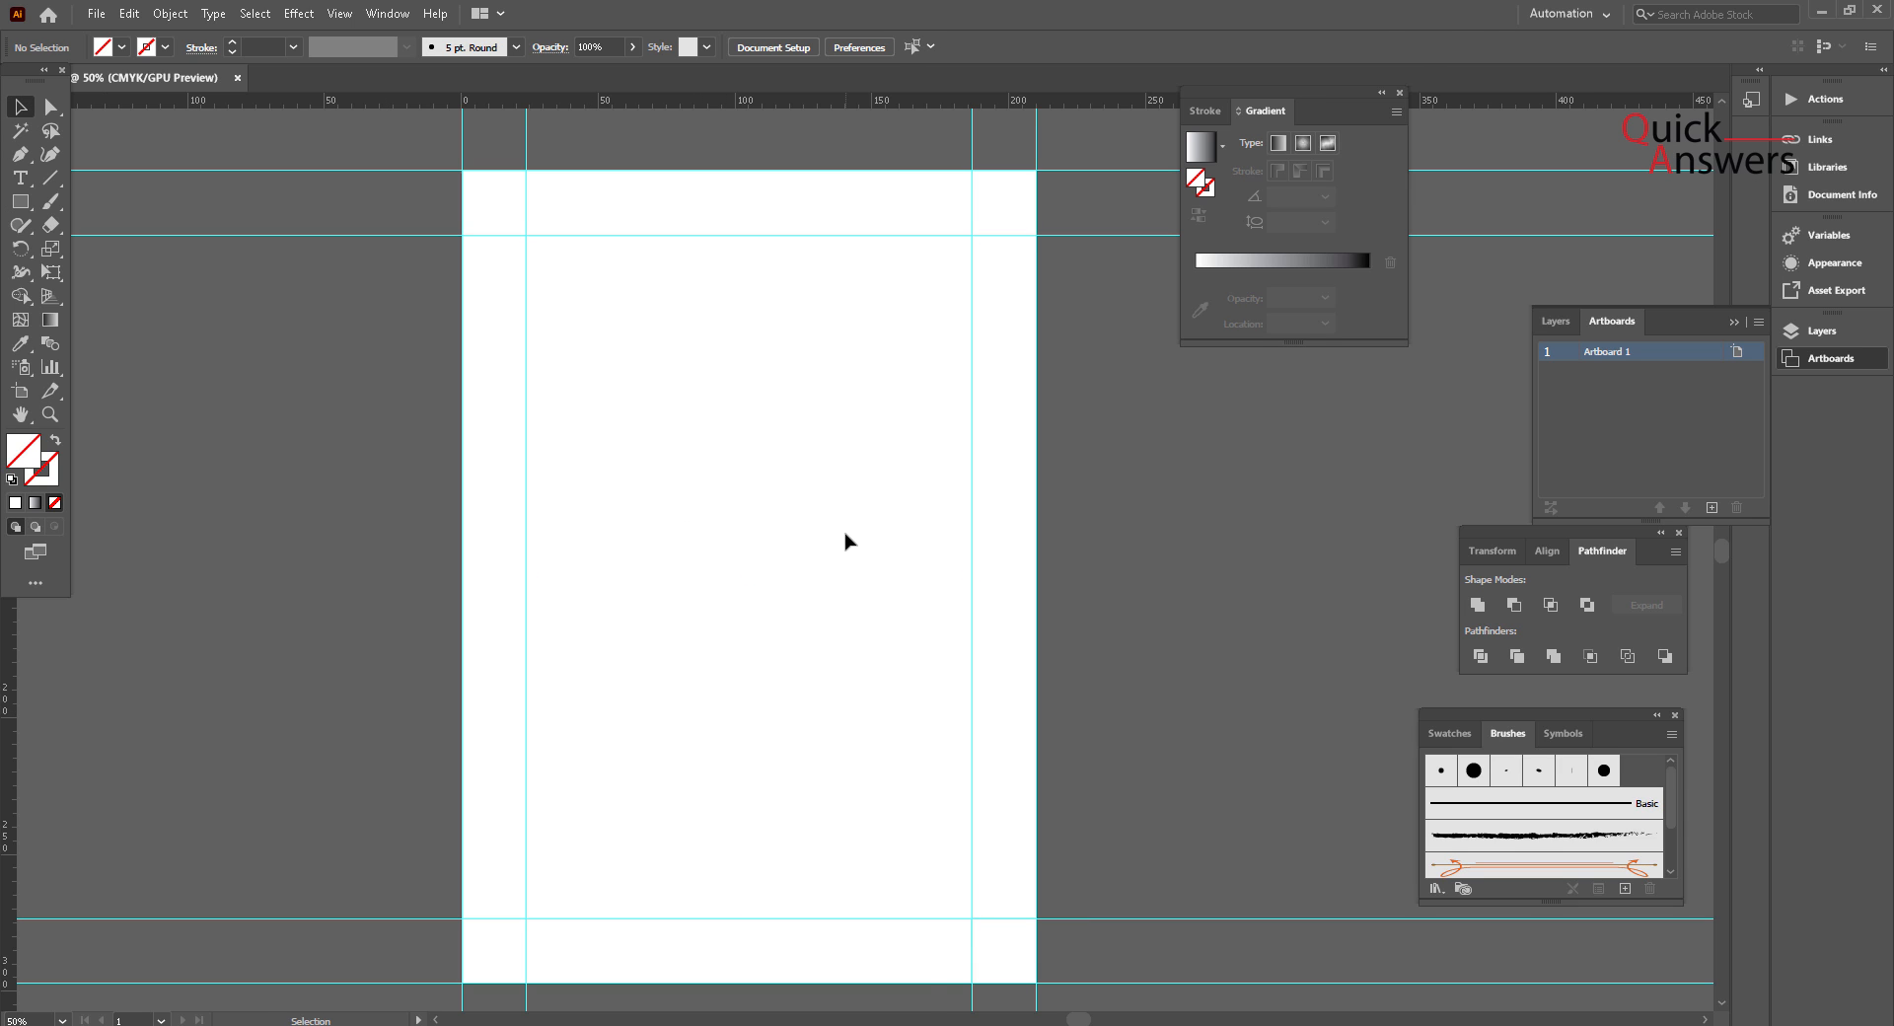
Step: Enlarge the rectangle from its center to about 216 by 332 mm so it extends beyond the artboard on all sides
scroll(845, 542, "down", 1)
left_click_drag(837, 530, 966, 681)
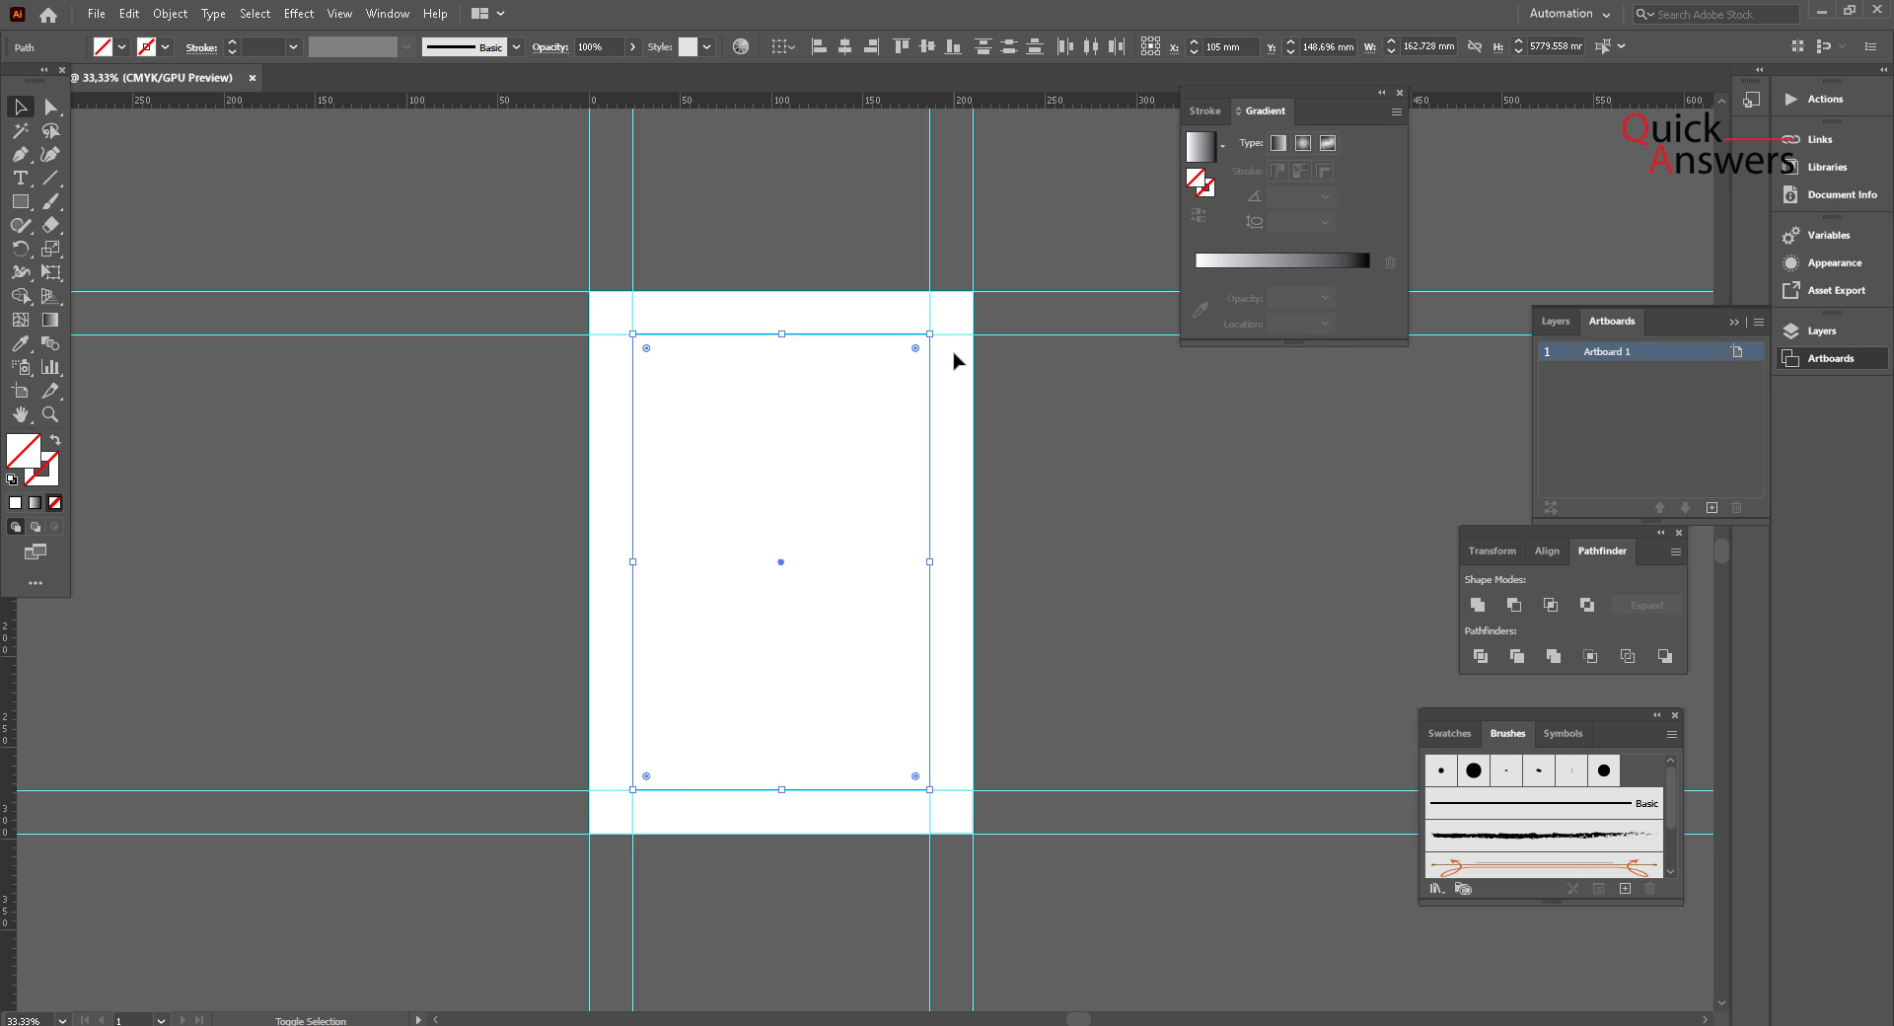
left_click_drag(928, 790, 978, 864)
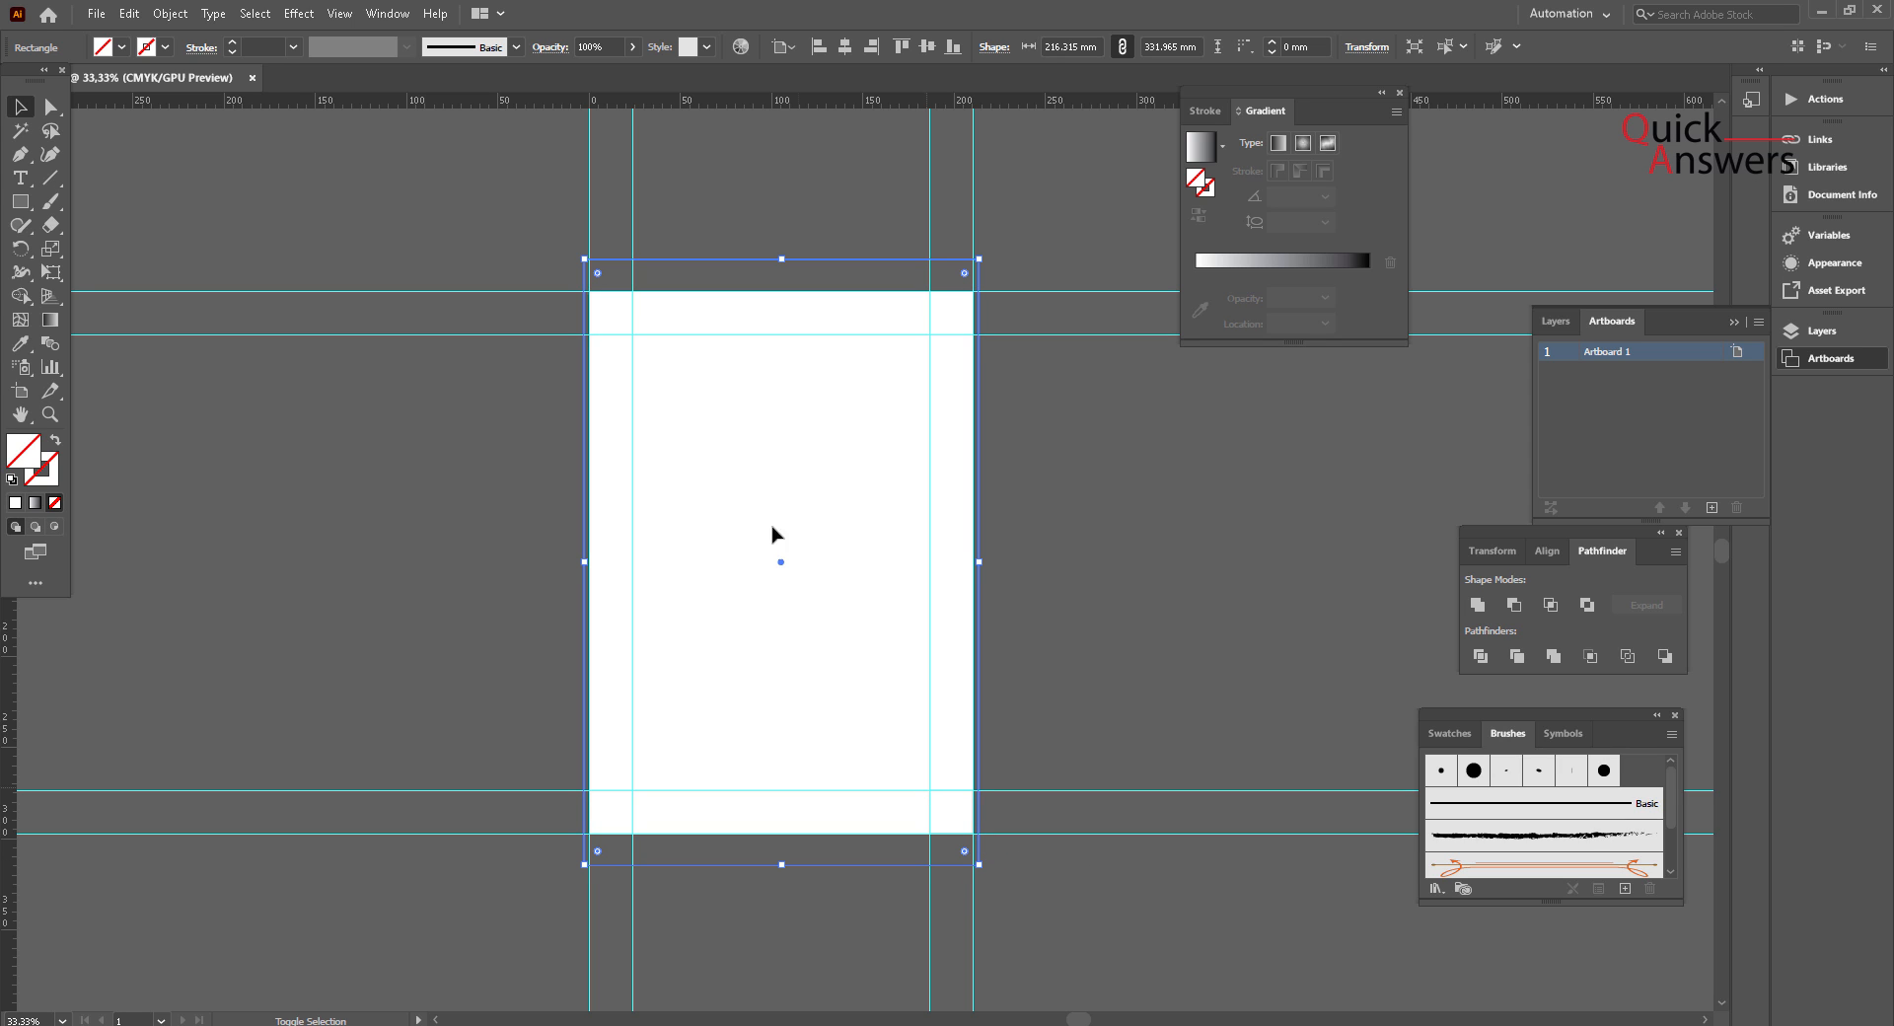
Step: Fill the enlarged rectangle with black and deselect it
left_click(121, 46)
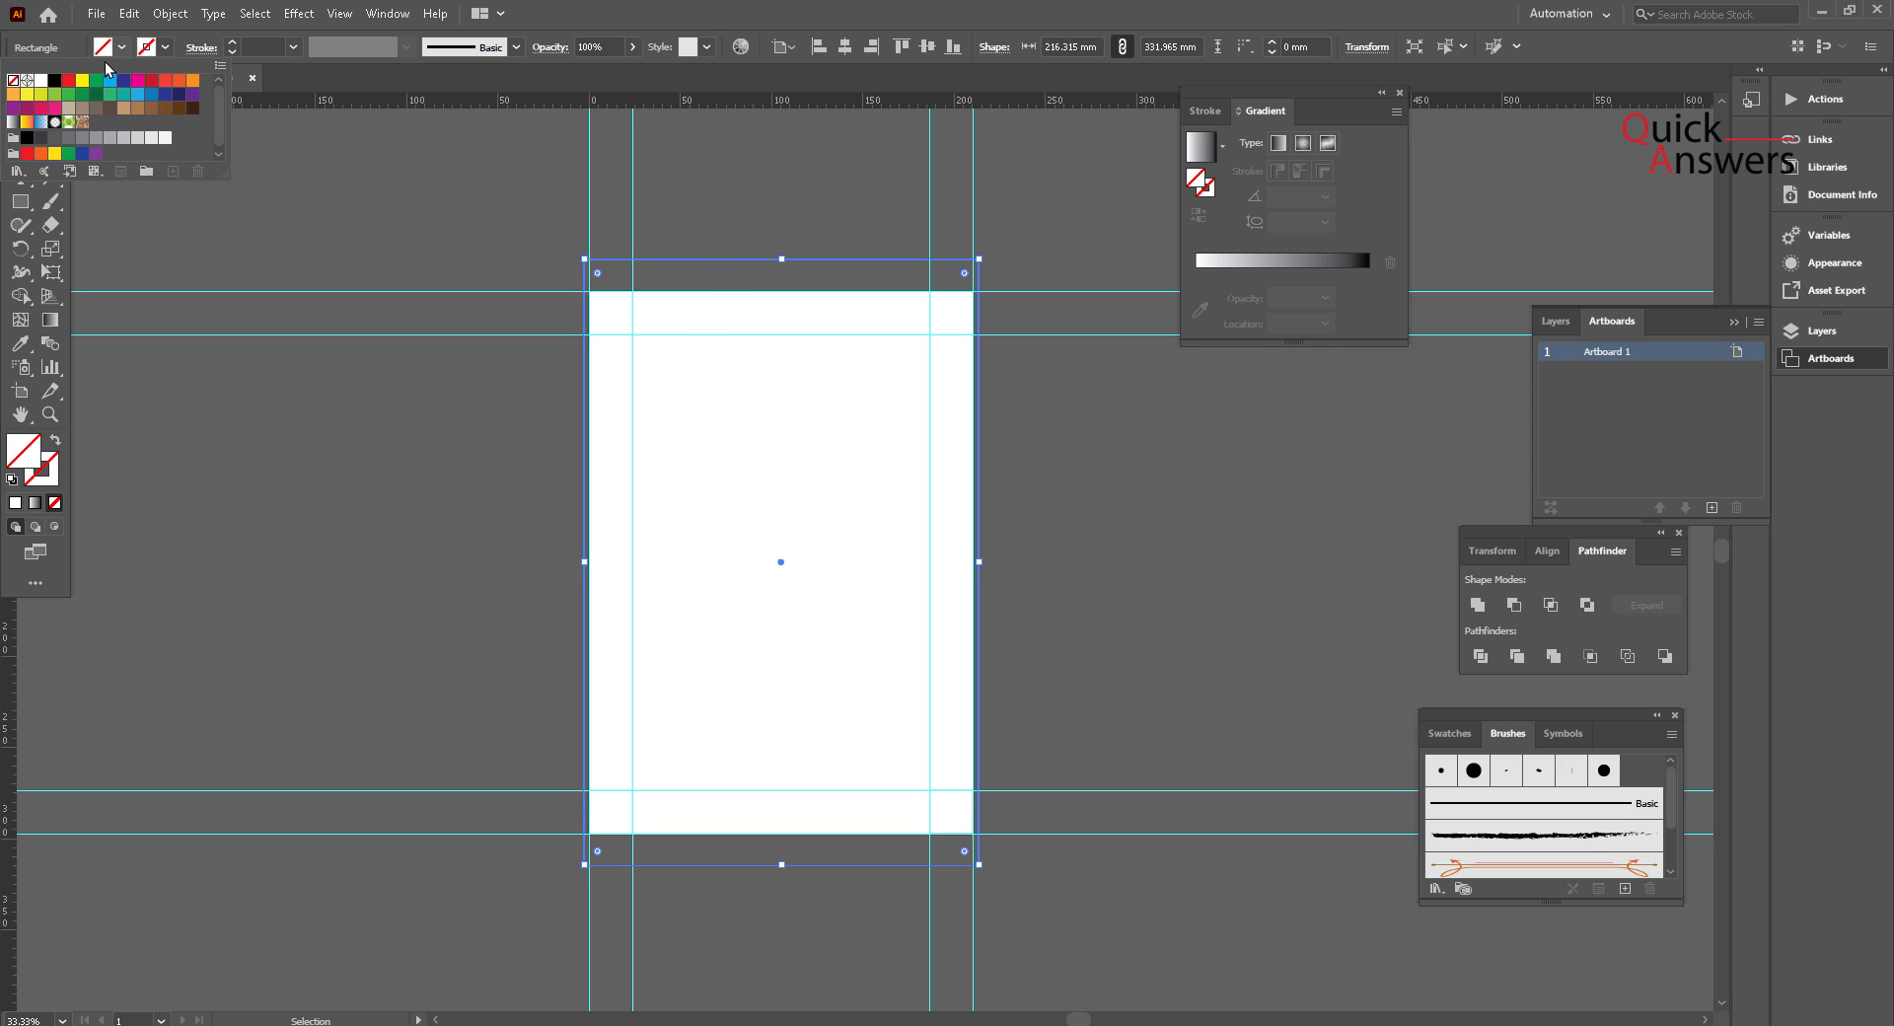
left_click(54, 79)
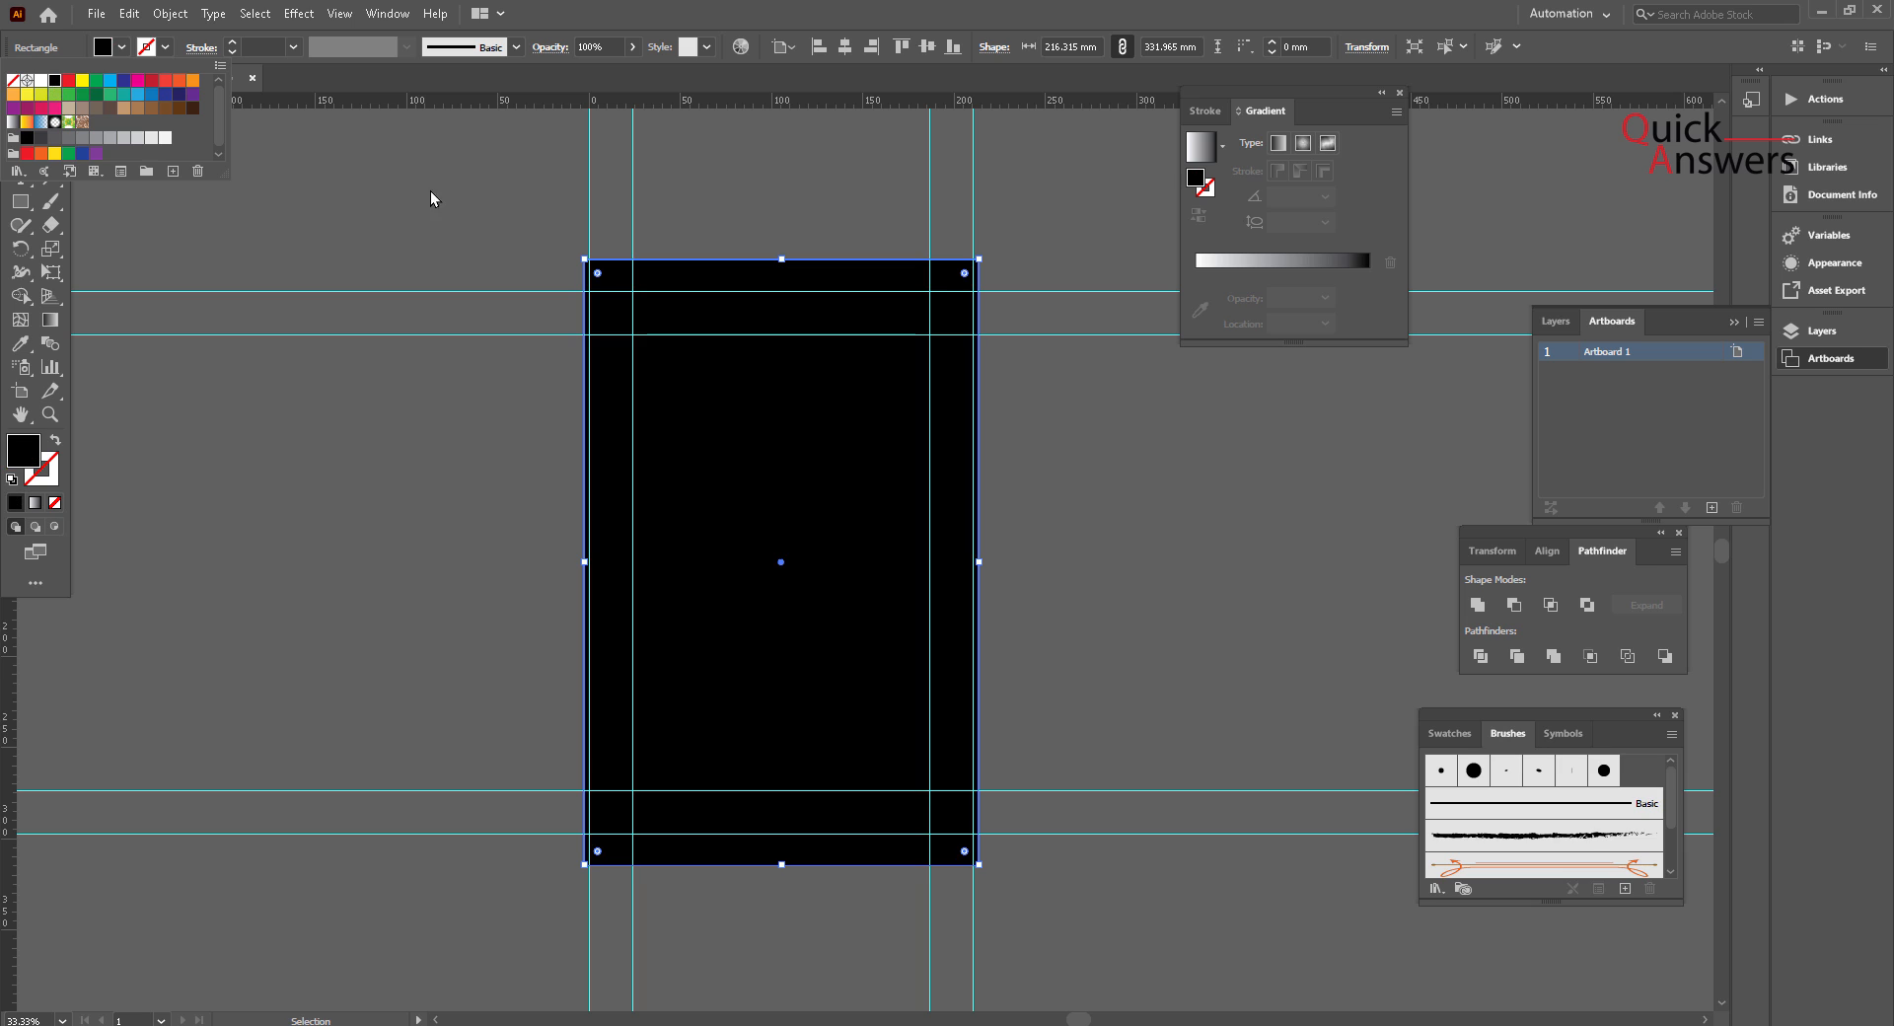
left_click(679, 165)
left_click(56, 106)
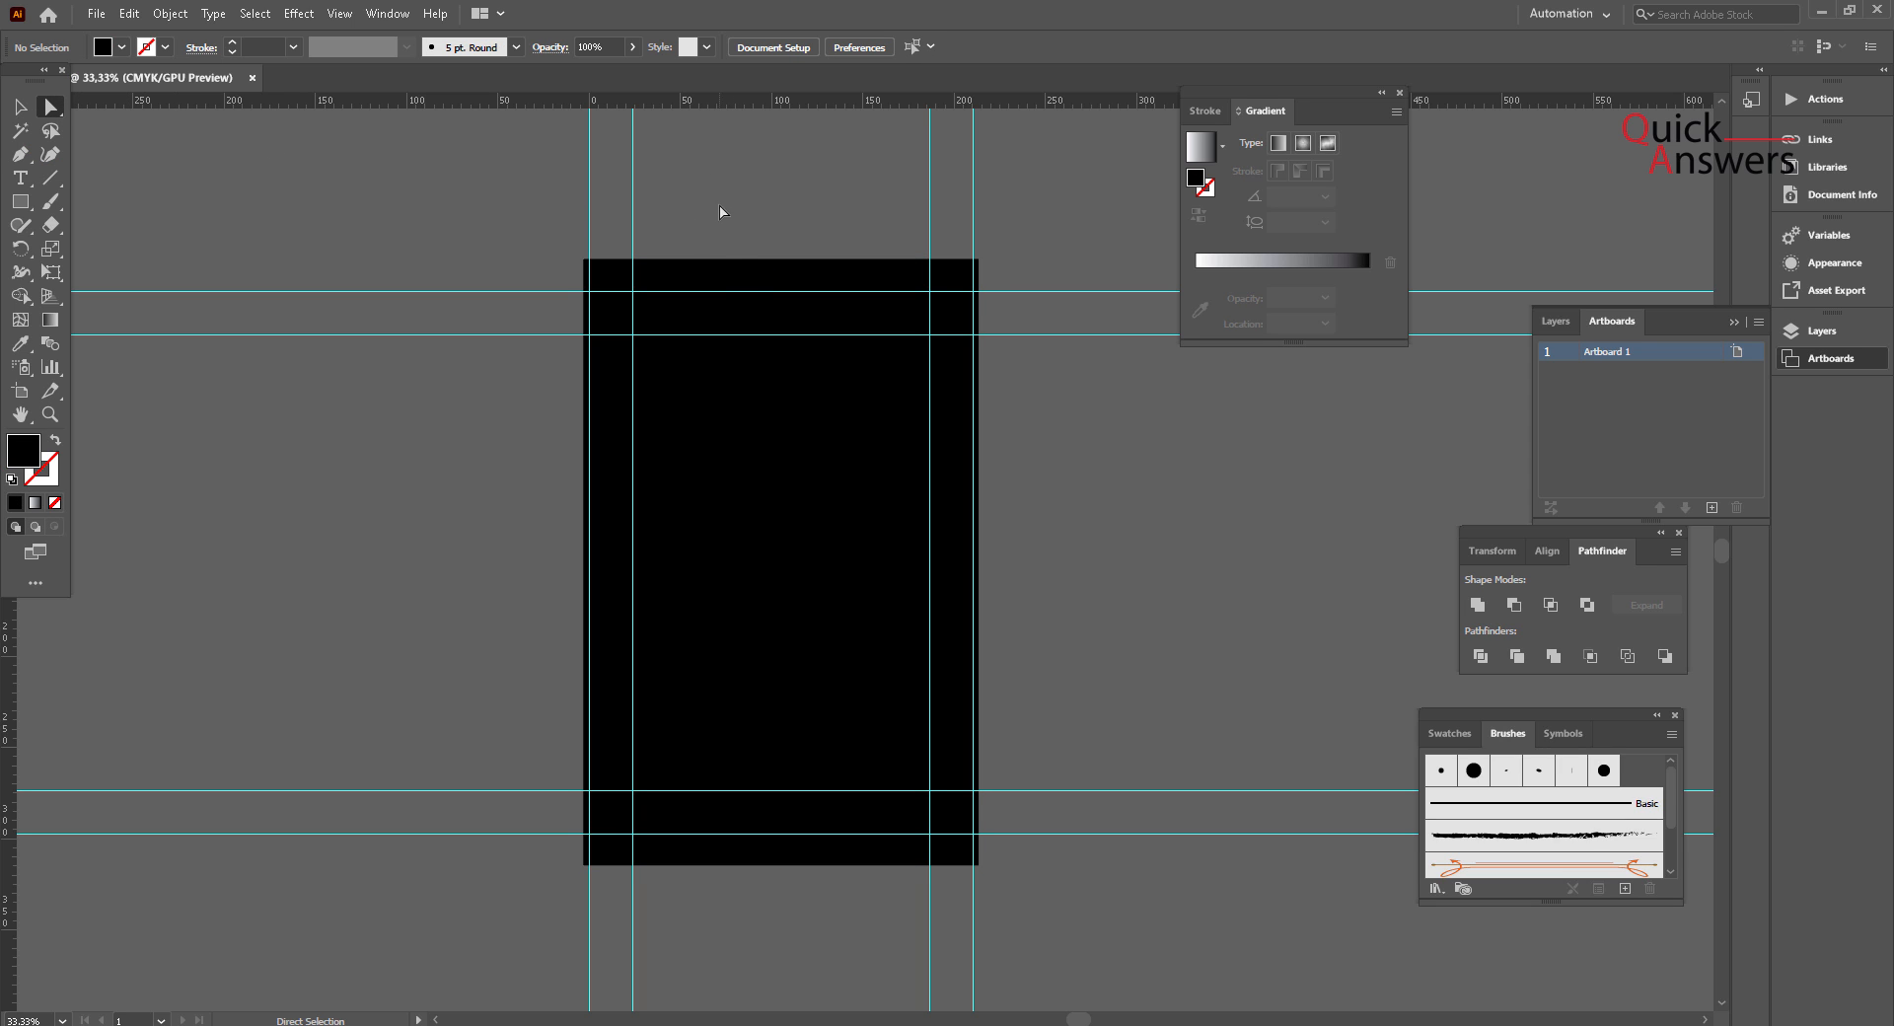
left_click(758, 283)
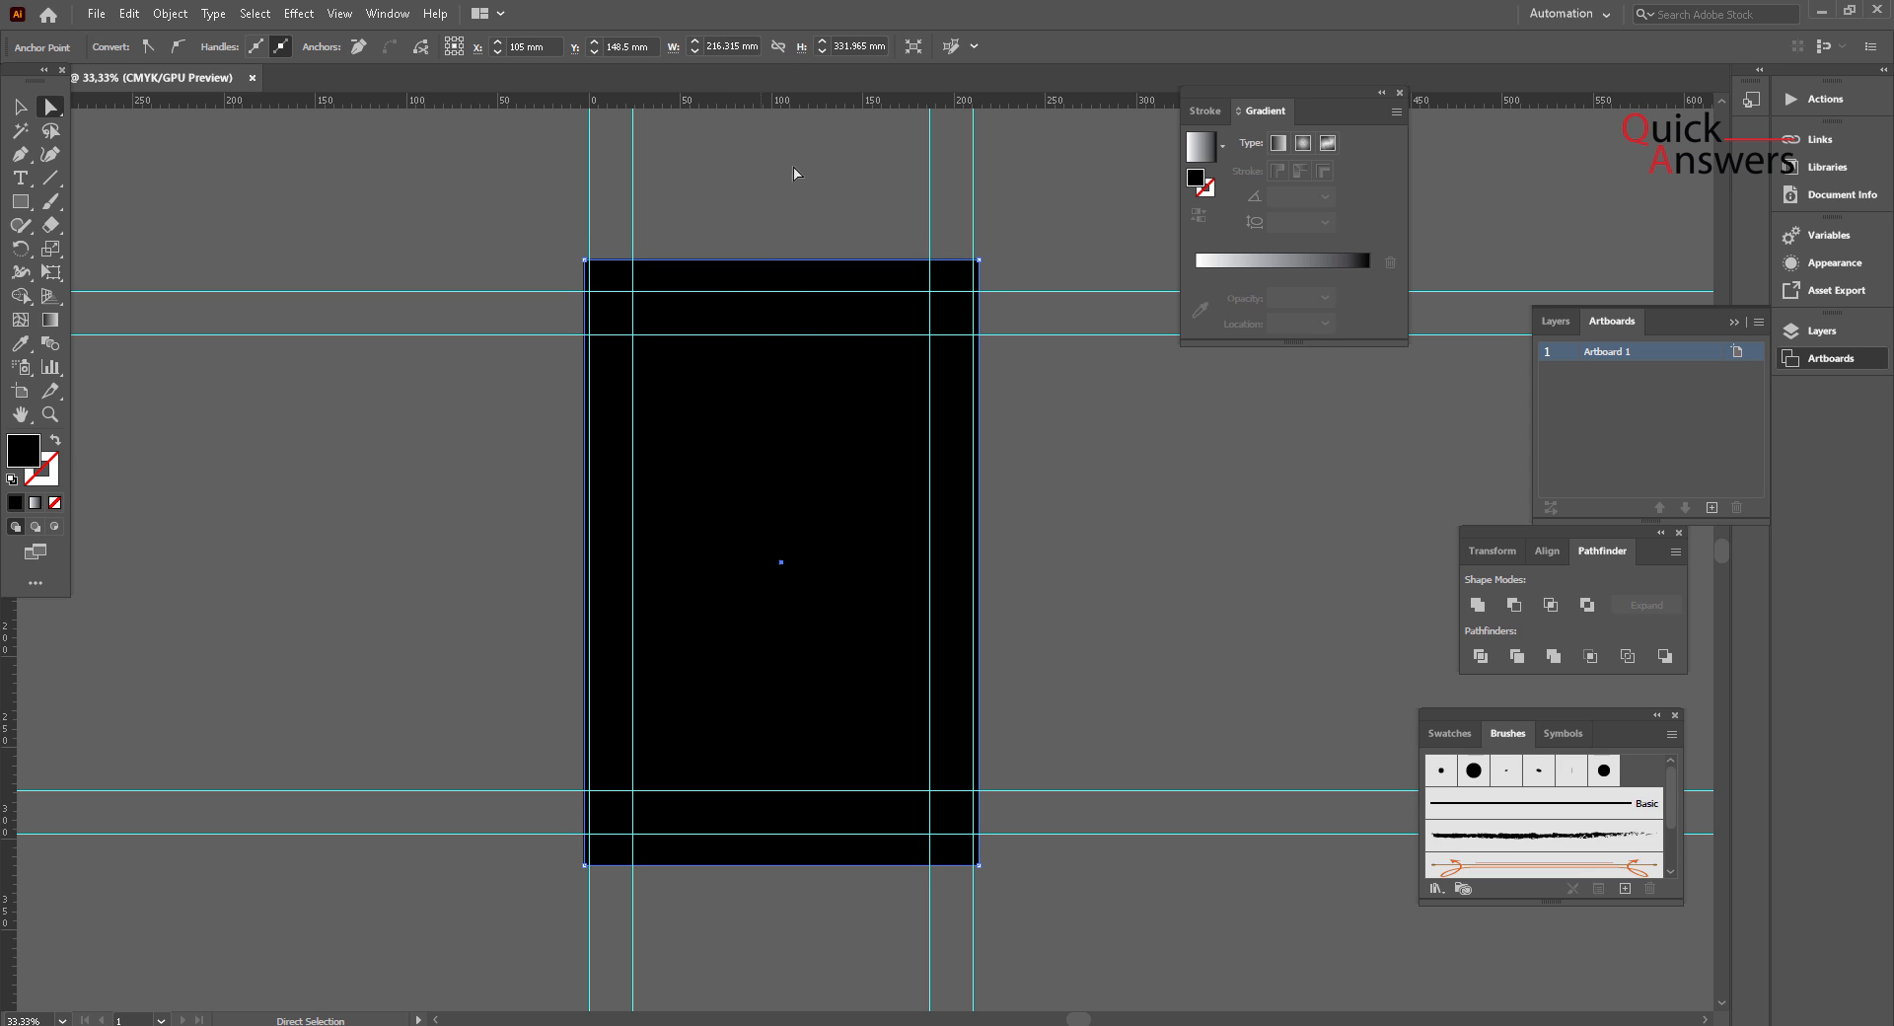
left_click(20, 106)
left_click(772, 239)
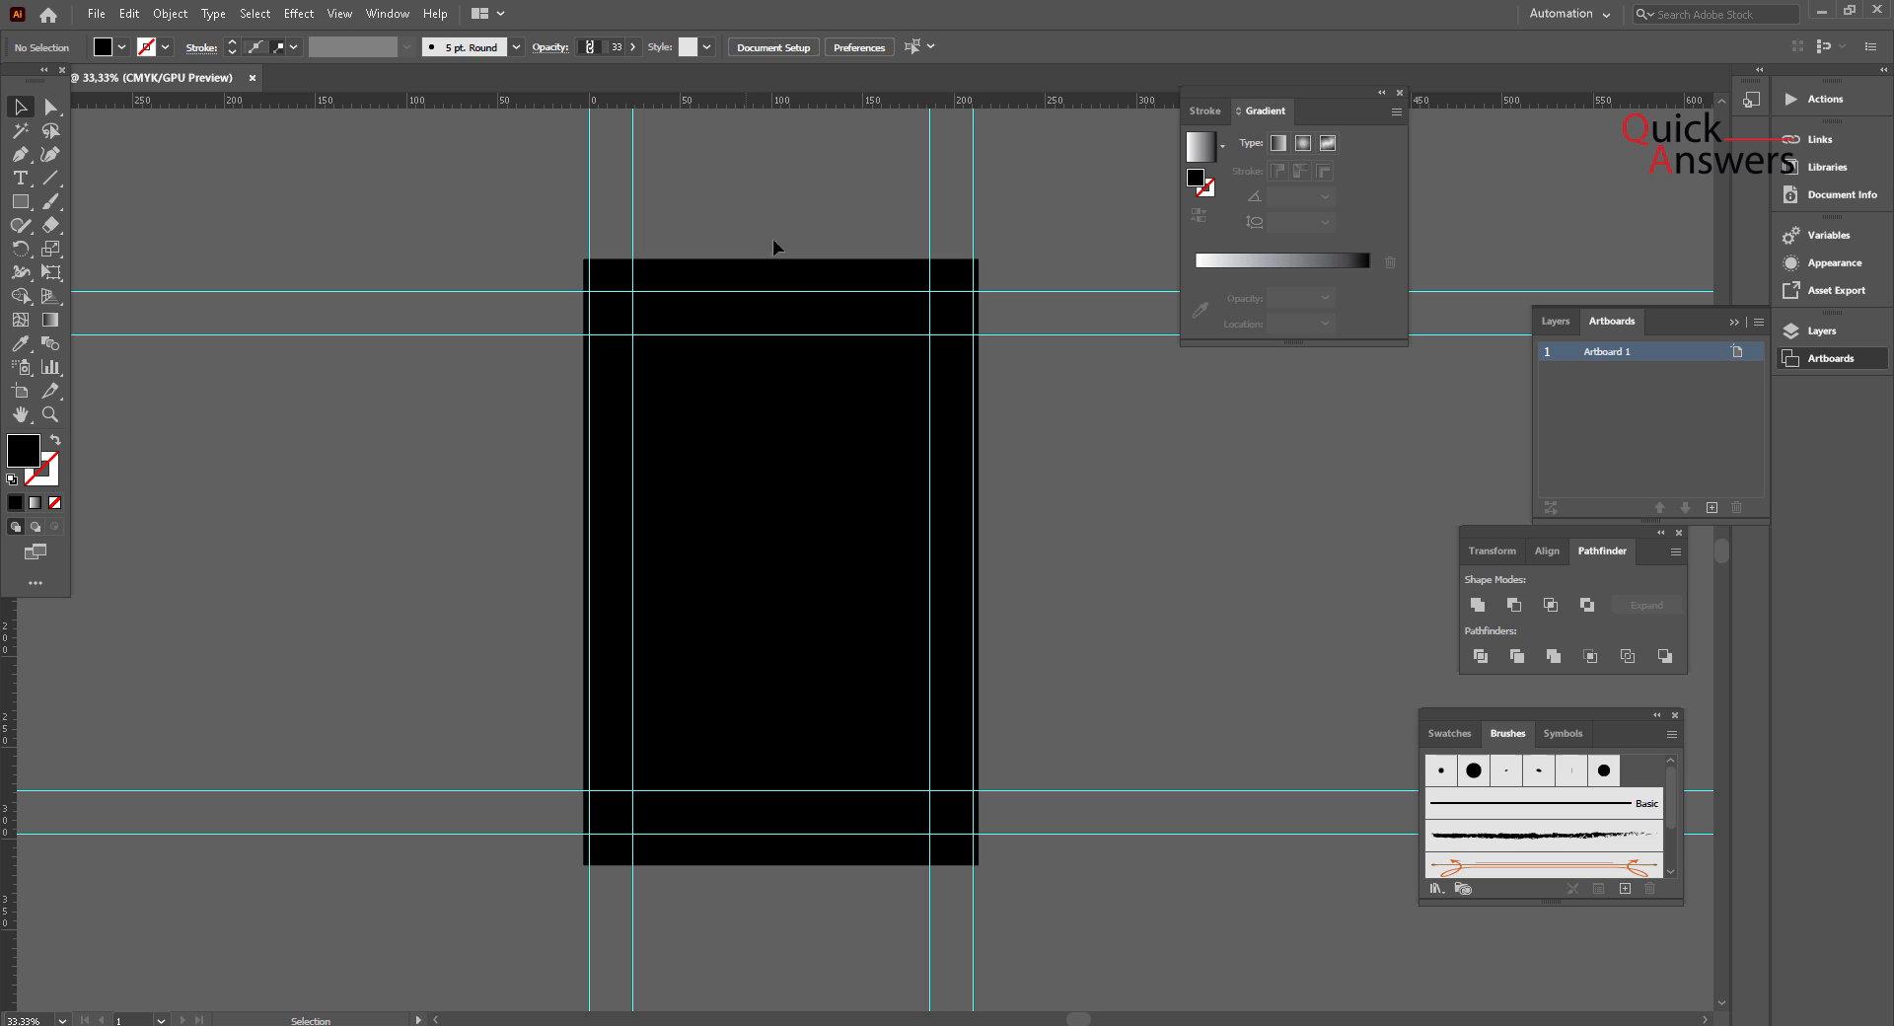
Step: Align the black rectangle to the artboard's top edge, its bottom edge, and finally its vertical center
left_click(804, 279)
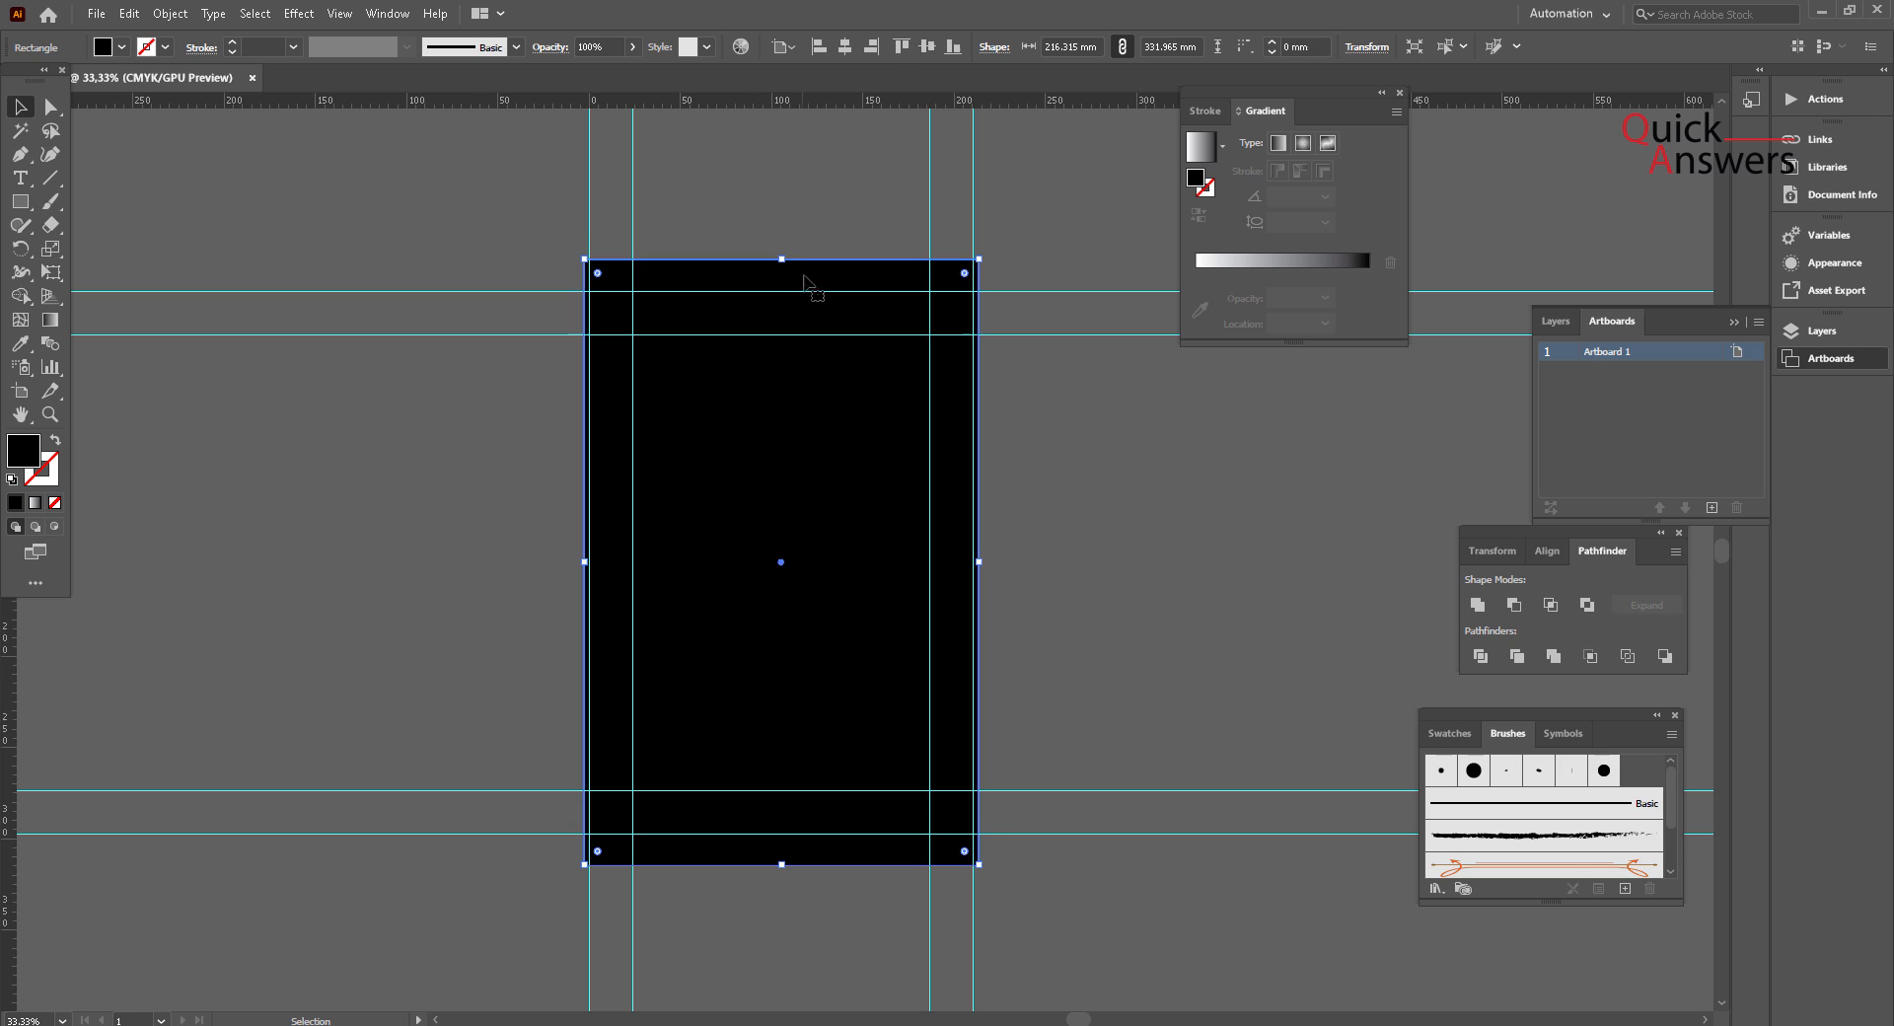
left_click(902, 46)
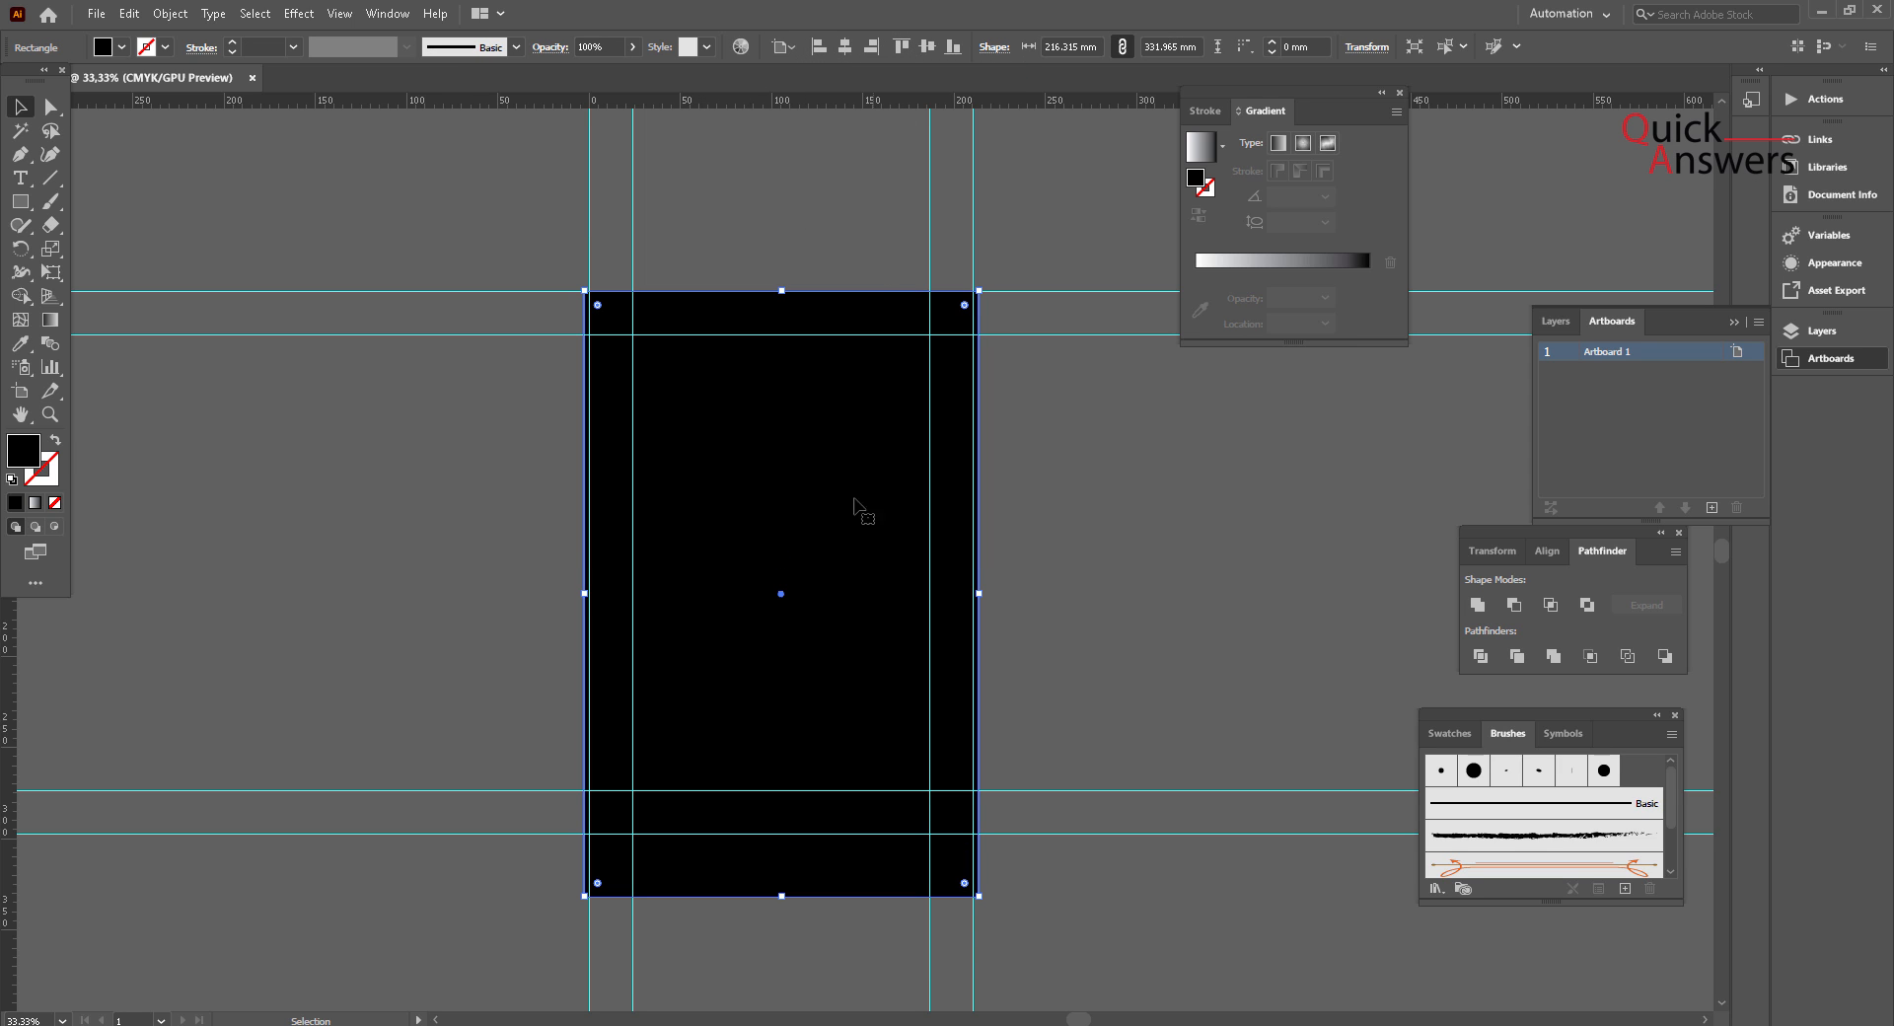
left_click(830, 925)
left_click(744, 878)
left_click(953, 47)
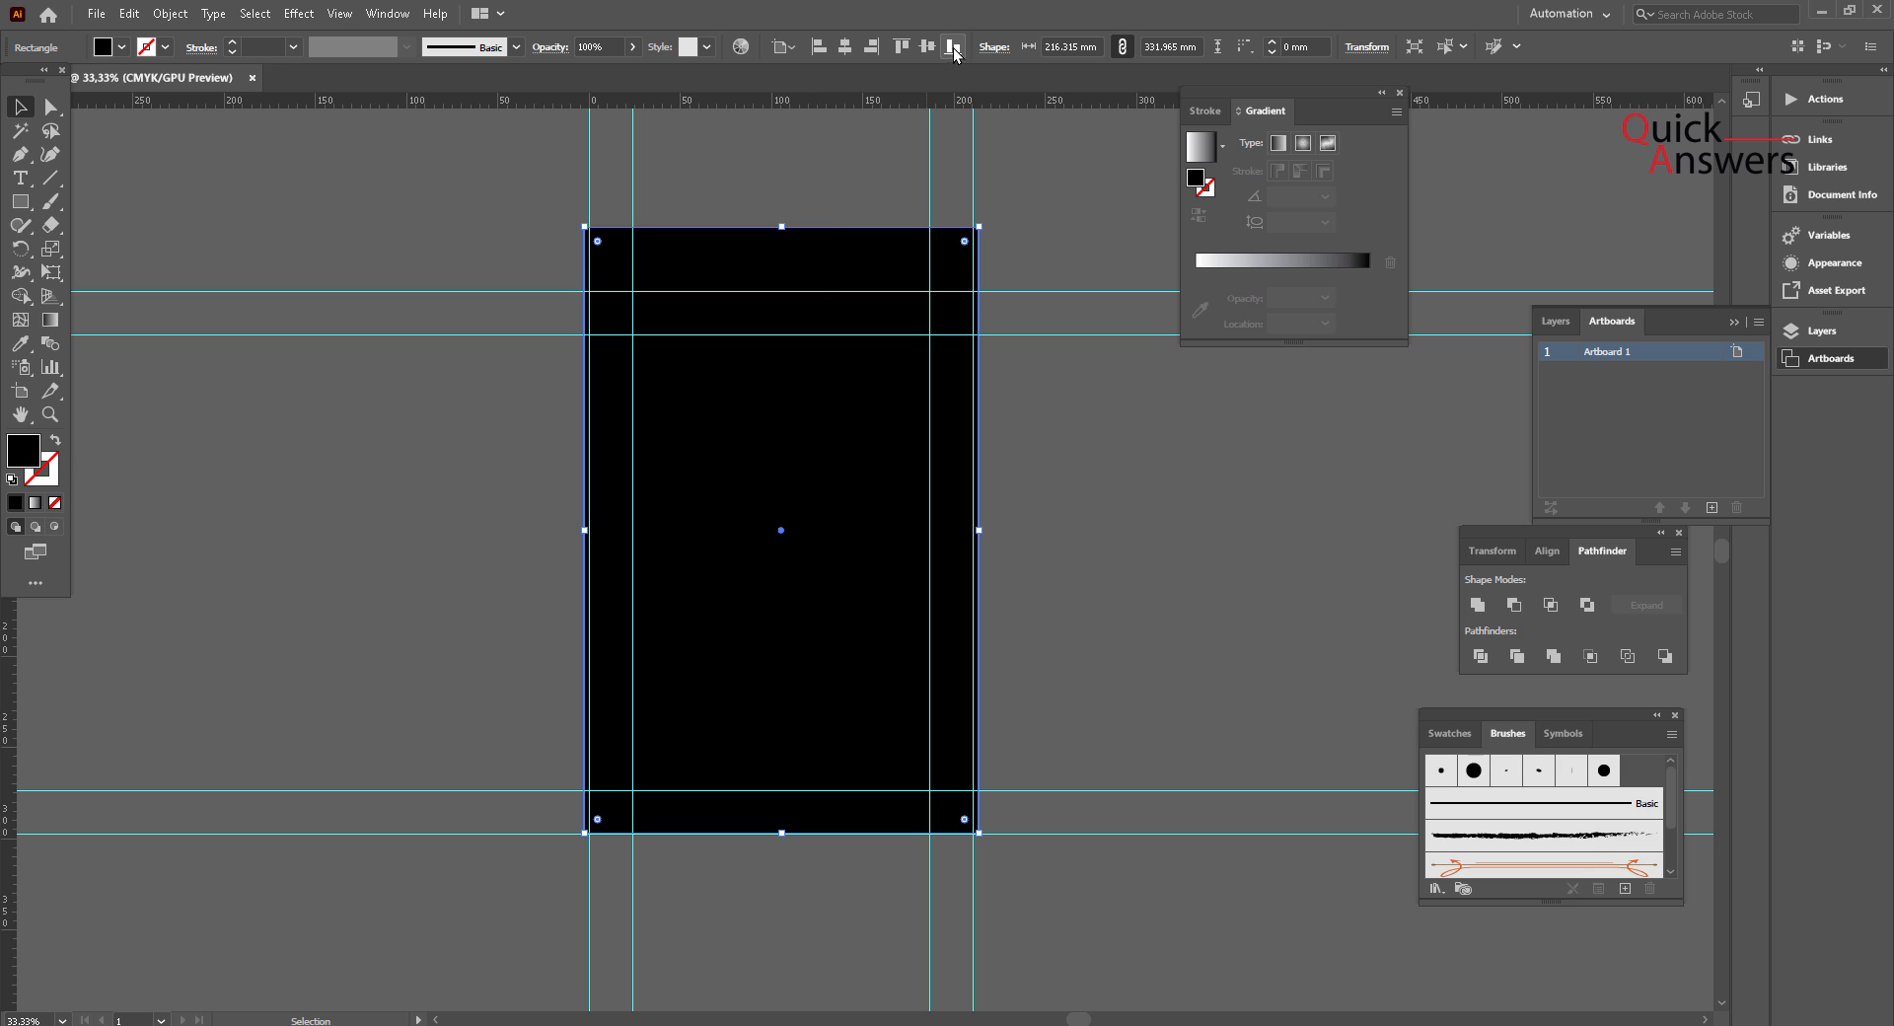
left_click(925, 47)
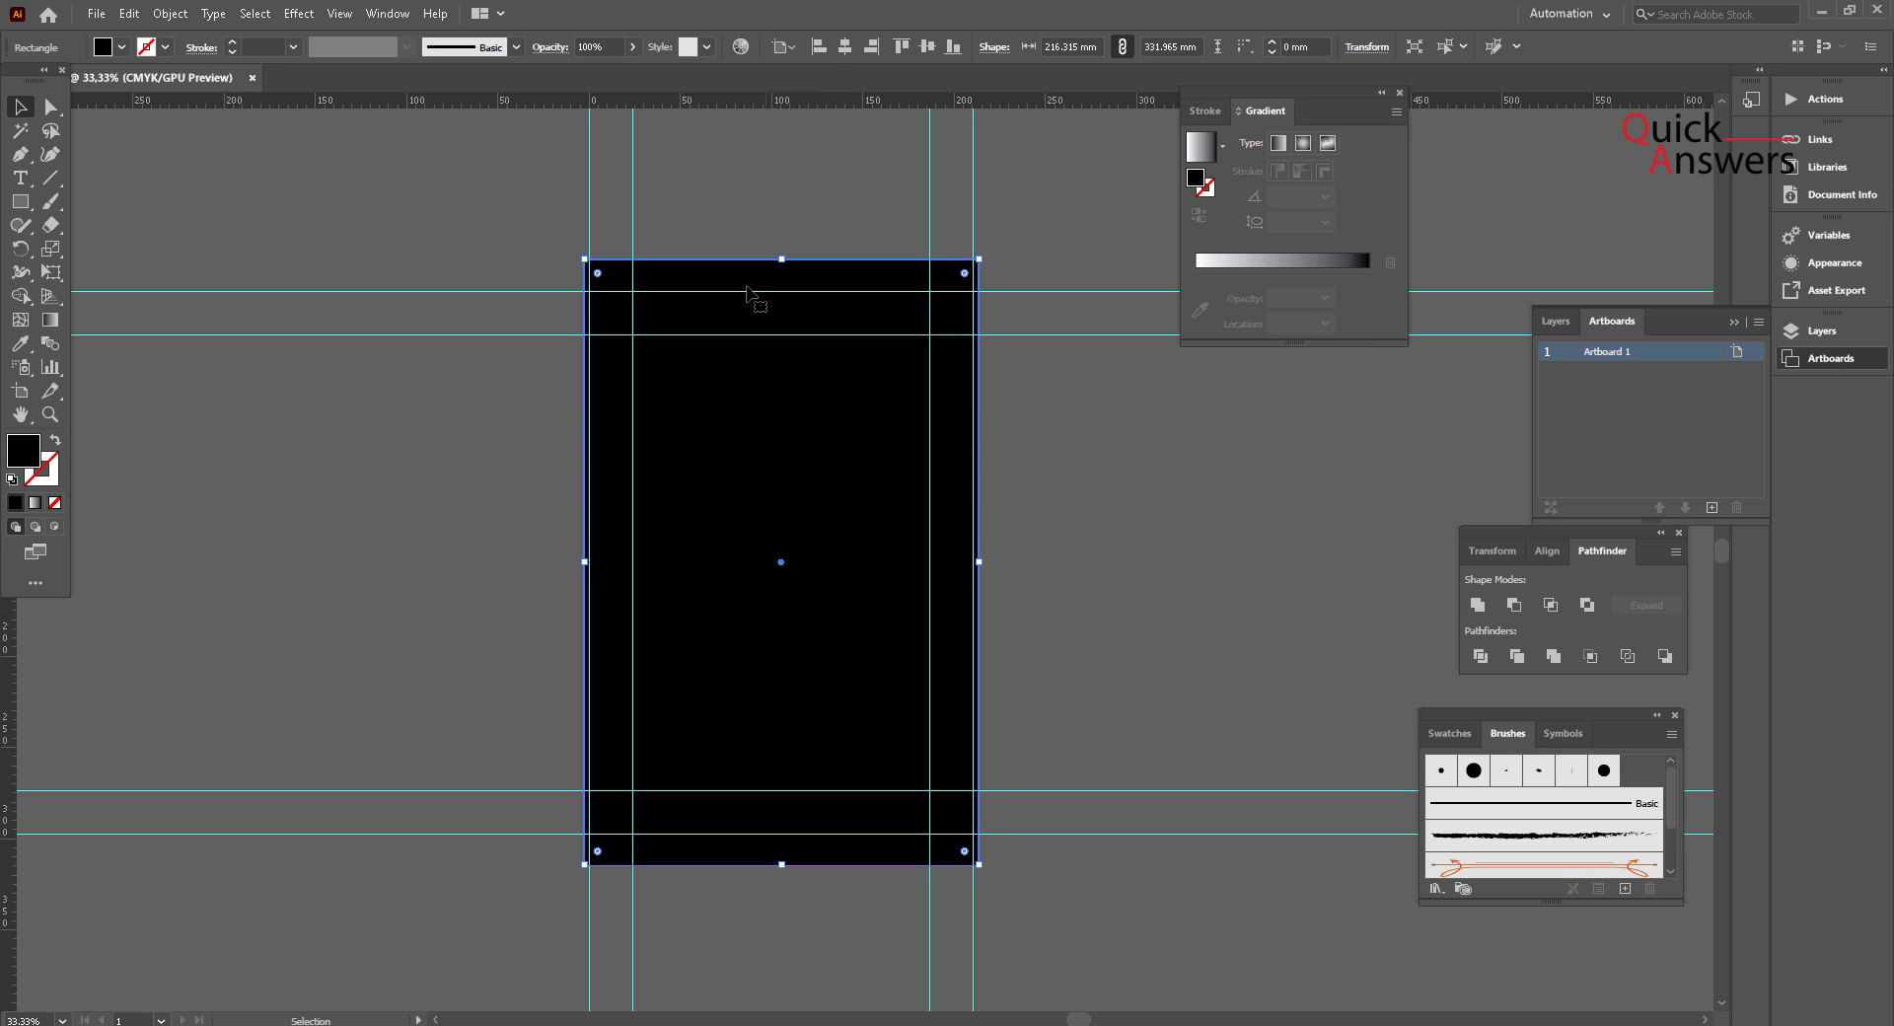
Step: Select the black rectangle near its upper edge with Direct Selection and show the Align panel
scroll(747, 293, "up", 2)
left_click(50, 105)
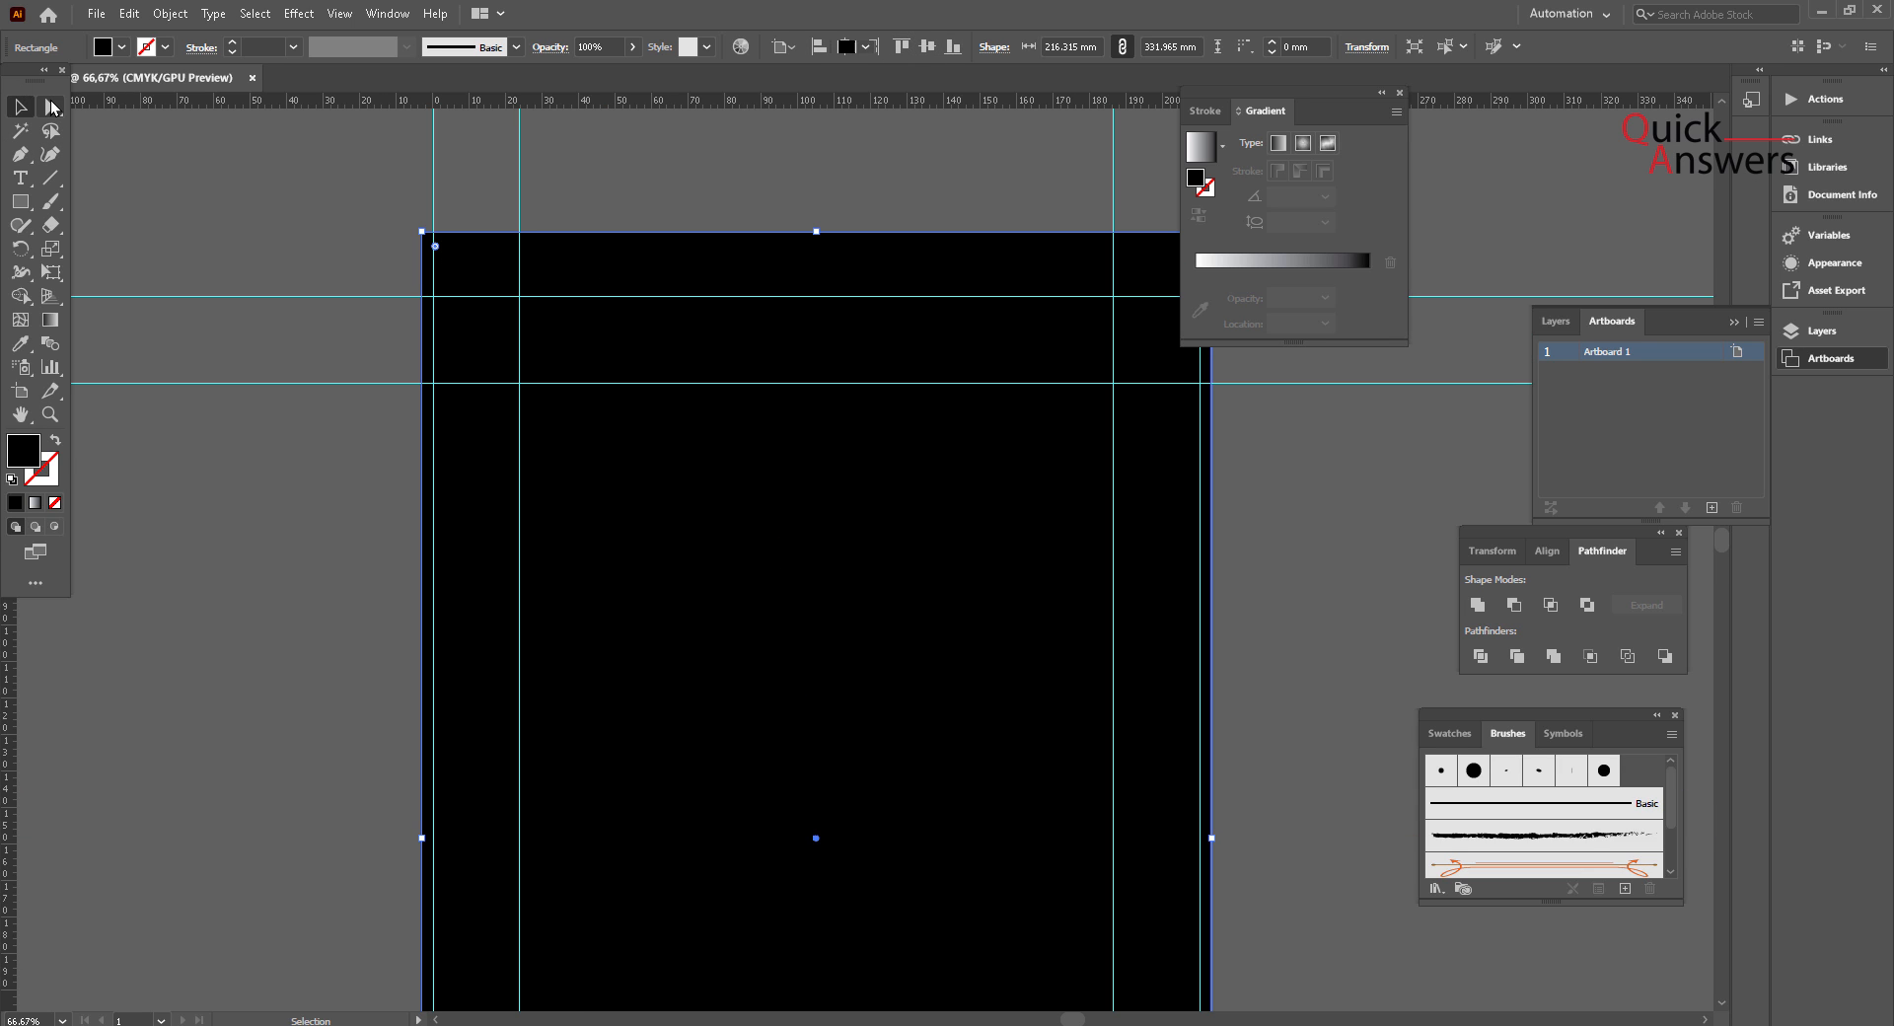
left_click(756, 272)
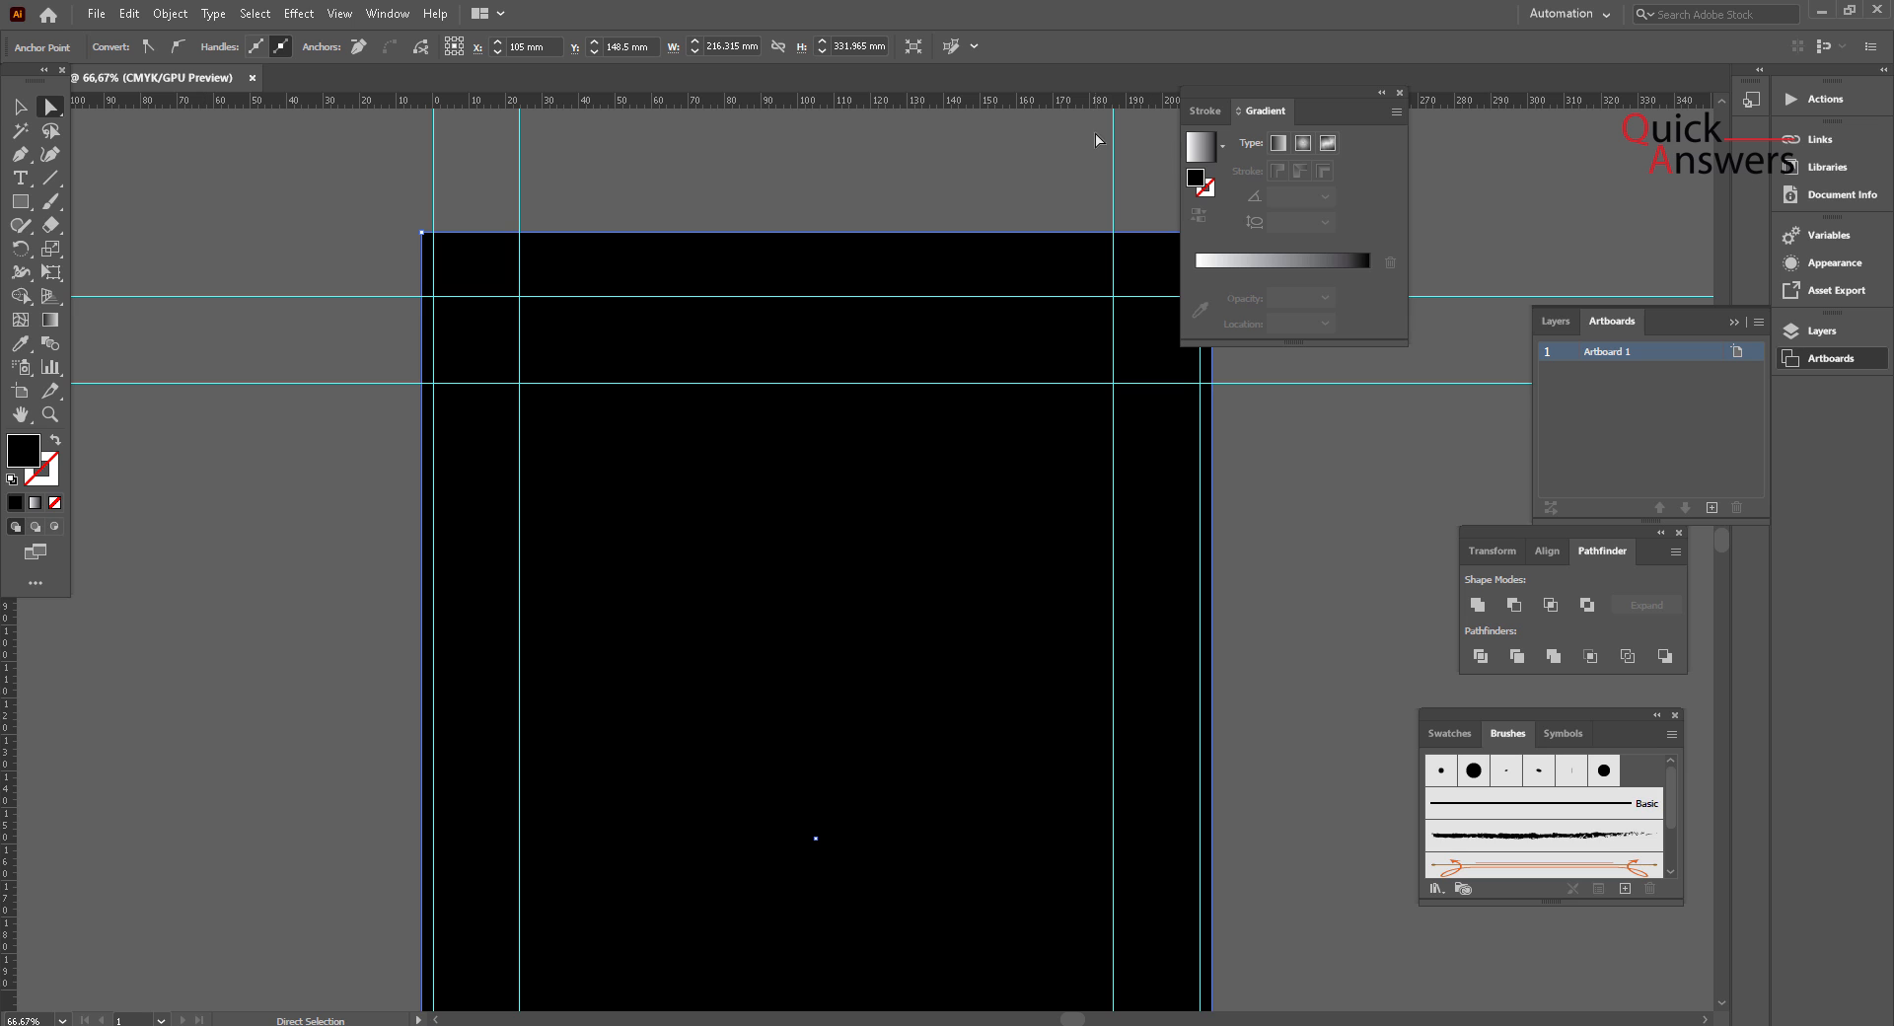
left_click(388, 14)
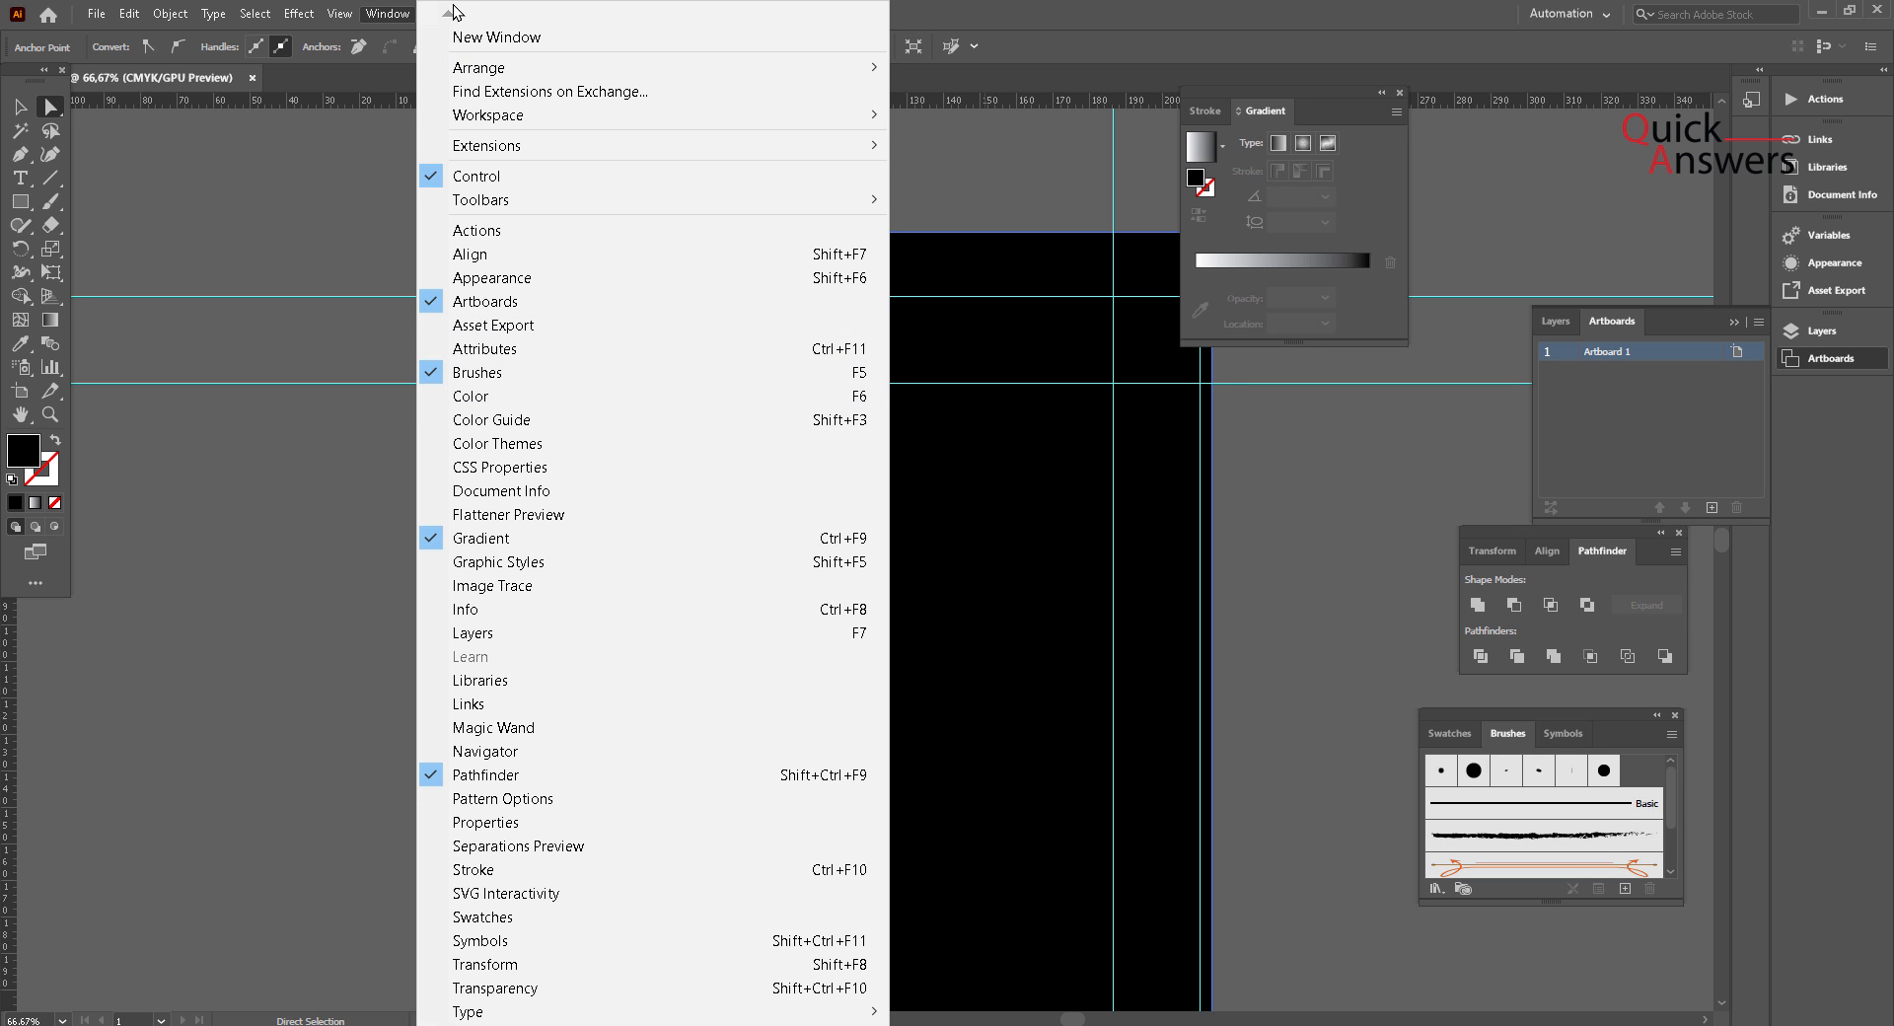
left_click(980, 75)
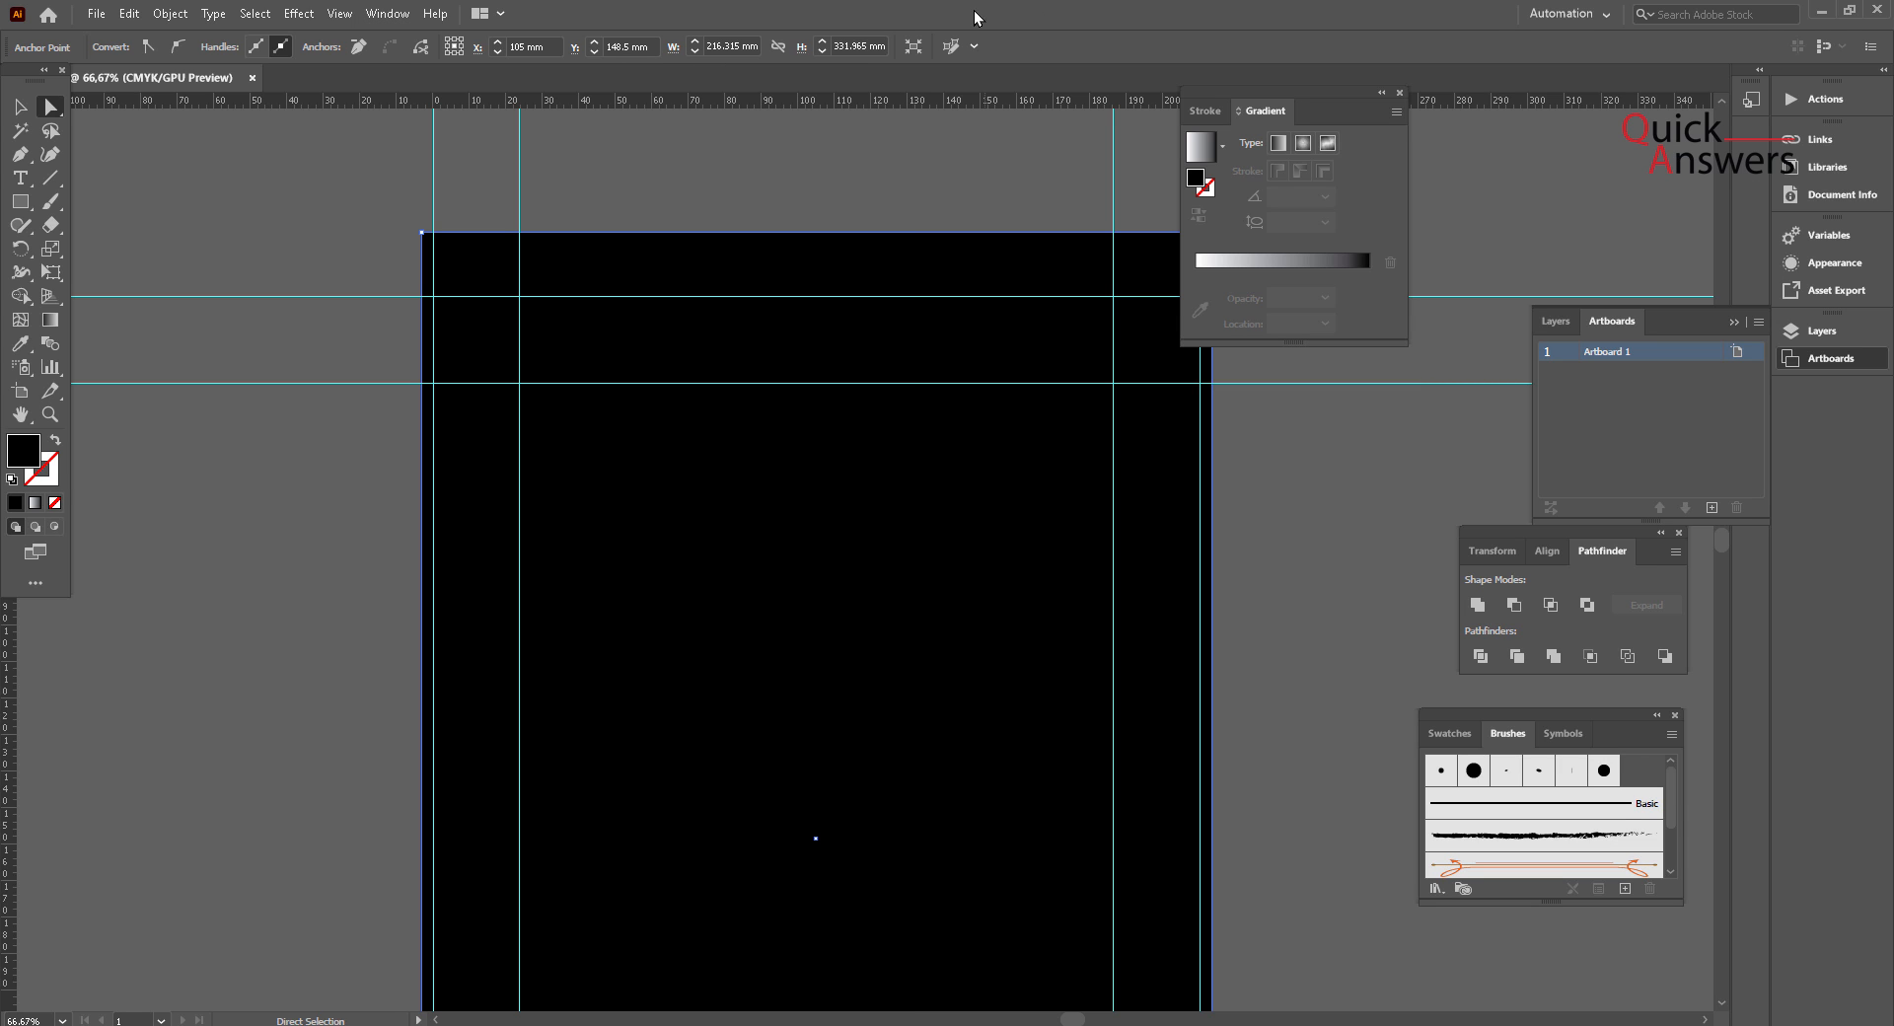
left_click(405, 16)
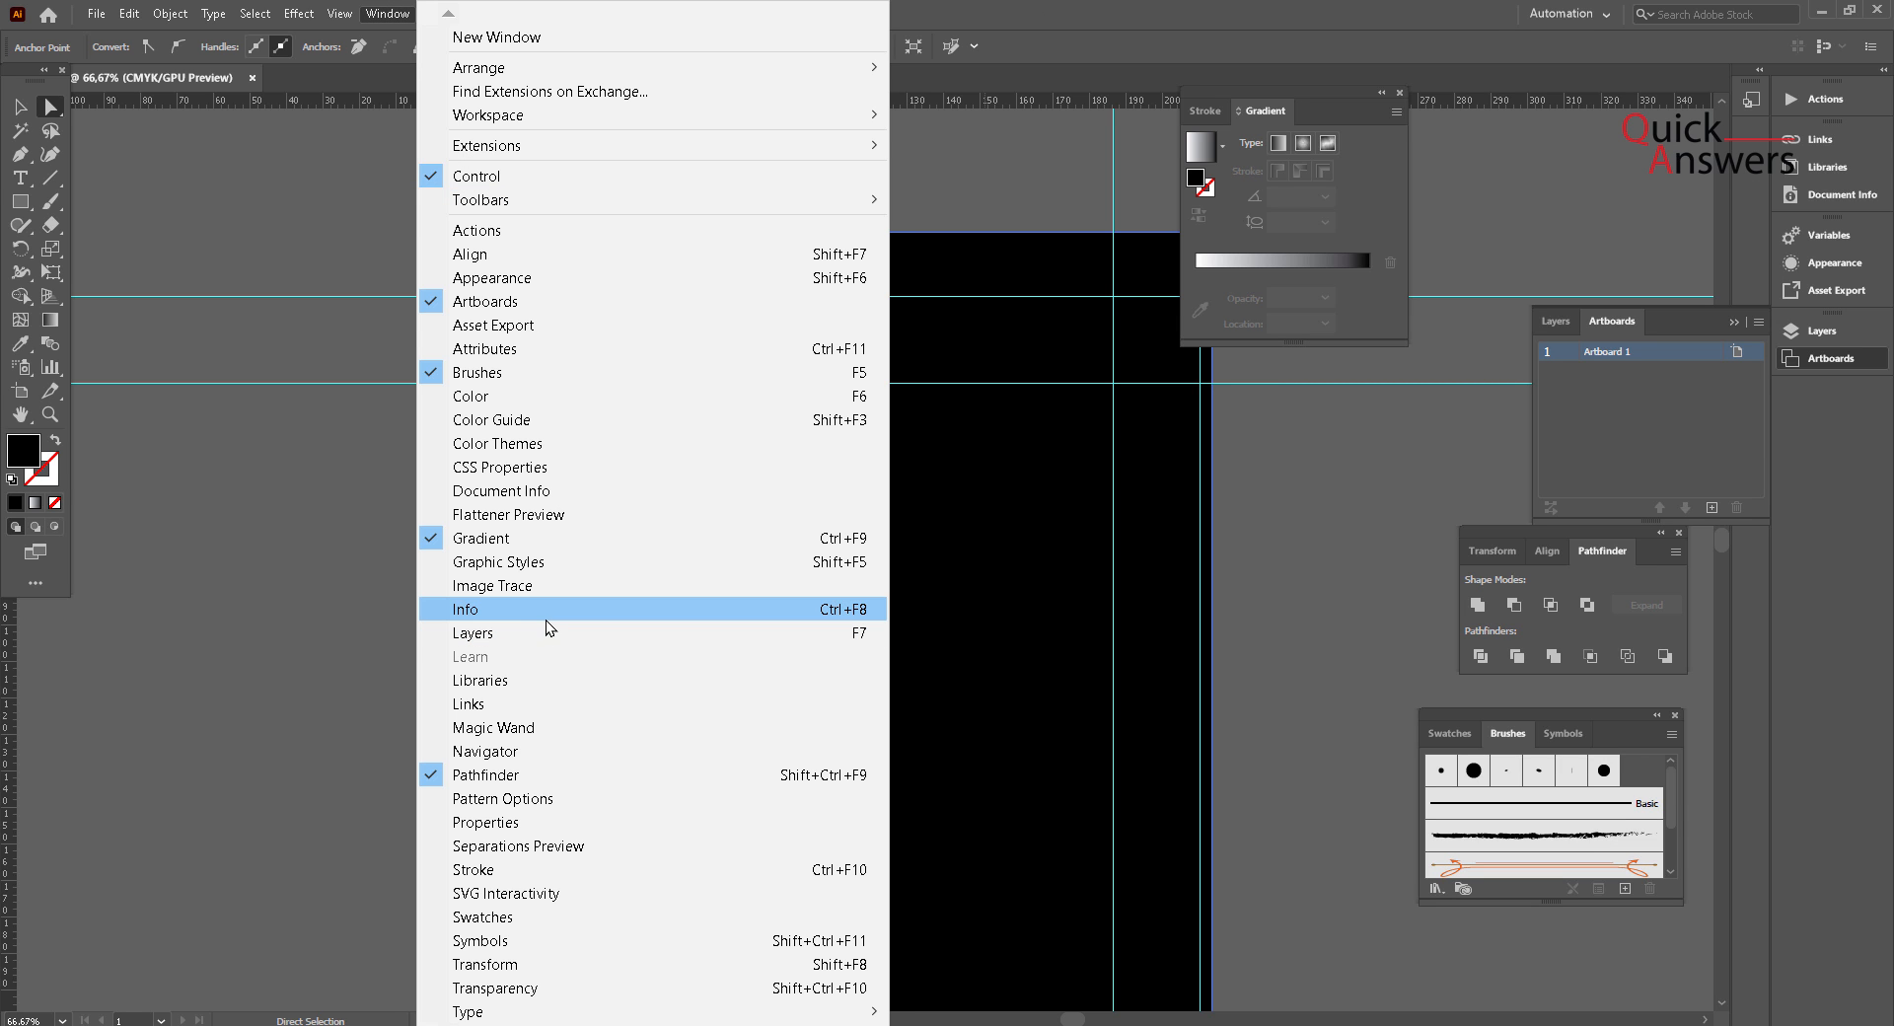
left_click(596, 260)
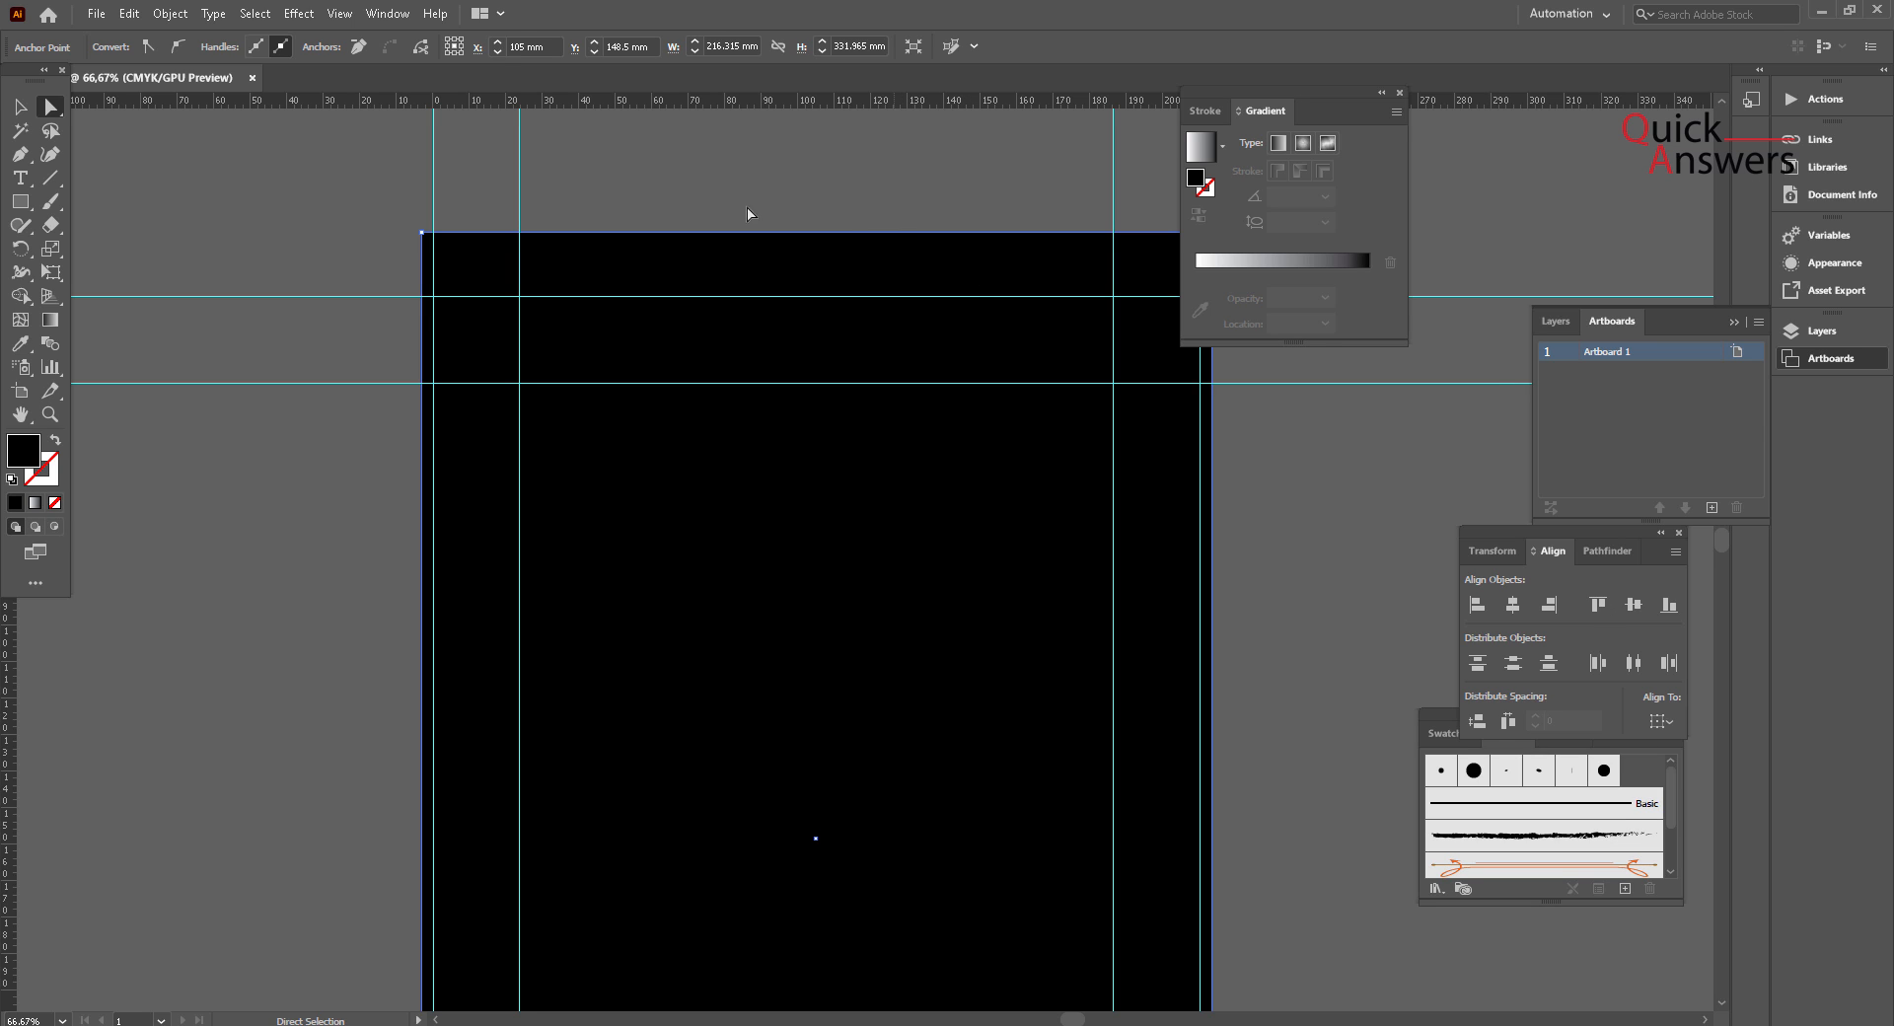
left_click(148, 136)
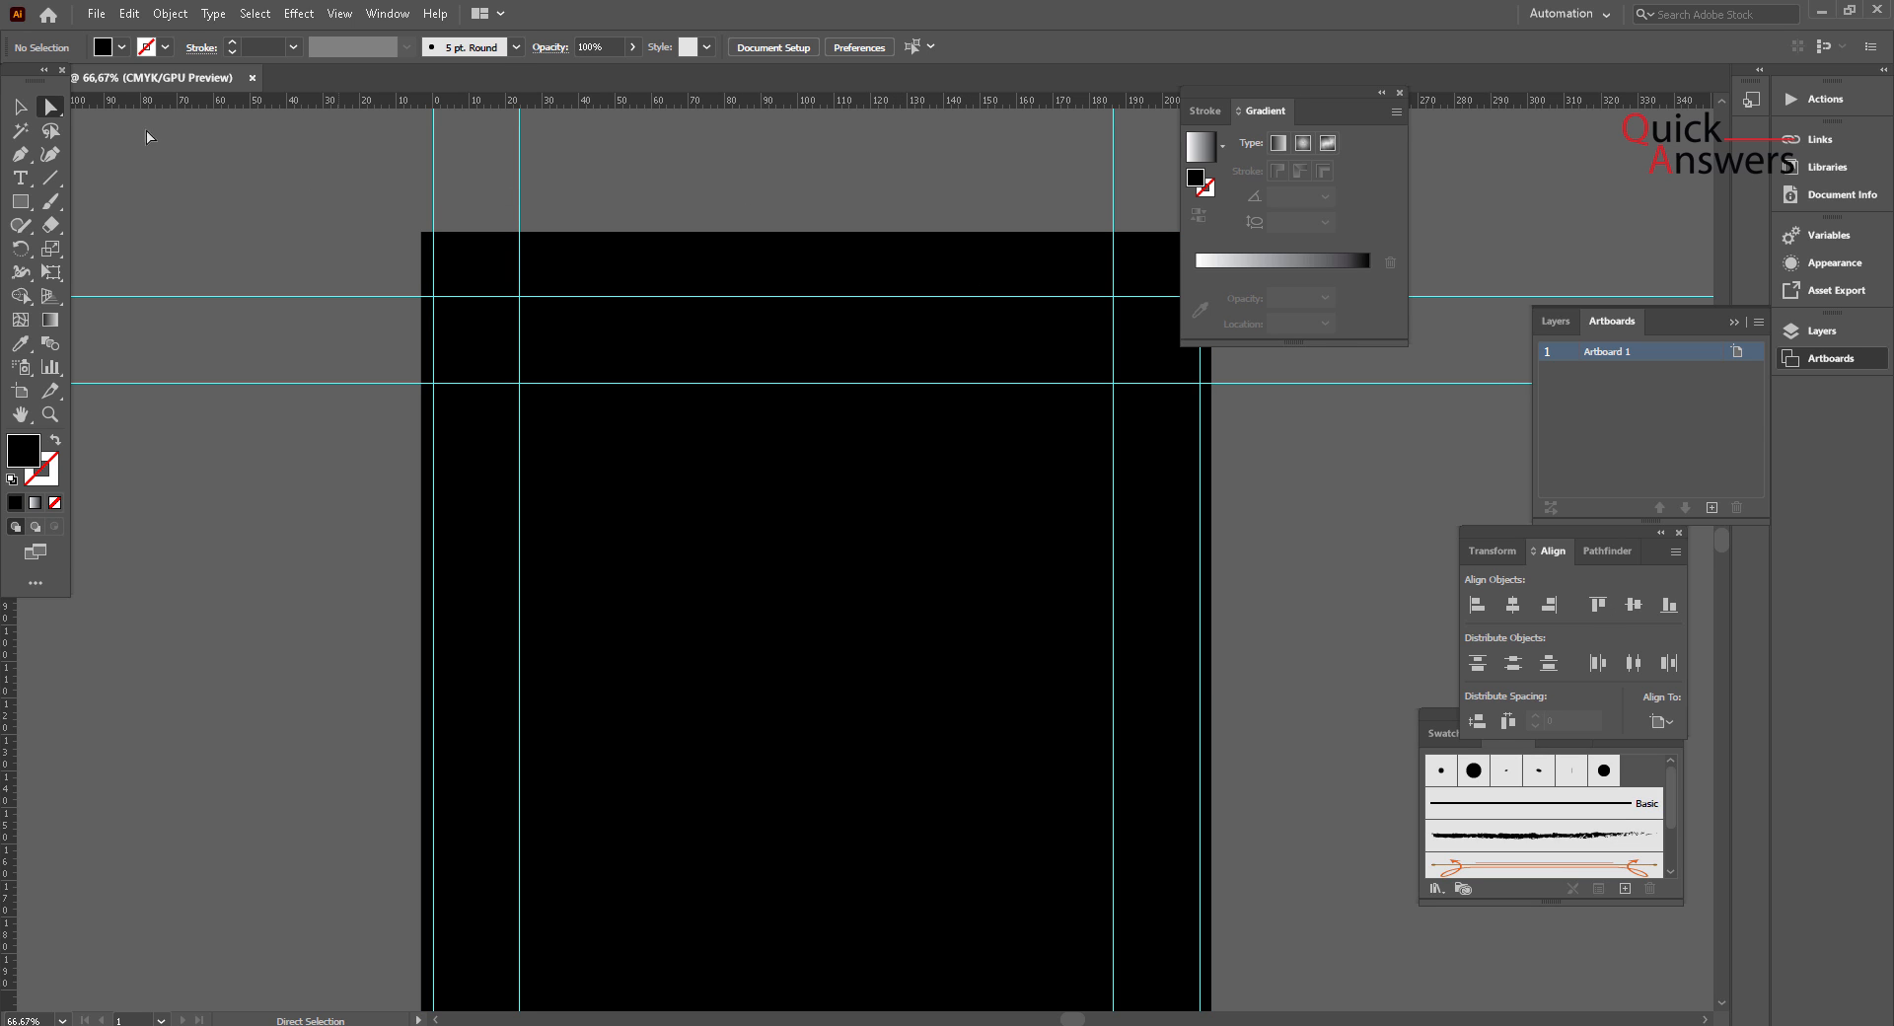
left_click(20, 106)
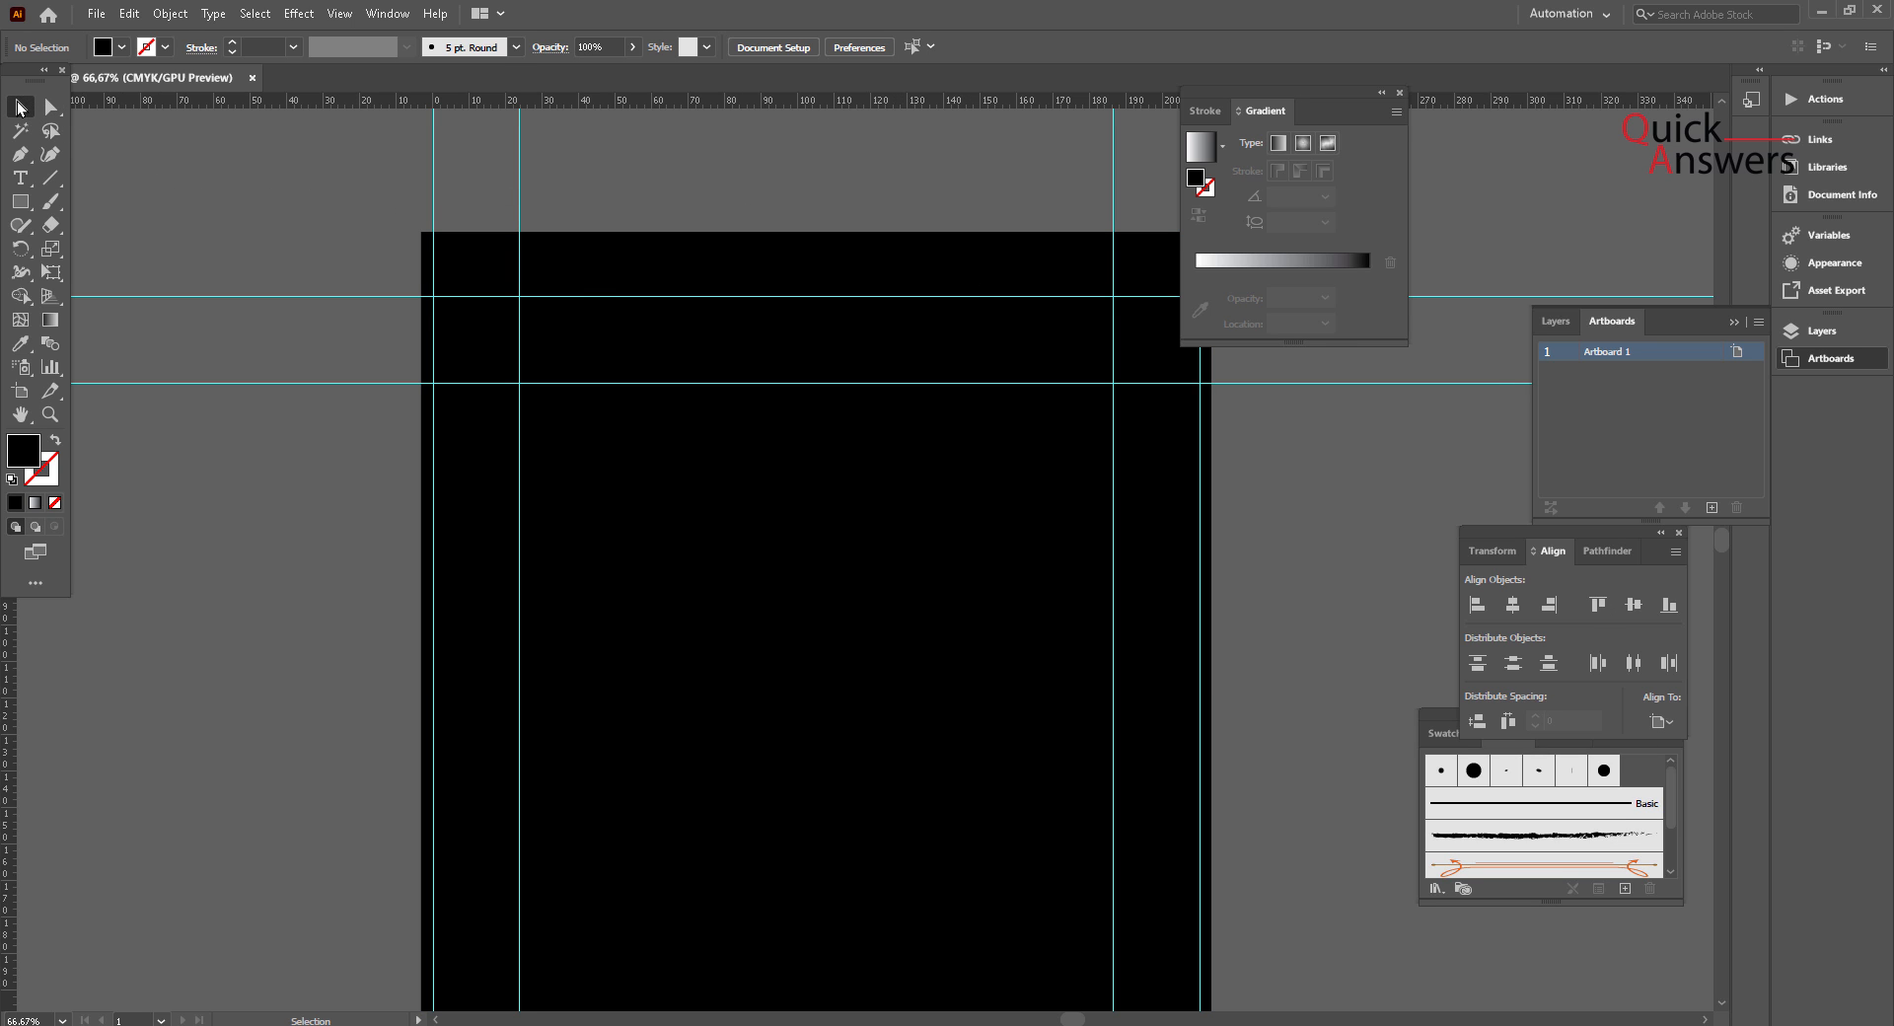
double_click(726, 260)
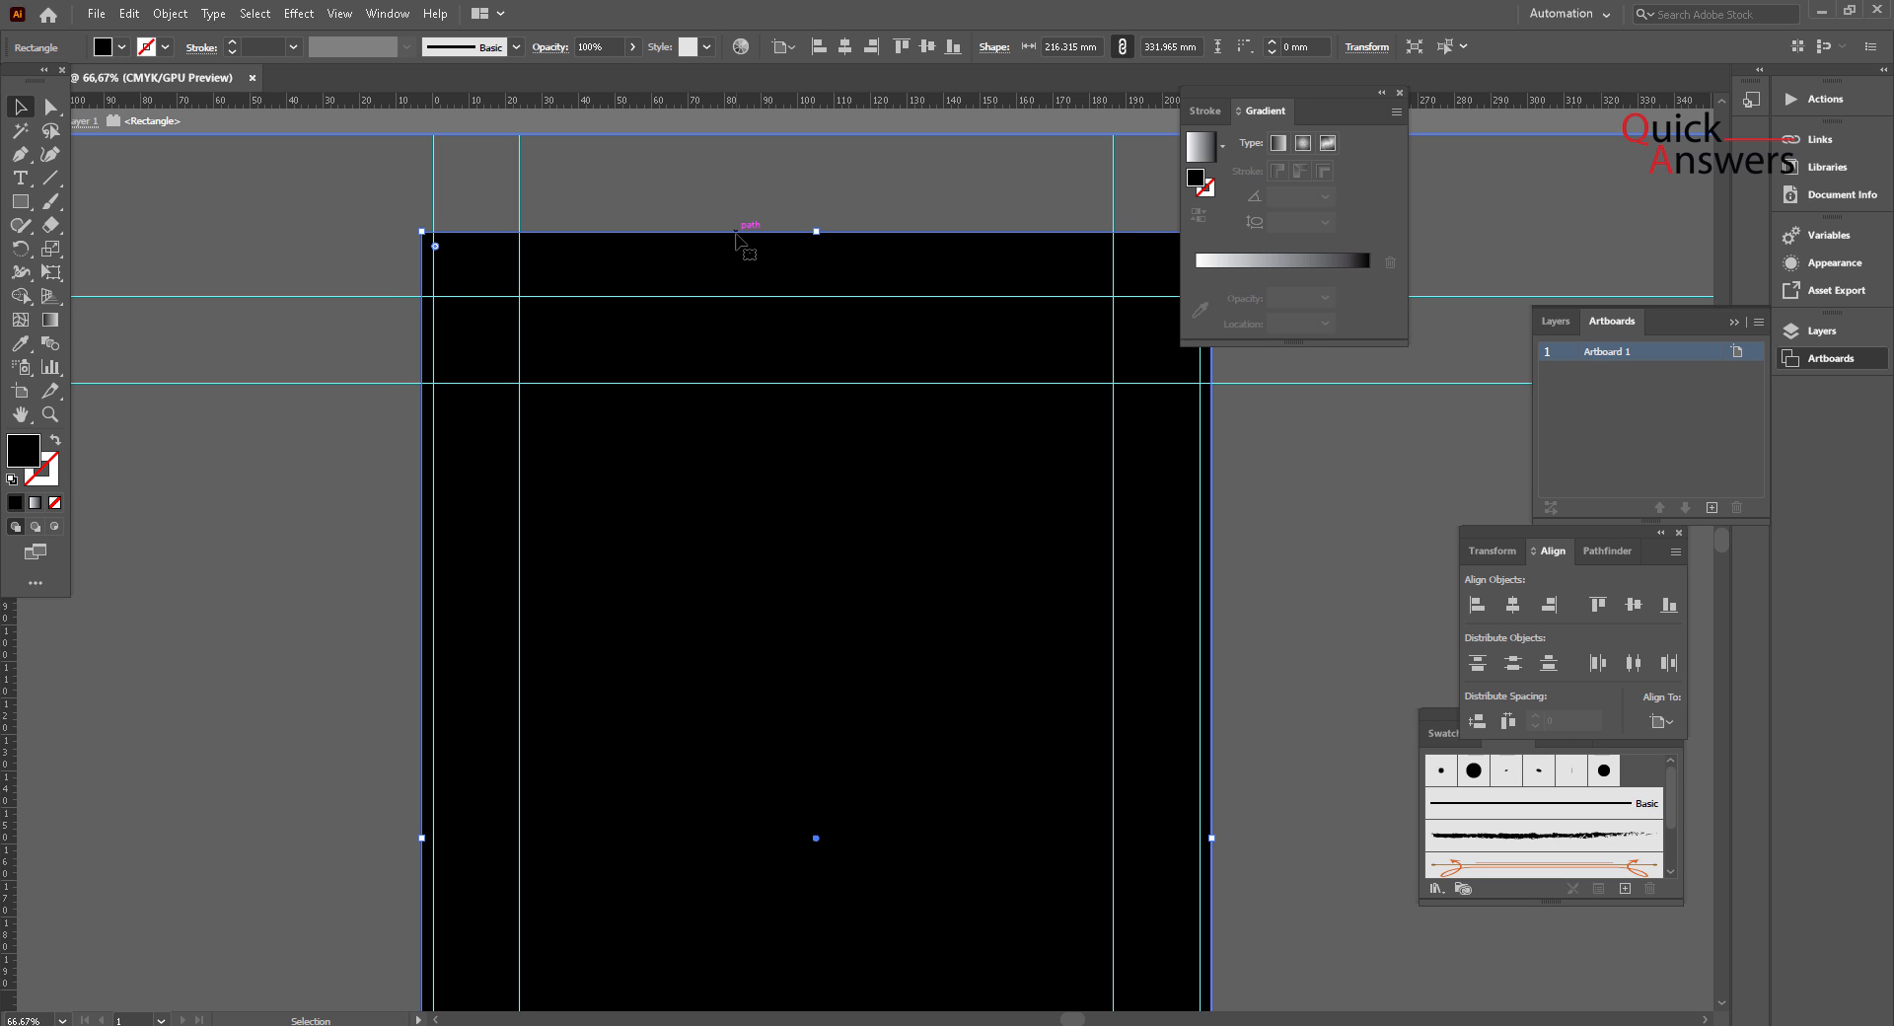
left_click(50, 107)
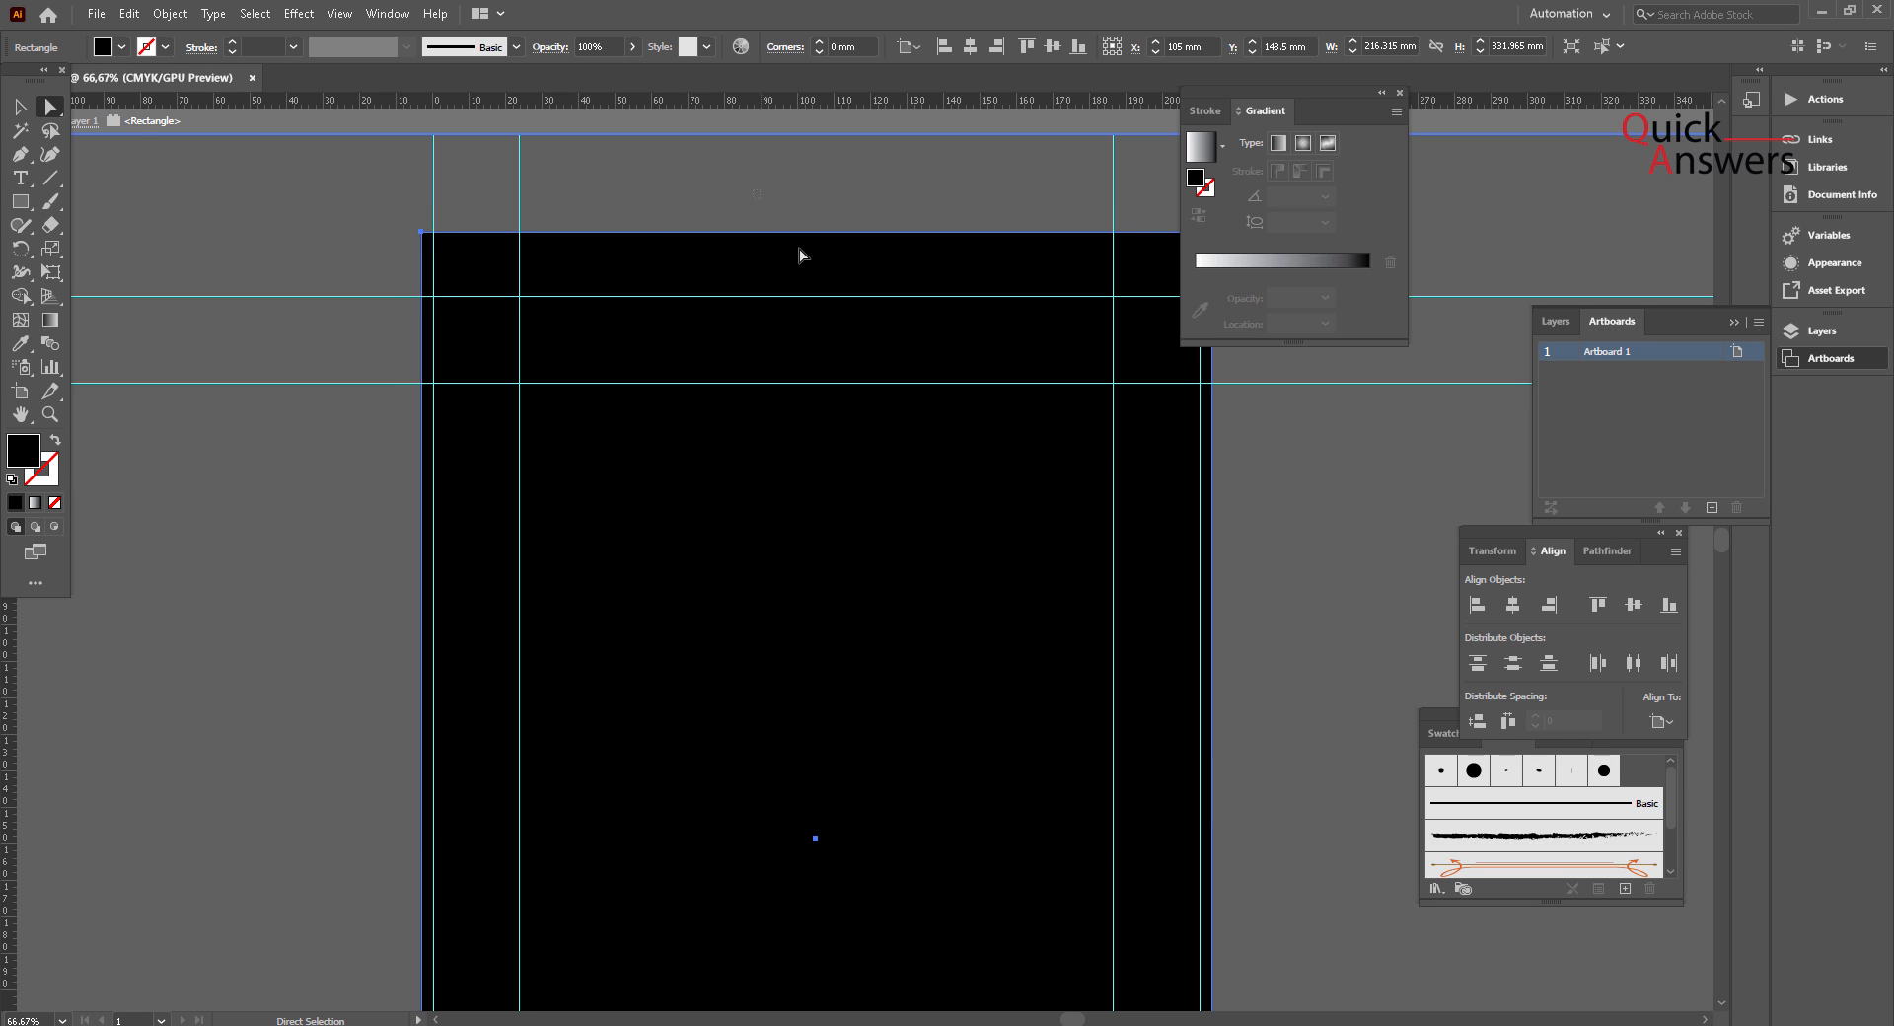
left_click_drag(799, 254, 834, 271)
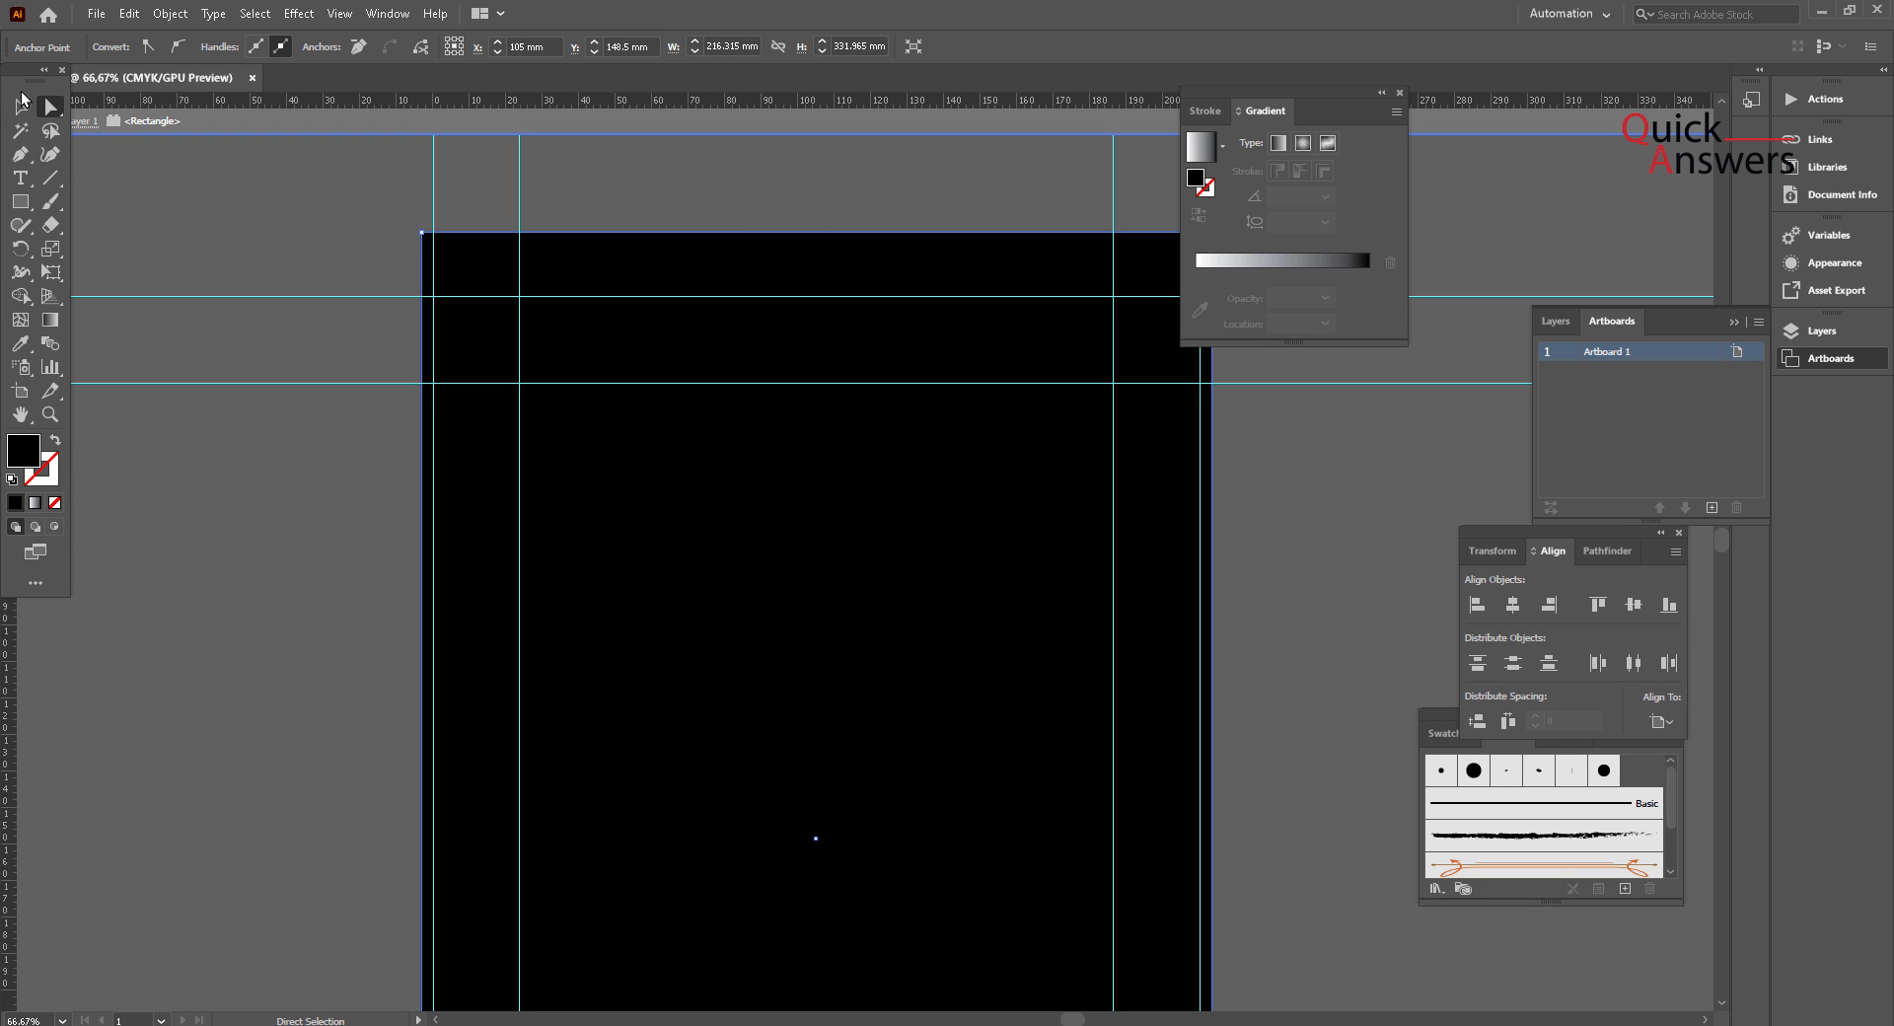
left_click(877, 199)
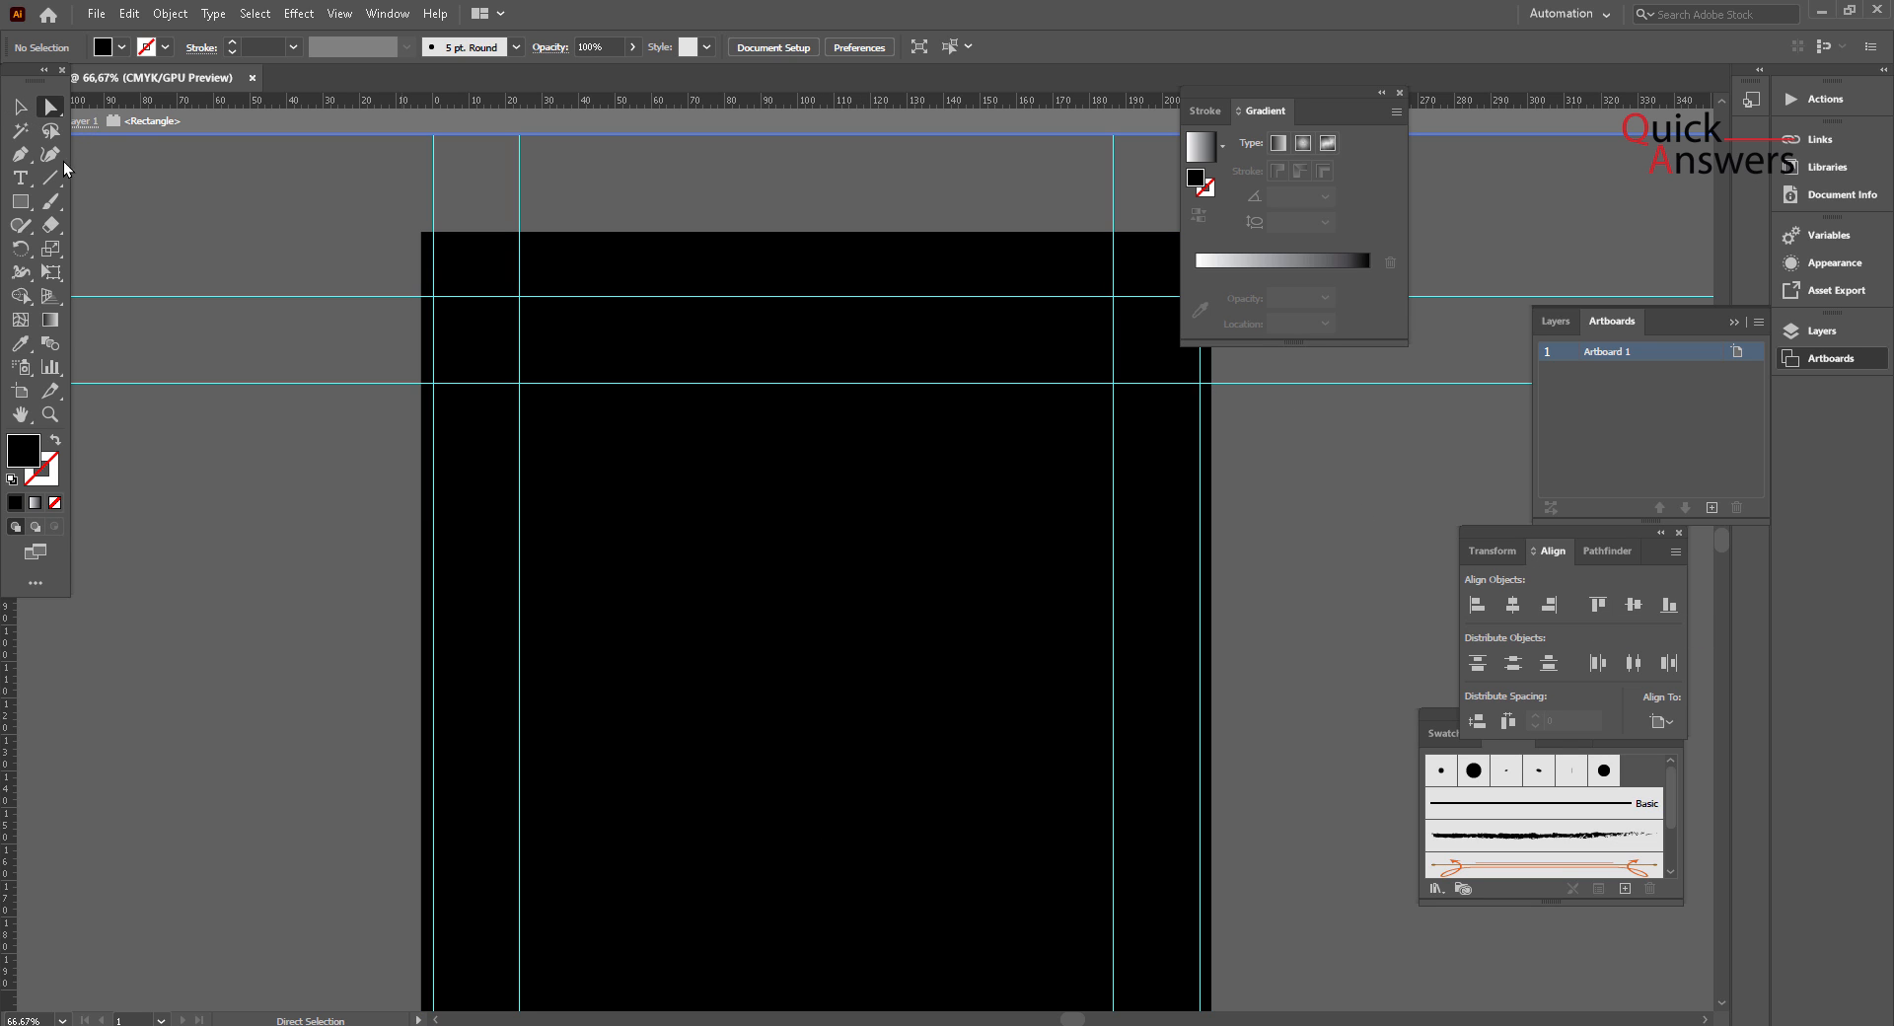
left_click(20, 106)
left_click(760, 592)
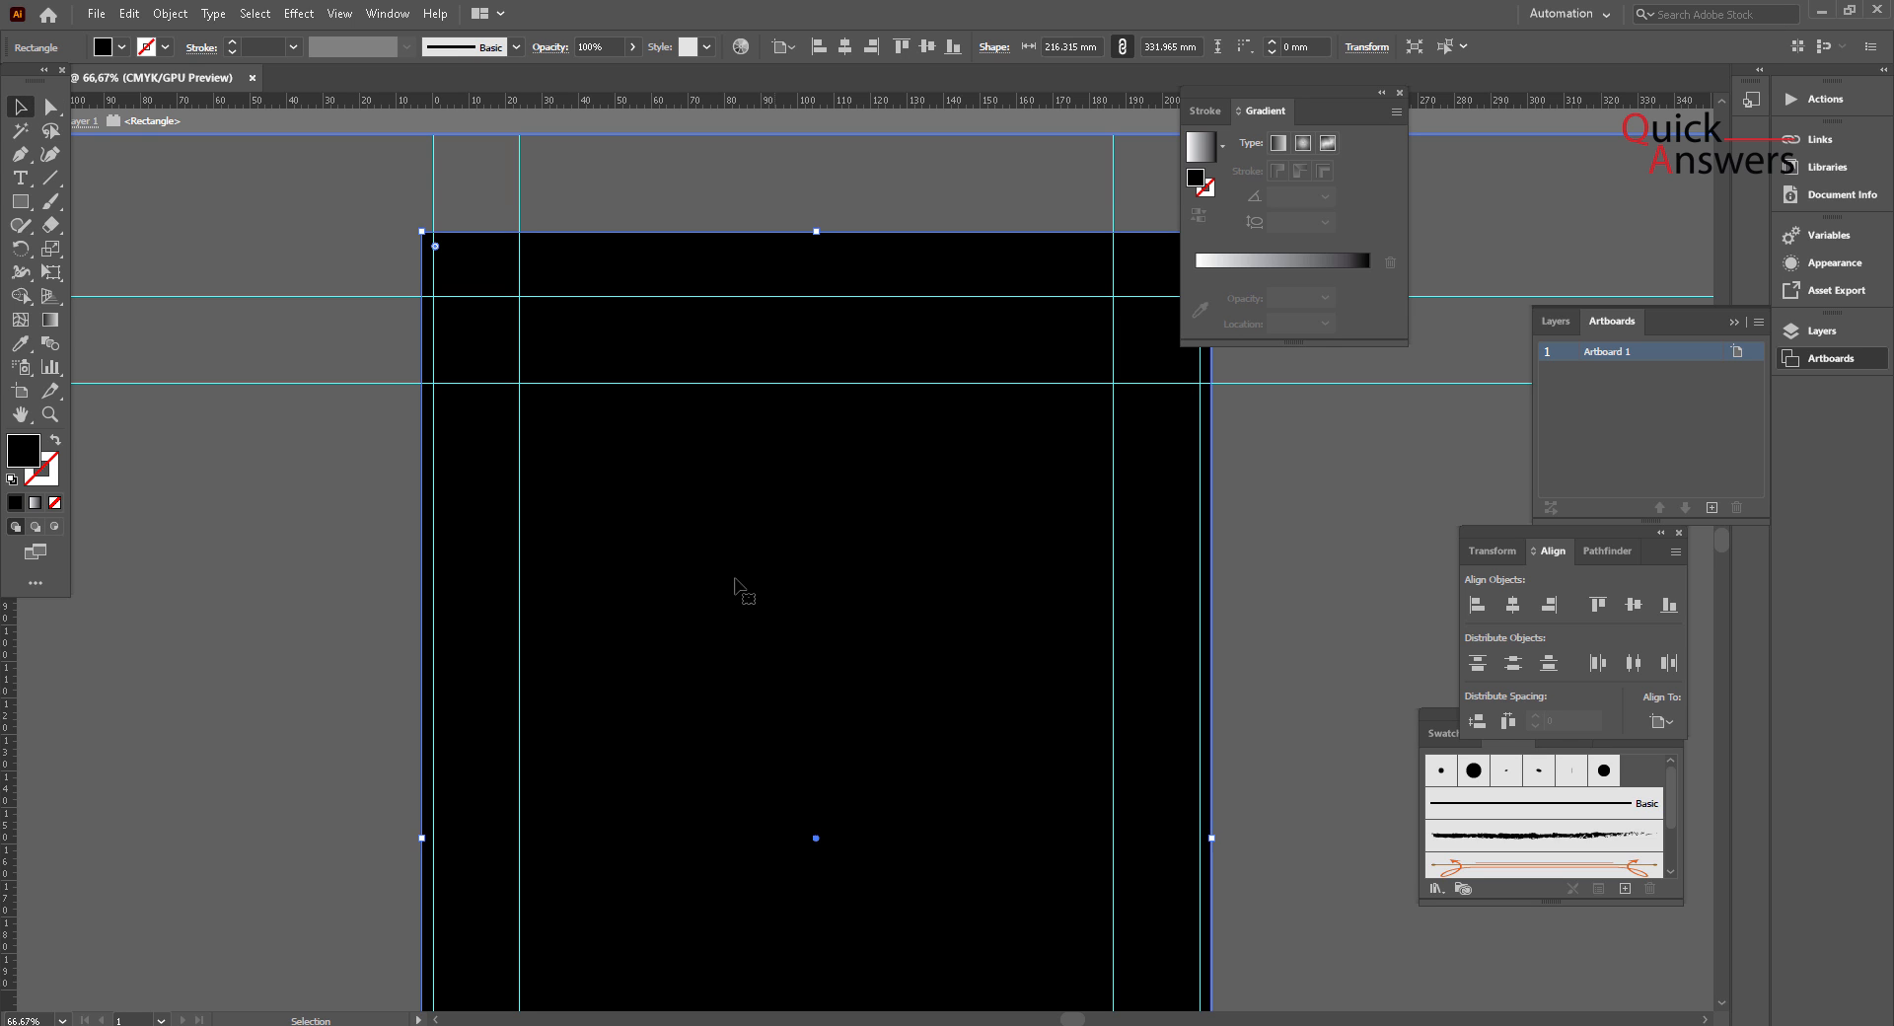
left_click(307, 568)
Step: Select the black rectangle and pull its upper edge to the artboard's top guide and its right edge to the 210 mm guide
left_click(784, 273)
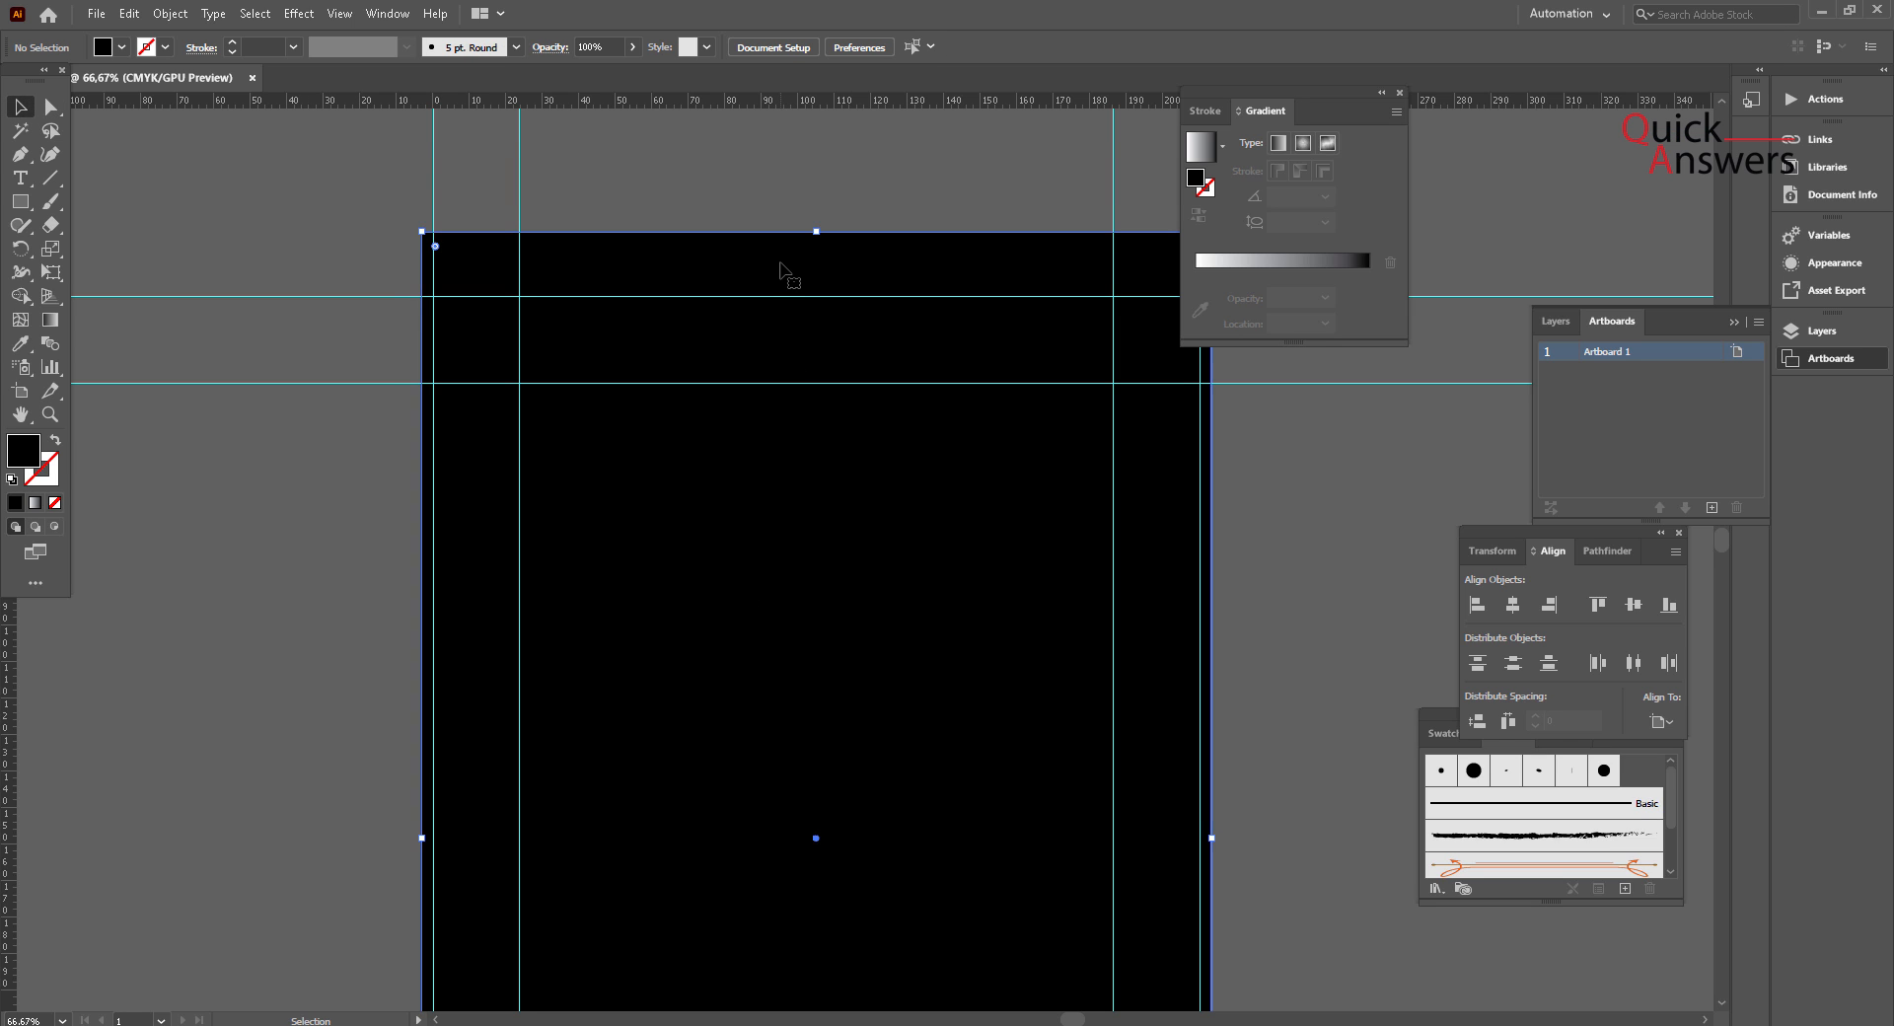
left_click_drag(816, 231, 844, 295)
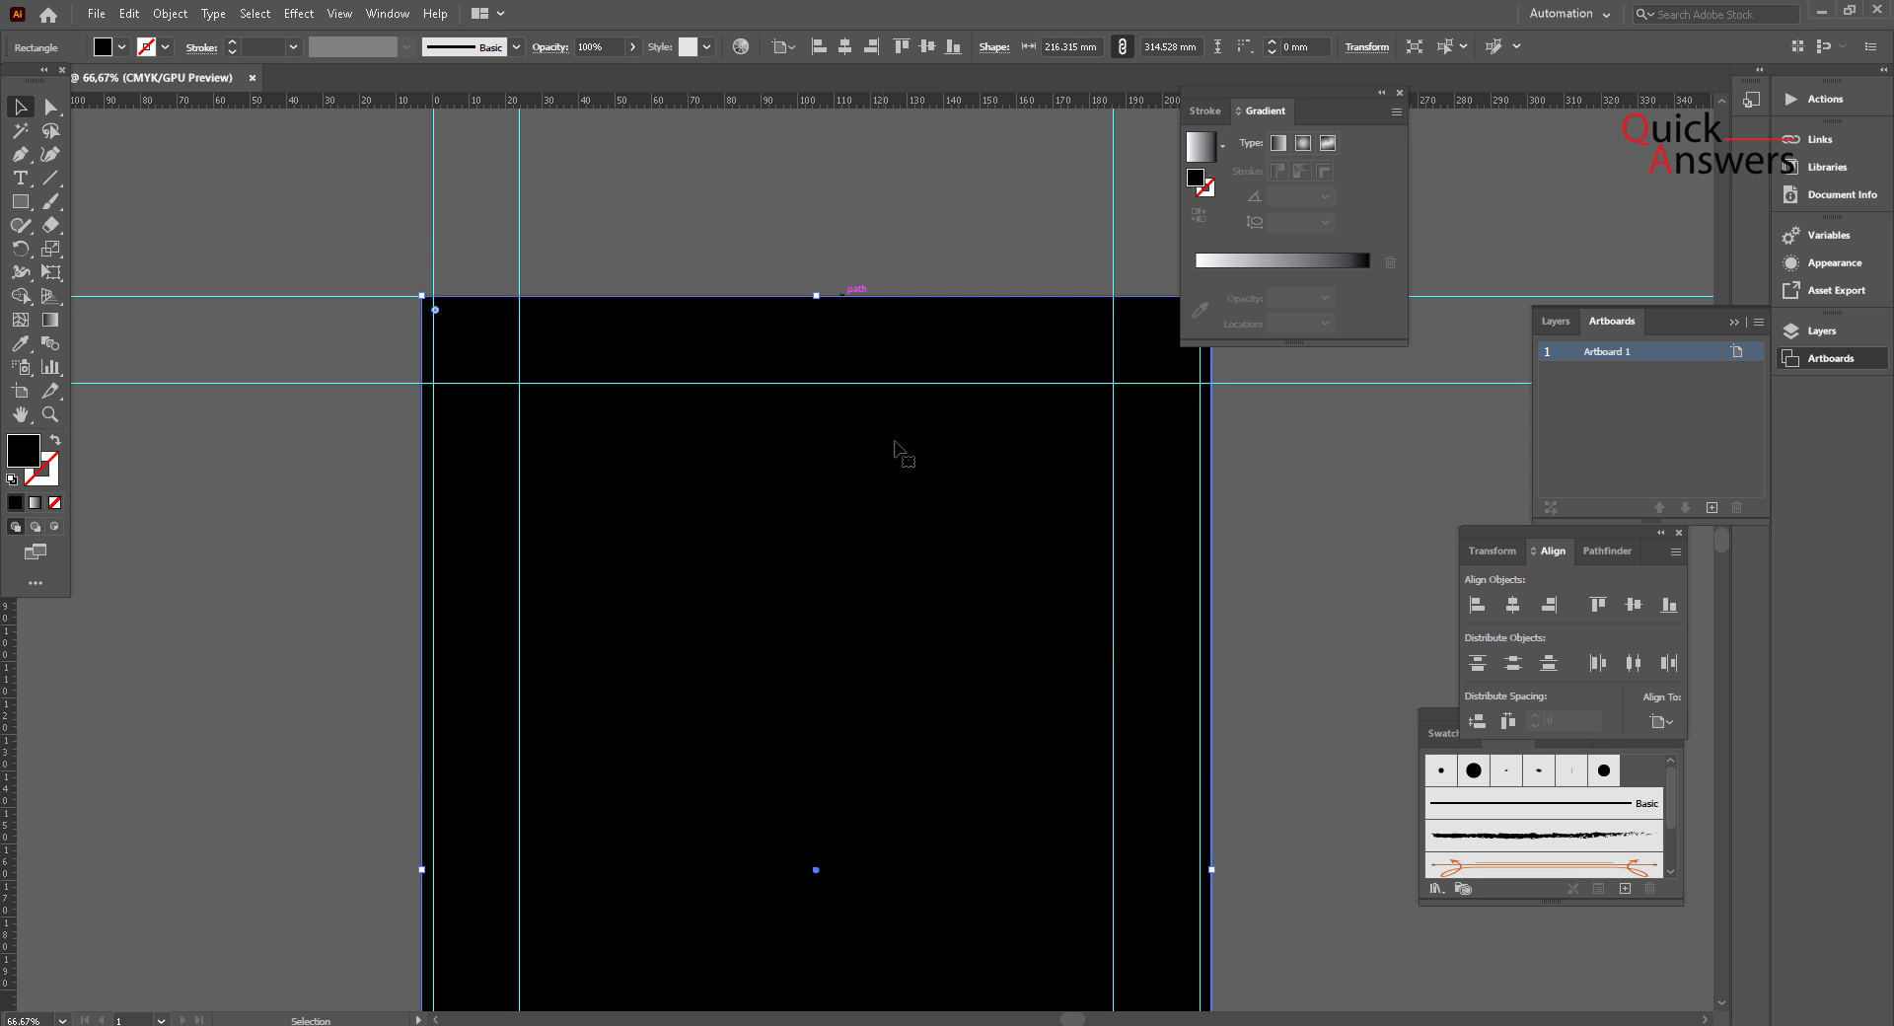
scroll(1112, 633, "down", 3)
scroll(1224, 685, "up", 10)
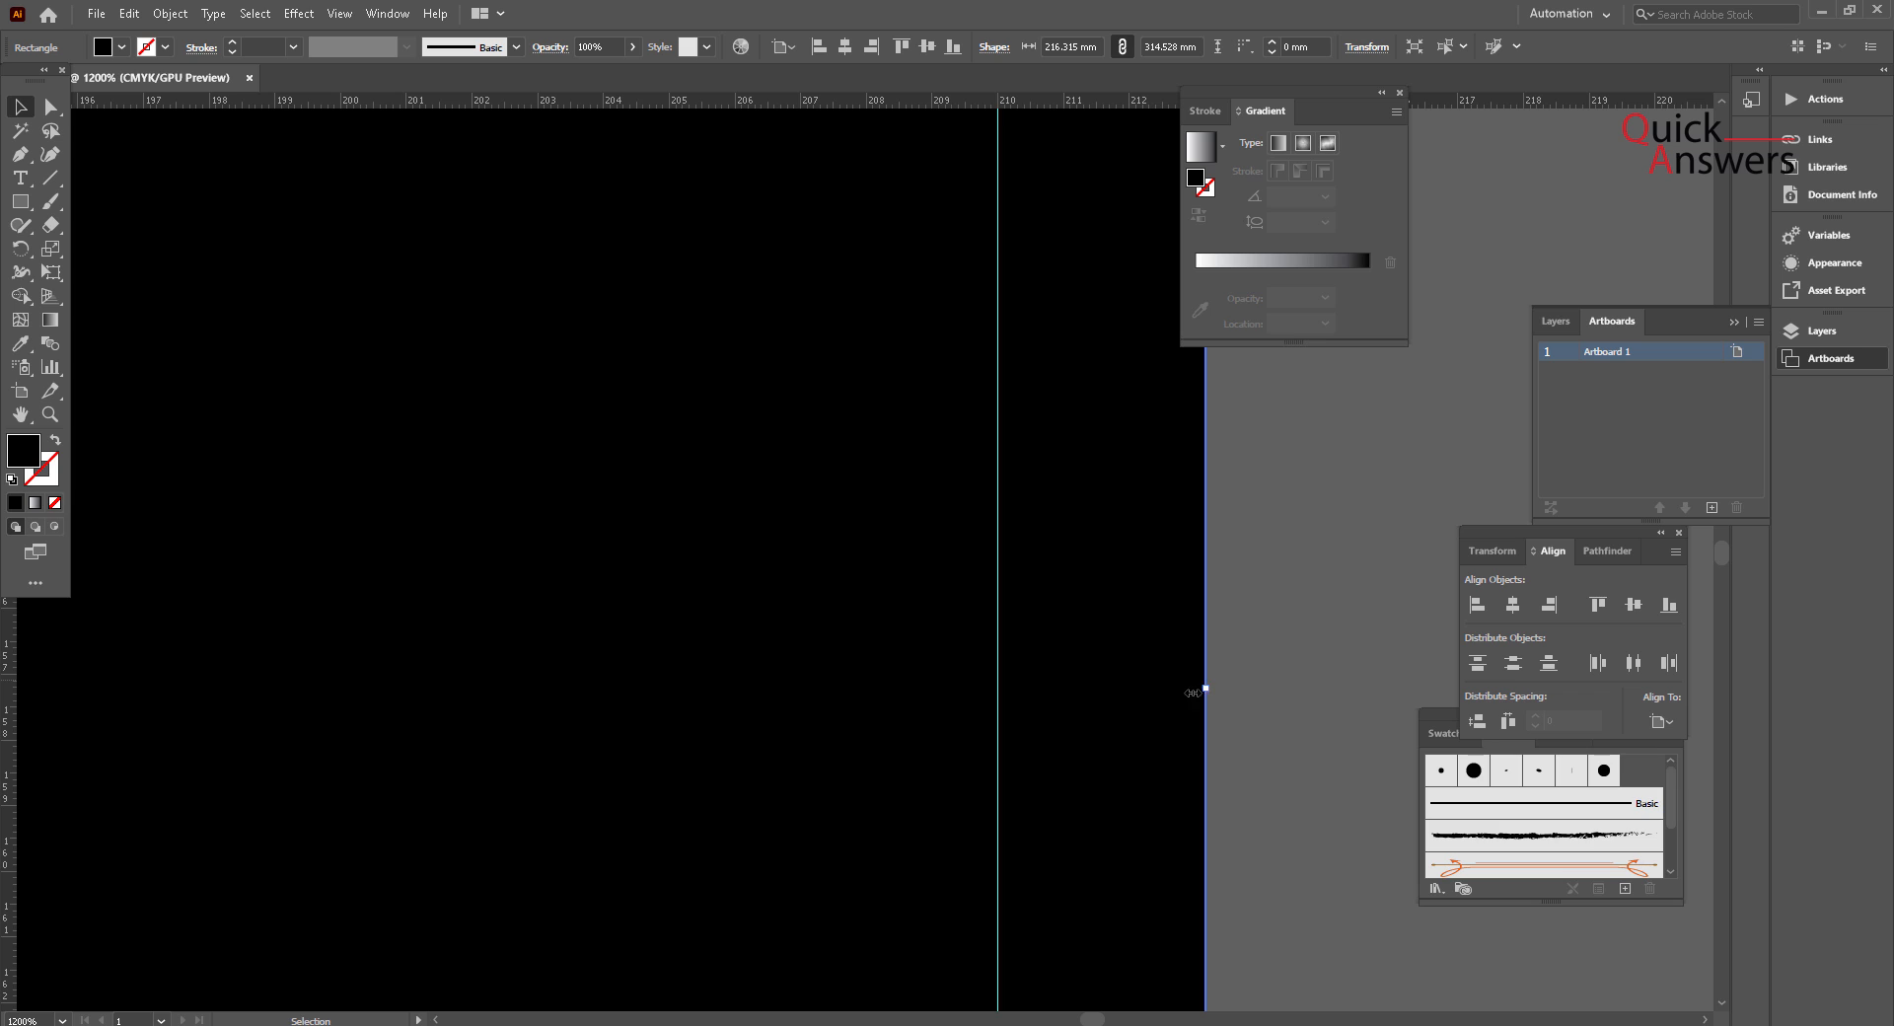
left_click_drag(1192, 692, 999, 700)
Step: Pull the black rectangle's left edge to the guide at 0 mm, giving a width of about 210 mm
scroll(995, 698, "down", 5)
scroll(768, 684, "down", 4)
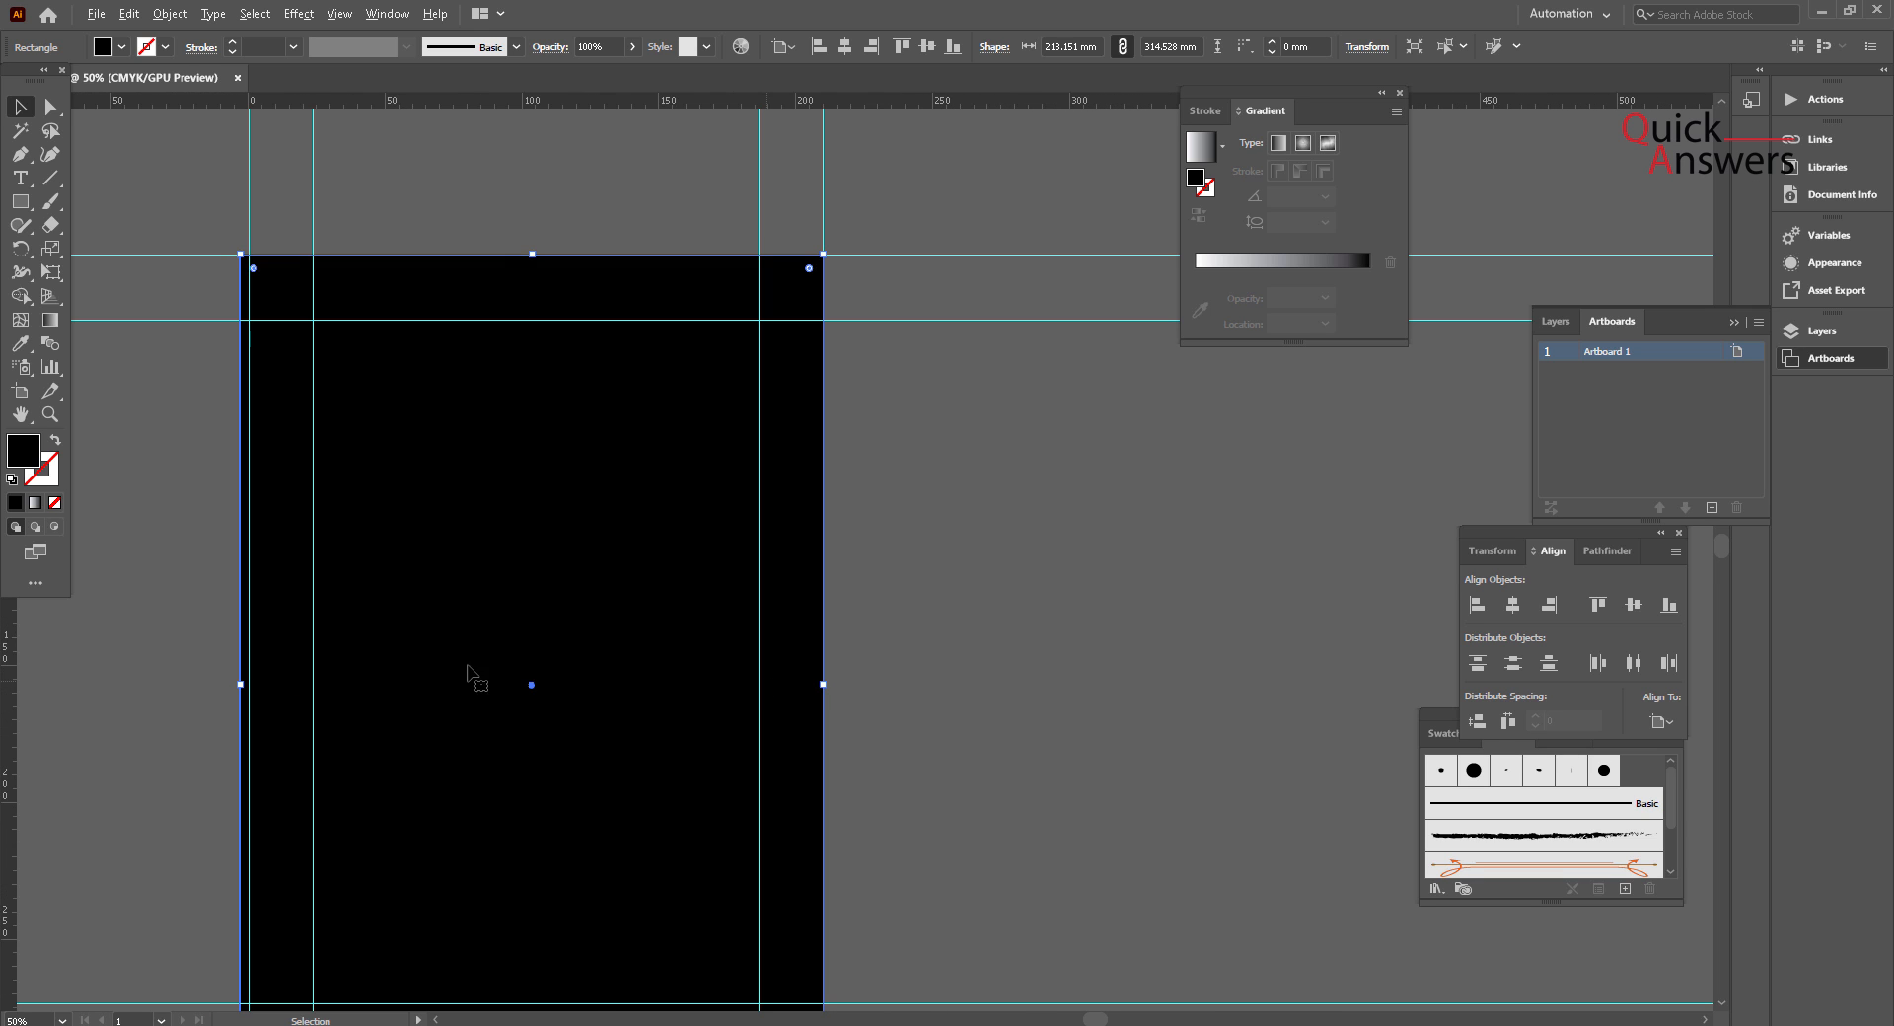
left_click_drag(472, 645, 1041, 594)
scroll(858, 590, "up", 4)
scroll(649, 737, "up", 3)
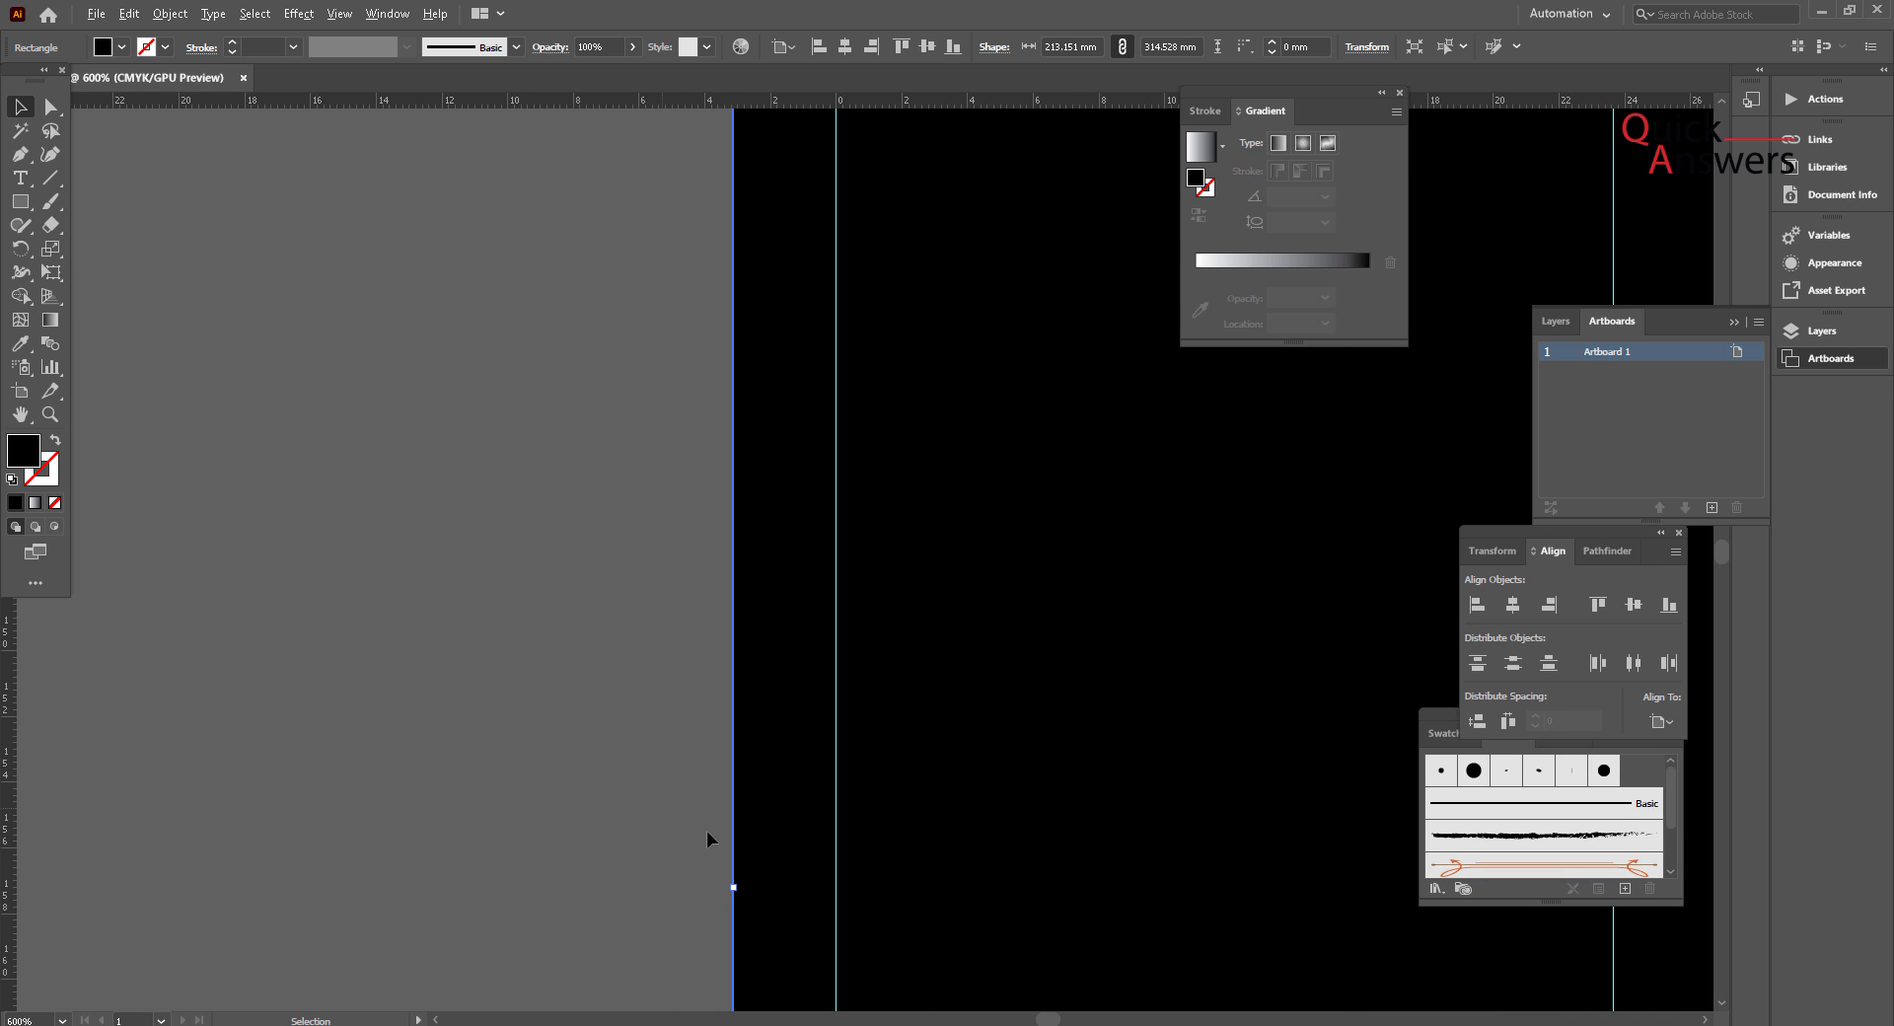
left_click_drag(733, 888, 836, 884)
Step: Pull the black rectangle's bottom edge up to the artboard's bottom guide, giving a height of about 297 mm
scroll(680, 803, "down", 3)
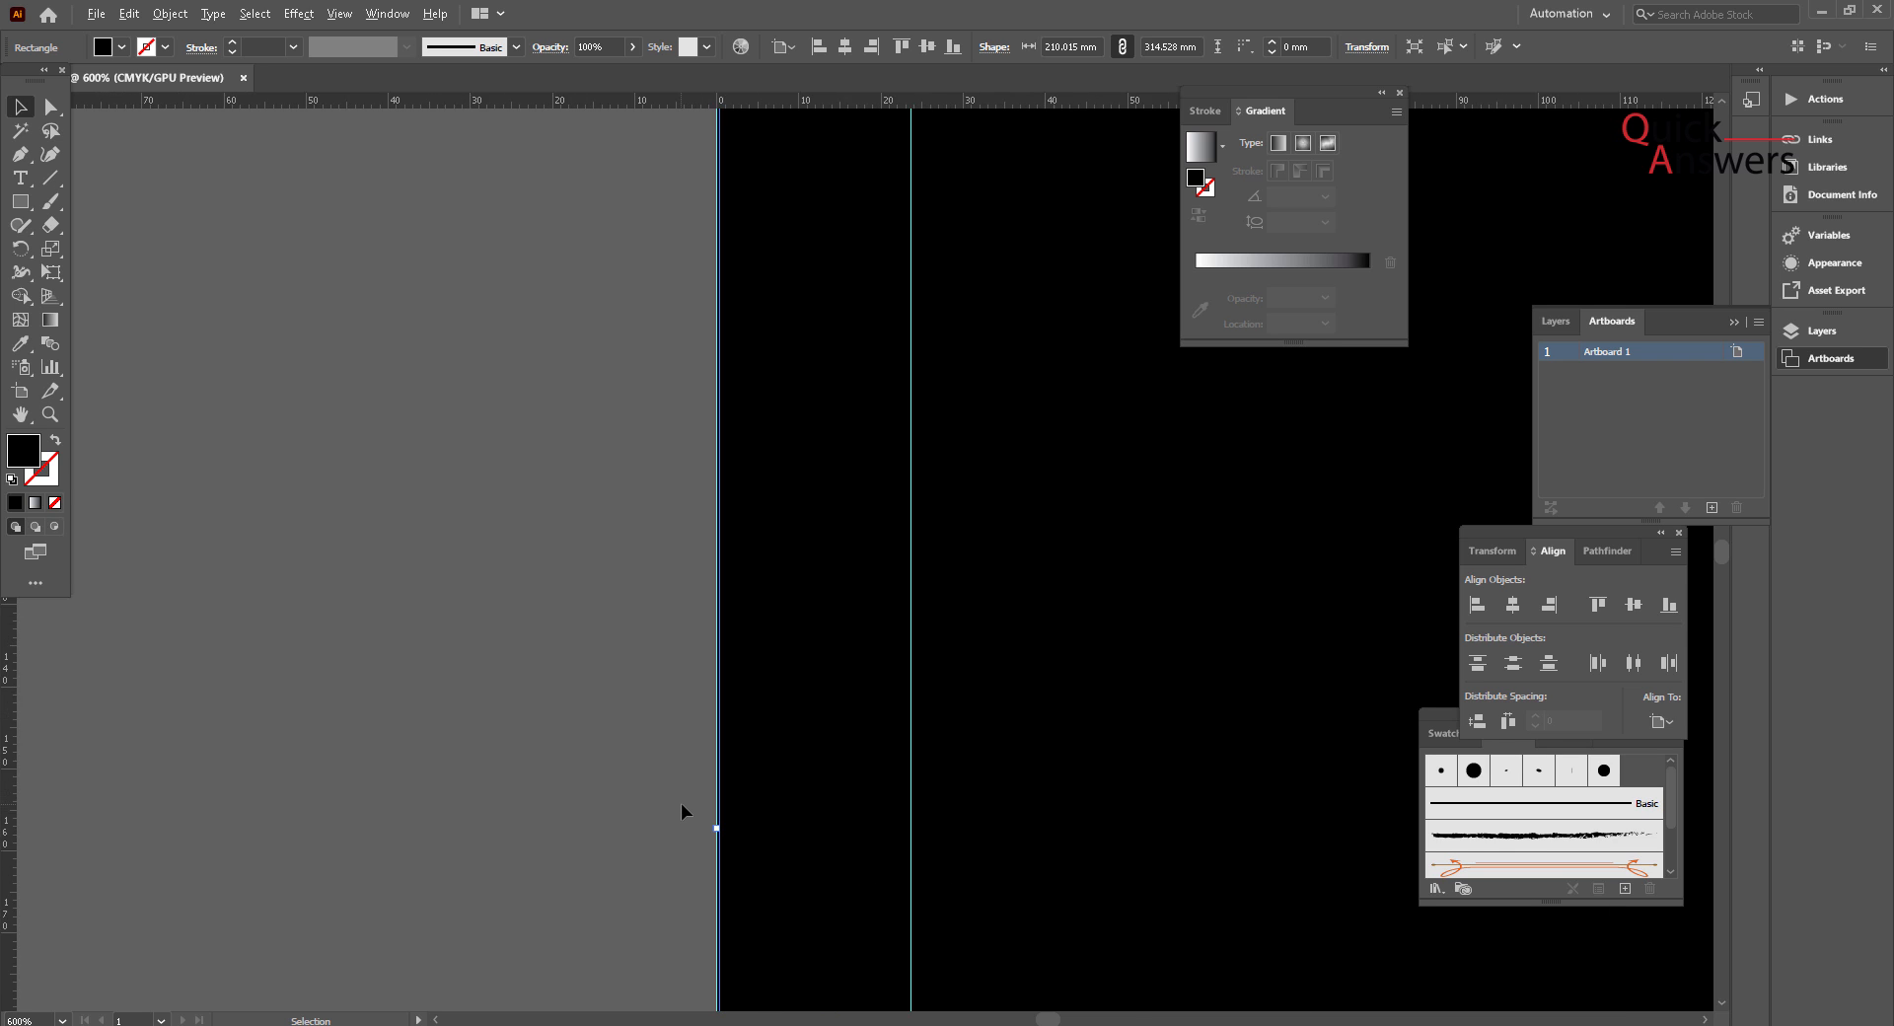
scroll(867, 706, "down", 4)
scroll(855, 676, "up", 3)
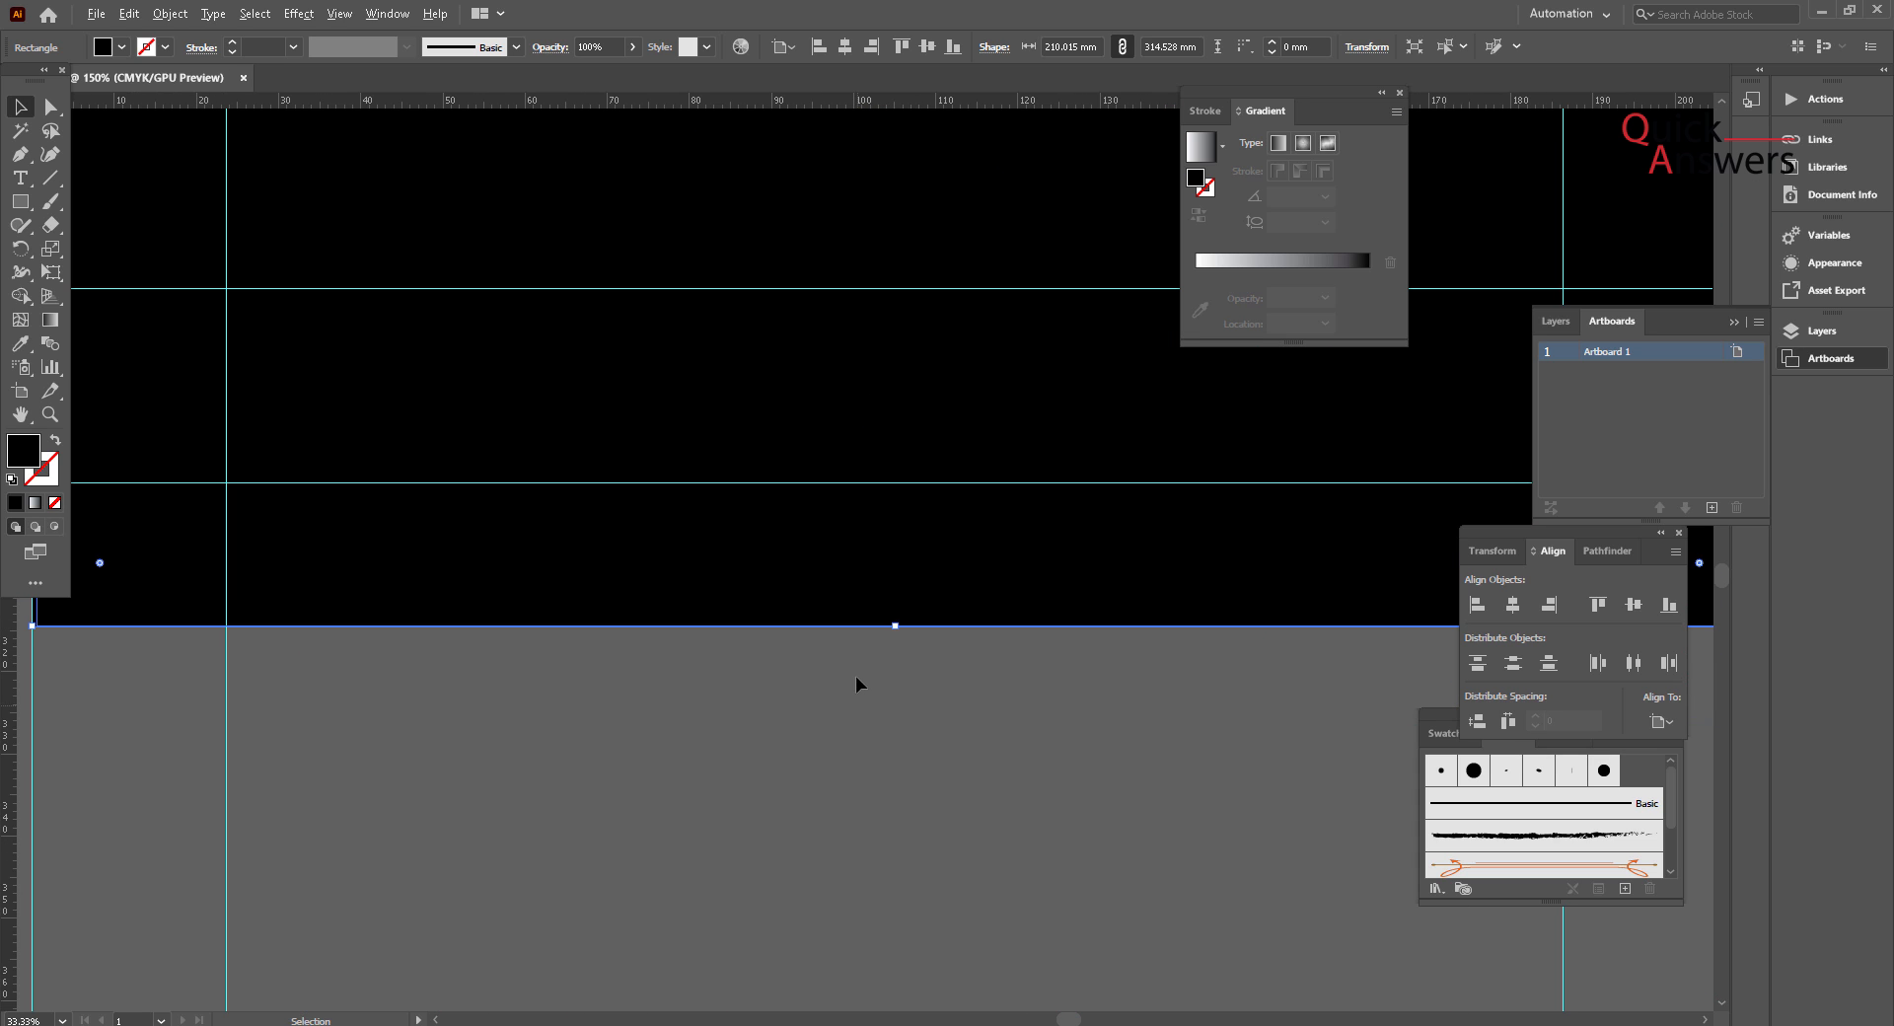
left_click_drag(894, 626, 927, 483)
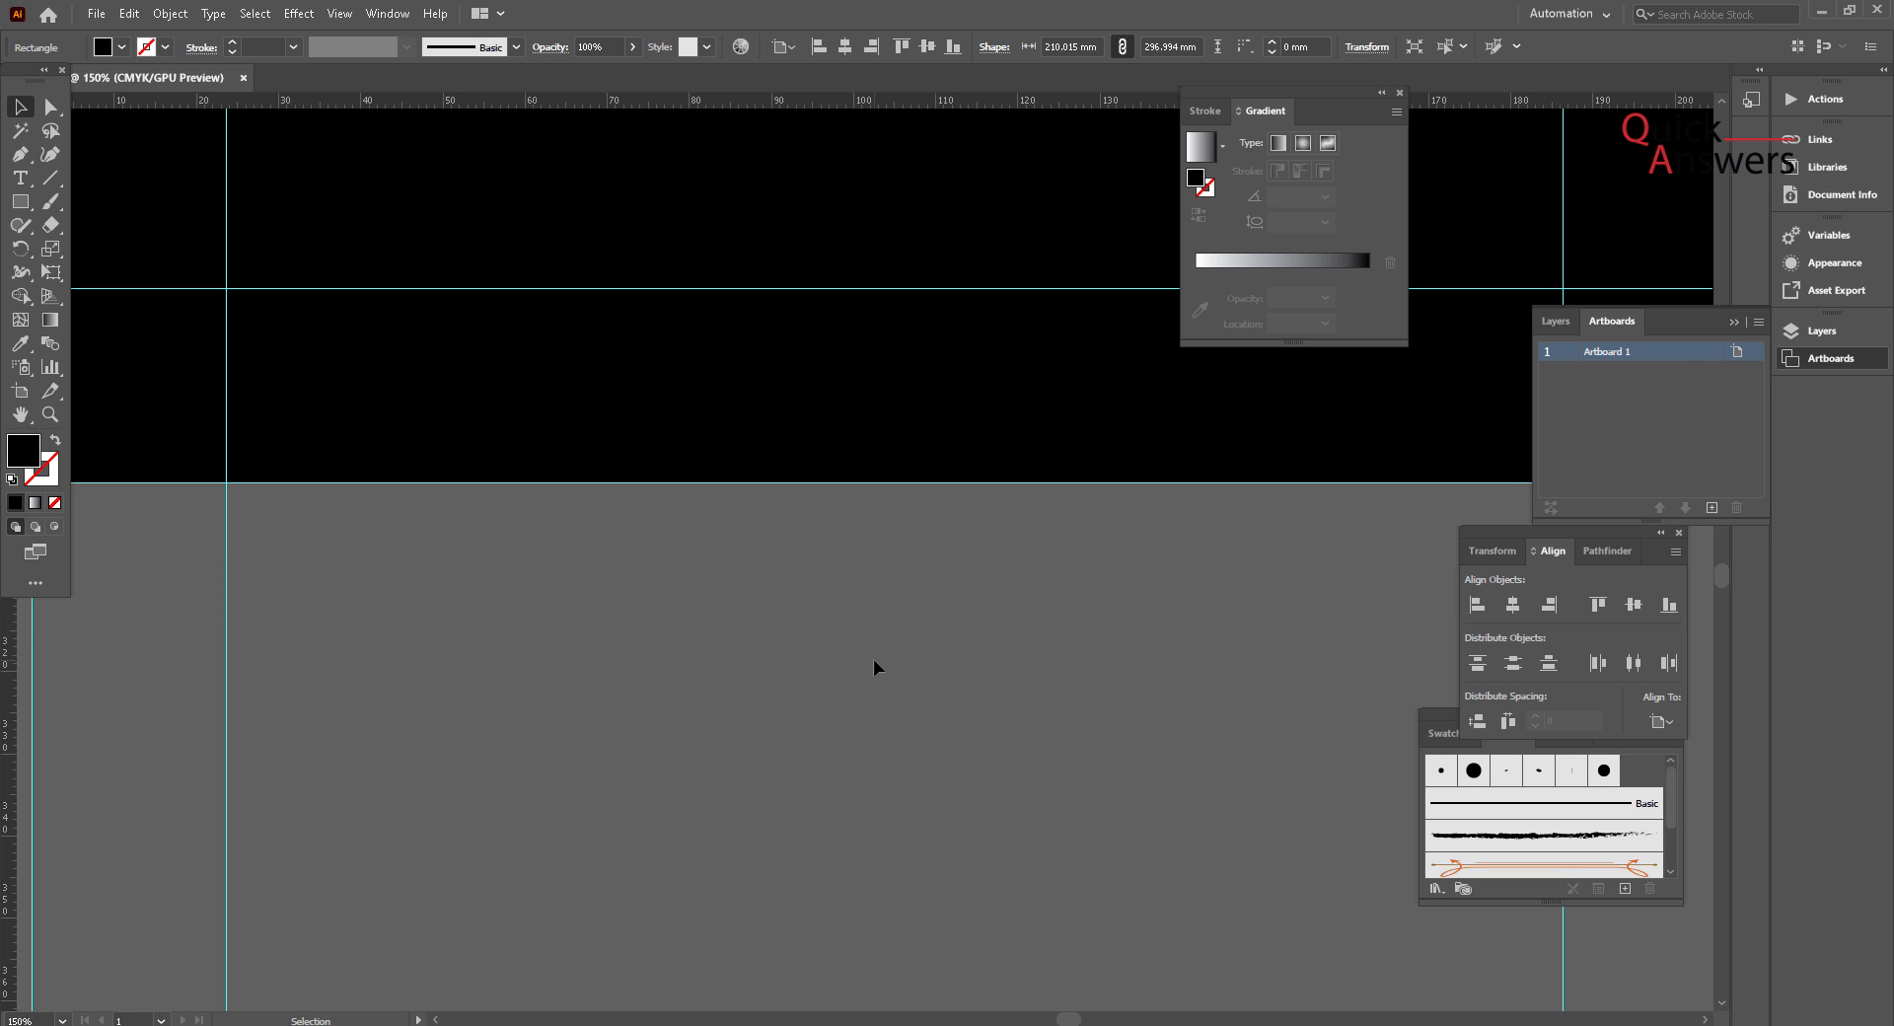
Step: Select the black rectangle together with all guides, split it along them with Pathfinder Divide, and deselect
scroll(873, 659, "down", 5)
scroll(873, 659, "down", 1)
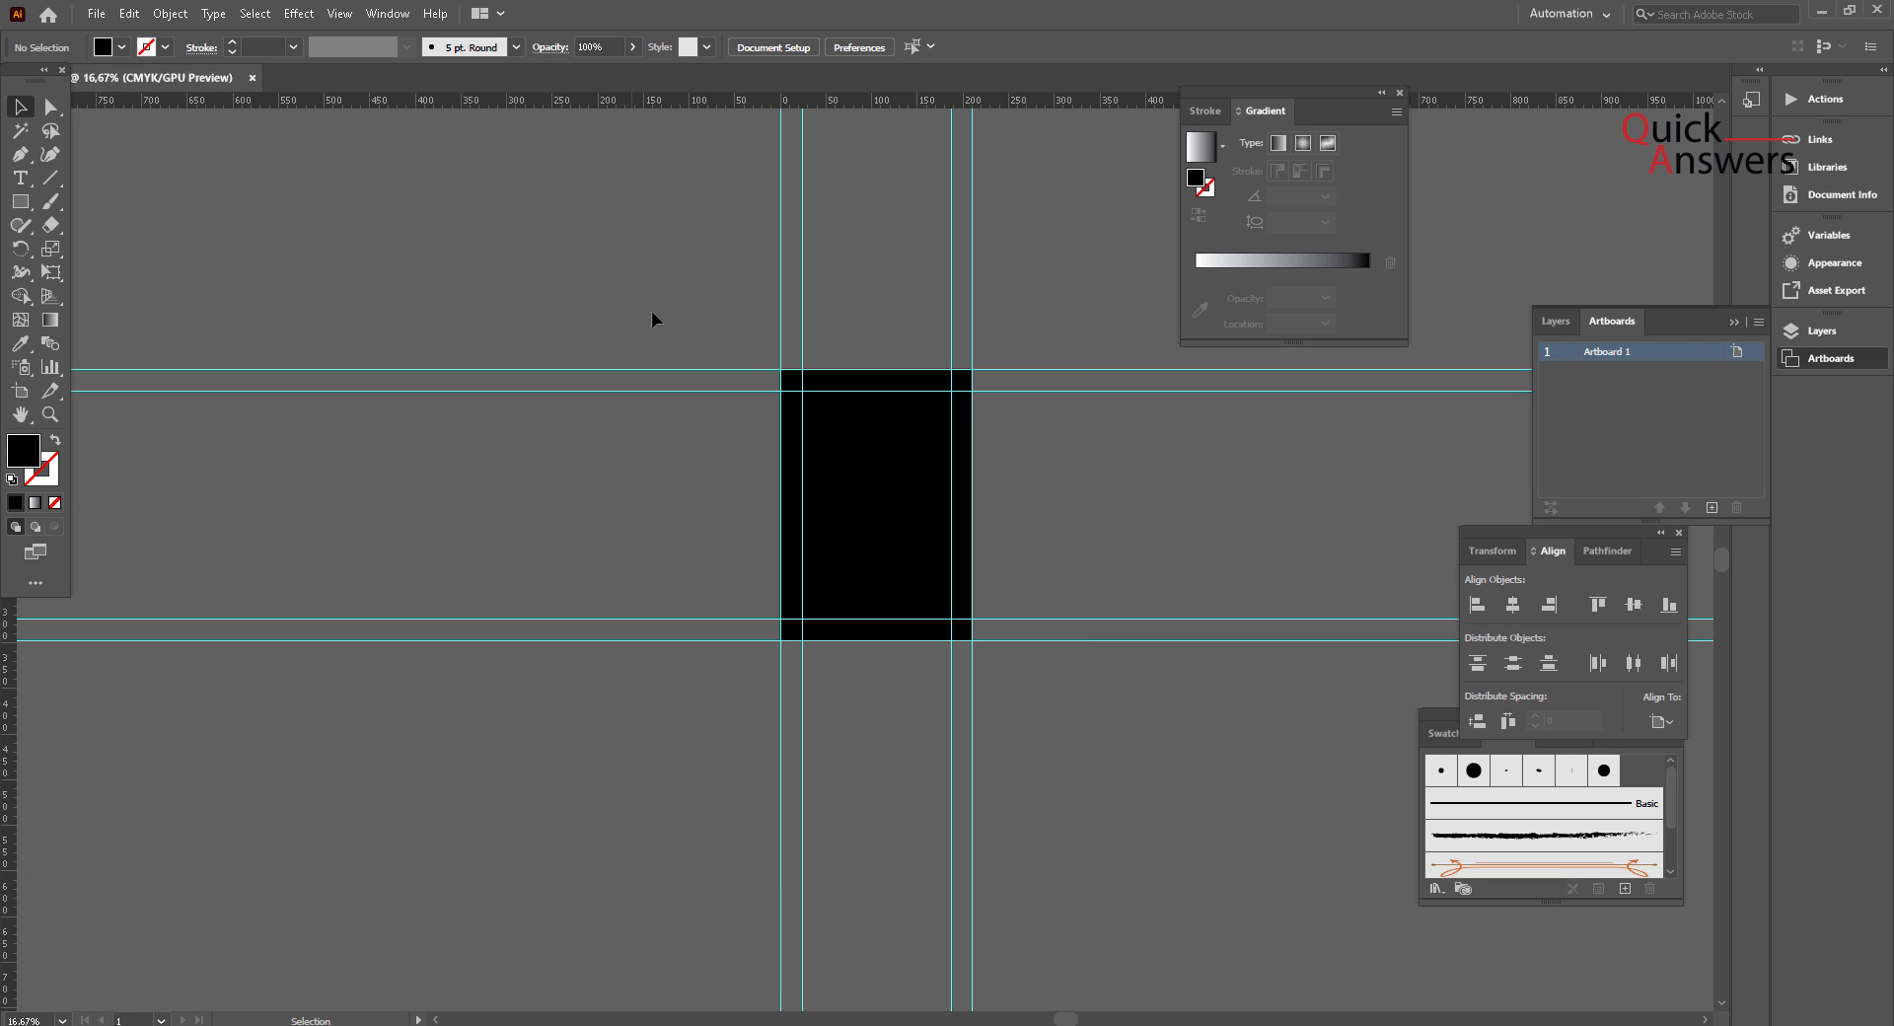
left_click_drag(633, 268, 1109, 772)
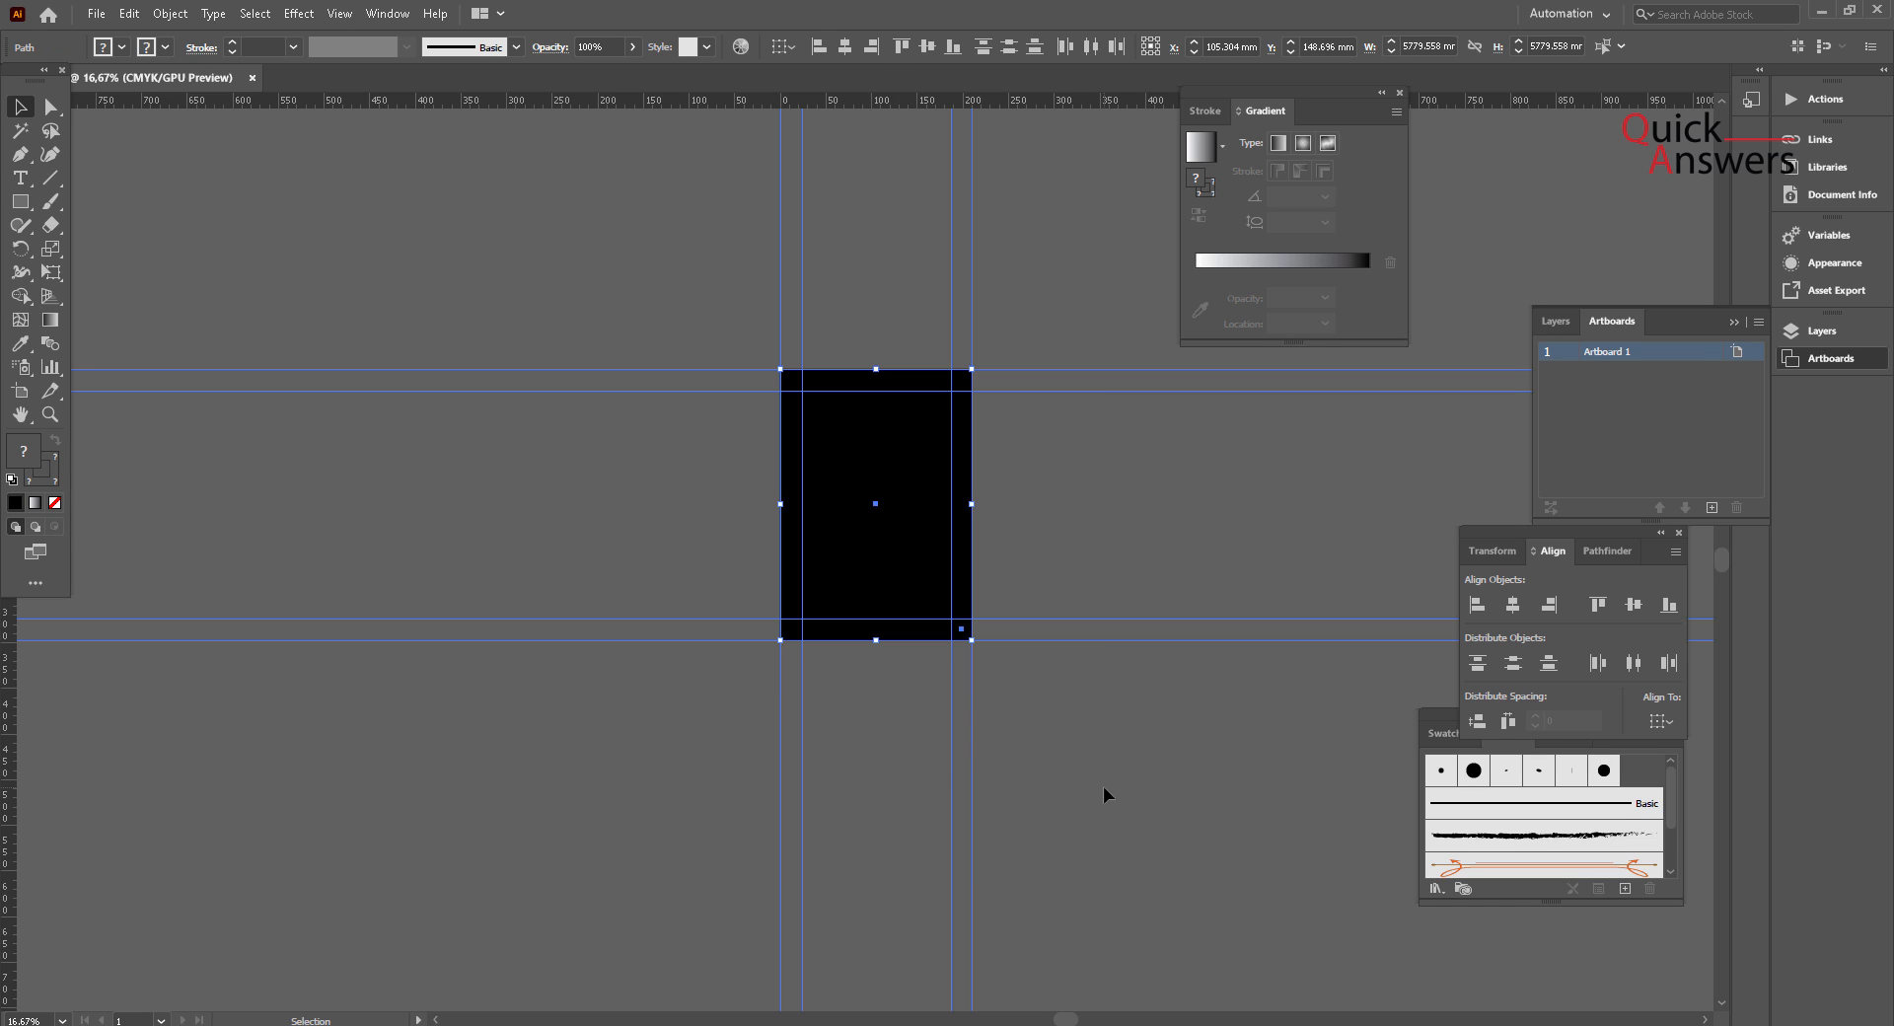
left_click(388, 13)
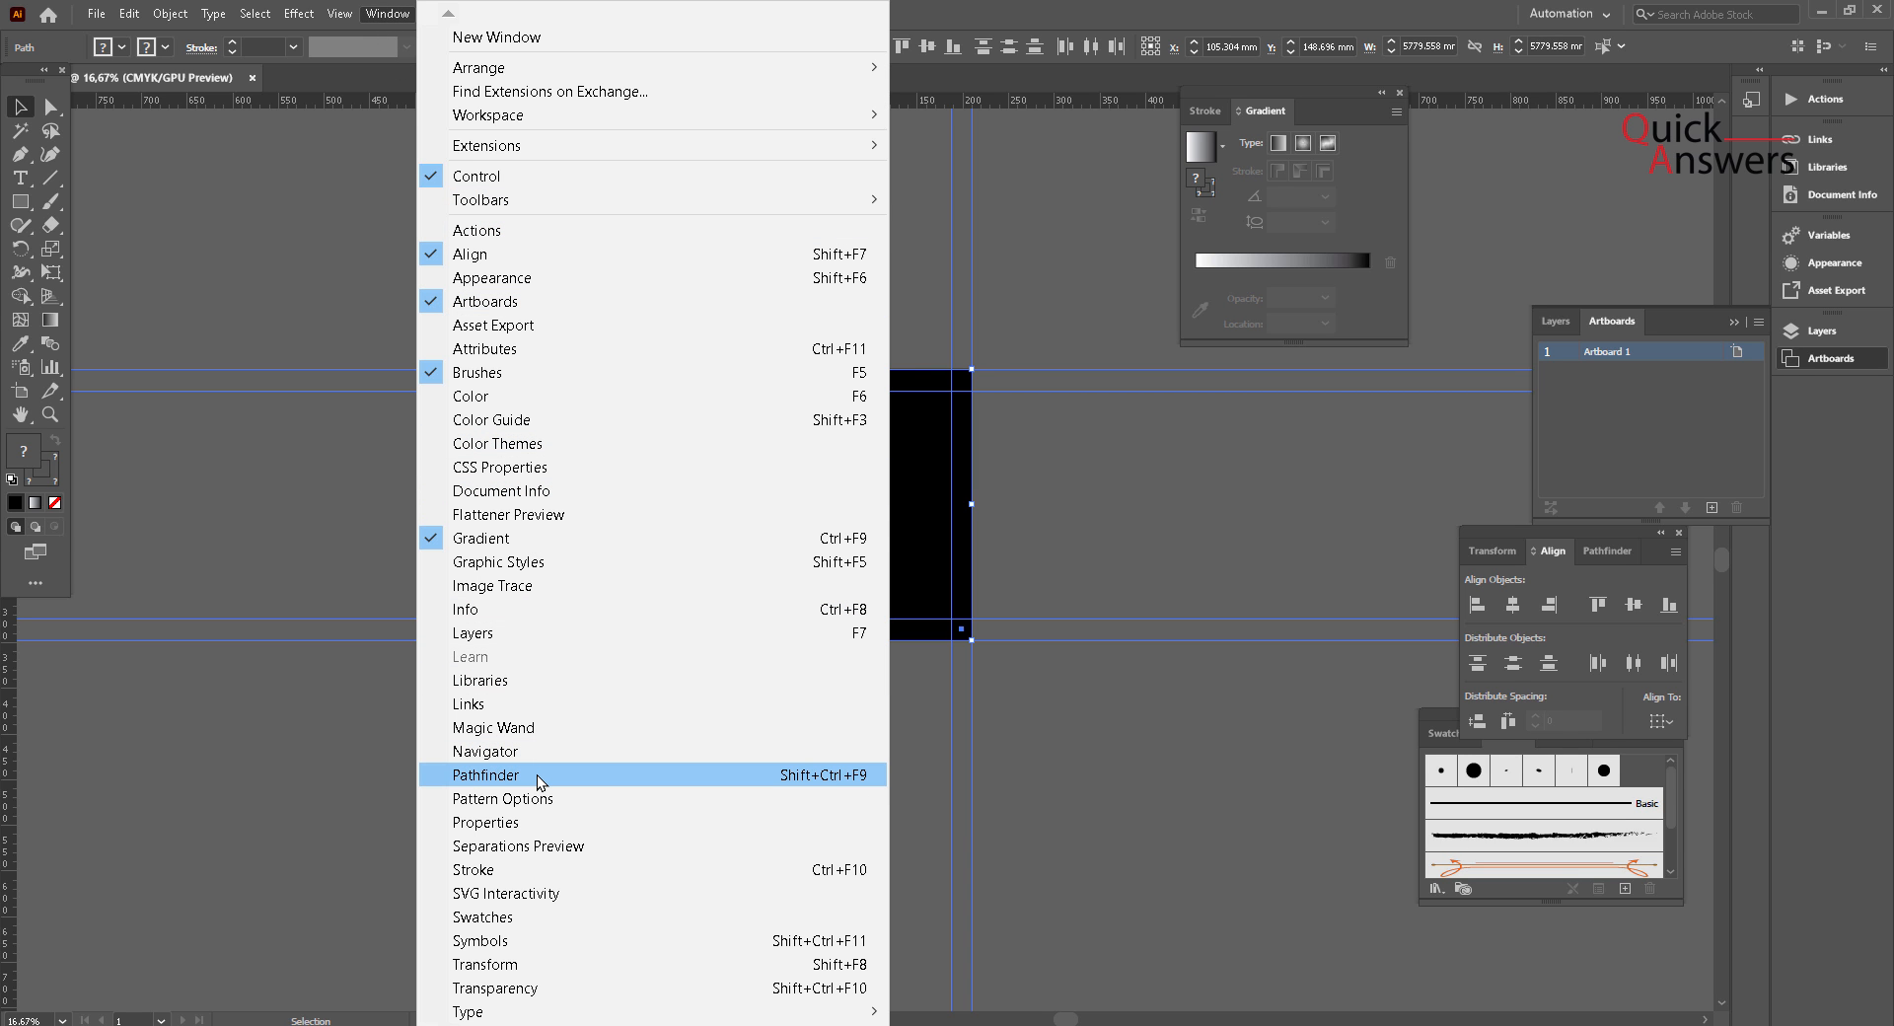
left_click(486, 775)
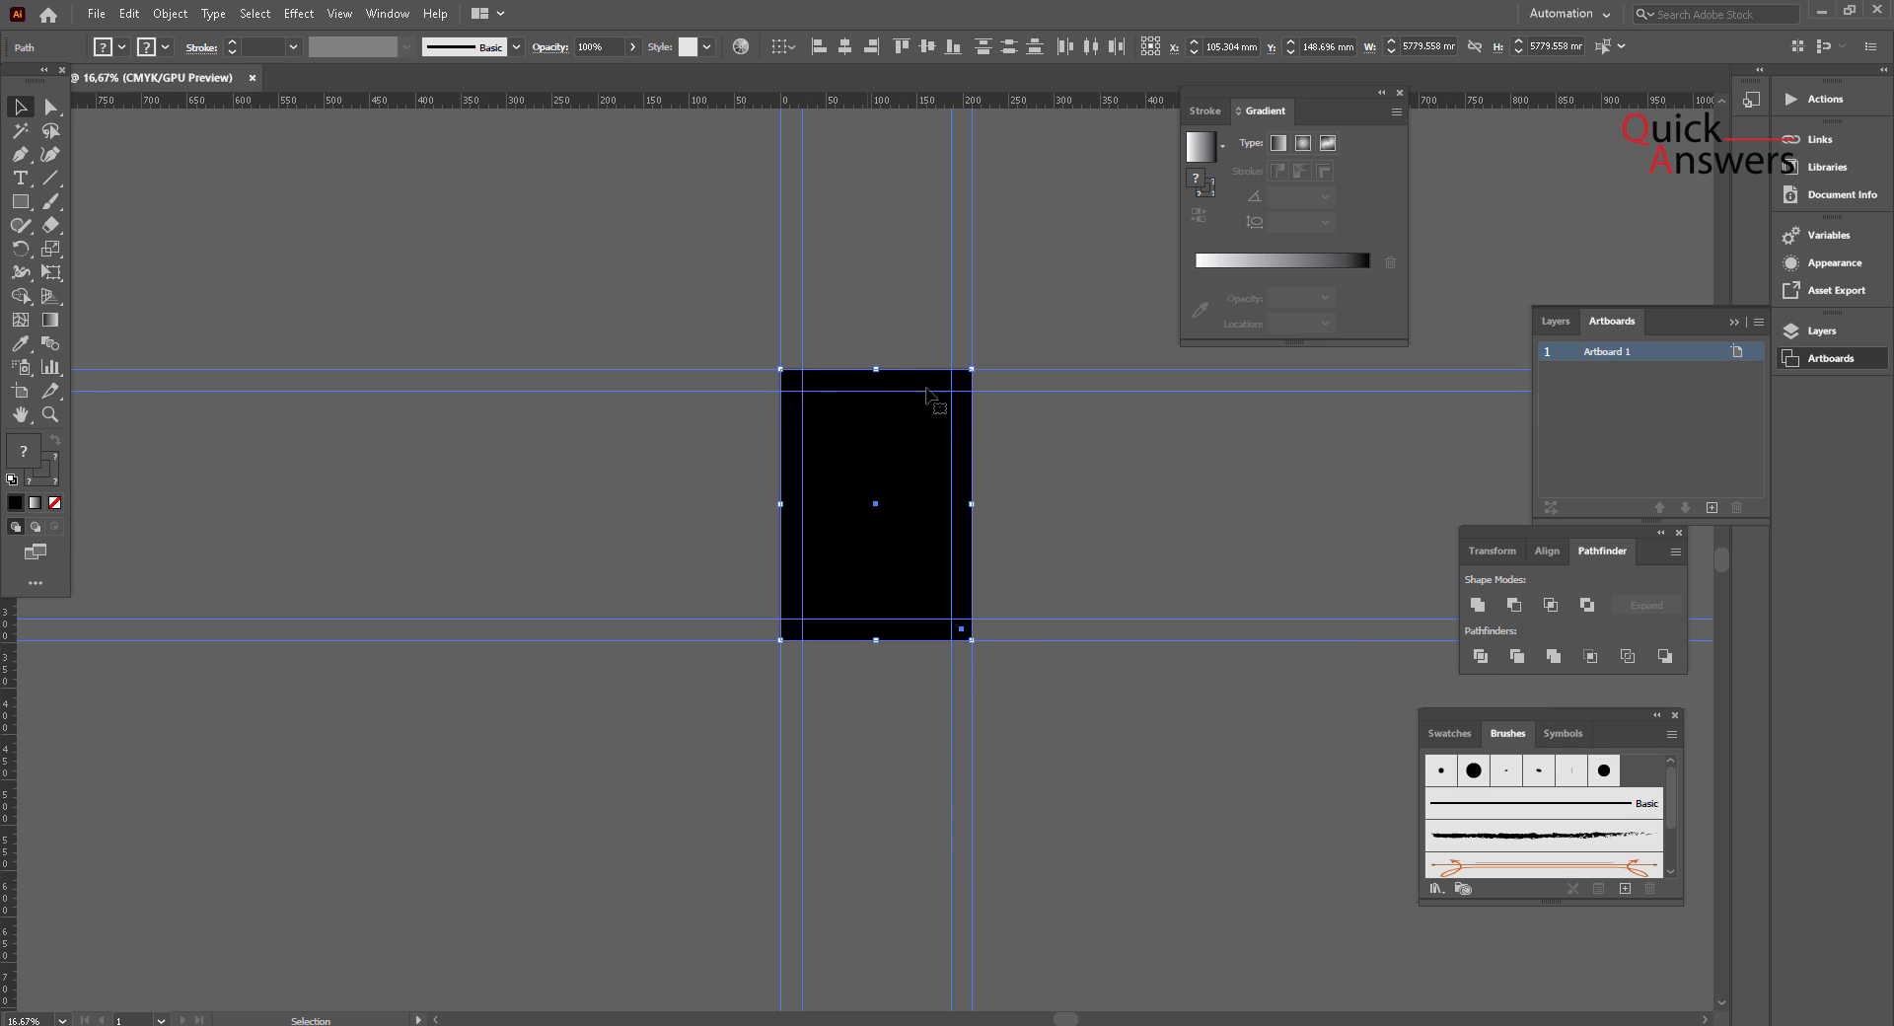
left_click(1480, 656)
left_click(1056, 506)
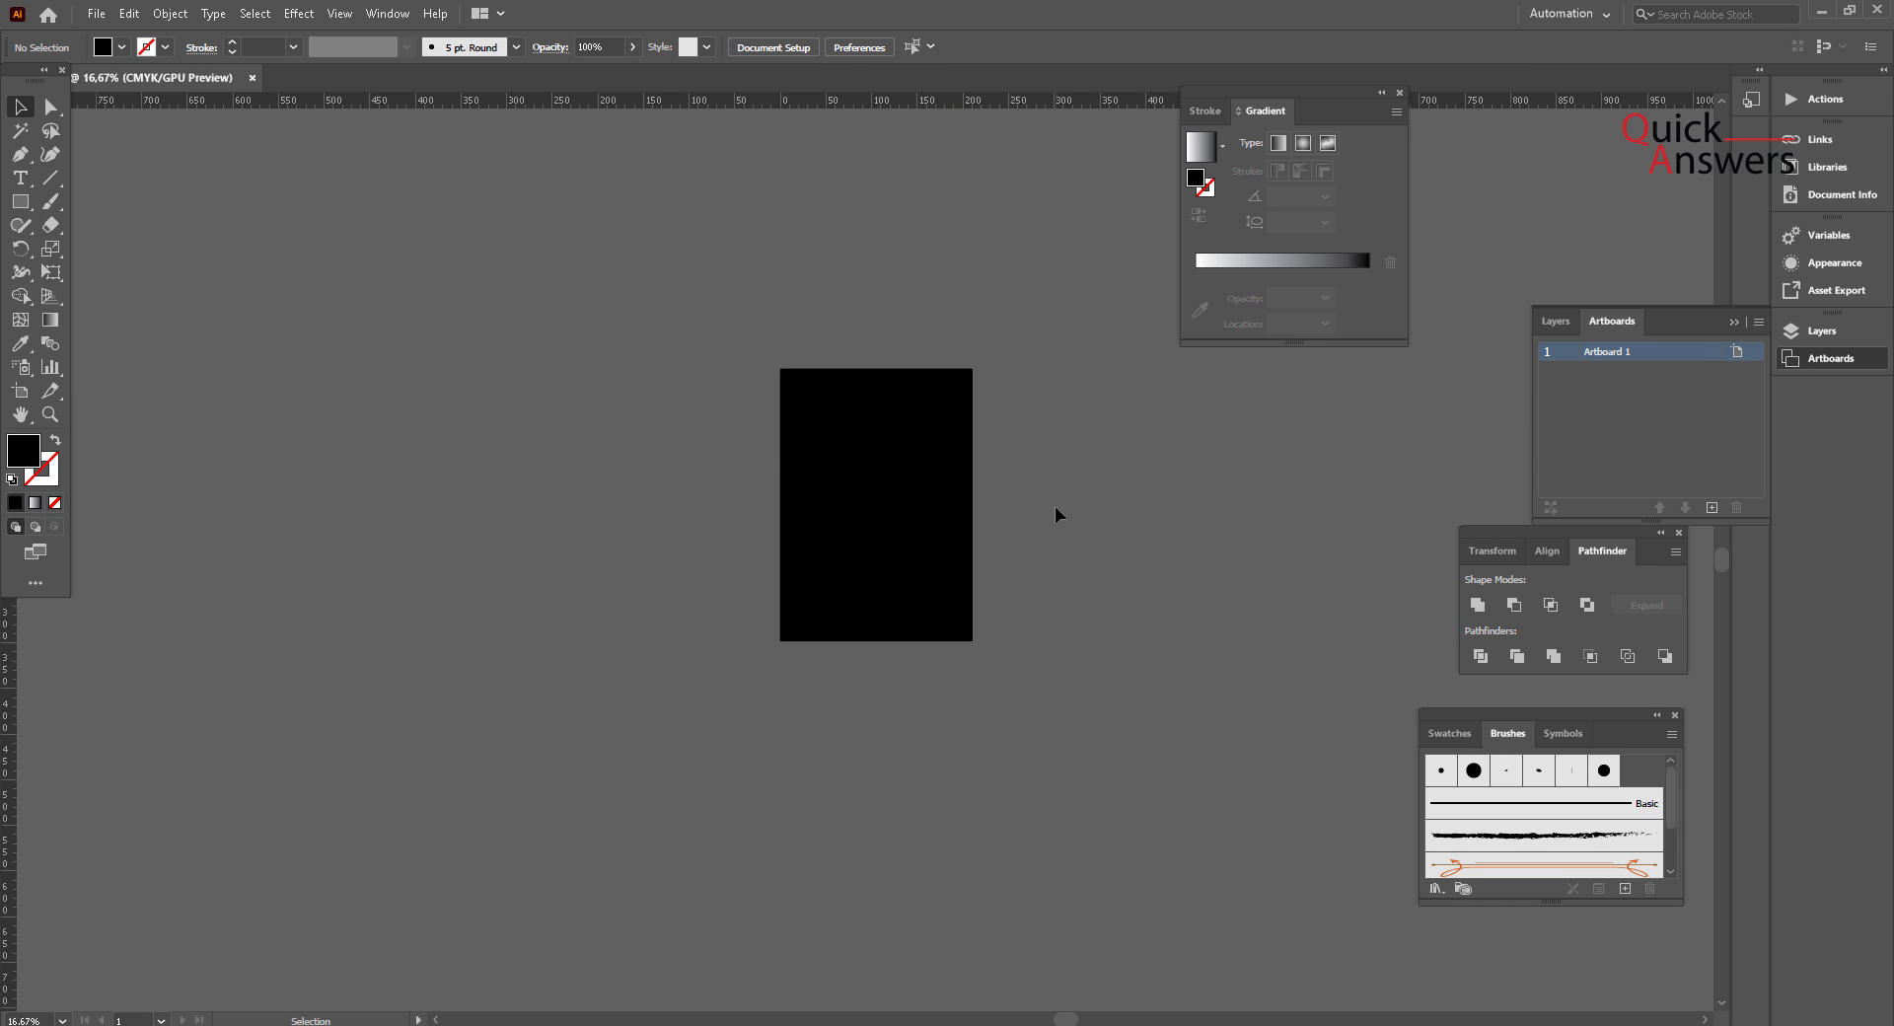
Step: Isolate the divided group, fill its large central panel with red, and deselect it
left_click(841, 500)
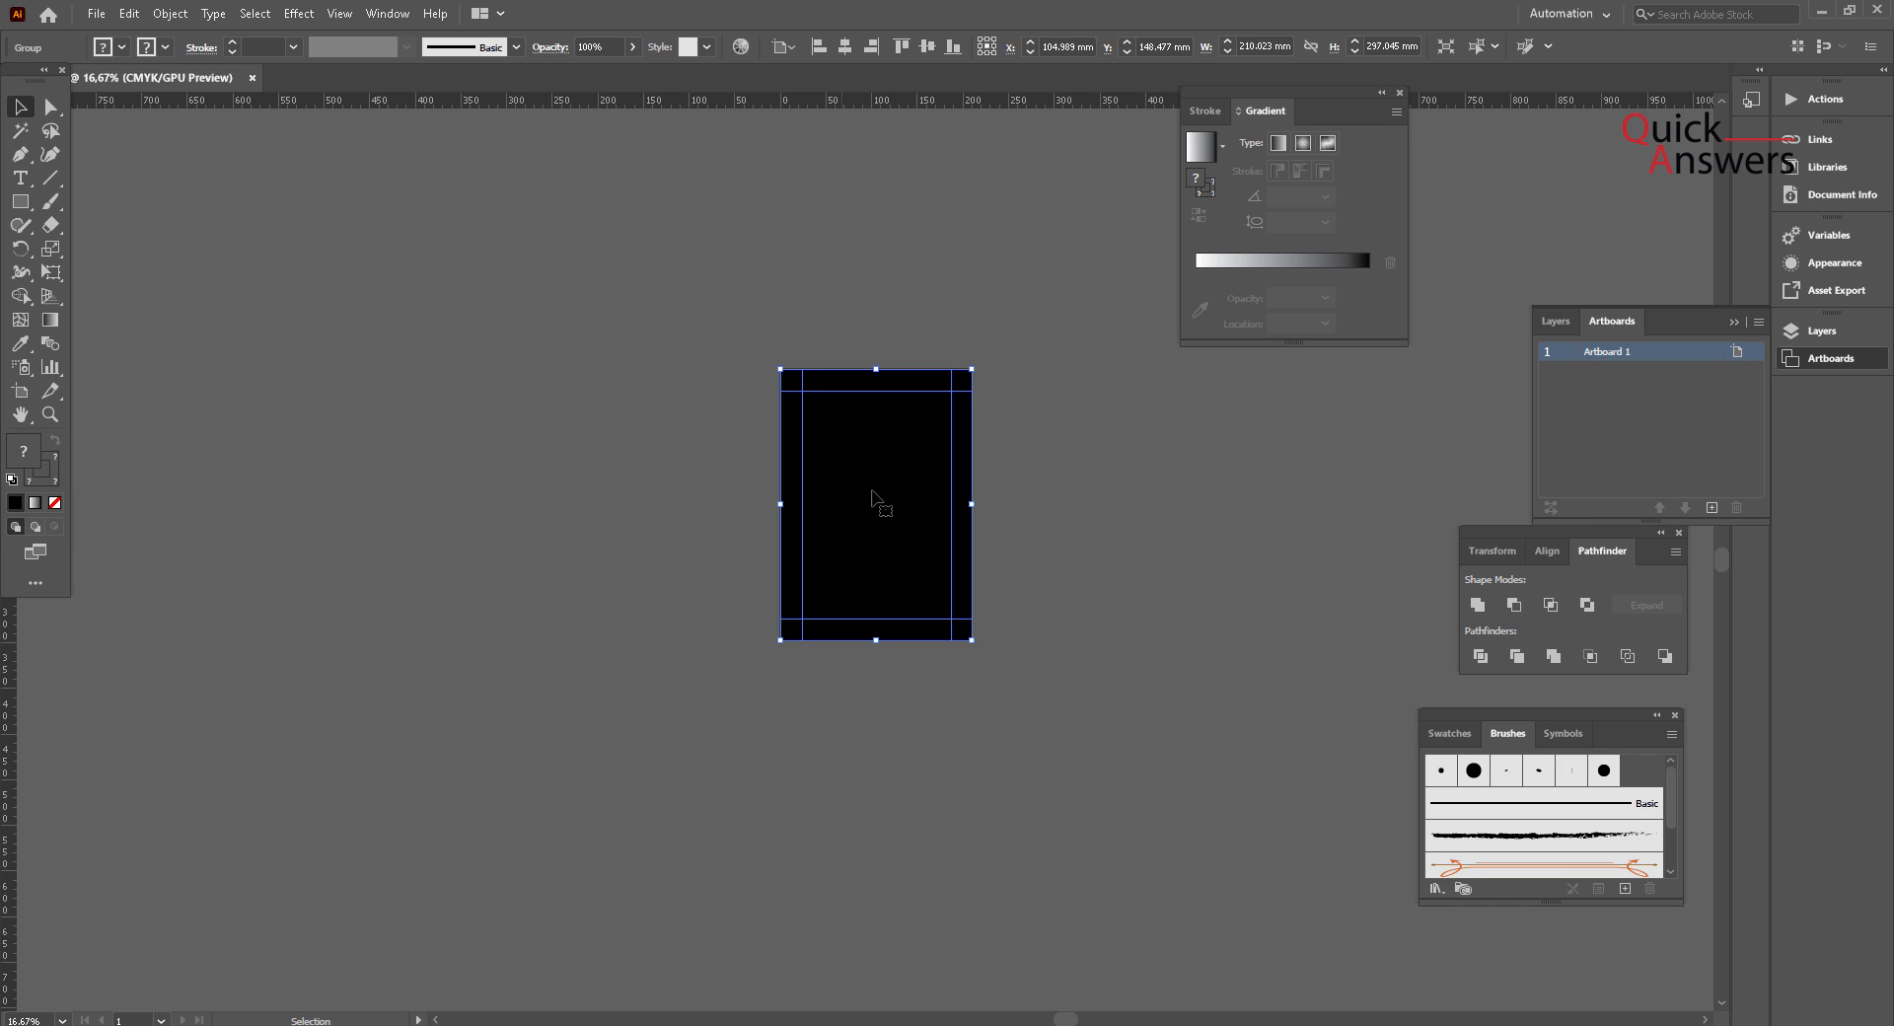
double_click(879, 498)
left_click(877, 493)
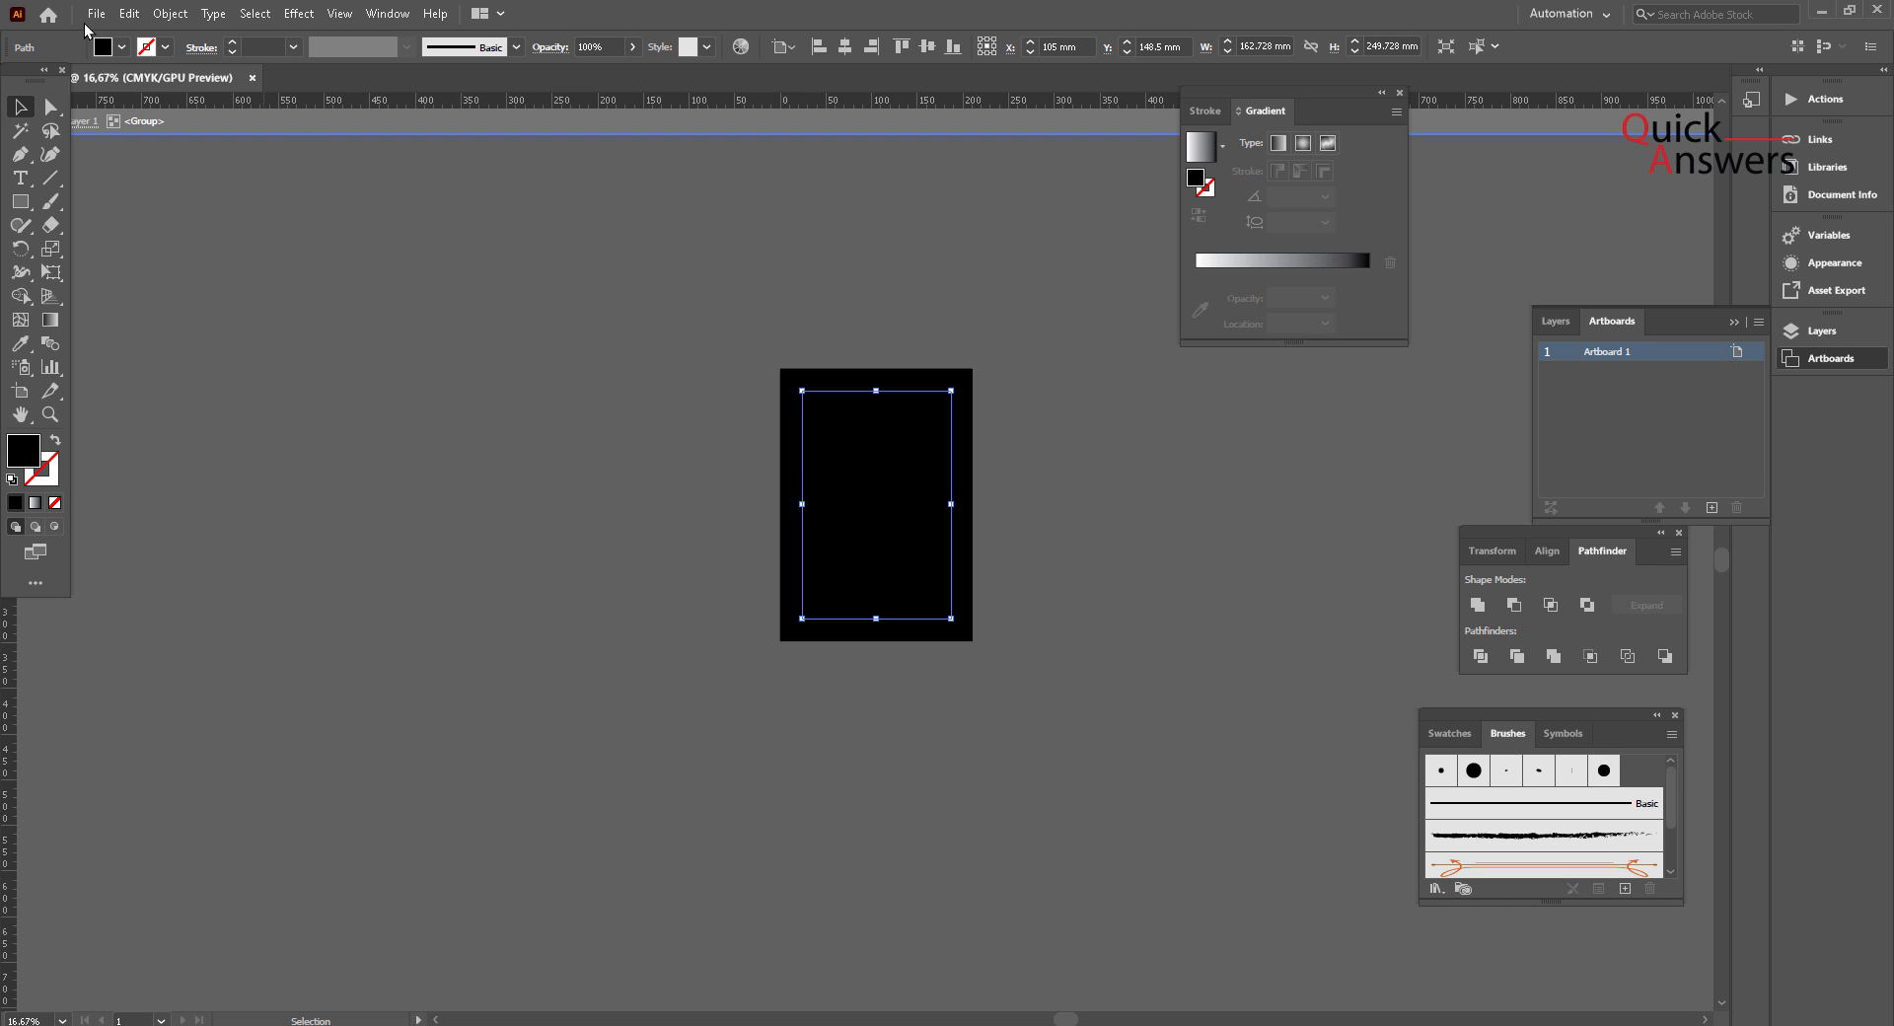
left_click(115, 47)
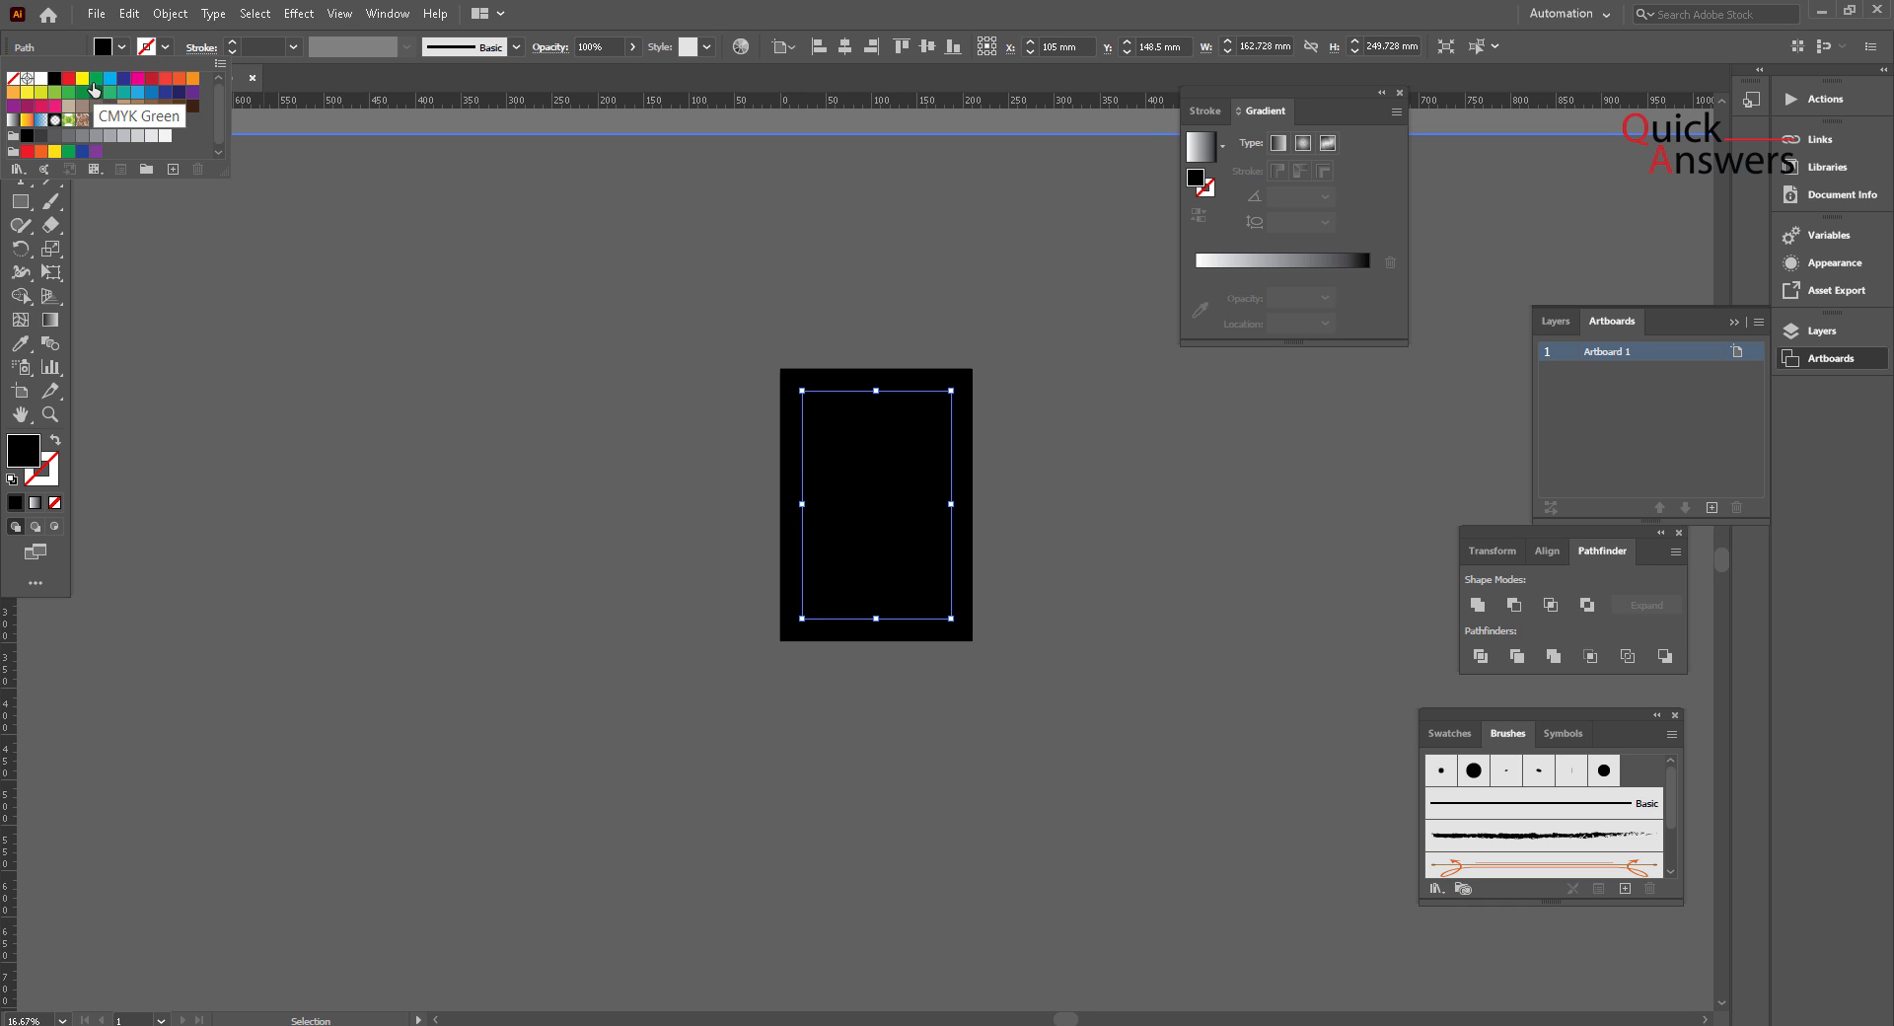
left_click(151, 79)
left_click(1122, 498)
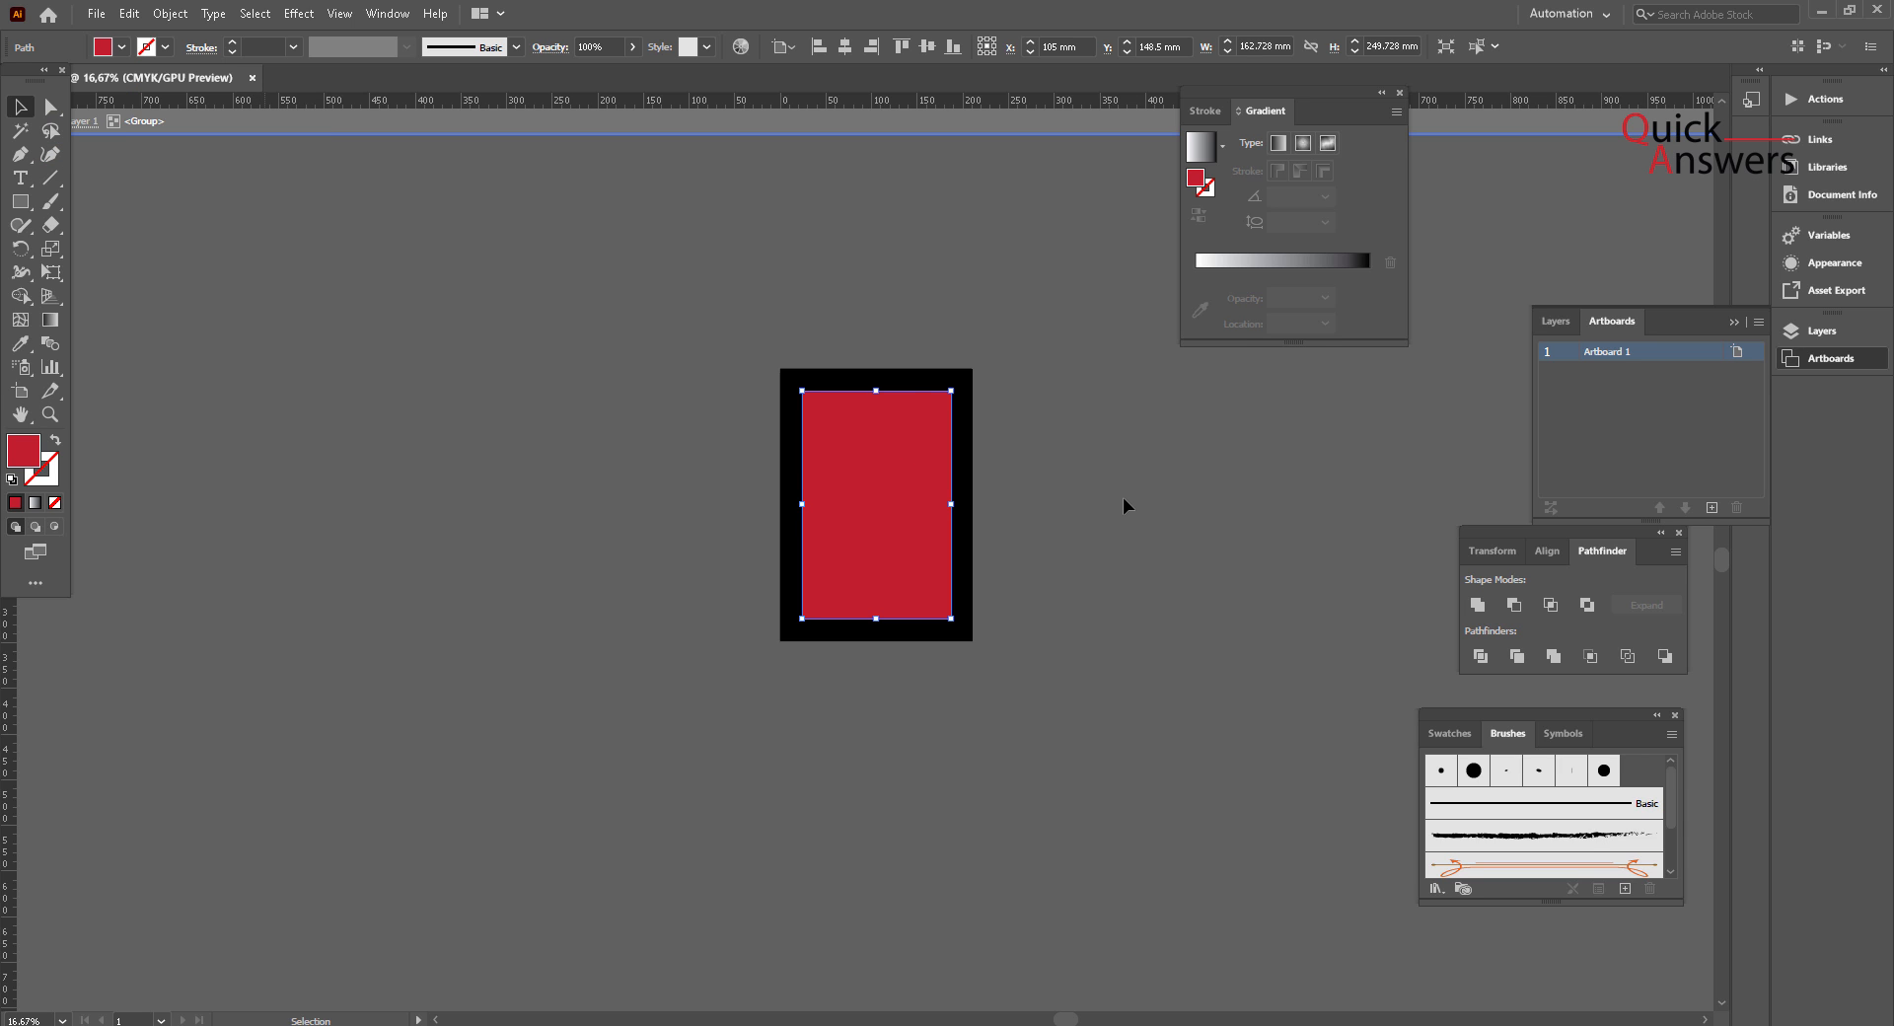
scroll(930, 377, "up", 2)
left_click(1229, 443)
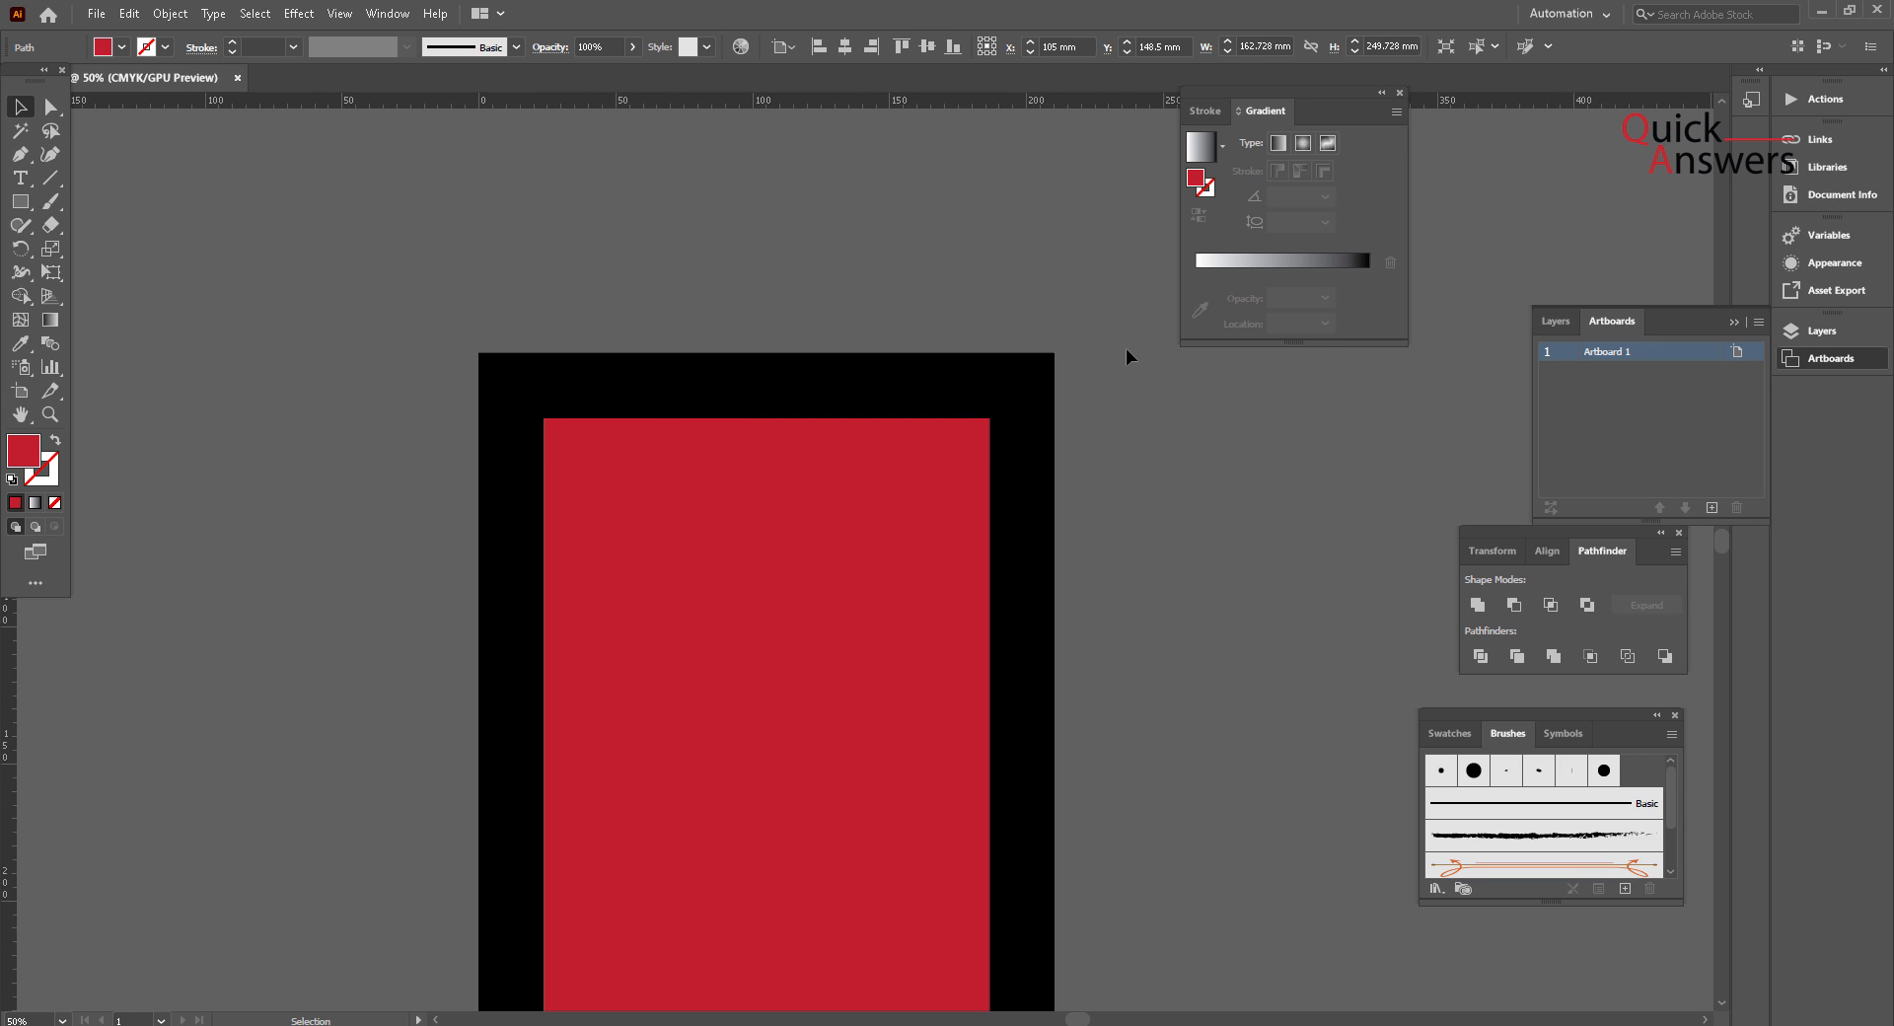
Step: Select the whole divided group and fill it with CMYK Green
left_click(1026, 408)
scroll(1026, 415, "down", 5)
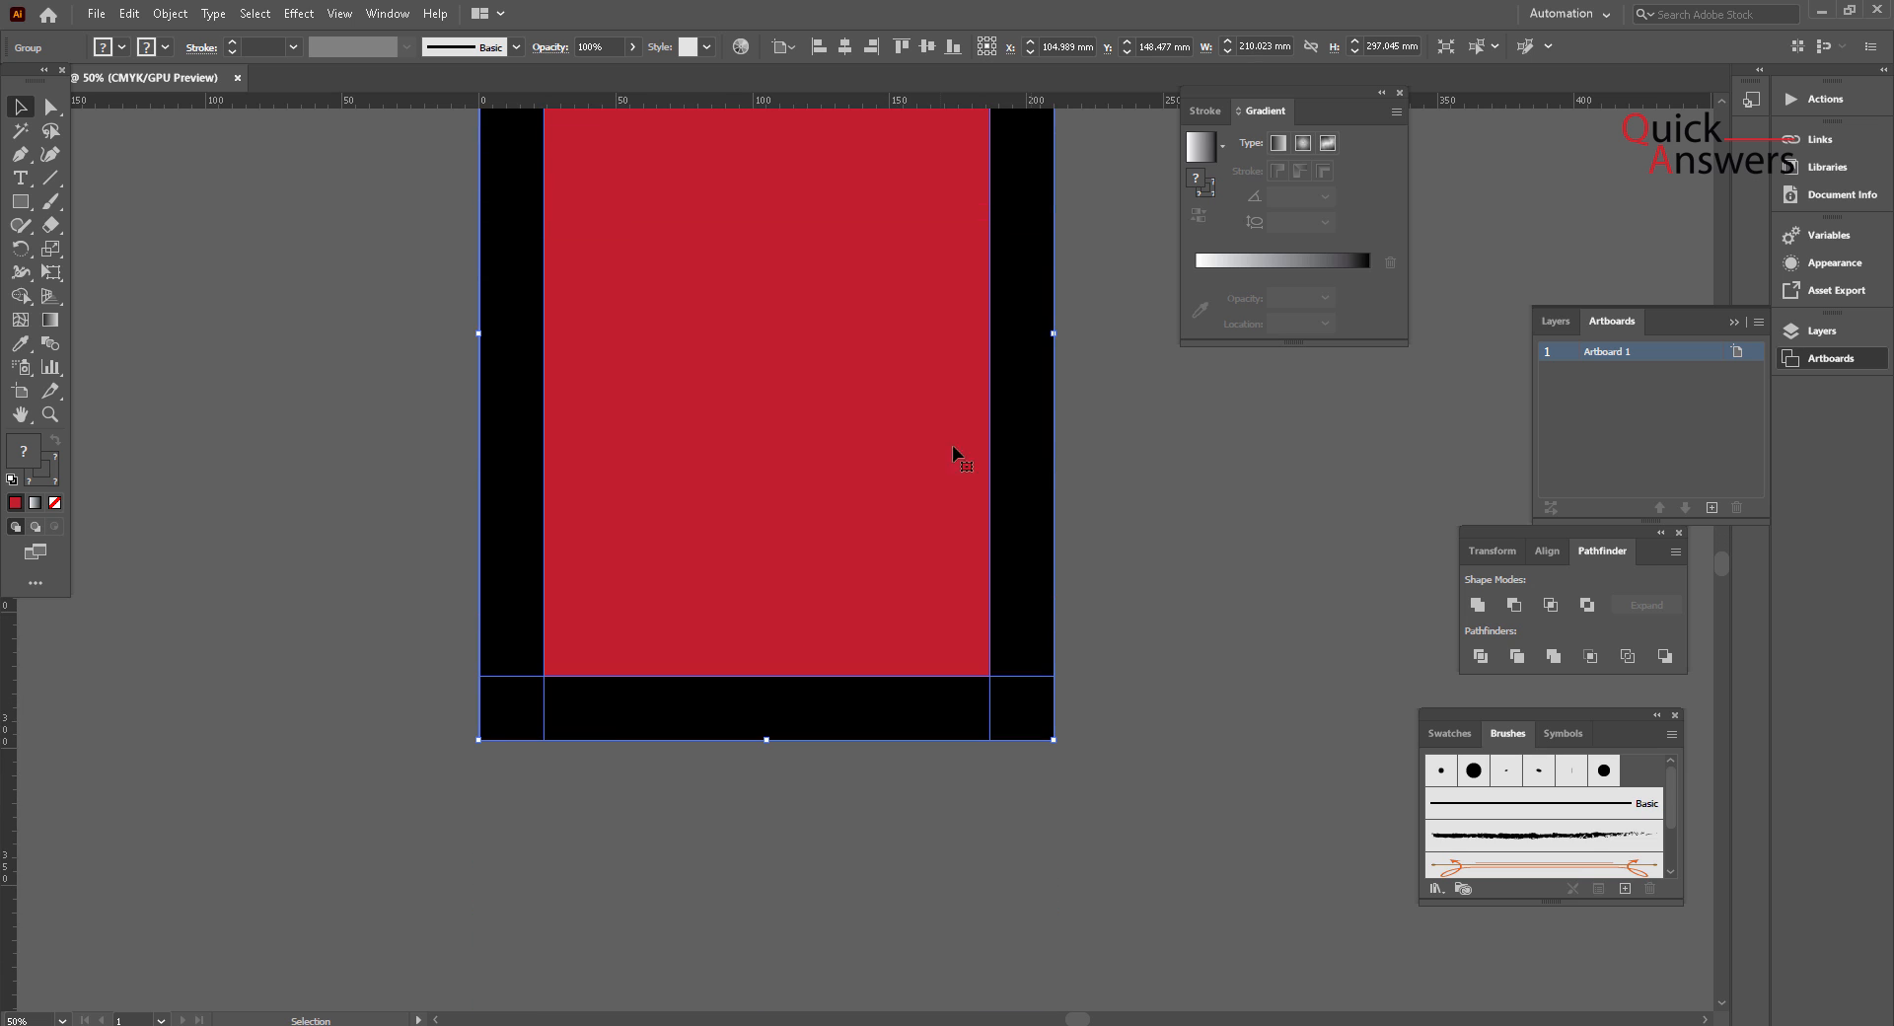
left_click(459, 720)
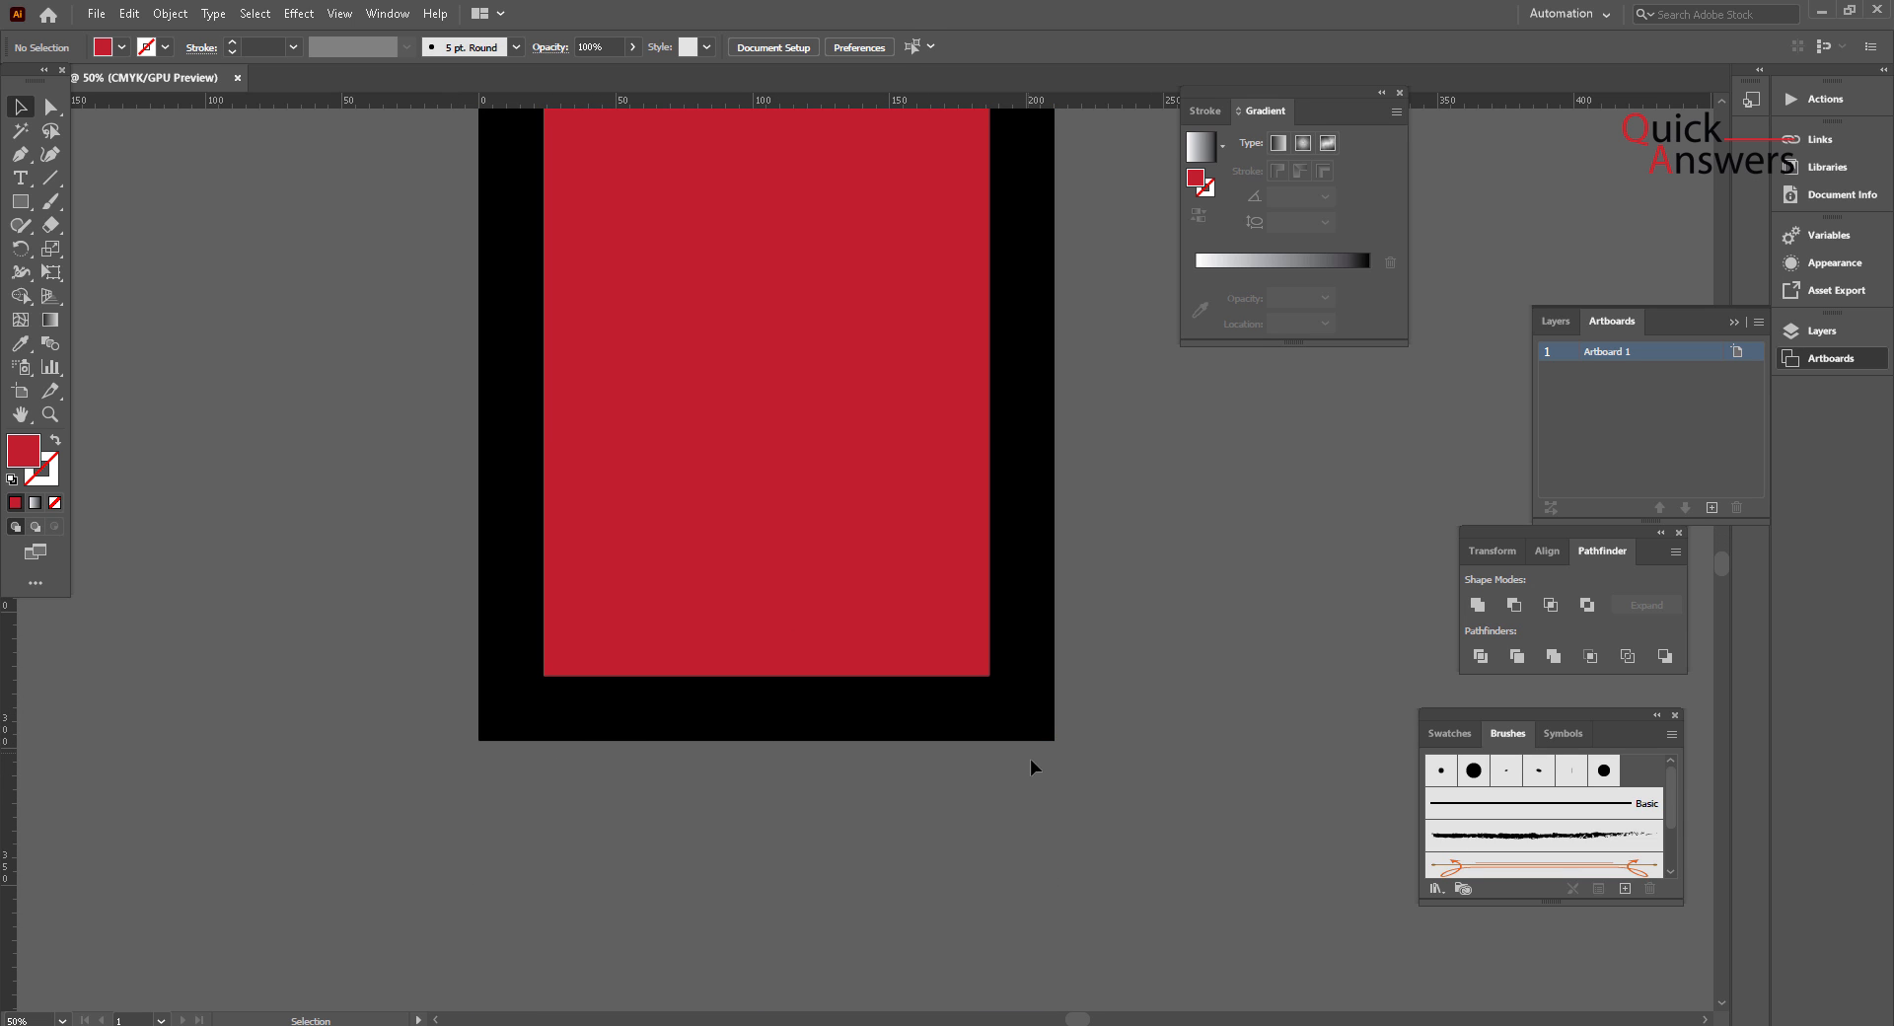
left_click(855, 714)
scroll(855, 716, "up", 5)
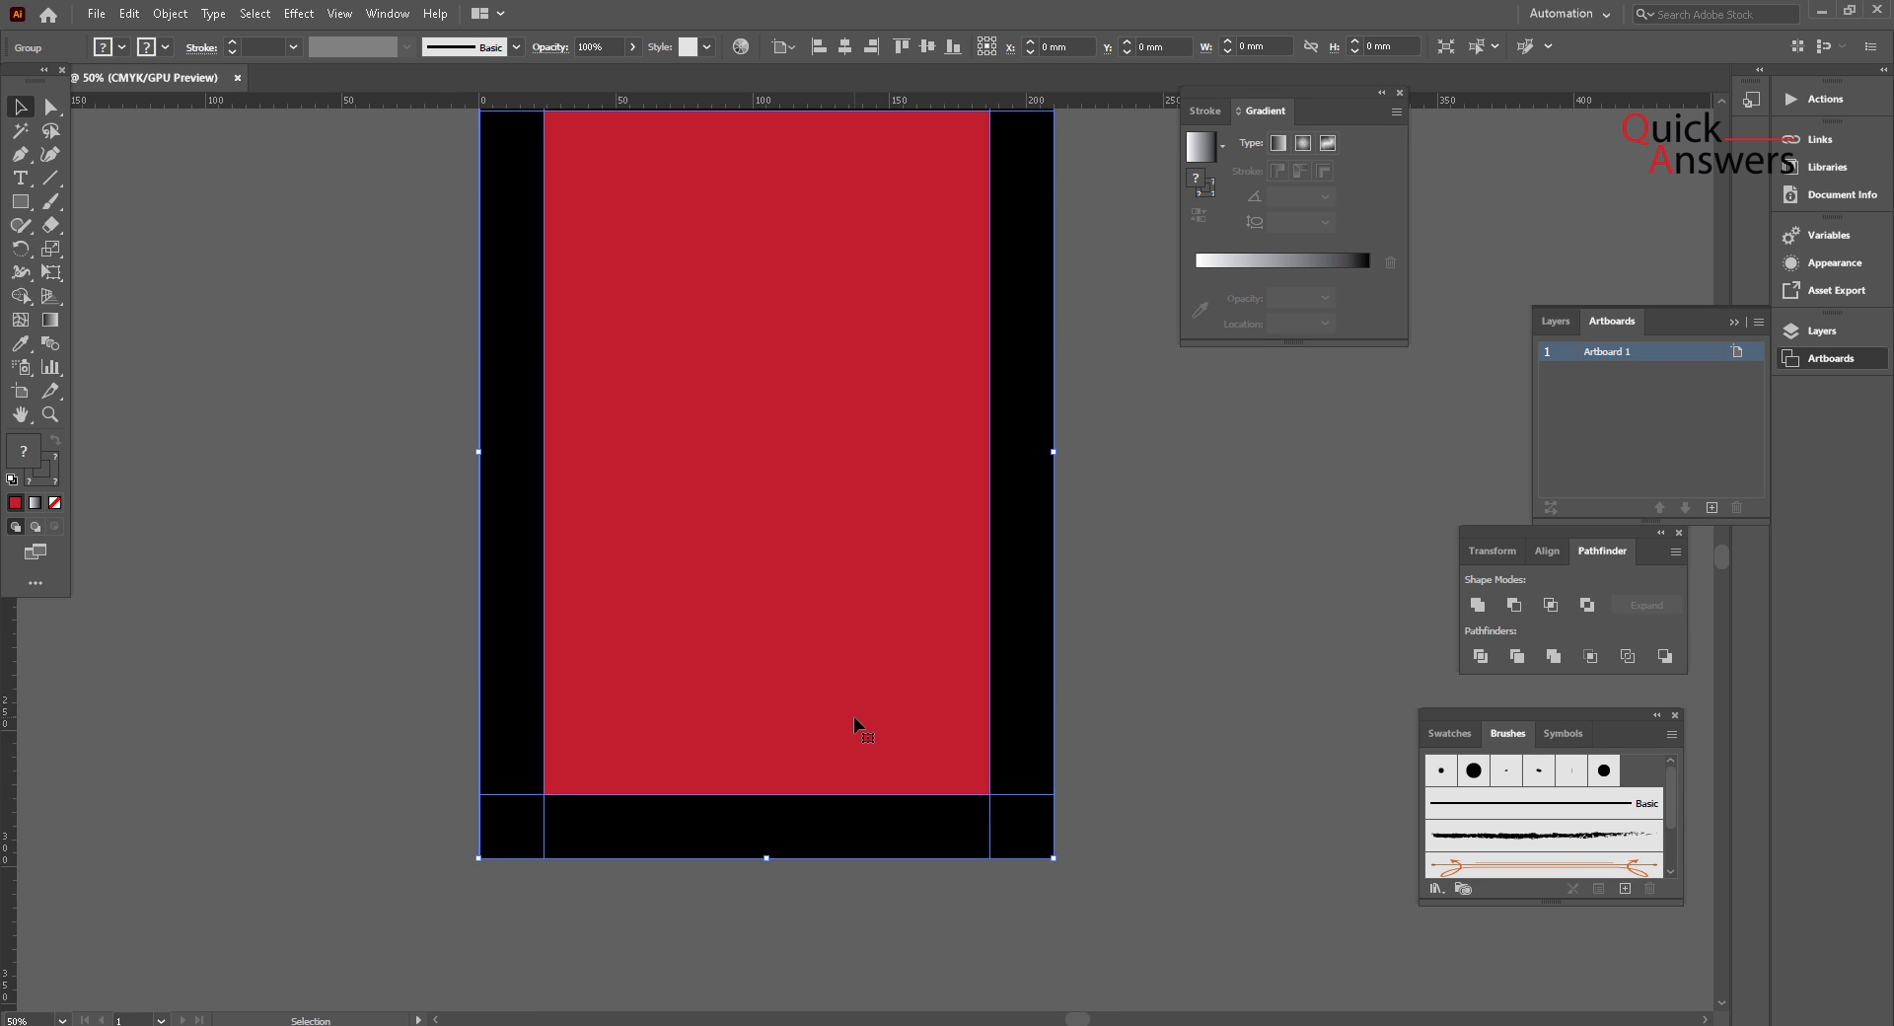
left_click(109, 47)
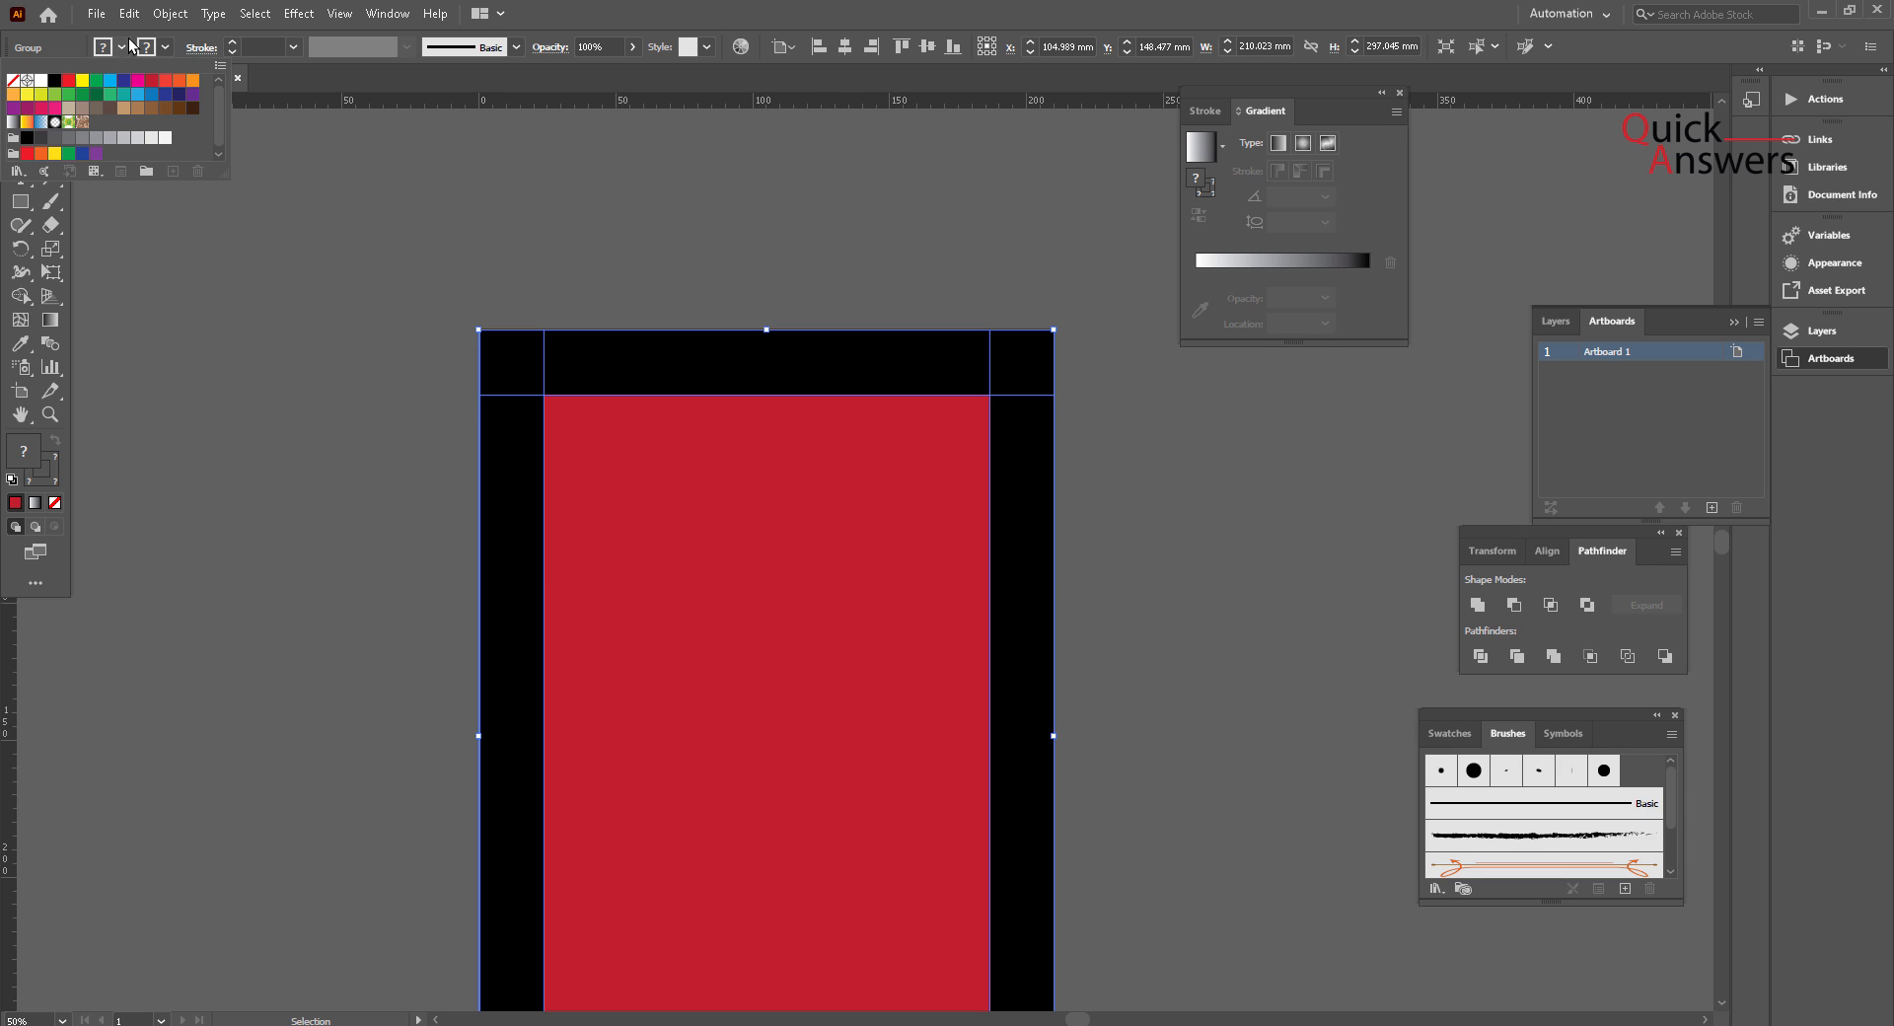
left_click(84, 81)
left_click(96, 82)
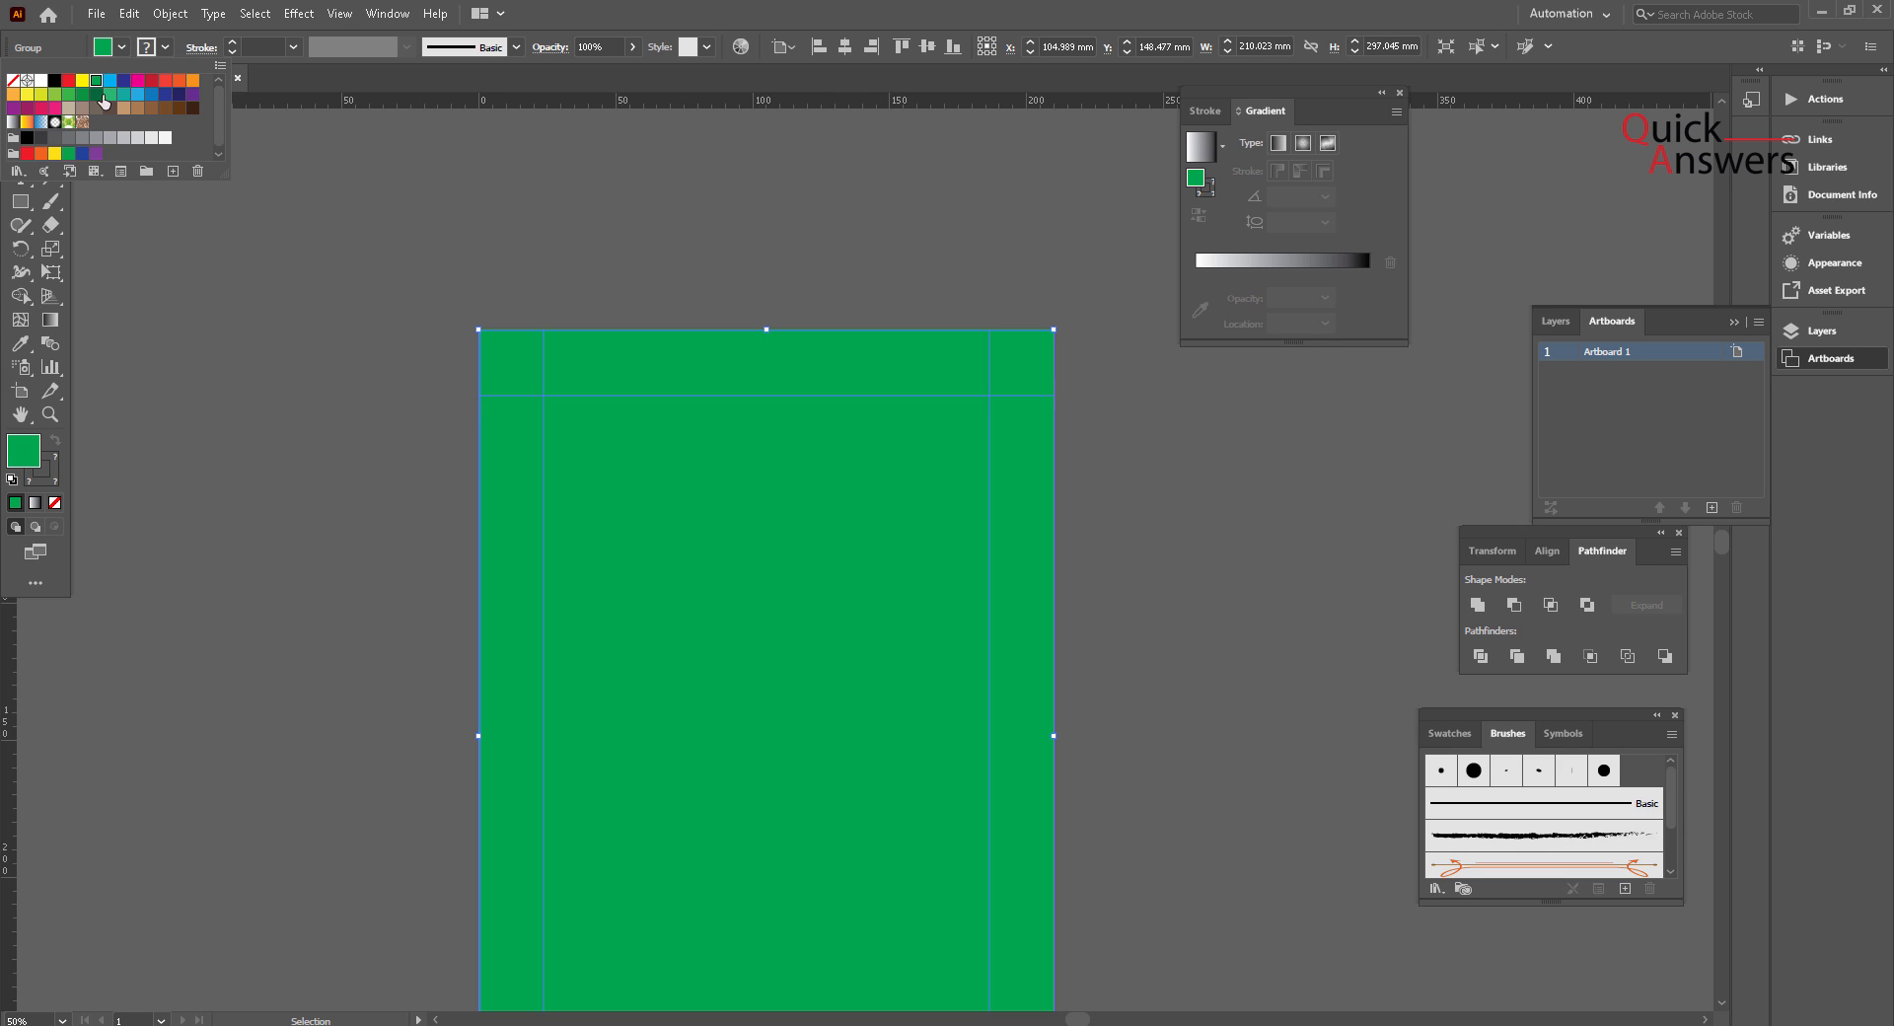
Step: Isolate the green group, send its central panel to the back, and deselect it
left_click(632, 447)
double_click(633, 448)
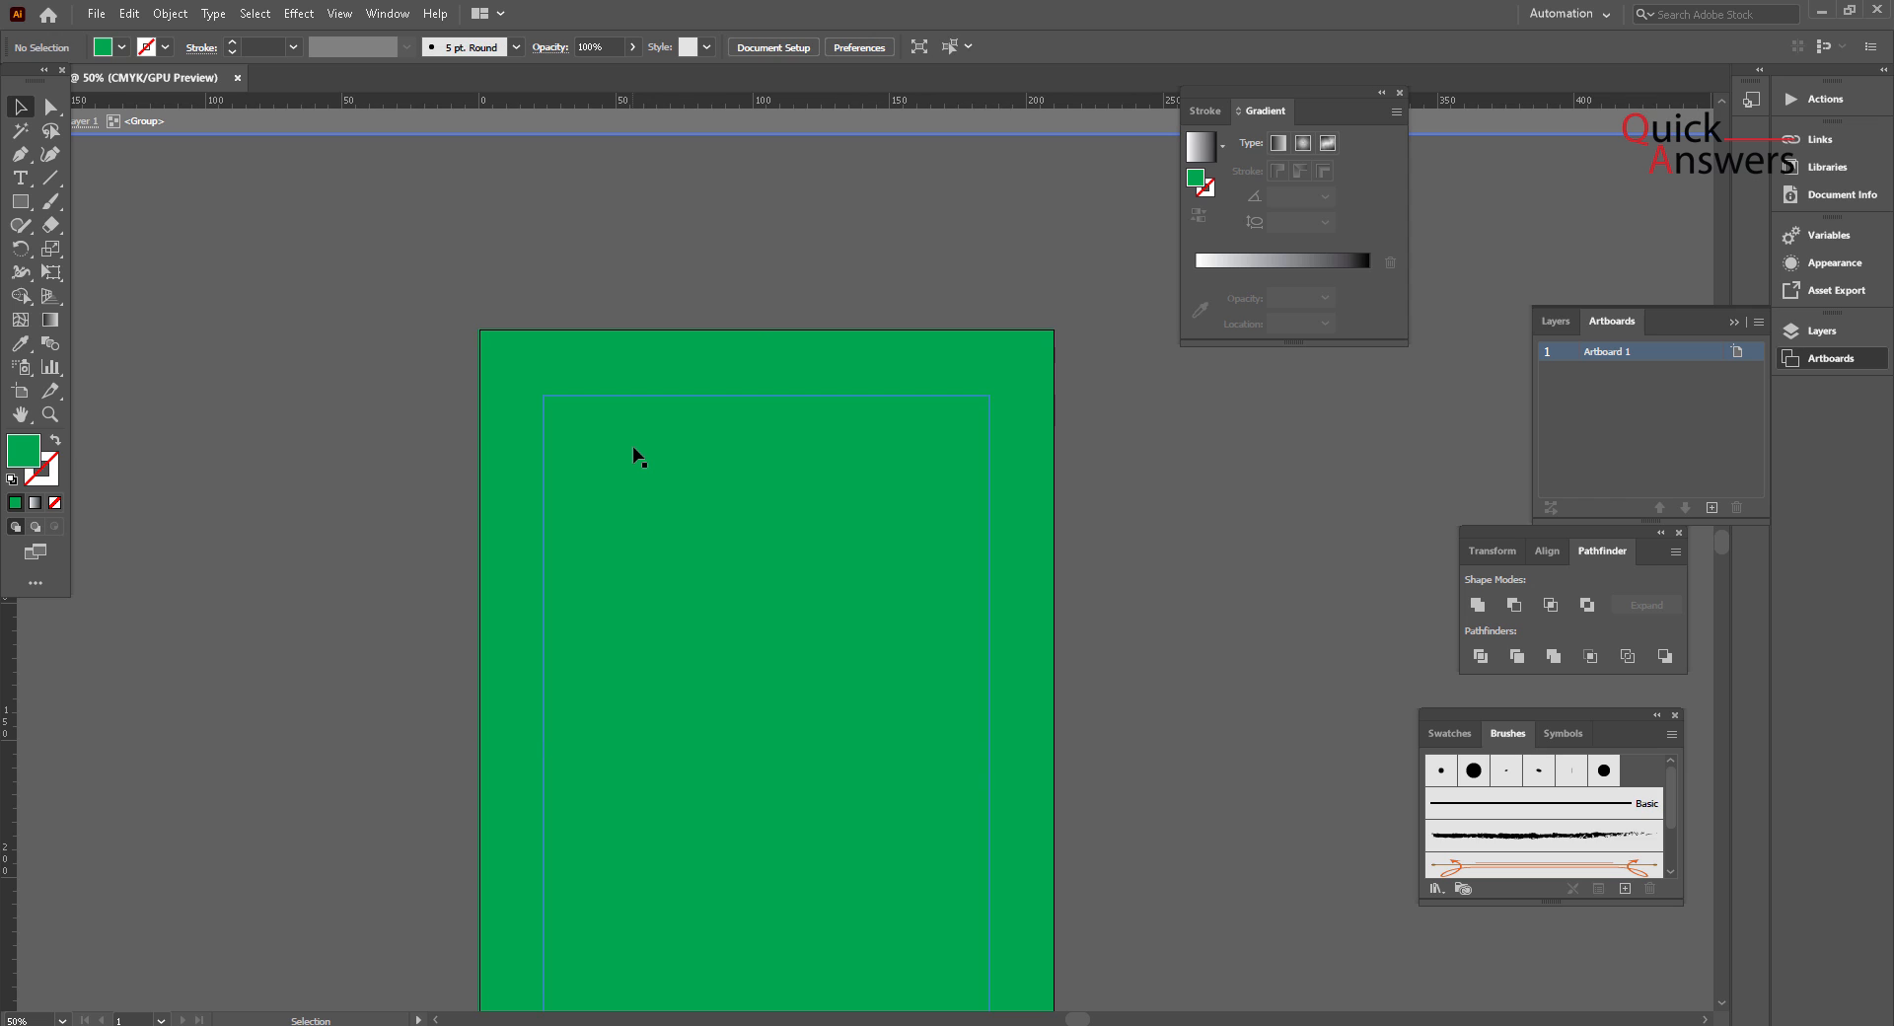
left_click(633, 448)
right_click(633, 448)
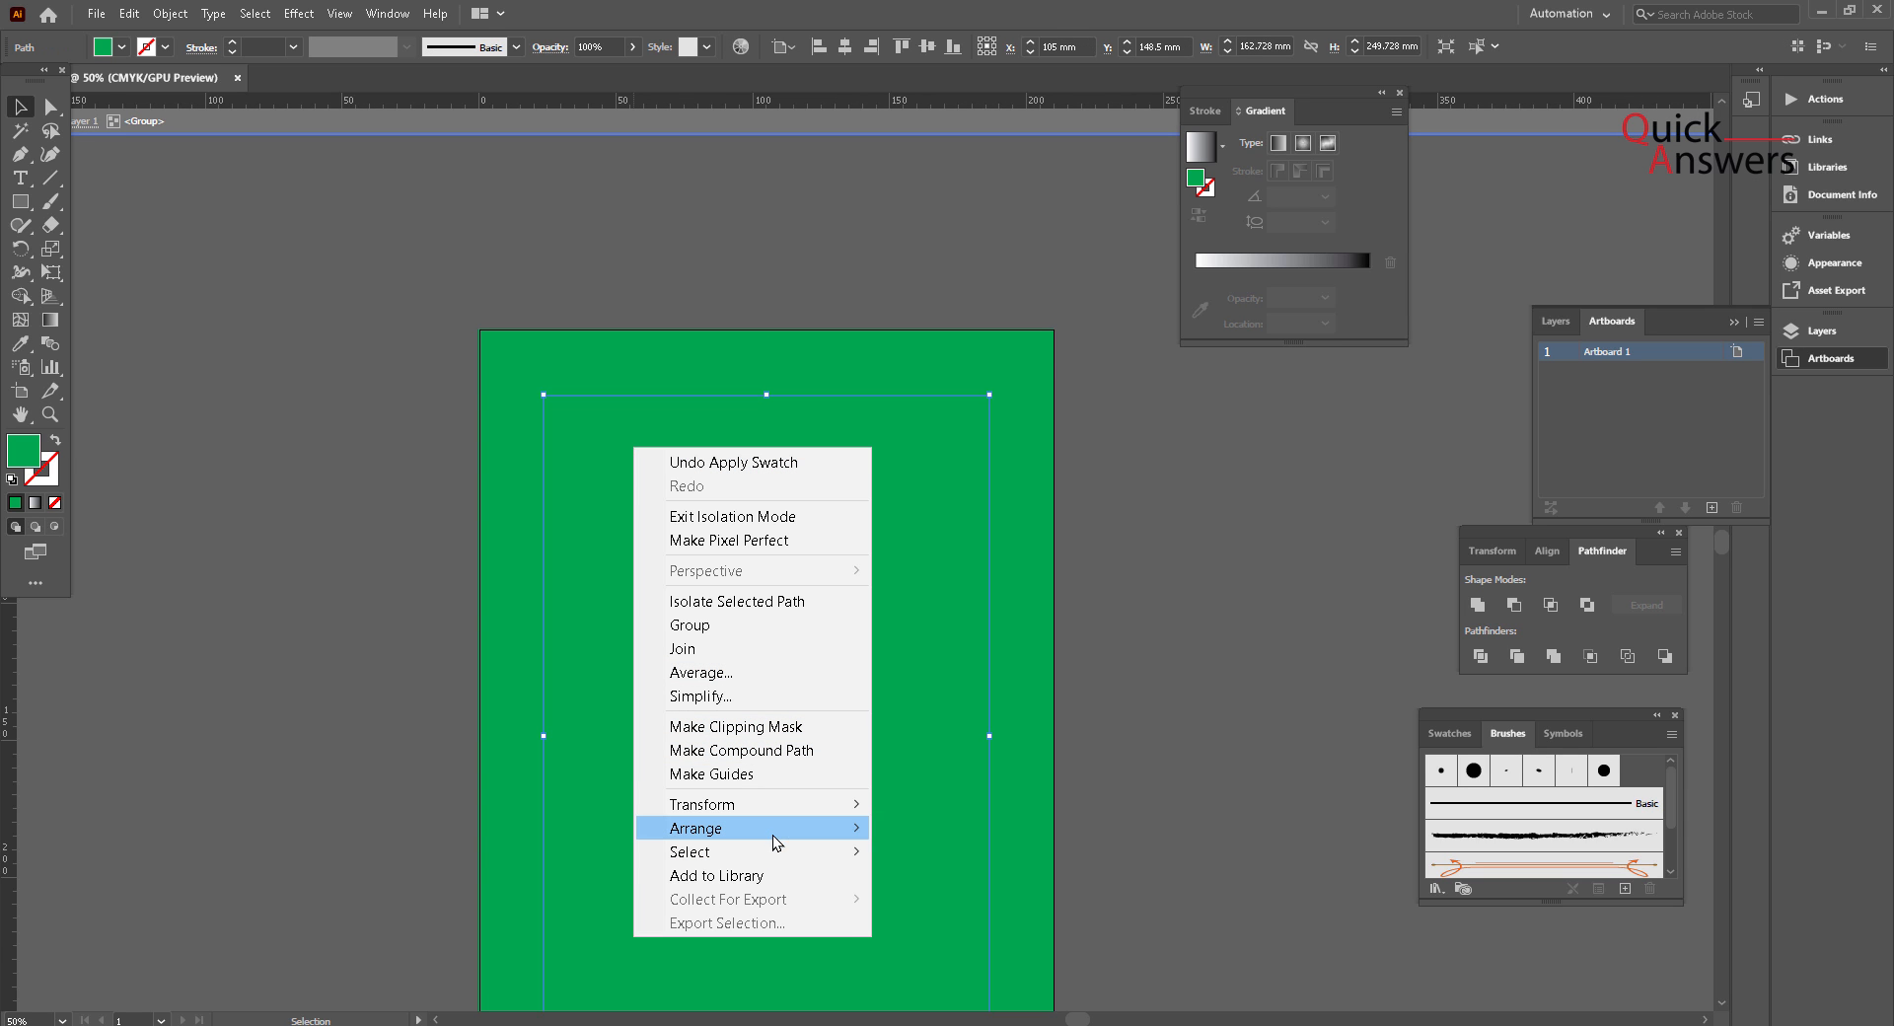
mouse_move(773, 834)
left_click(977, 900)
left_click(1171, 719)
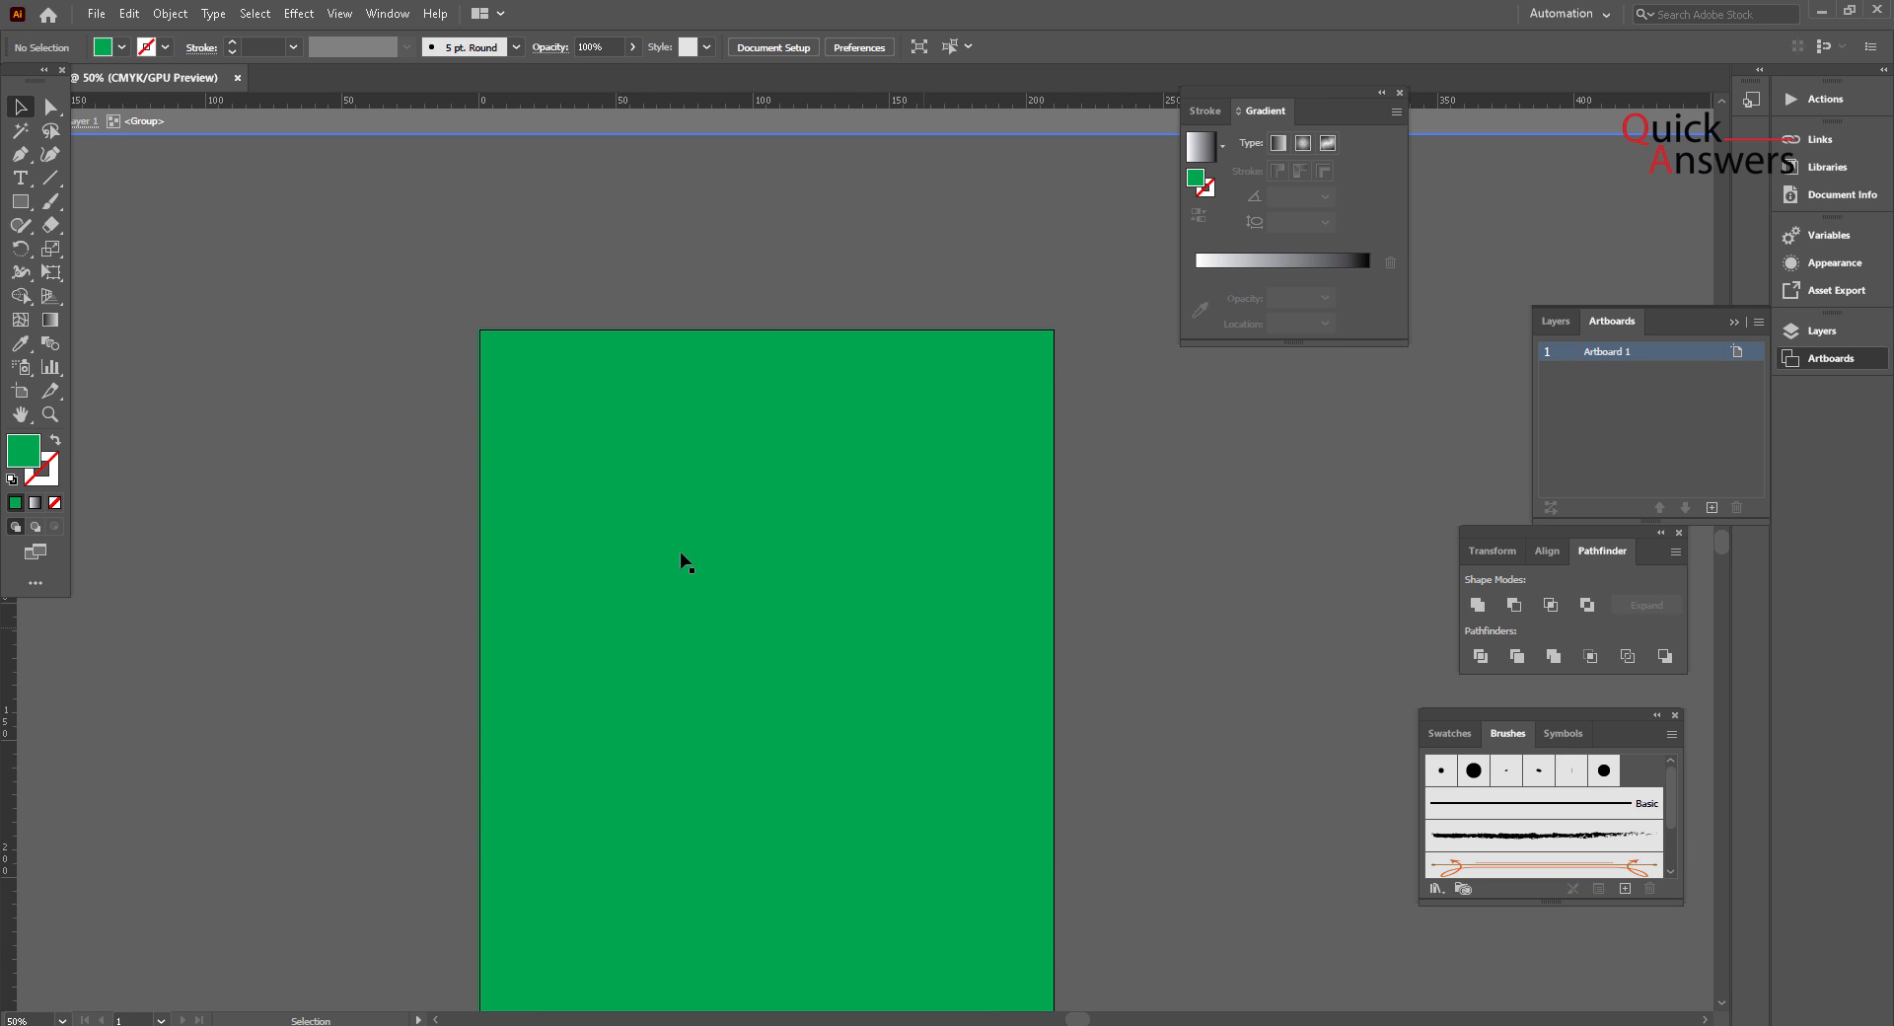
Step: Delete the central panel inside the margins and exit isolation mode
left_click(681, 557)
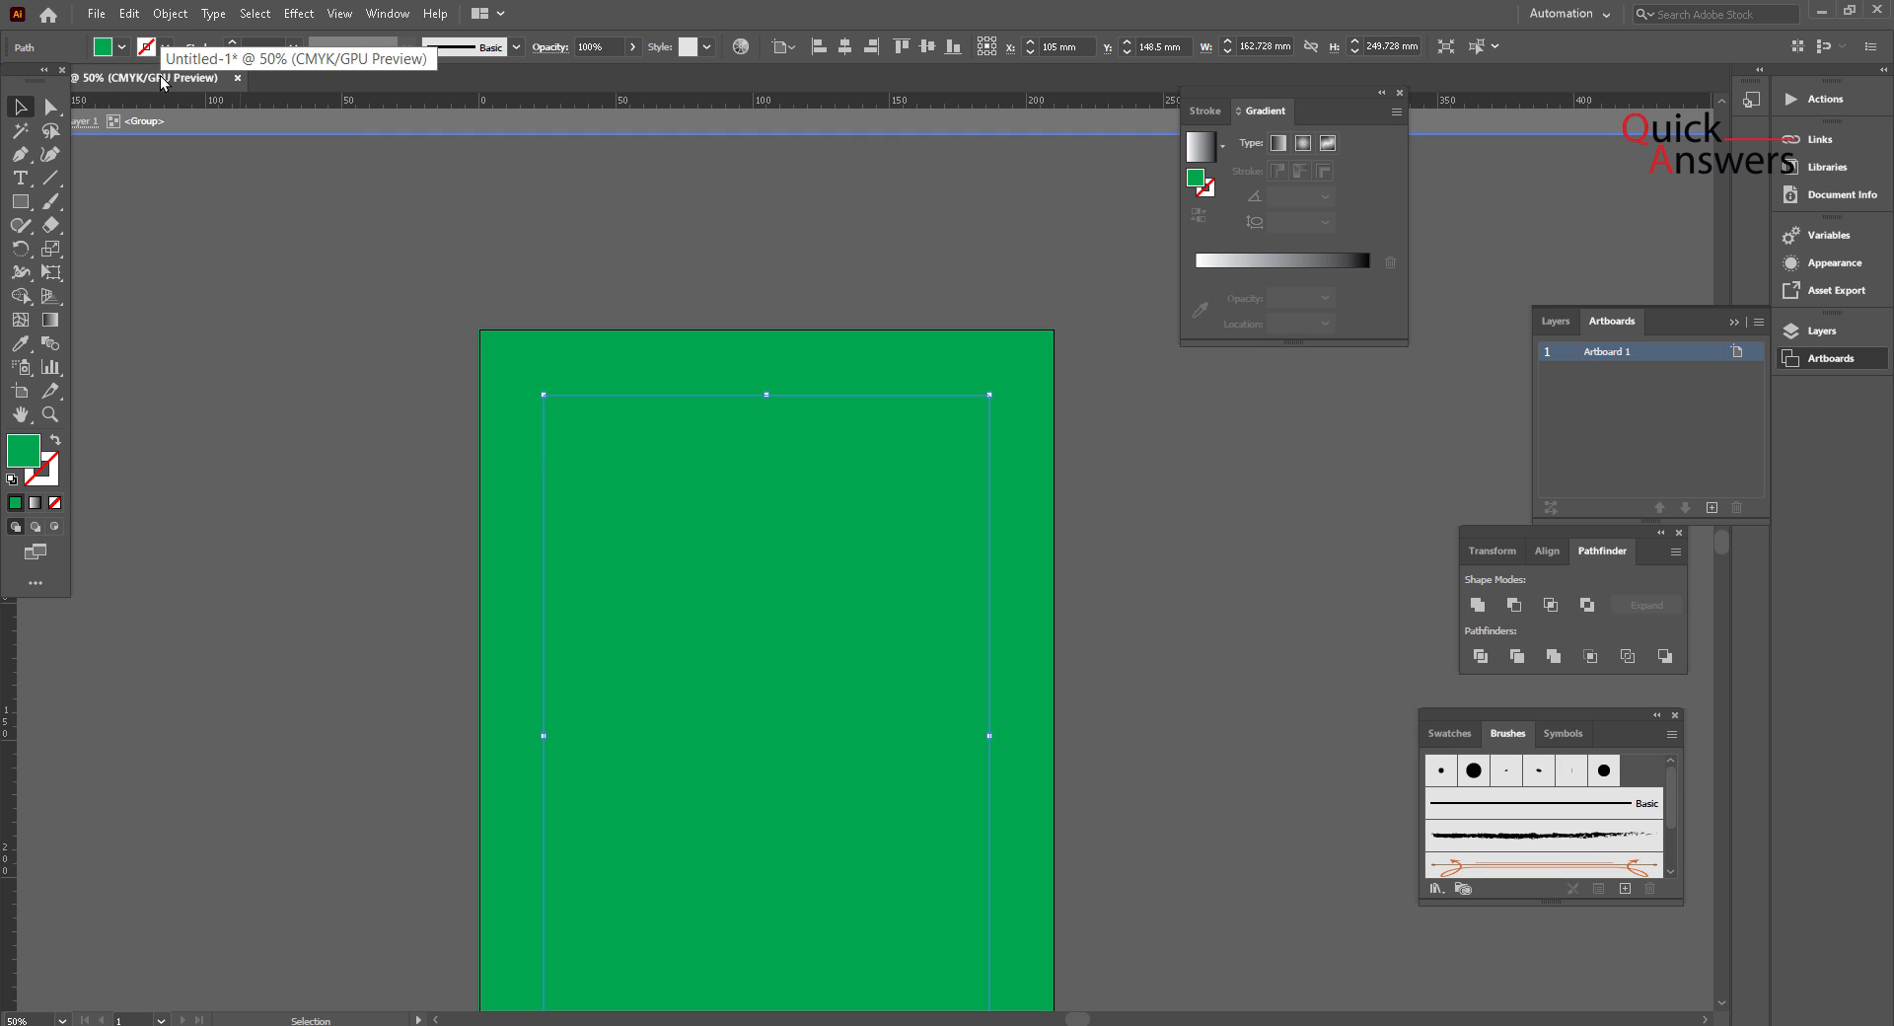
key("Delete")
key("Escape")
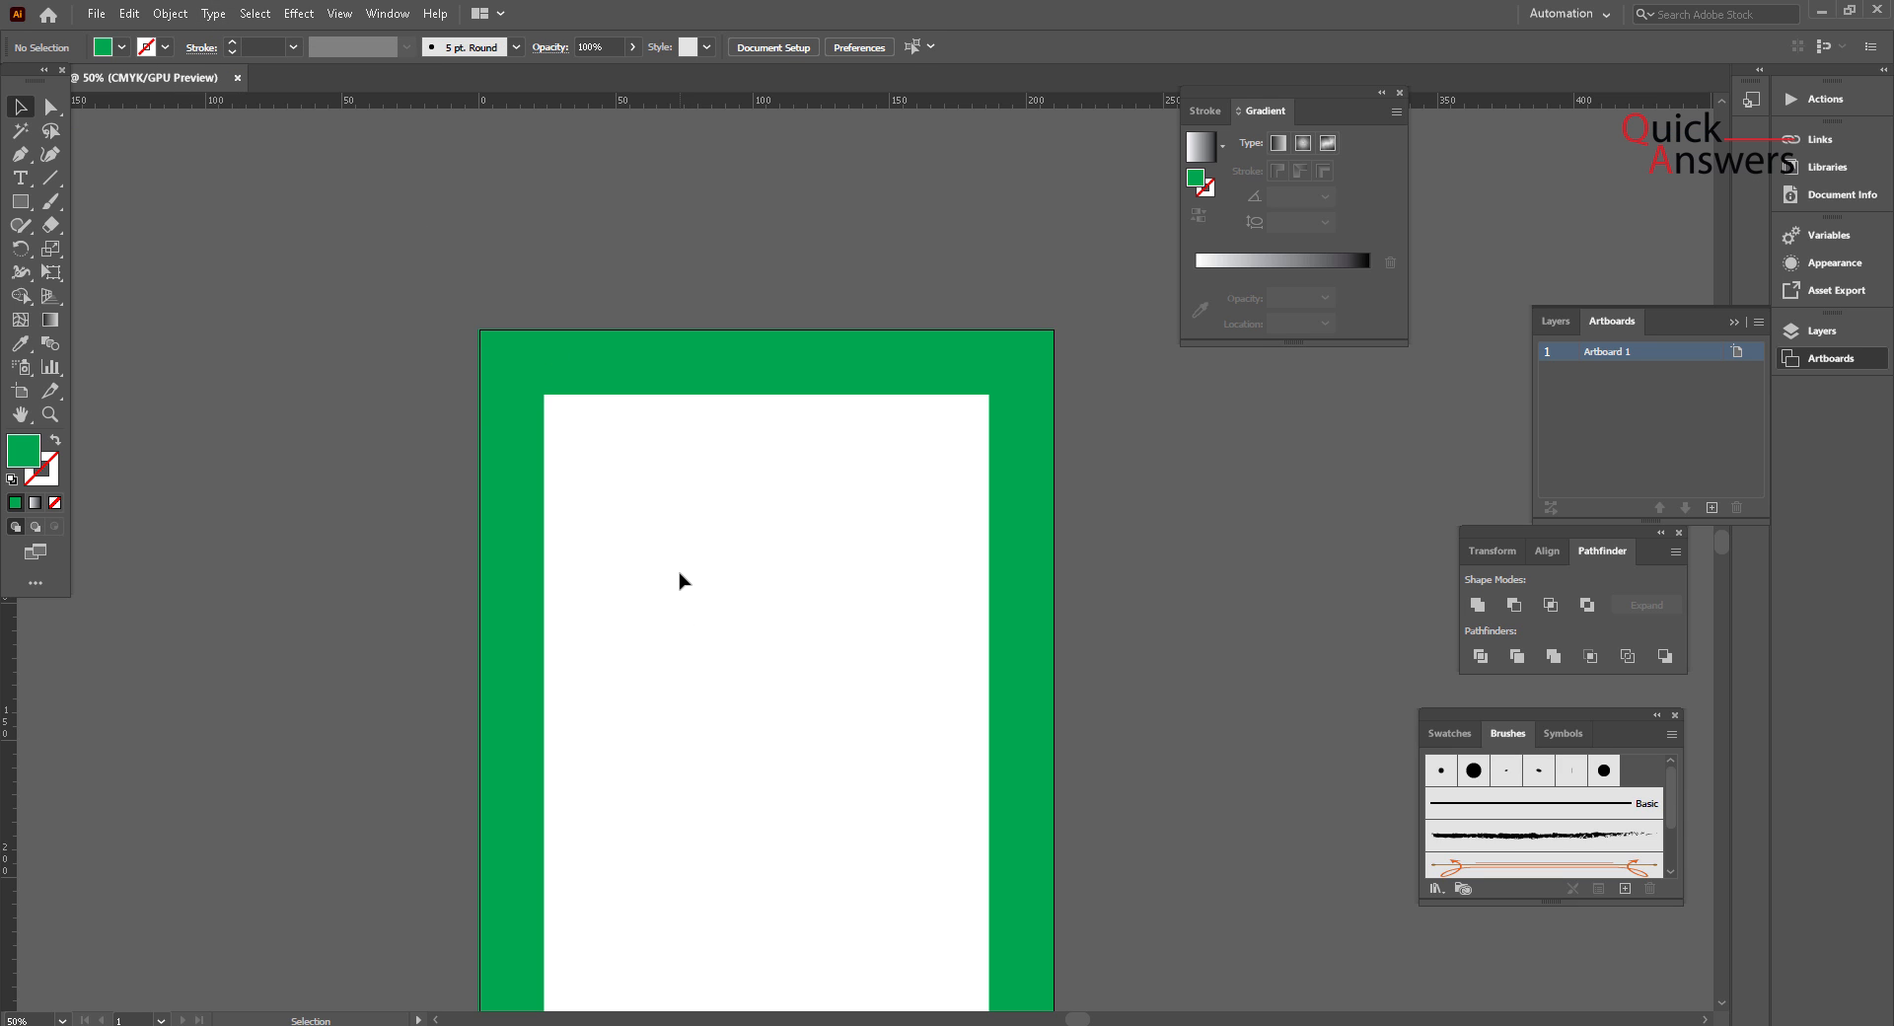
Step: Select the whole green frame group to examine its divided pieces, and deselect it
scroll(684, 574, "down", 2)
left_click_drag(460, 364, 959, 947)
scroll(717, 732, "up", 2)
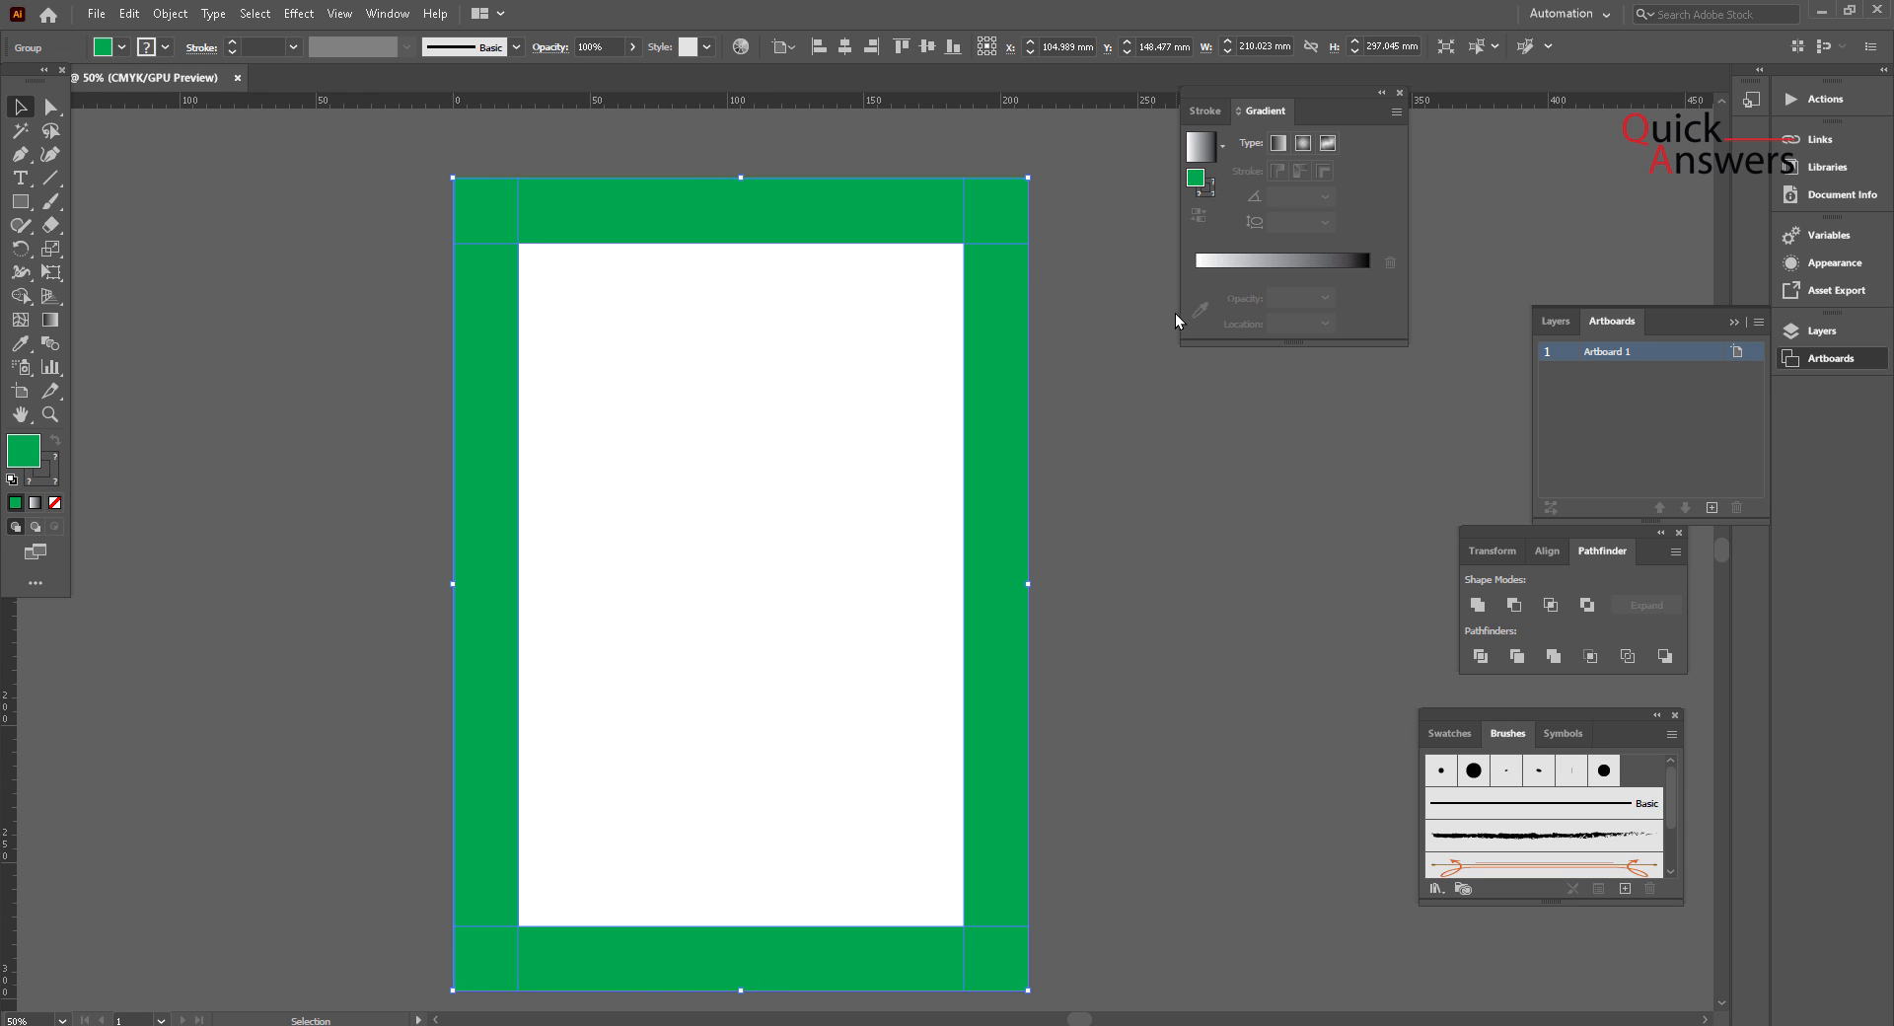
left_click(1093, 241)
Step: Isolate the green frame group and fill its upper-right corner square with red
left_click(996, 215)
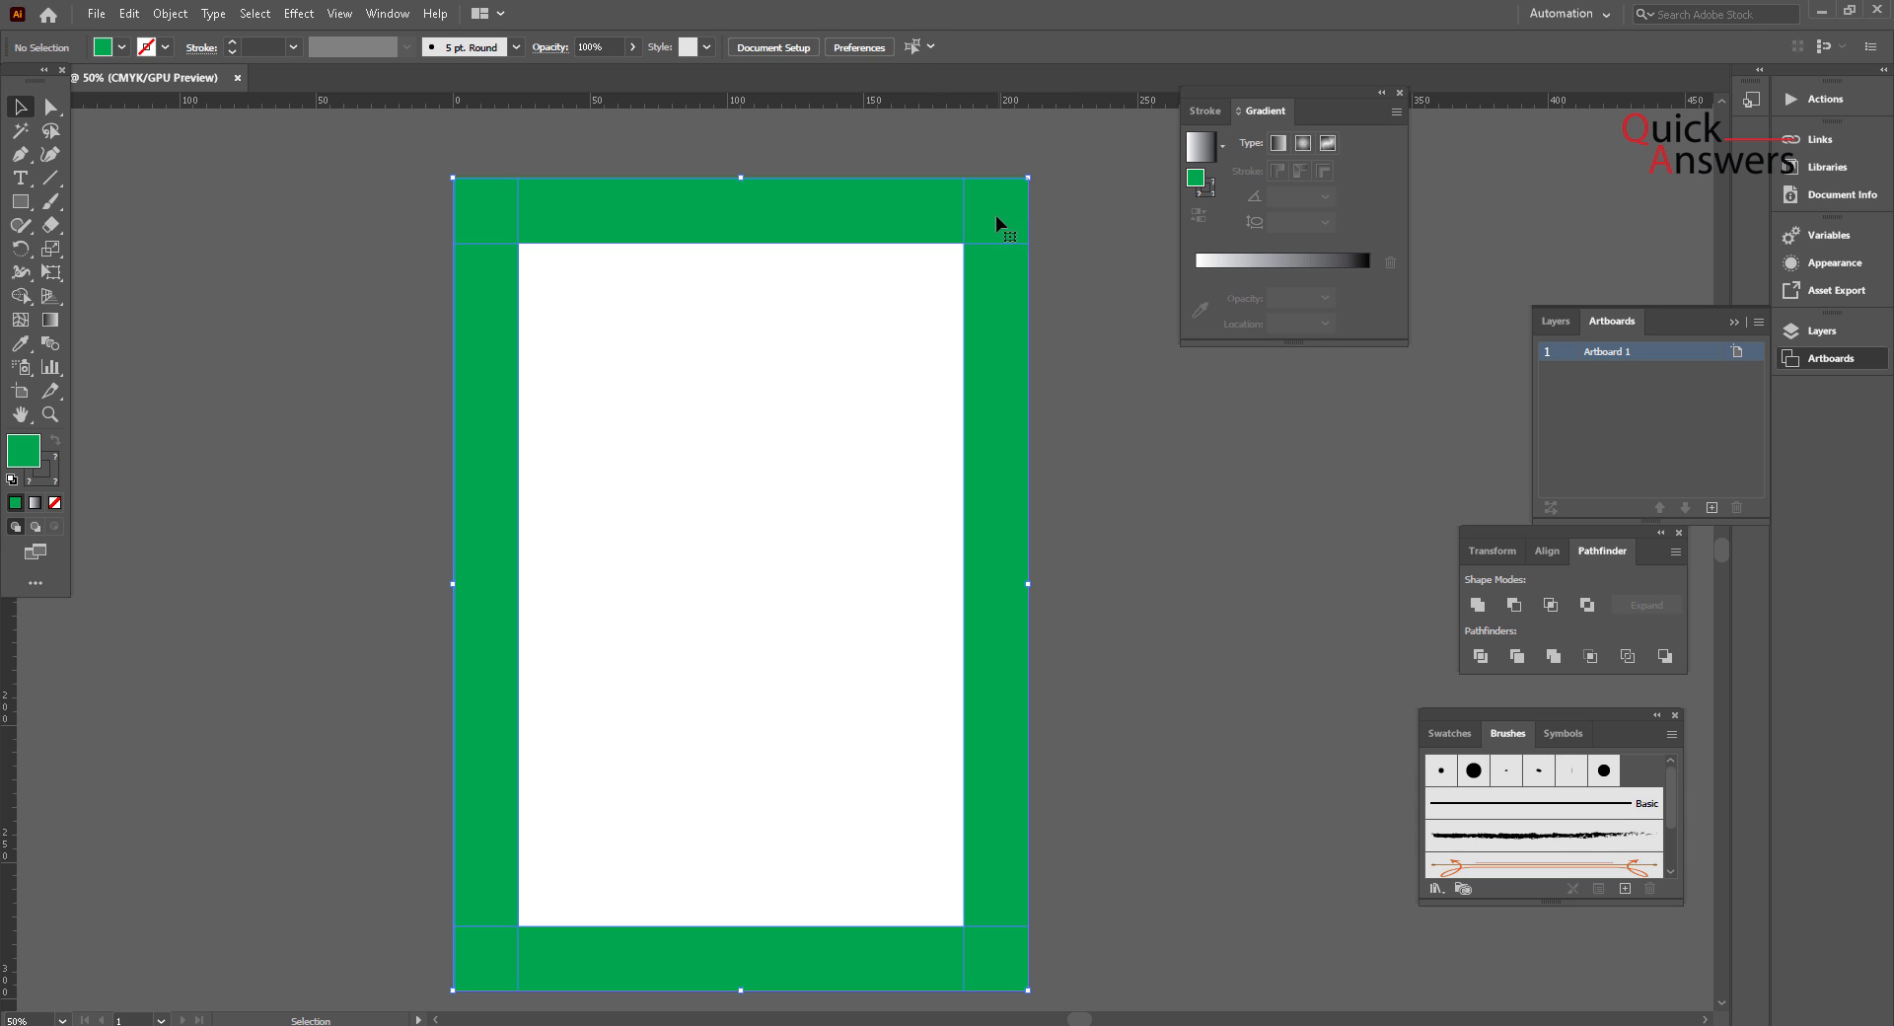
scroll(1019, 215, "up", 3)
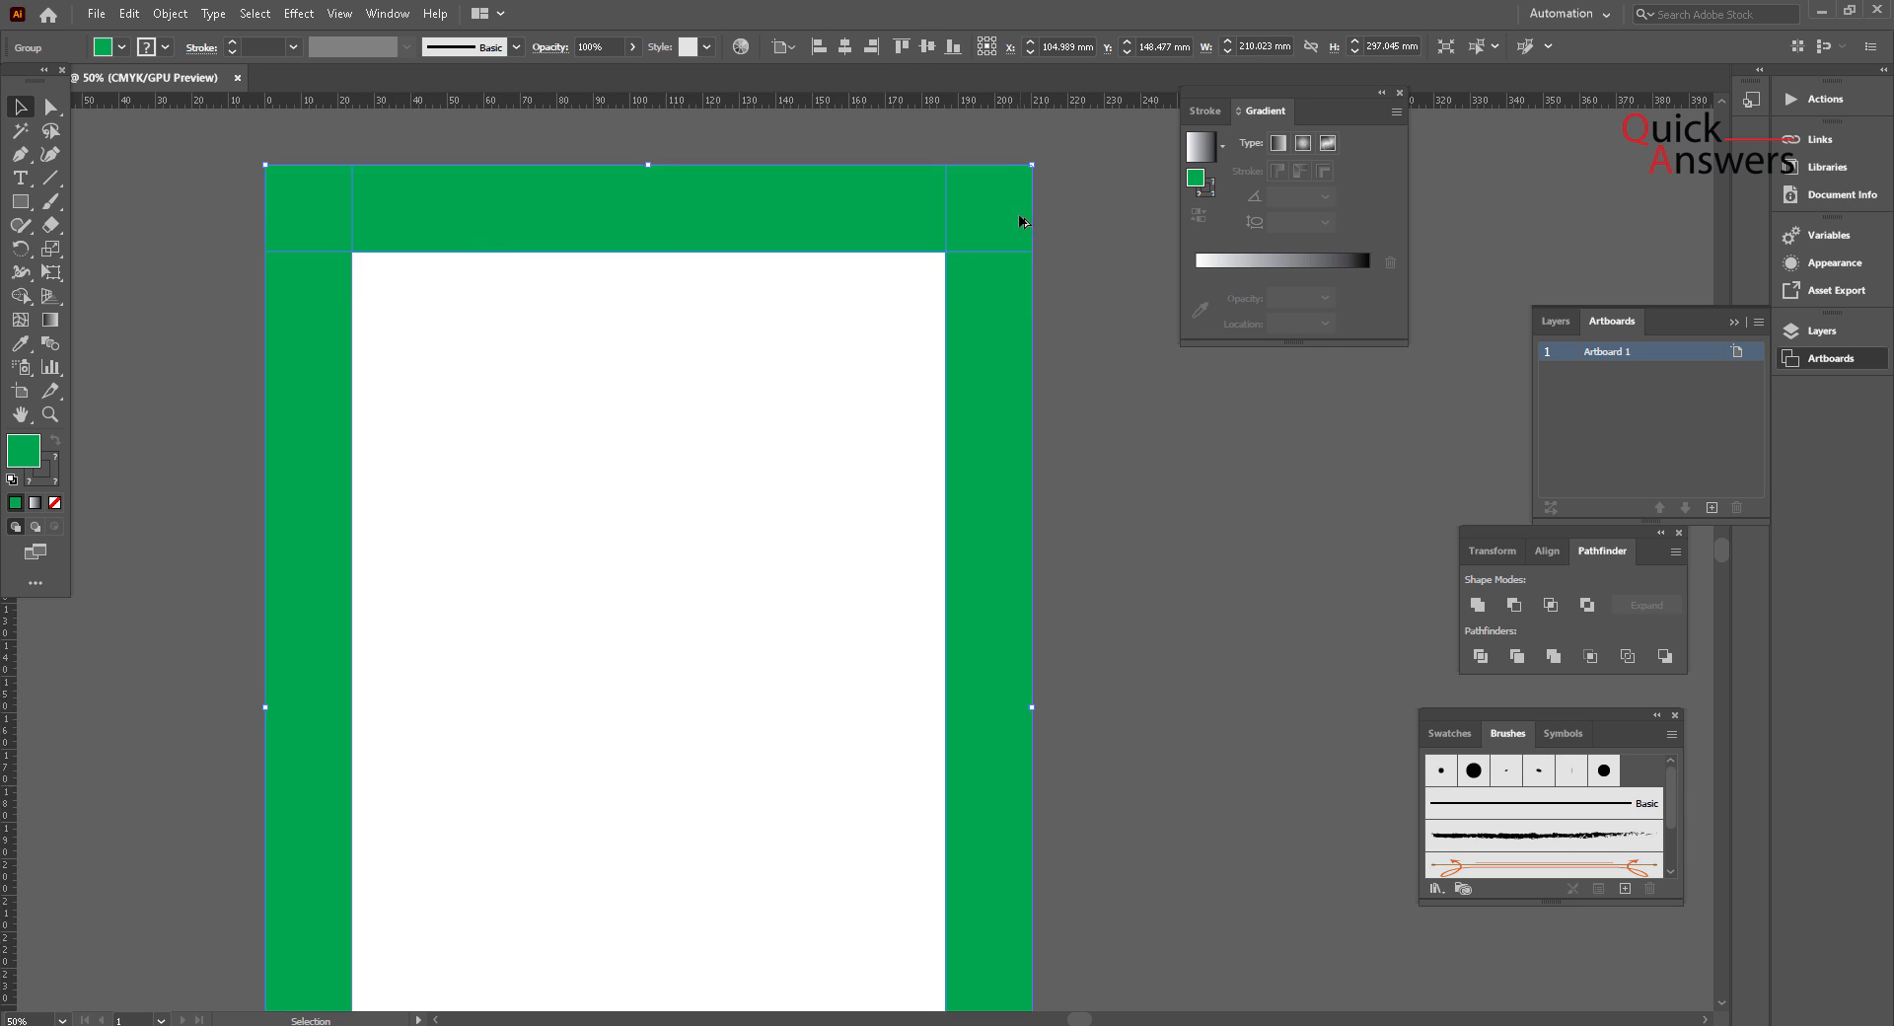
left_click(1003, 215)
scroll(1002, 215, "down", 4)
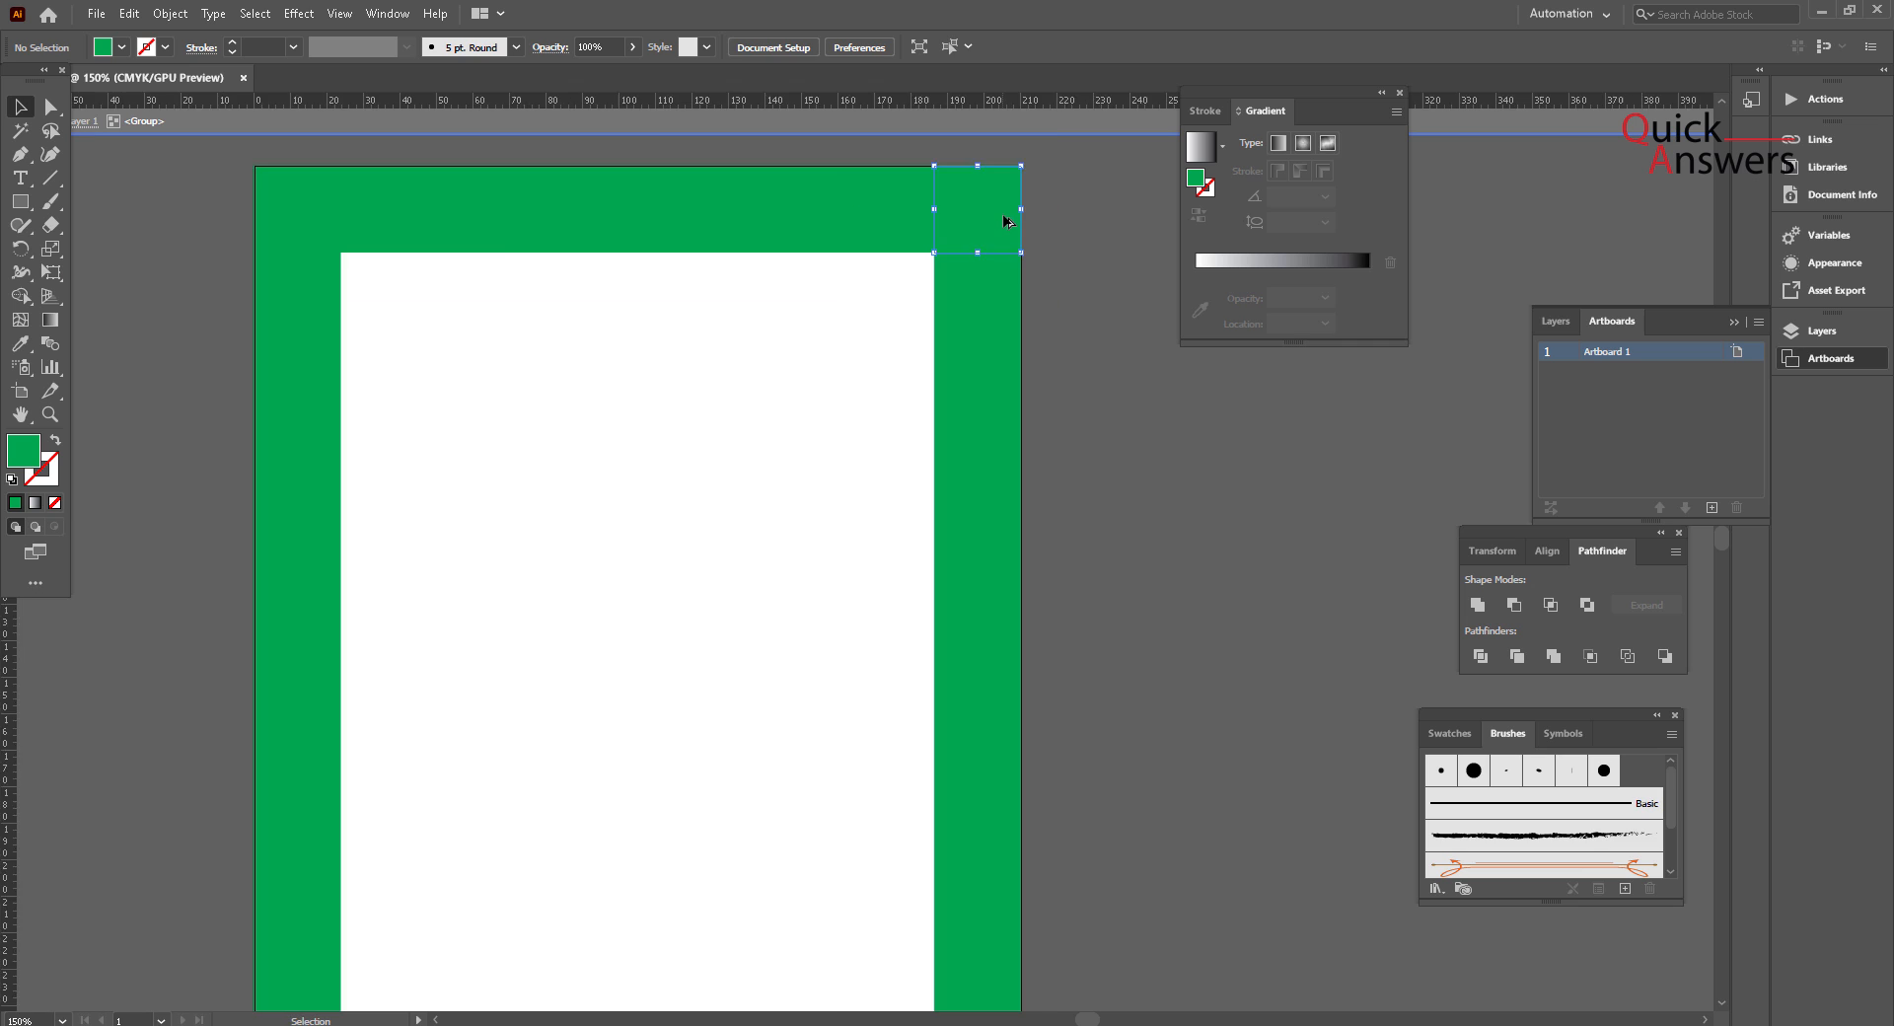
left_click(123, 48)
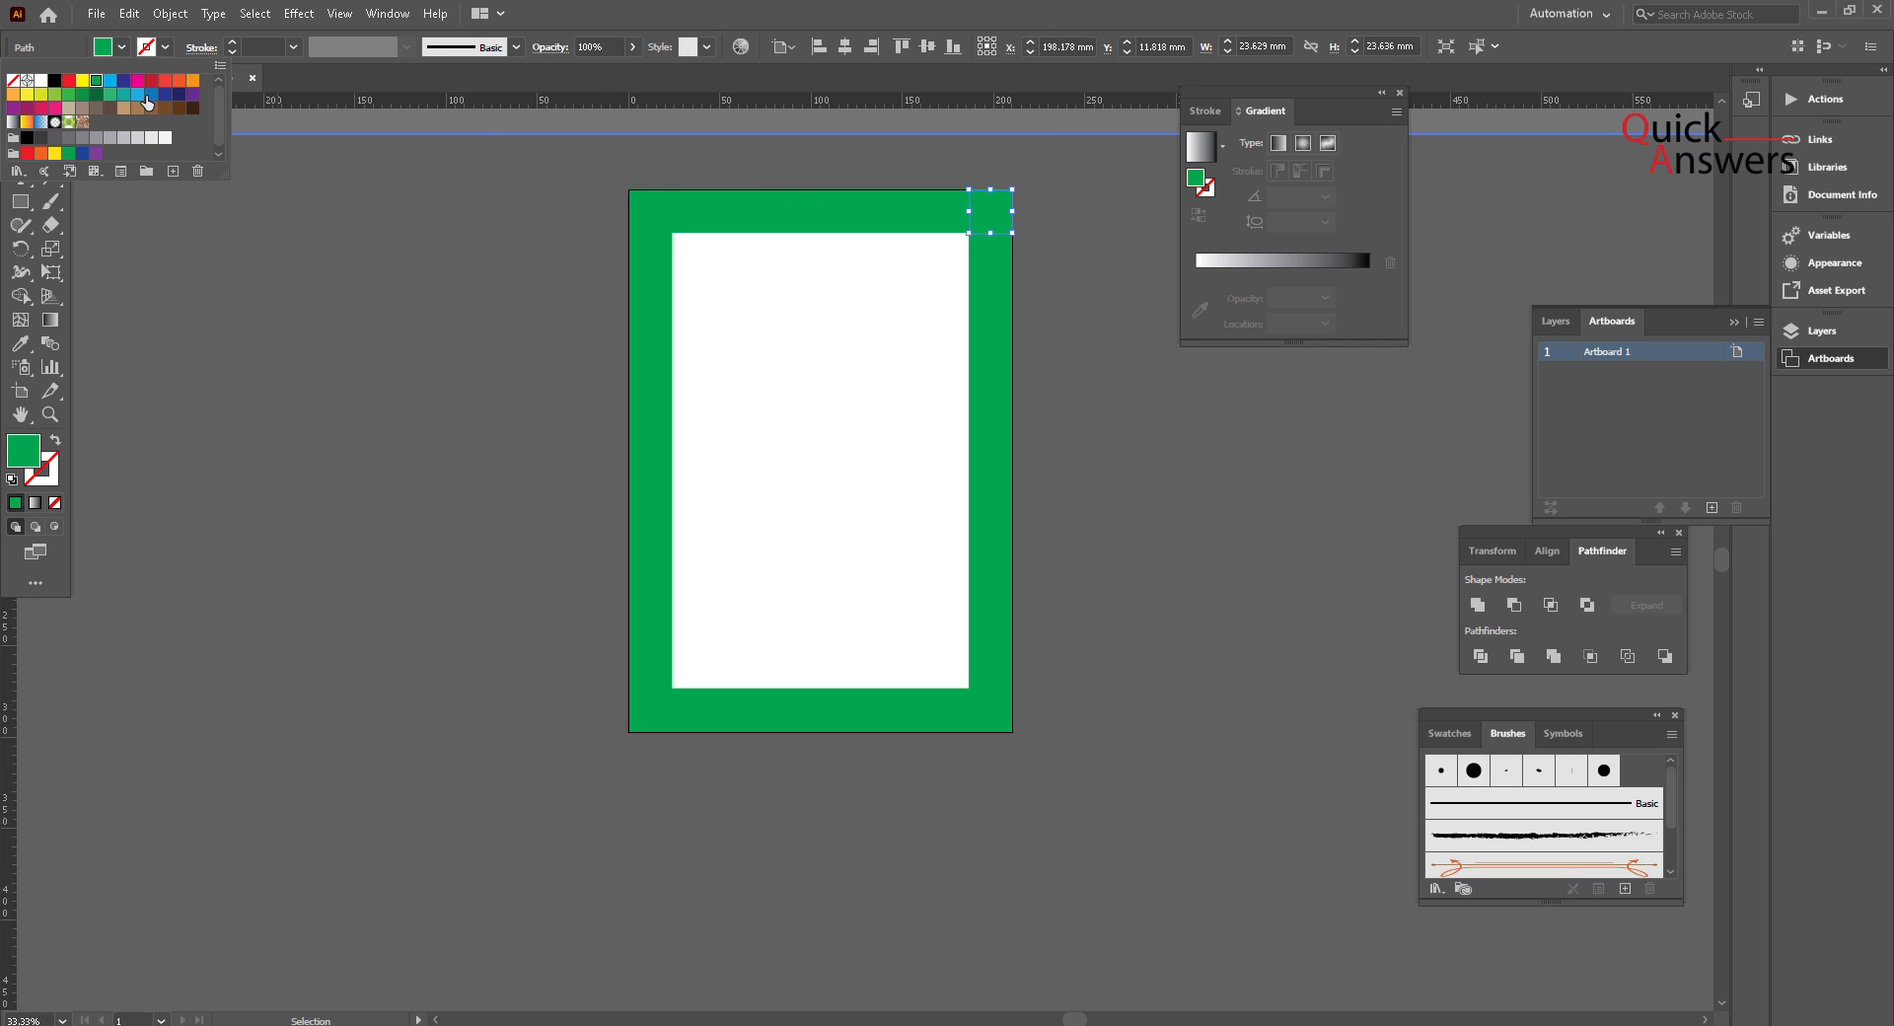
left_click(141, 83)
left_click(152, 81)
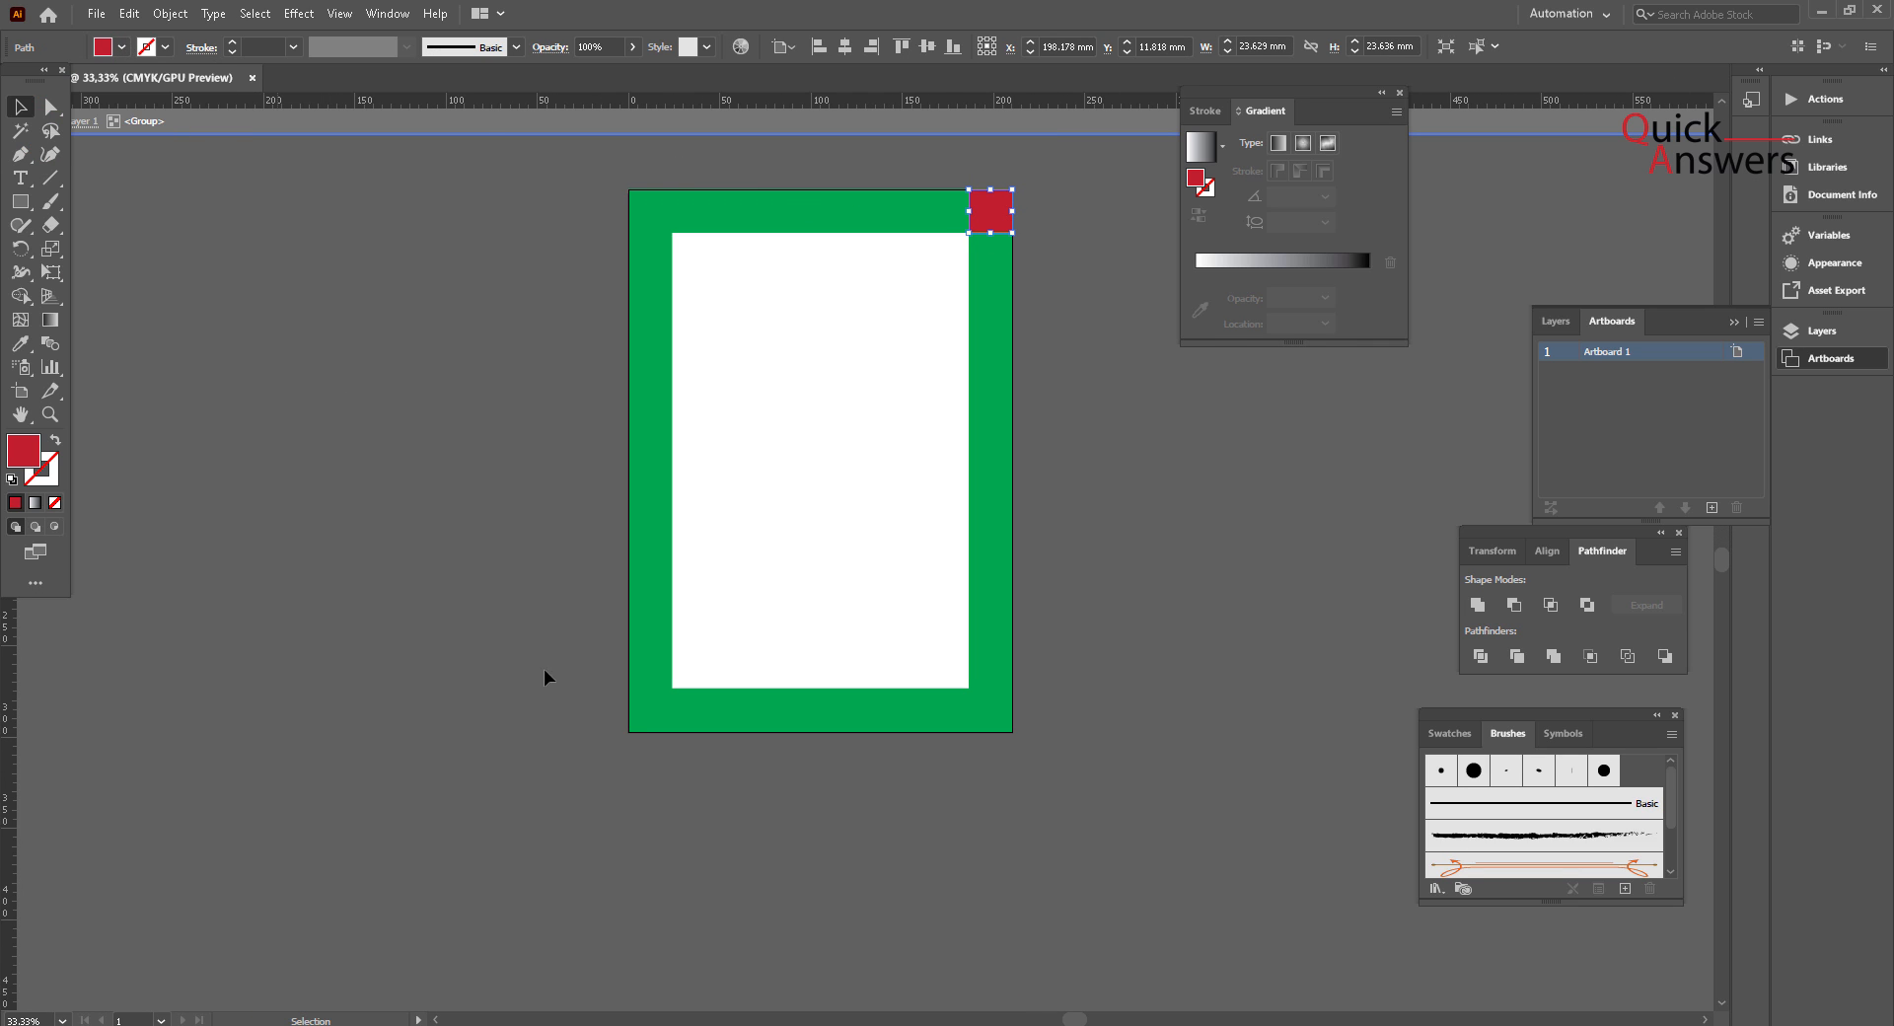
Step: Copy the red fill to the frame's lower-left and upper-left corner squares with the Eyedropper
left_click(651, 714)
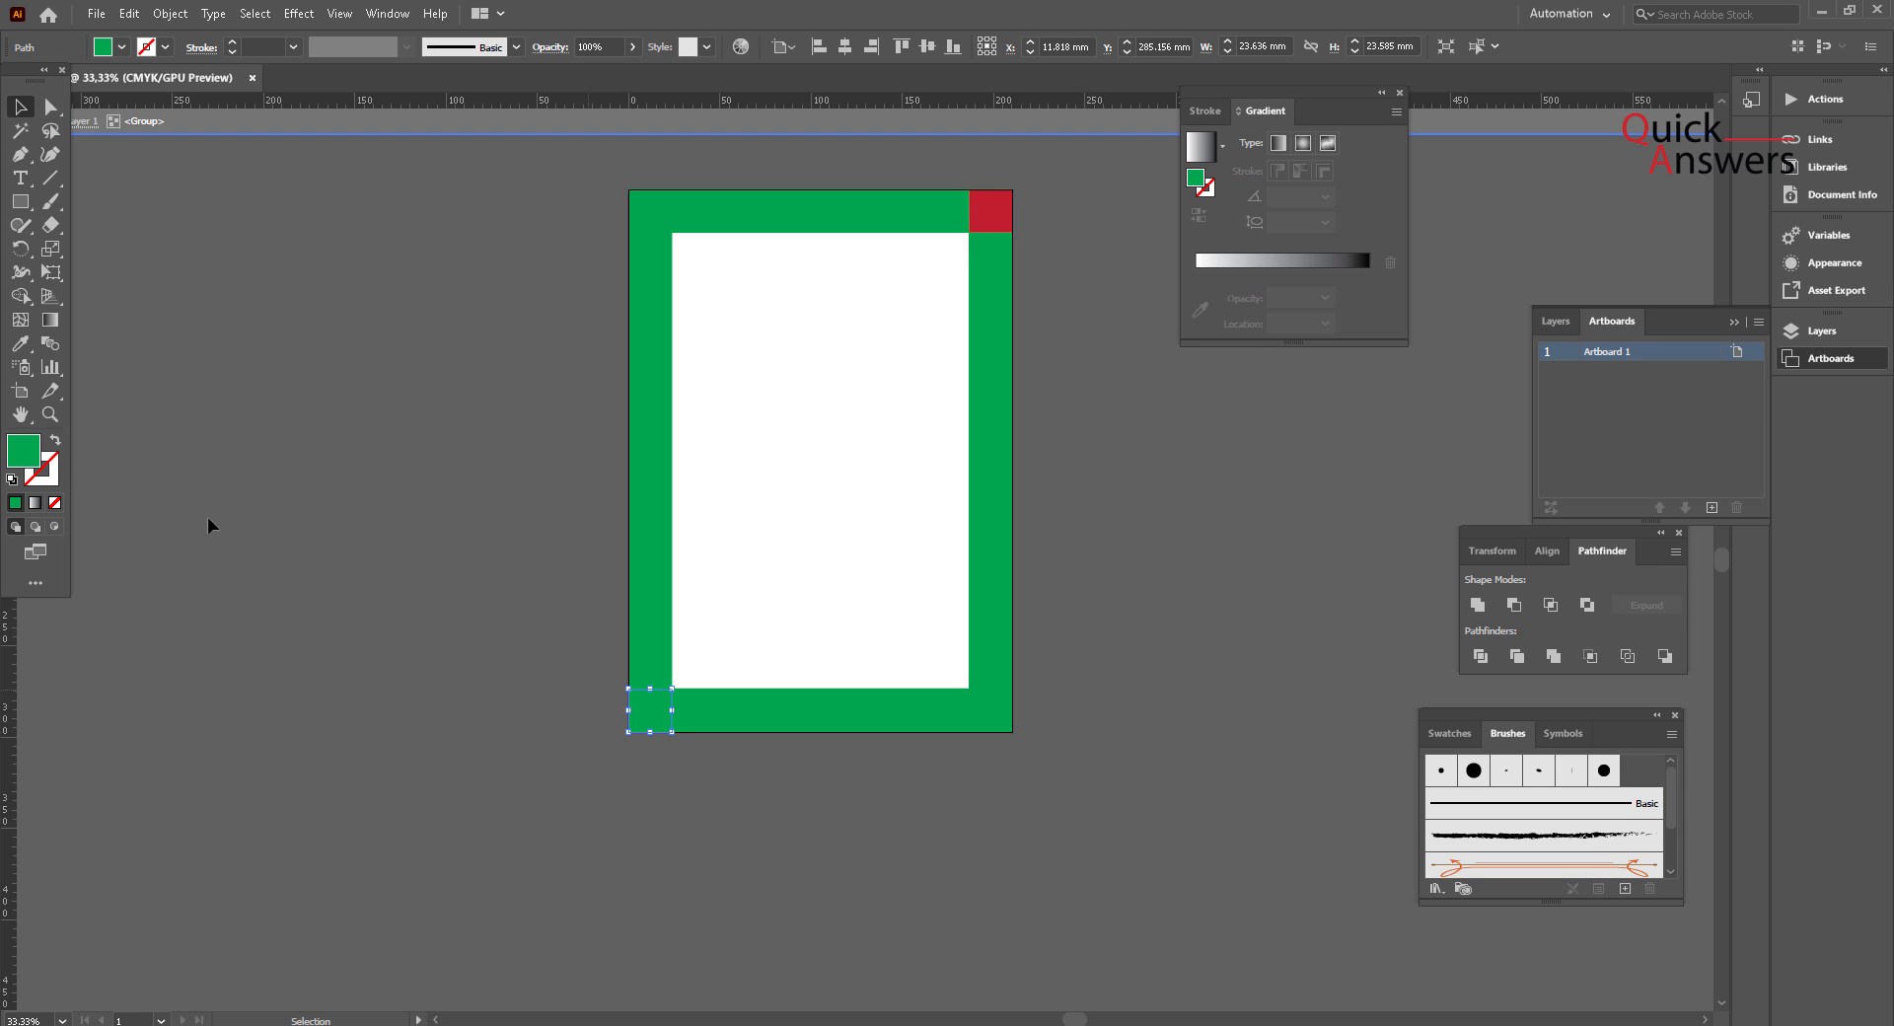
left_click(20, 345)
left_click(991, 212)
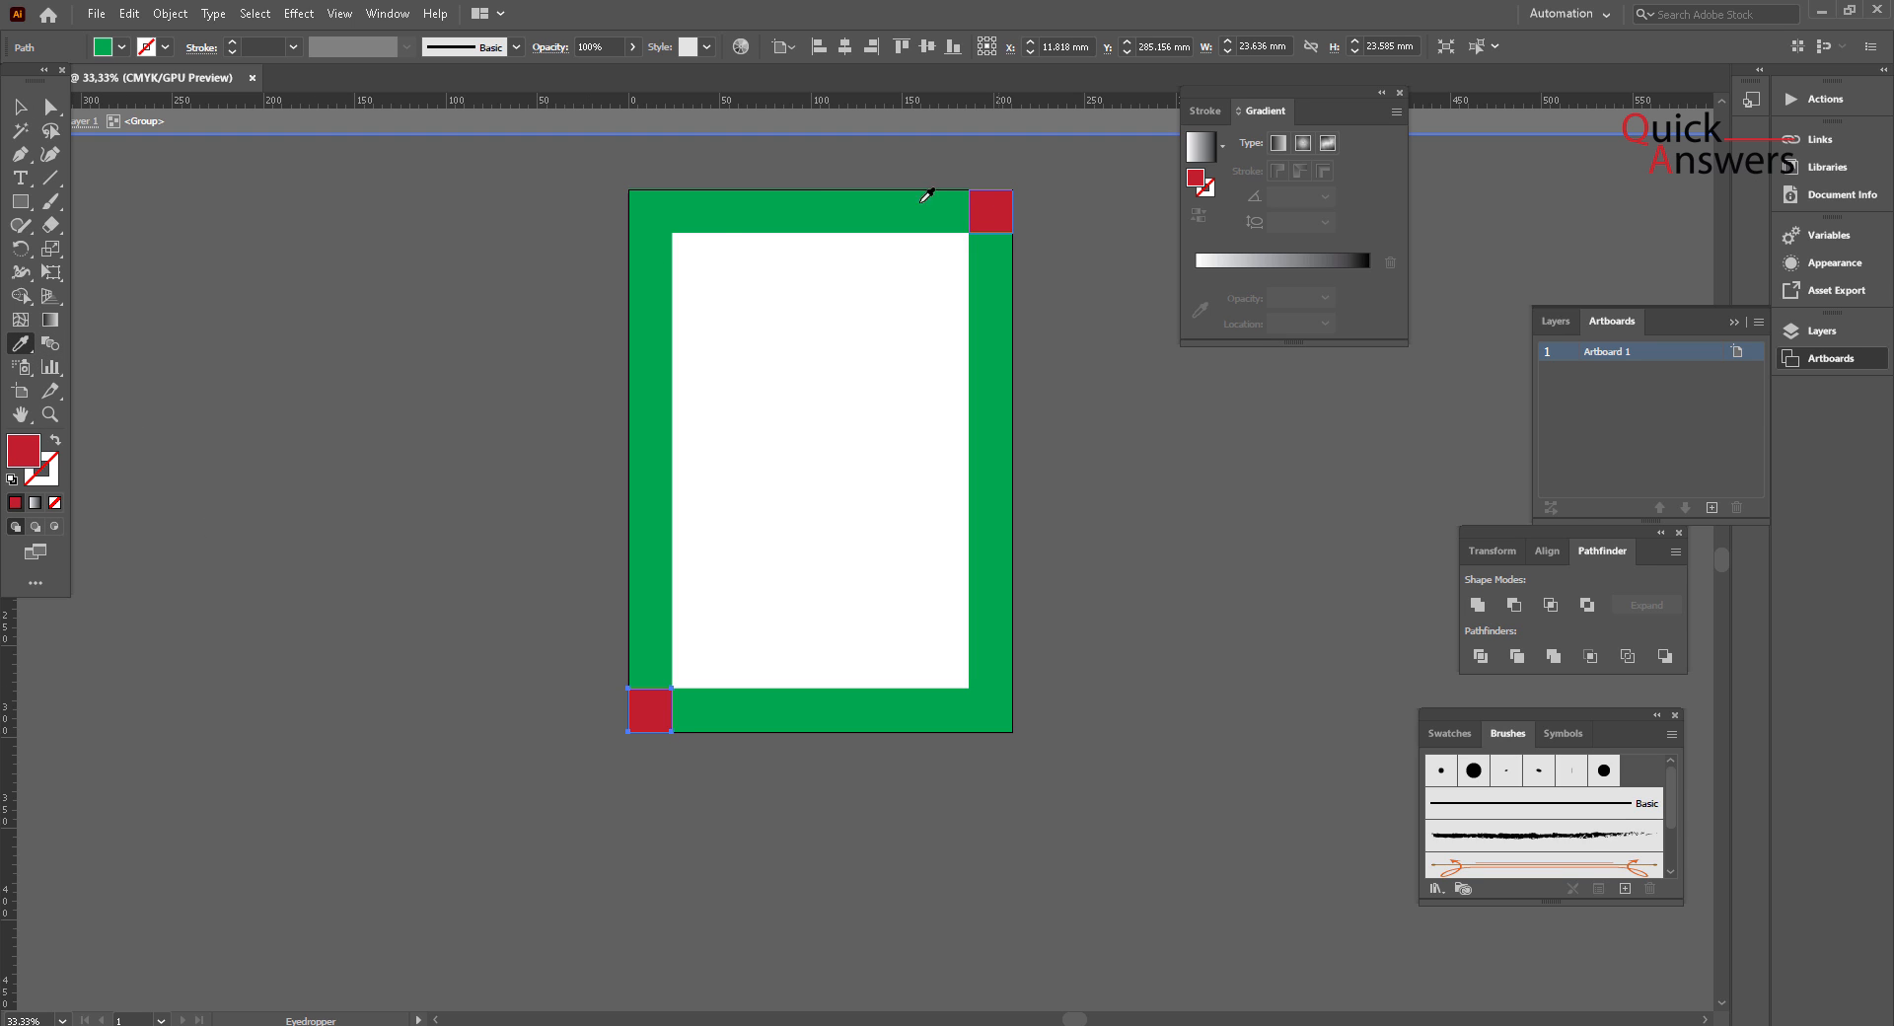
left_click(19, 107)
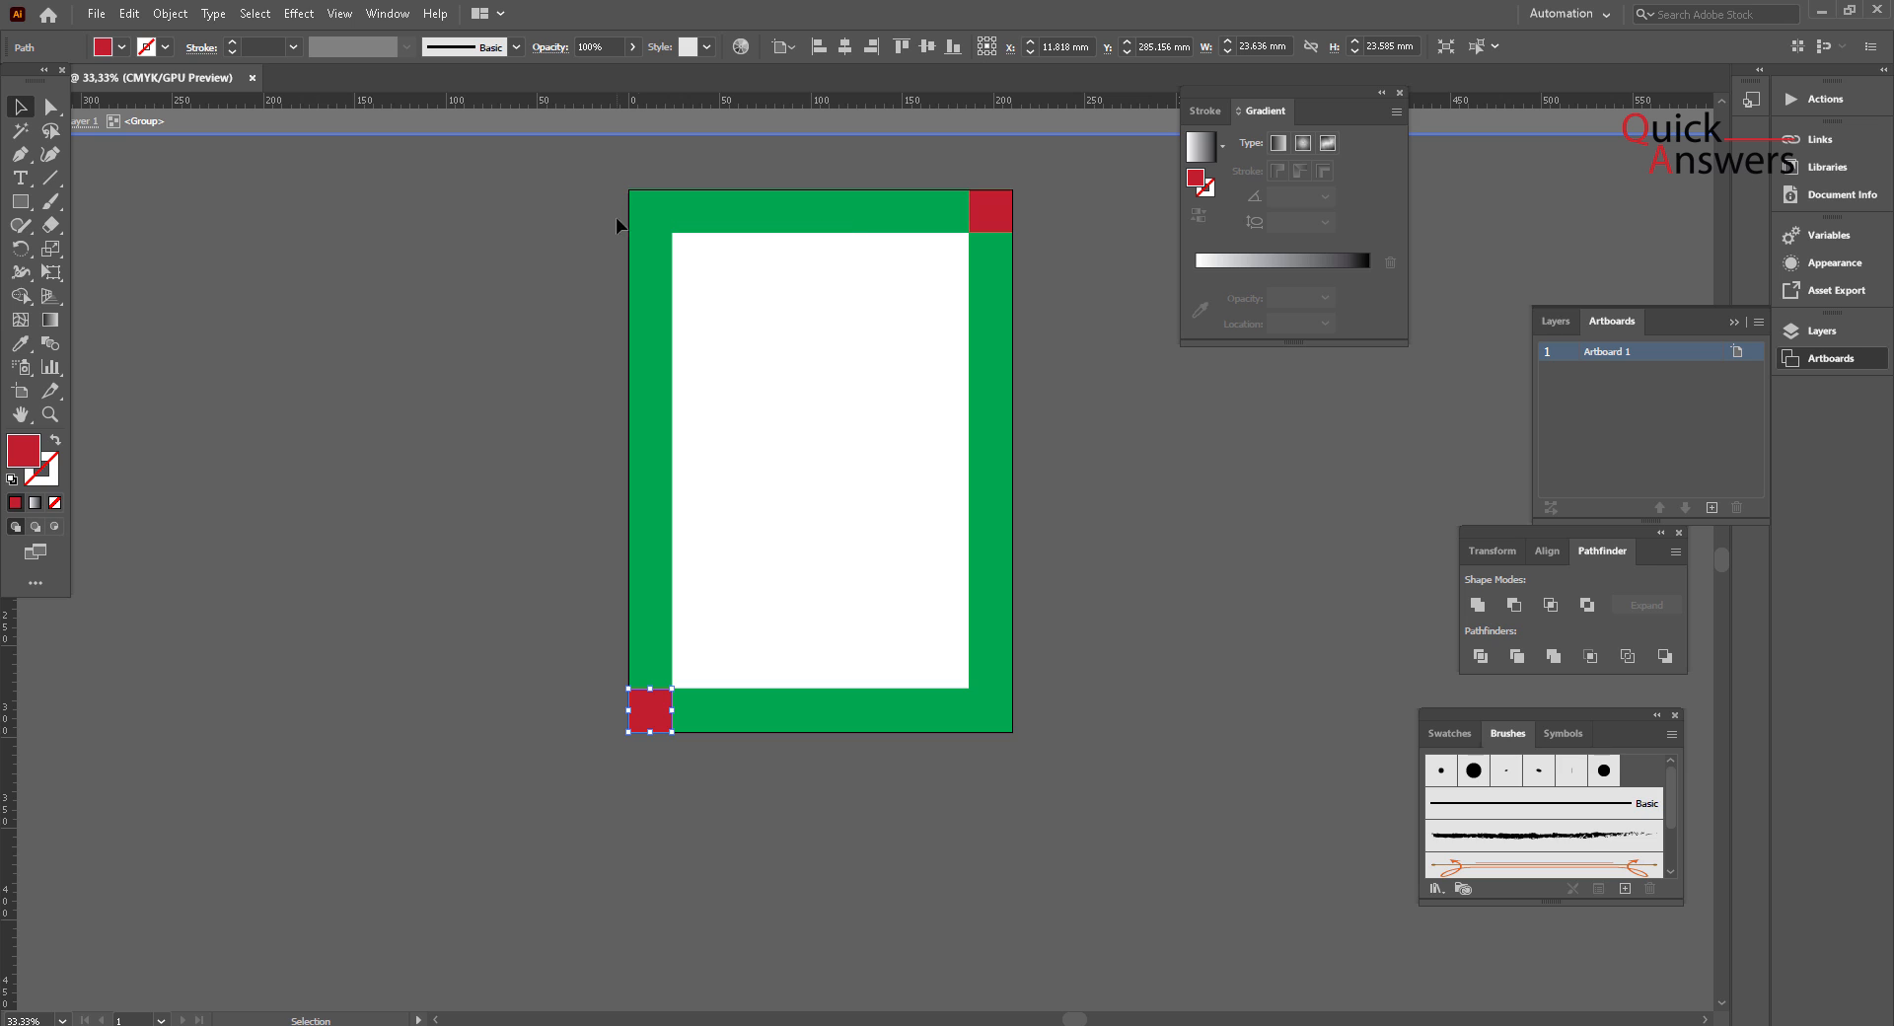
left_click(655, 223)
left_click(20, 345)
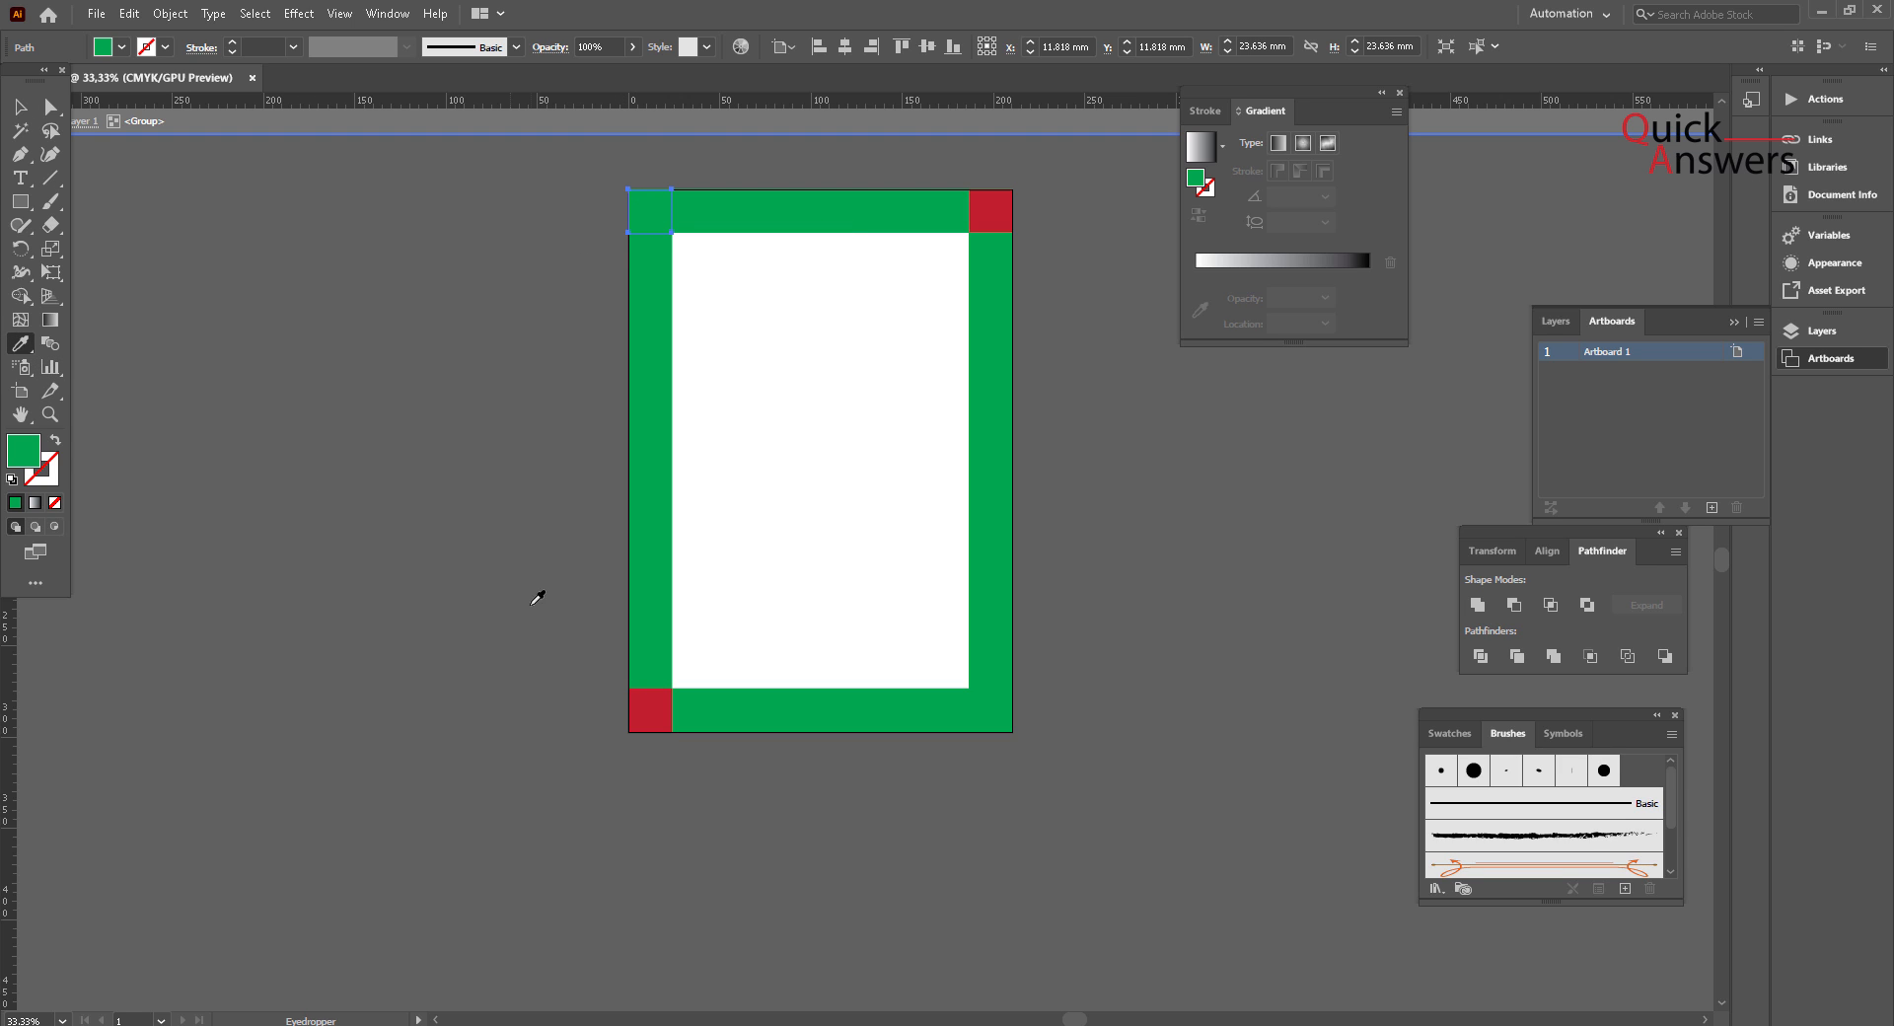
left_click(650, 705)
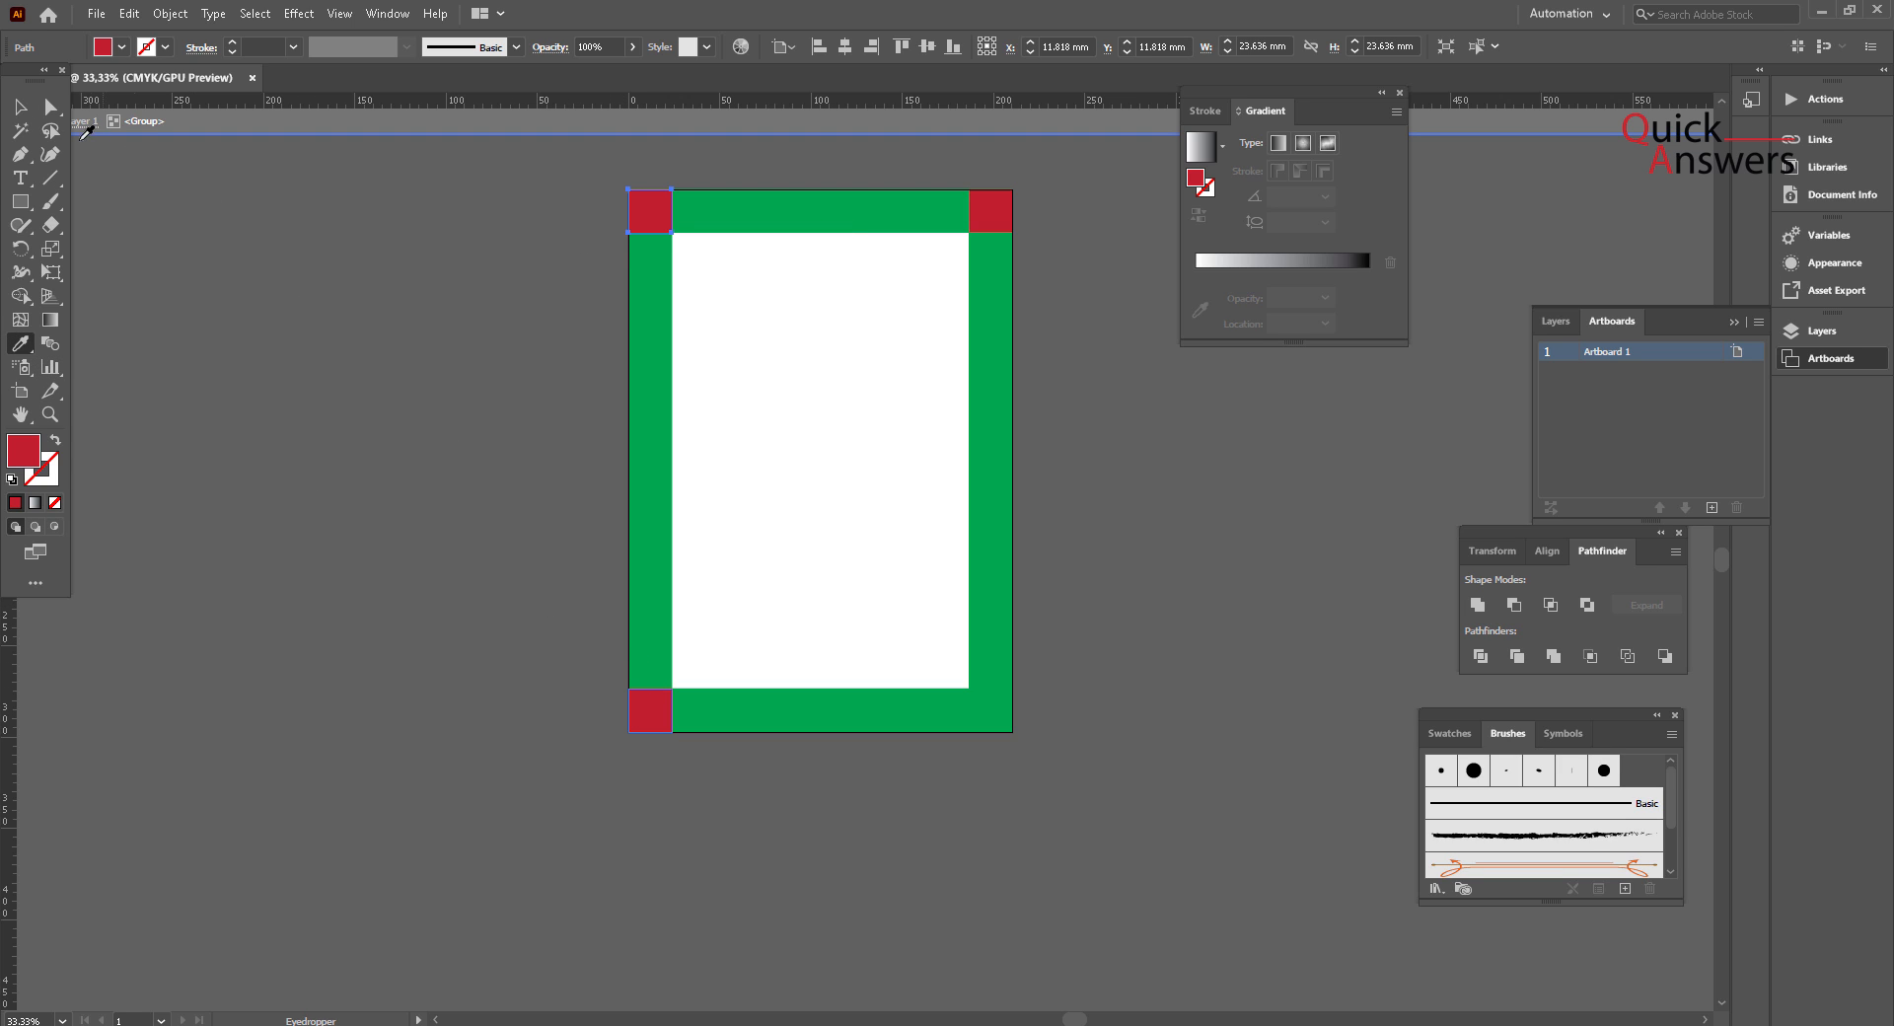
left_click(20, 107)
Step: Copy the red fill to the frame's lower-right corner square with the Eyedropper and exit isolation mode
left_click(1006, 727)
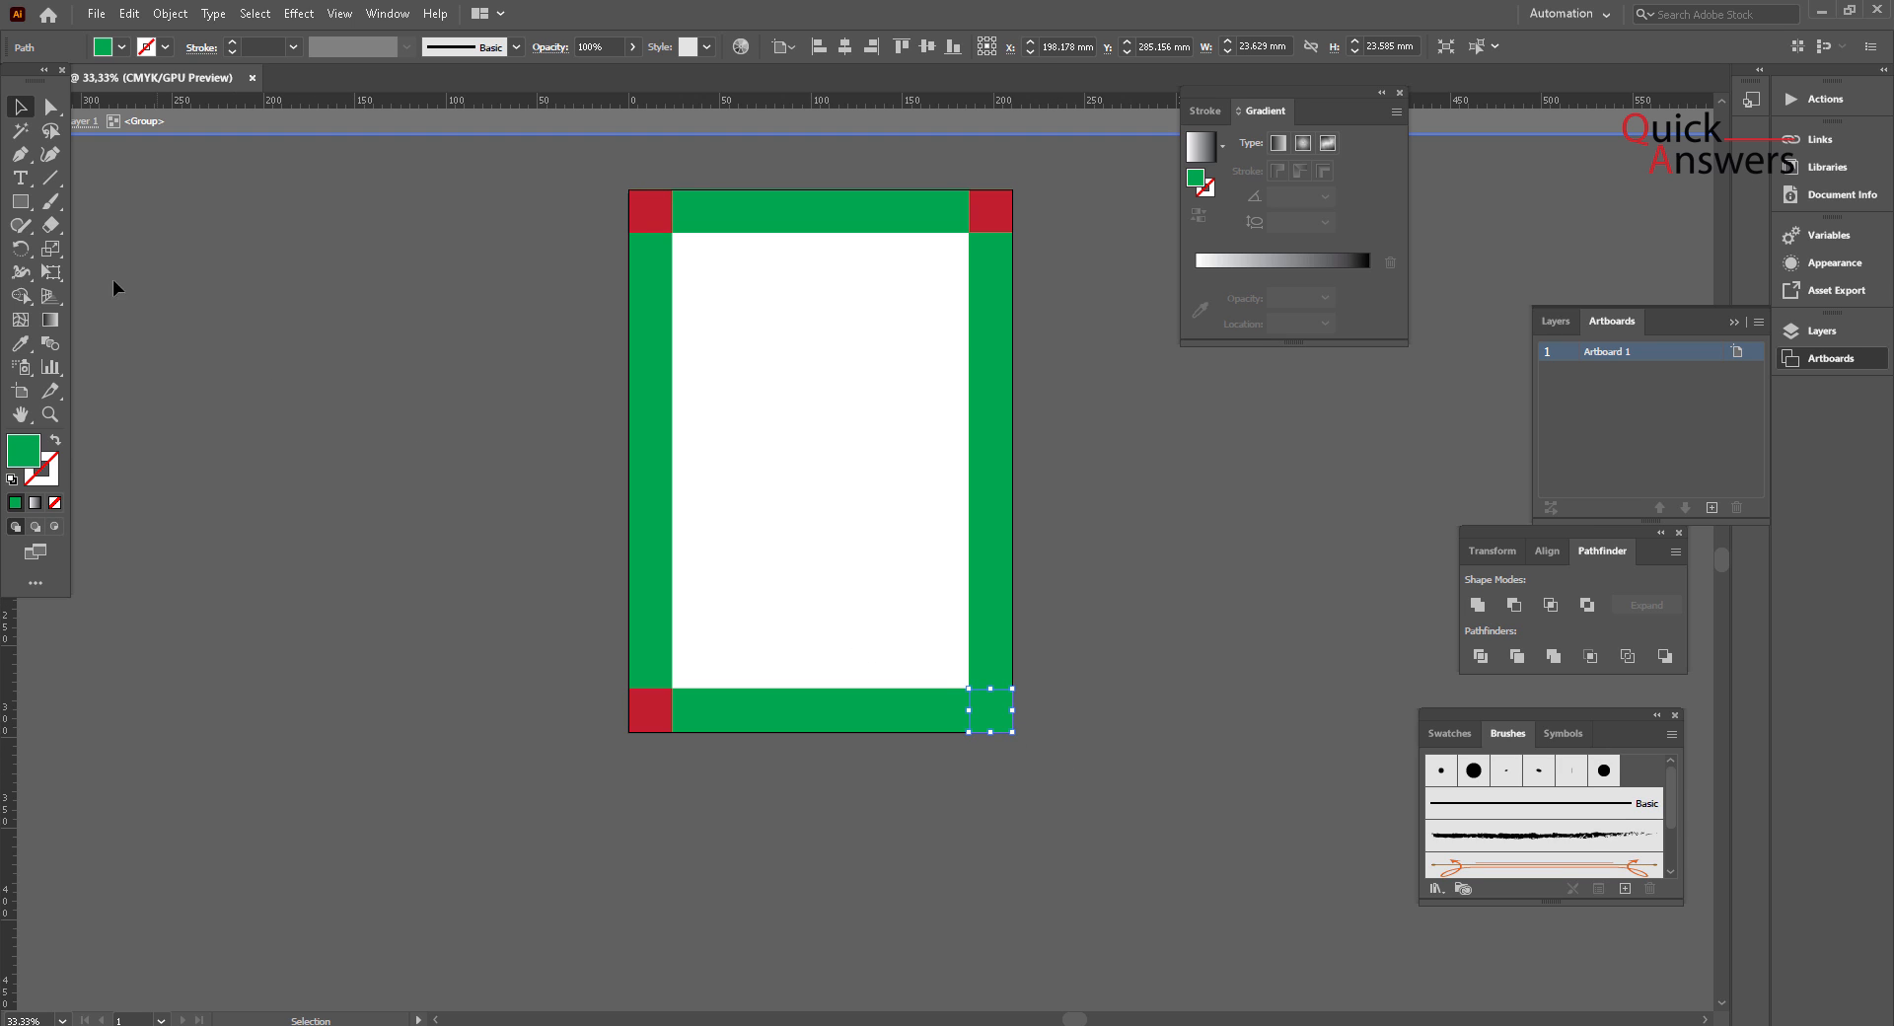
left_click(19, 344)
left_click(648, 197)
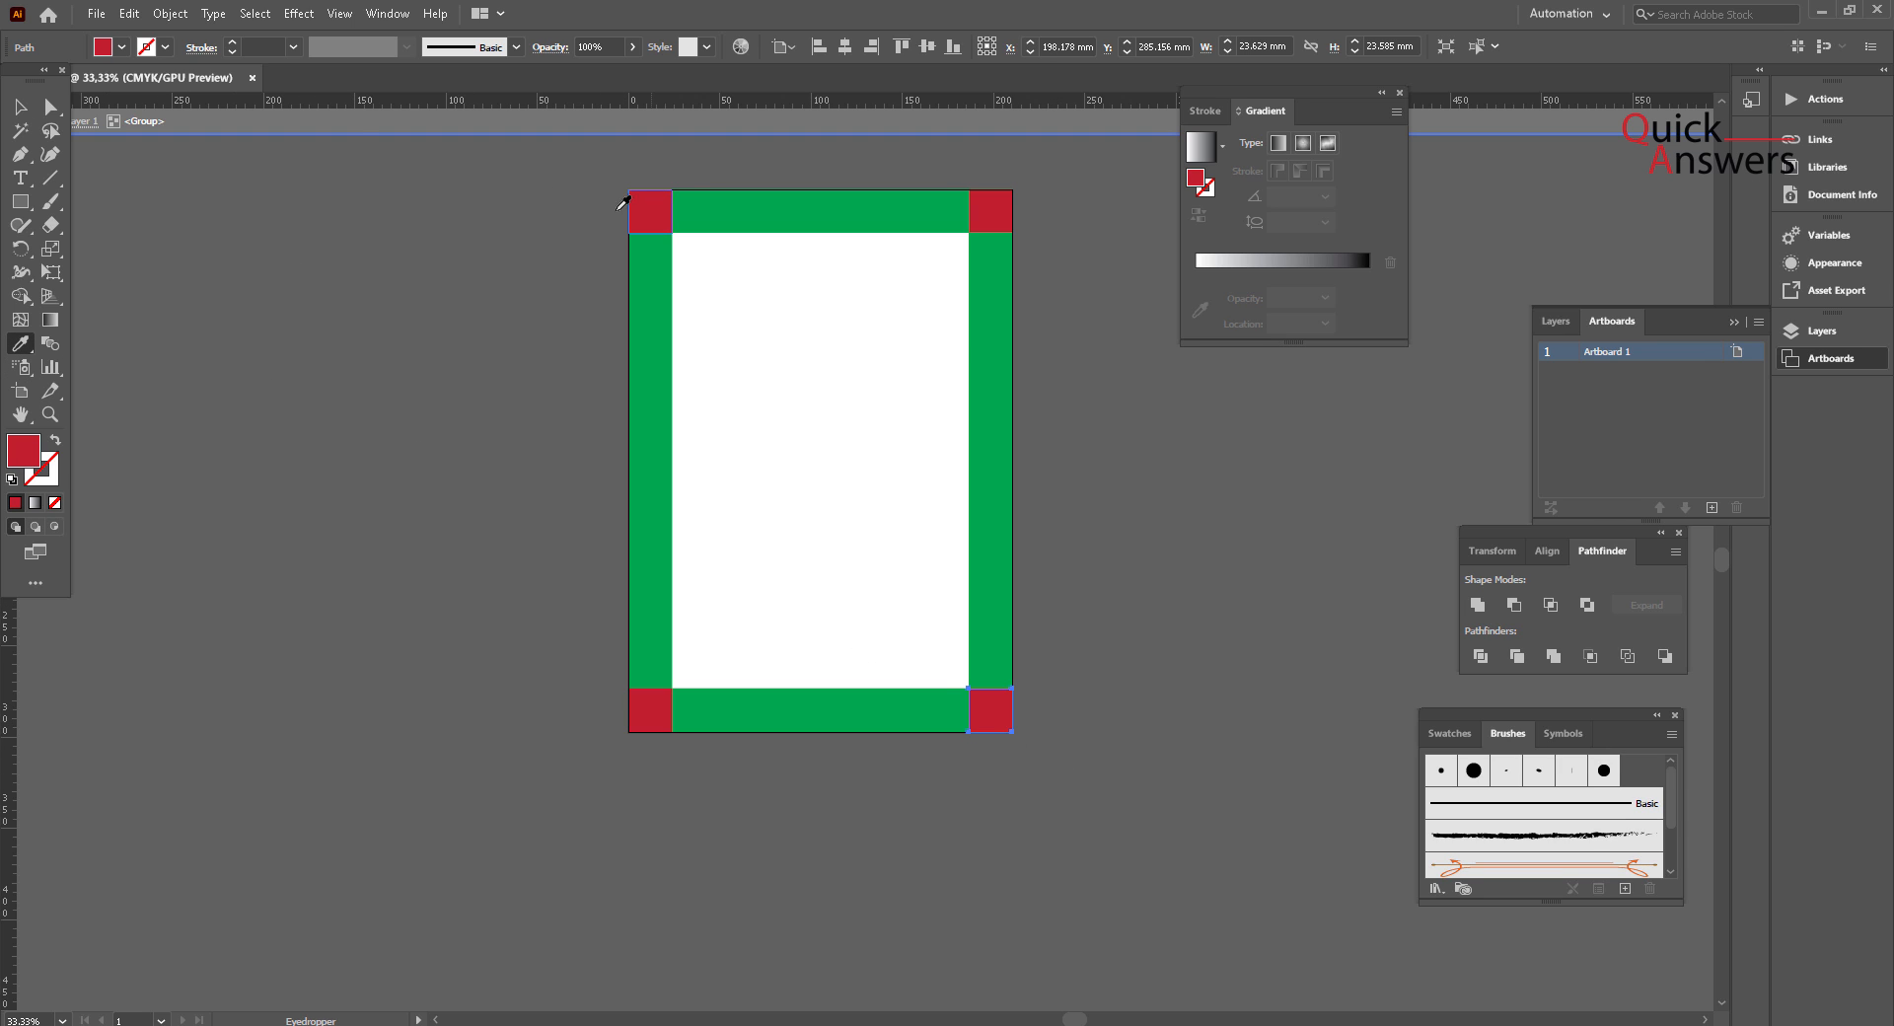
left_click(26, 107)
double_click(404, 330)
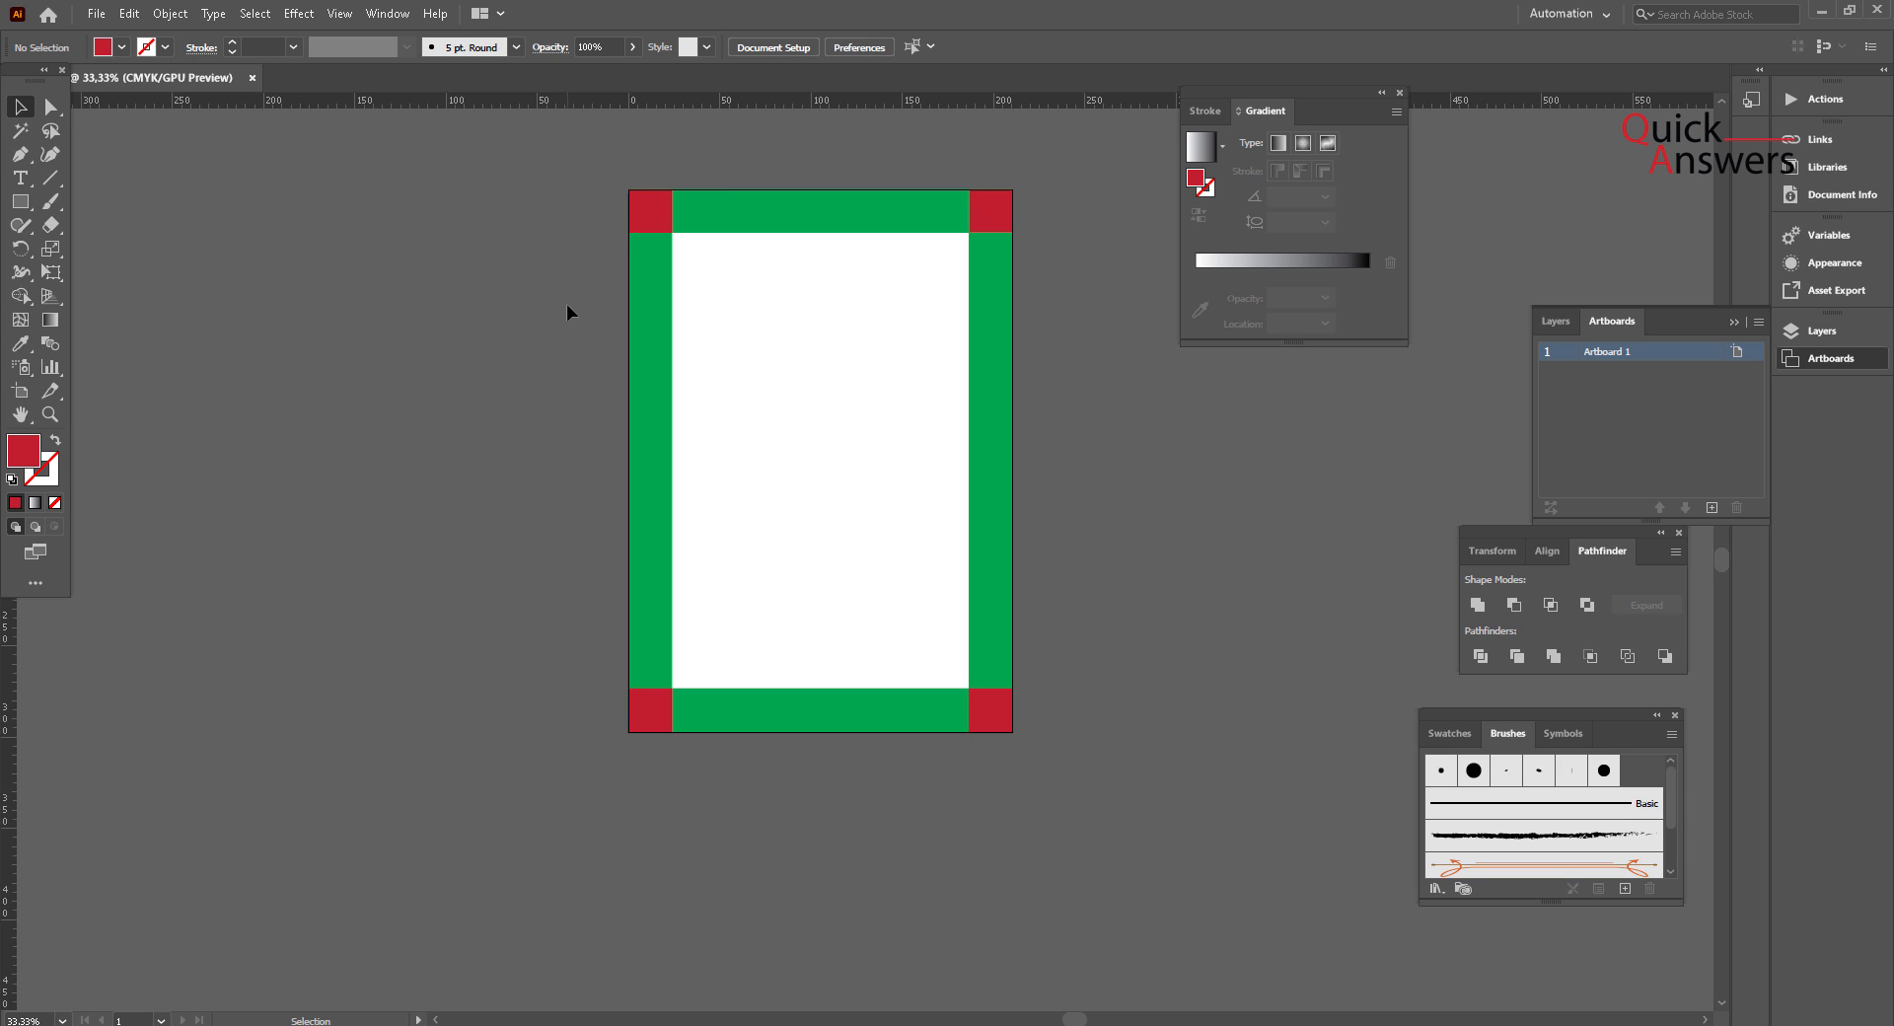
Step: Draw a red square about 84 mm wide inside the white area of the frame
scroll(920, 292, "up", 2)
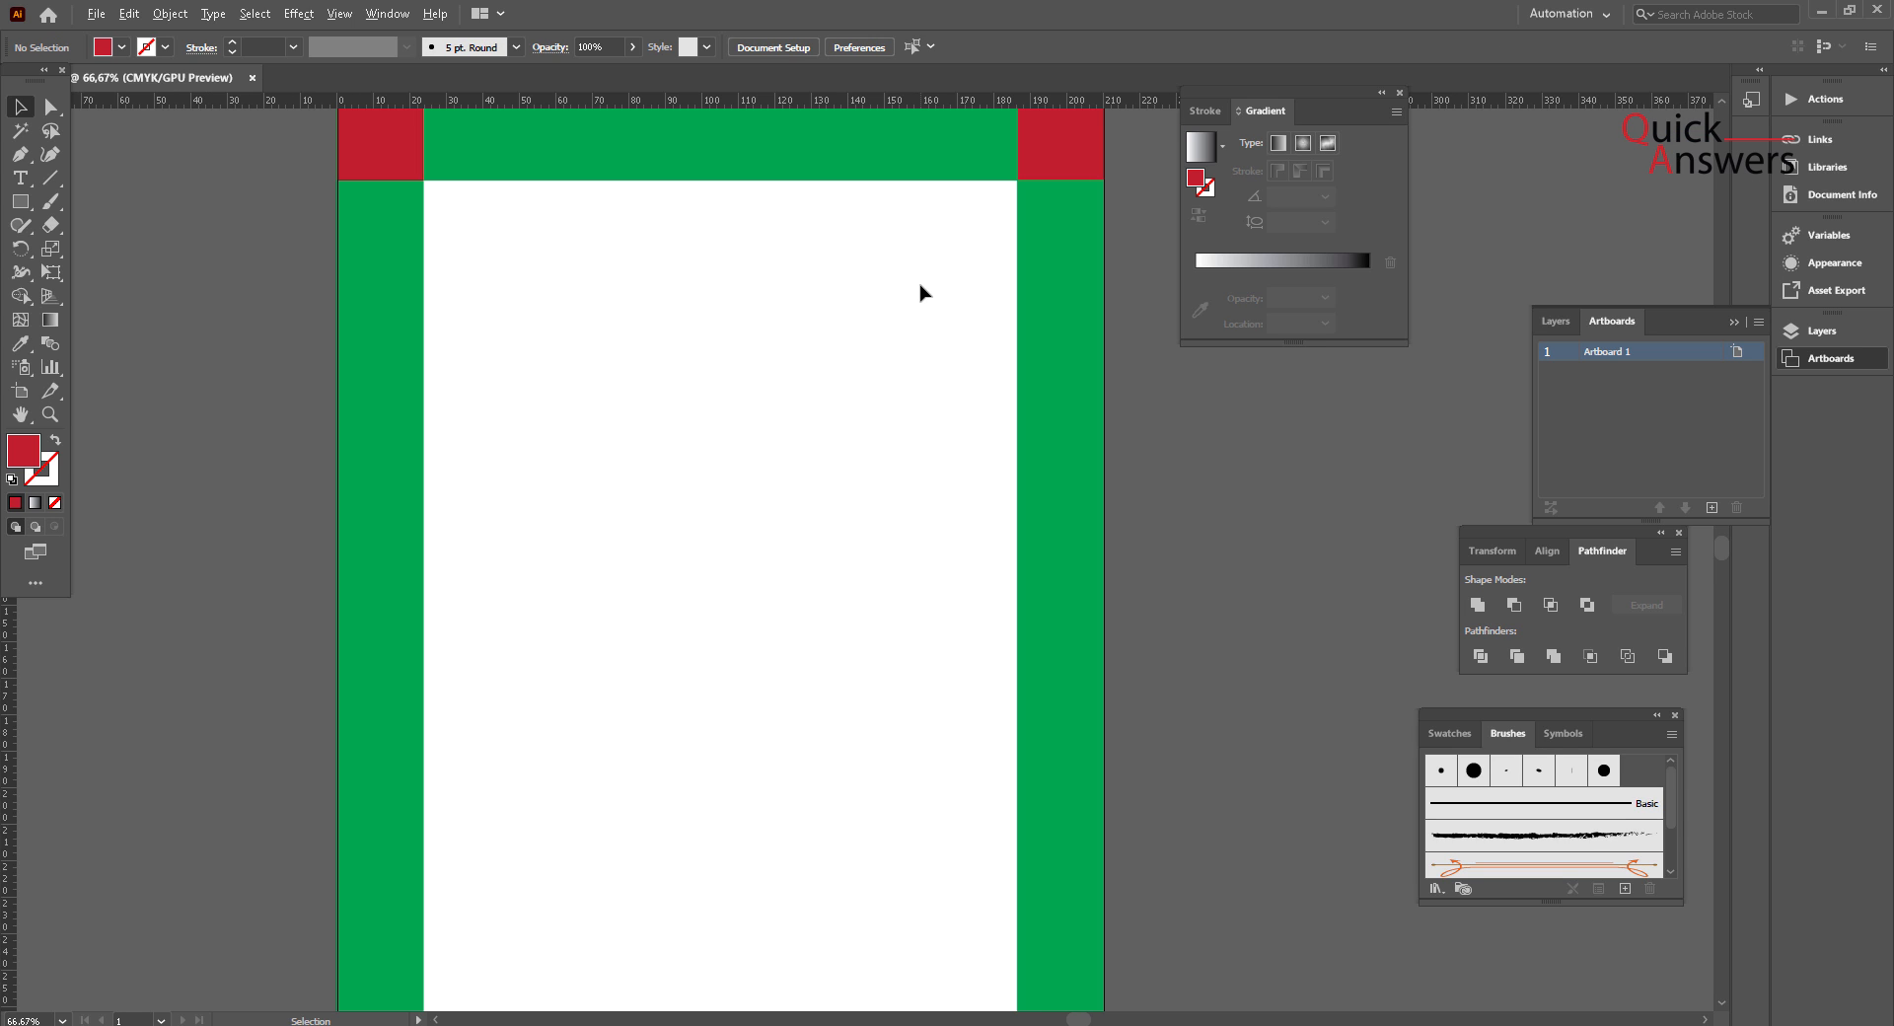
scroll(864, 305, "down", 1)
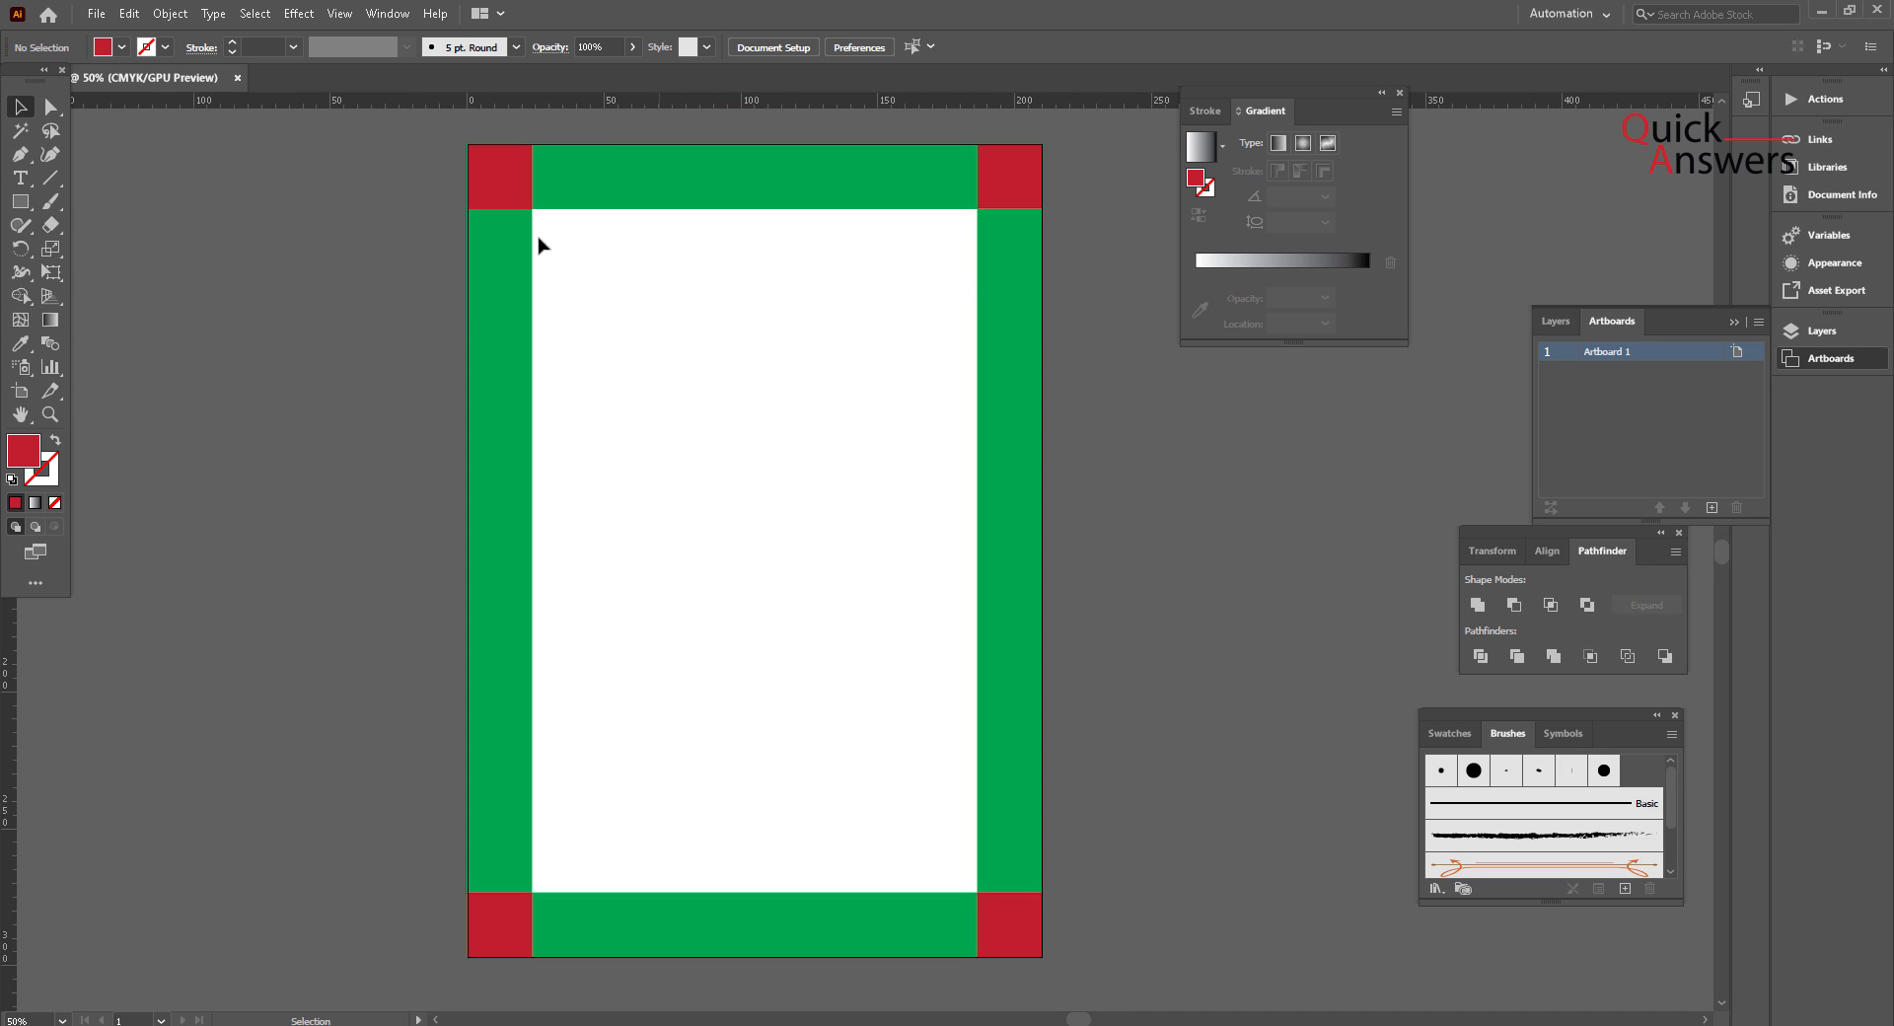
left_click(20, 201)
left_click_drag(735, 528, 851, 643)
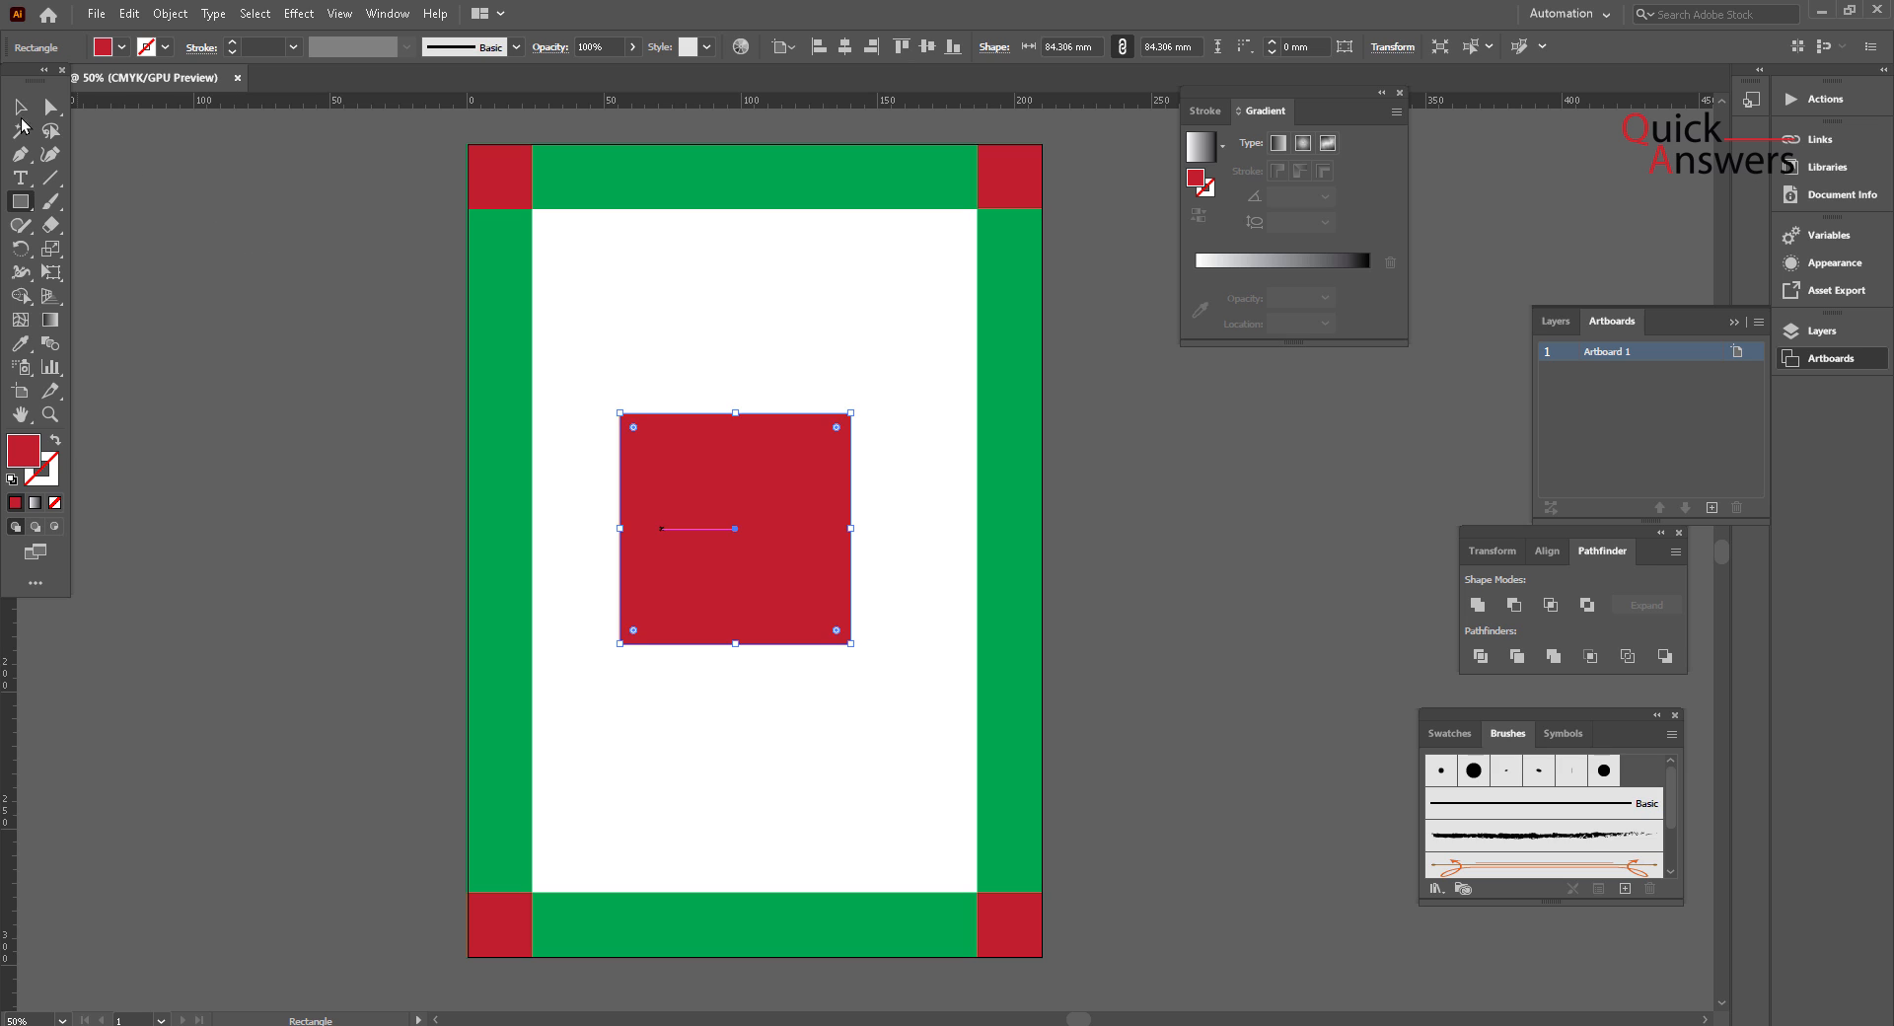
left_click(22, 110)
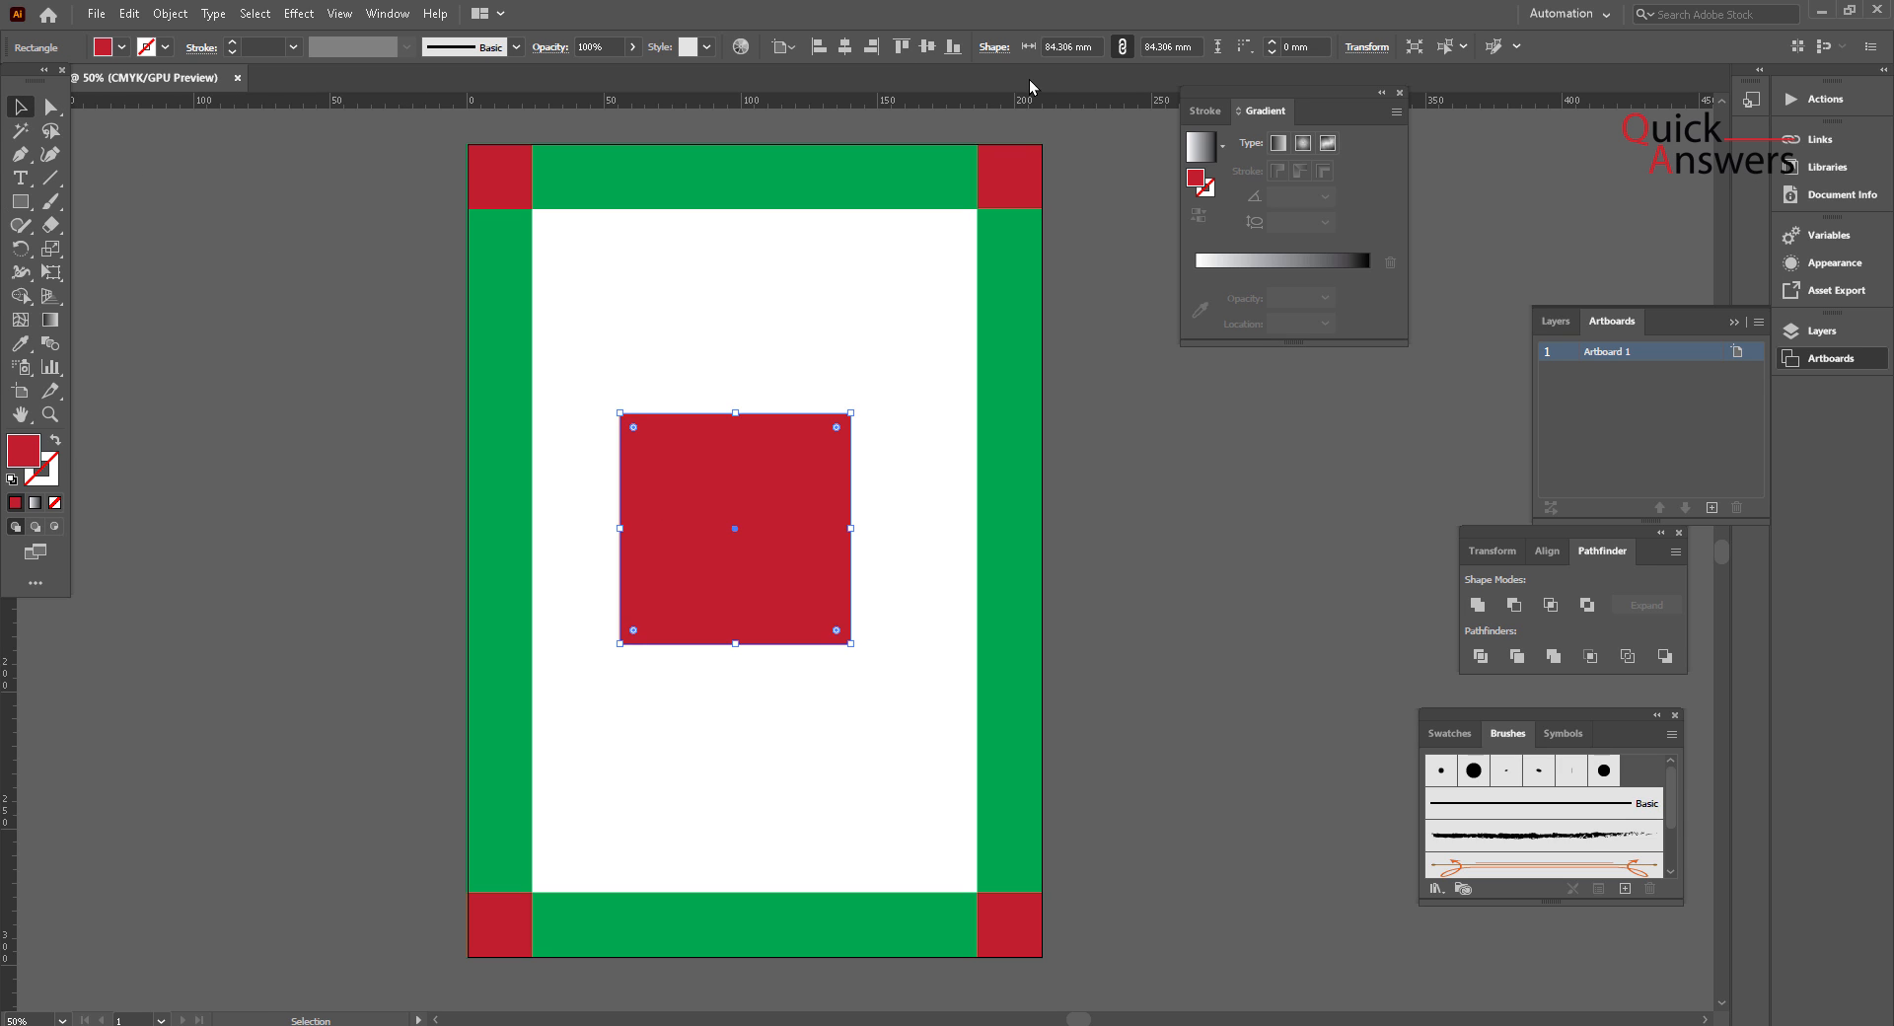
Step: Center the red square horizontally and vertically on the artboard and deselect it
left_click(845, 50)
left_click(928, 46)
left_click(1223, 489)
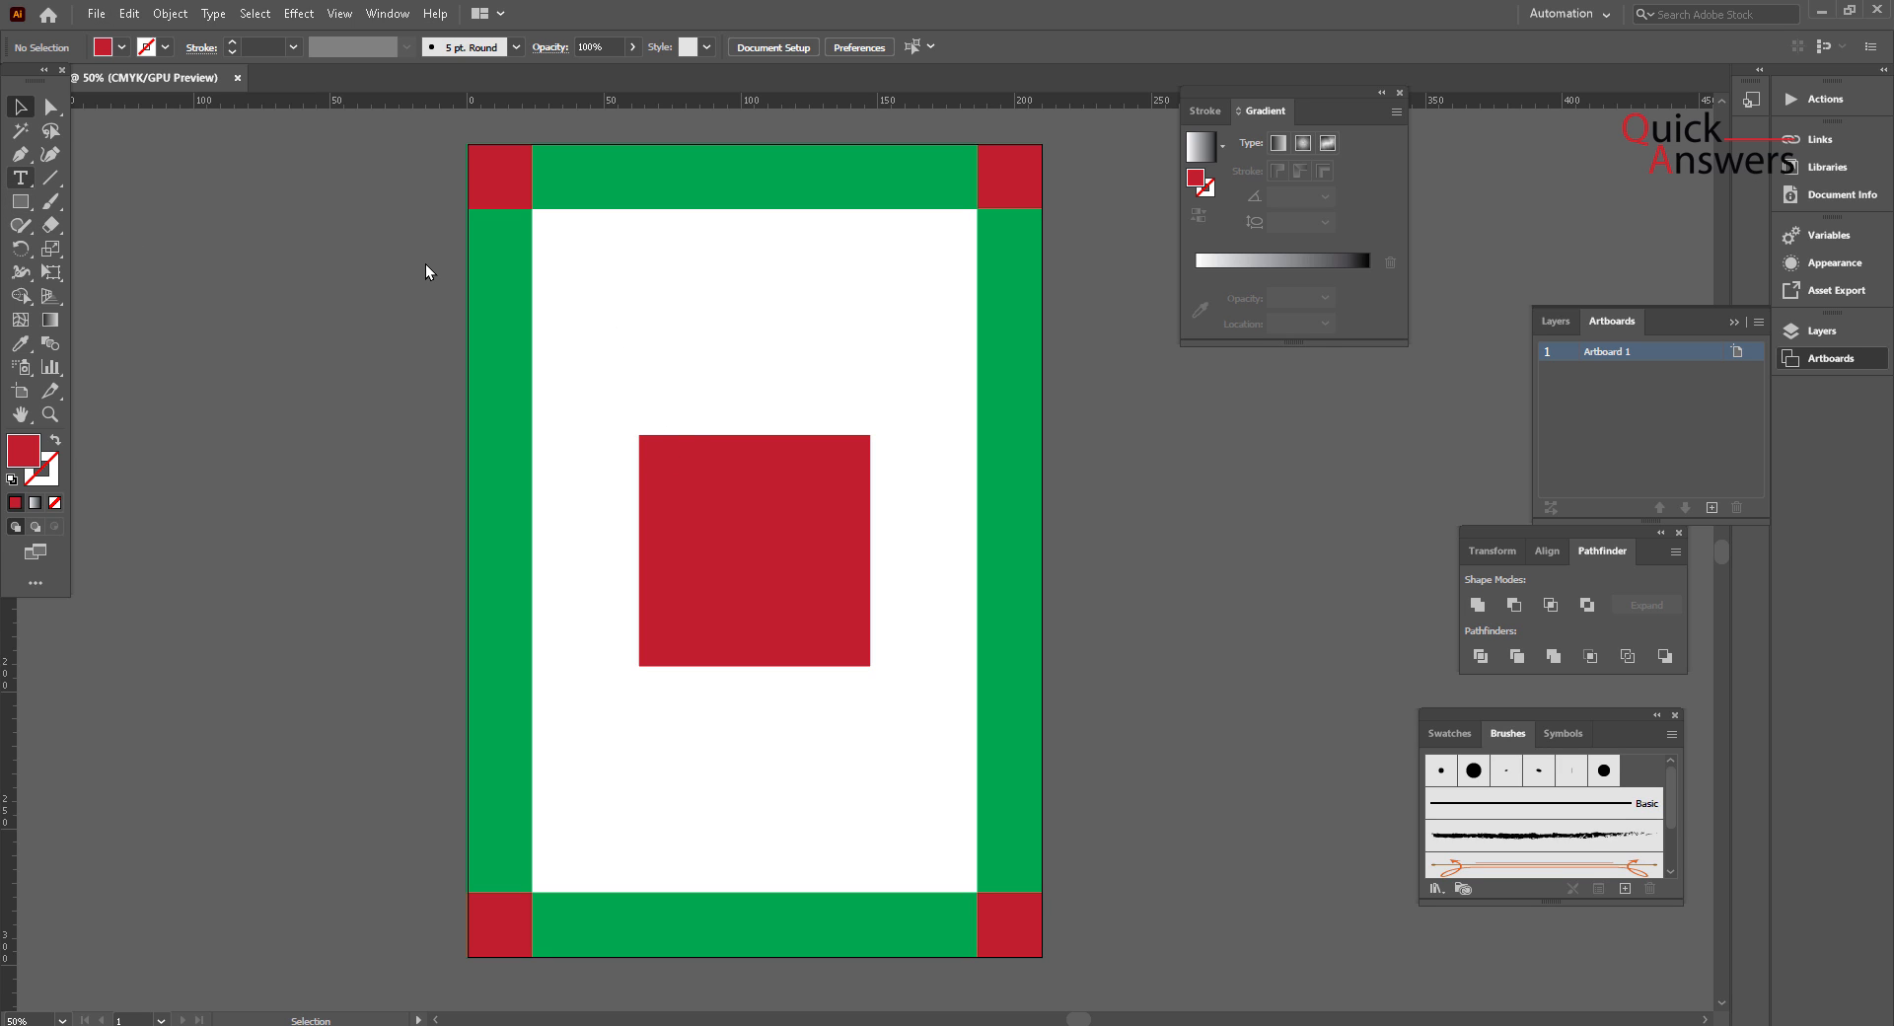
Step: Edit the artboard's options to a custom size of 1280 mm wide and 720 mm high, and leave artboard editing
scroll(400, 252, "down", 3)
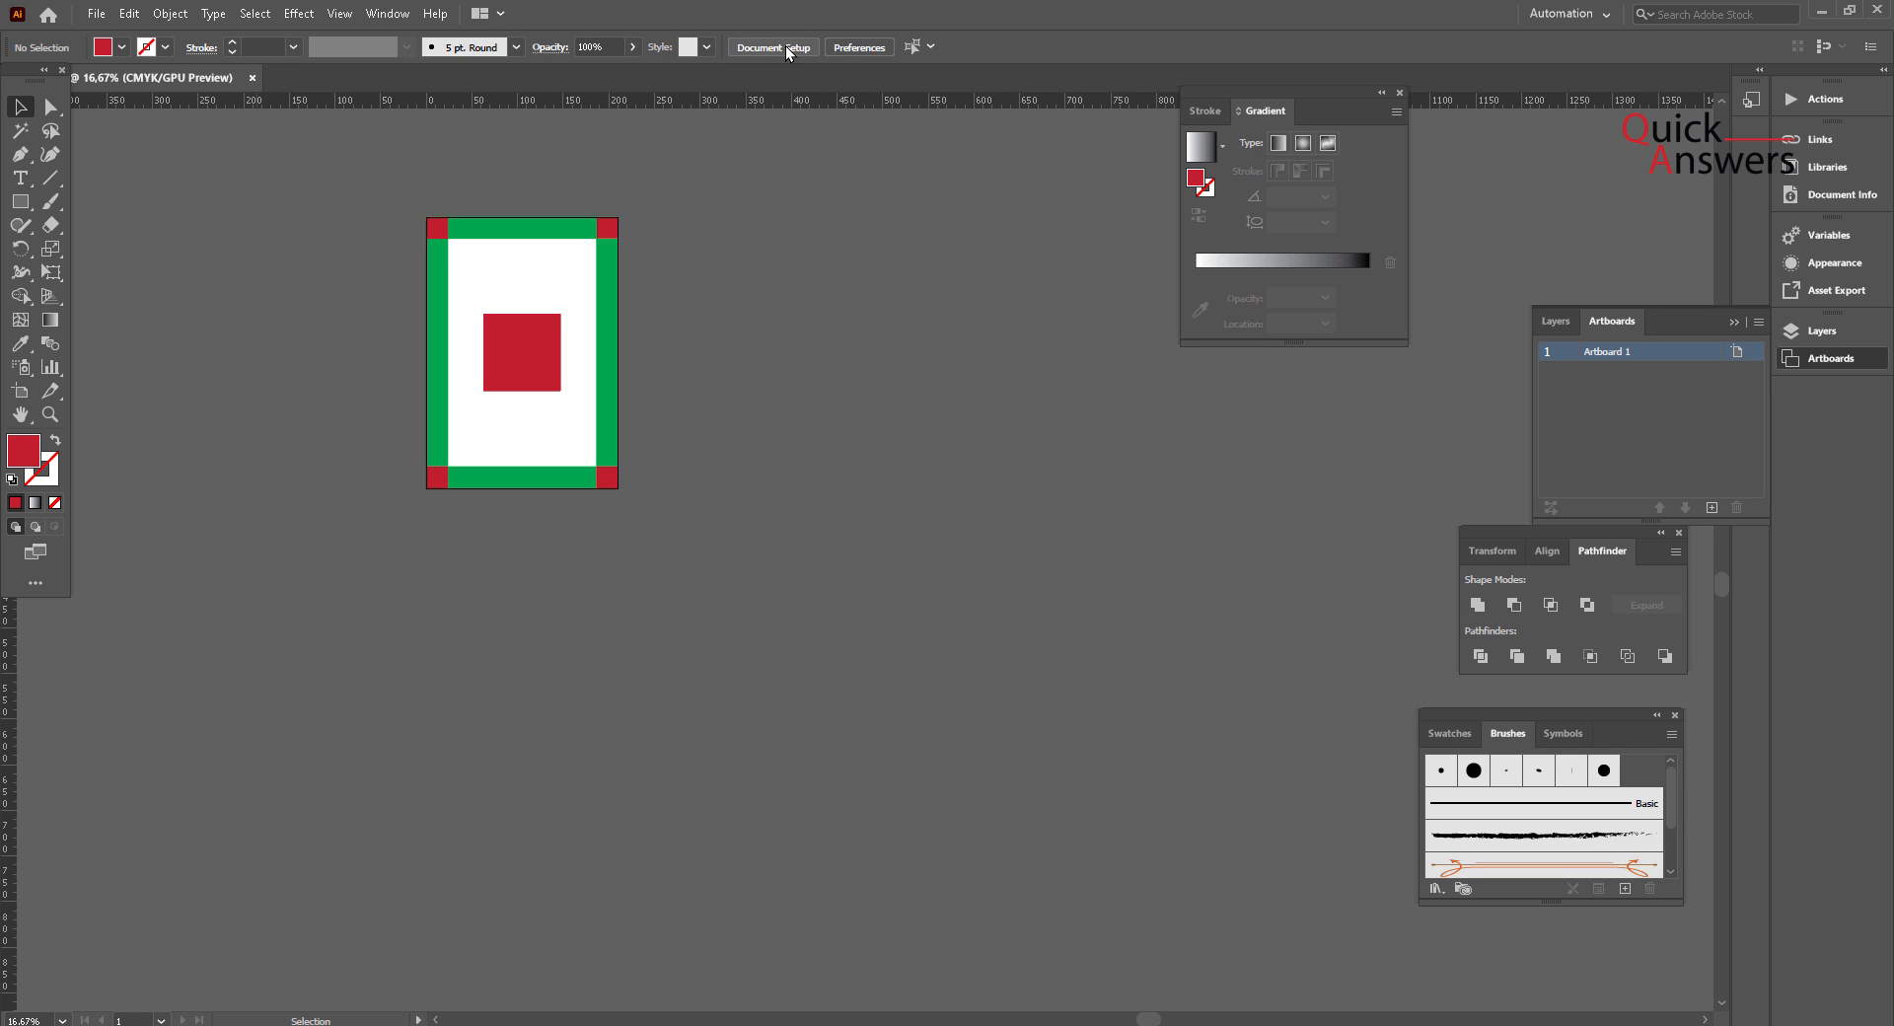
left_click(785, 47)
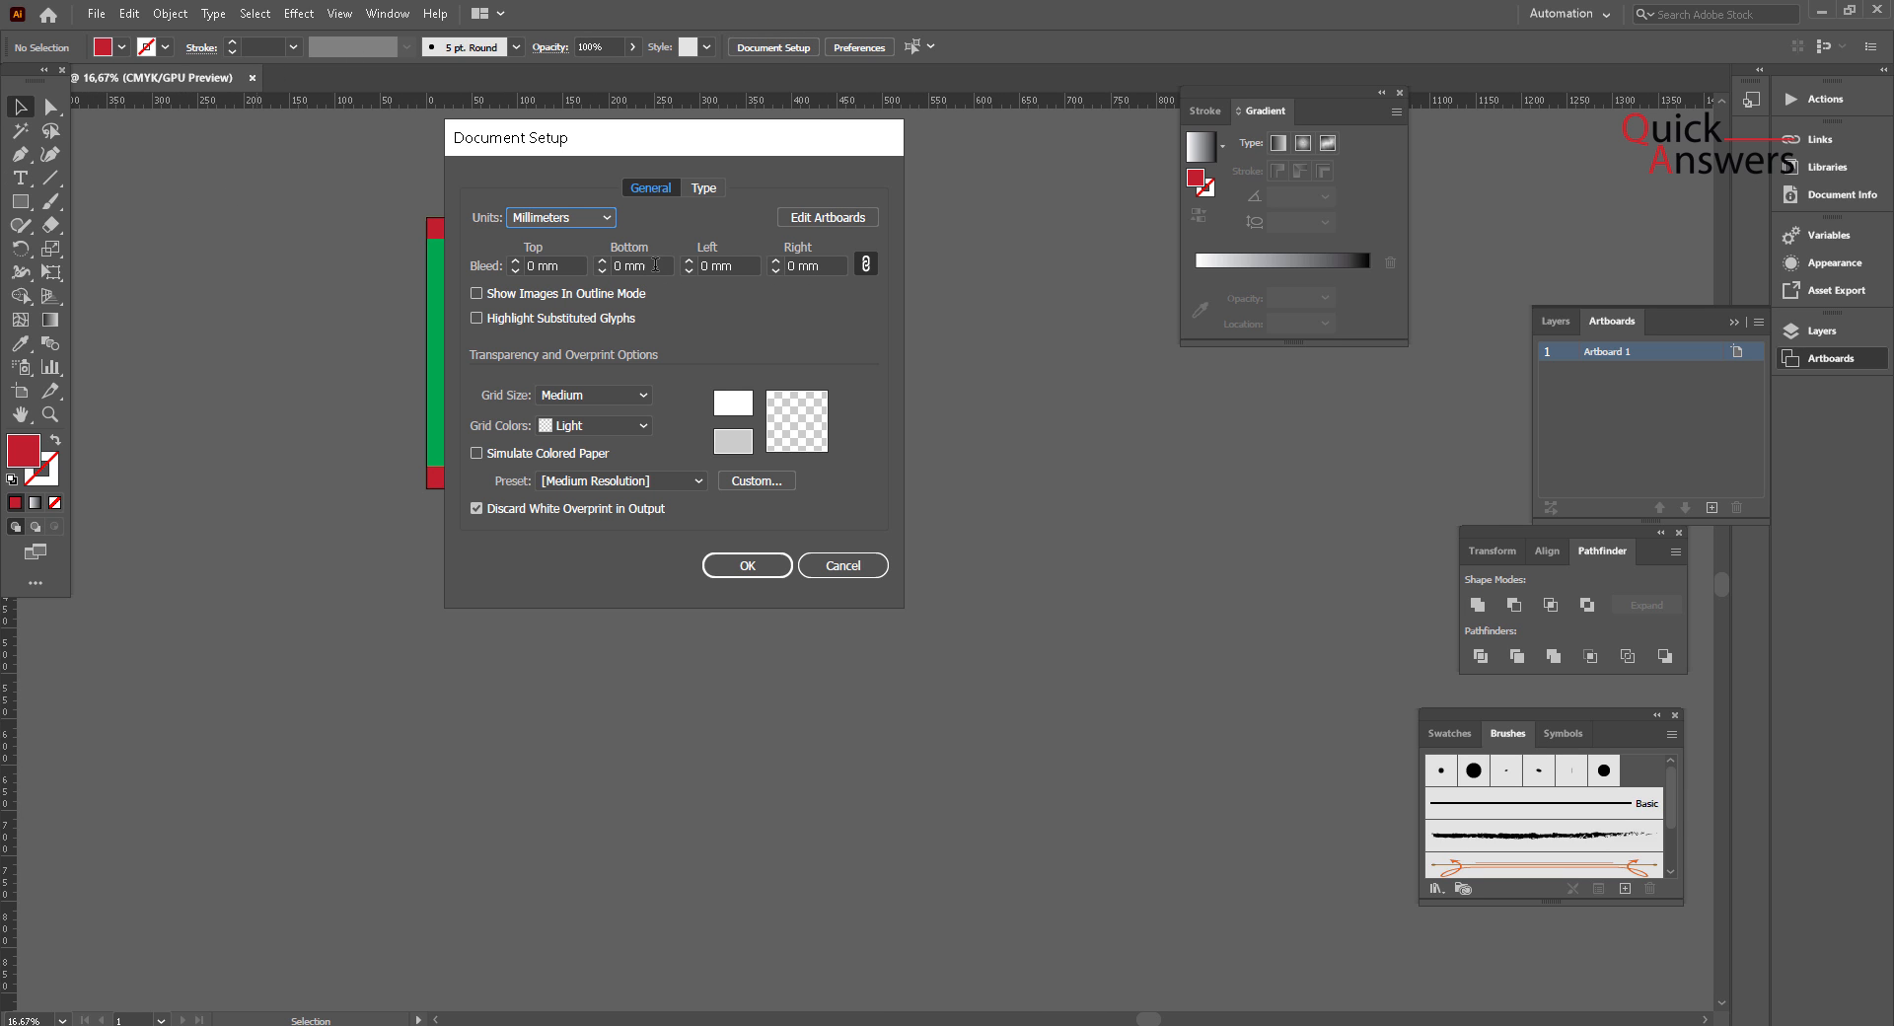
left_click(849, 216)
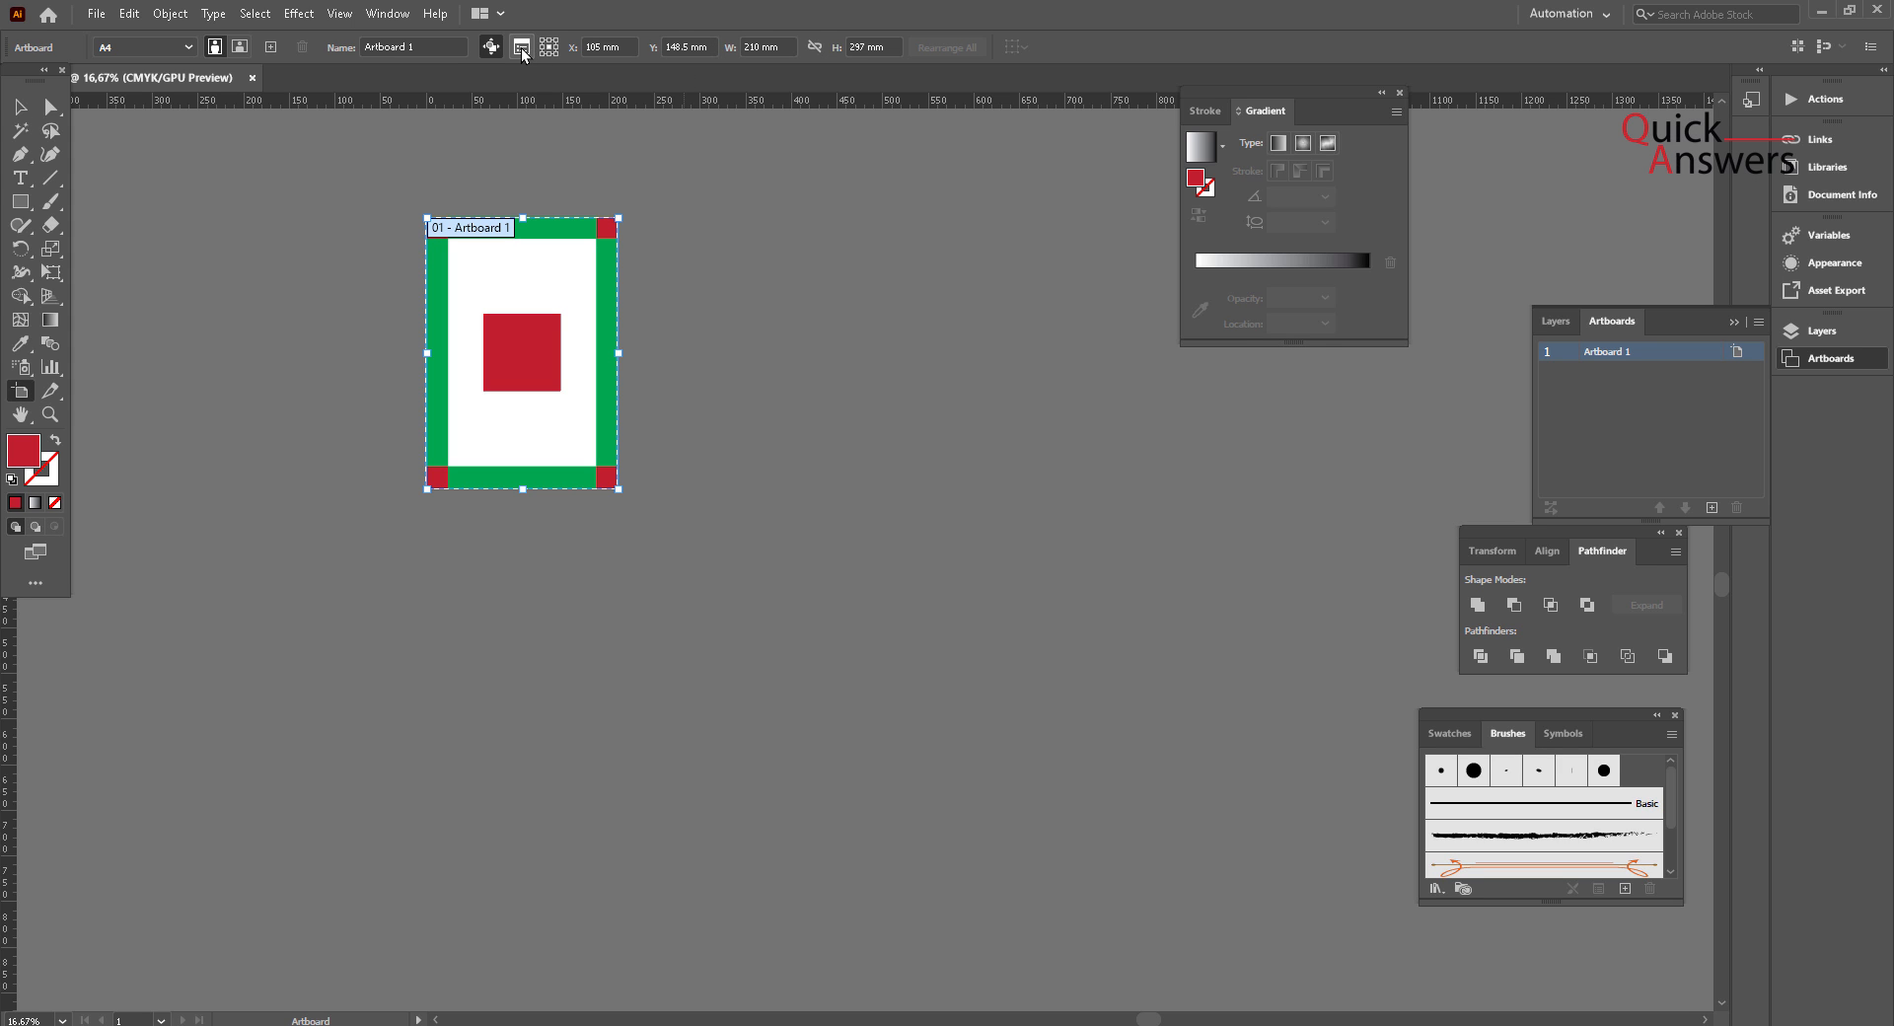
left_click(521, 47)
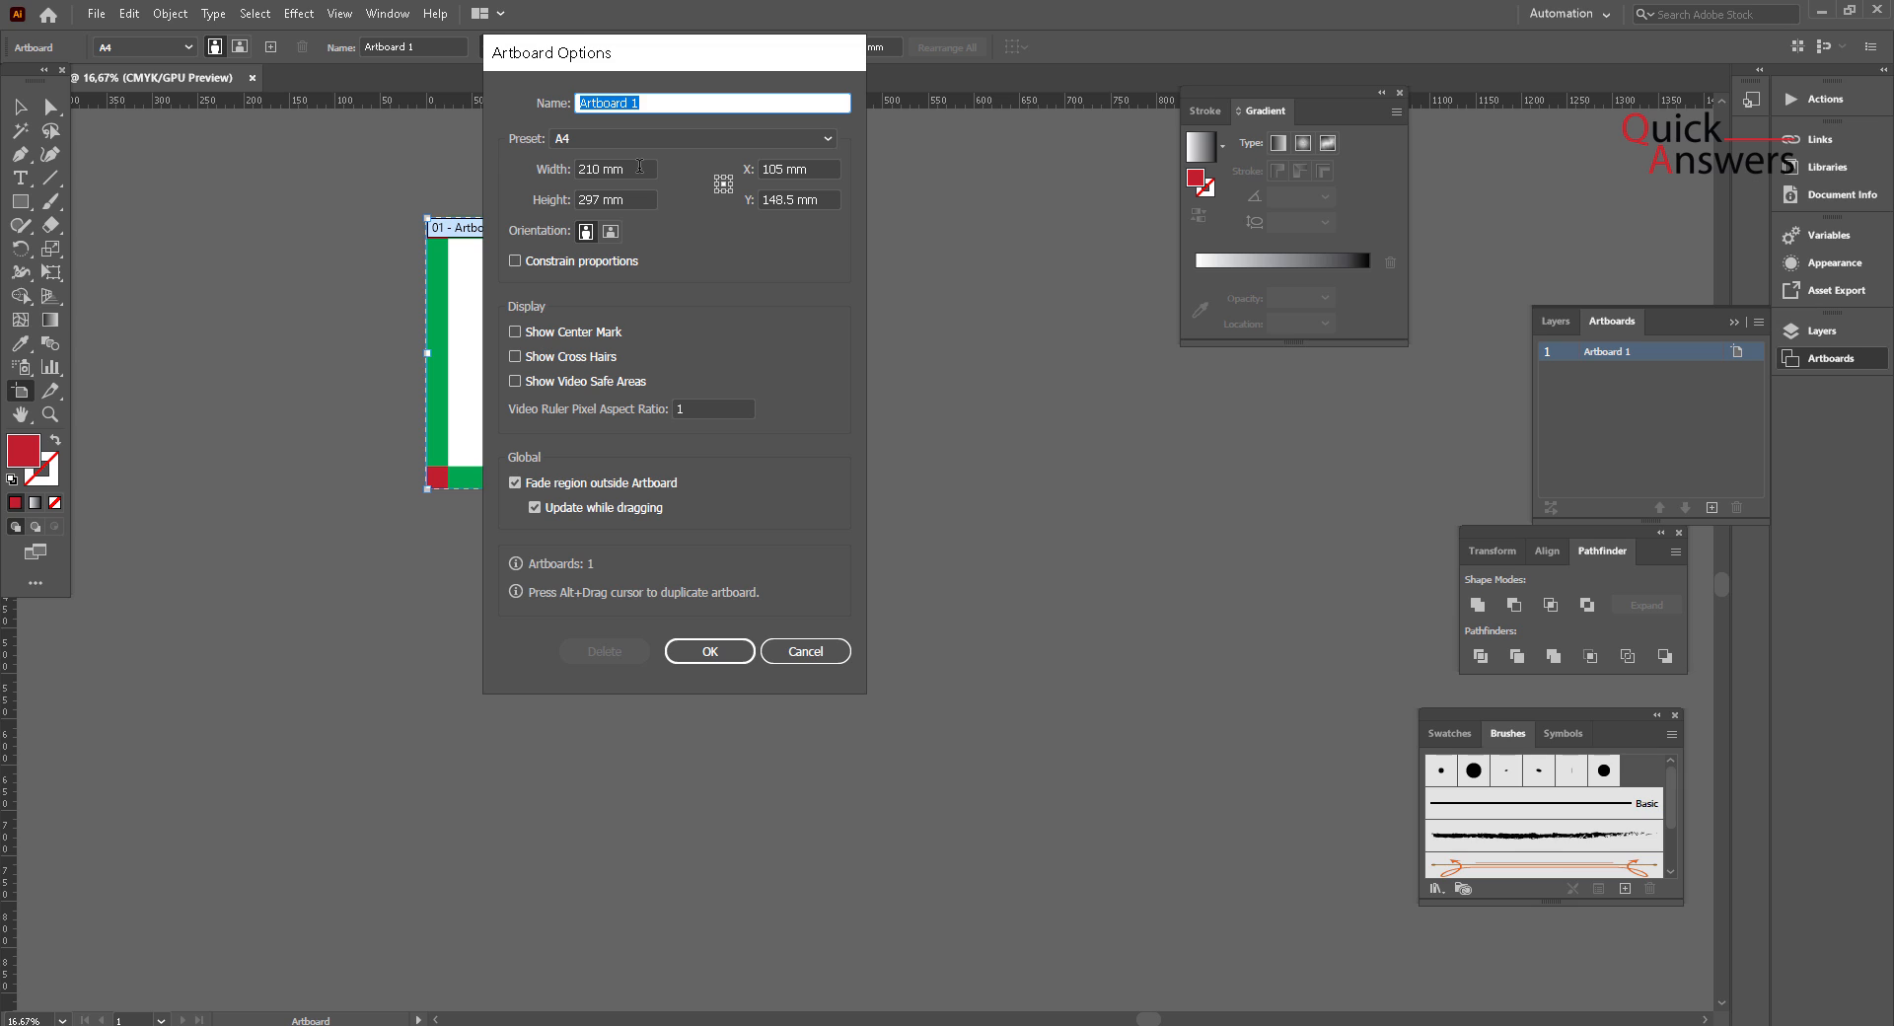
left_click(639, 169)
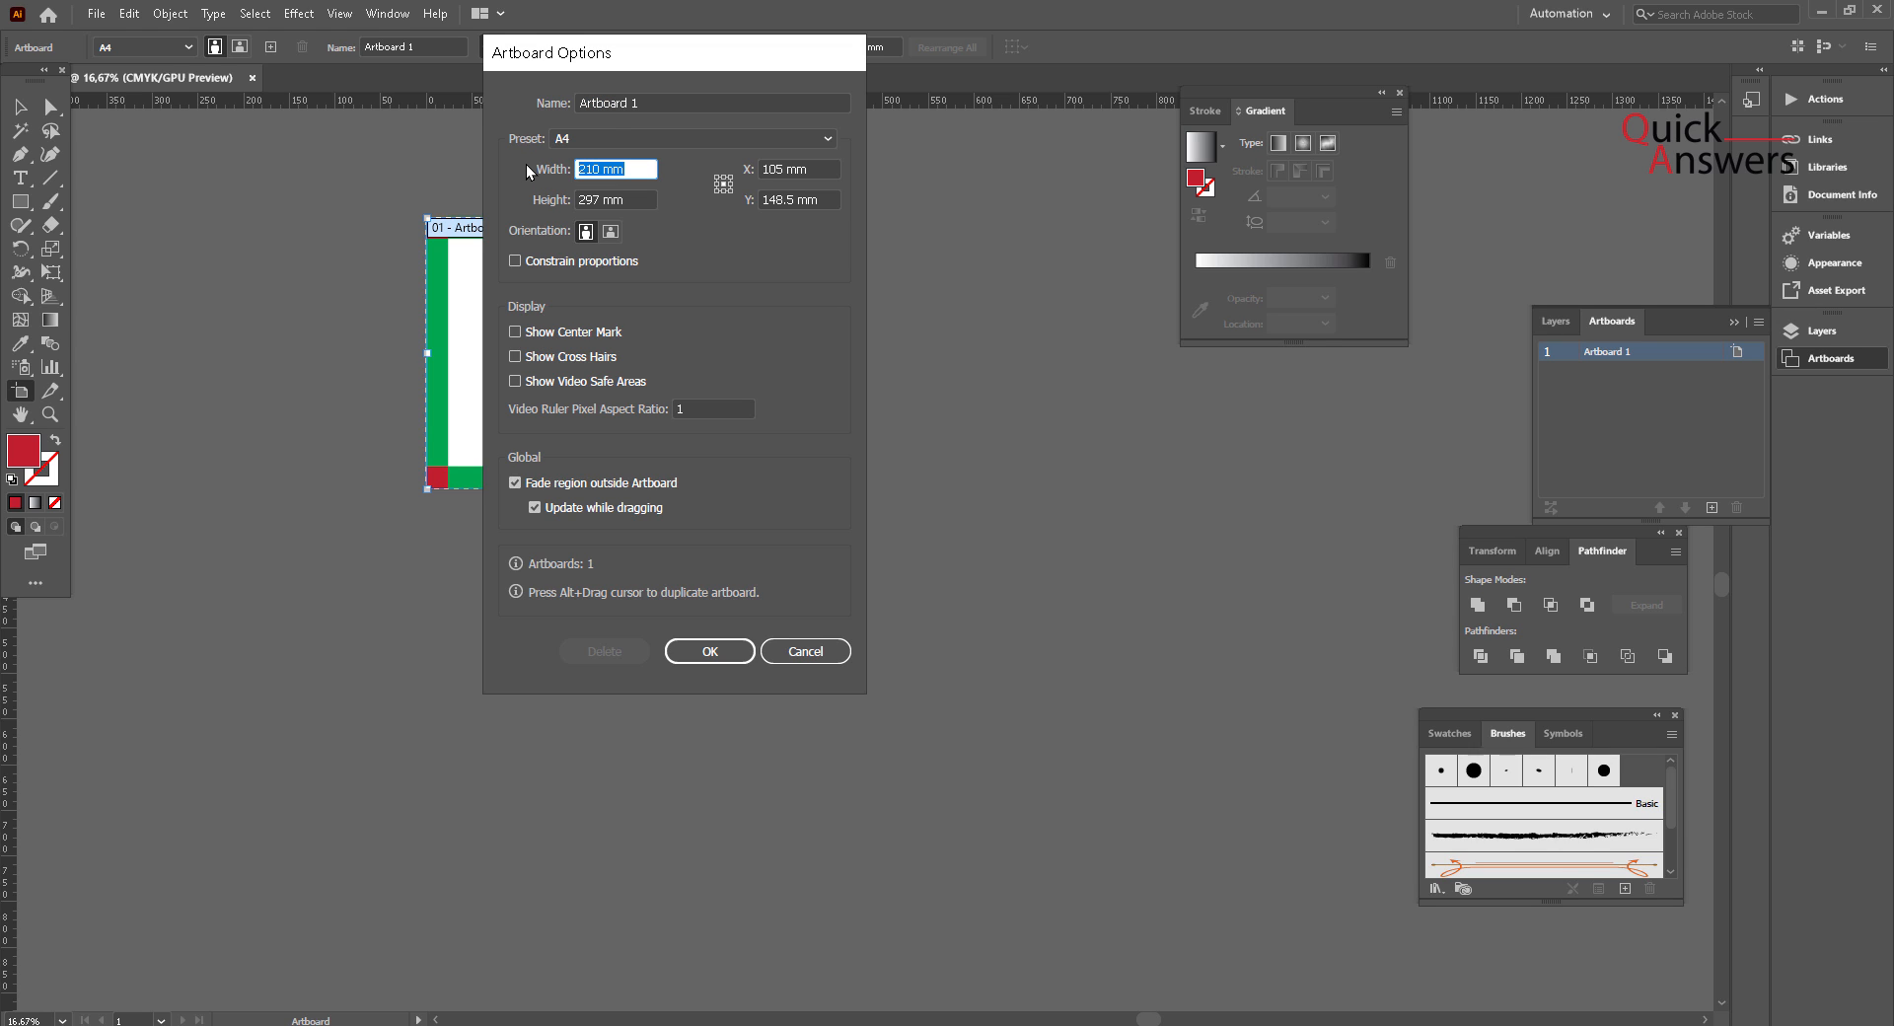
type("1280")
key("Tab")
type("720")
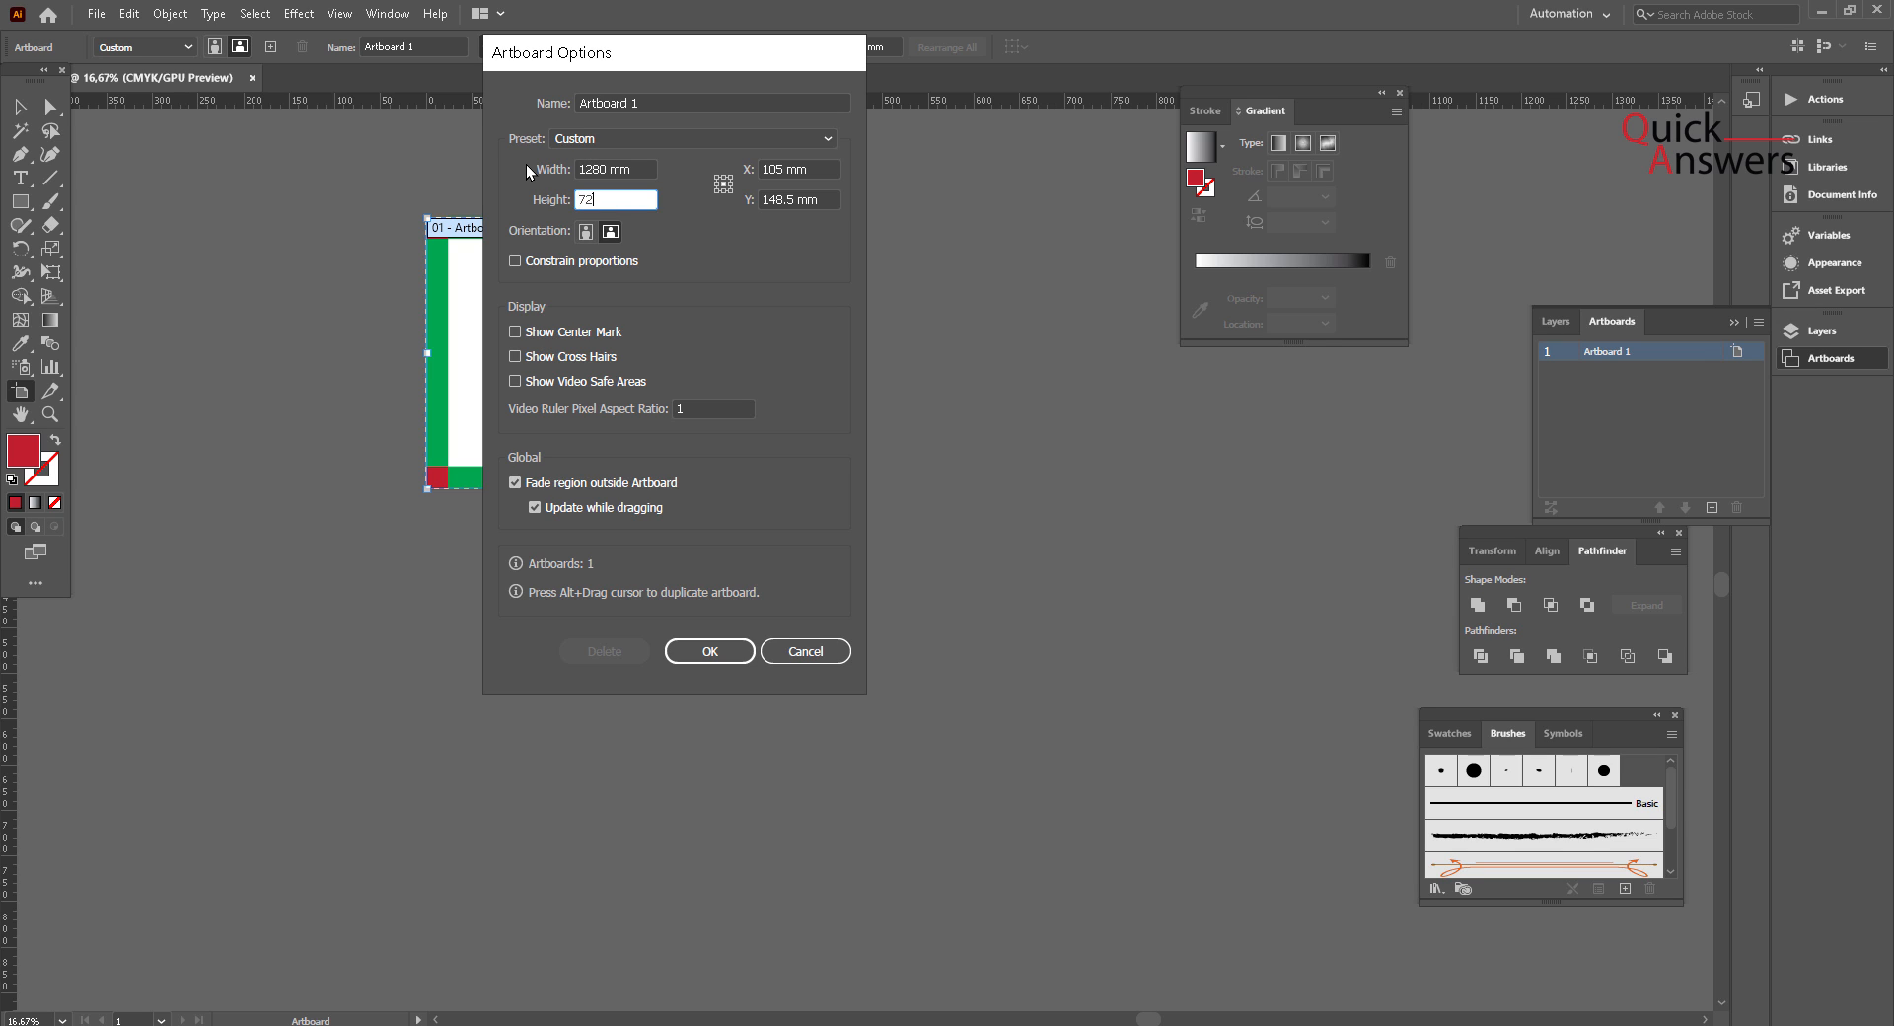
key("Tab")
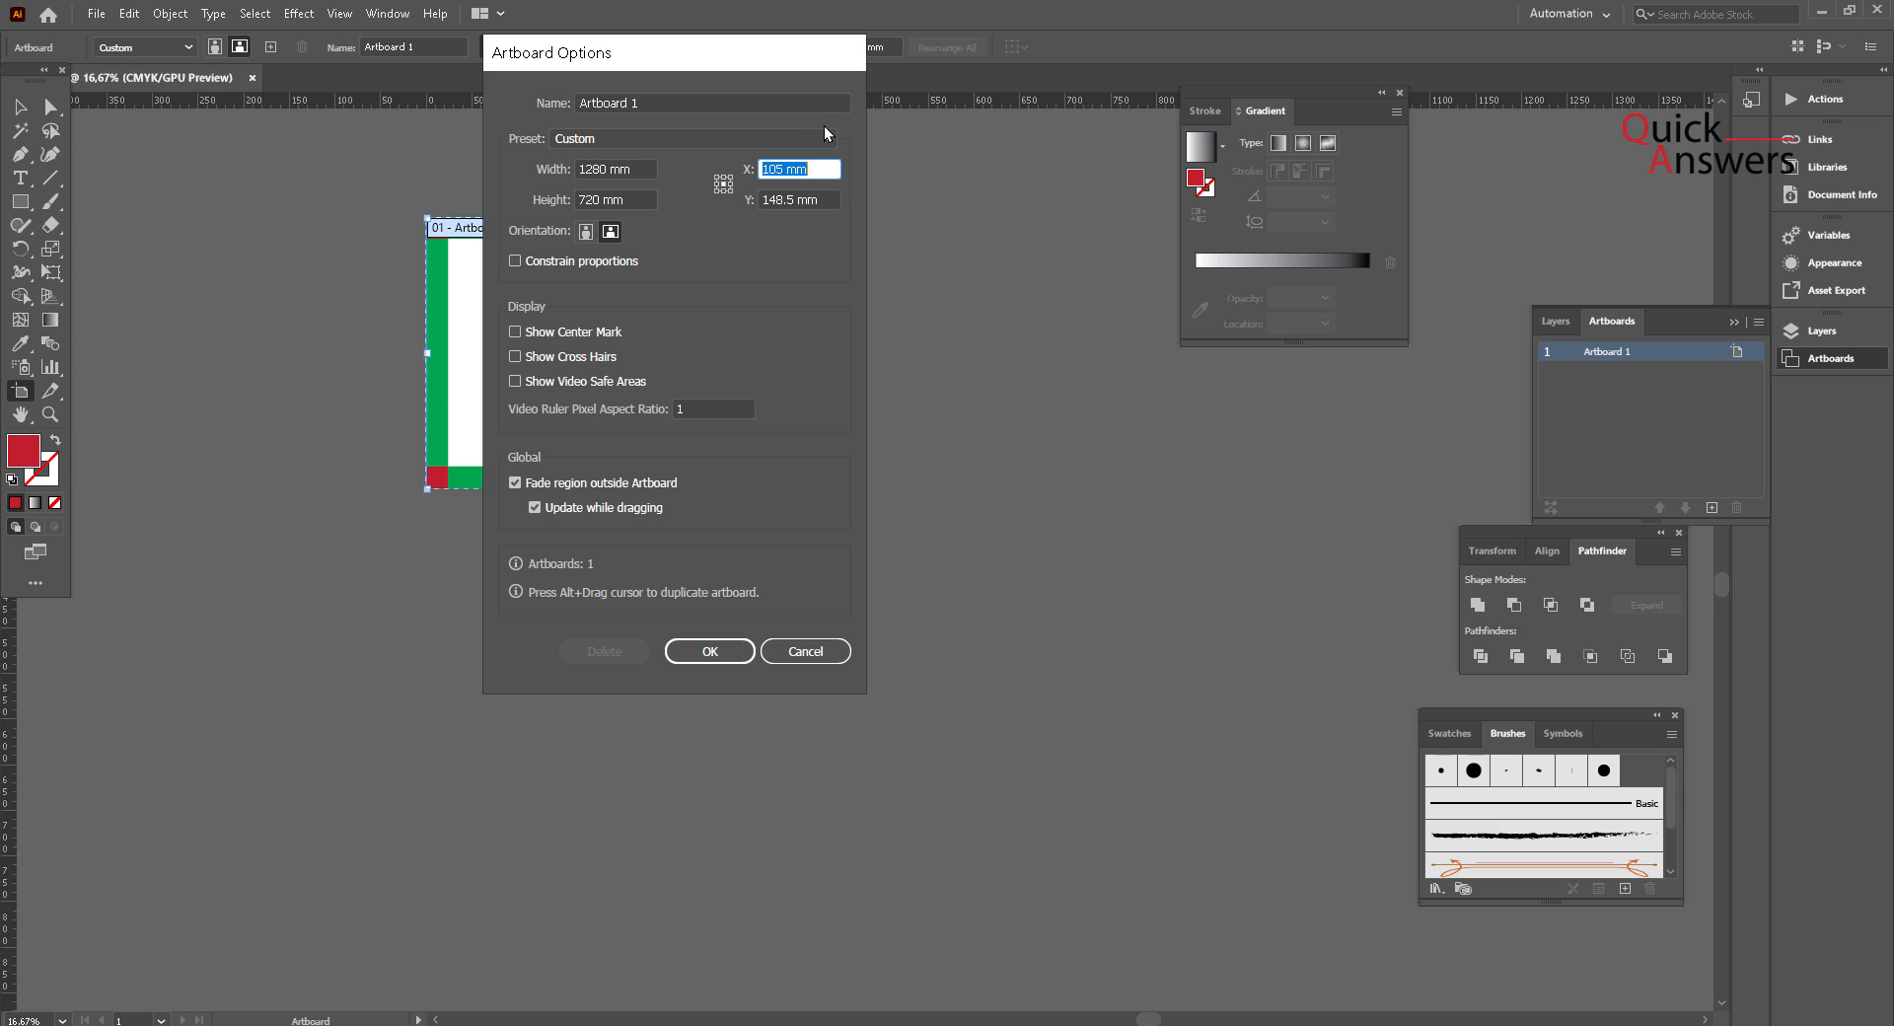
left_click(713, 649)
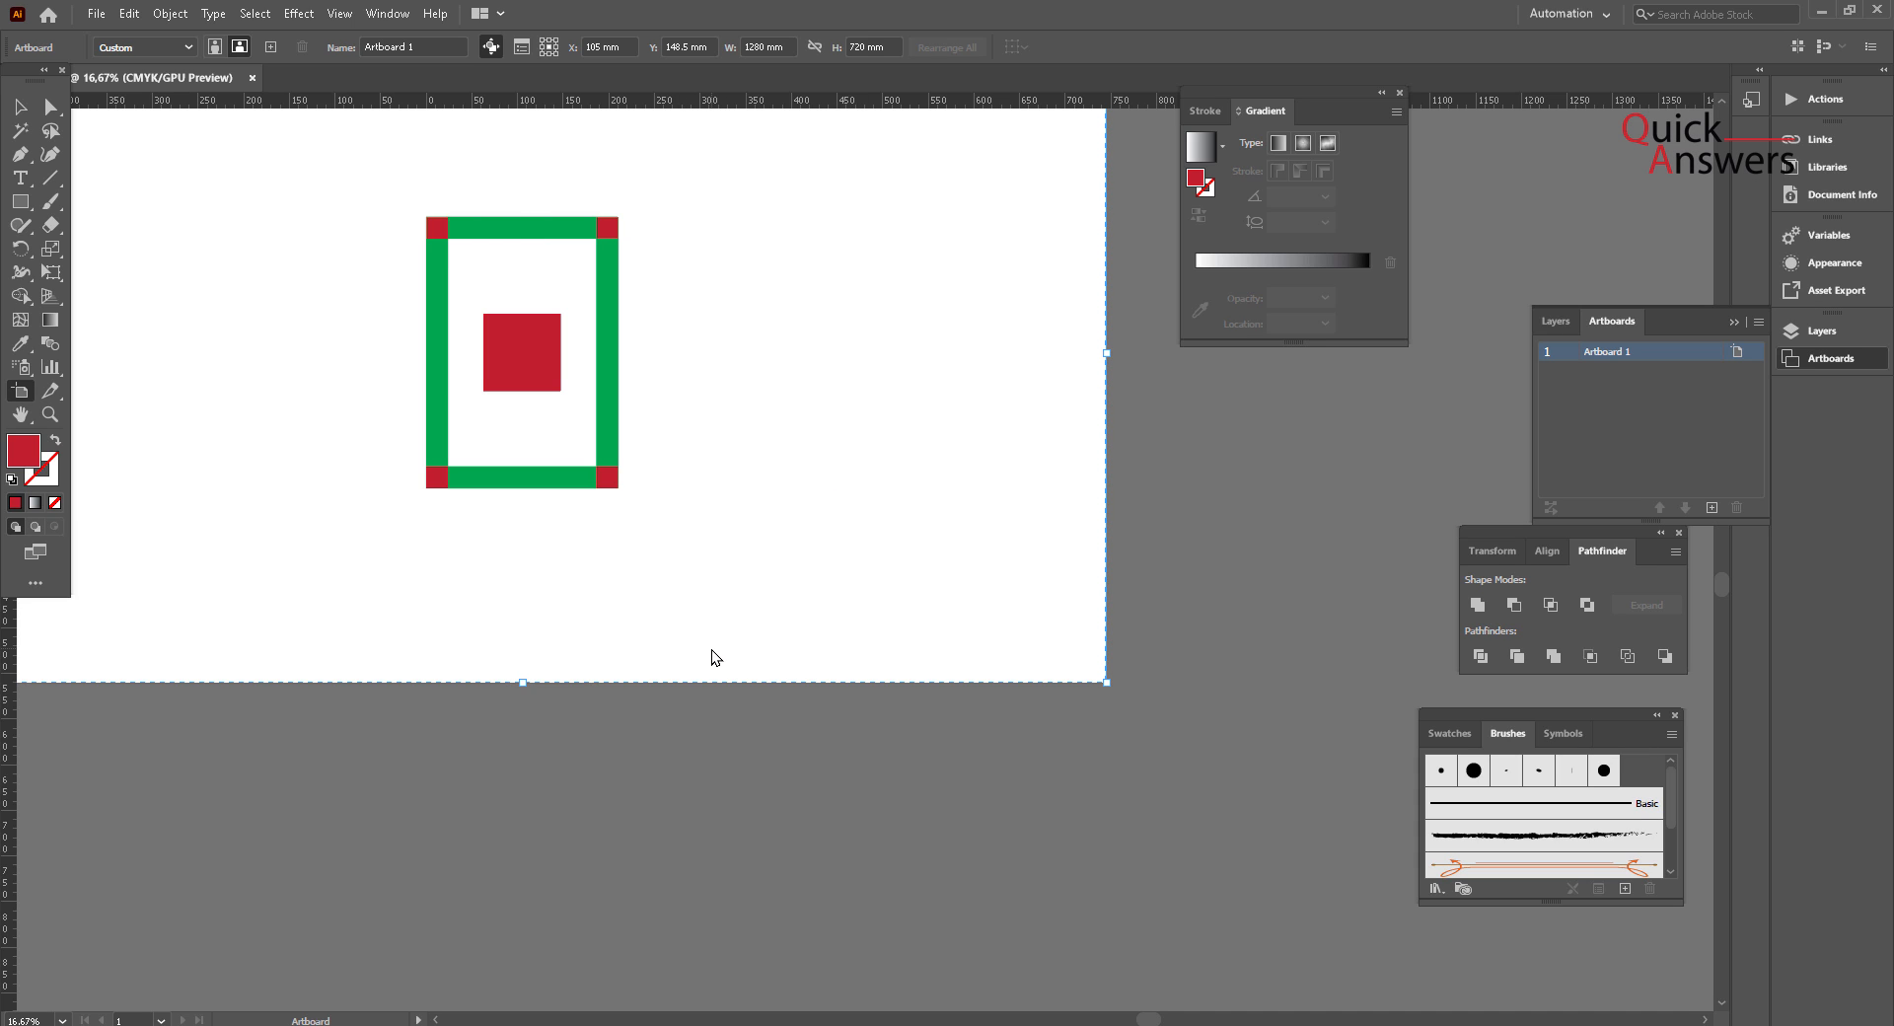
scroll(717, 642, "down", 2)
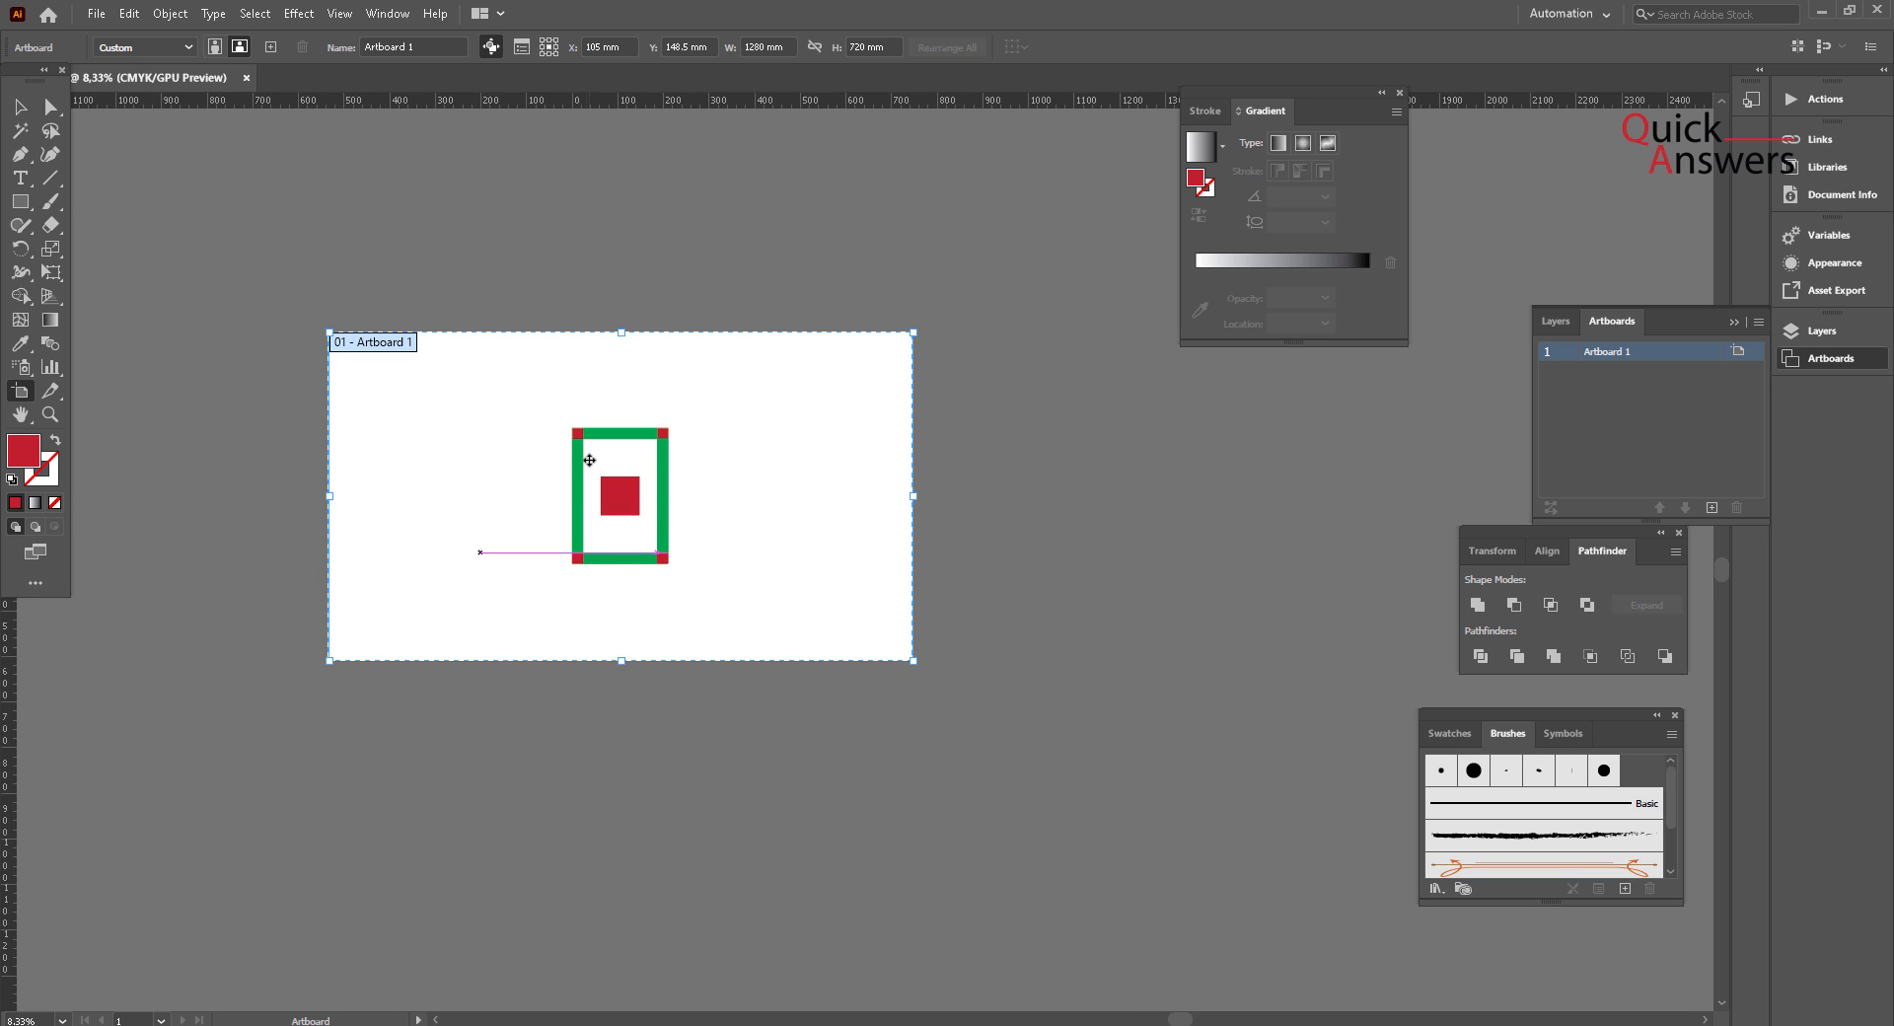
left_click(20, 107)
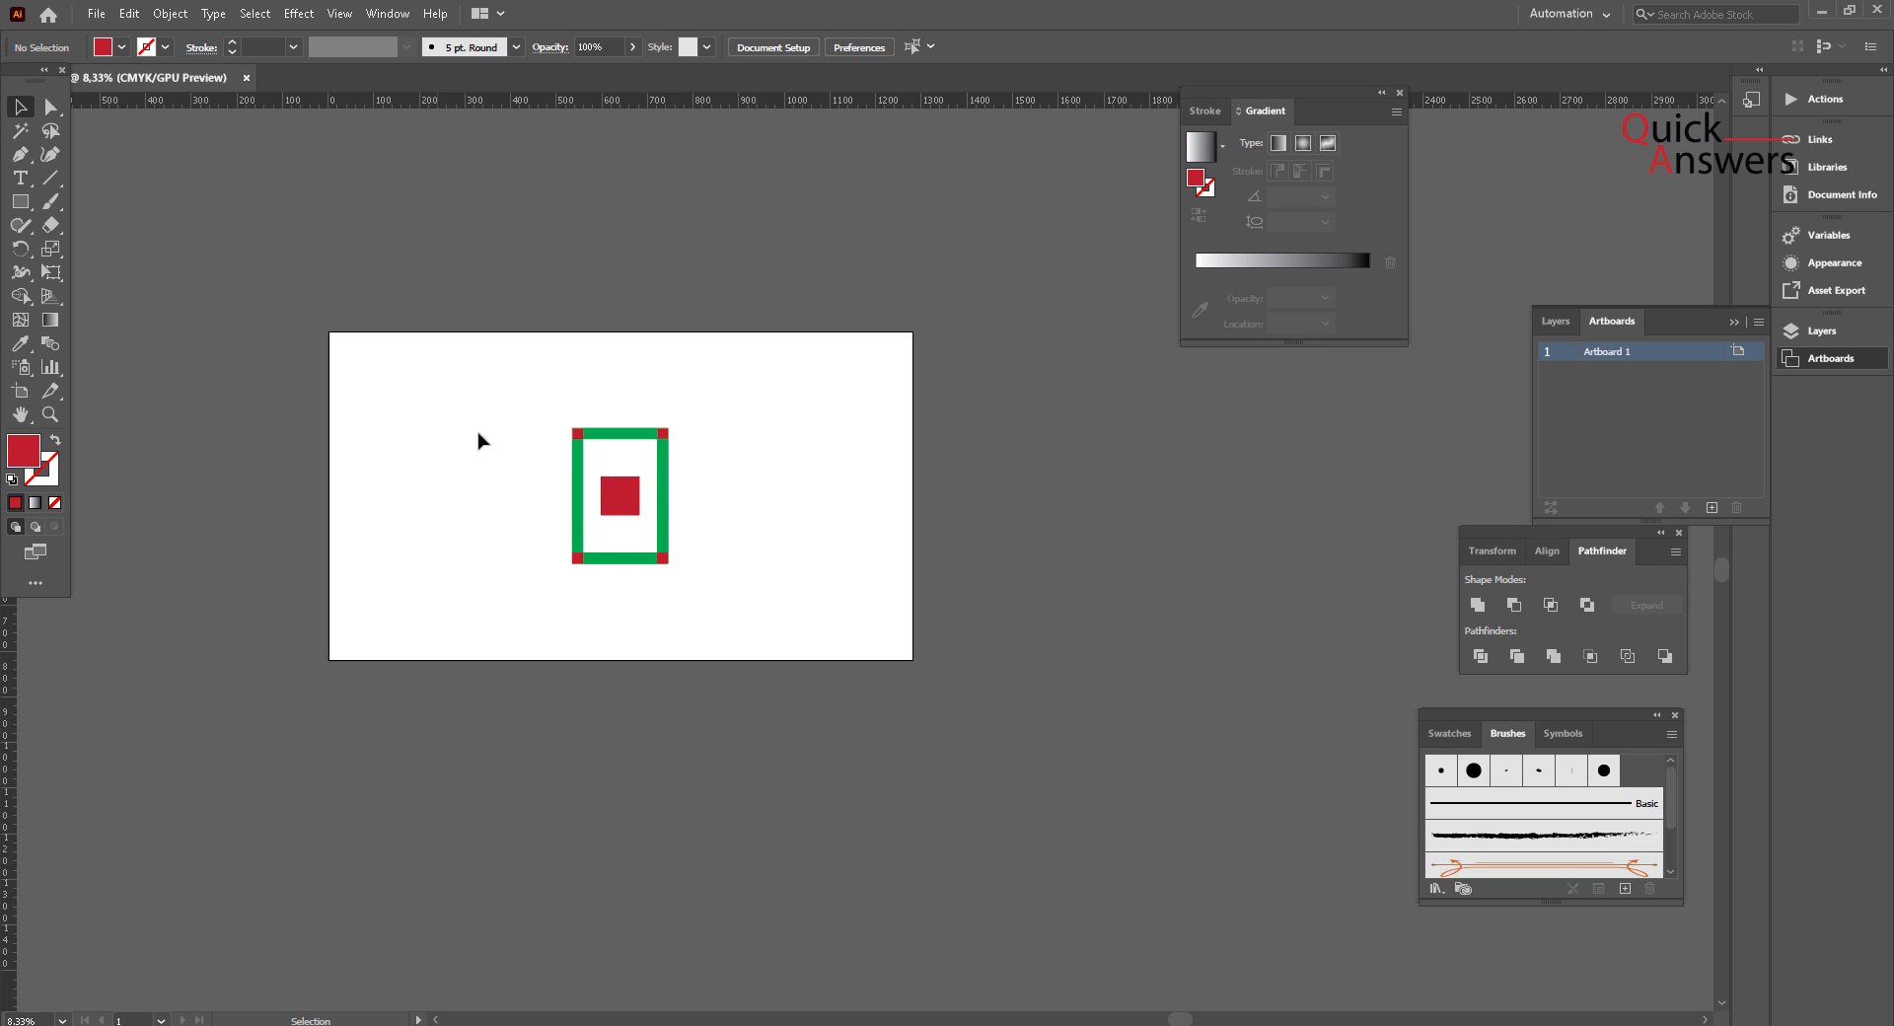
Step: Rotate the frame and central square together by 90° to landscape and scale them proportionally from the center to the artboard's full height
left_click_drag(435, 396, 762, 637)
scroll(550, 440, "up", 3)
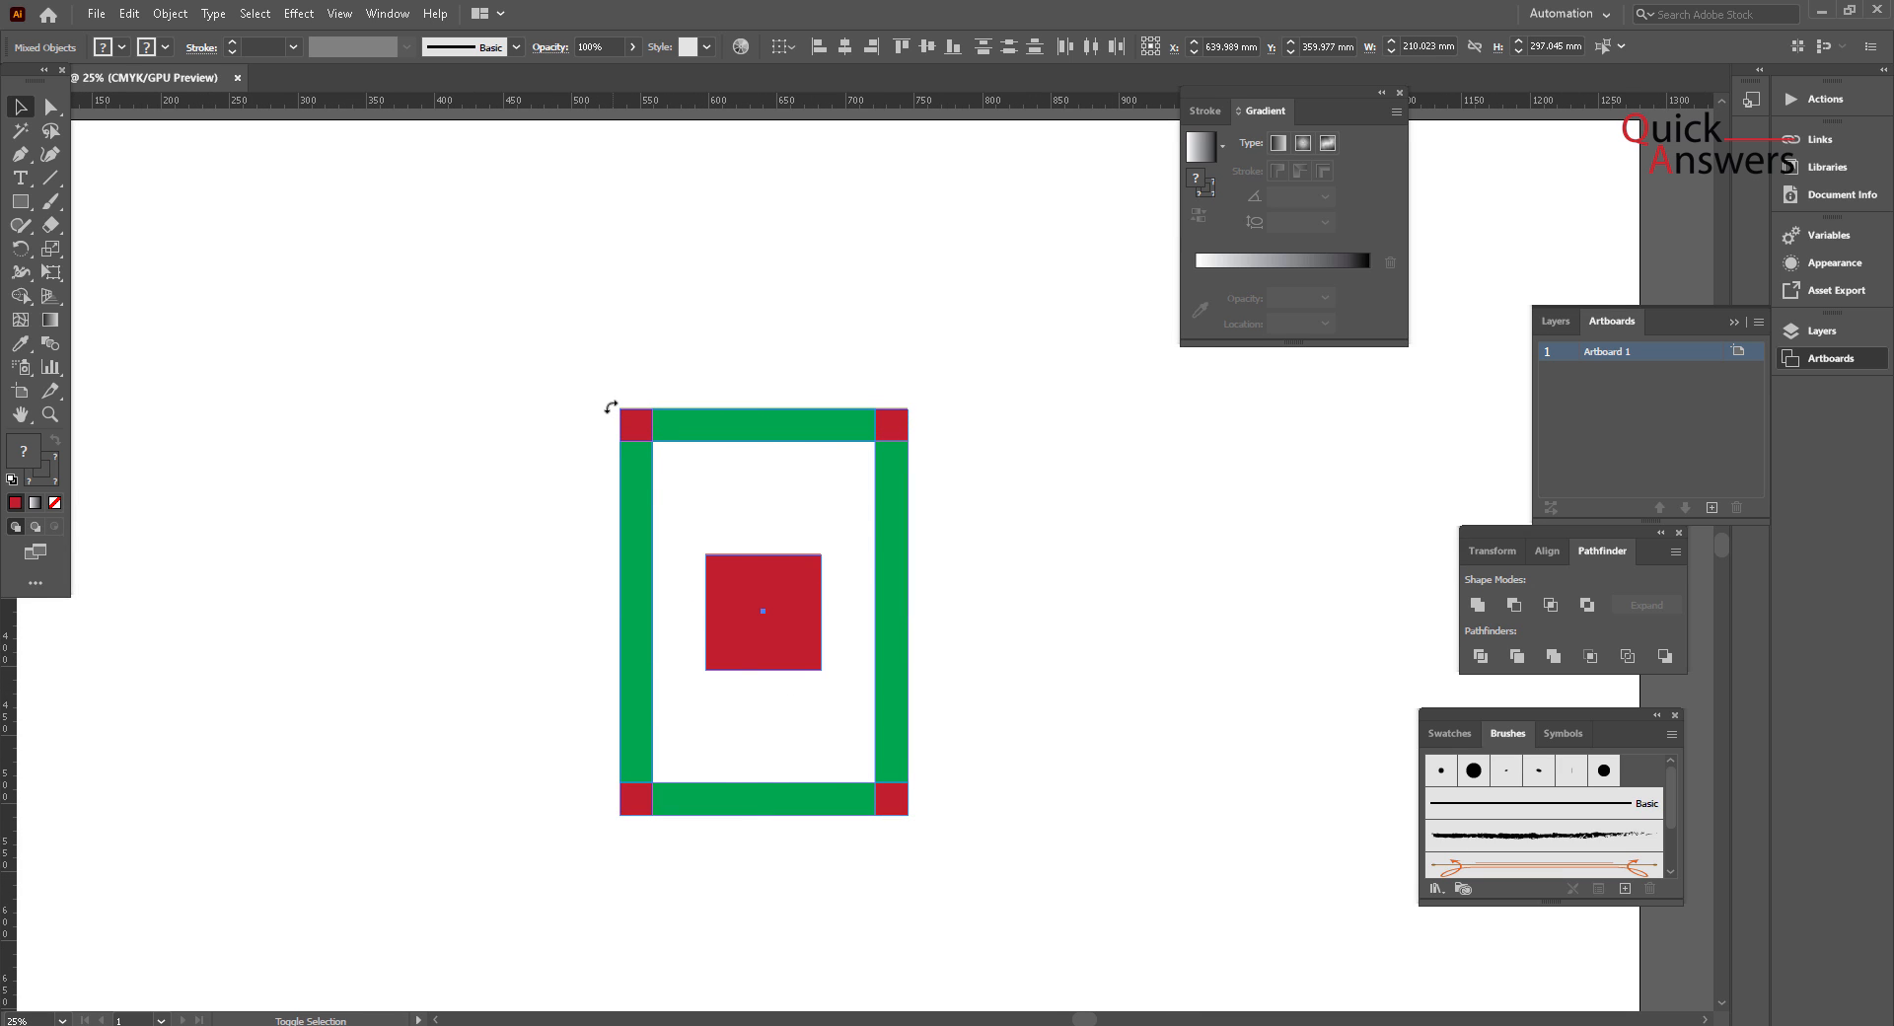
left_click_drag(613, 400, 456, 582)
scroll(456, 582, "down", 3)
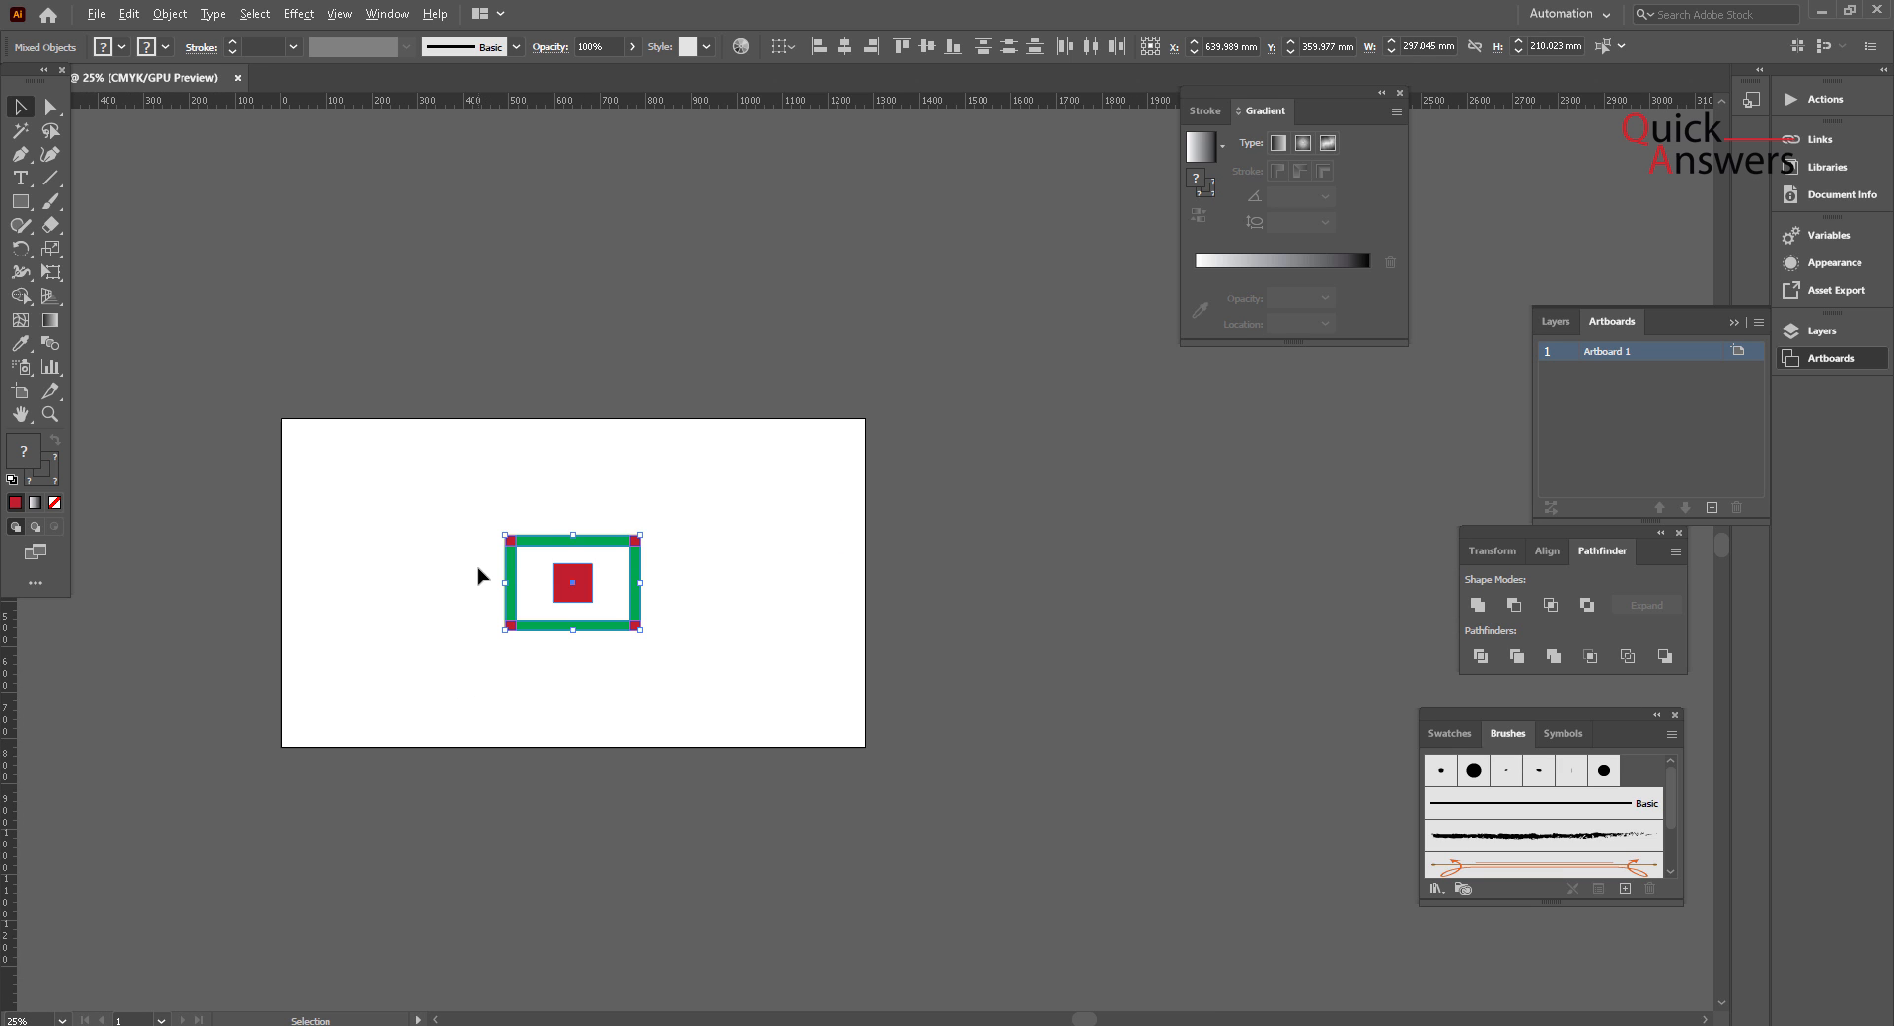
left_click_drag(638, 632, 859, 748)
left_click(915, 734)
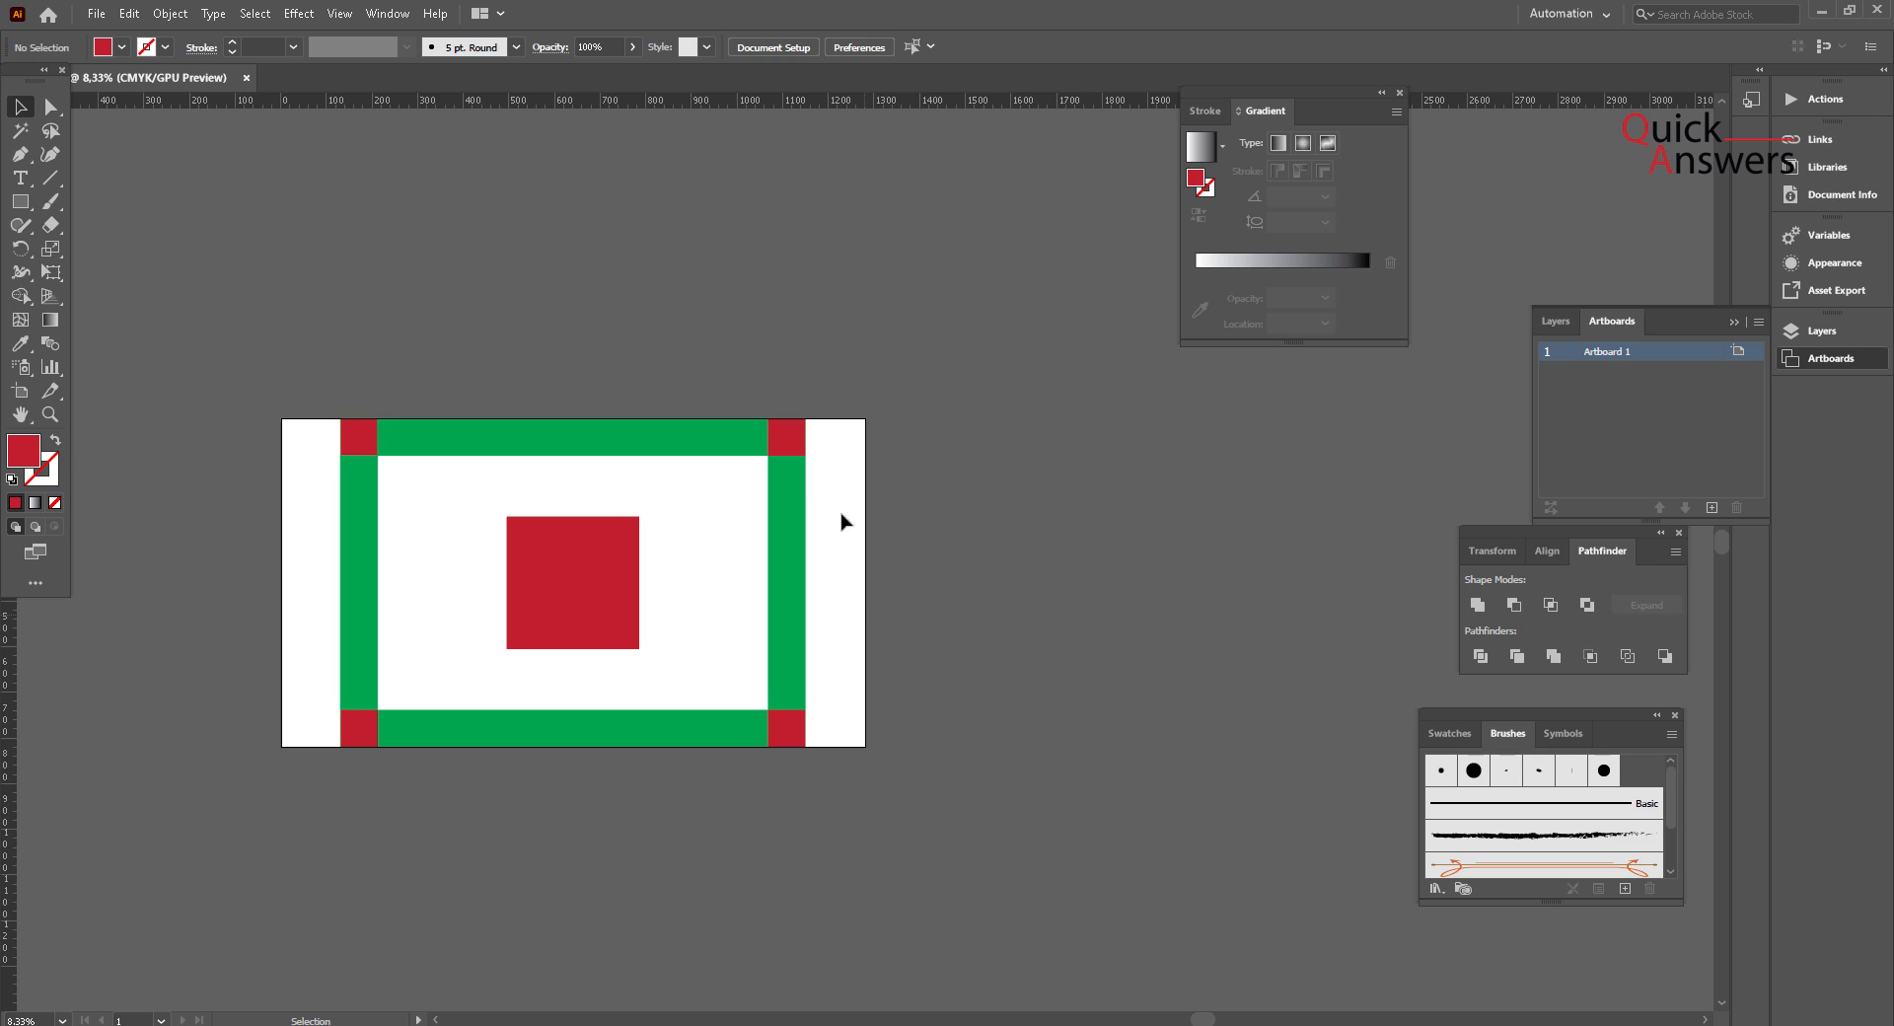
Step: Align the frame group to the artboard's right edge and deselect it
left_click(764, 742)
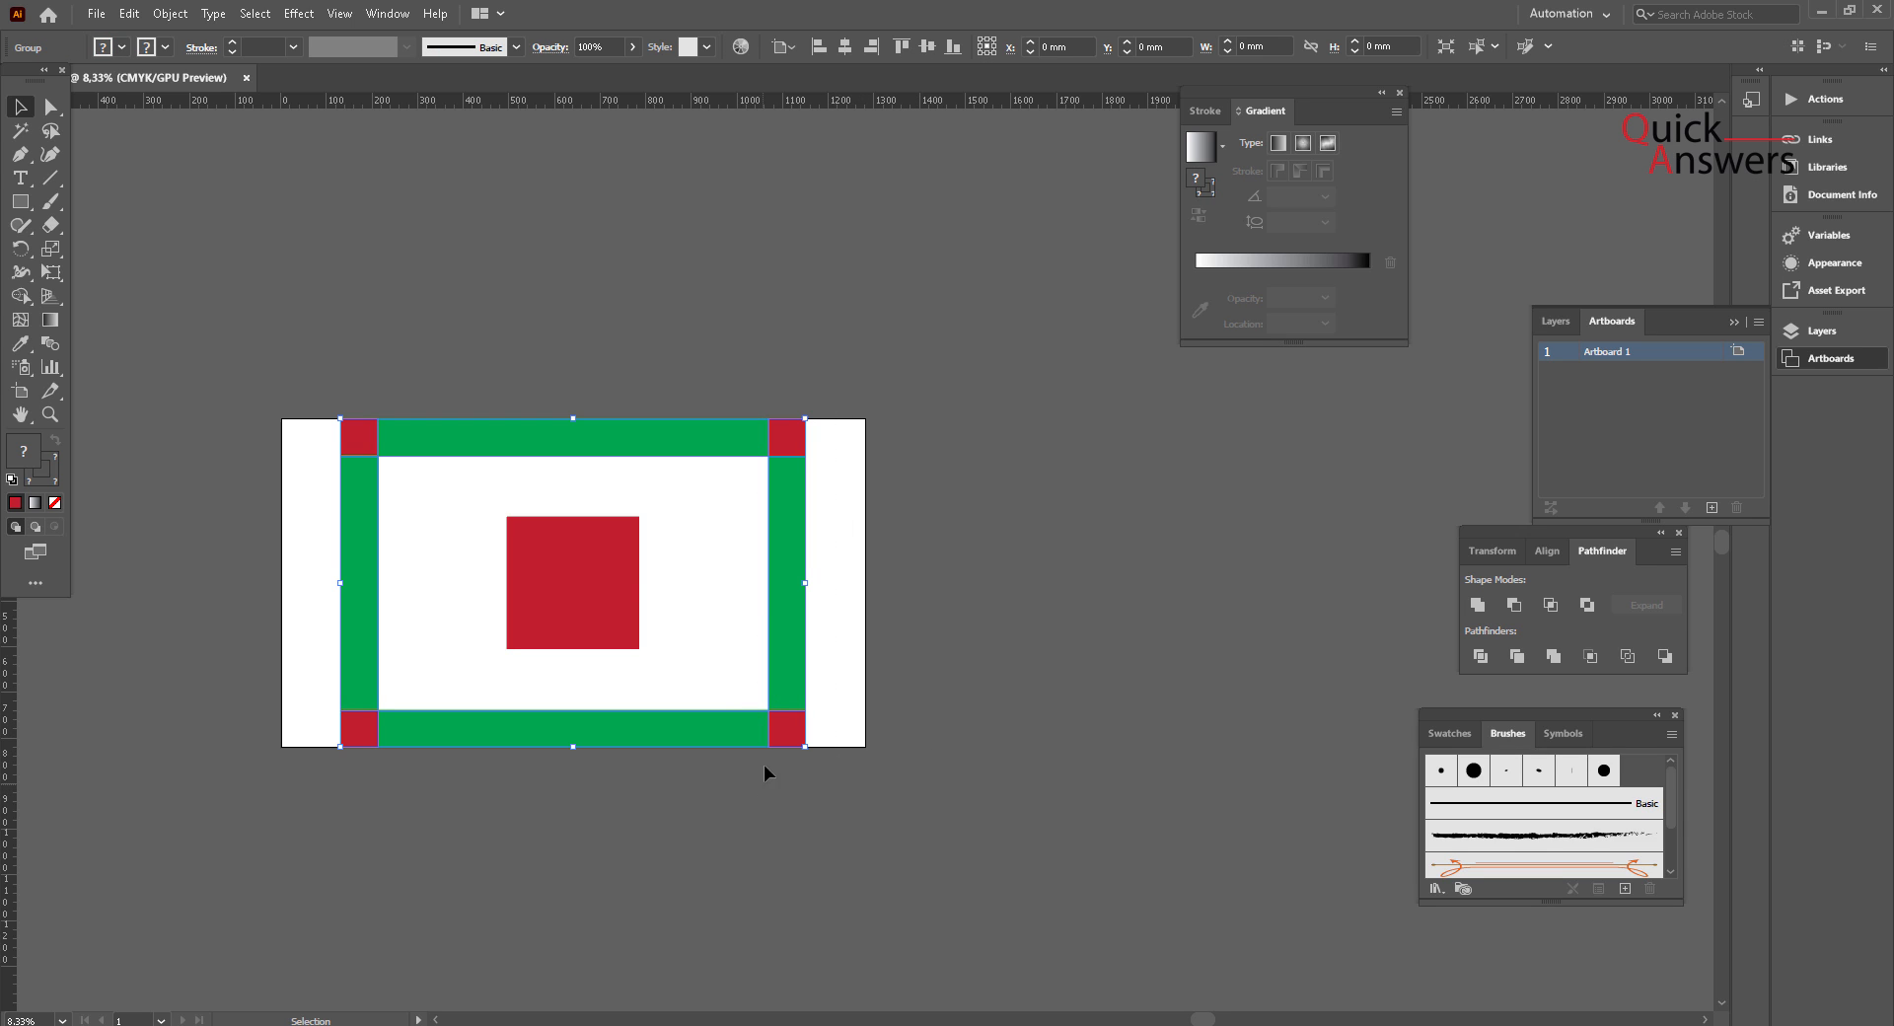
left_click(870, 46)
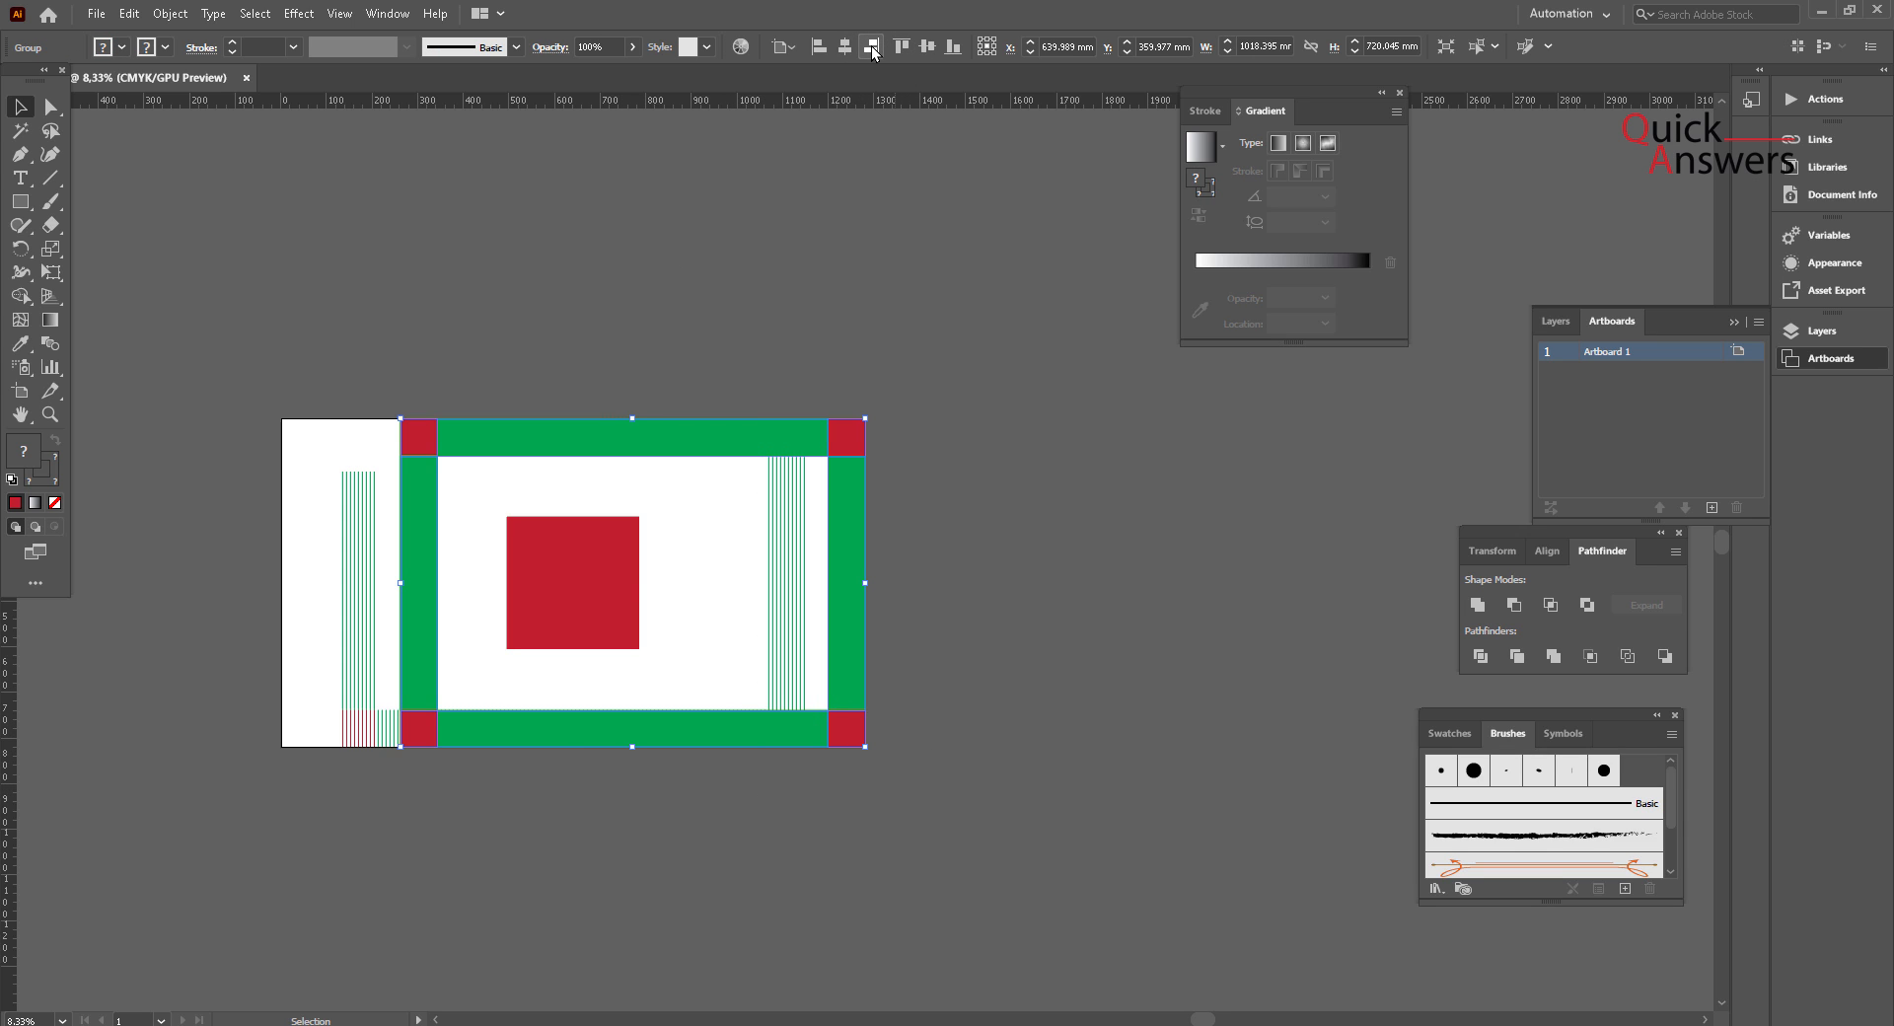
left_click(926, 400)
left_click_drag(721, 499, 810, 582)
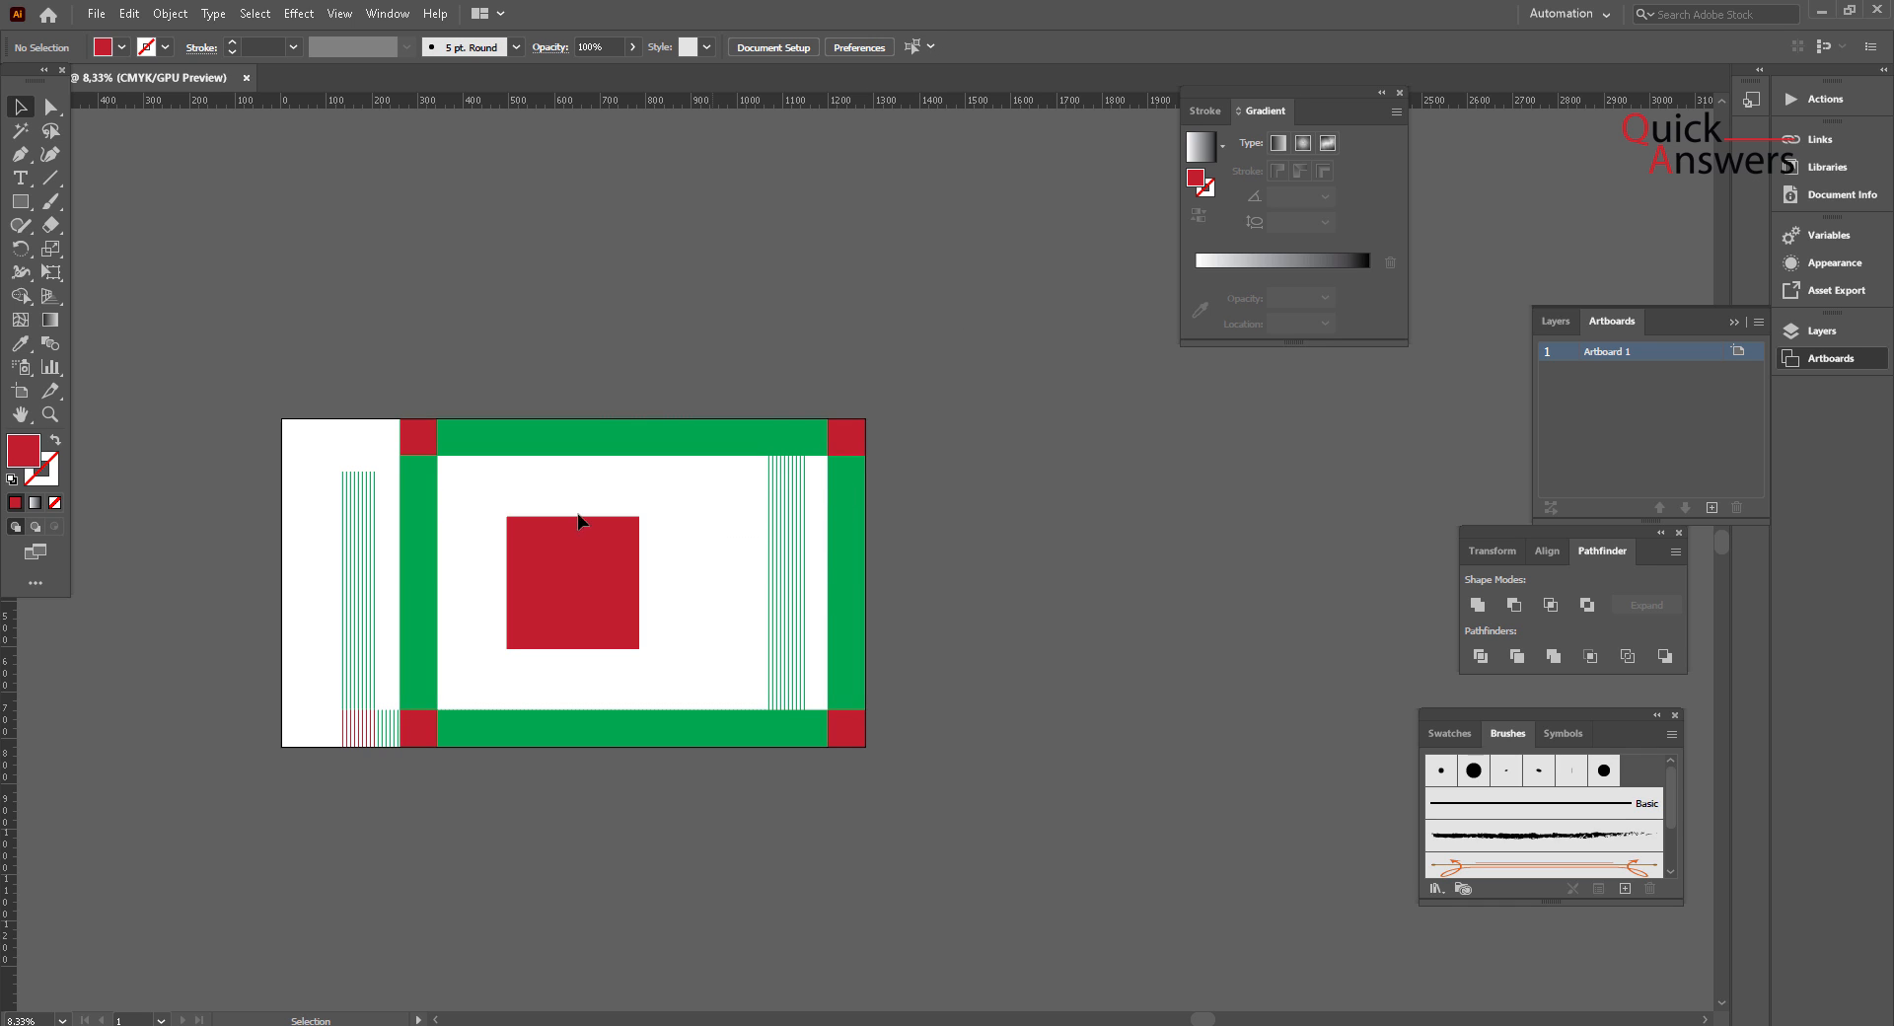
Step: Select the frame's left portion, including its corners and the adjoining ends of the horizontal bars, group it and align it to the artboard's left edge
left_click(56, 106)
left_click_drag(367, 348, 451, 785)
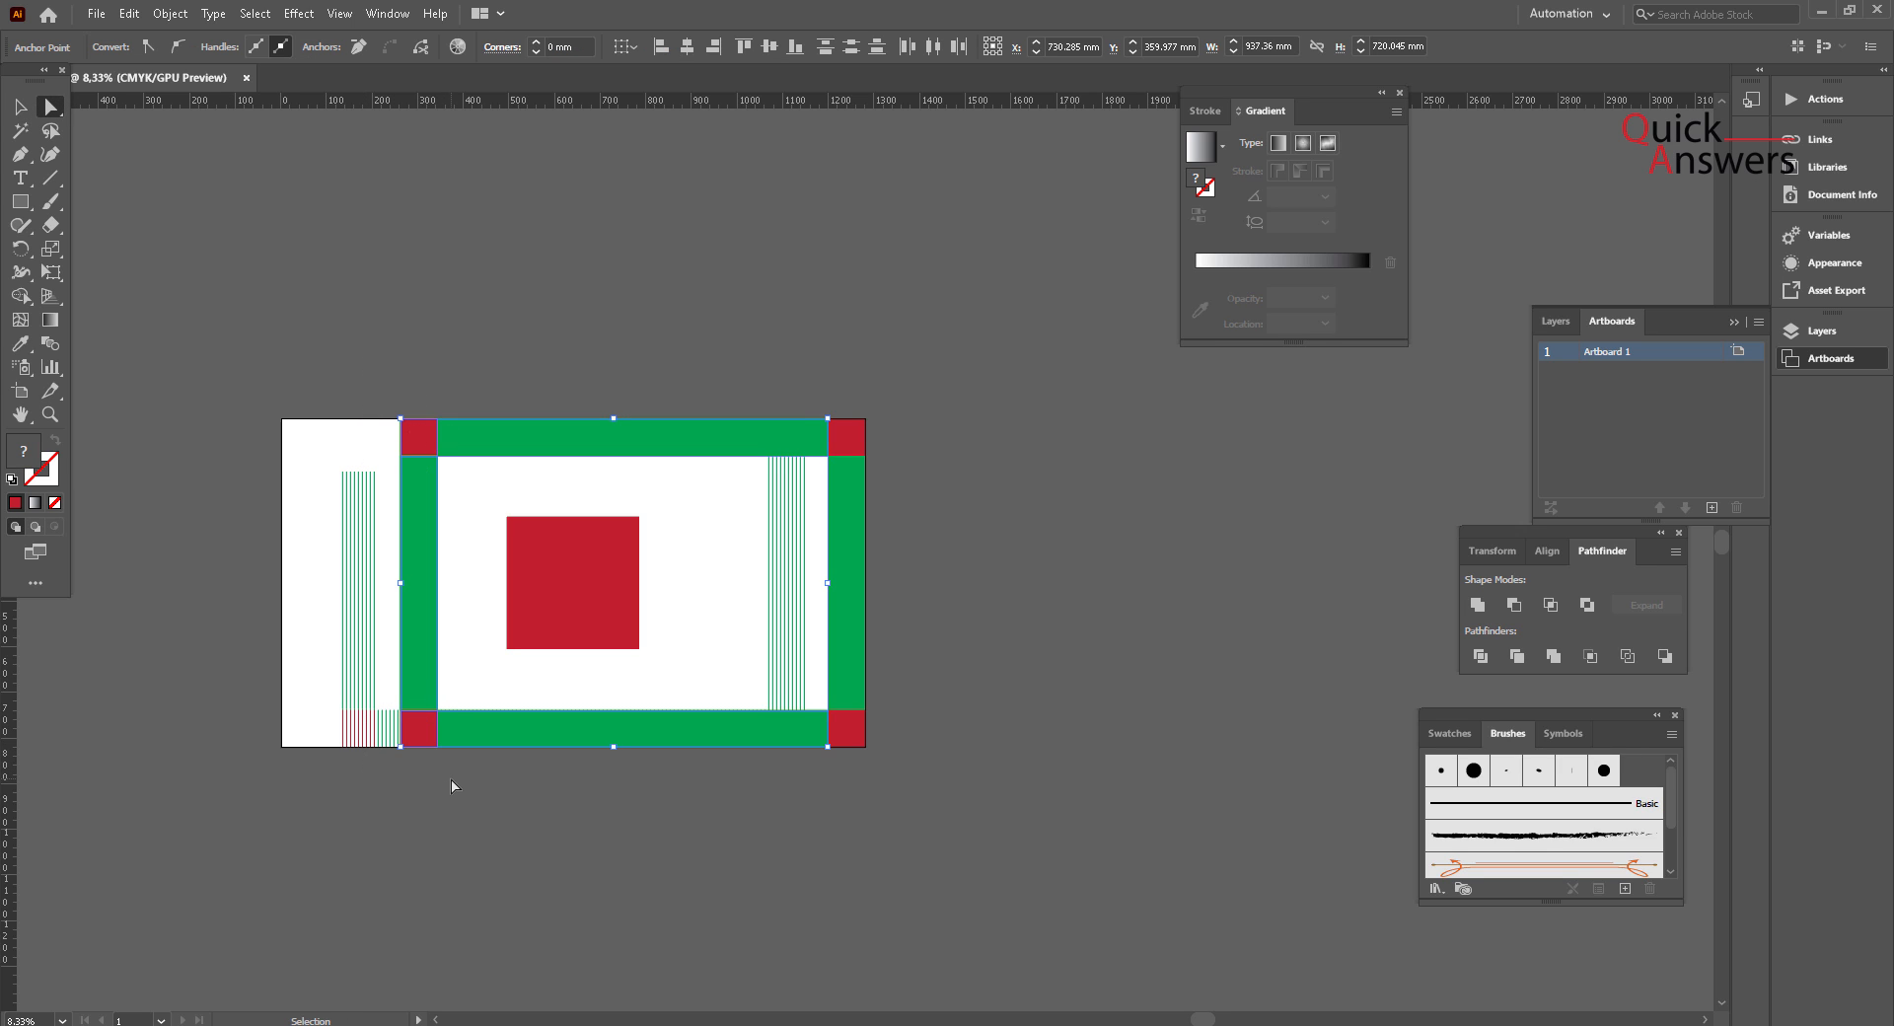
key("ctrl+g")
left_click(944, 46)
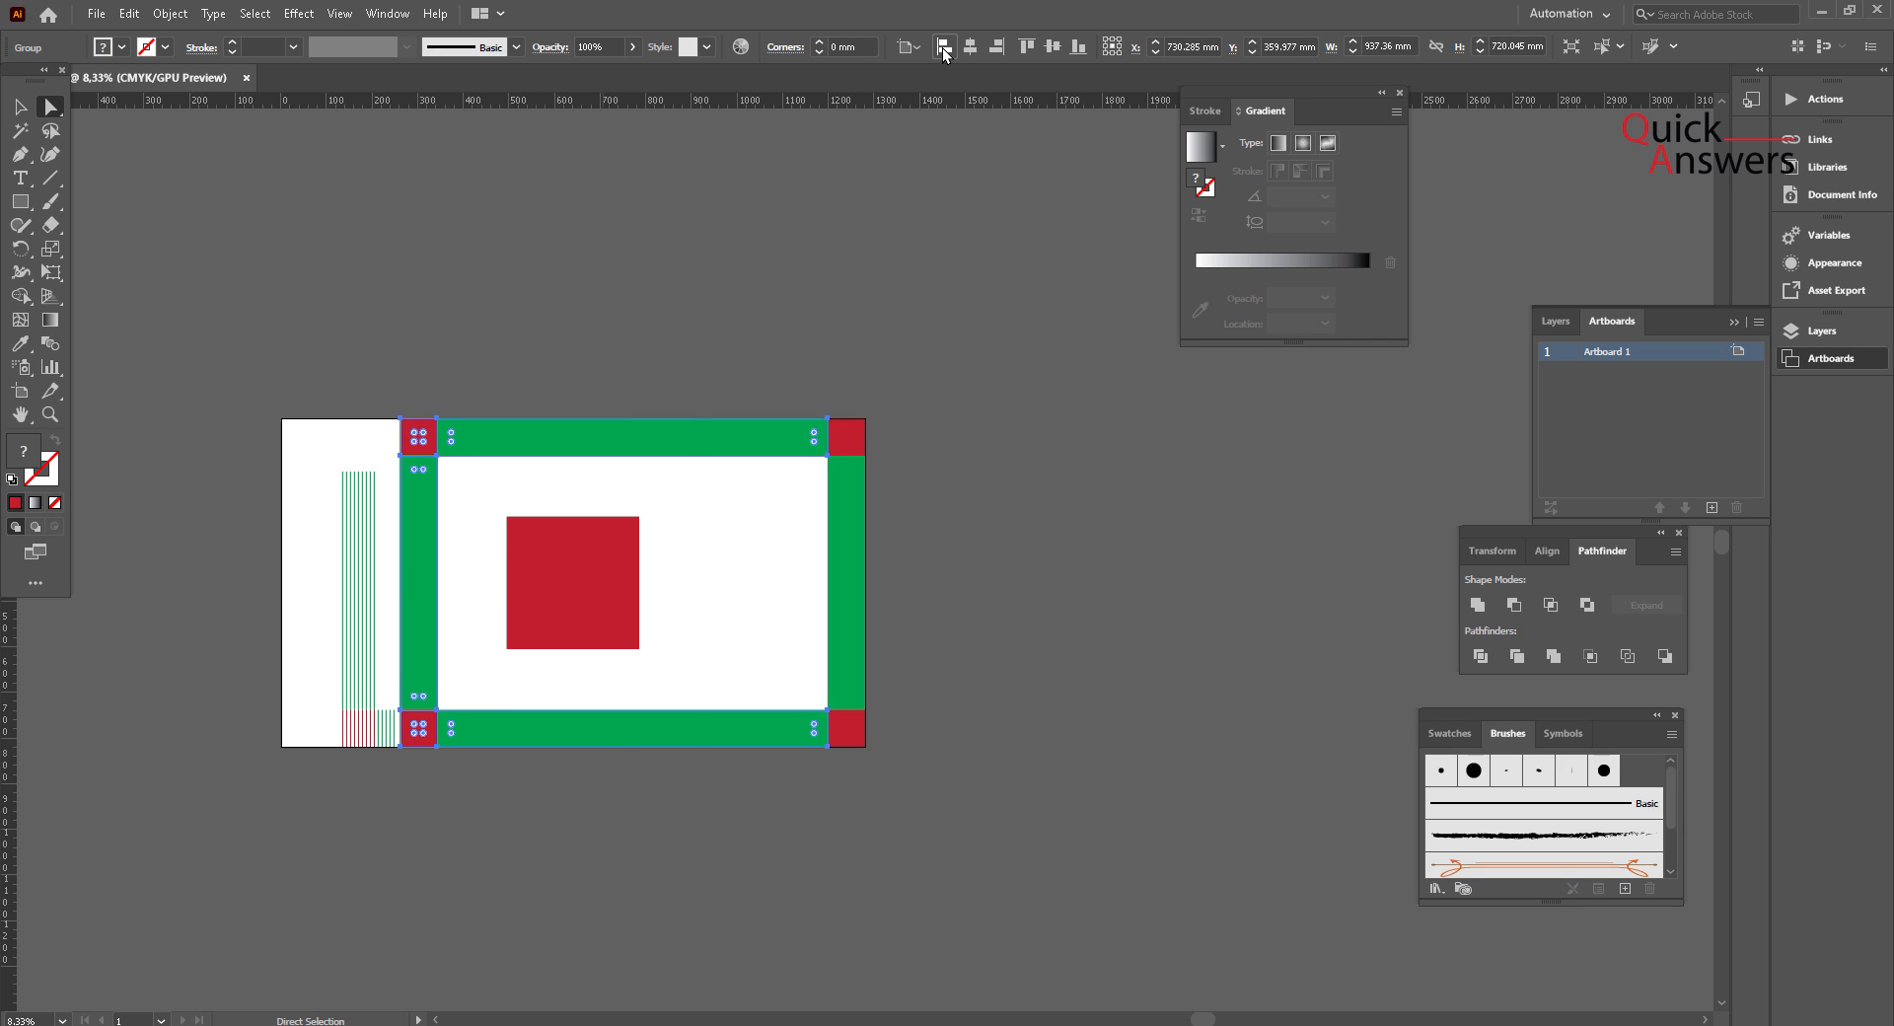
Step: Stretch the right ends of the top and bottom green bars horizontally until they overlap the right-hand red corners
left_click_drag(760, 395, 685, 774)
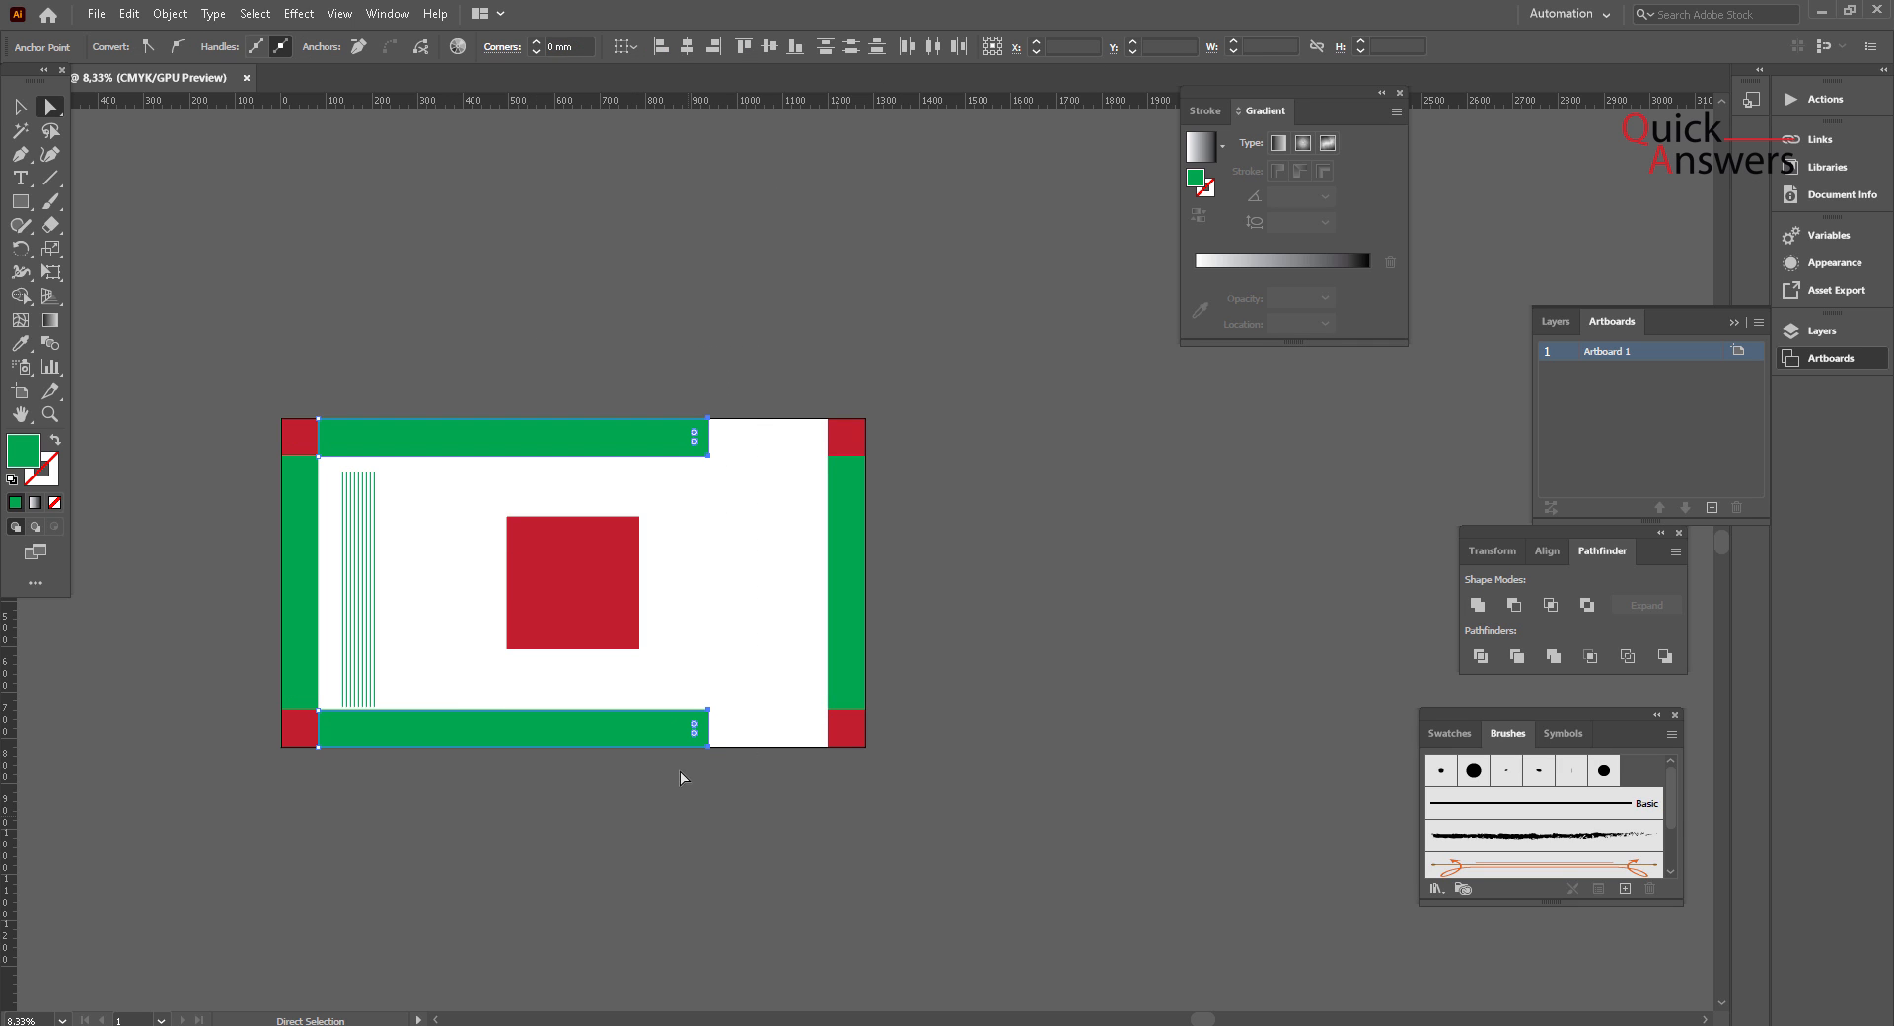
left_click(713, 47)
left_click(711, 289)
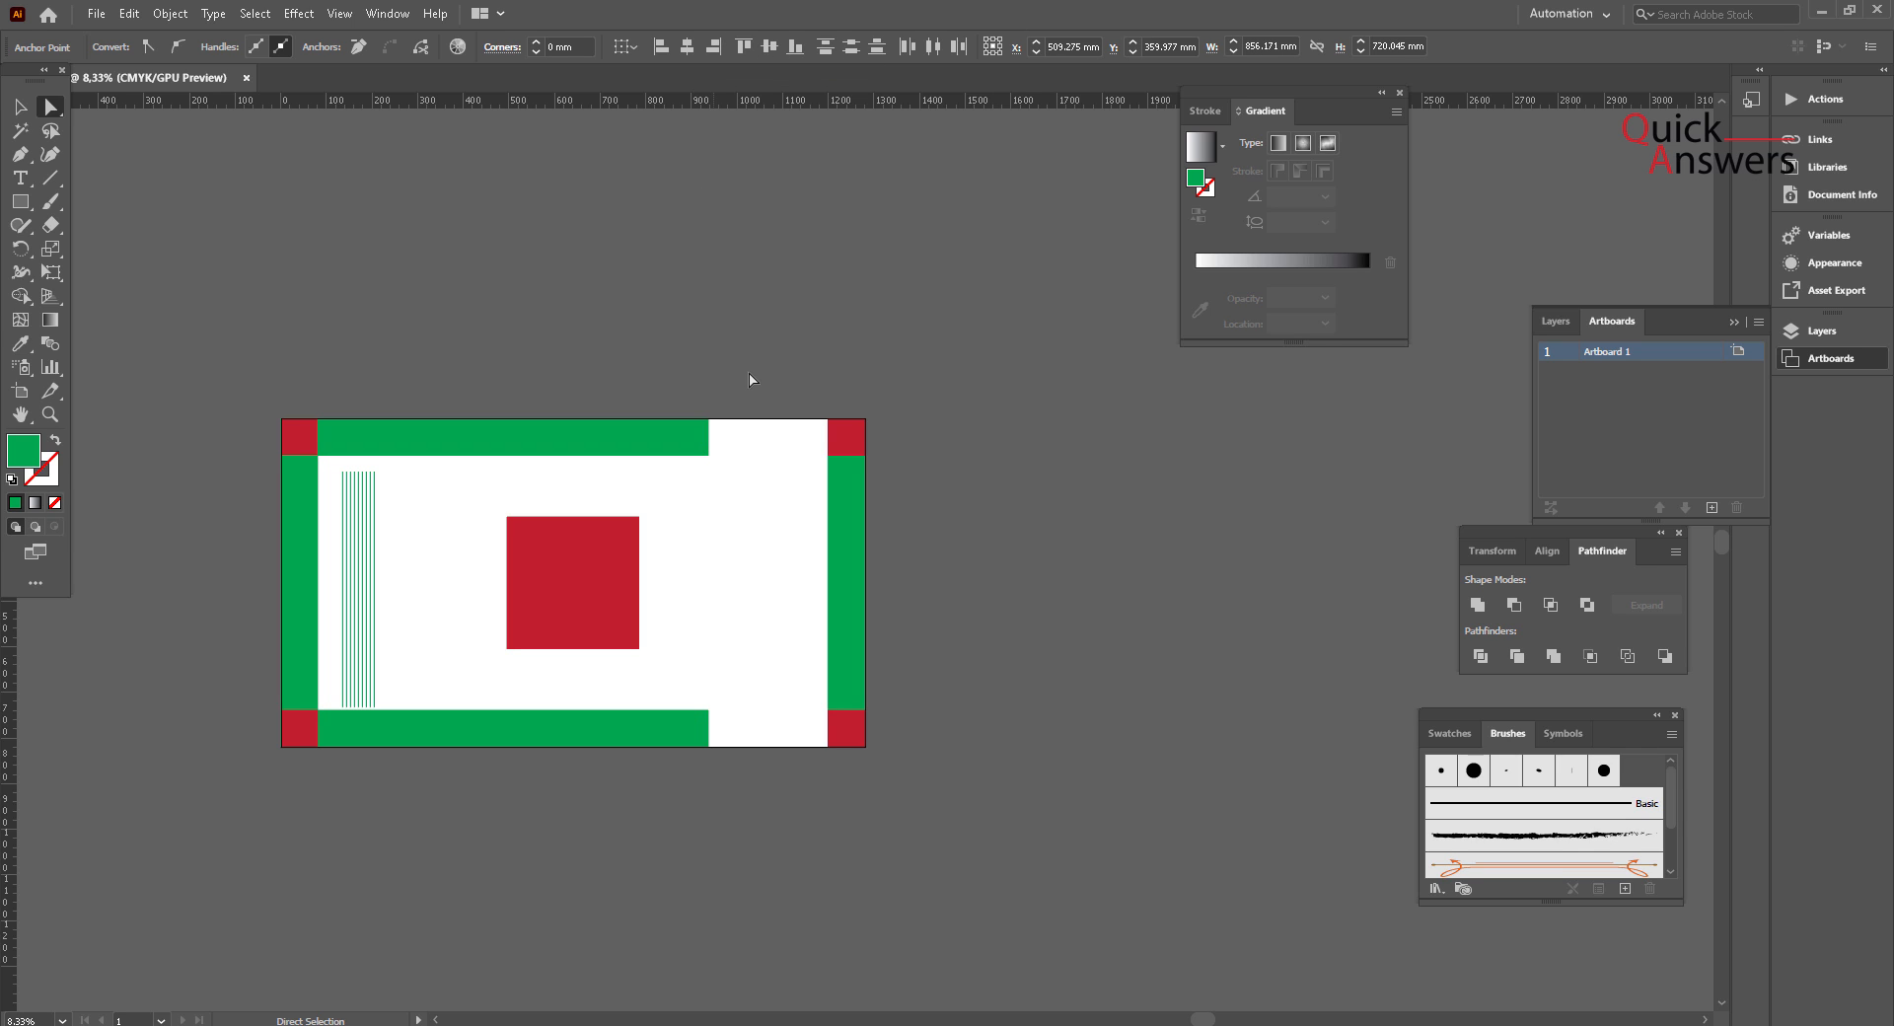
left_click_drag(747, 376, 694, 854)
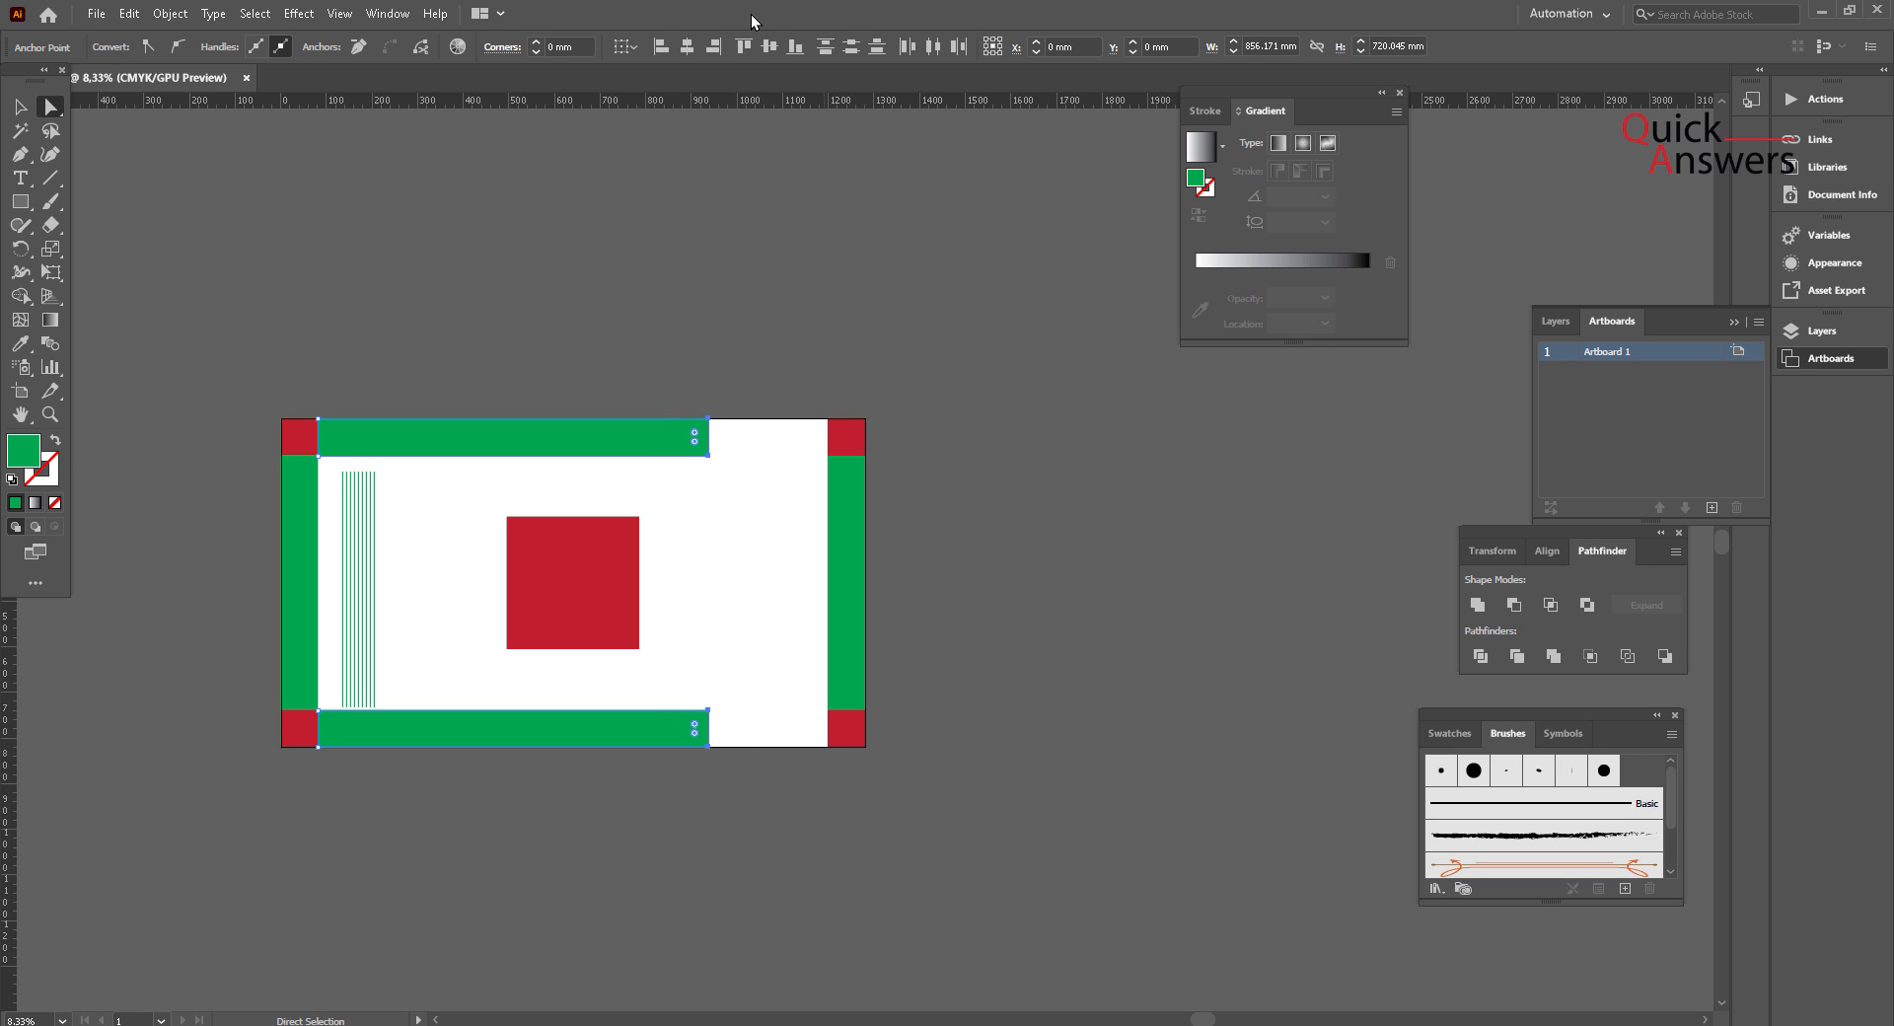
left_click(721, 45)
key("Right")
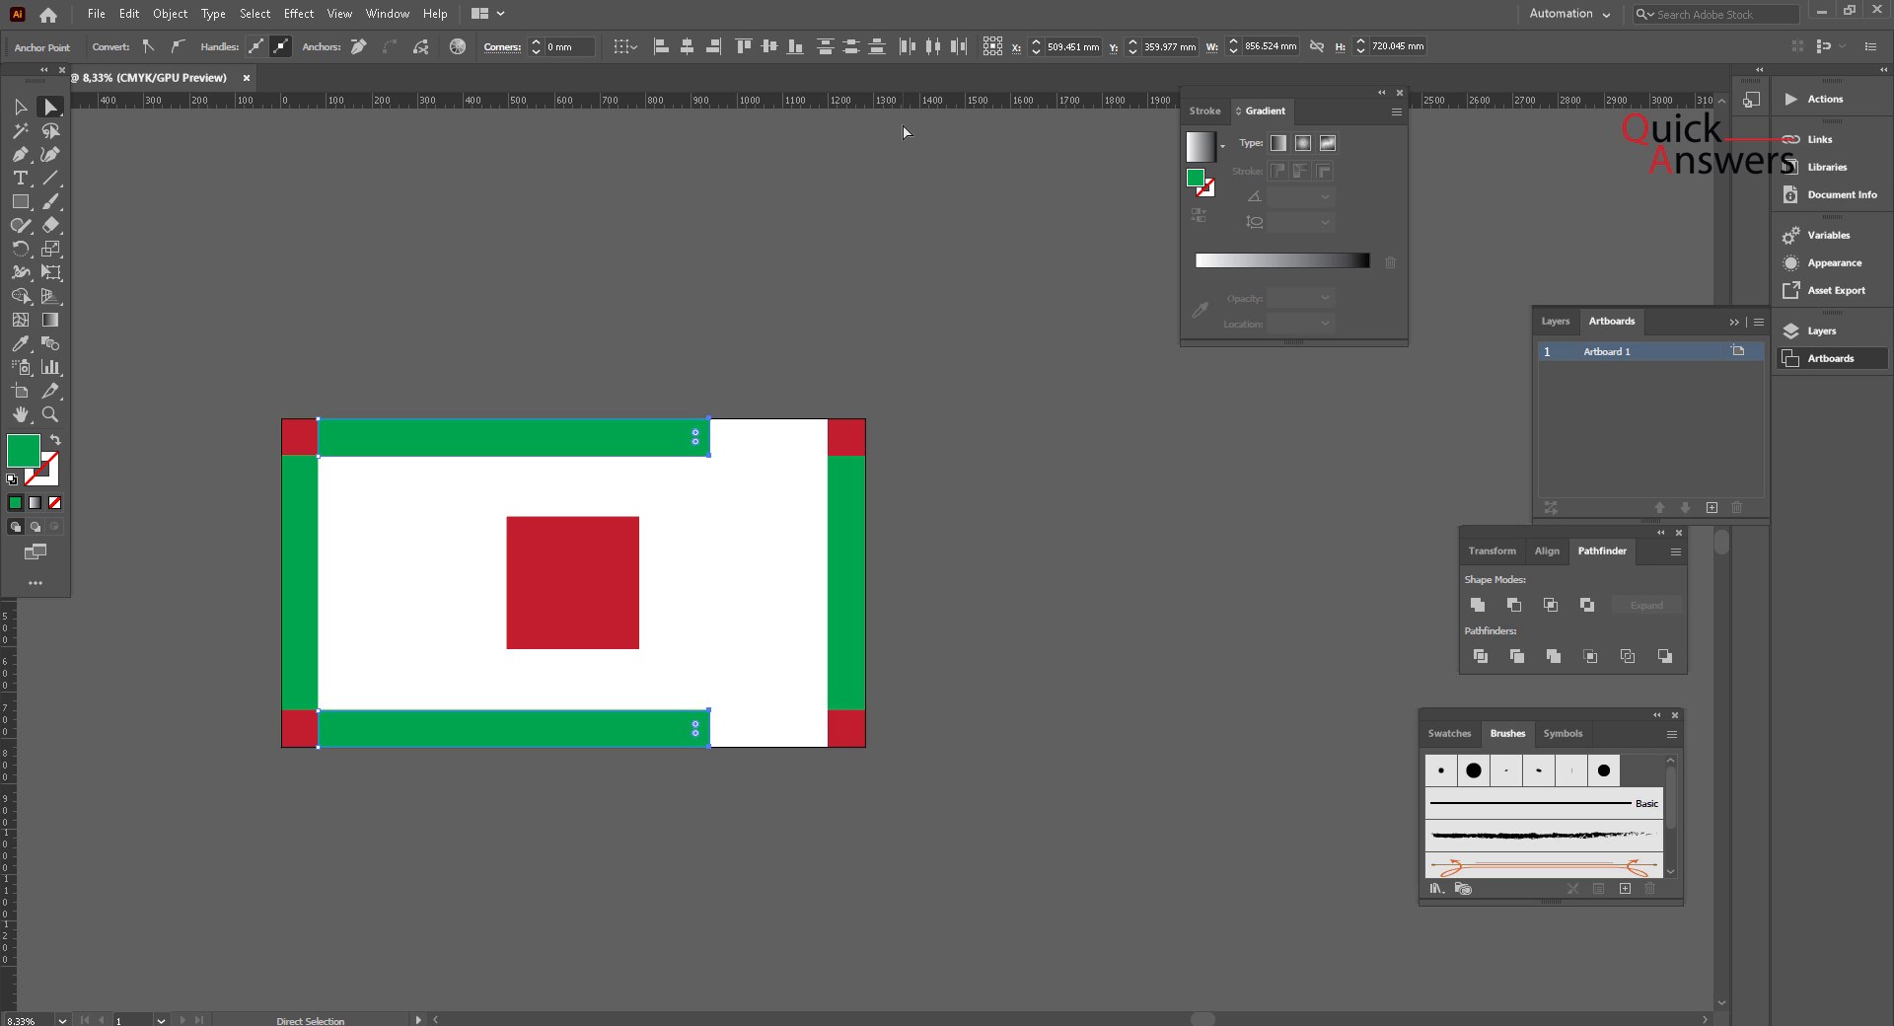
key("v")
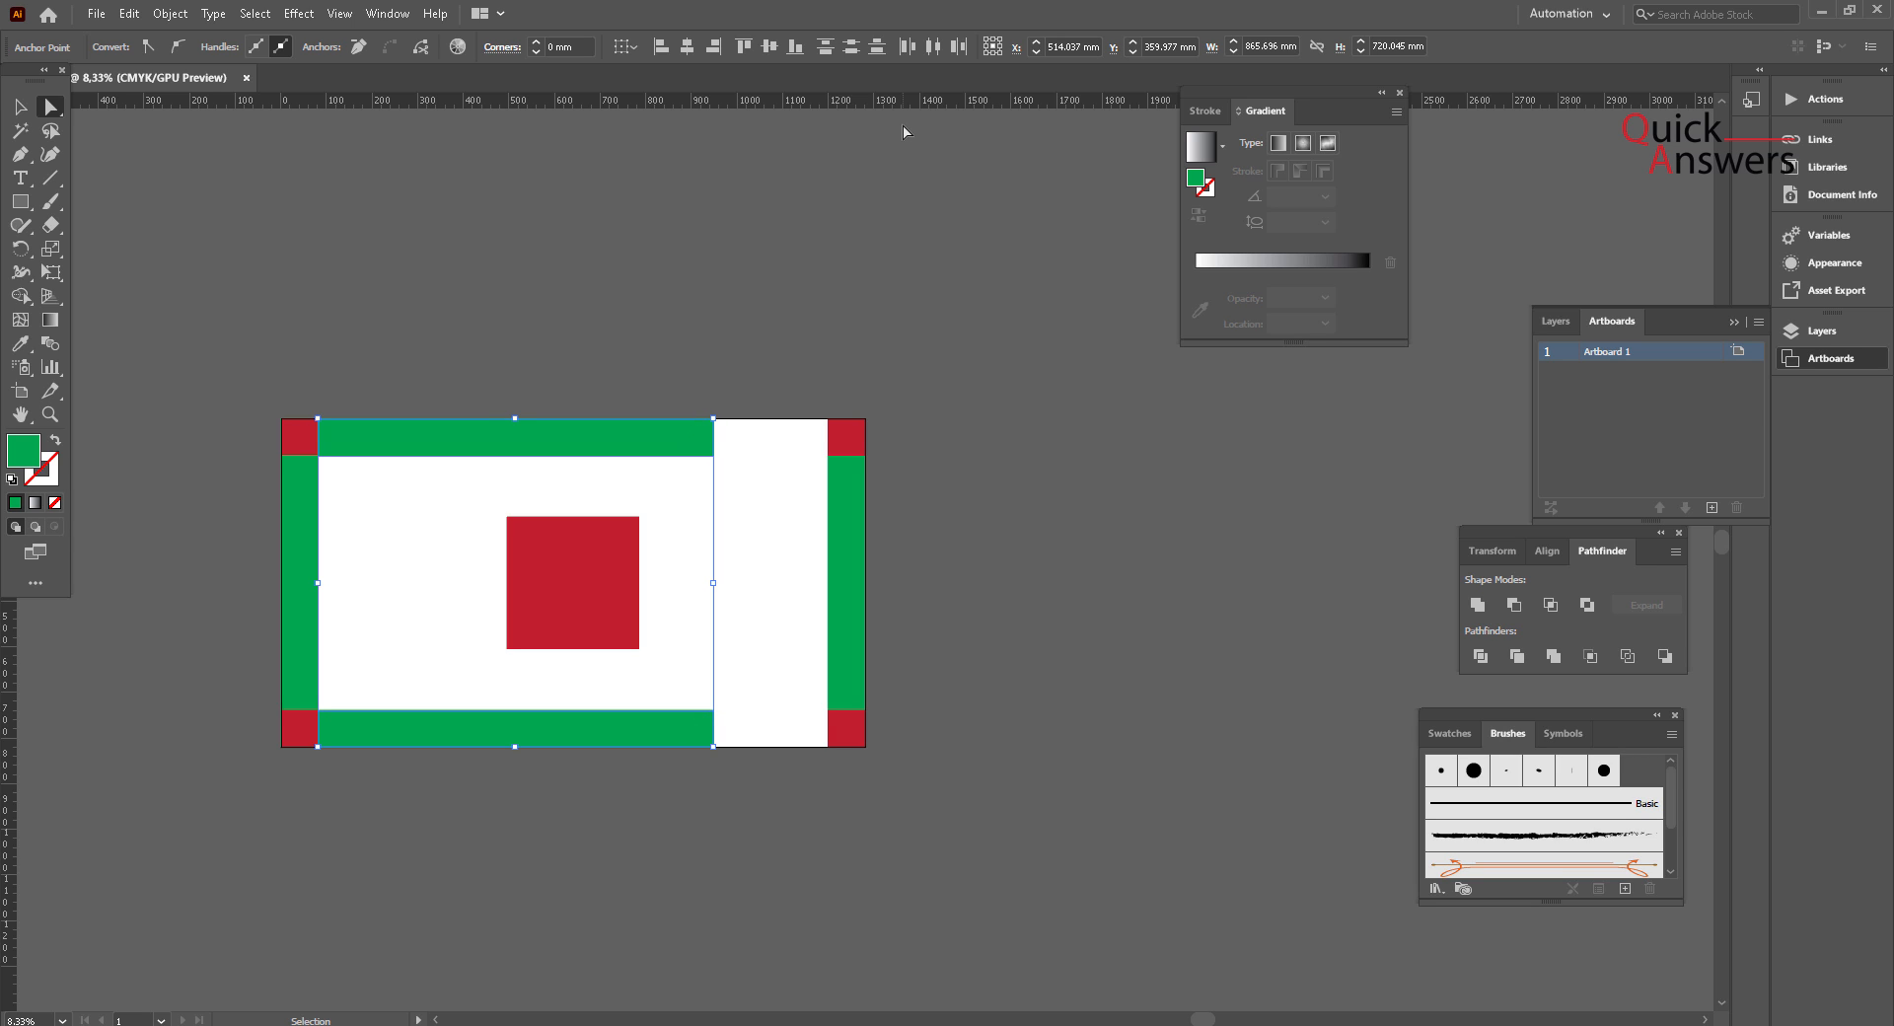
key("a")
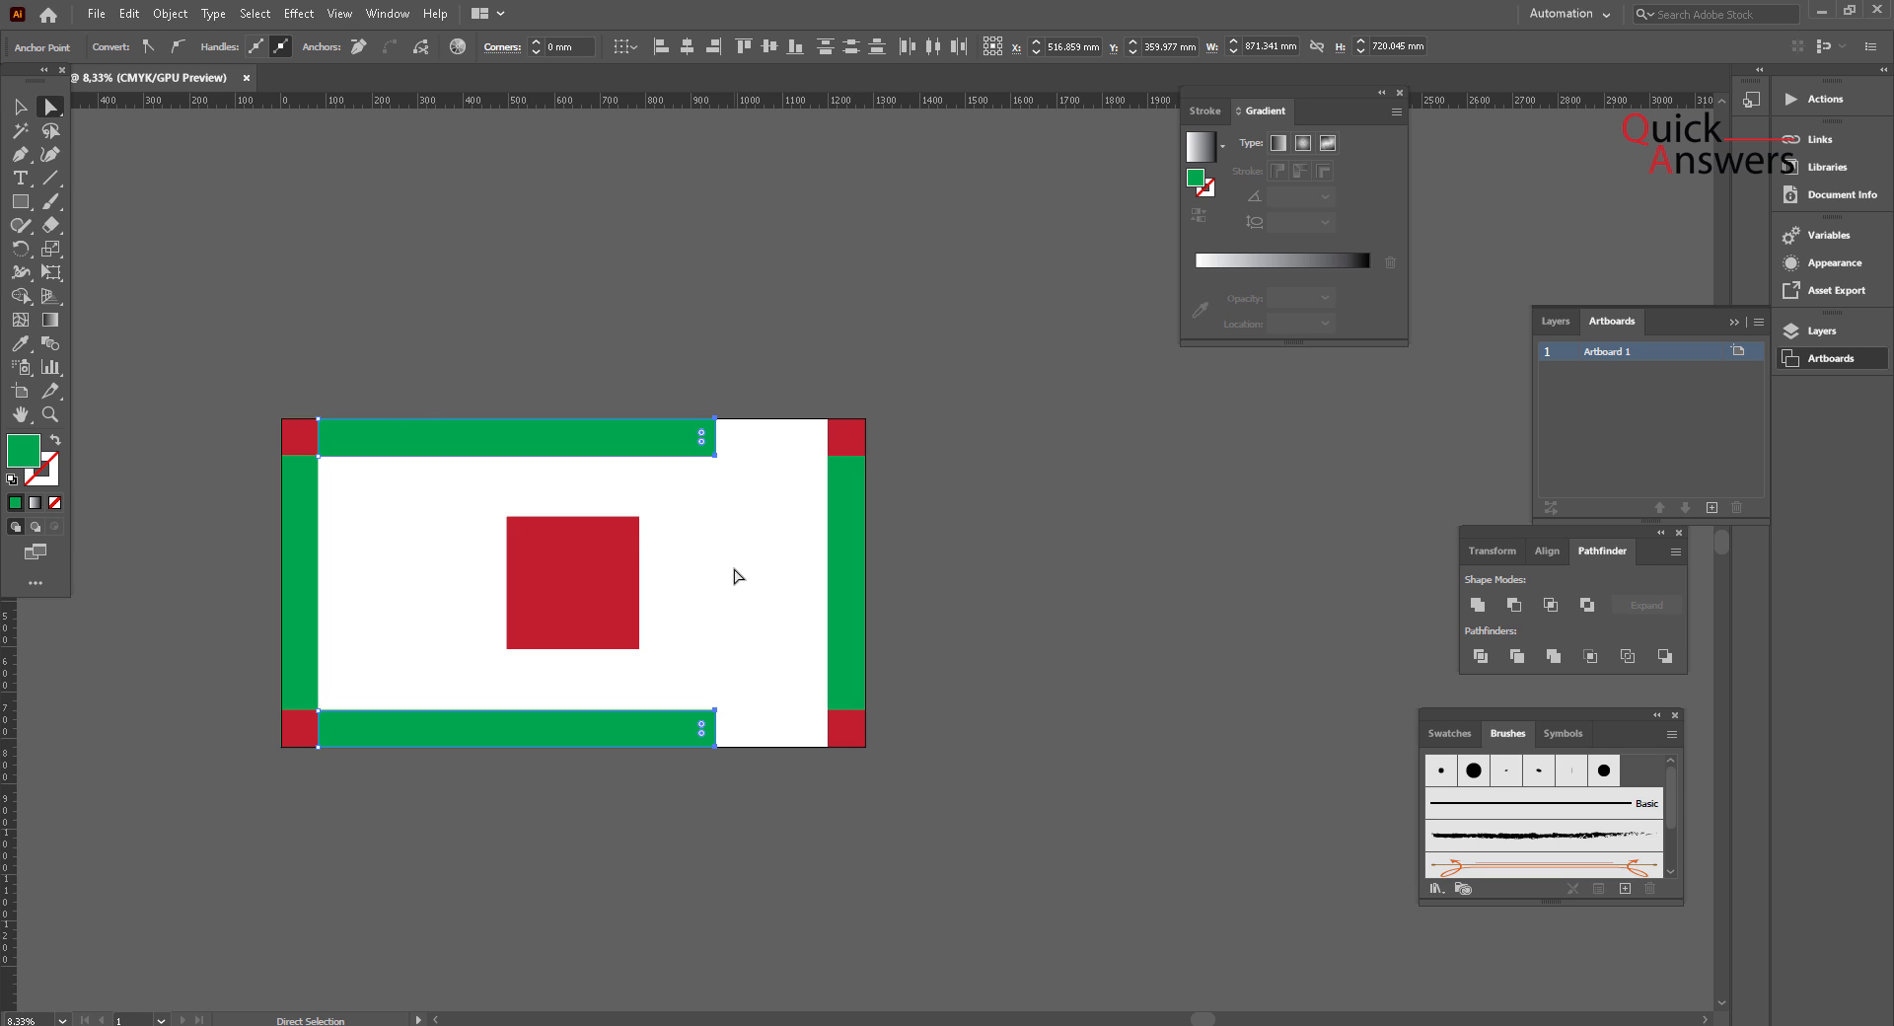
key("Right")
key("Right")
key("Right")
left_click_drag(724, 466, 839, 454)
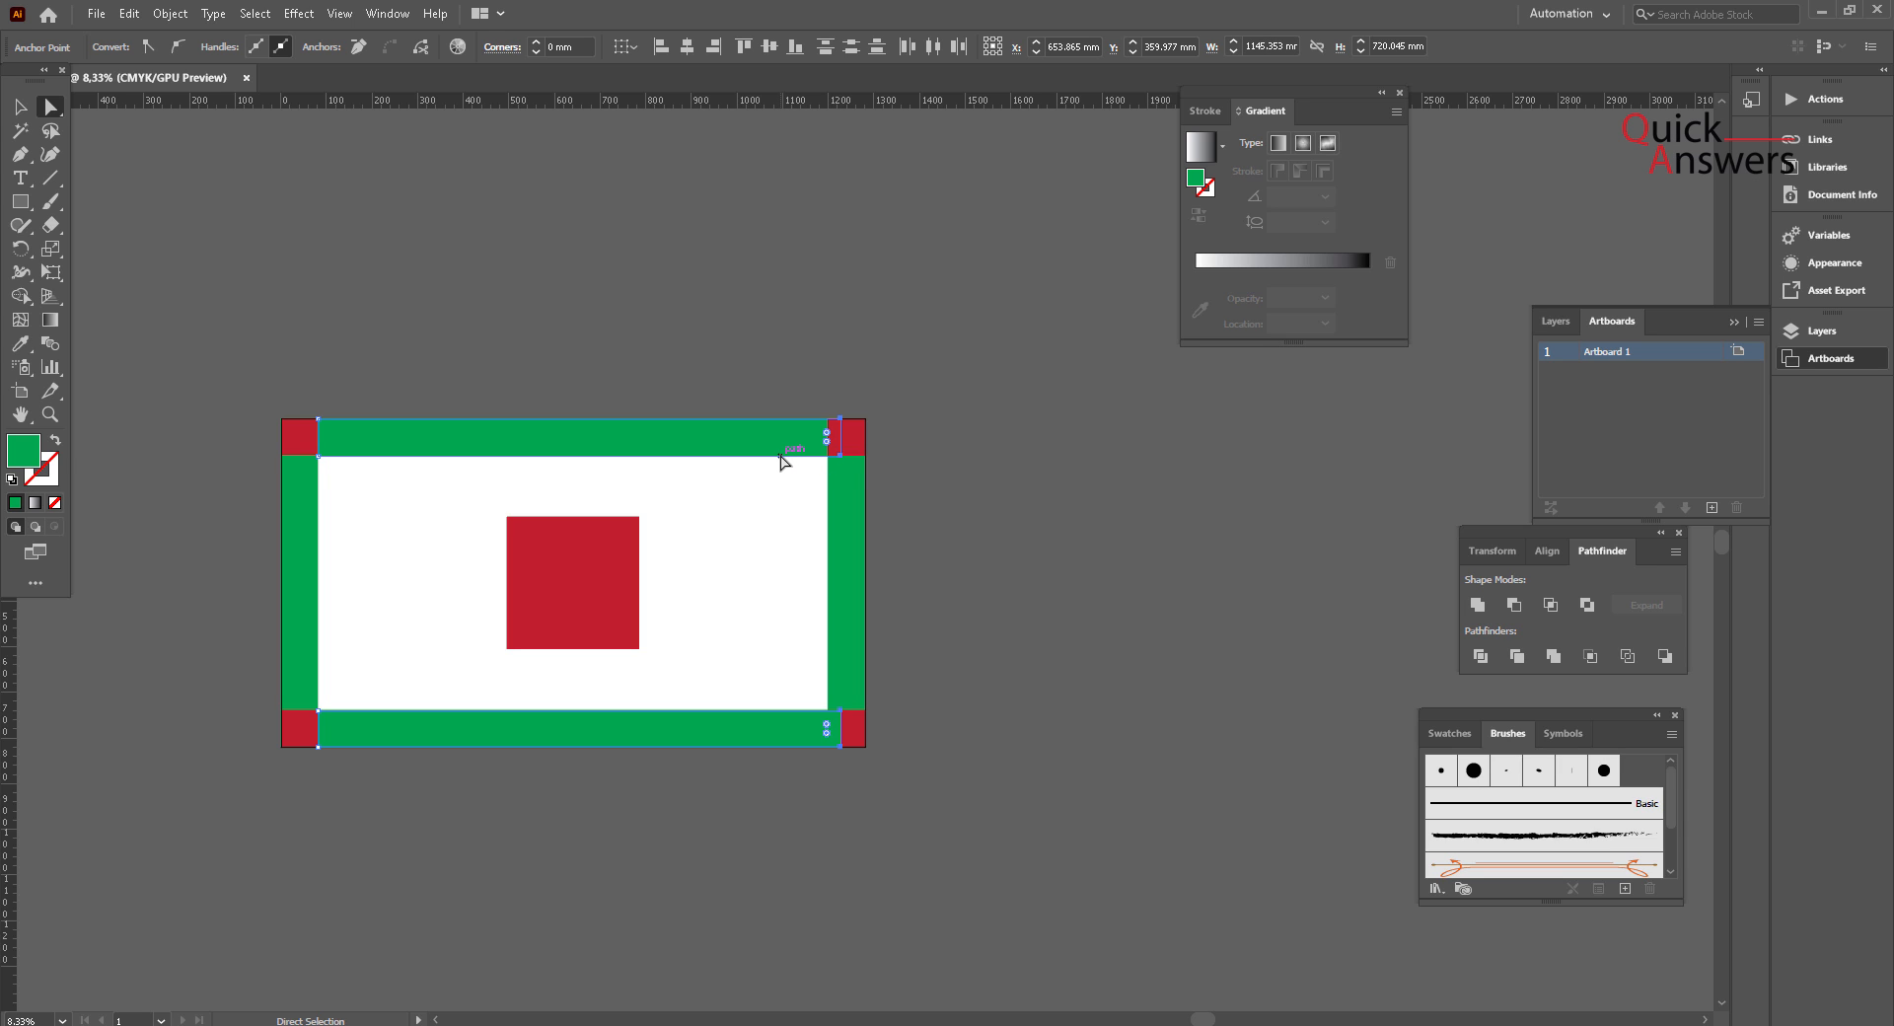
Step: Send the two extended green bars to the back and deselect them
right_click(732, 438)
mouse_move(903, 778)
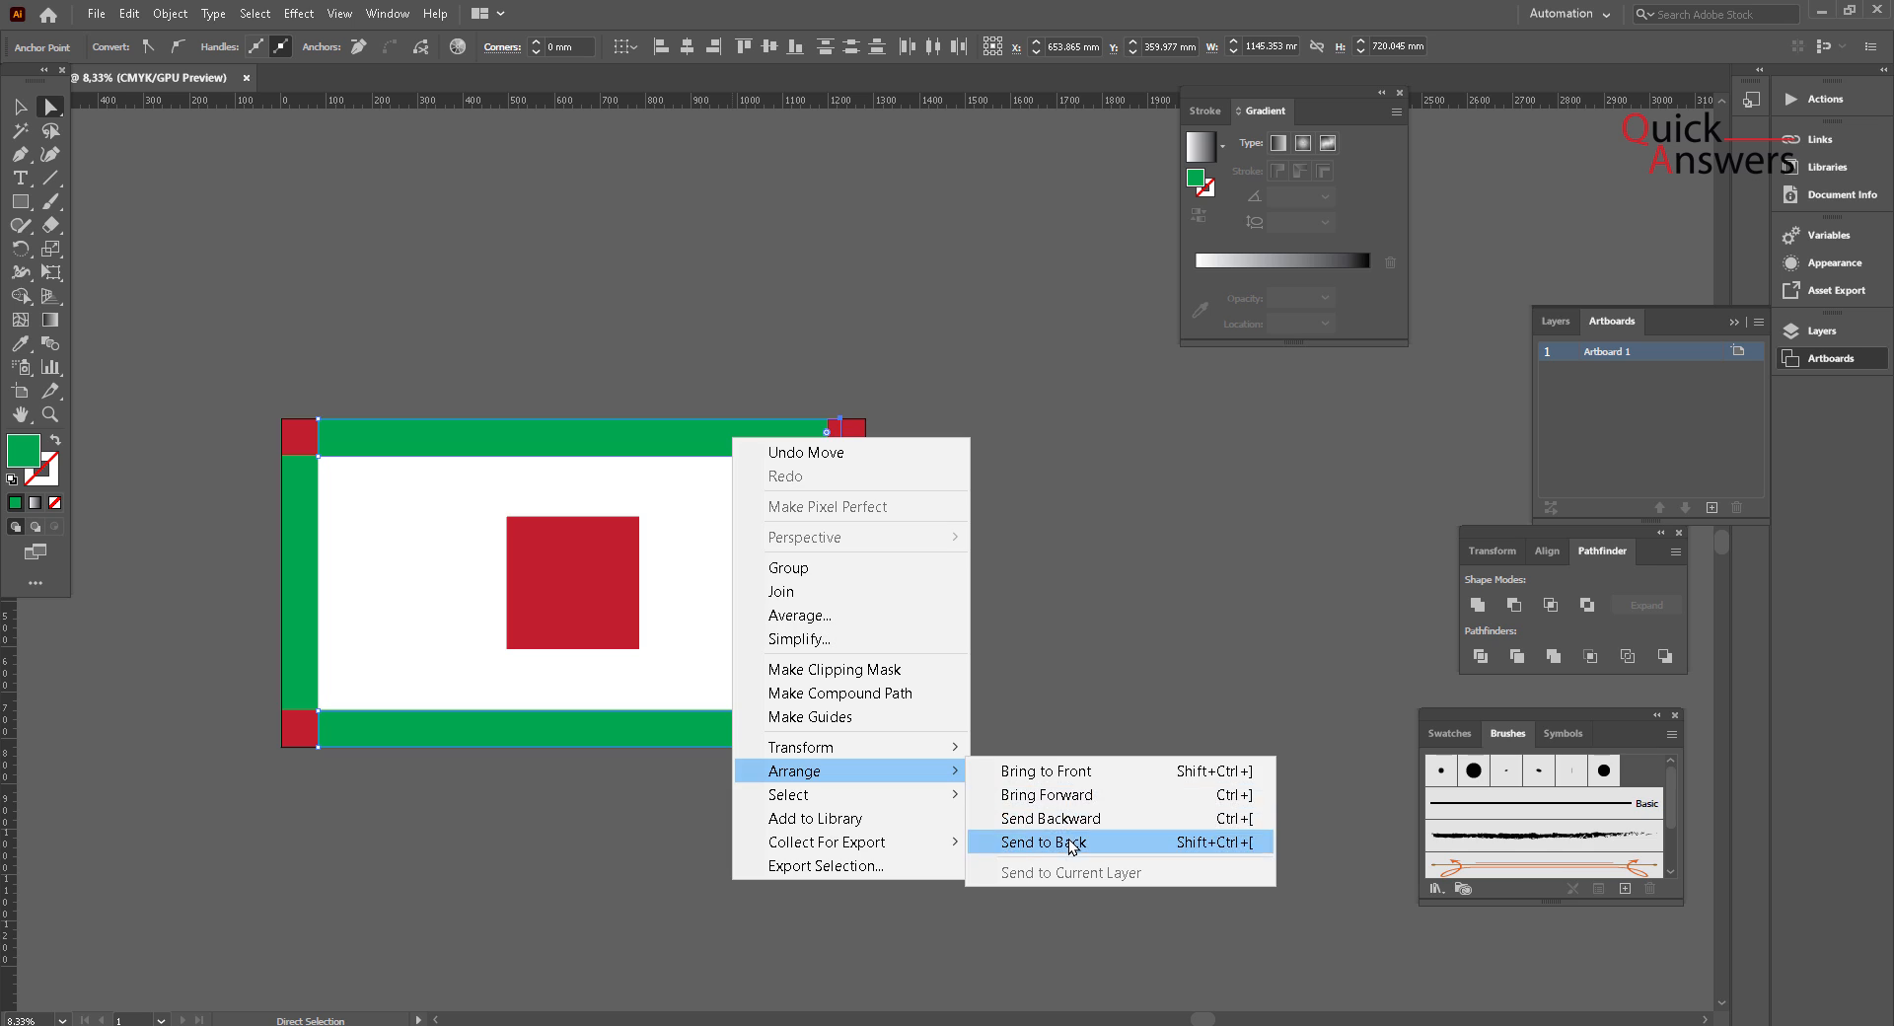
left_click(1074, 846)
left_click(20, 106)
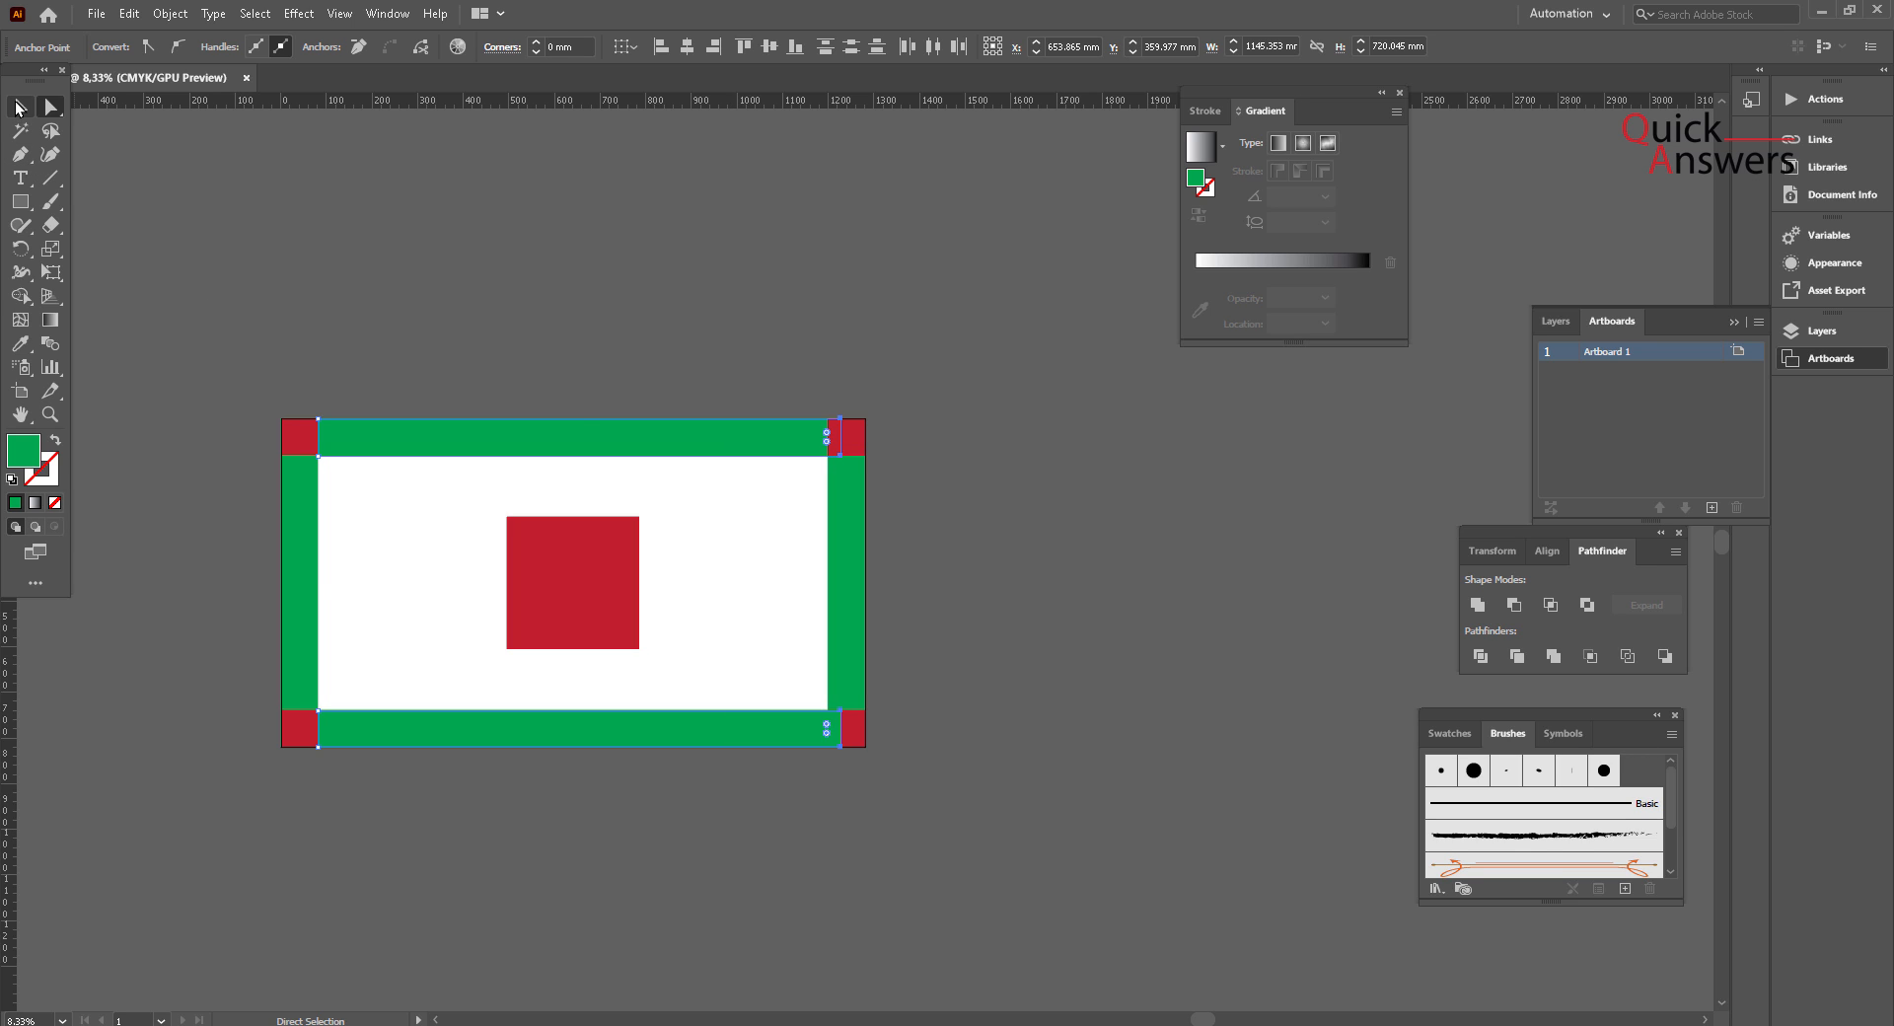
left_click(444, 286)
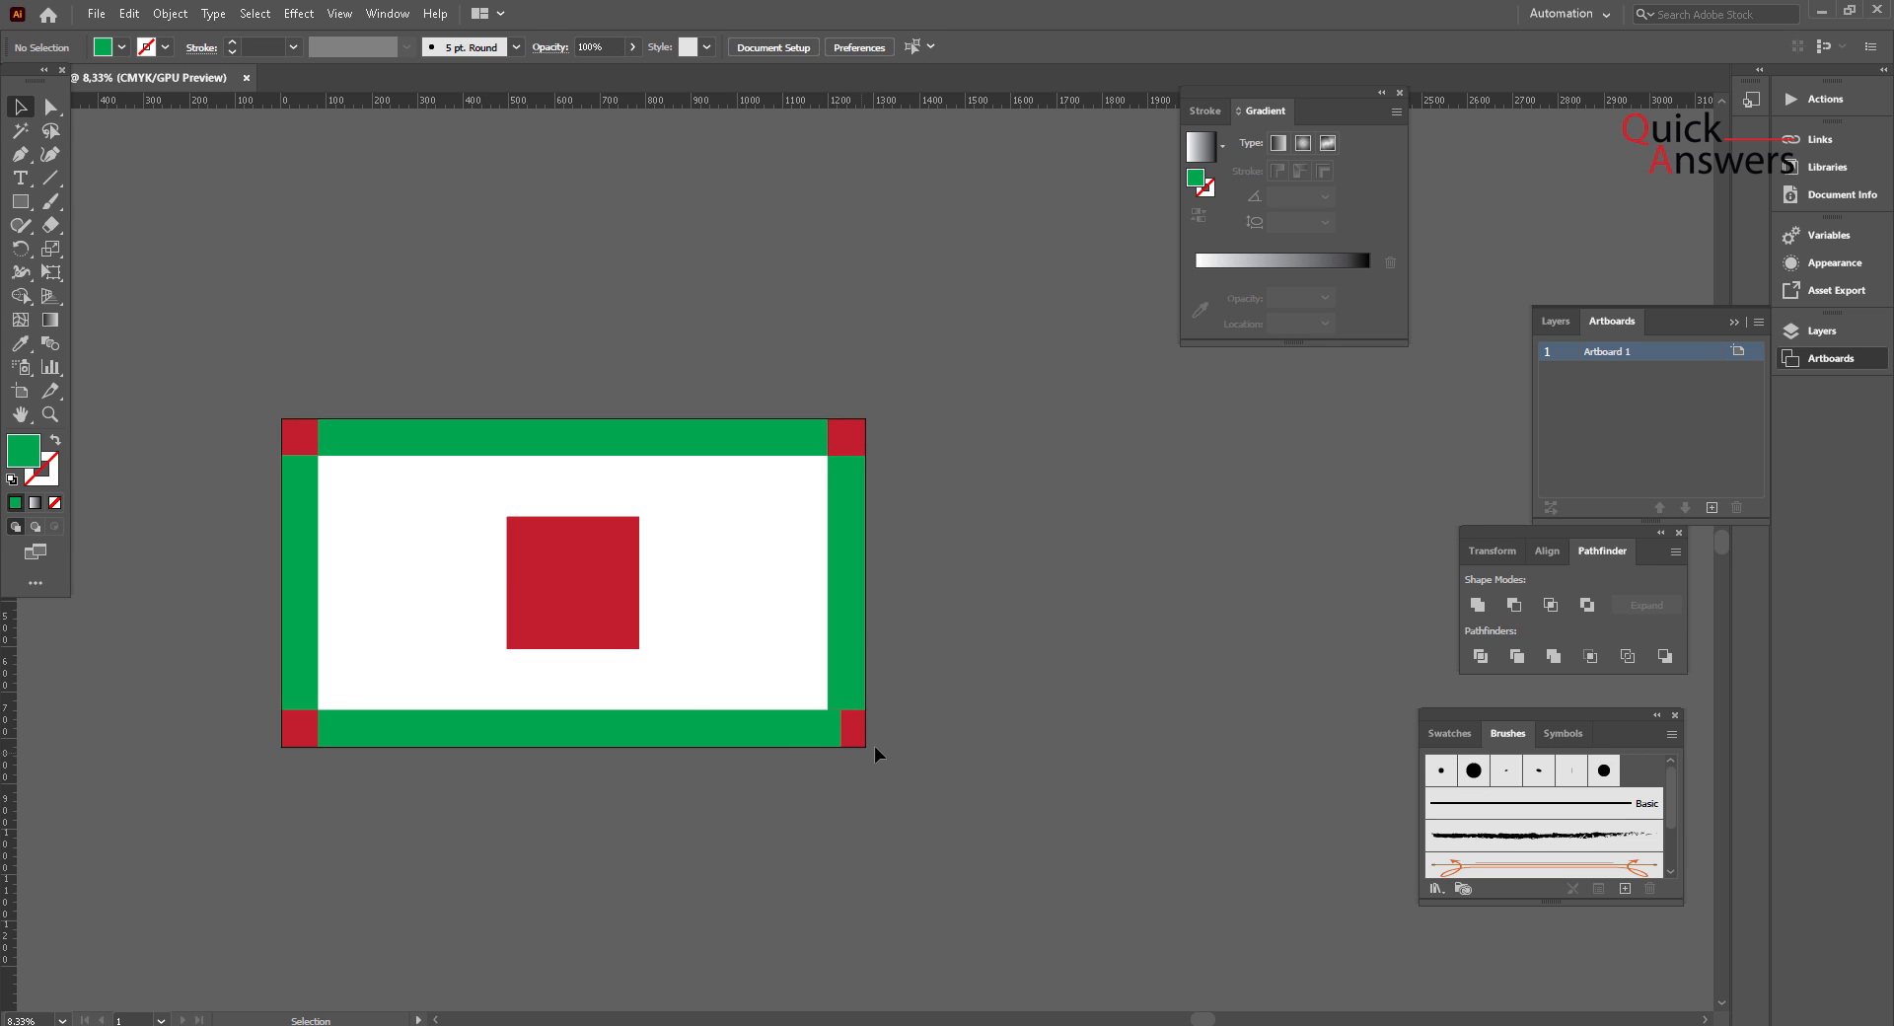
Step: Send the whole frame group to the back of the stacking order and deselect it
left_click(706, 725)
right_click(707, 724)
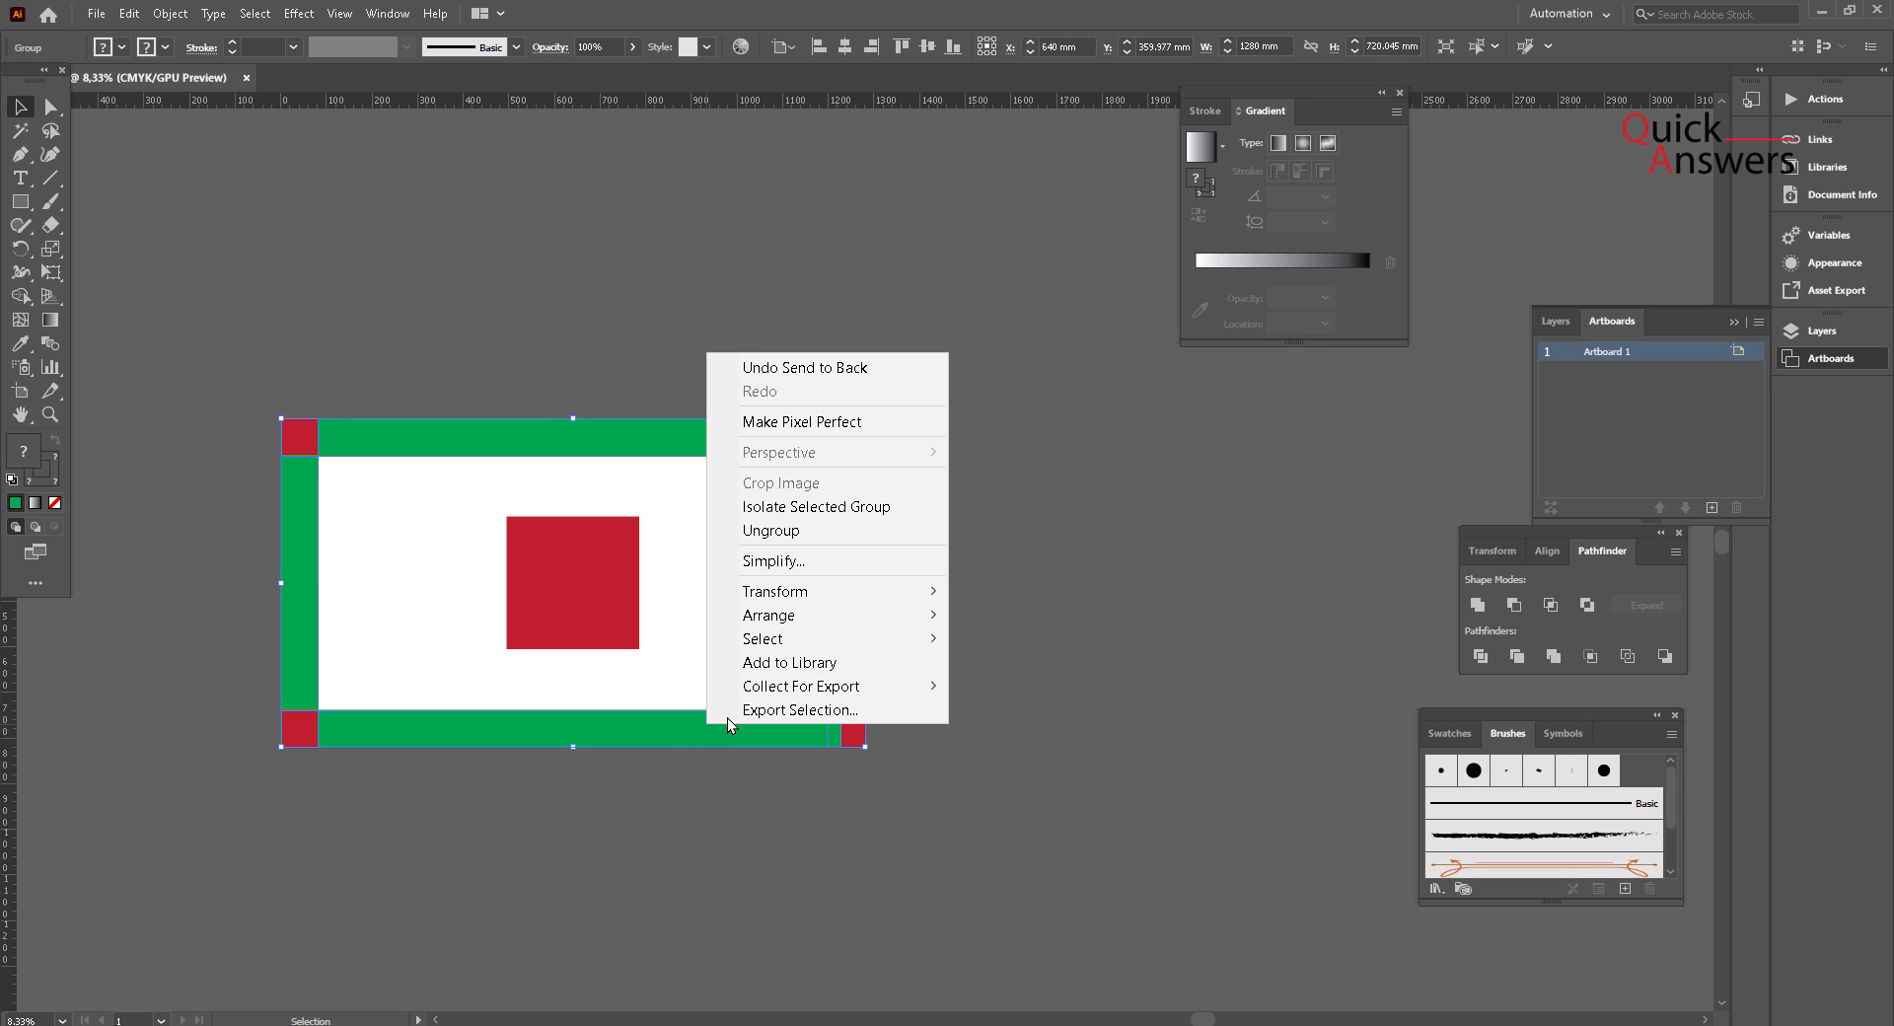
mouse_move(841, 629)
left_click(1016, 690)
left_click(870, 732)
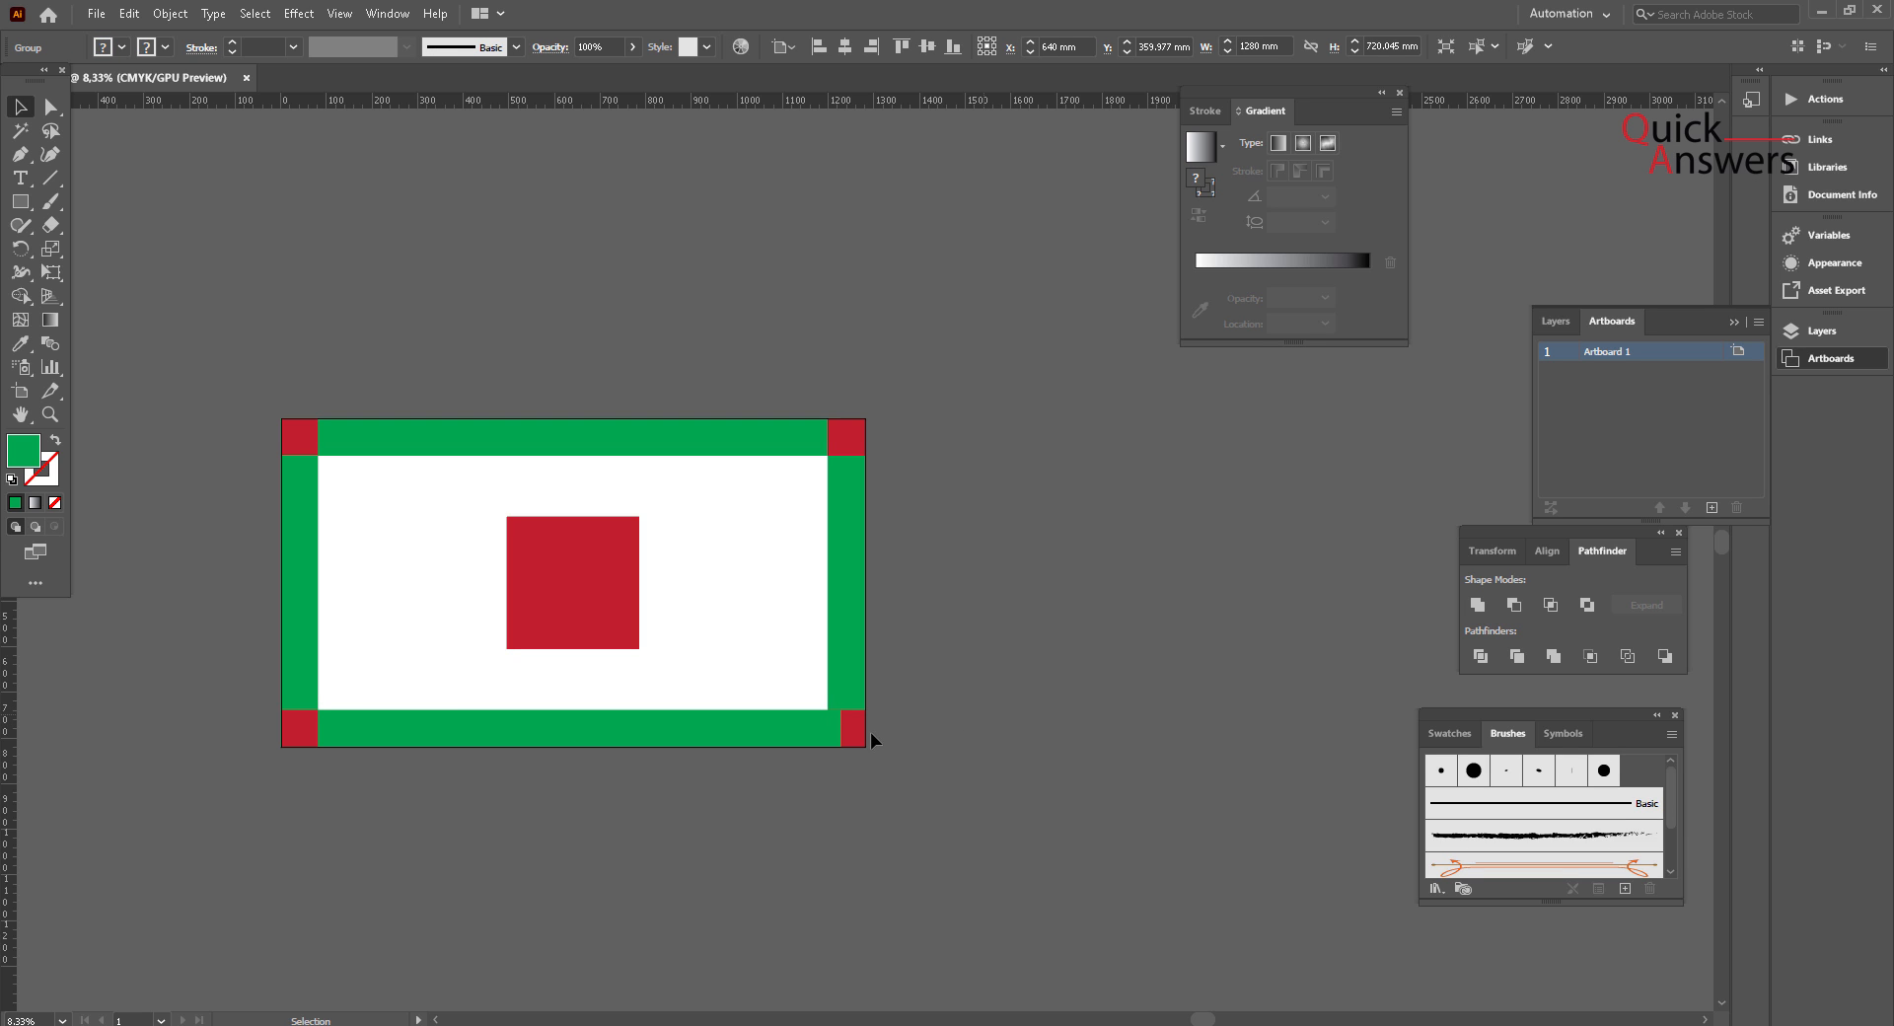
Step: Isolate the frame group, bring its bottom-right red corner square to the front, and leave isolation
left_click(852, 736)
double_click(853, 738)
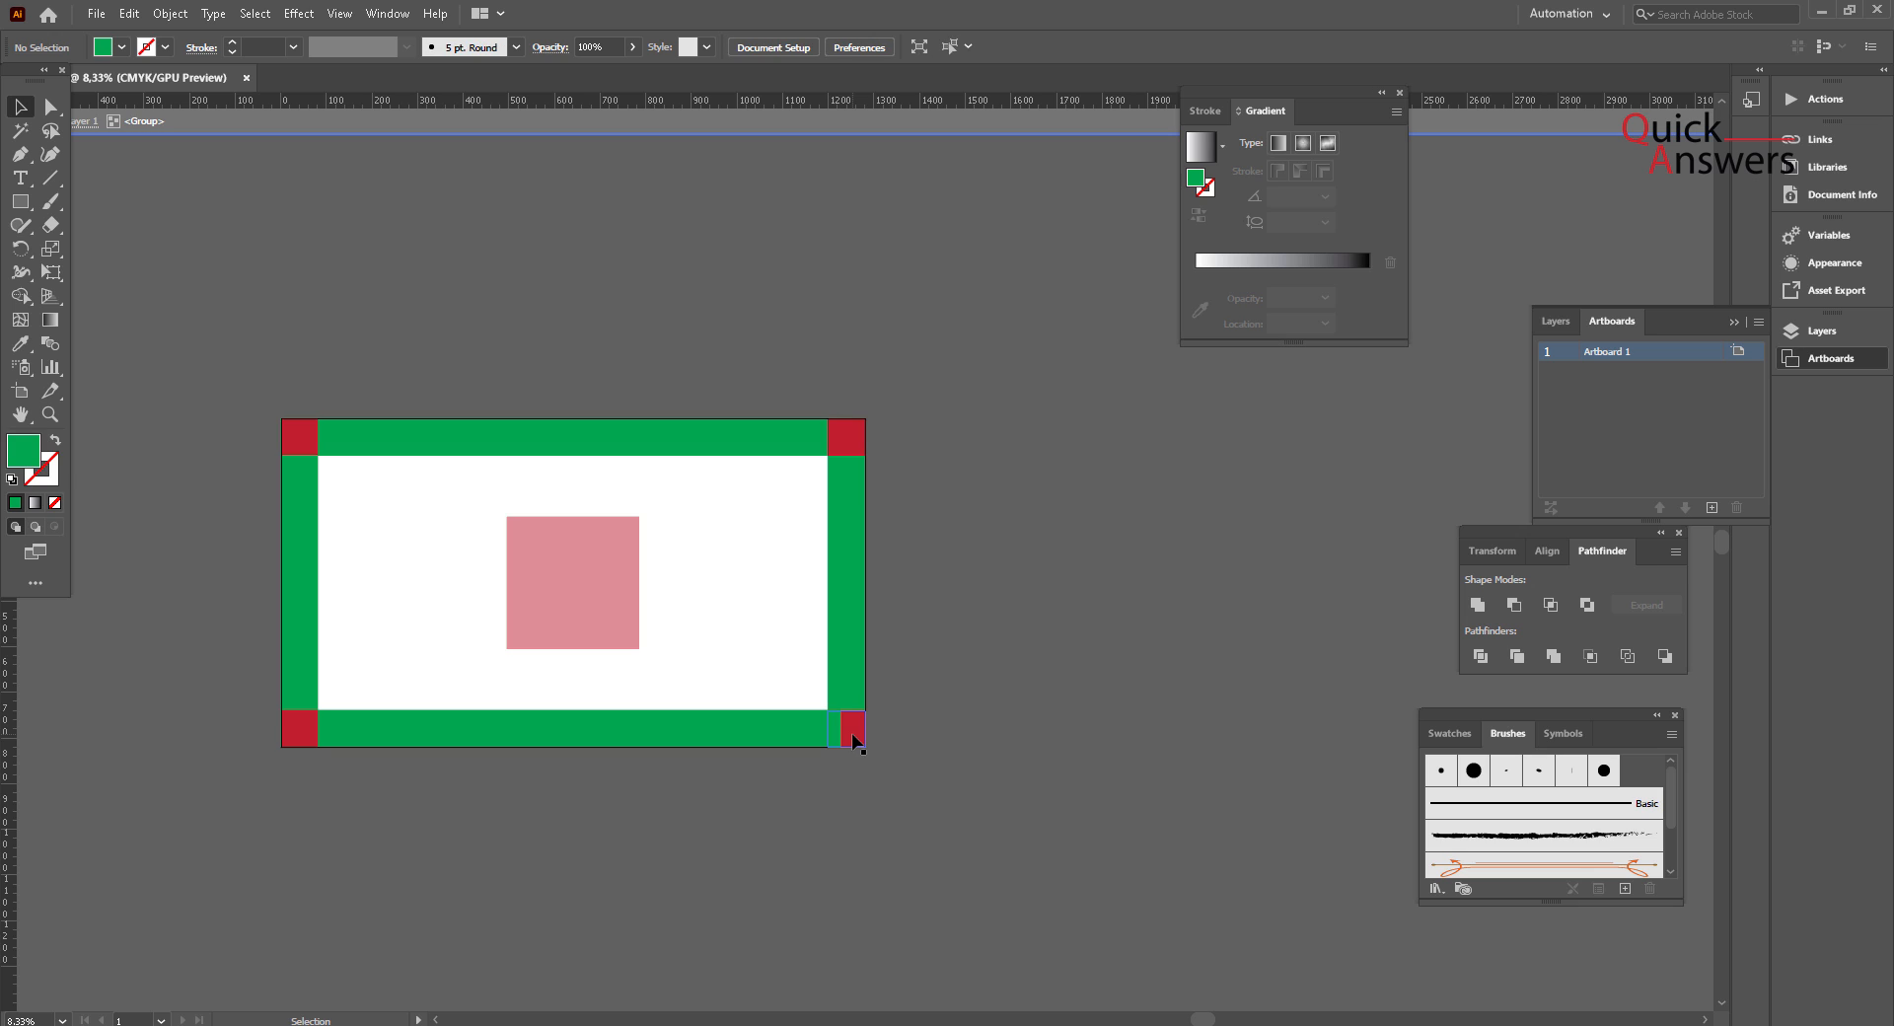
right_click(857, 741)
mouse_move(1046, 626)
left_click(1144, 632)
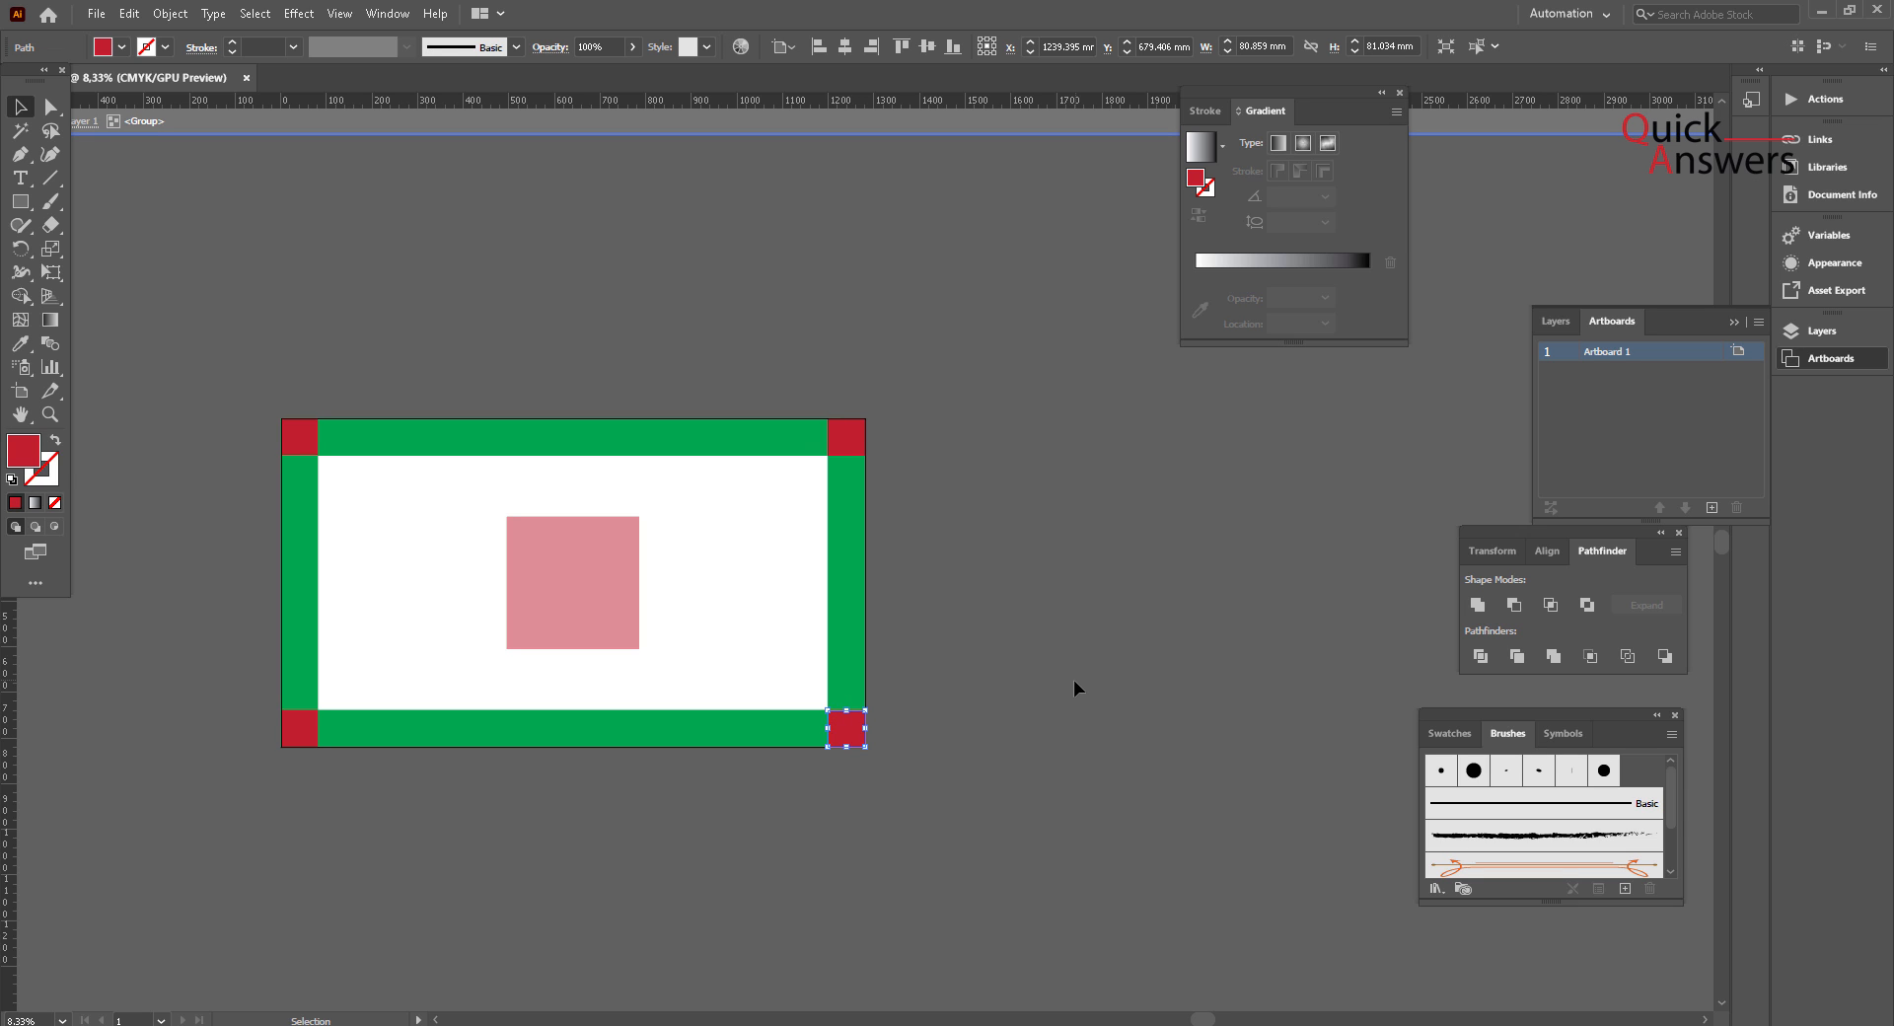
left_click(1073, 678)
double_click(1073, 679)
Step: Enlarge the central red square from its center to about 464 mm and round all its corners by about 39 mm
left_click_drag(419, 680, 648, 681)
scroll(673, 679, "up", 1)
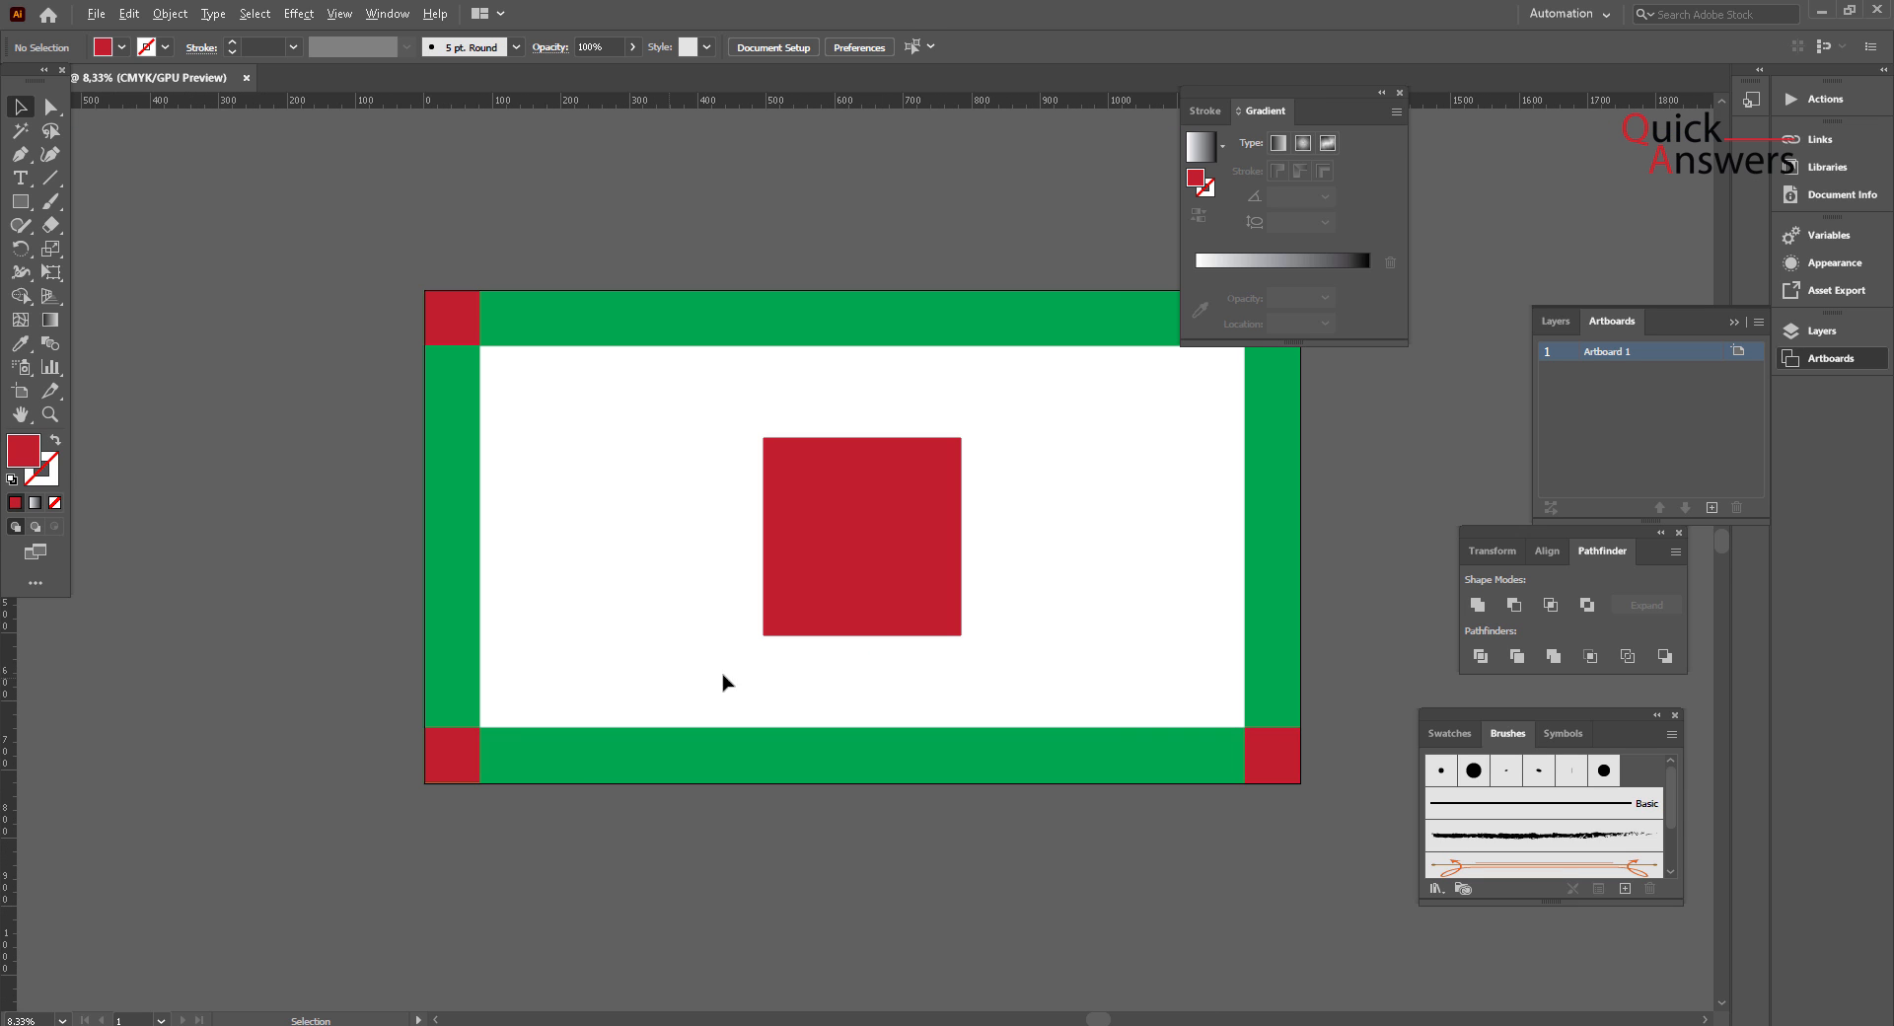
left_click(883, 570)
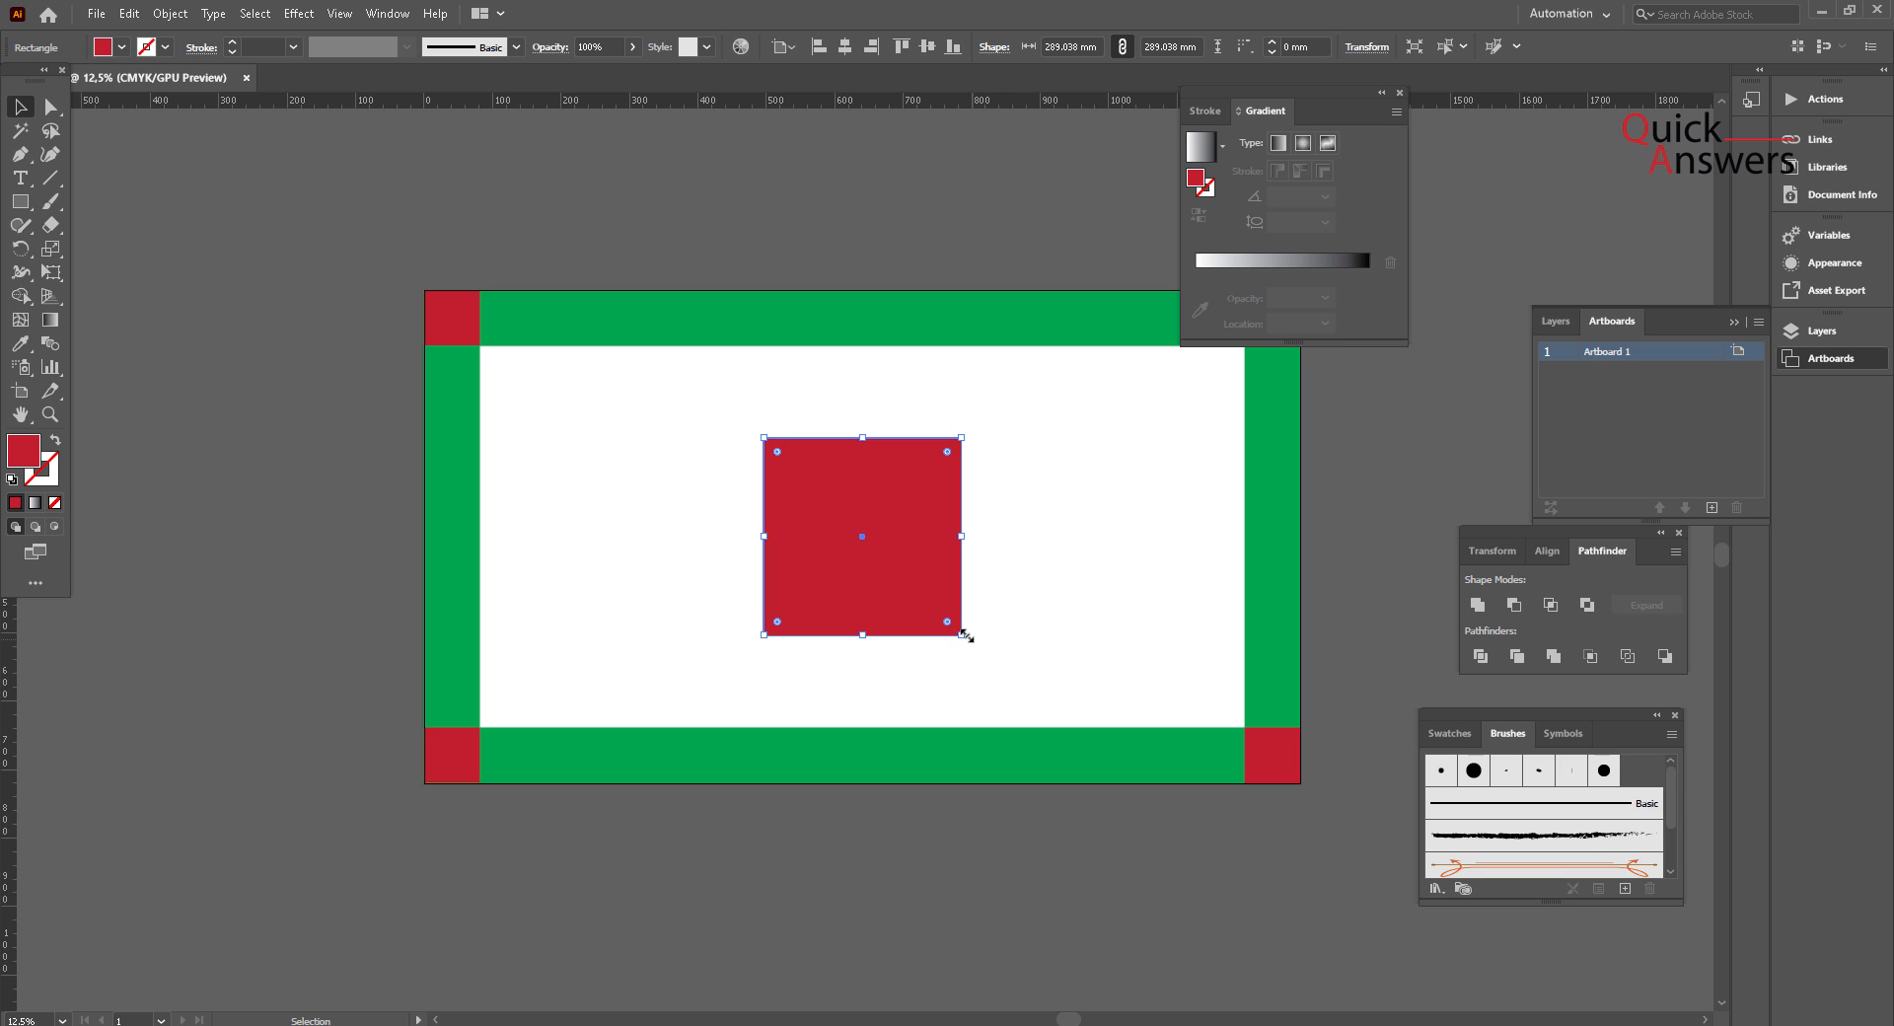
left_click_drag(965, 636, 1156, 695)
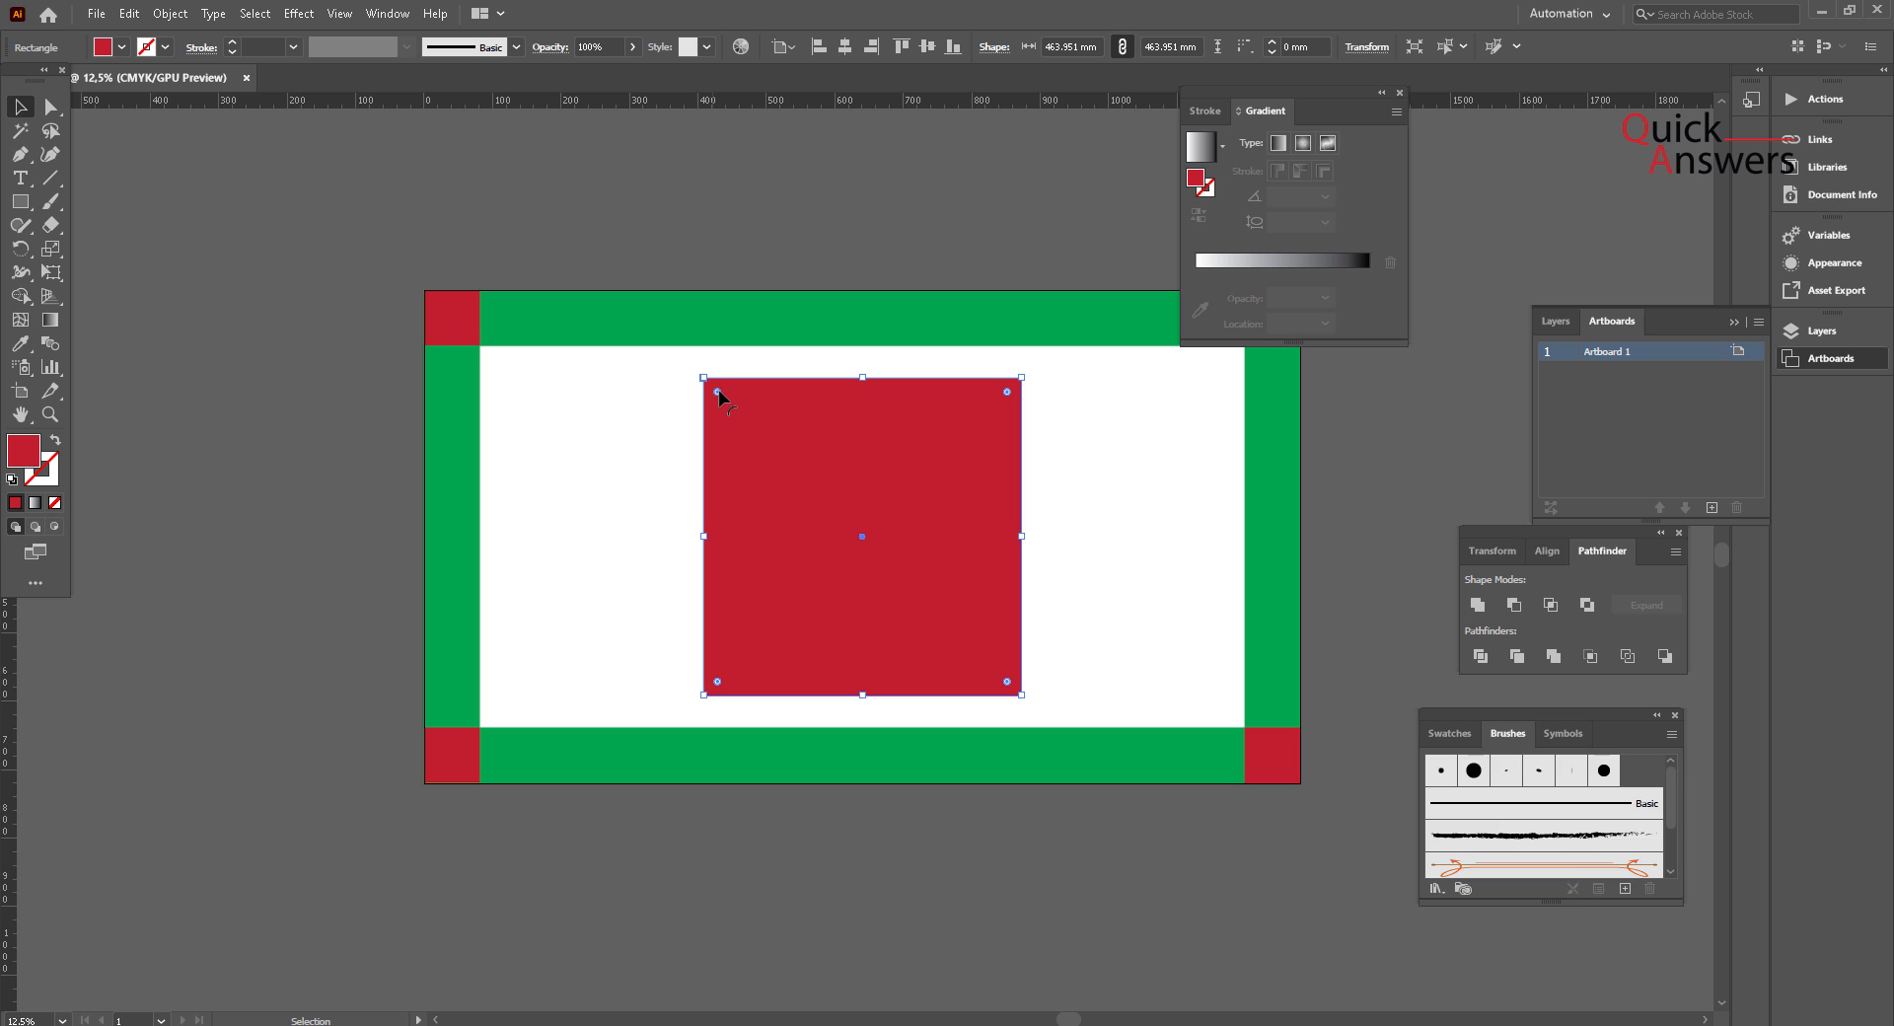
mouse_move(719, 391)
left_mouse_down()
mouse_move(810, 484)
mouse_move(724, 419)
left_mouse_up()
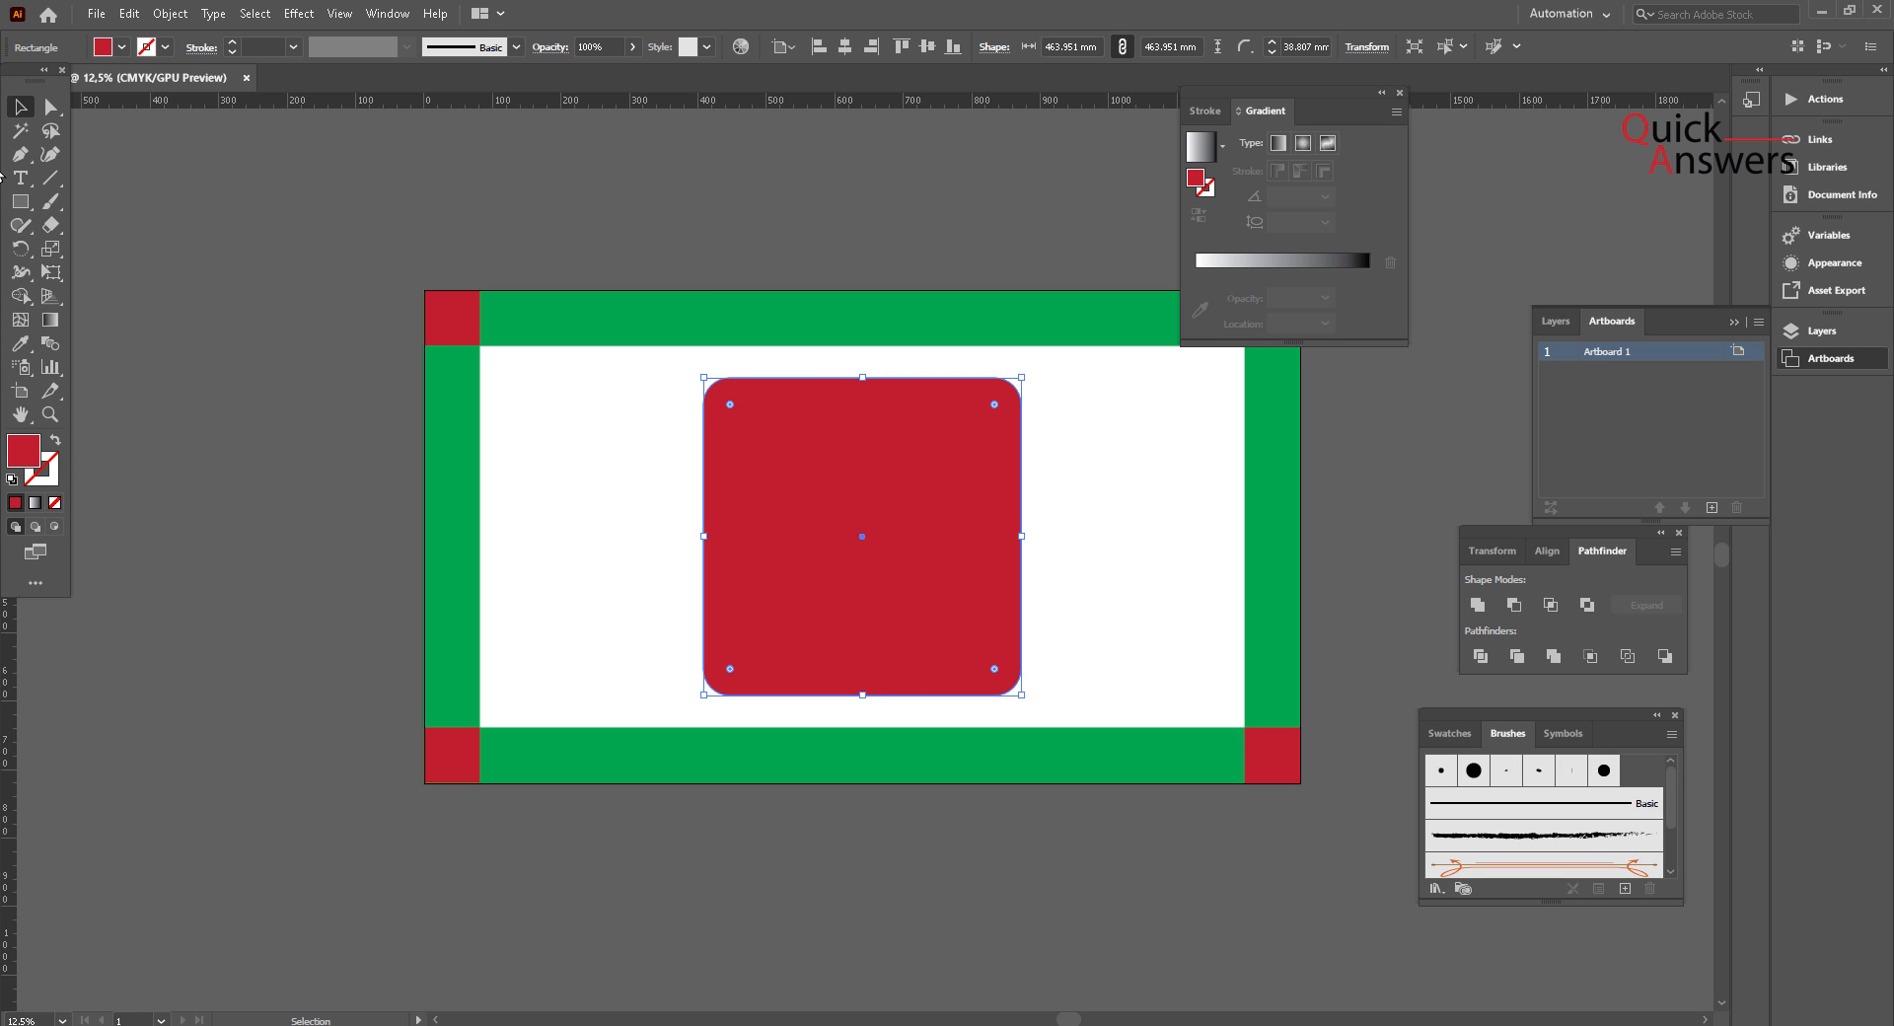
Step: Duplicate the rounded red square so two copies sit side by side inside the frame, and align their vertical centers
key("Return")
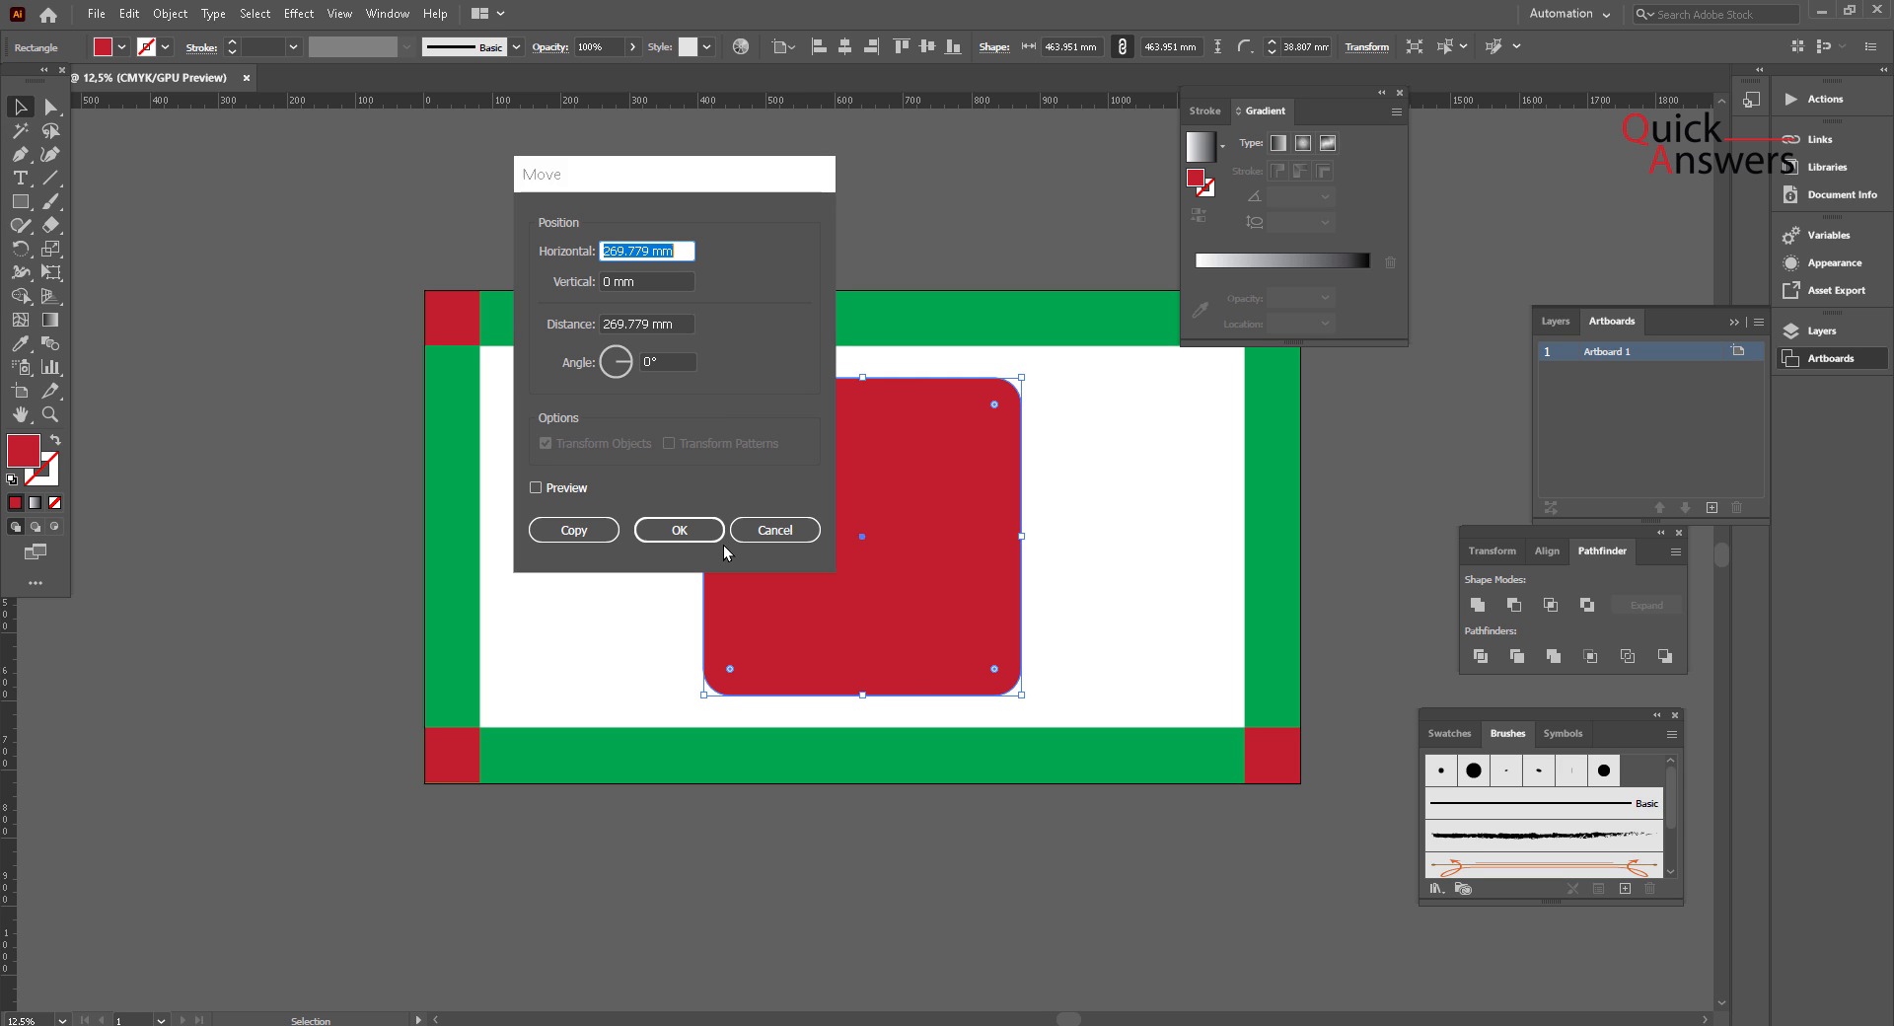
left_click(779, 530)
left_click_drag(760, 553, 992, 531)
left_click(701, 529, "shift")
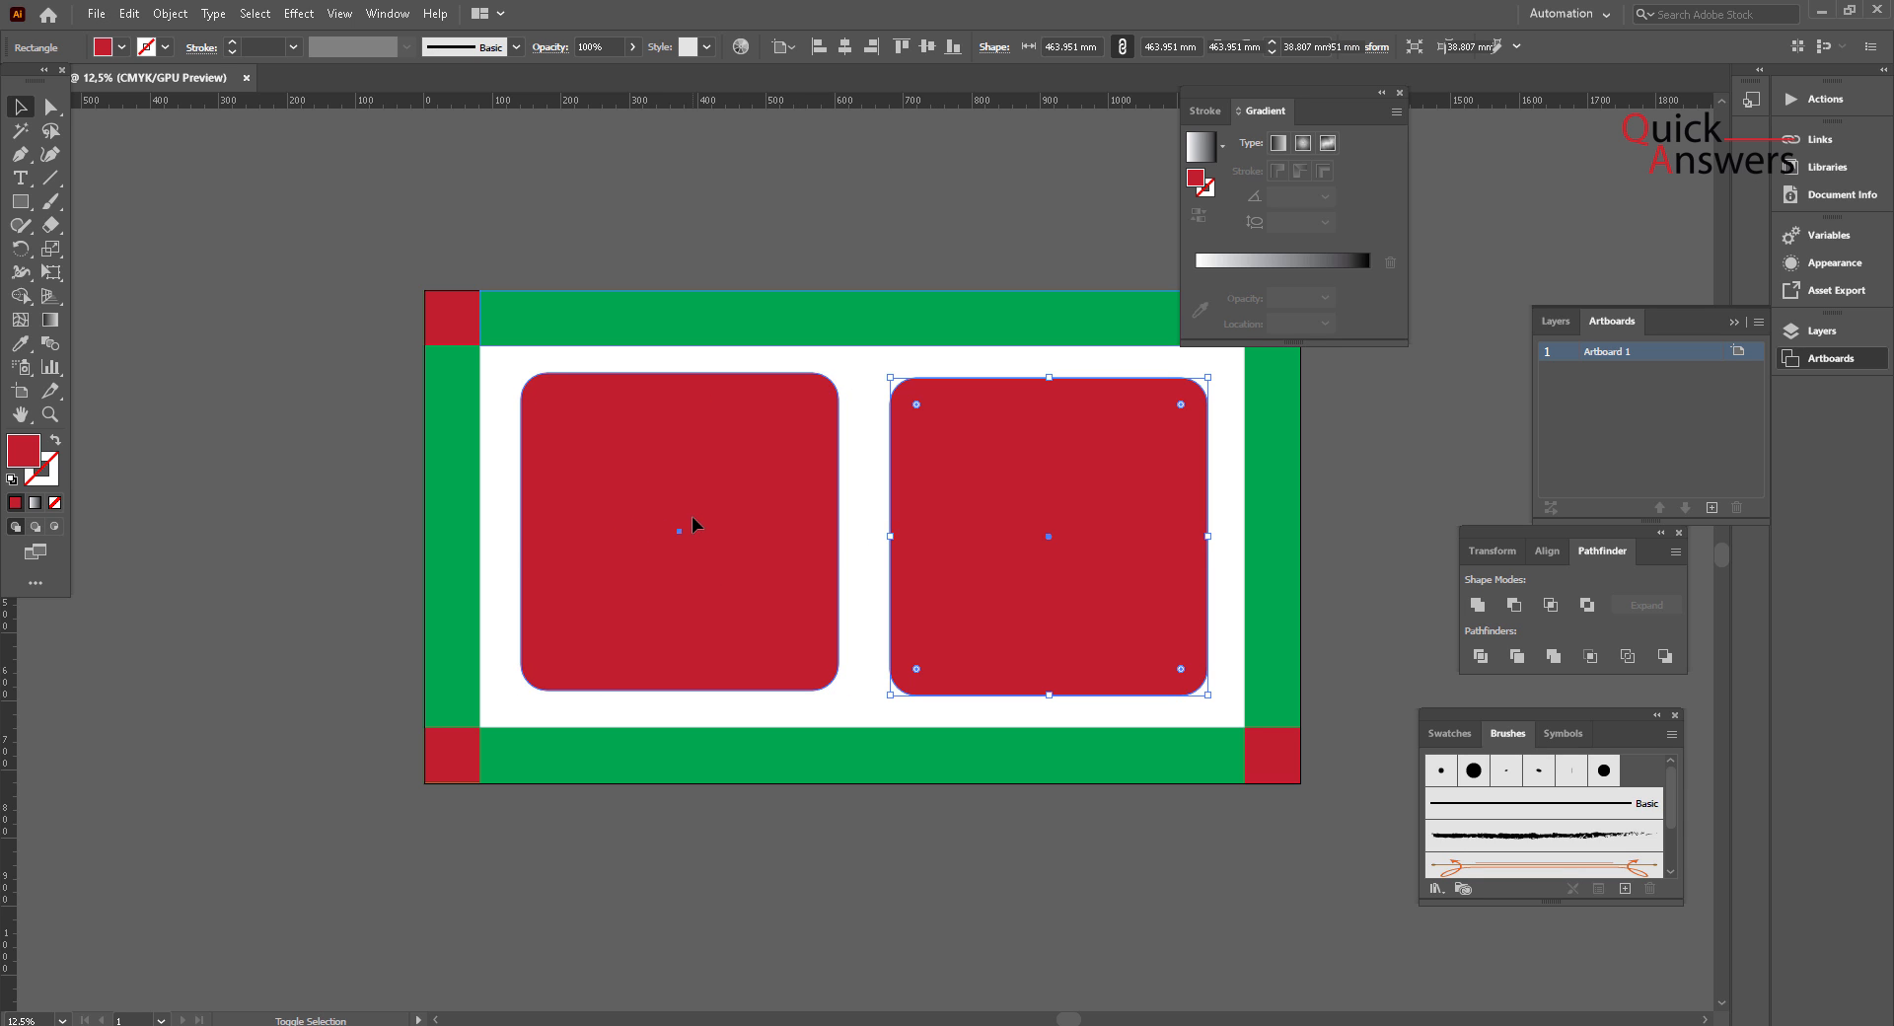
left_click(927, 47)
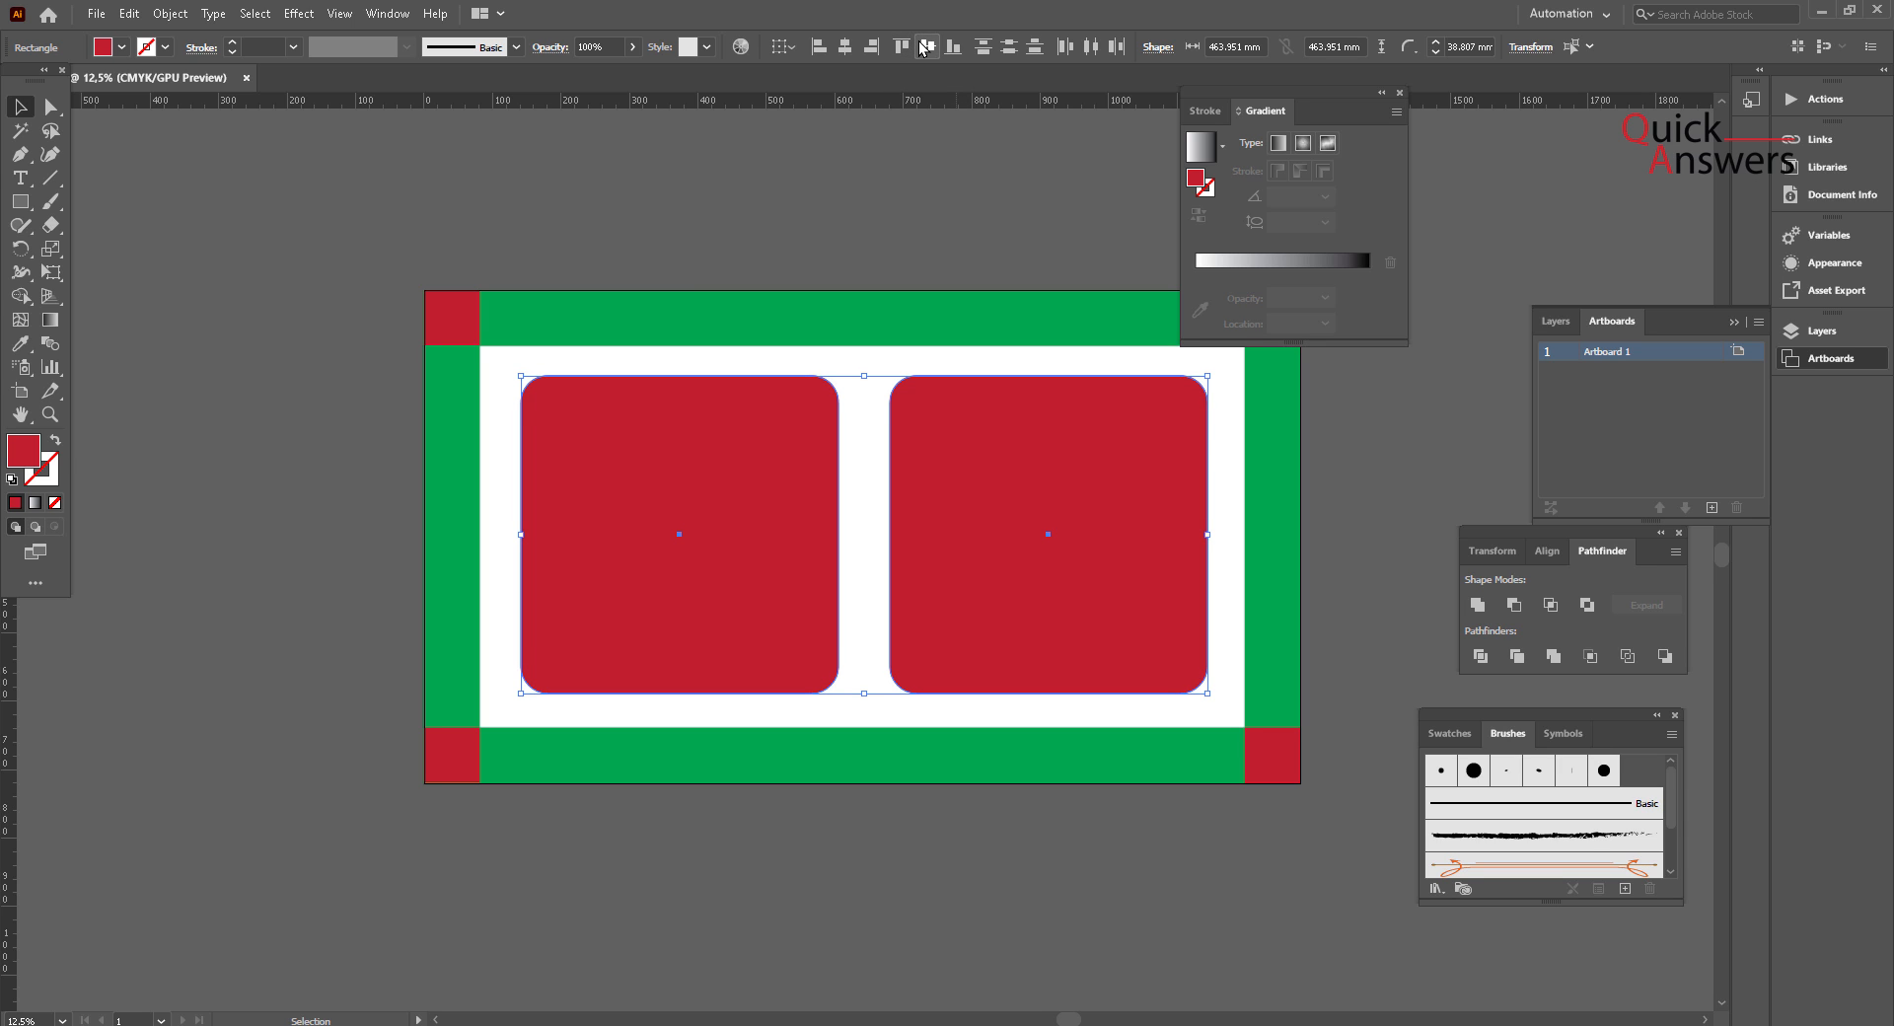
left_click(803, 182)
Step: Recolor the right rounded square with the frame's green using the Eyedropper, and deselect it
left_click(1062, 615)
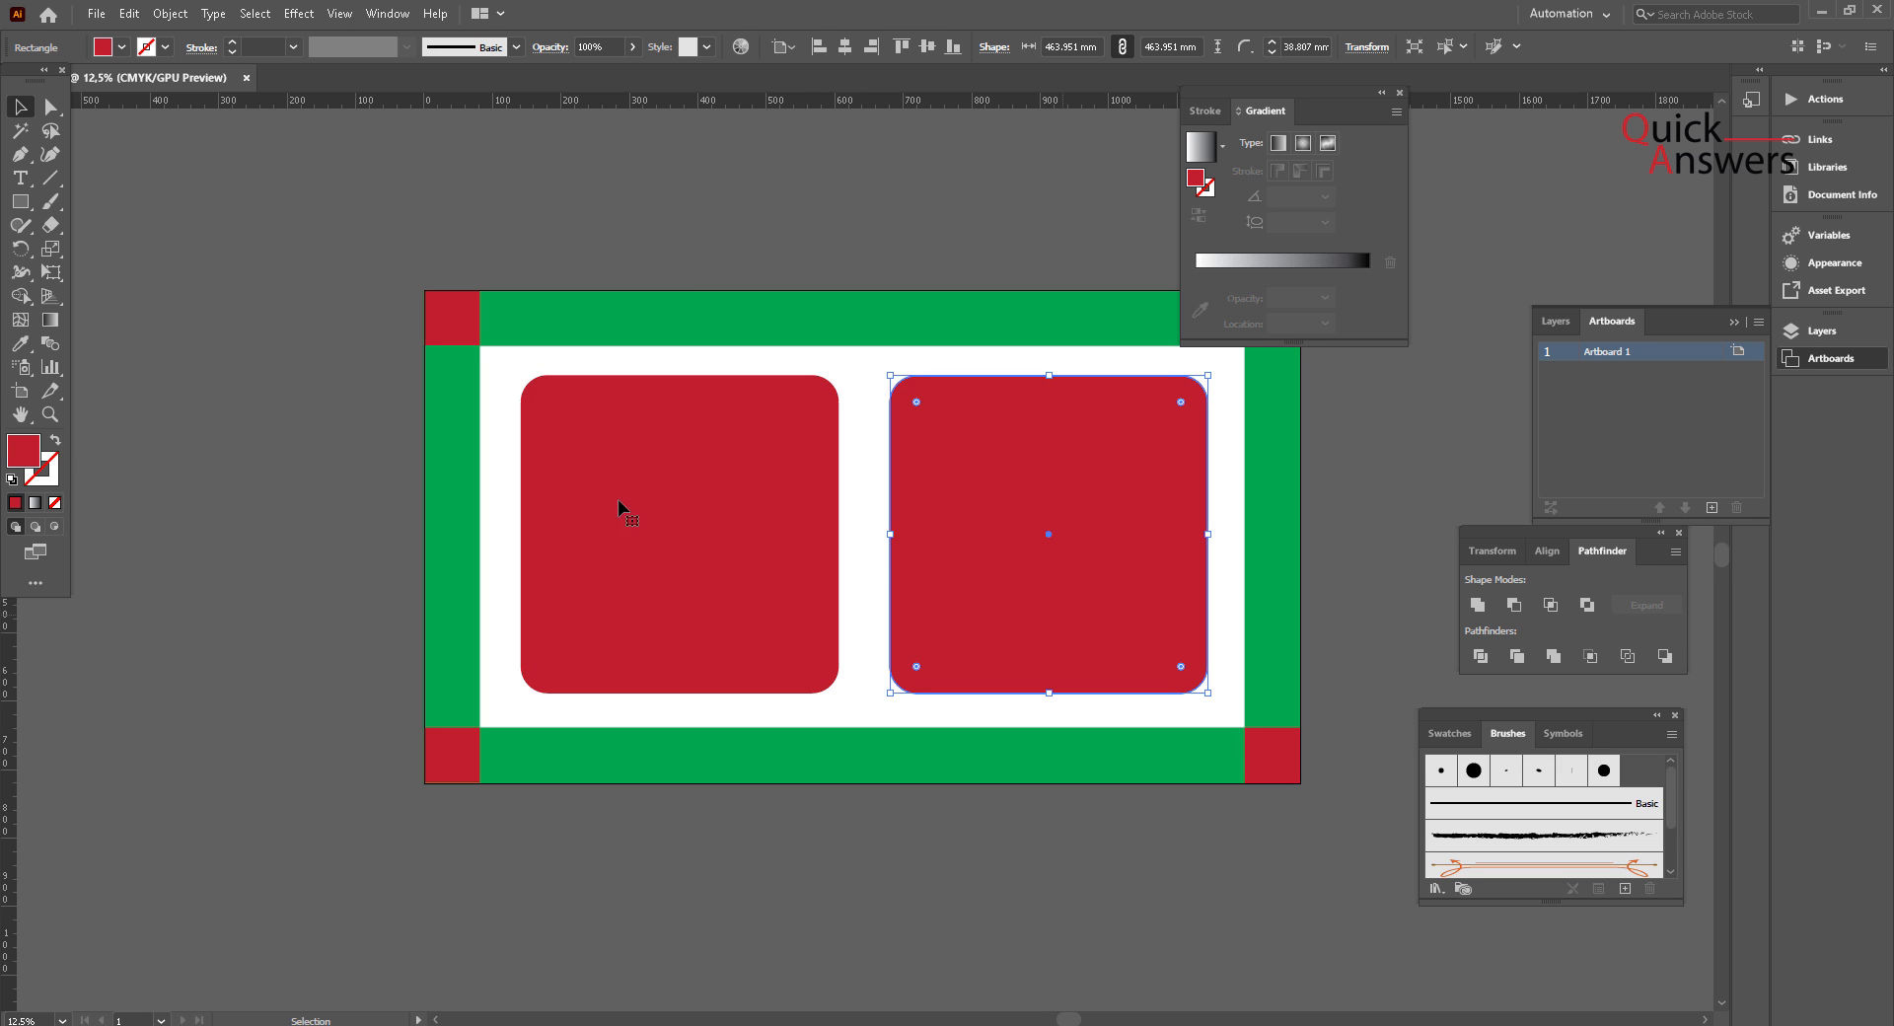
left_click(20, 345)
left_click(560, 308)
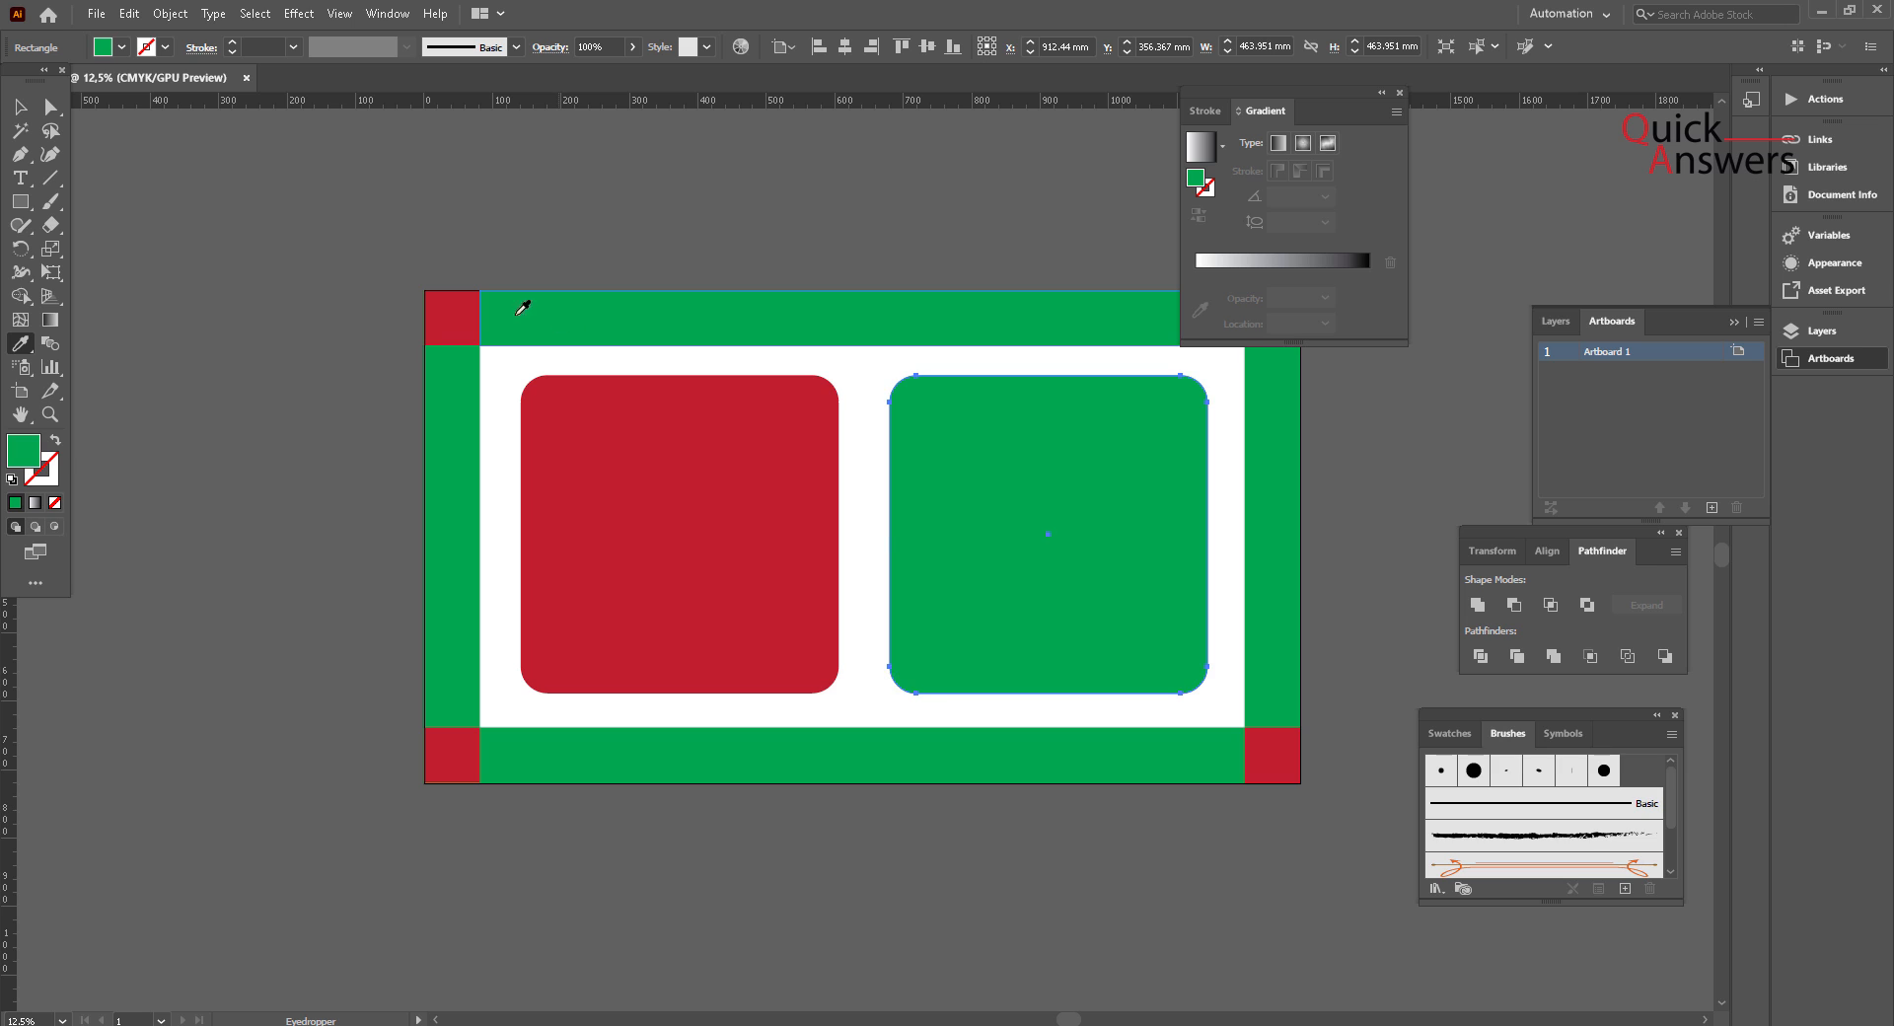
left_click(19, 107)
left_click(636, 191)
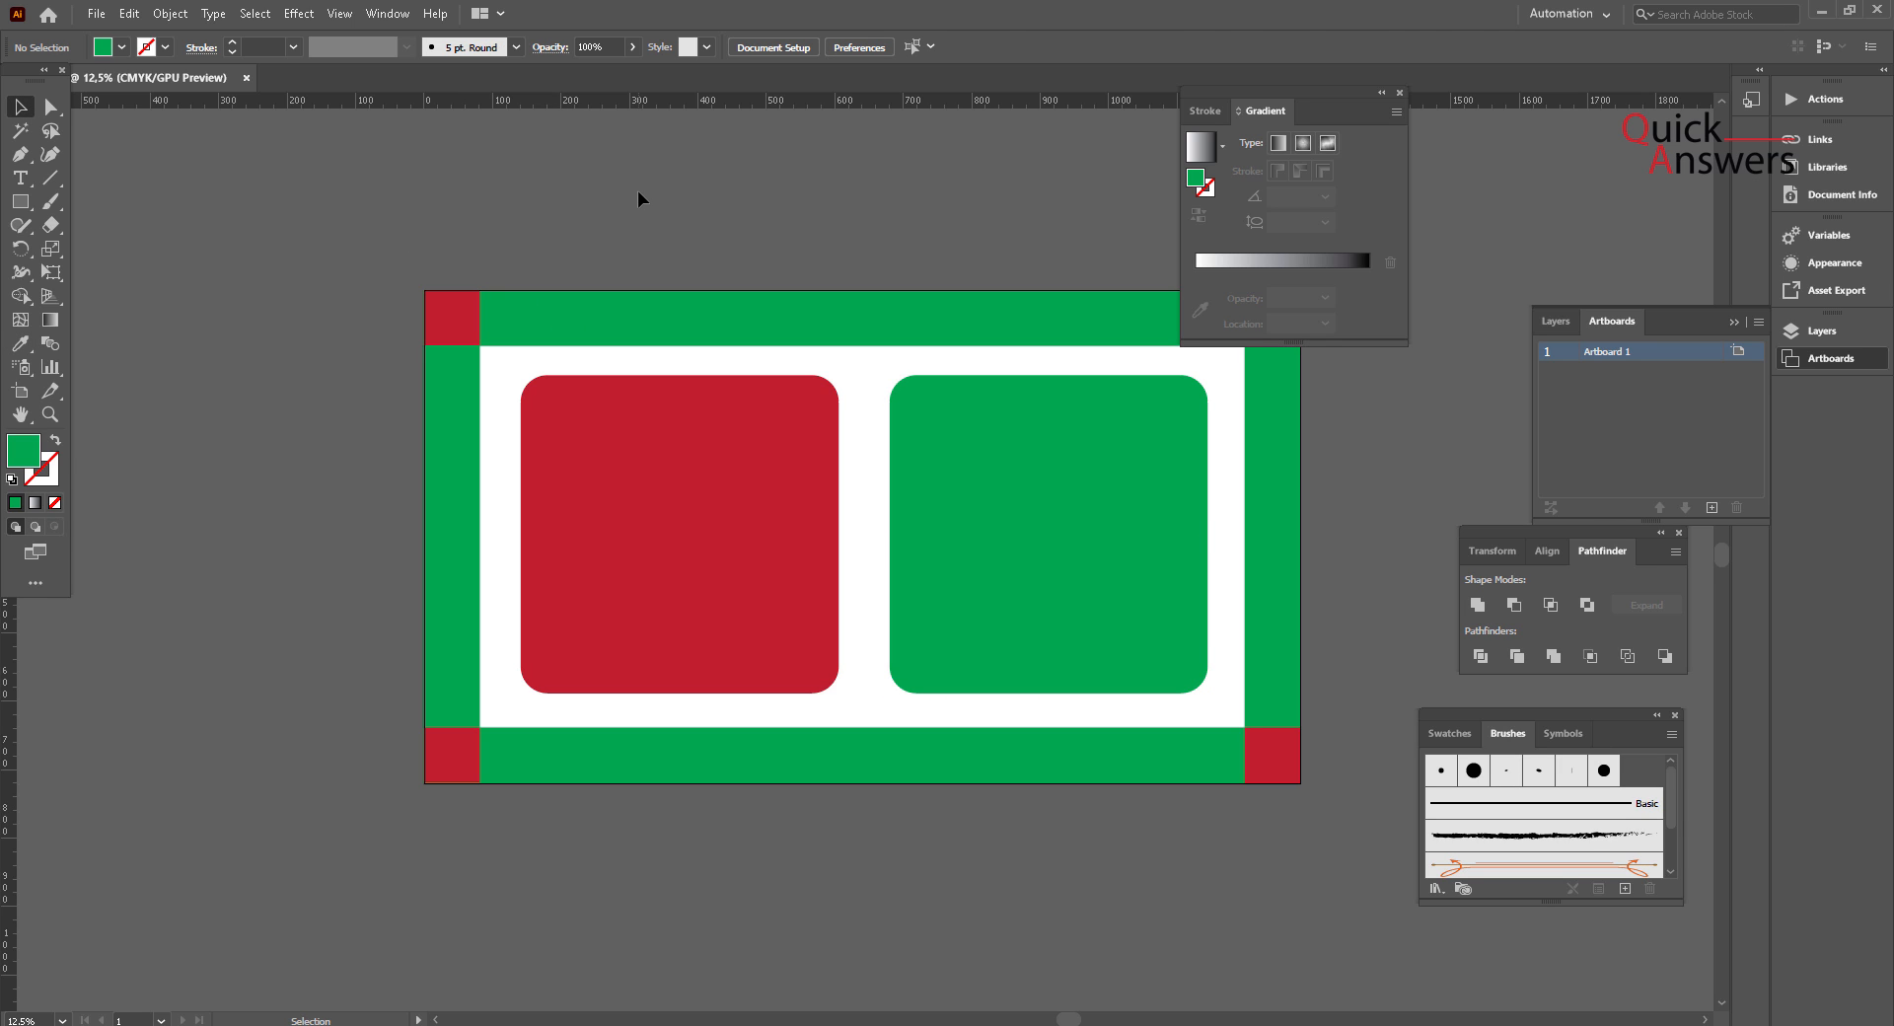
Step: Try adding a line of Urdu-script text above the artboard and scaling it up to about 305 pt, and undo the scaling
left_click(21, 178)
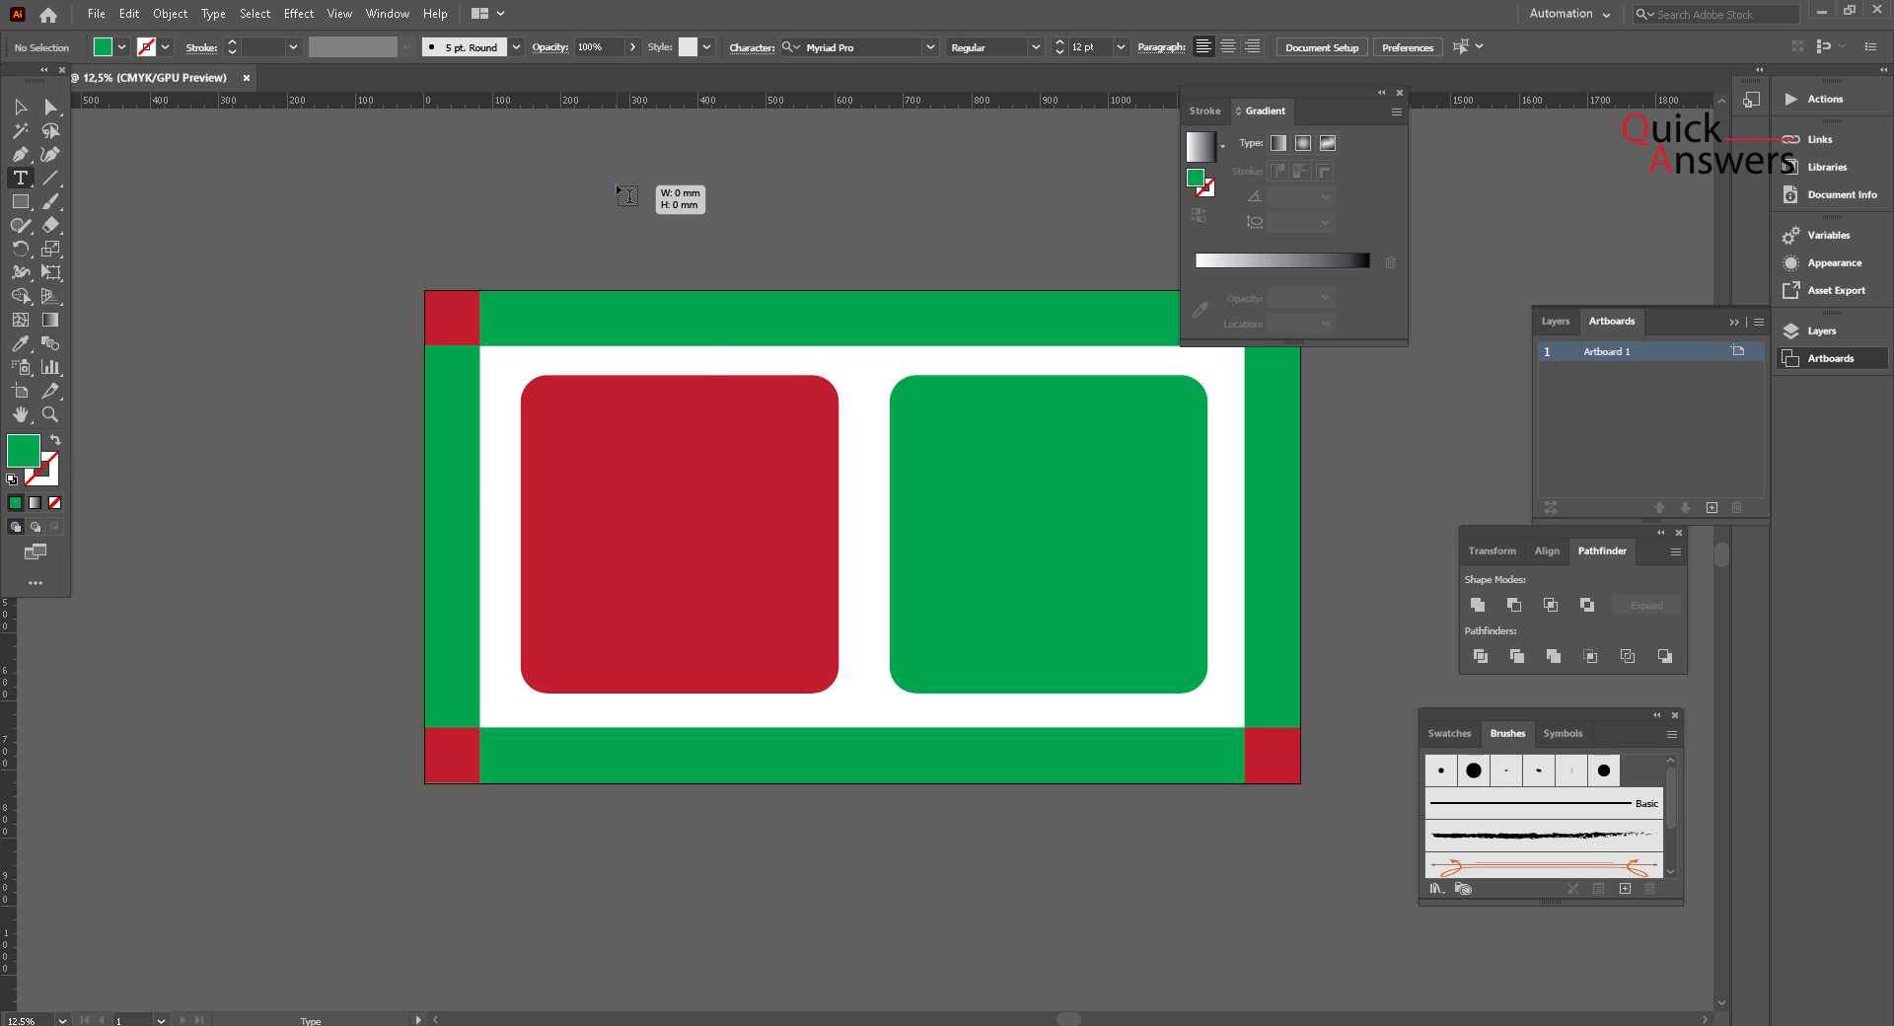
type("آ")
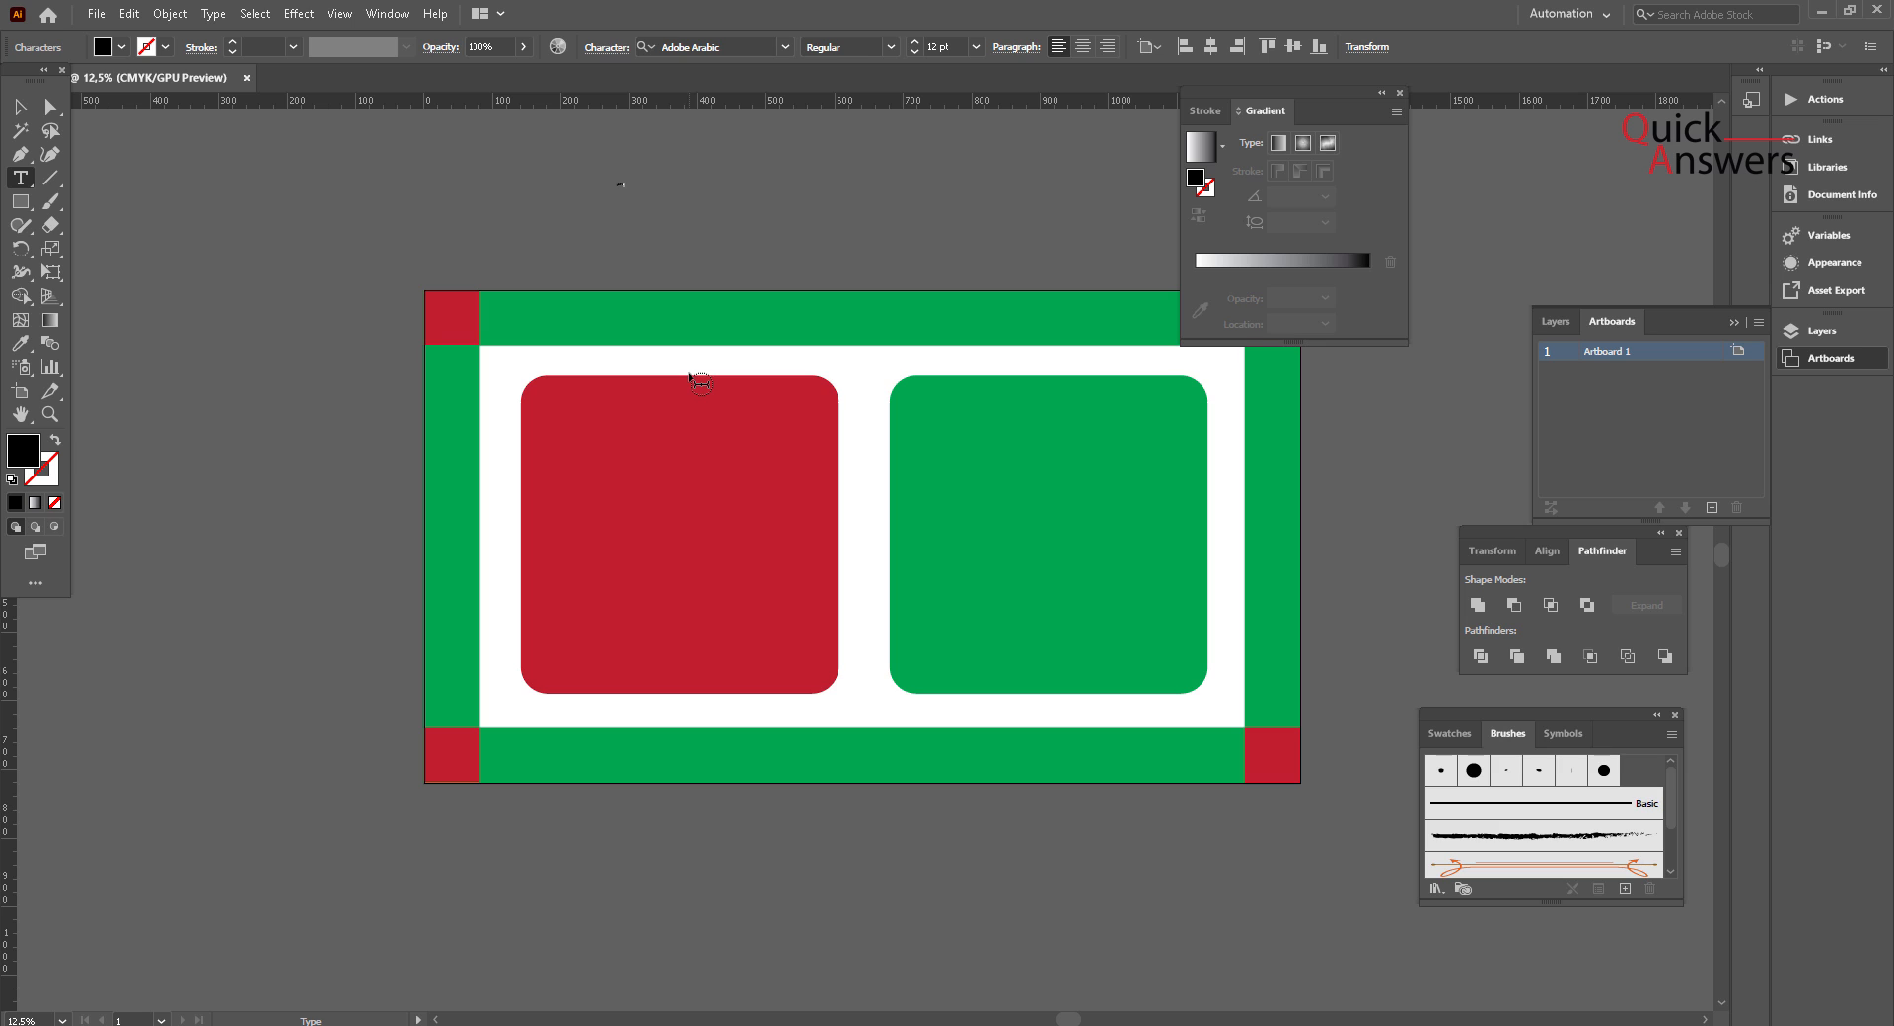
key("Escape")
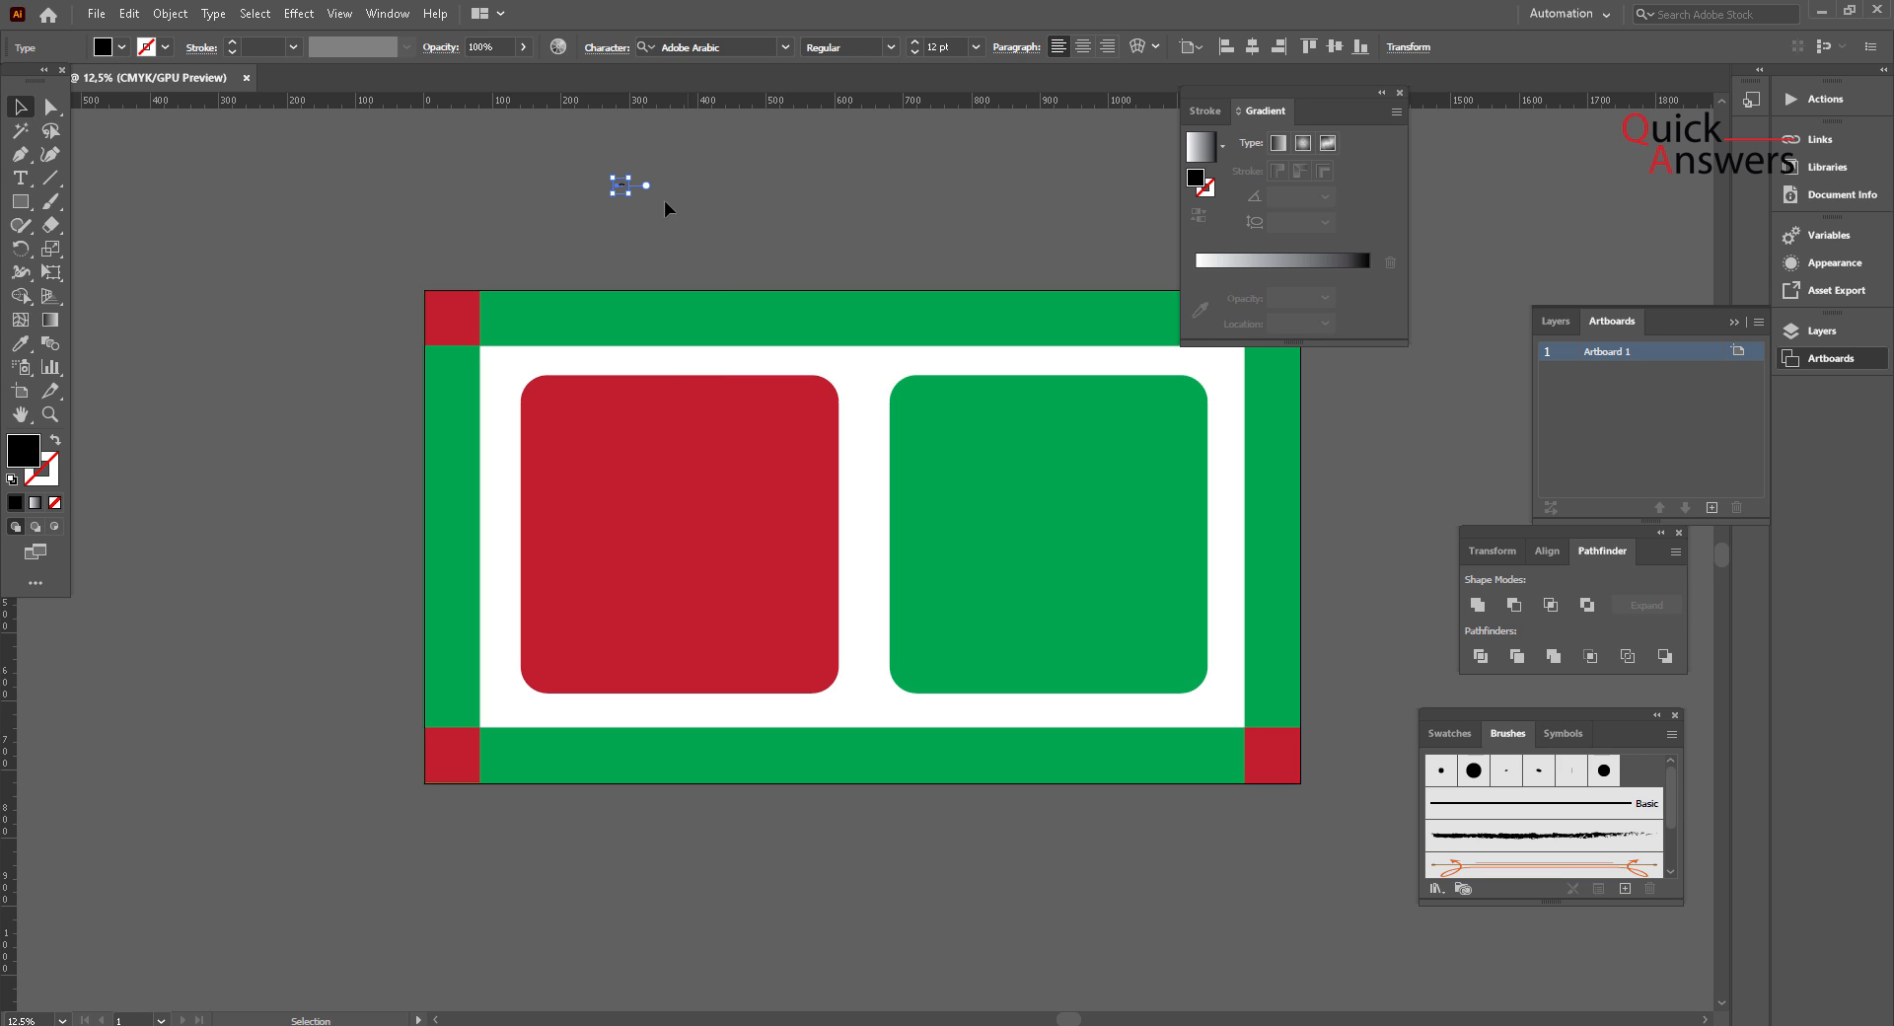
left_click_drag(674, 229, 873, 389)
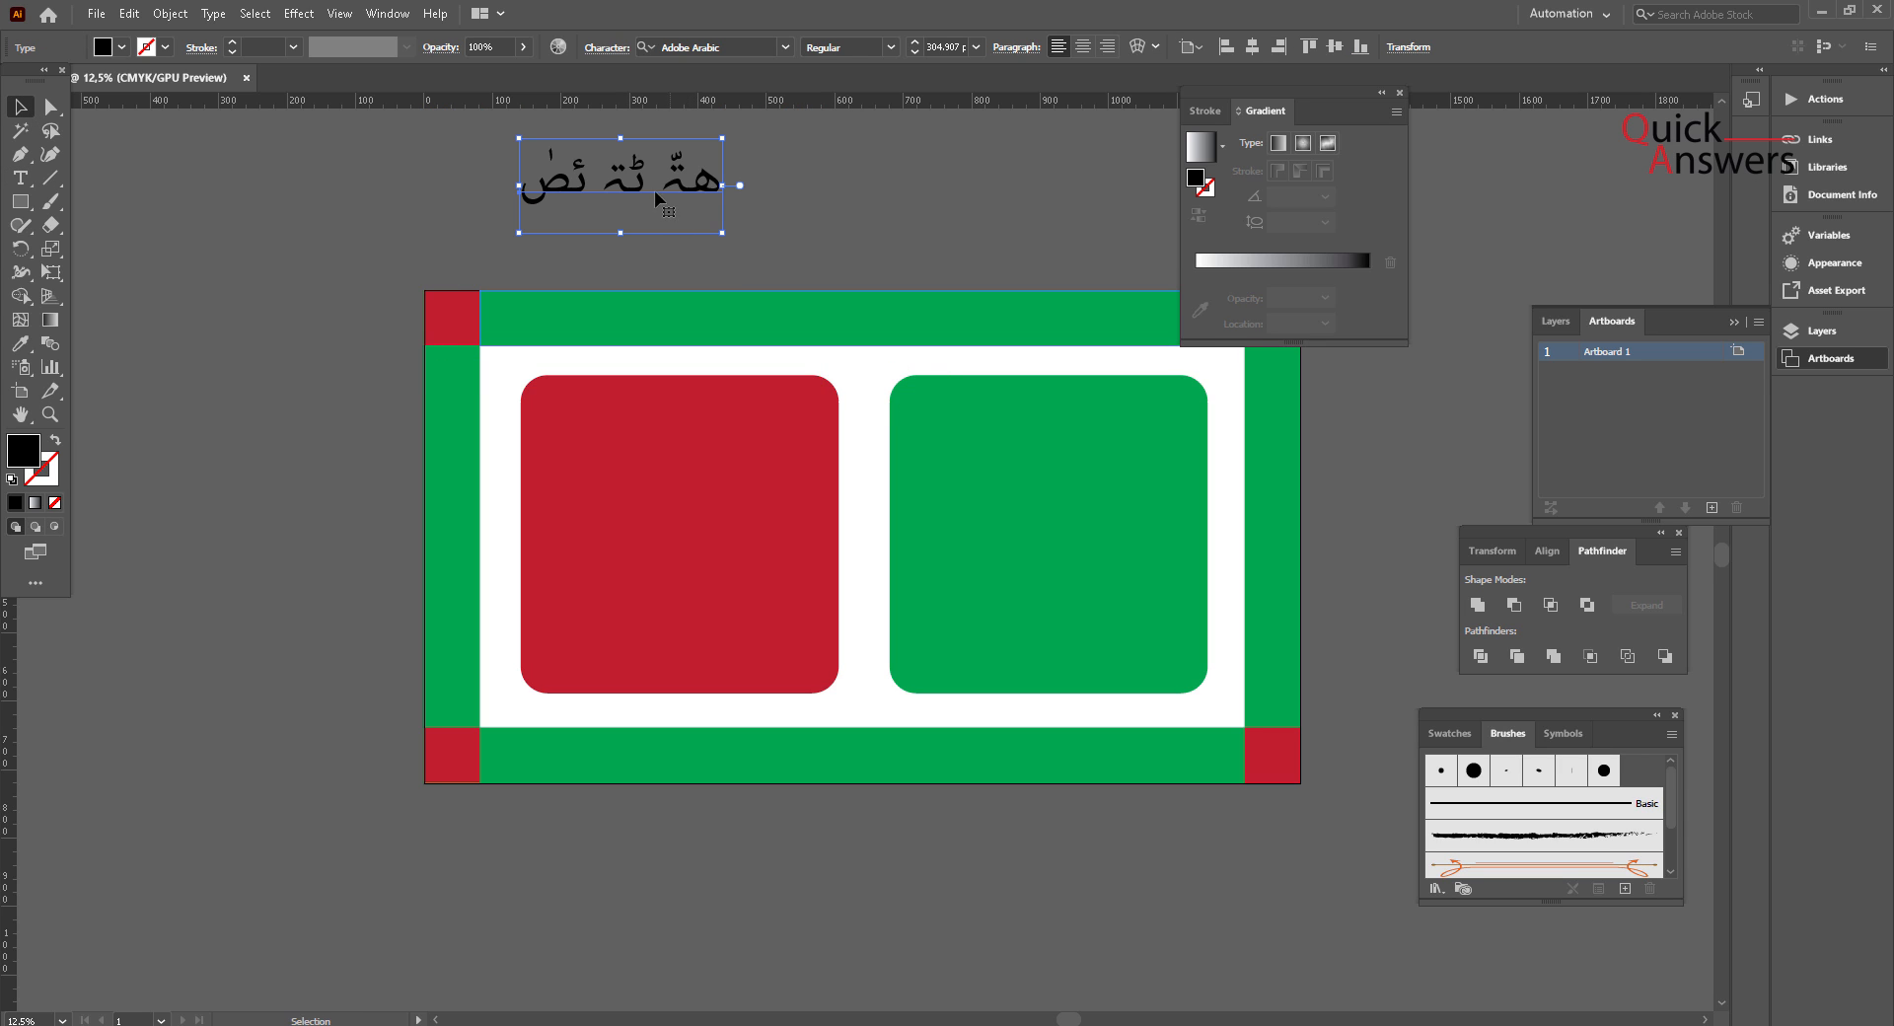
mouse_move(654, 191)
left_mouse_down()
mouse_move(689, 276)
mouse_move(682, 211)
left_mouse_up()
key("ctrl+z")
key("ctrl+z")
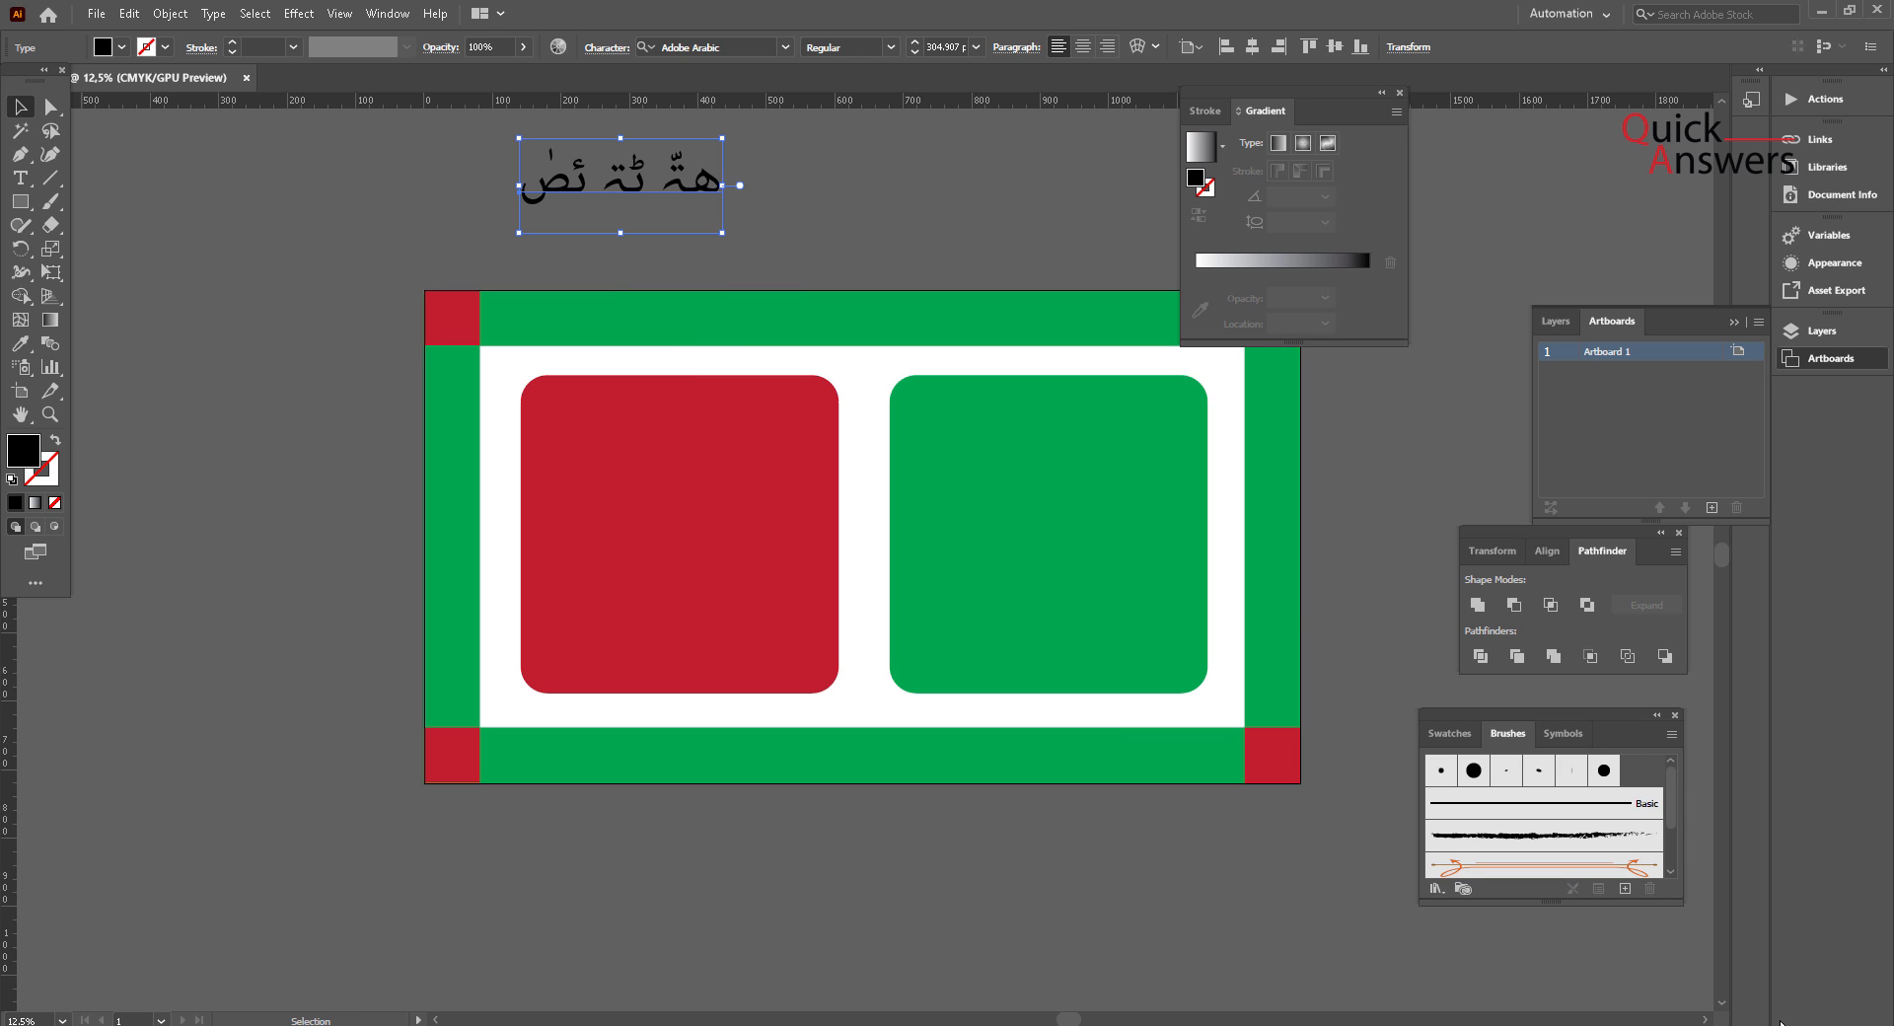
Step: Switch the keyboard to English (United Kingdom), add placeholder point text, and place it at about 142 pt on the red rounded square
key("super+space")
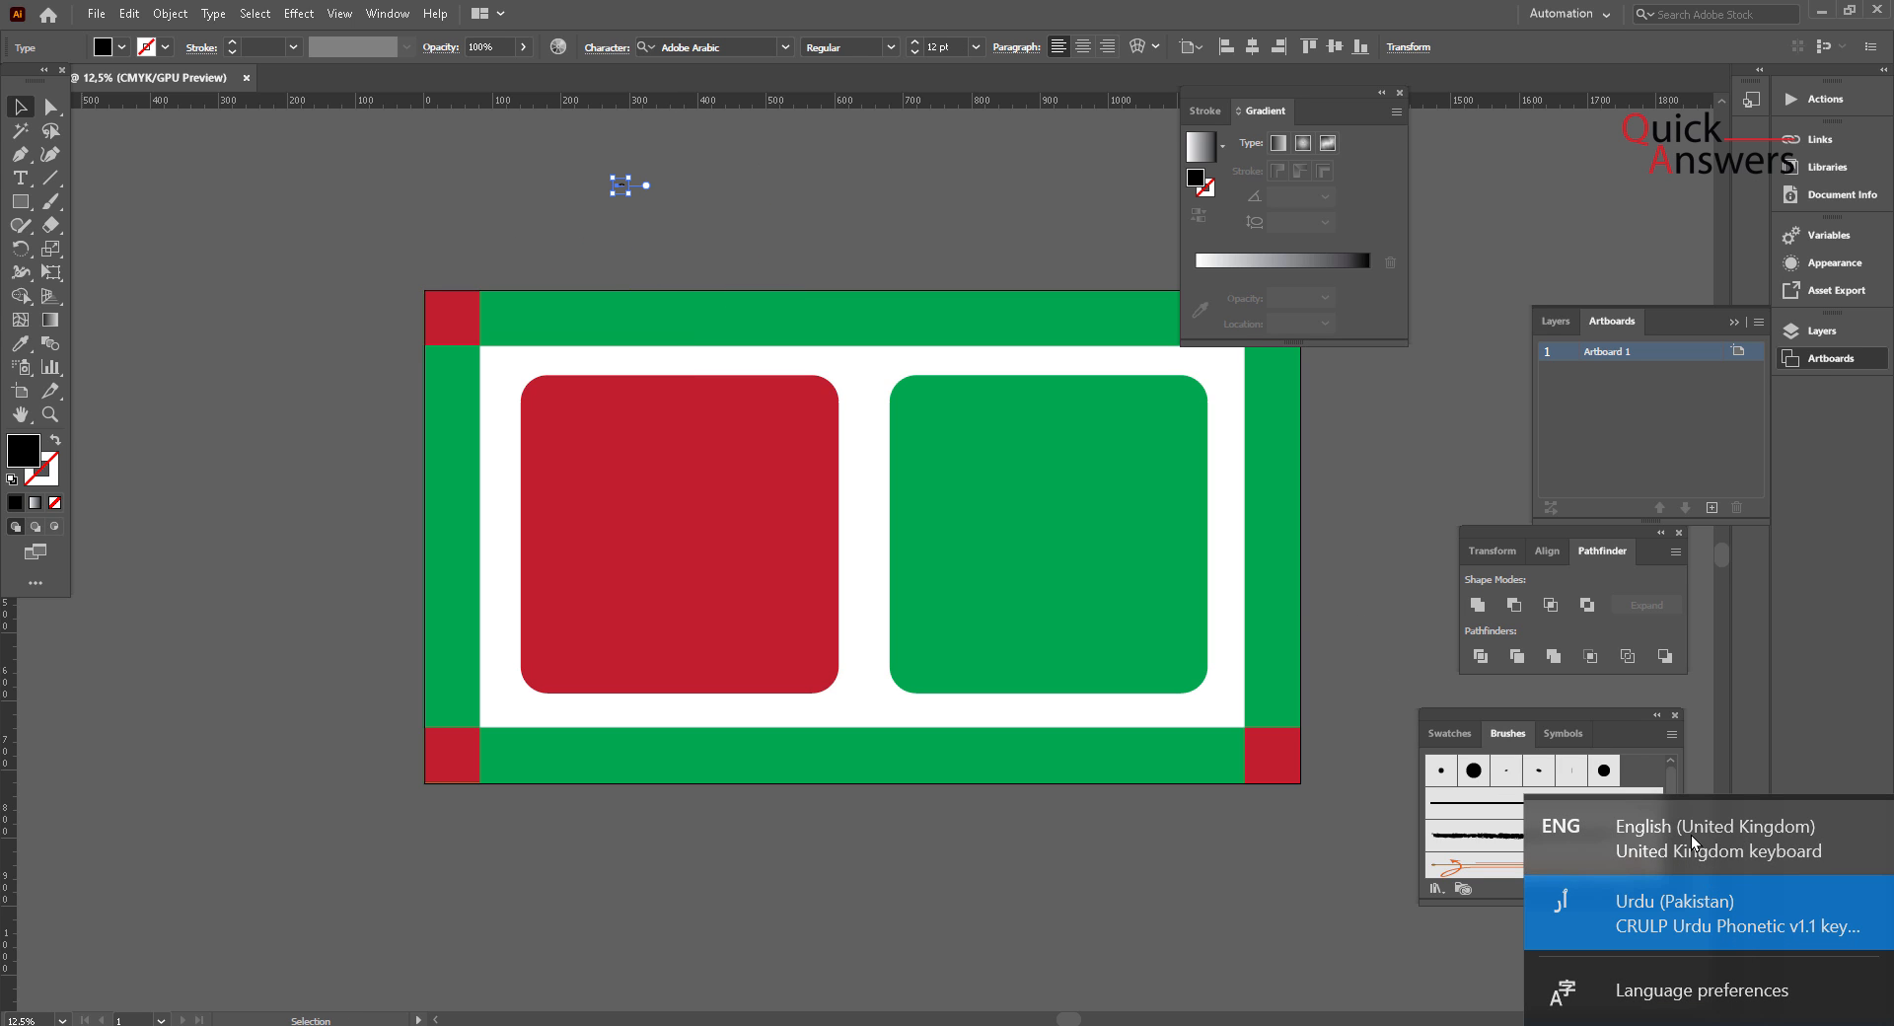
left_click(21, 178)
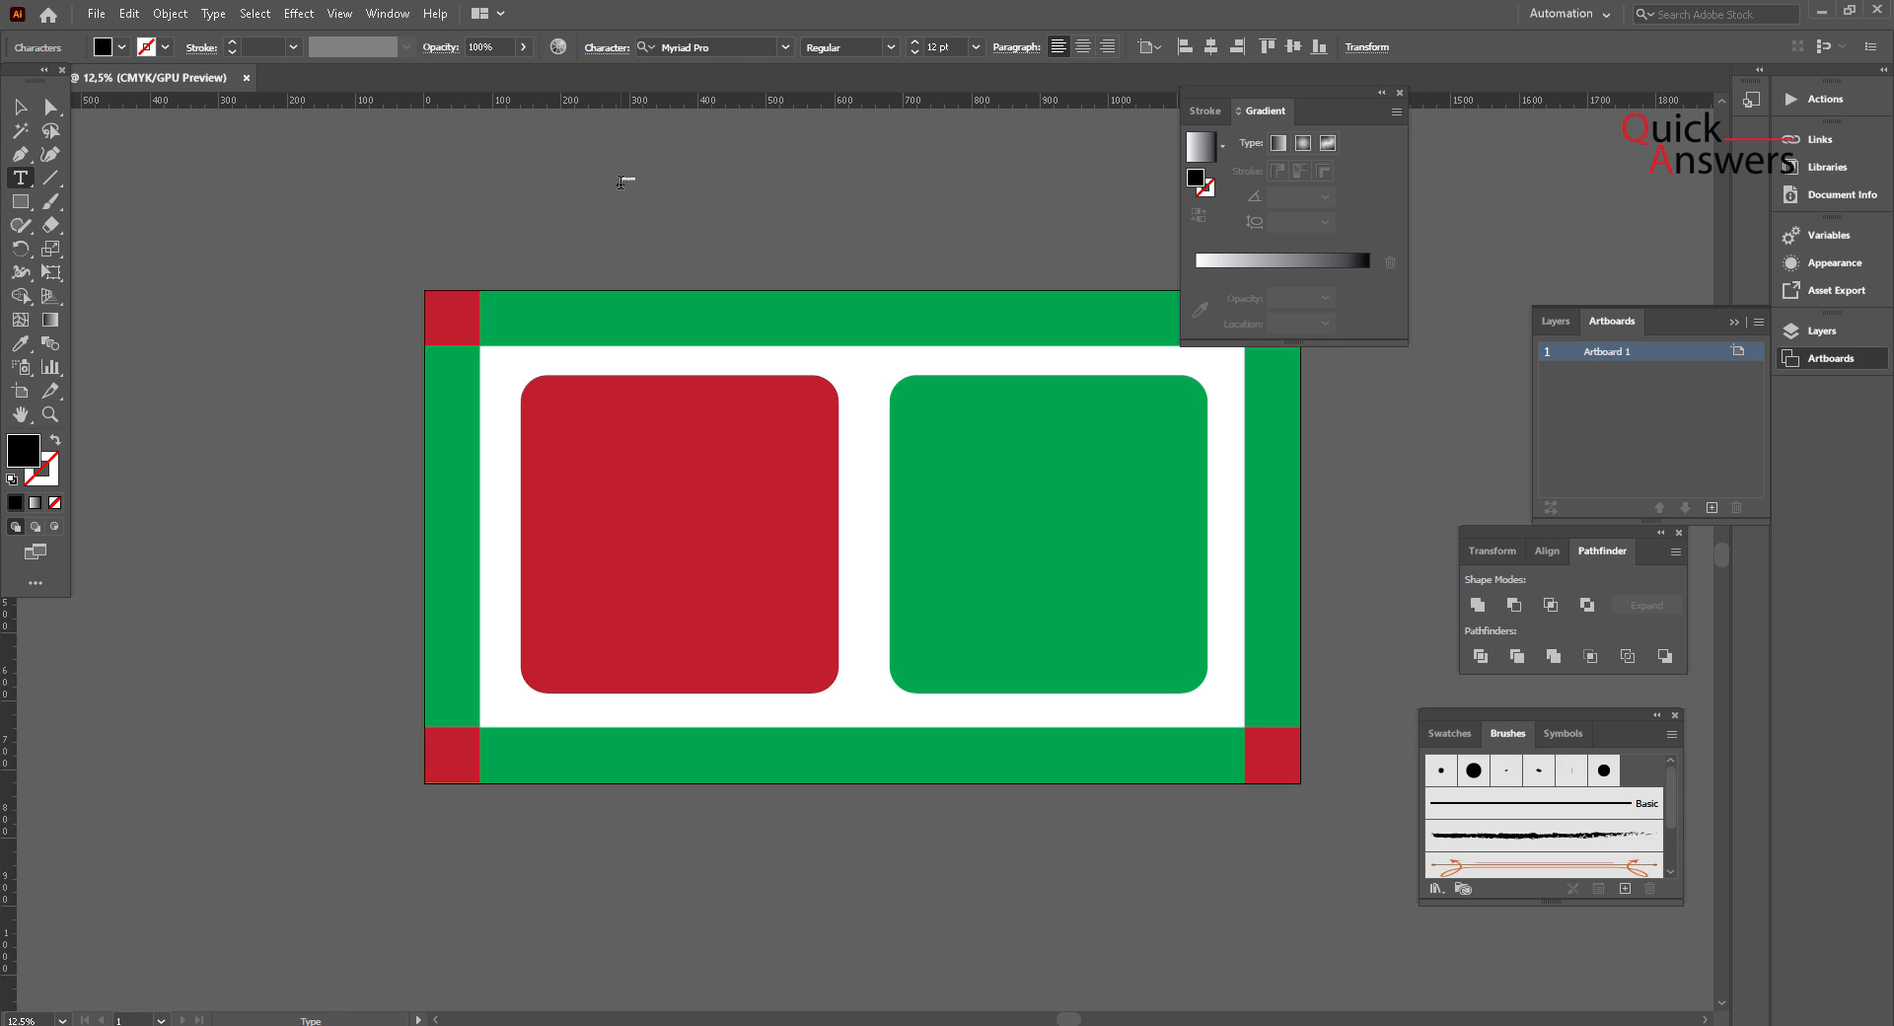
key("ctrl+a")
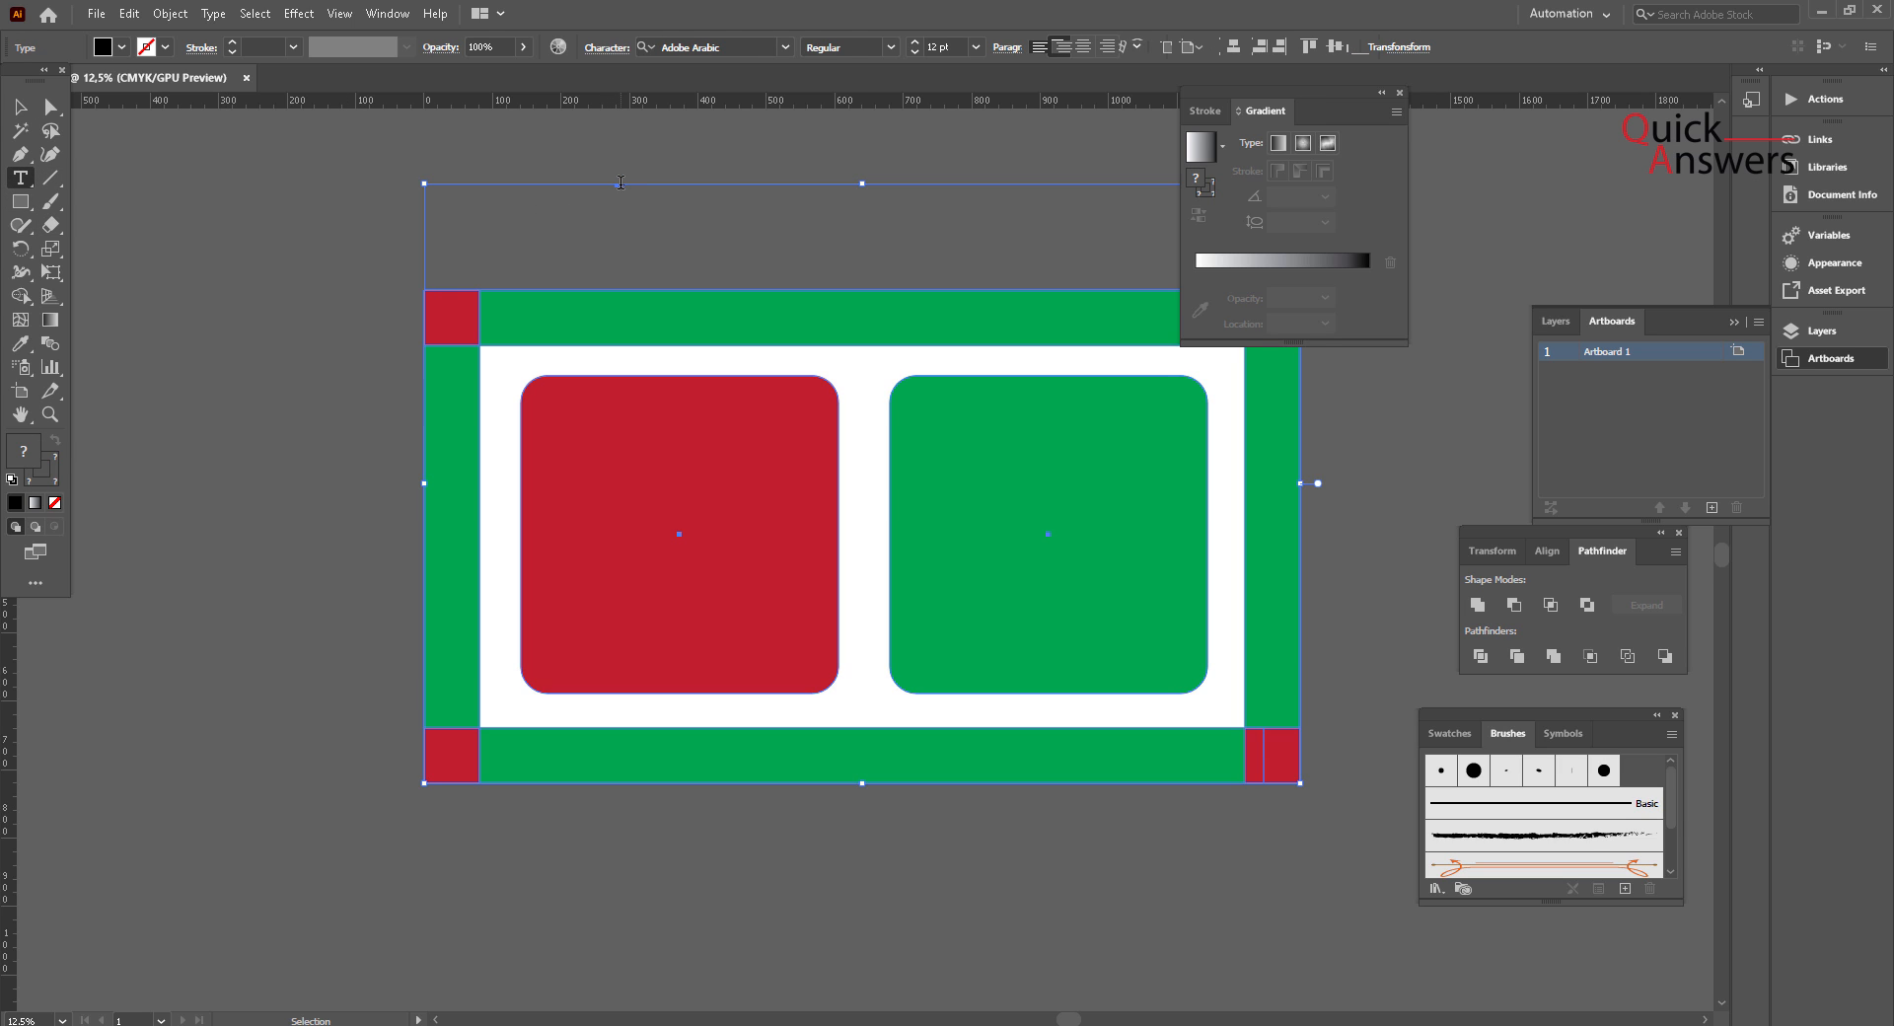
left_click(620, 187)
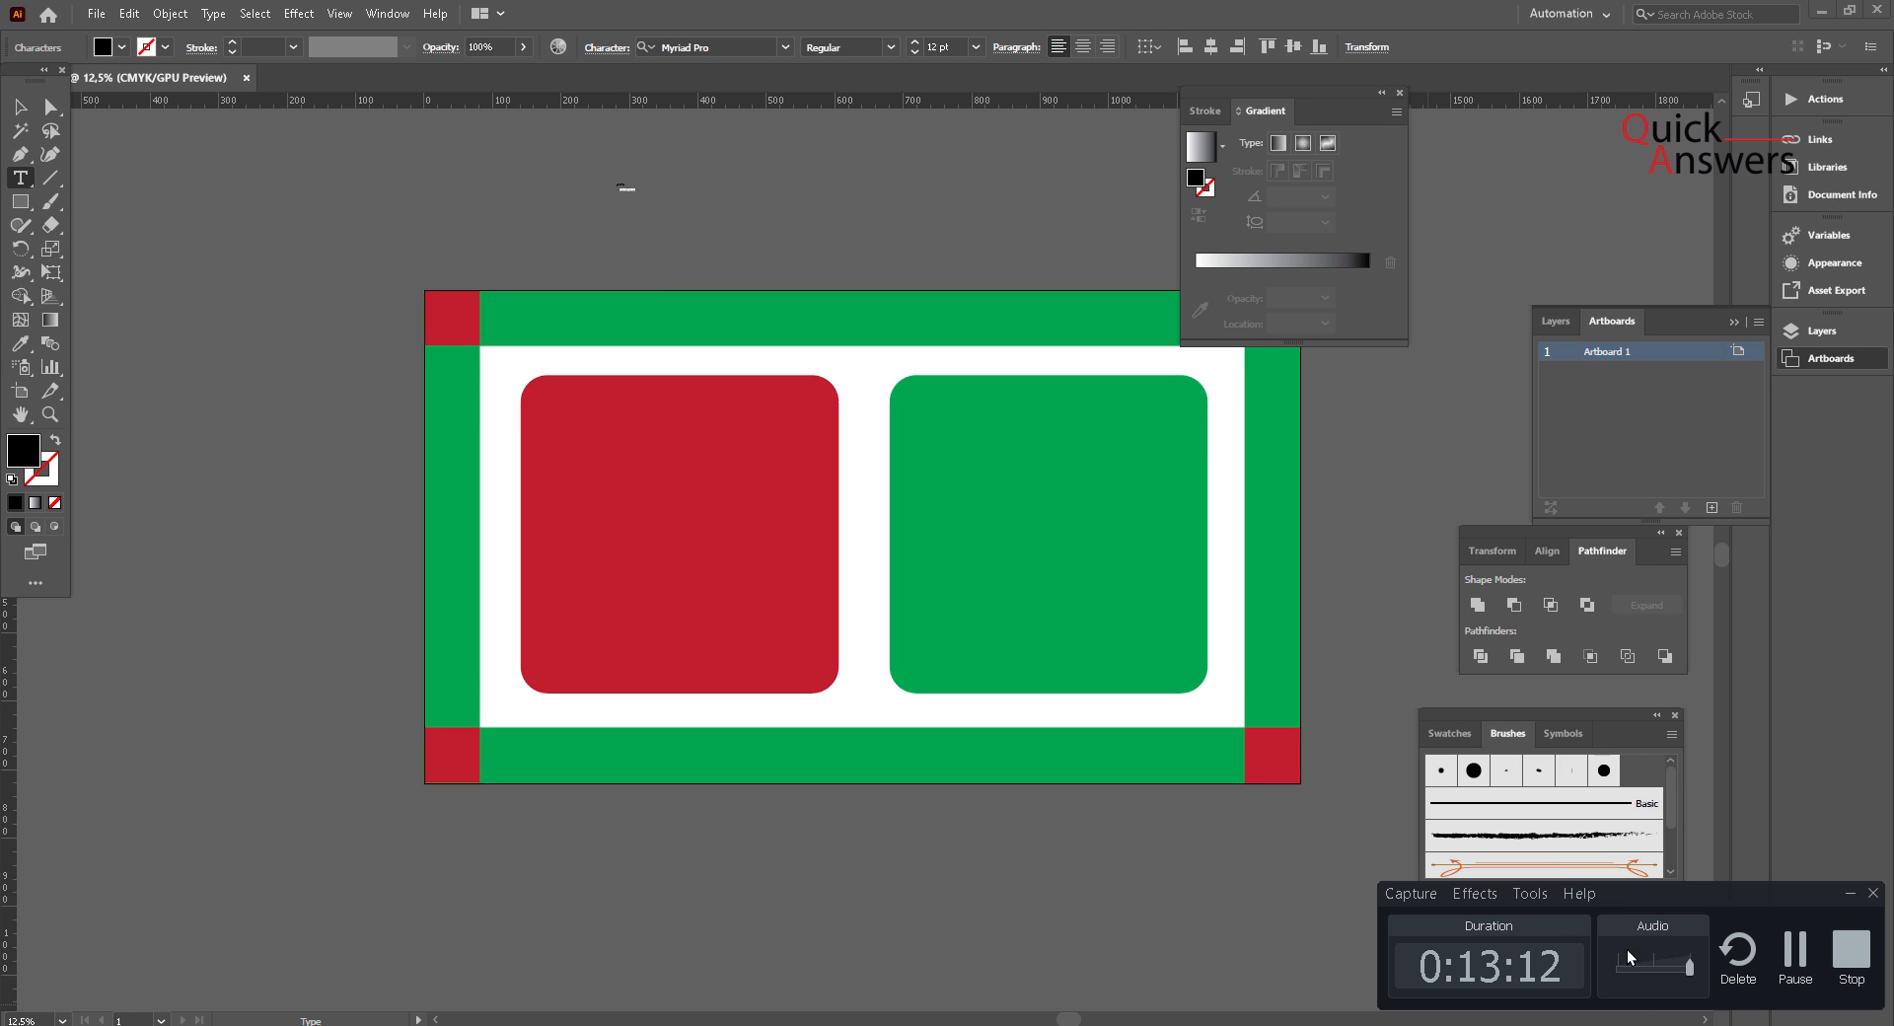
left_click(1794, 955)
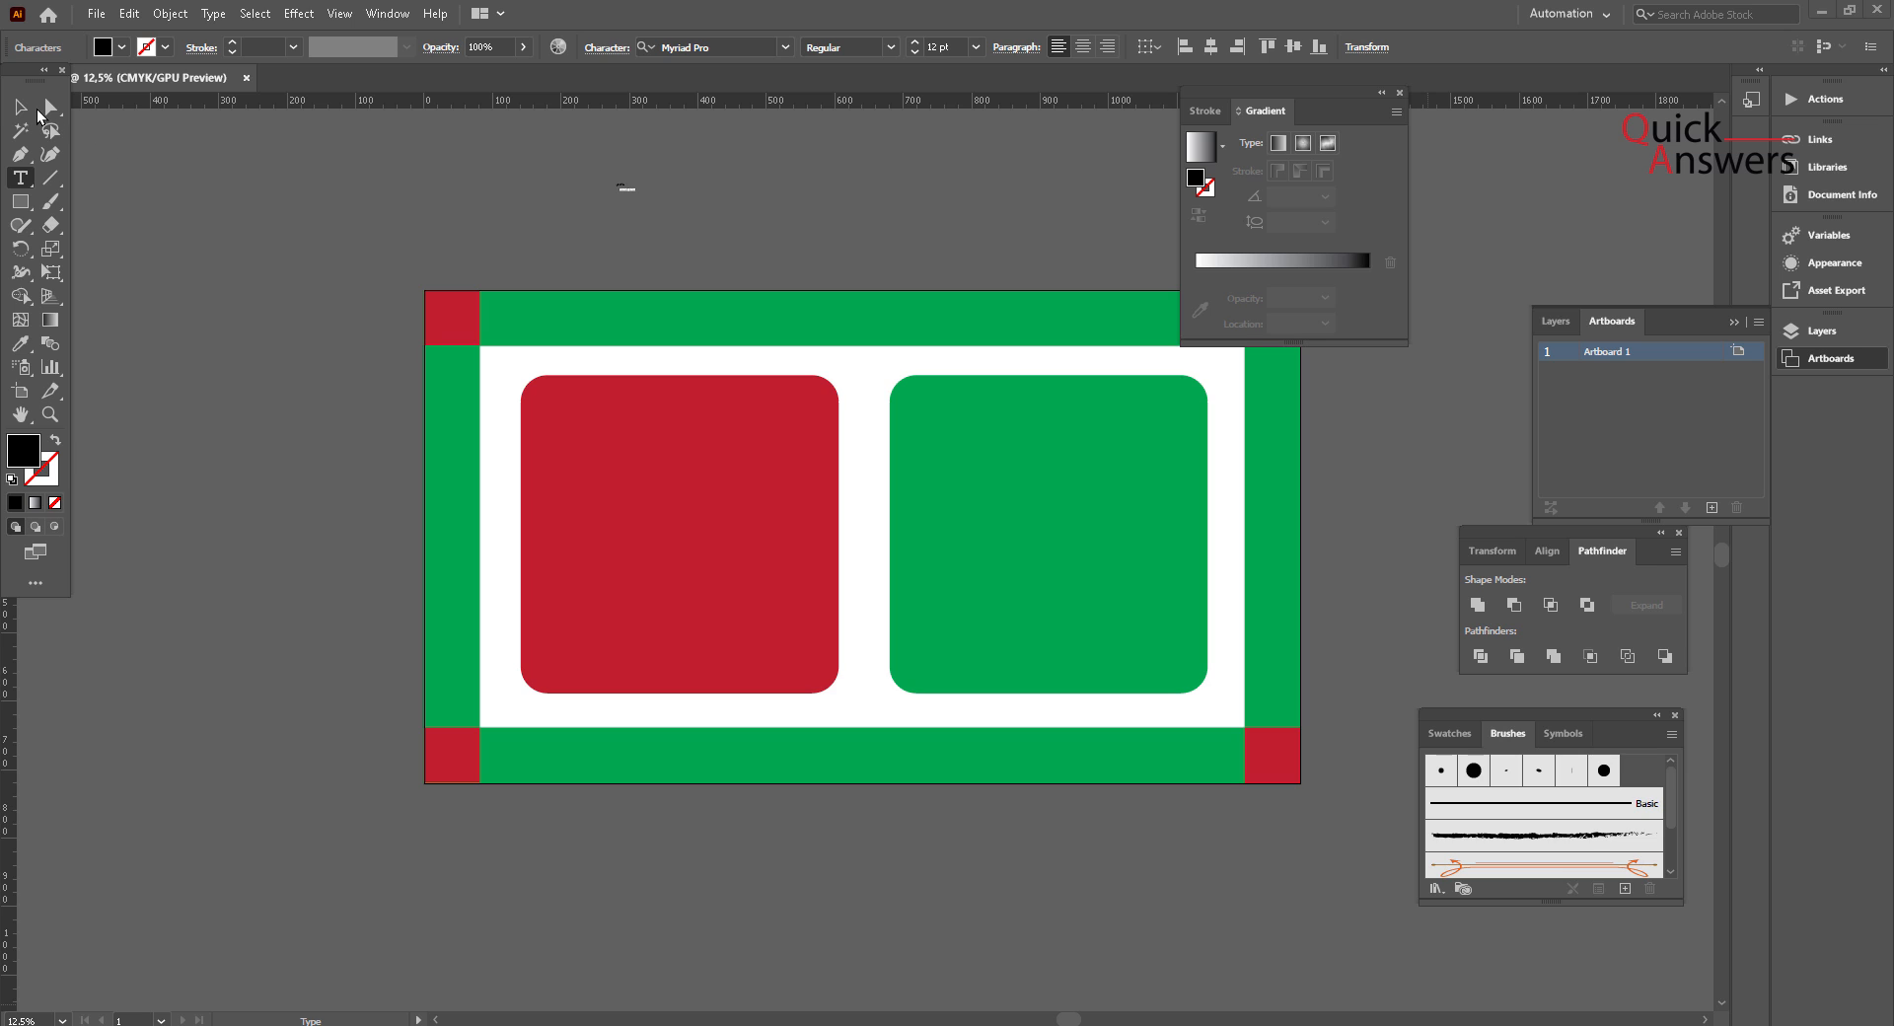
key("Escape")
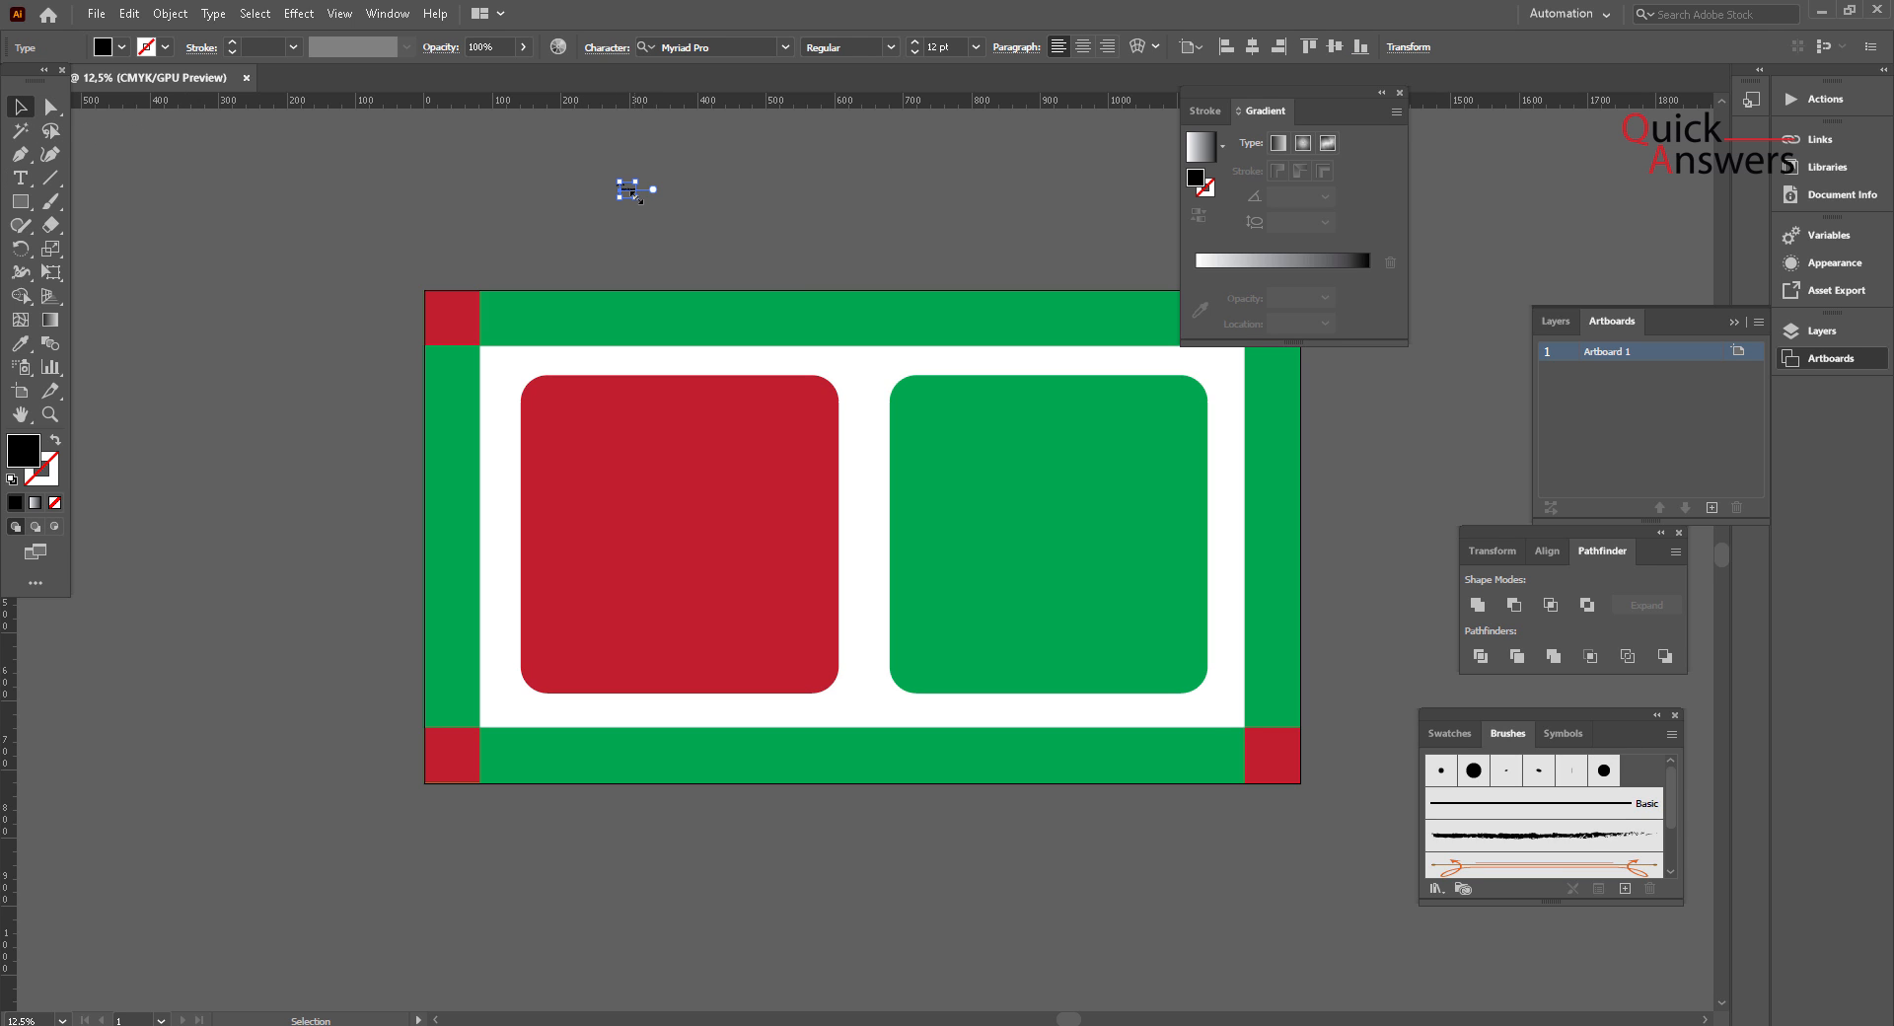
left_click_drag(643, 196, 678, 446)
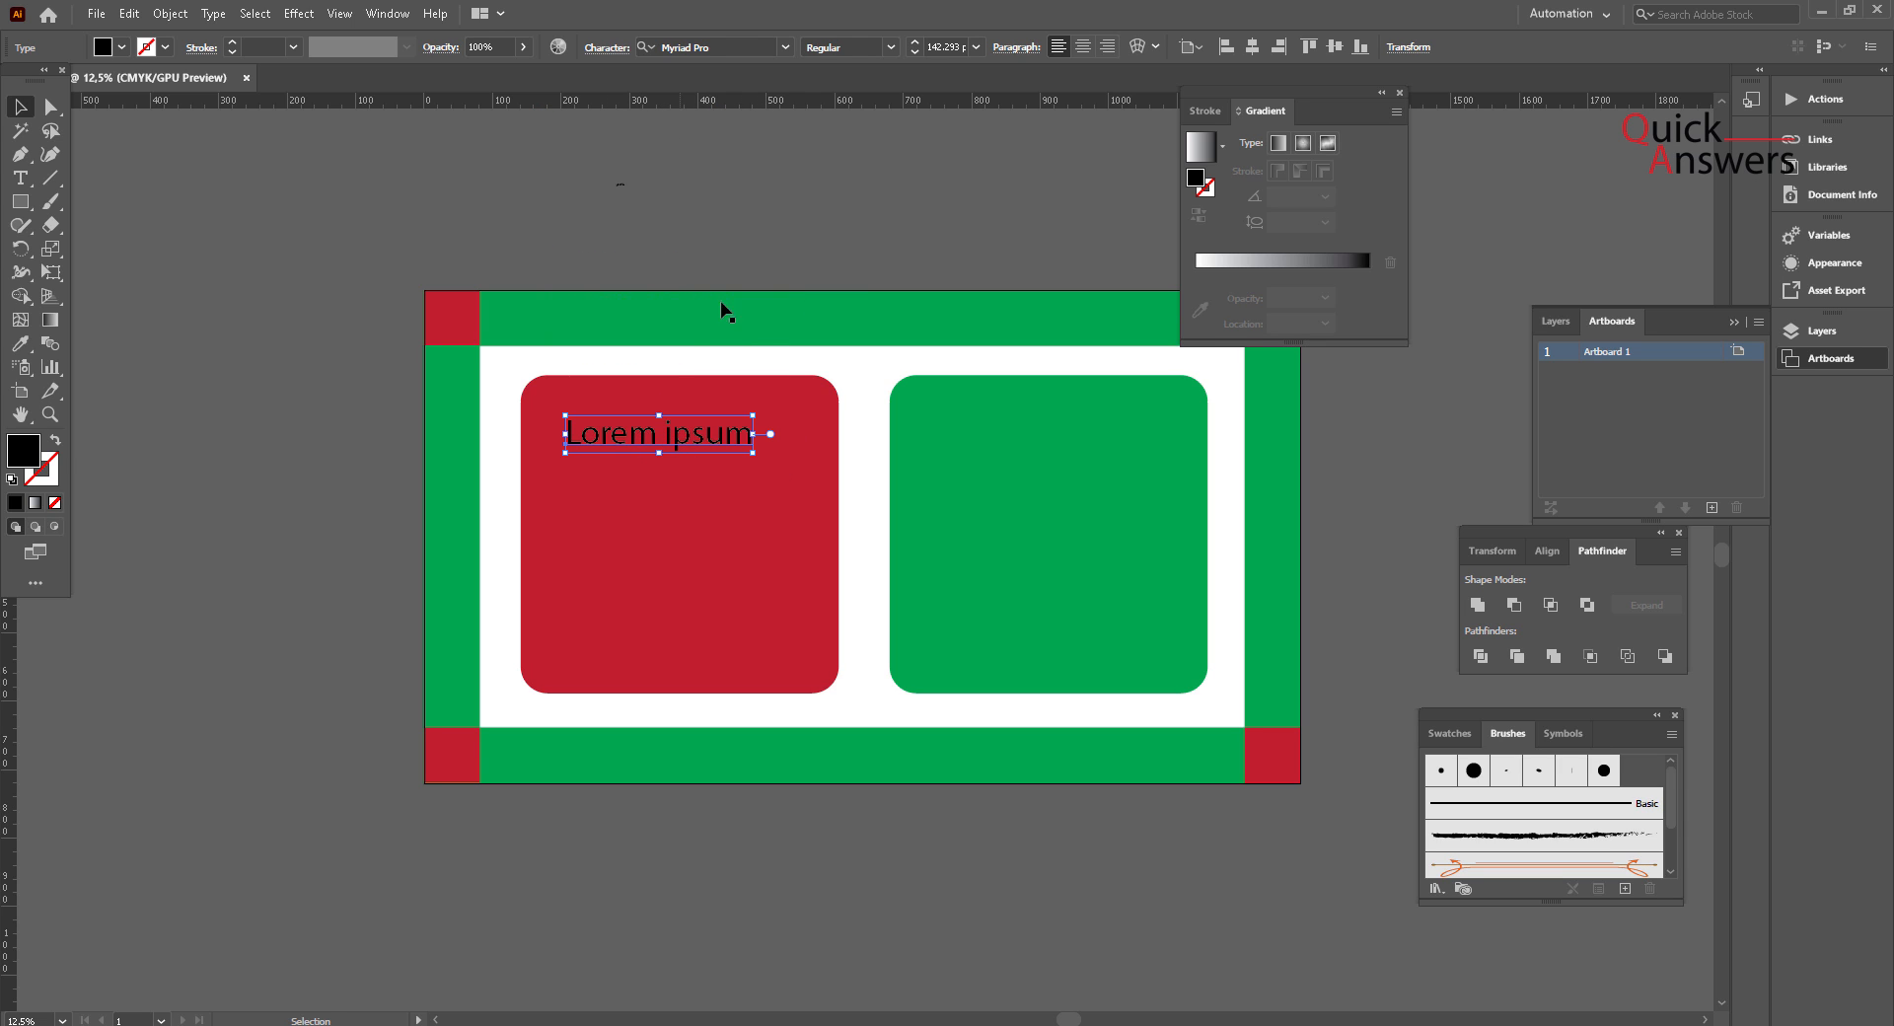
Step: Replace the placeholder text with "HOW TO USE GUIDELINES ON ADOBE ILLUSTRATOR", broken over four lines
double_click(642, 436)
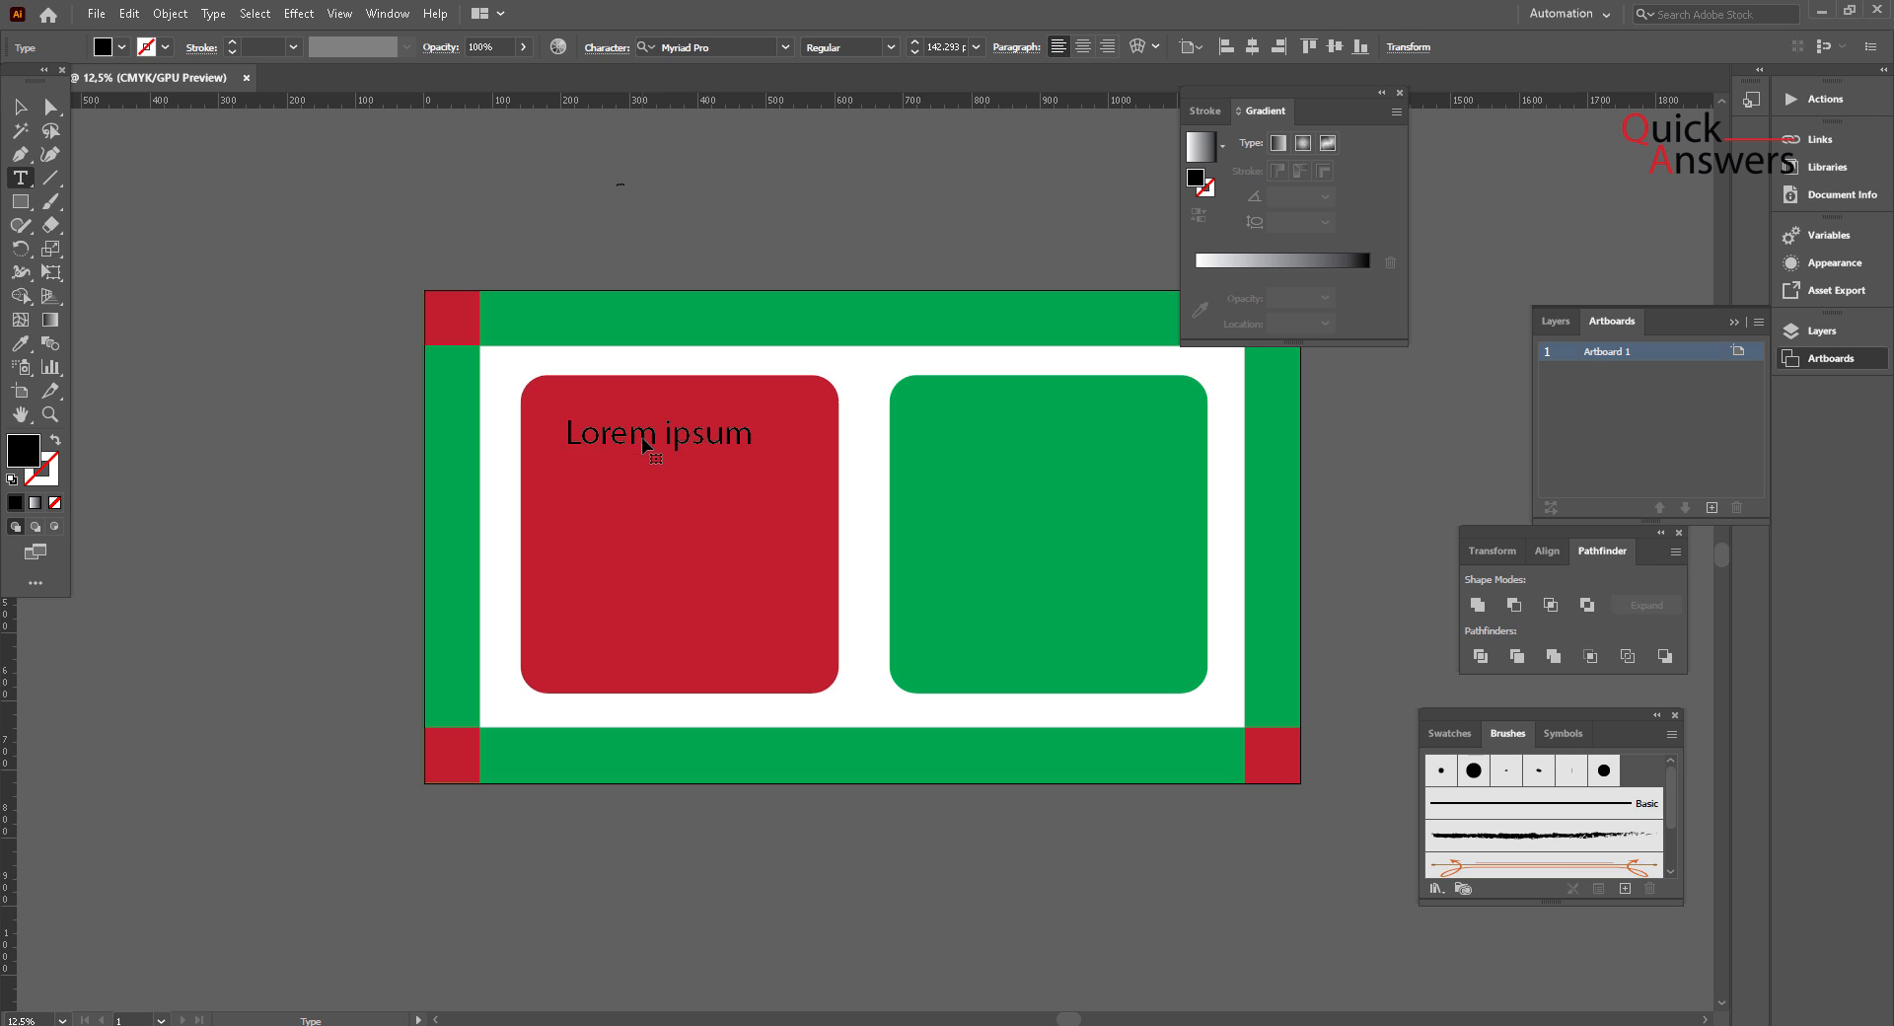
key("ctrl+a")
type("HOW")
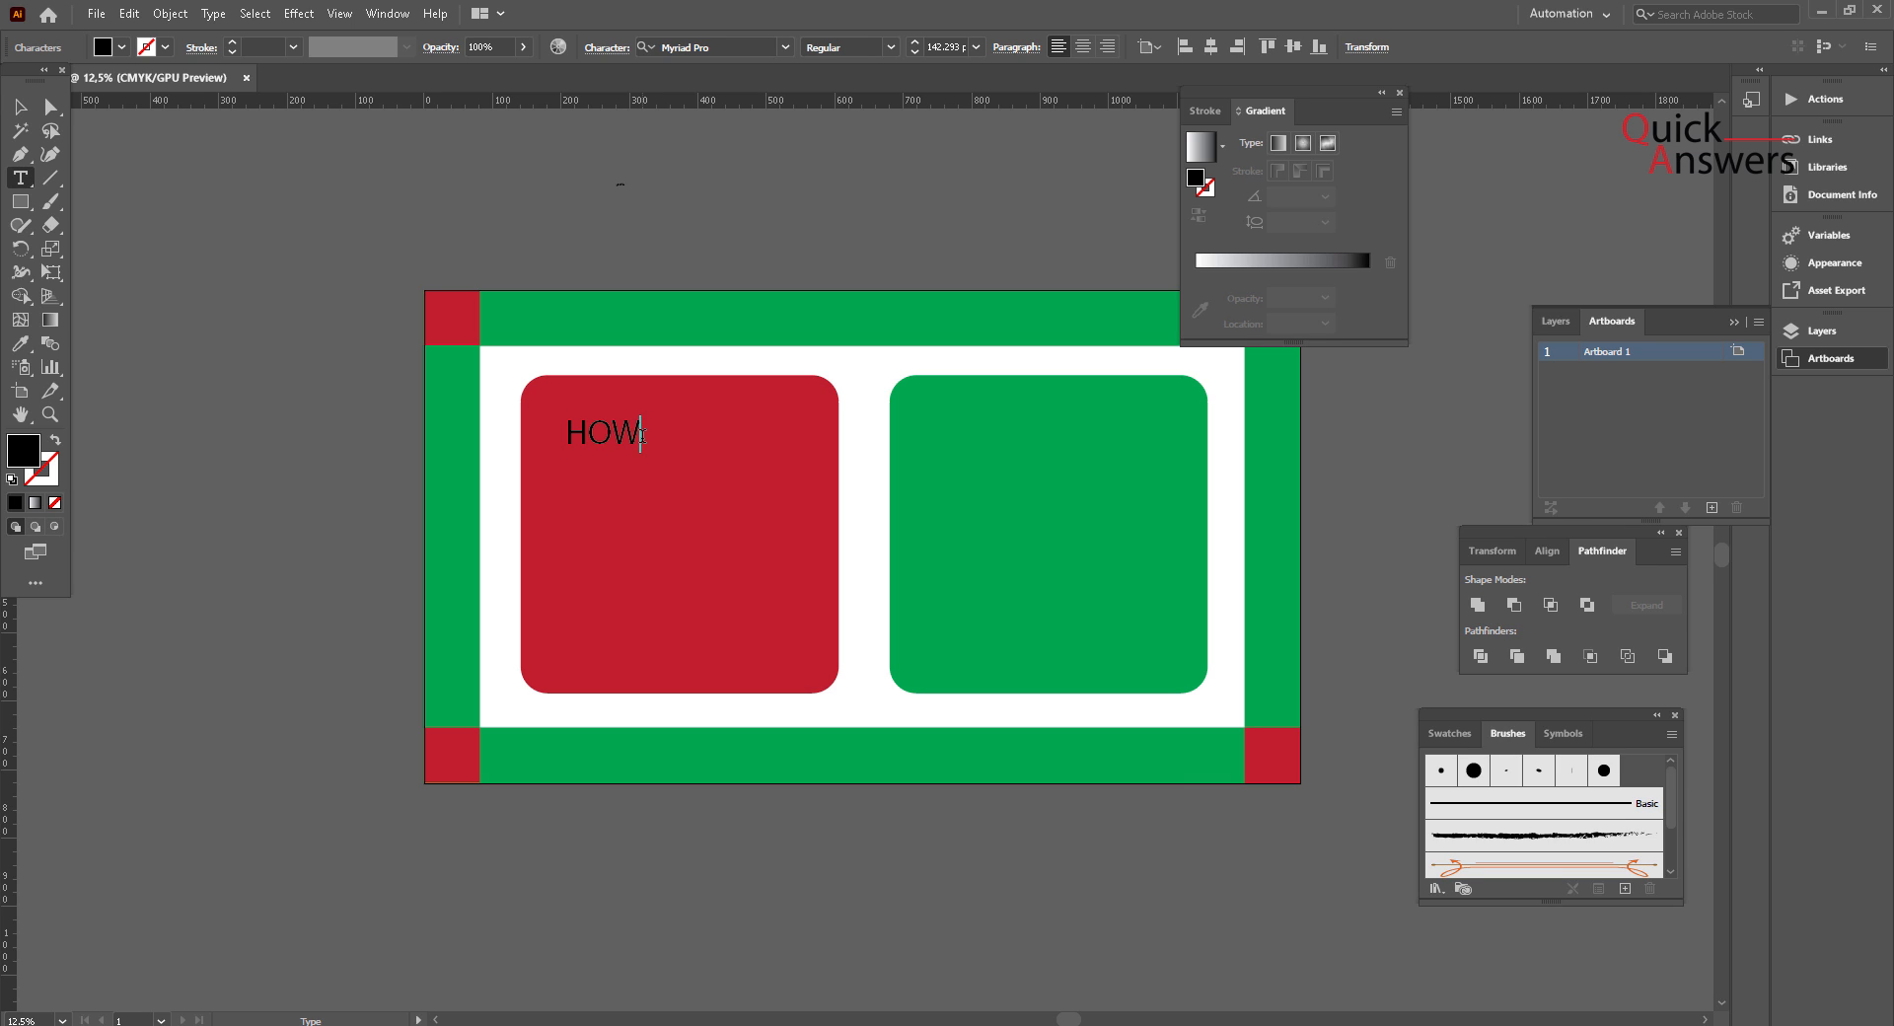
type(" TO USE")
key("Return")
type("GUIDELINE")
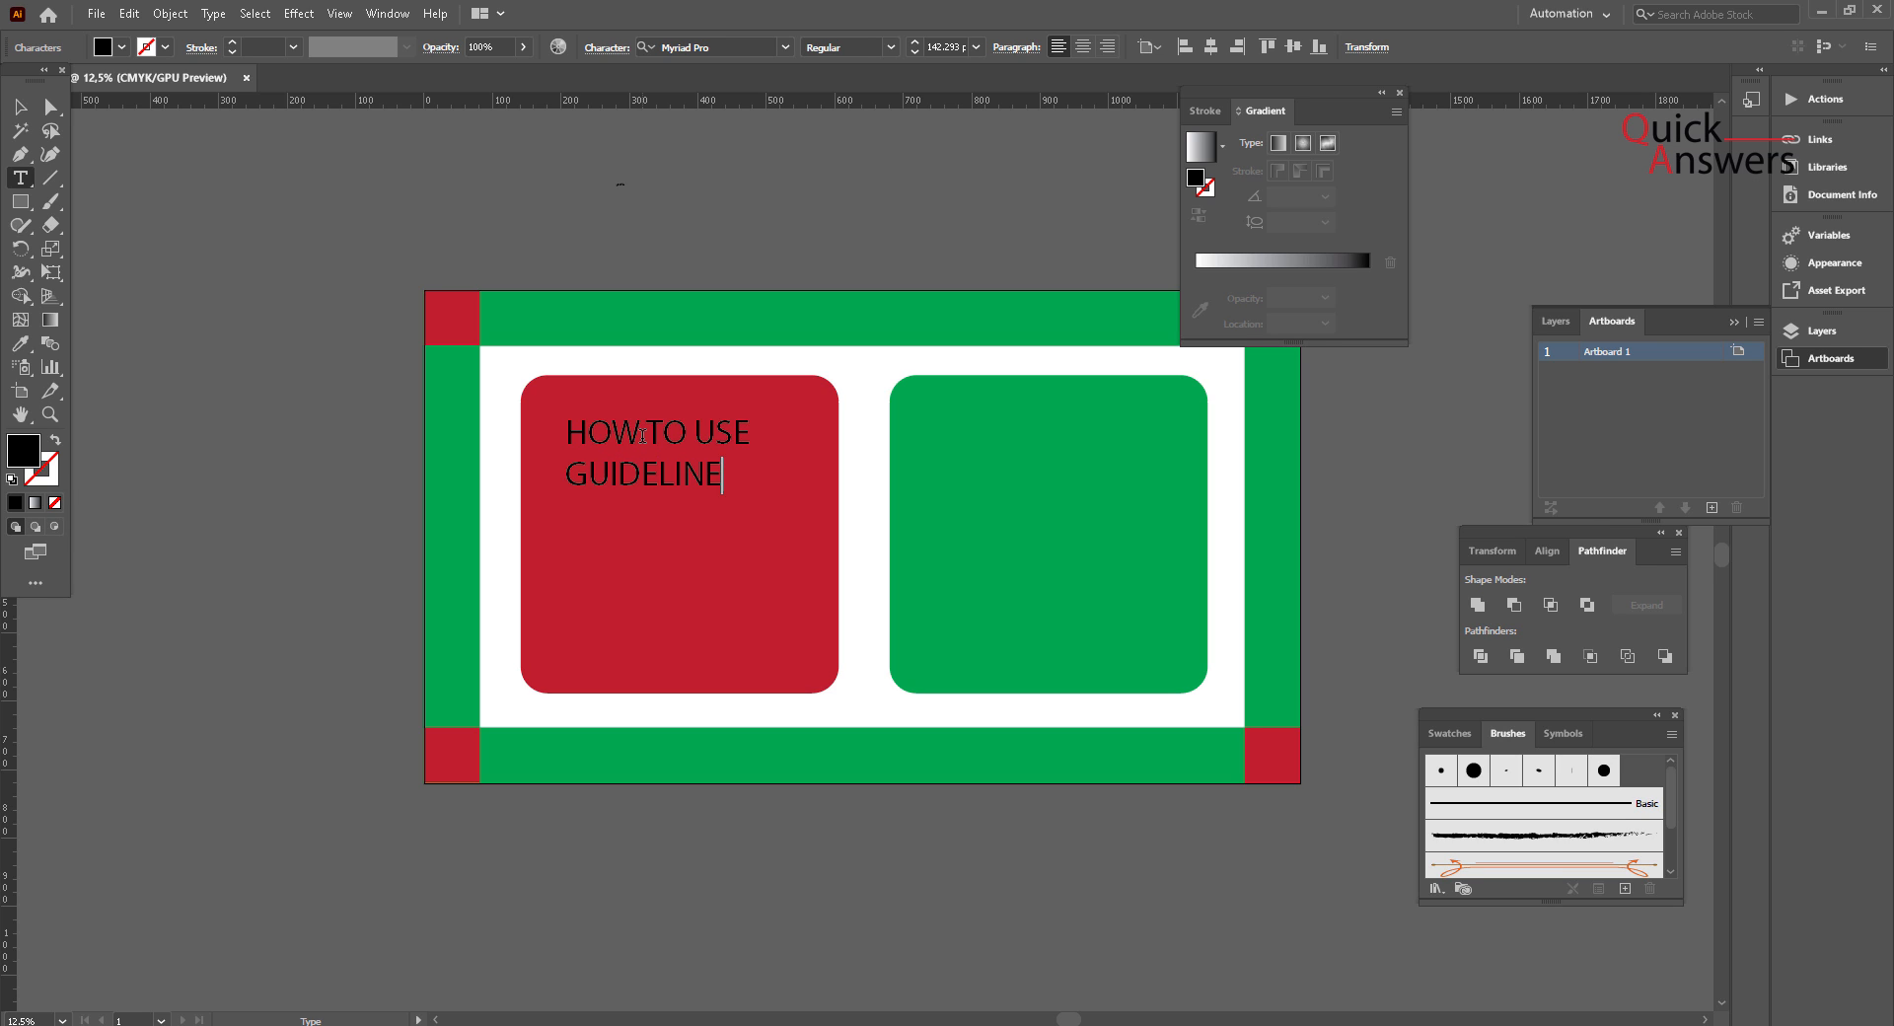
type("S ON ADOBE")
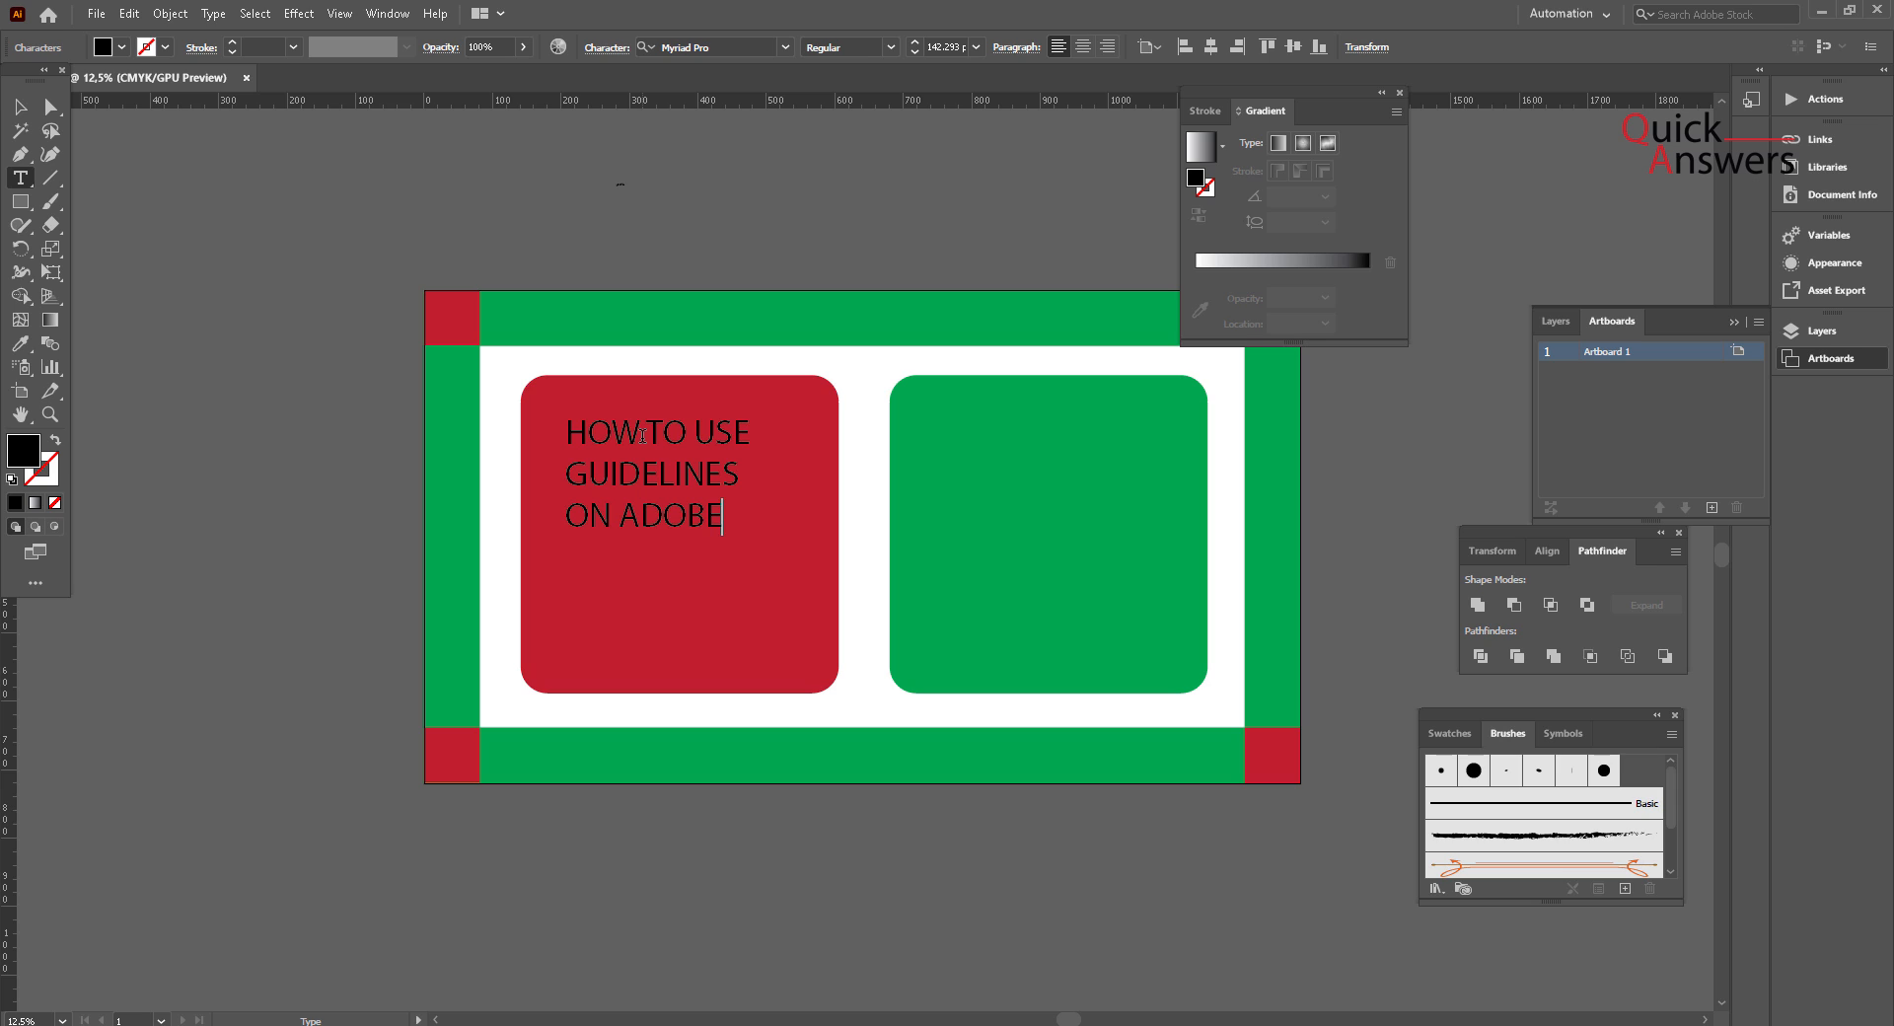
key("Return")
type("ILLUSTRATOR")
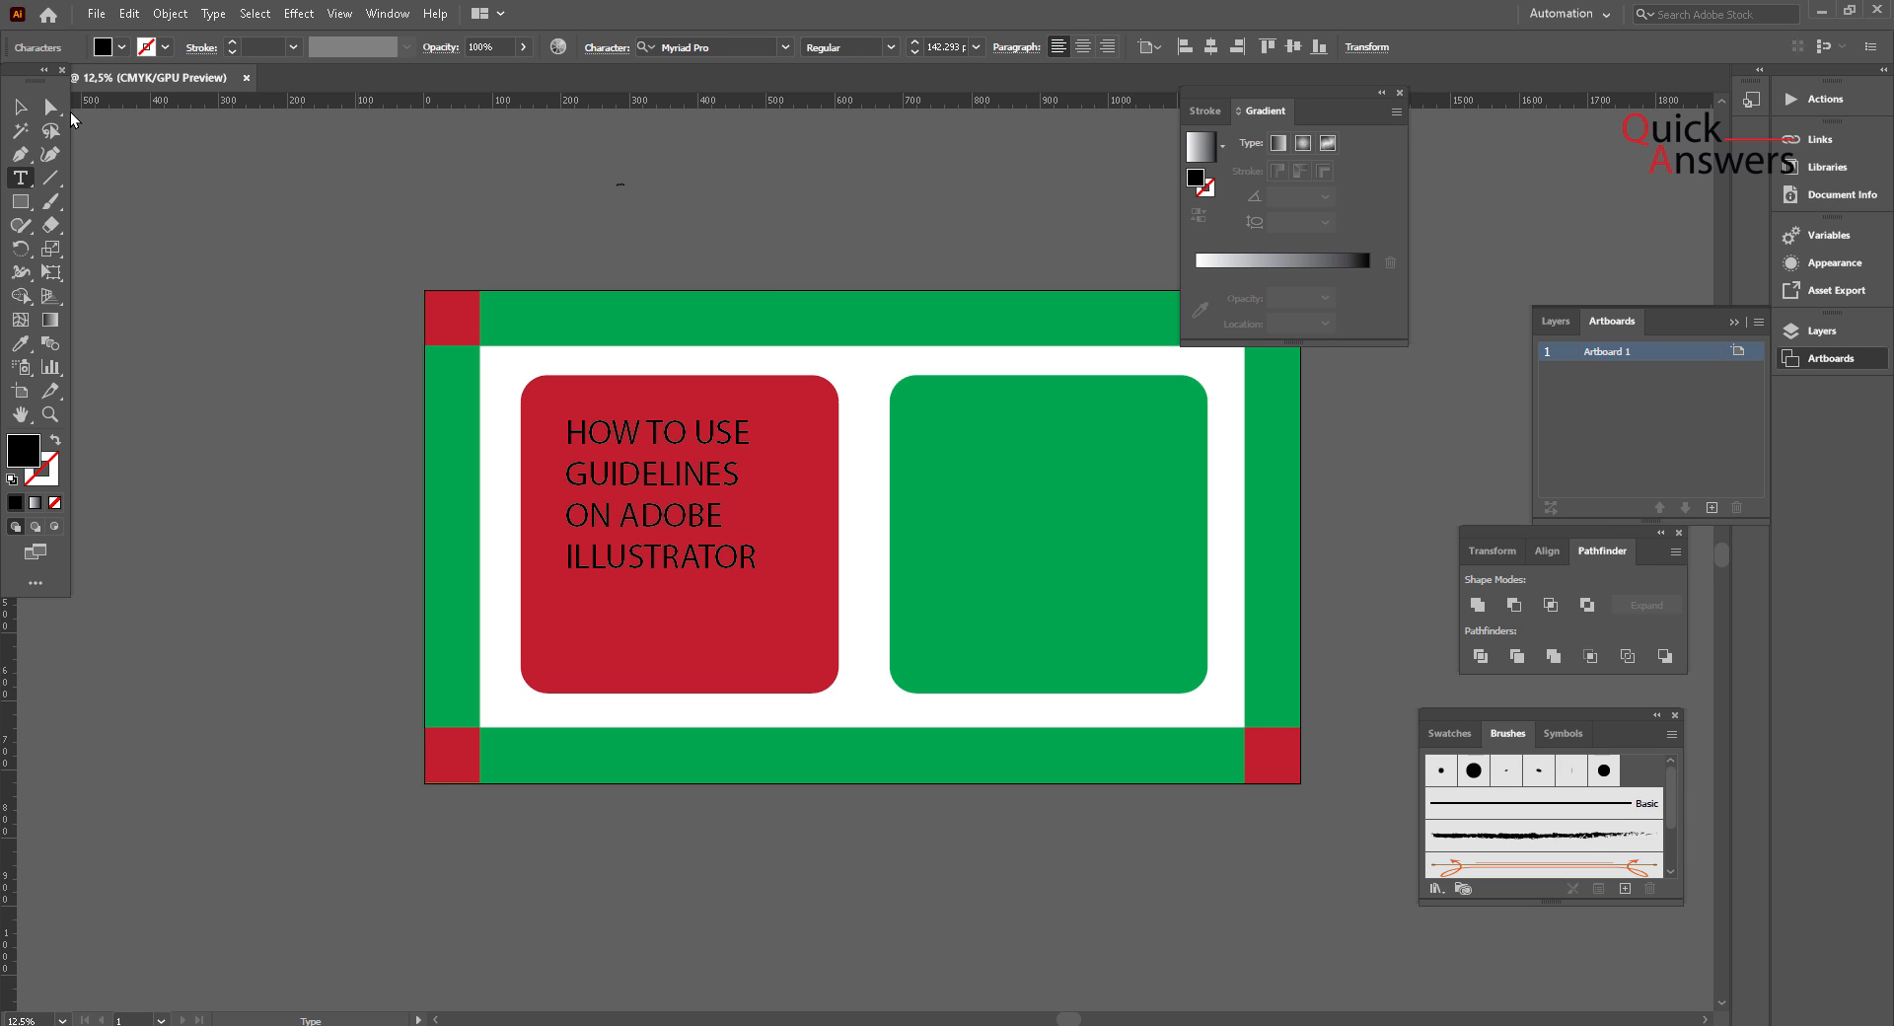
Step: Center-align the four-line text, center it on the red rounded square, and enlarge it to about 173 pt
left_click(19, 107)
left_click(1084, 47)
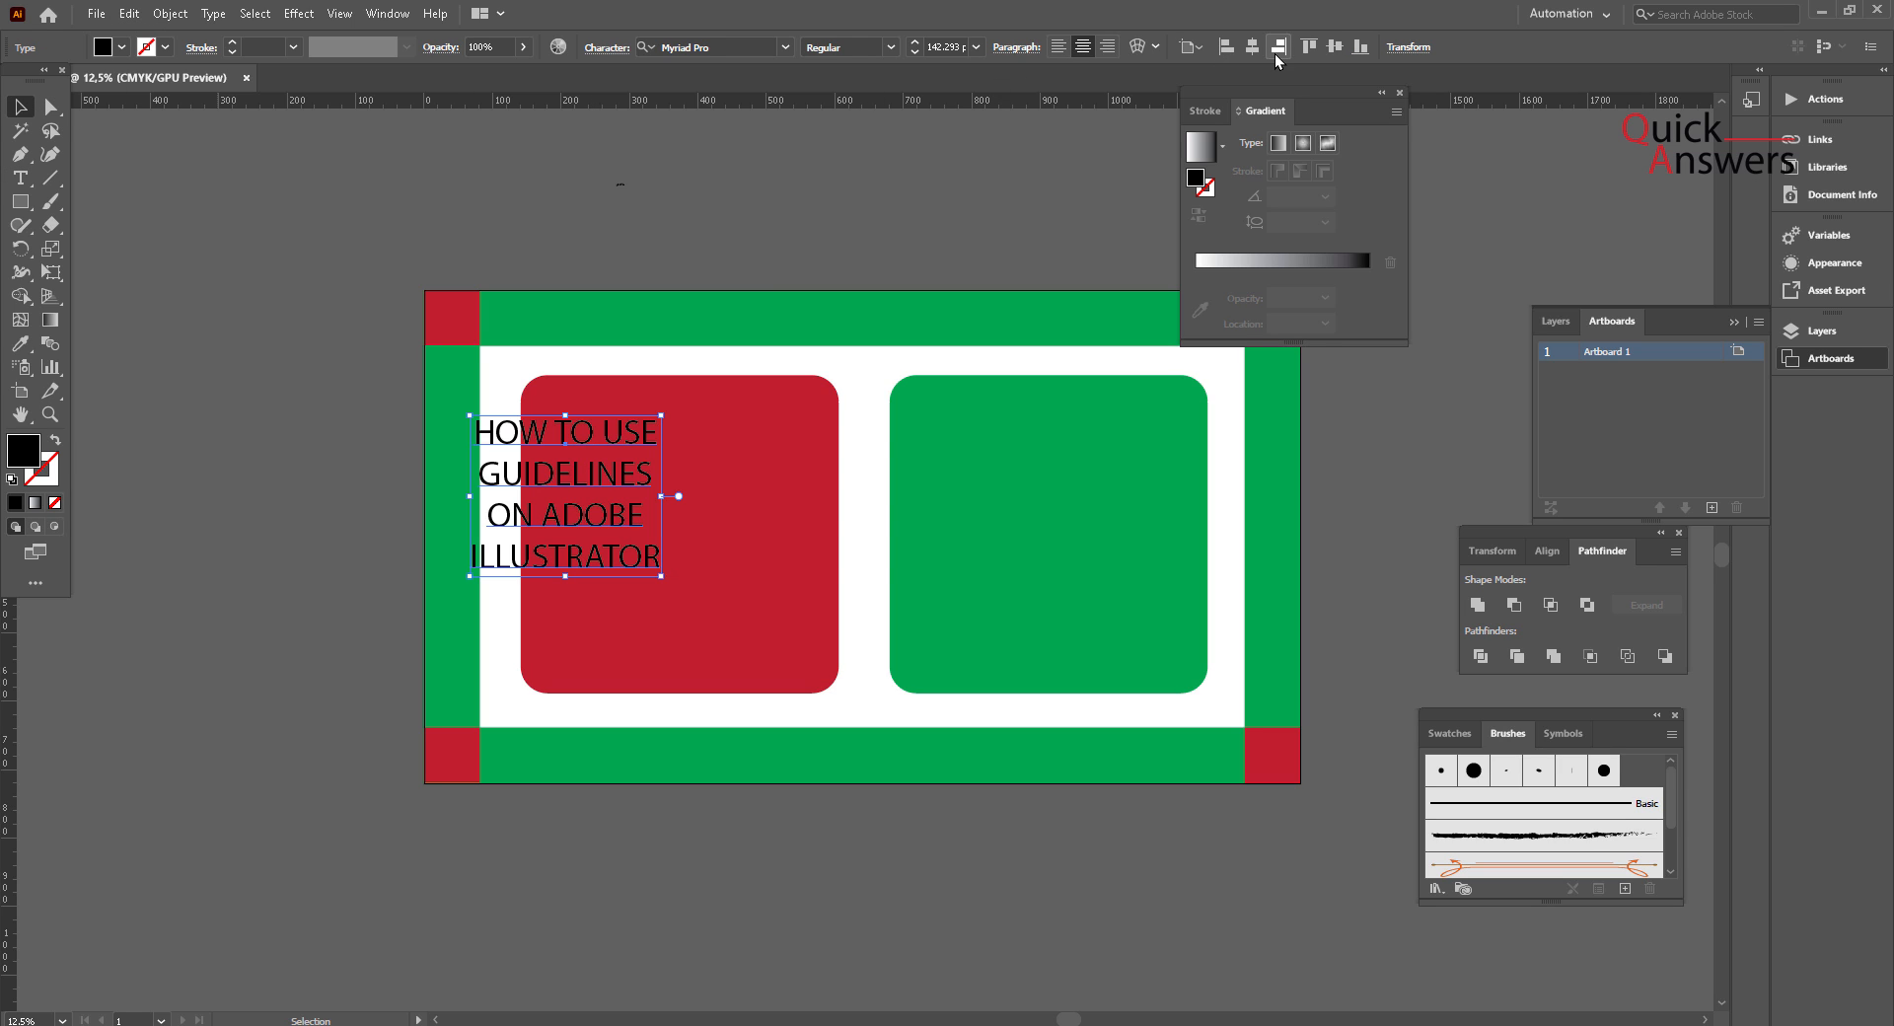
left_click(1251, 46)
left_click_drag(853, 479, 665, 510)
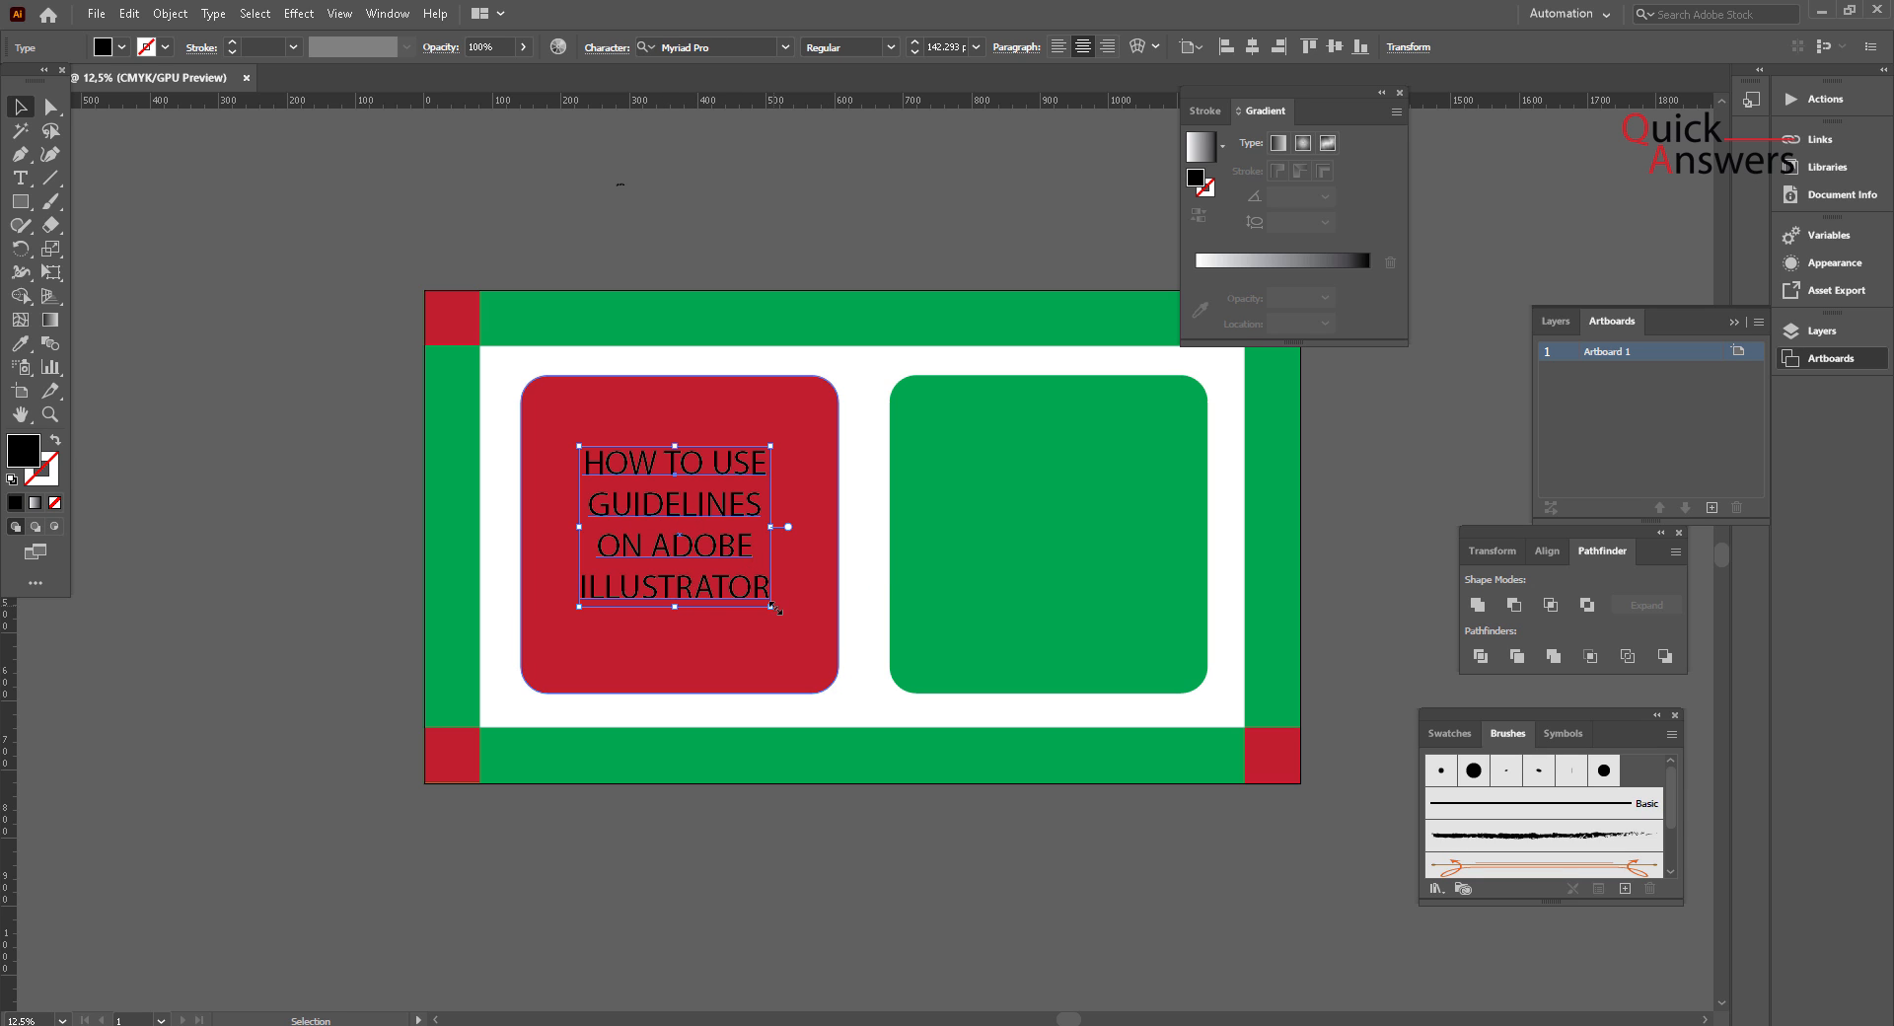
mouse_move(772, 607)
left_mouse_down()
mouse_move(846, 647)
mouse_move(791, 624)
left_mouse_up()
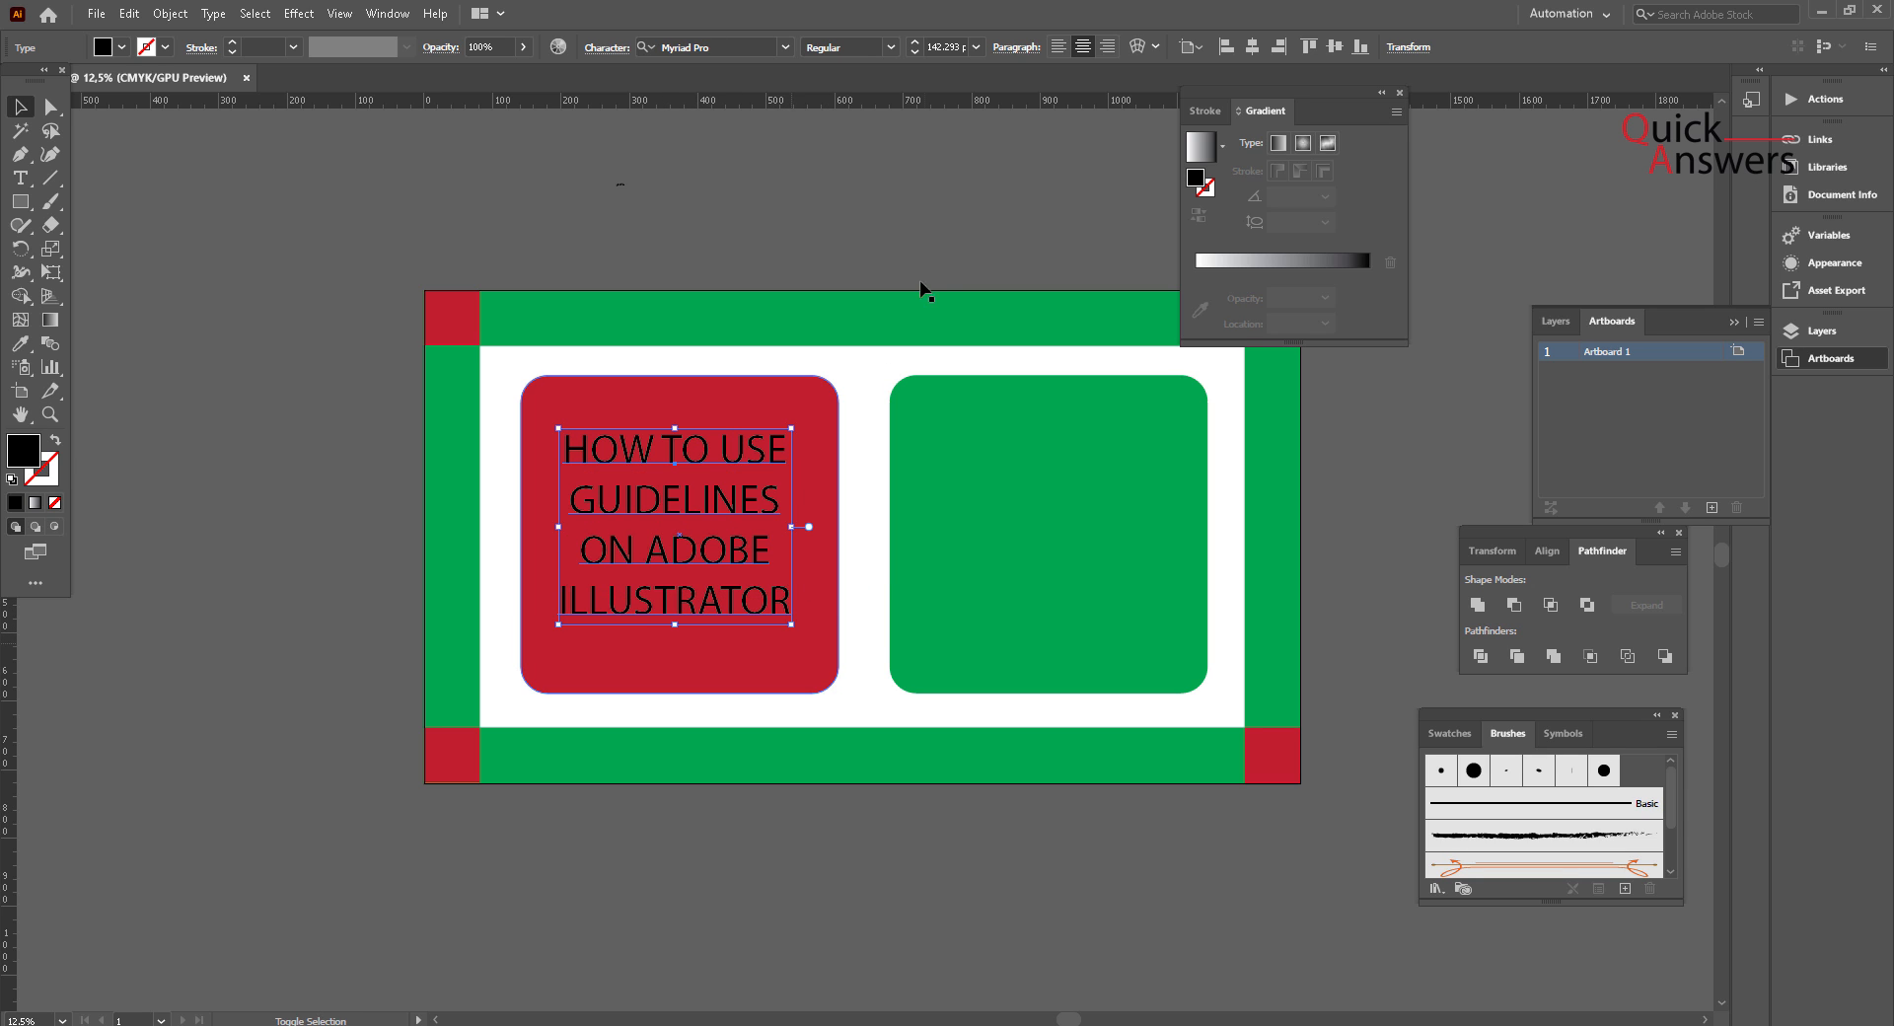
left_click(839, 46)
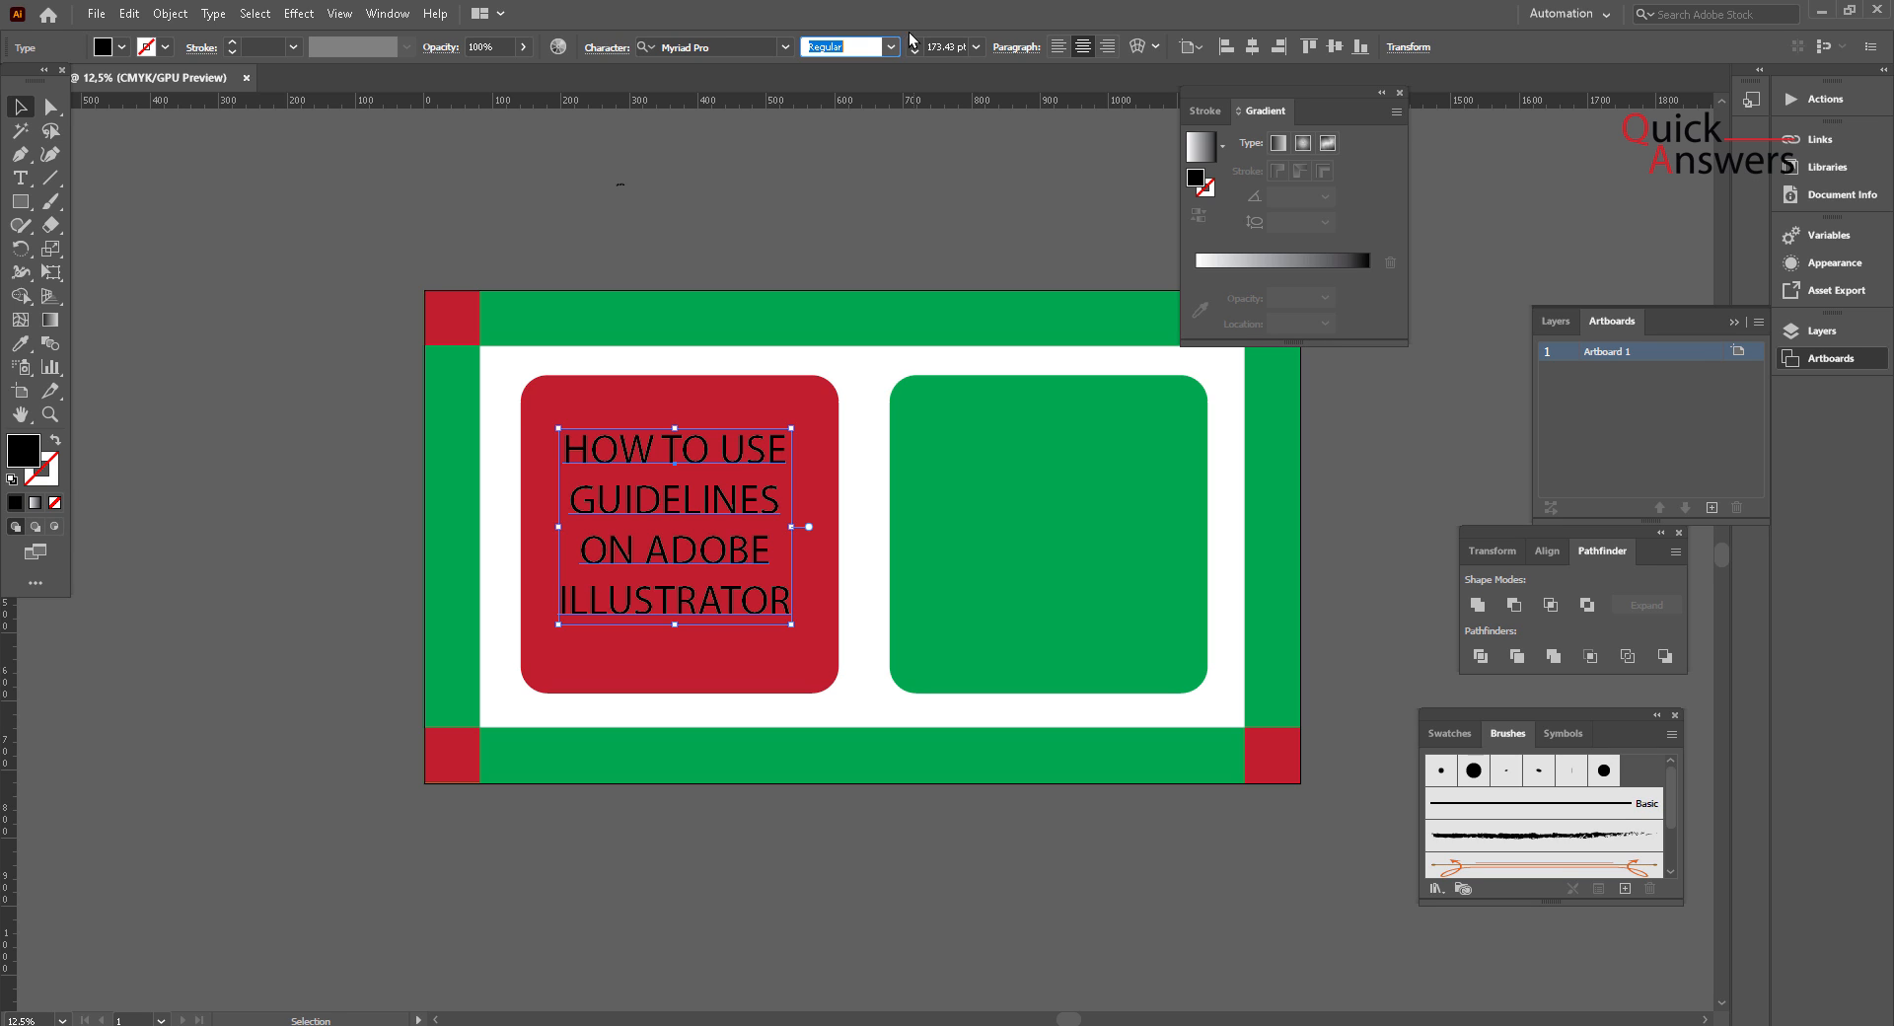
left_click(732, 46)
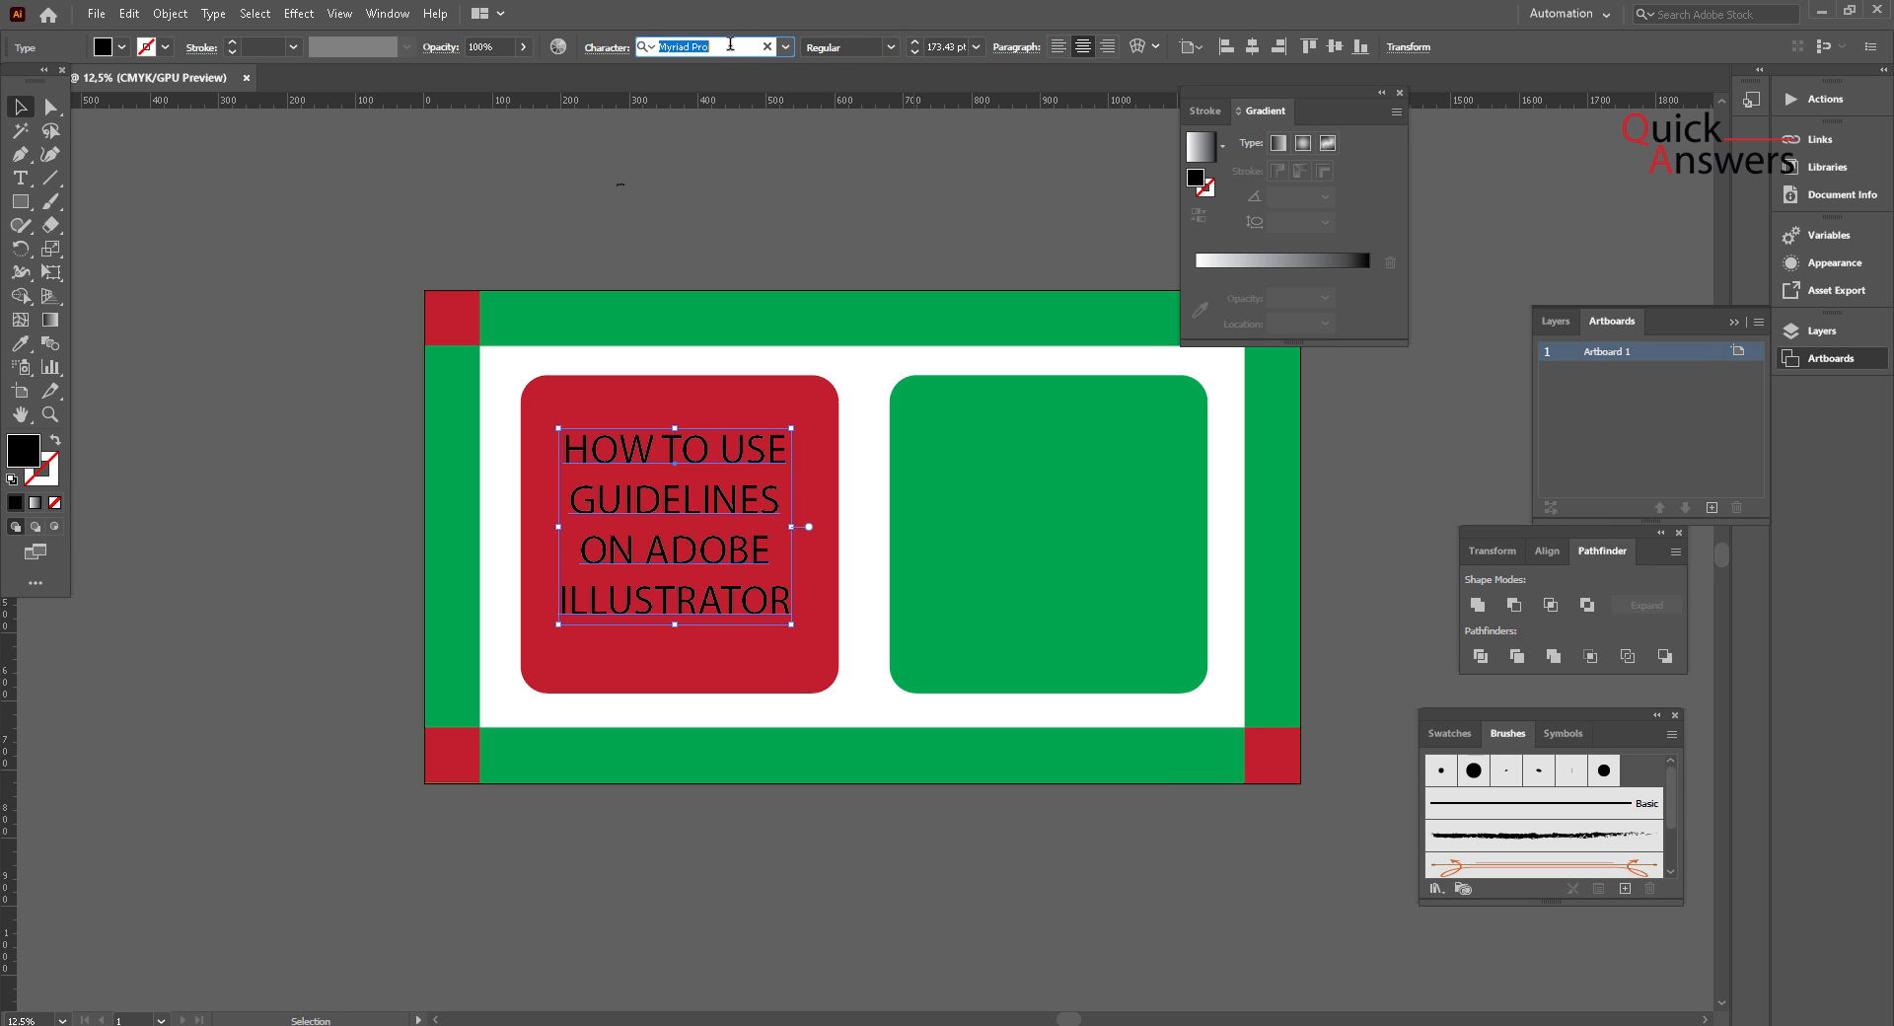
left_click(161, 152)
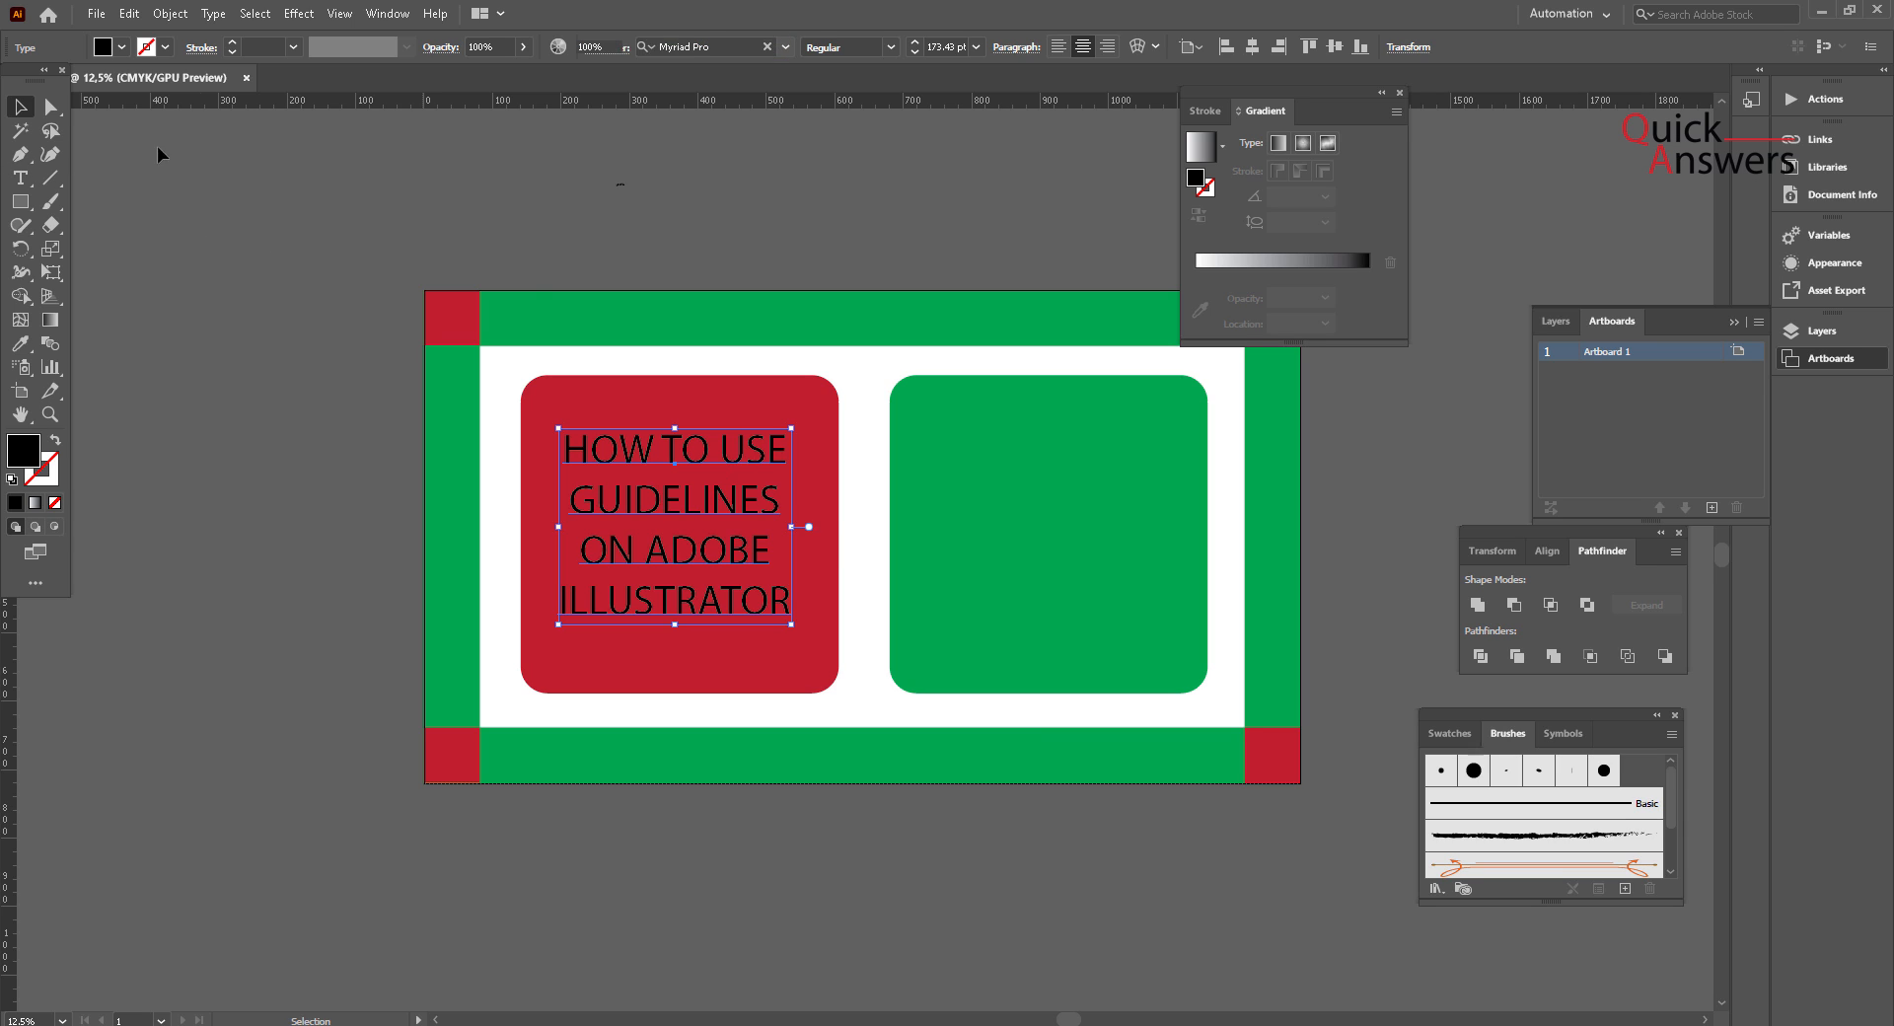
left_click(123, 46)
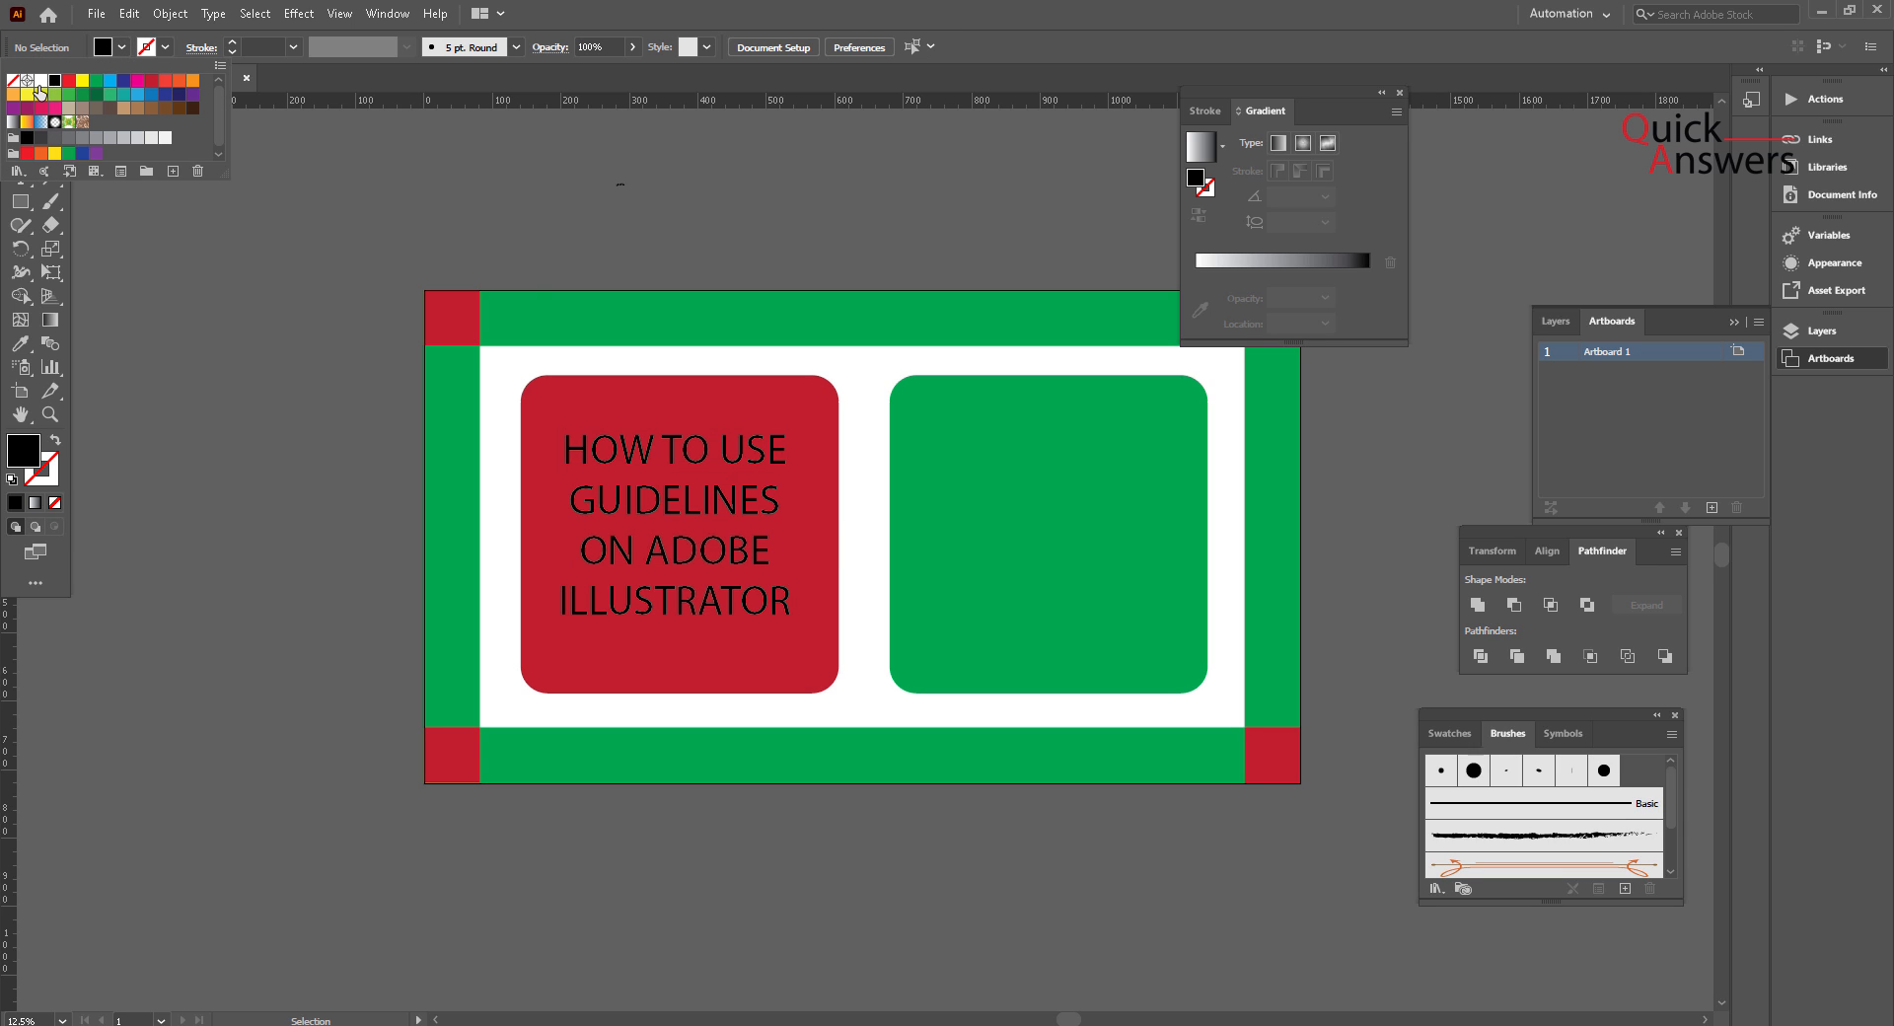
left_click(40, 80)
Step: Recolor the text on the red rounded square white and deselect it
left_click(623, 463)
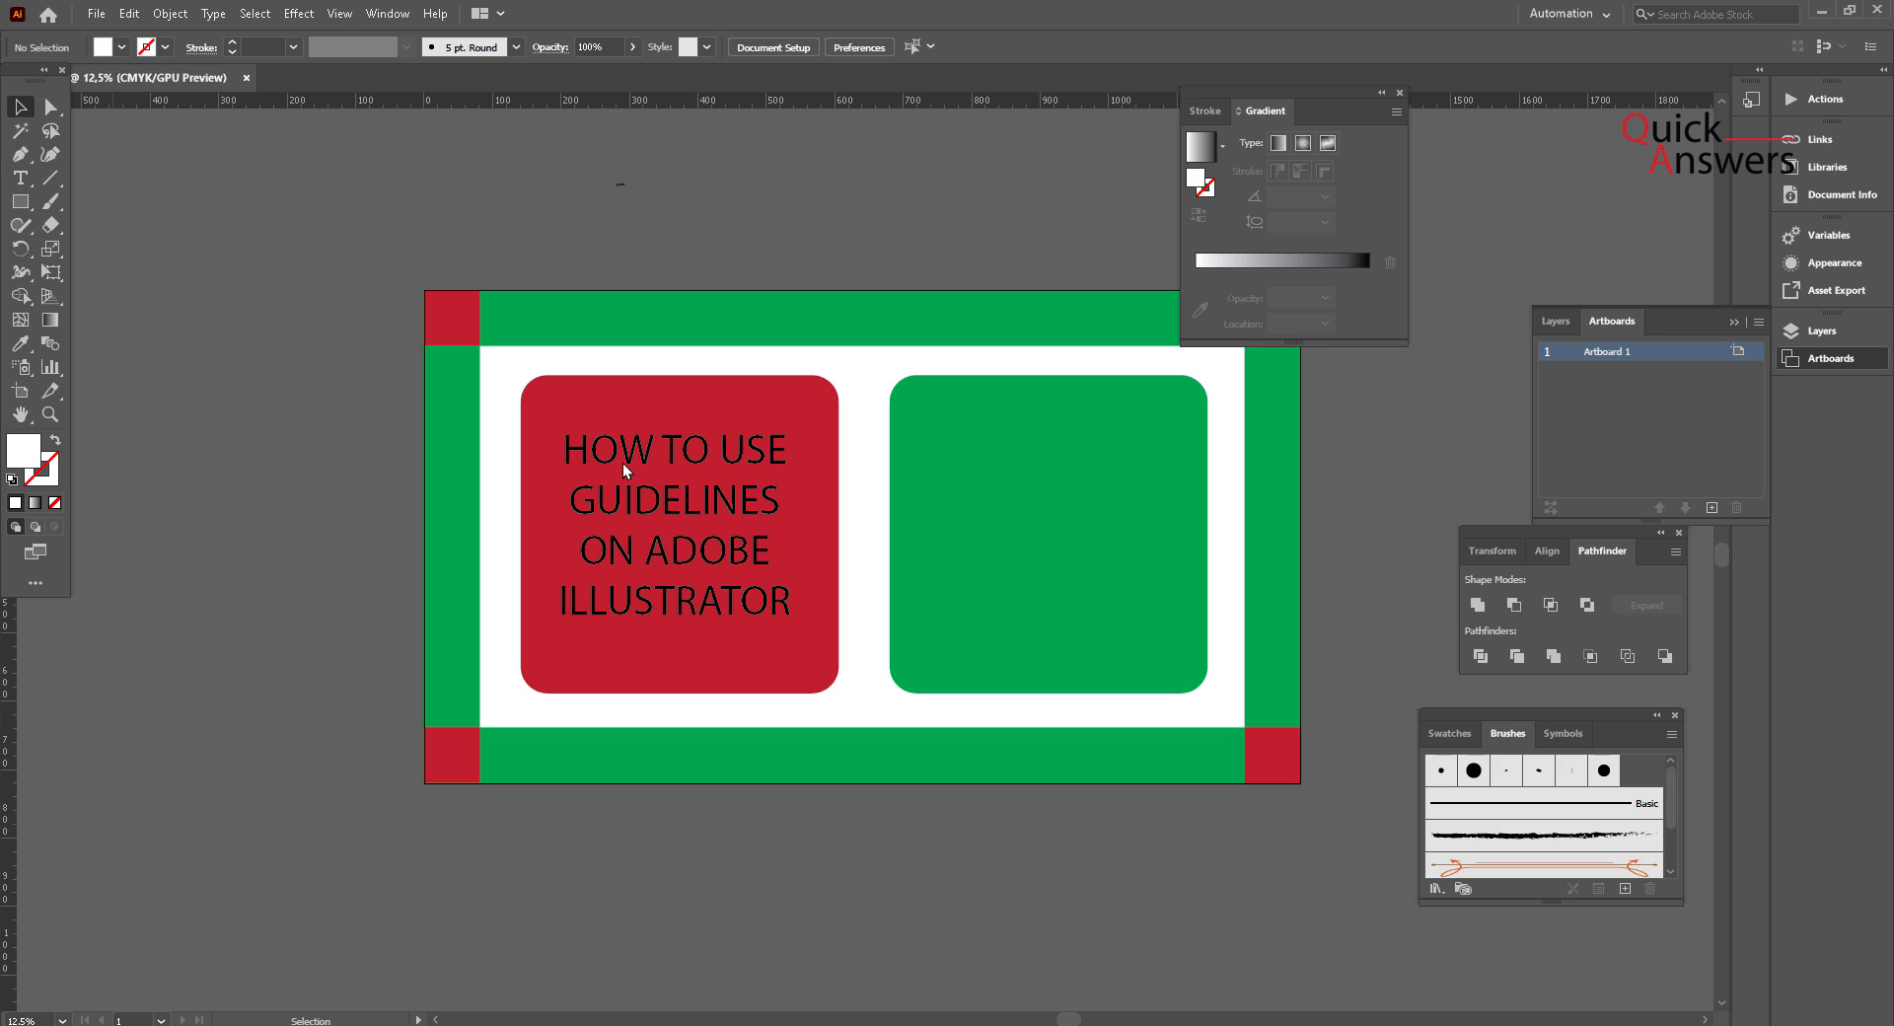
left_click(623, 464)
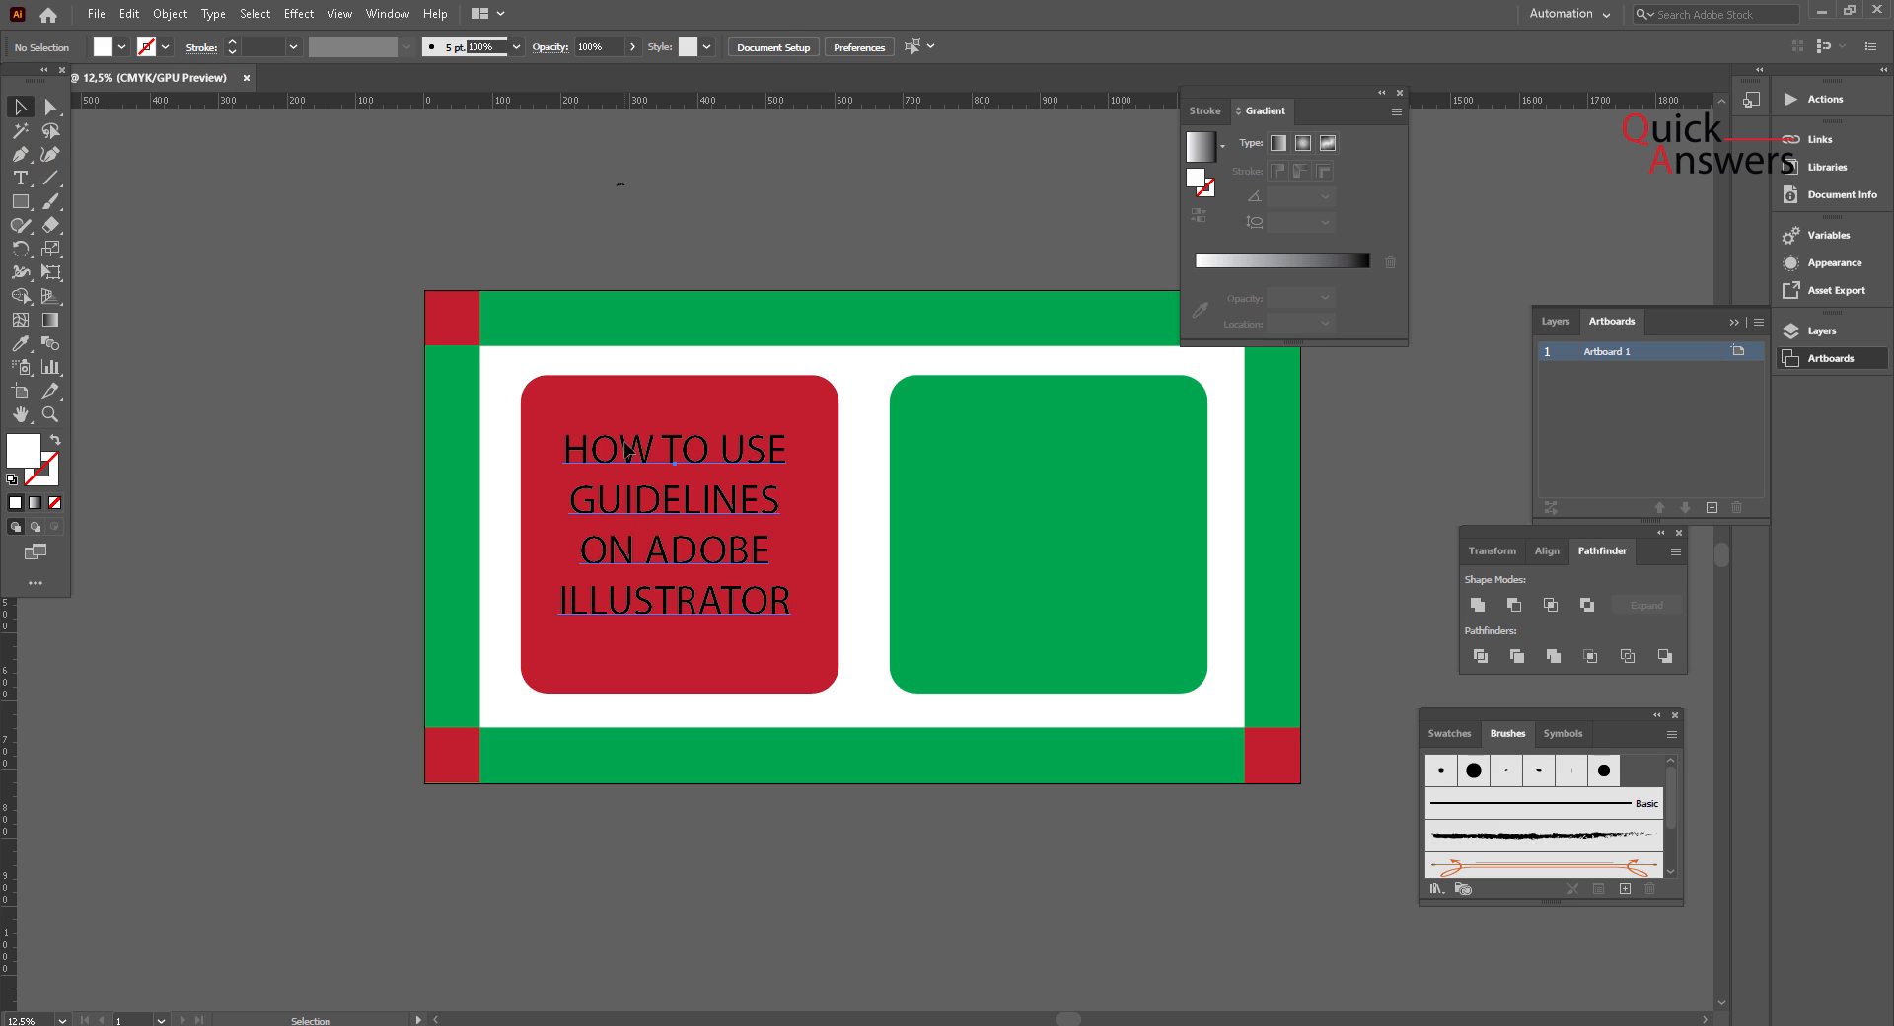
left_click(121, 46)
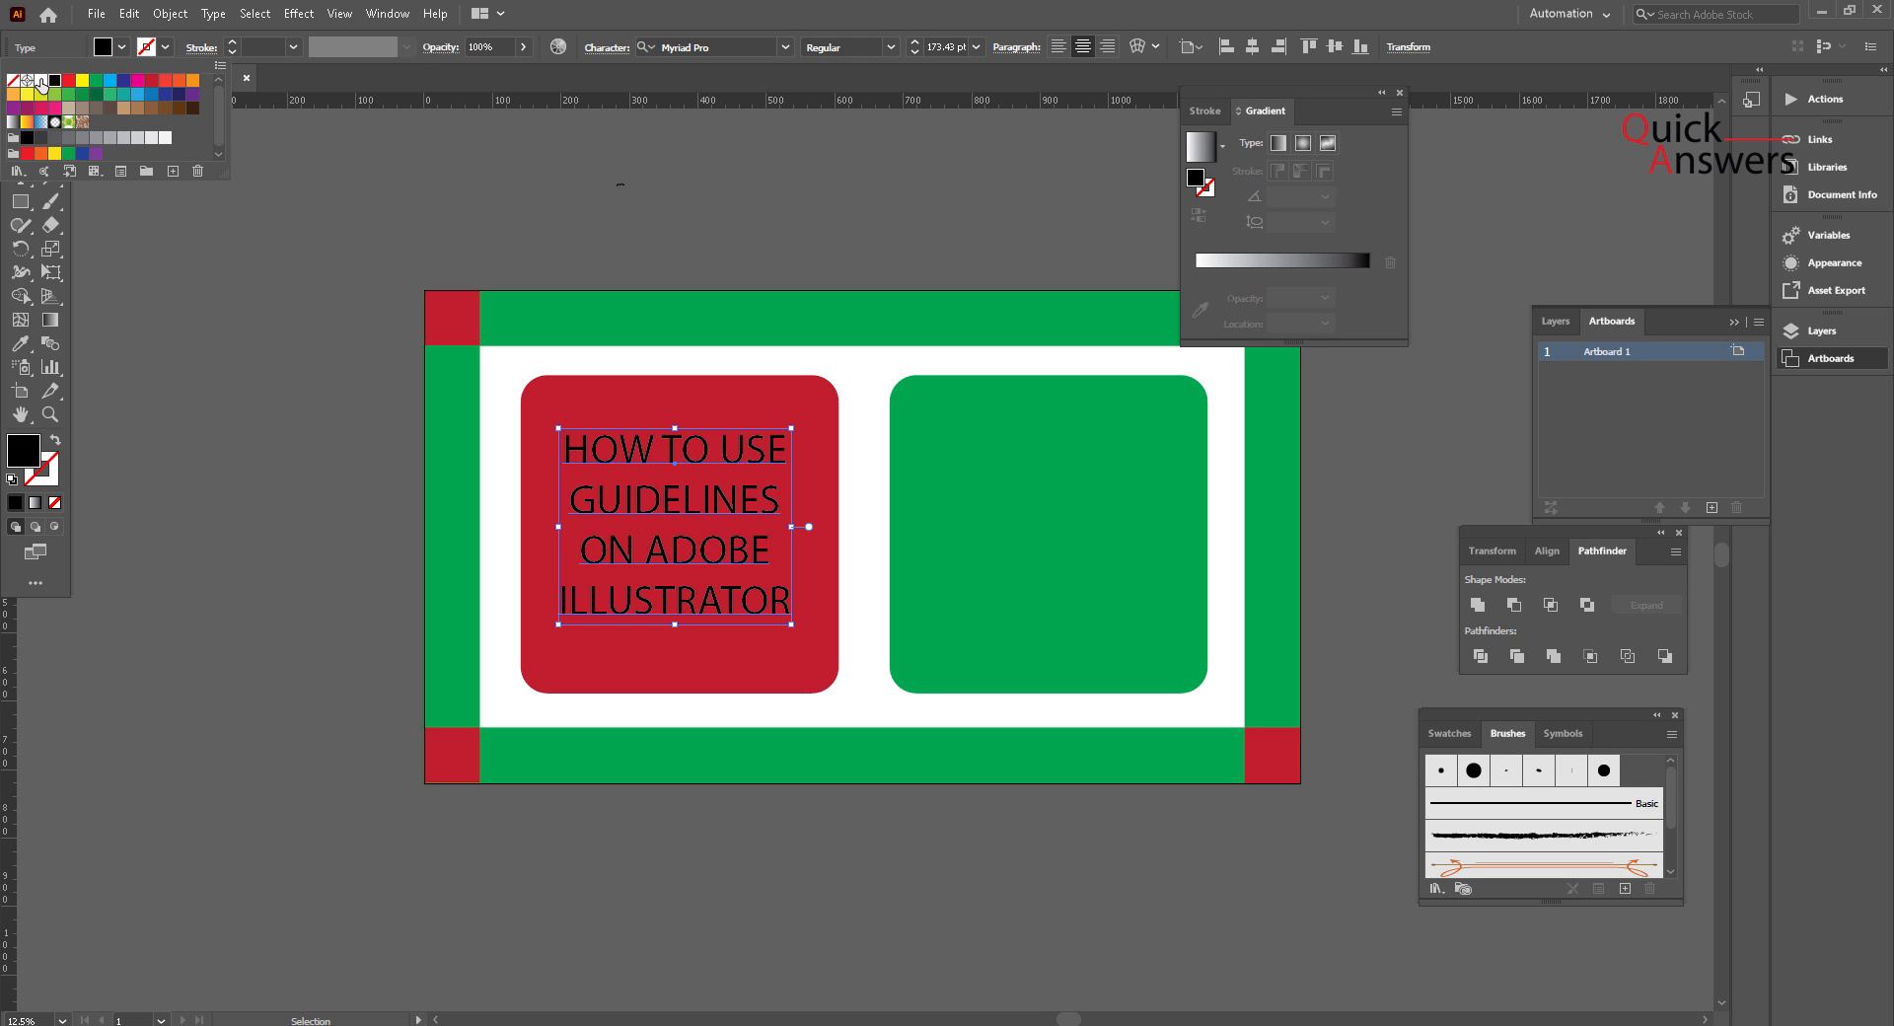
left_click(41, 80)
left_click(270, 383)
left_click(270, 382)
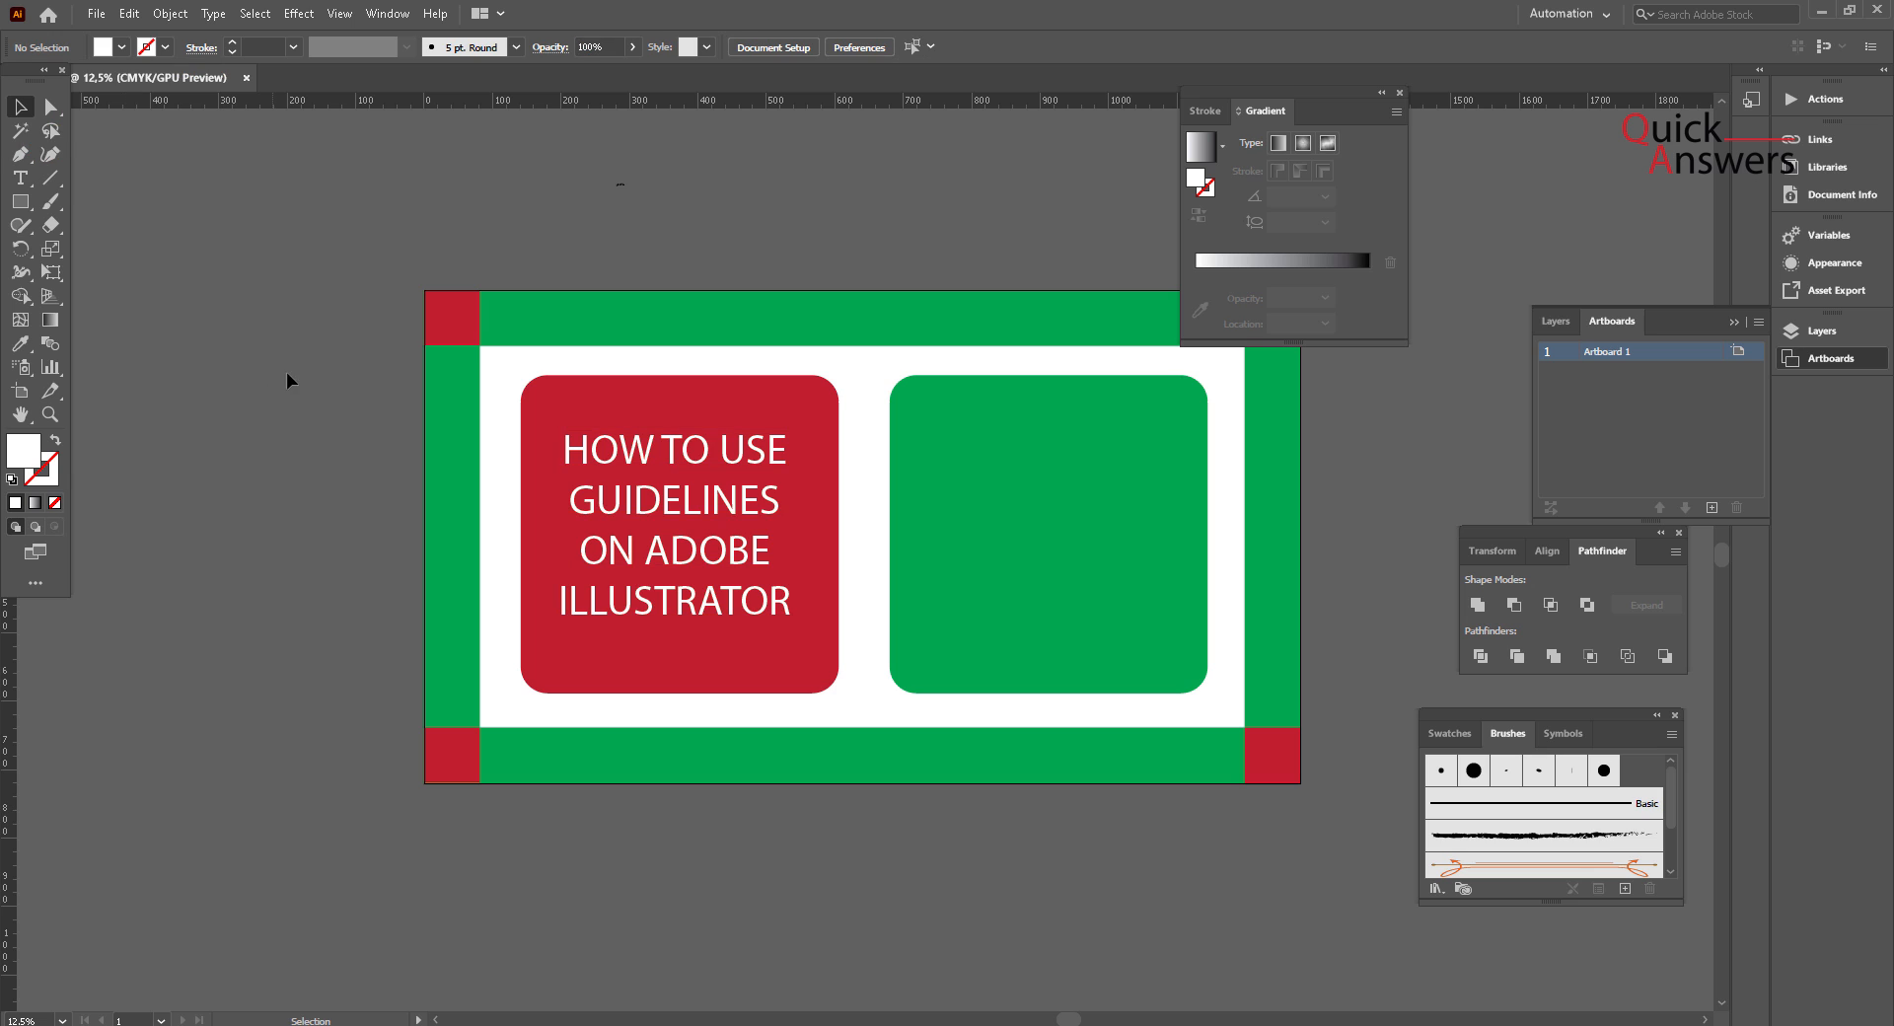
Step: Duplicate the white text onto the green rounded square and replace GUIDELINES with "ALIGHNMENT" on its own line
left_click(651, 528)
left_click_drag(1064, 513, 1016, 515)
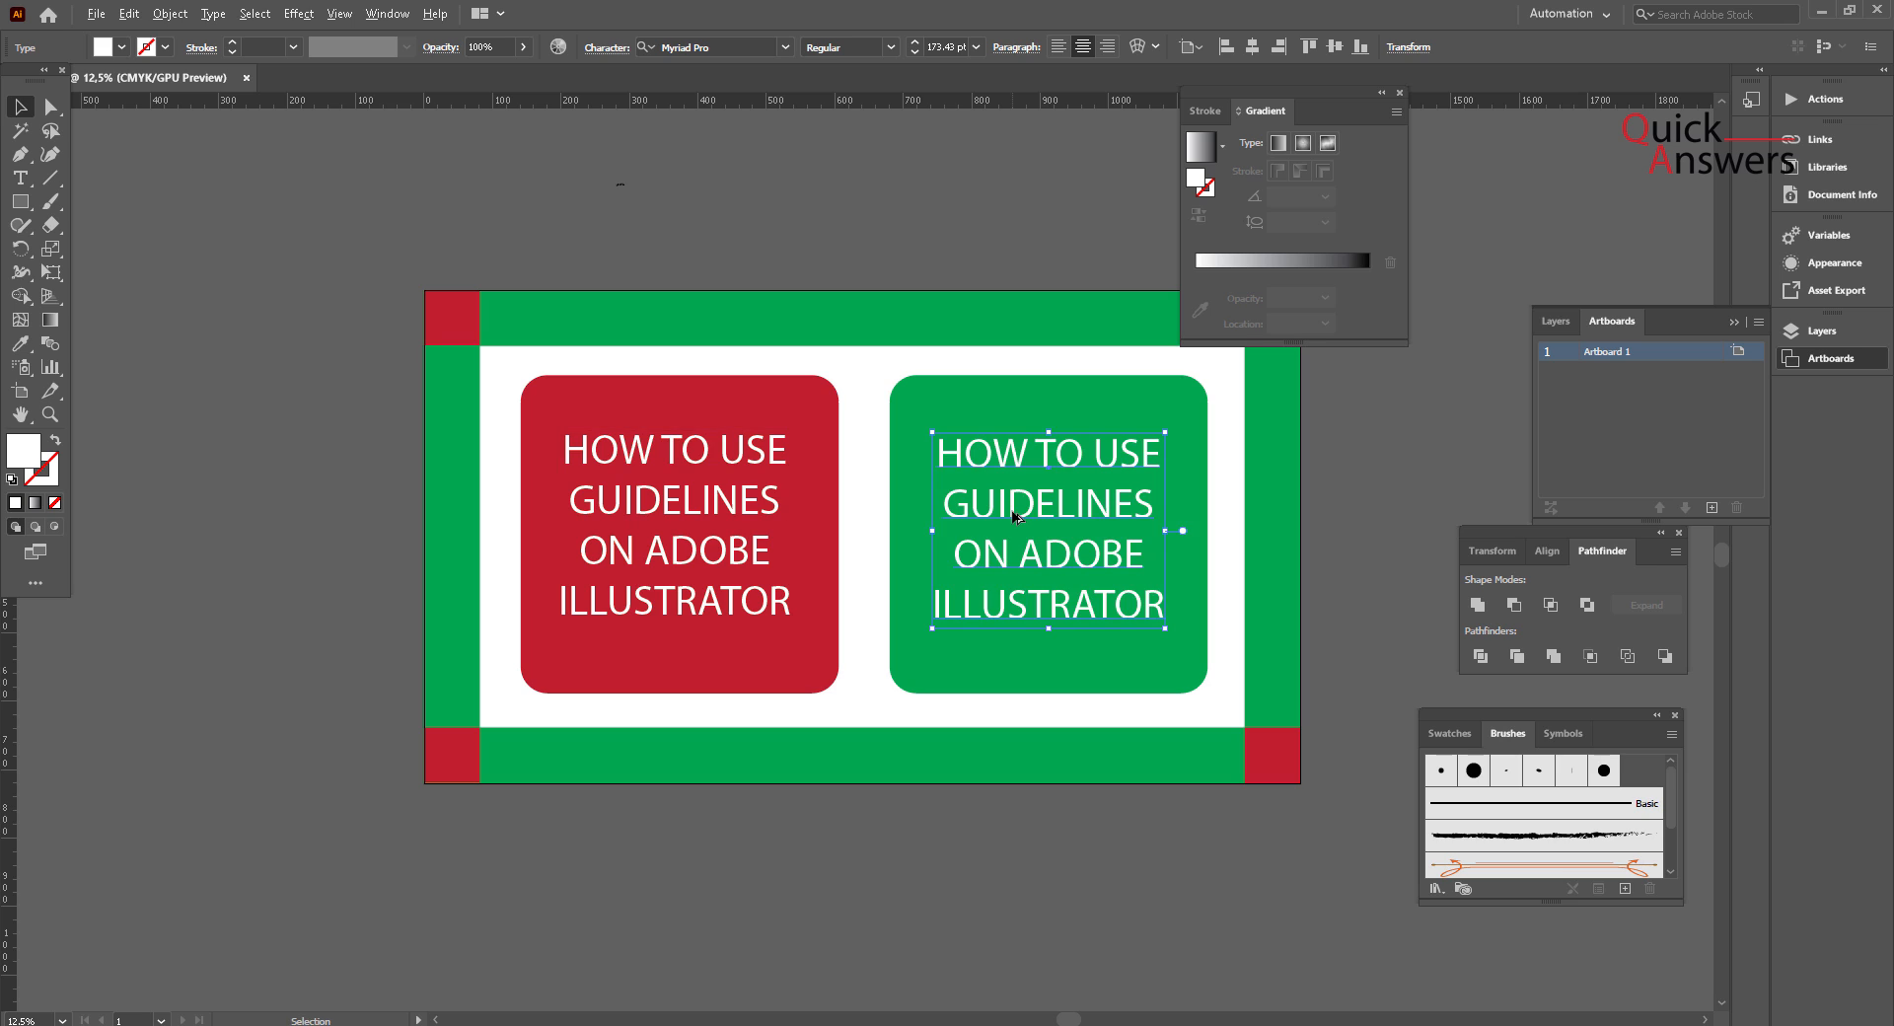
double_click(1012, 508)
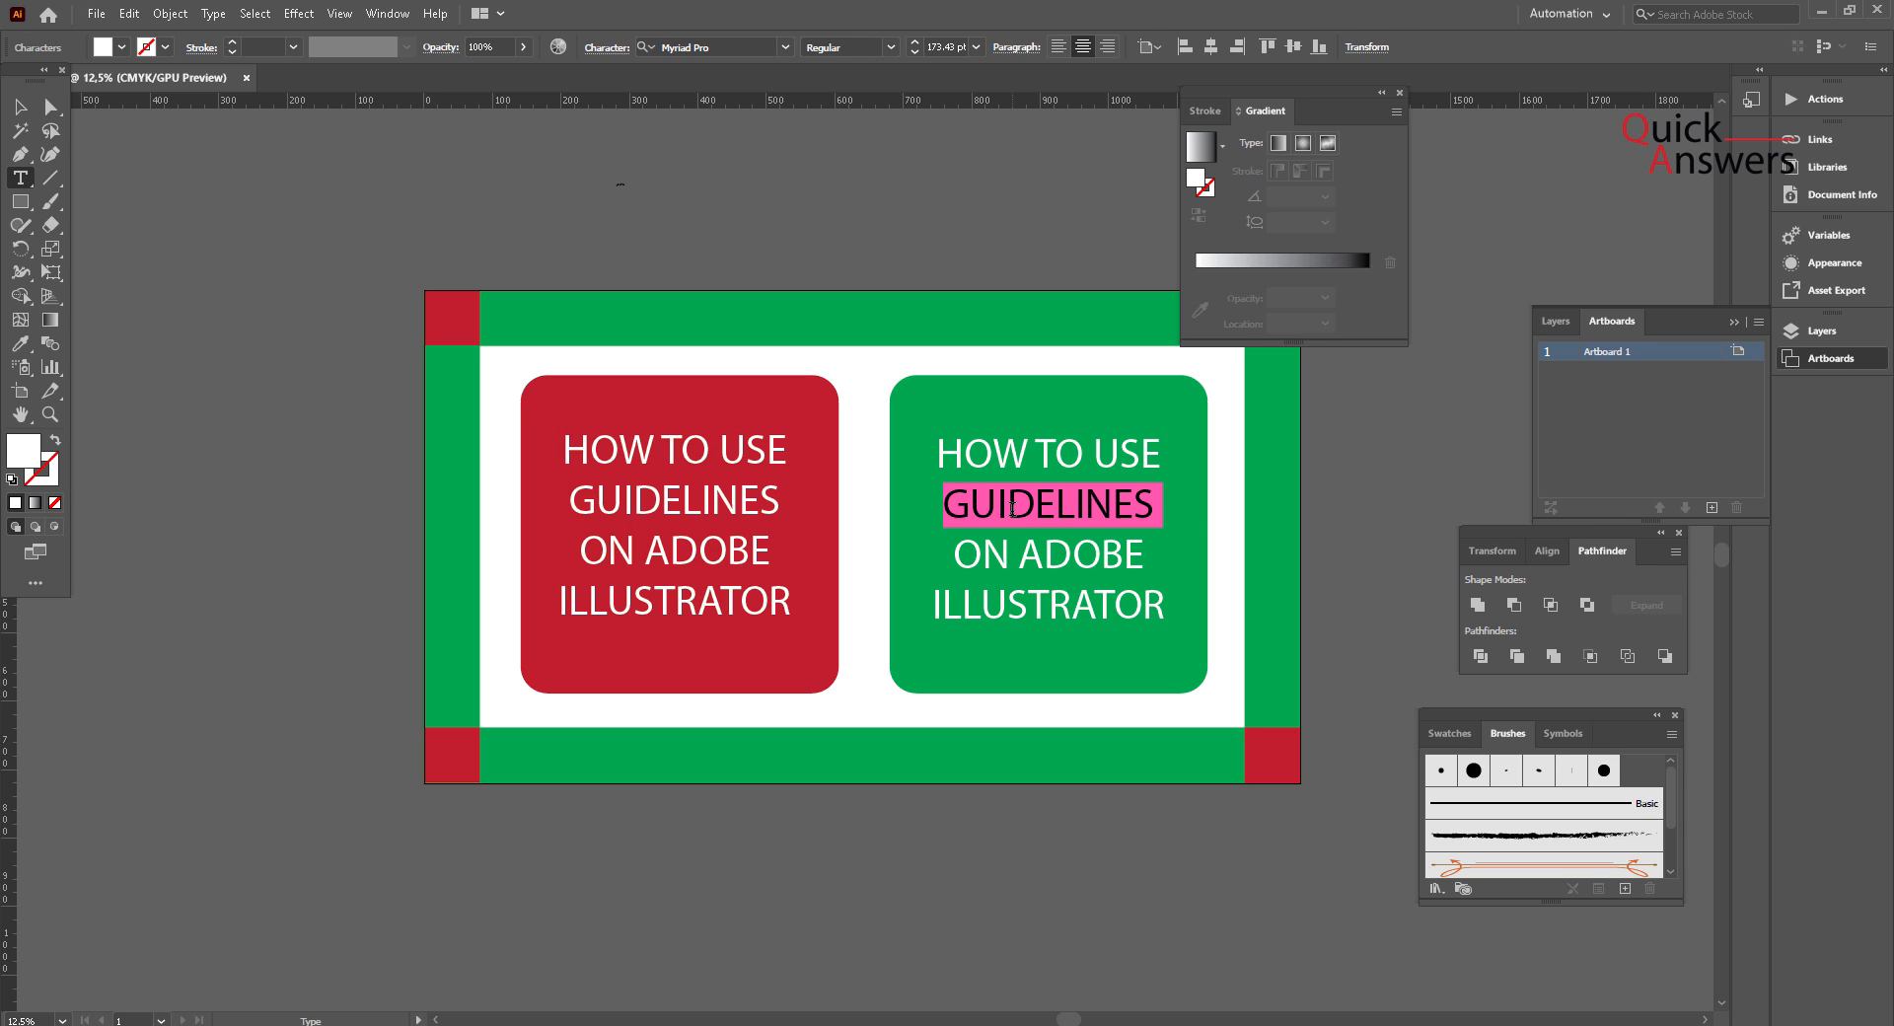
type("ALIGH")
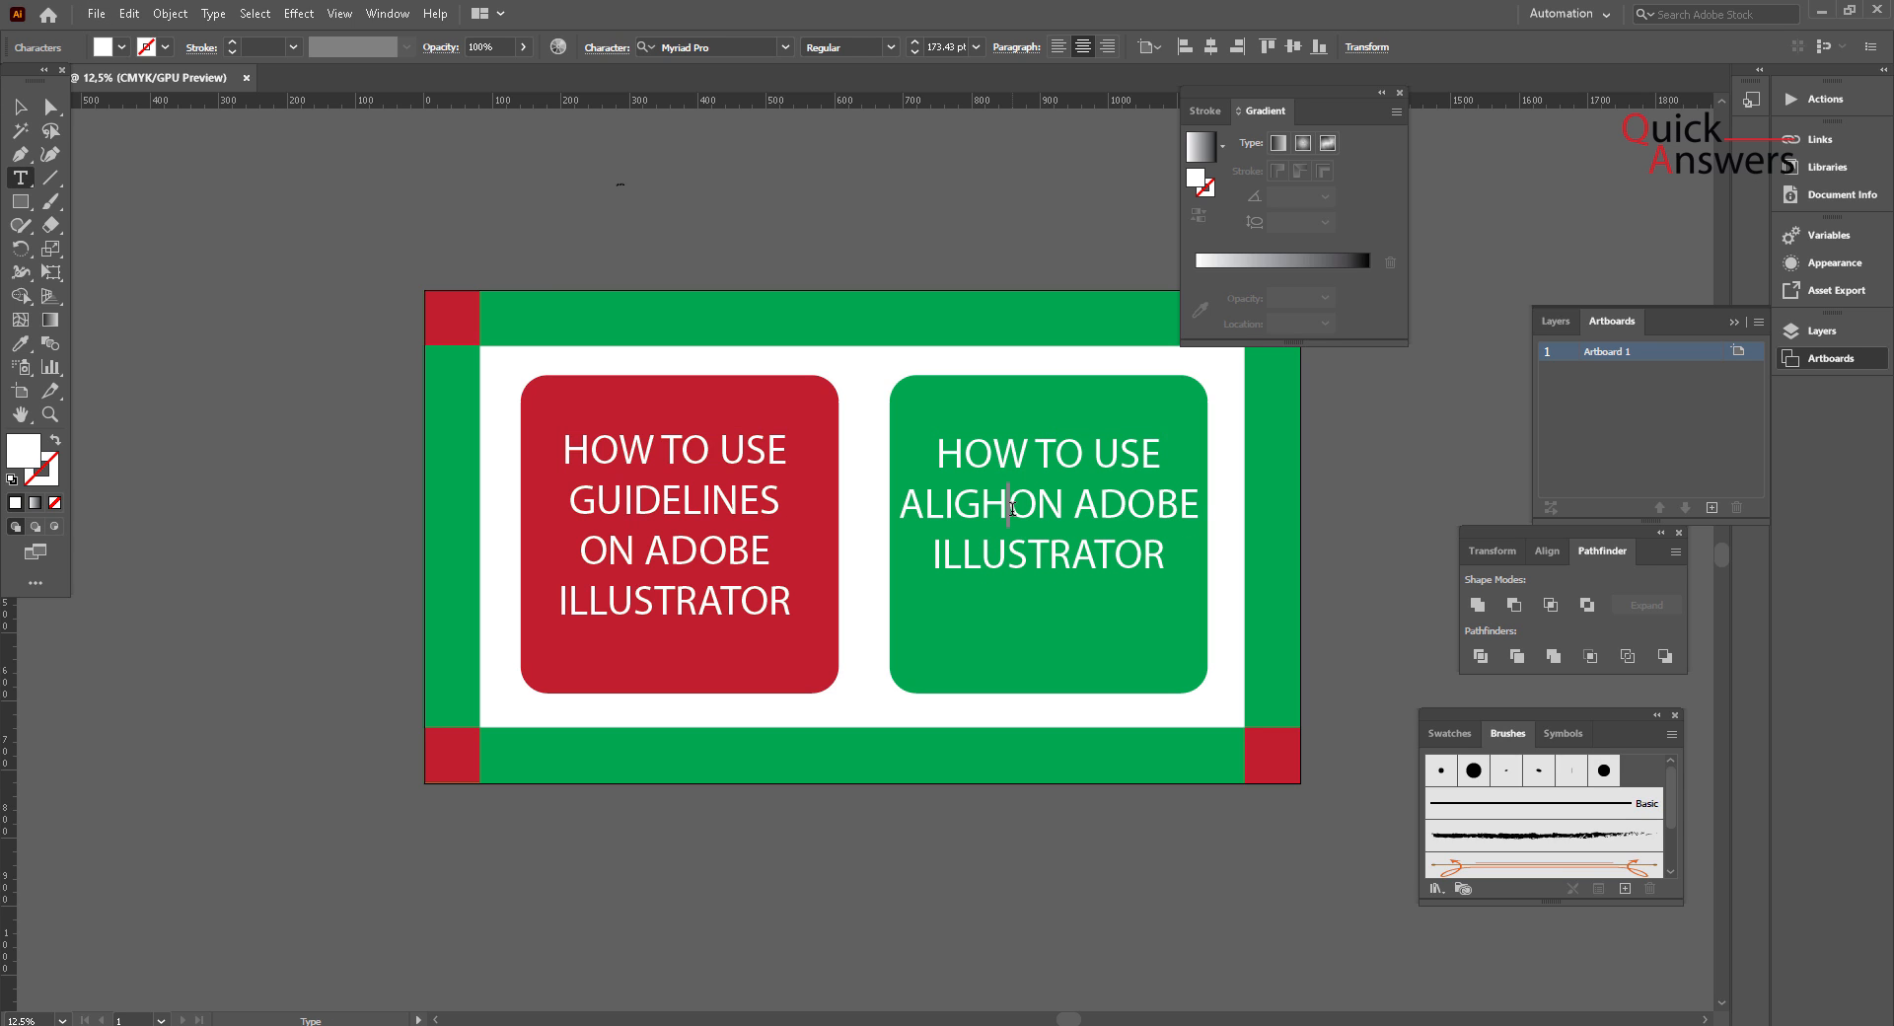
type("N")
type("MENT")
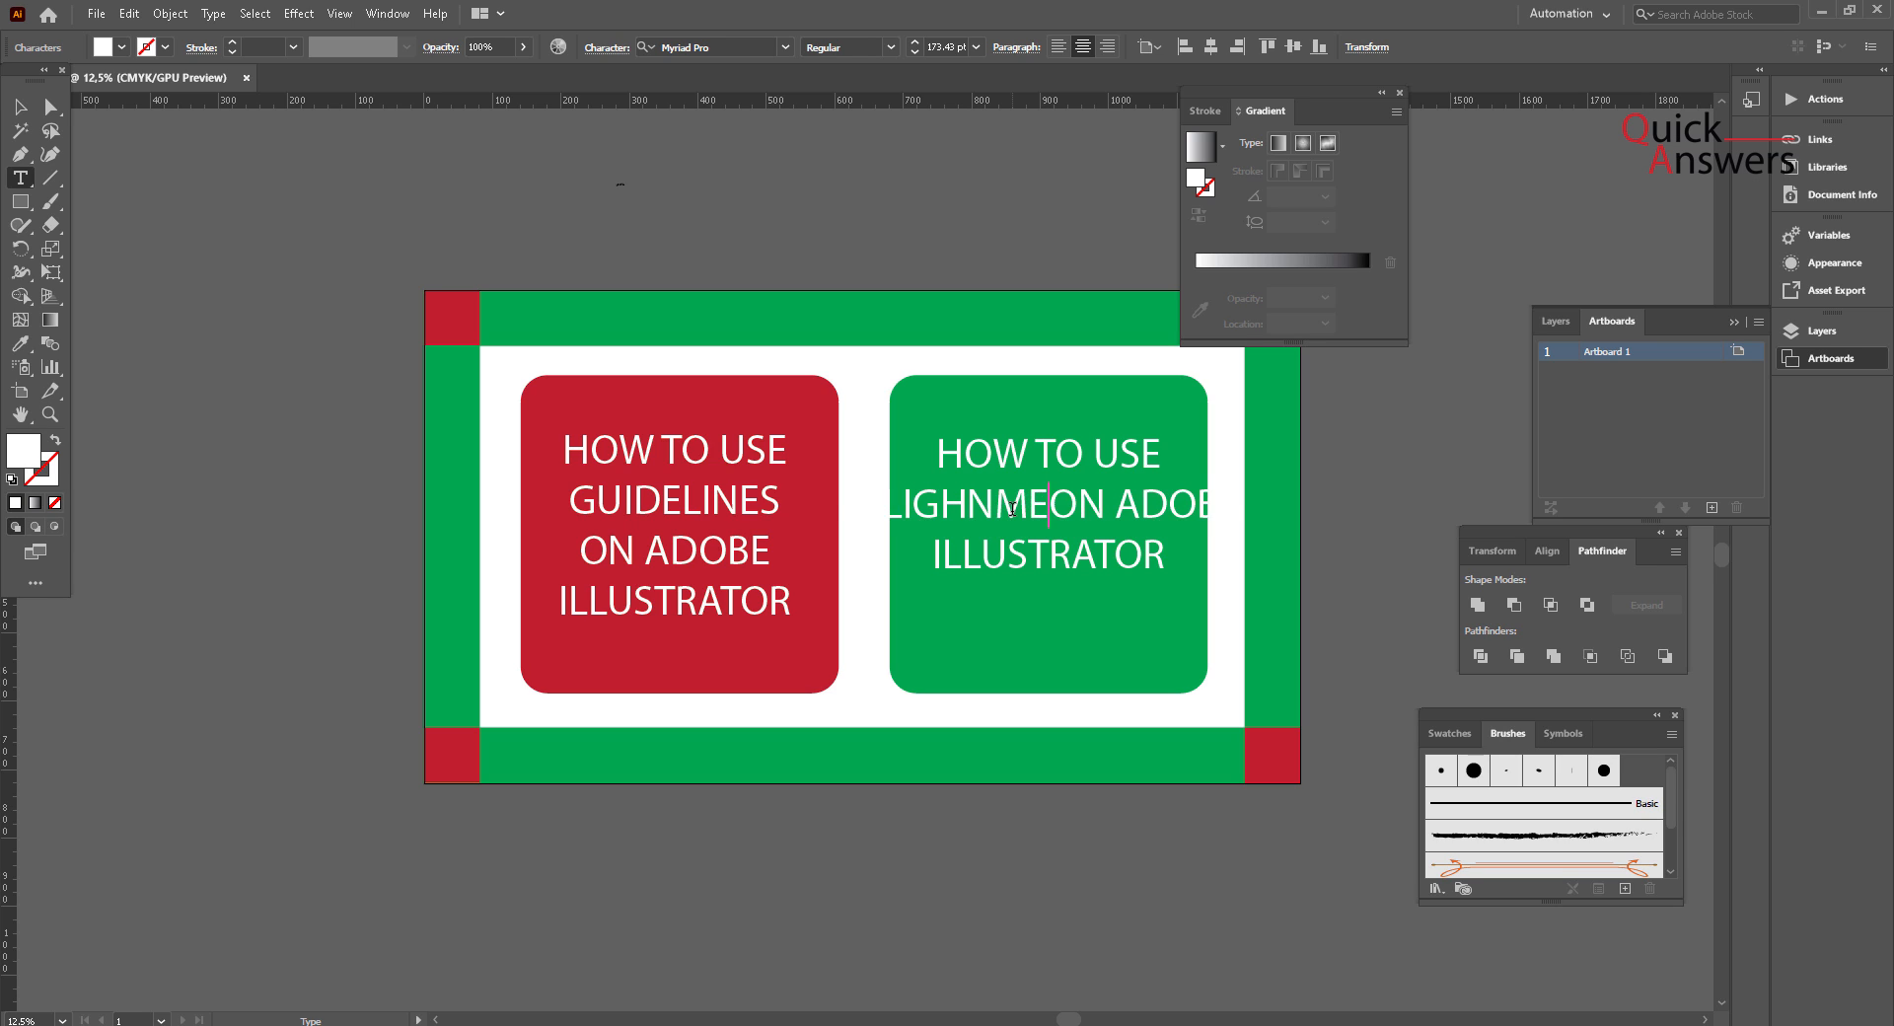
key("Return")
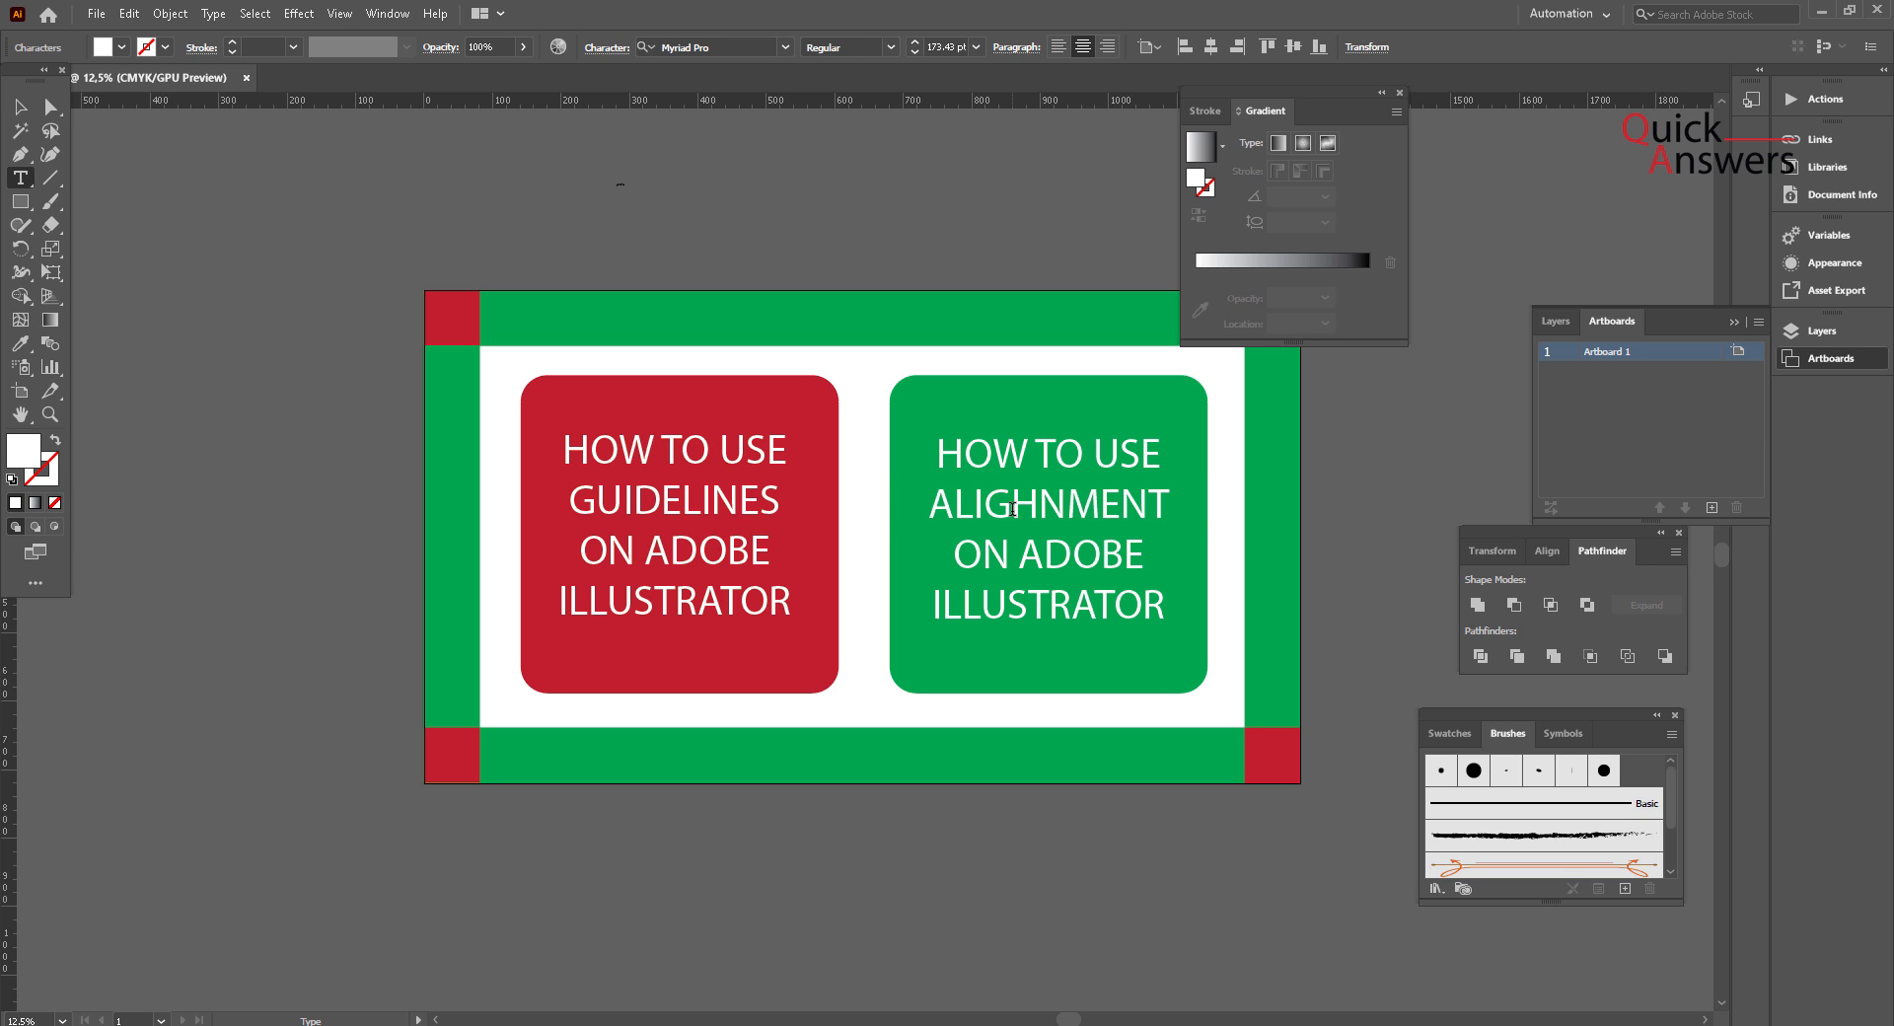
Step: Rewrite the green square's text below "HOW TO USE" as "ALIGN TOOL", "ON ADOBE" and "ILLUSTRAOR" on three lines
left_click(388, 14)
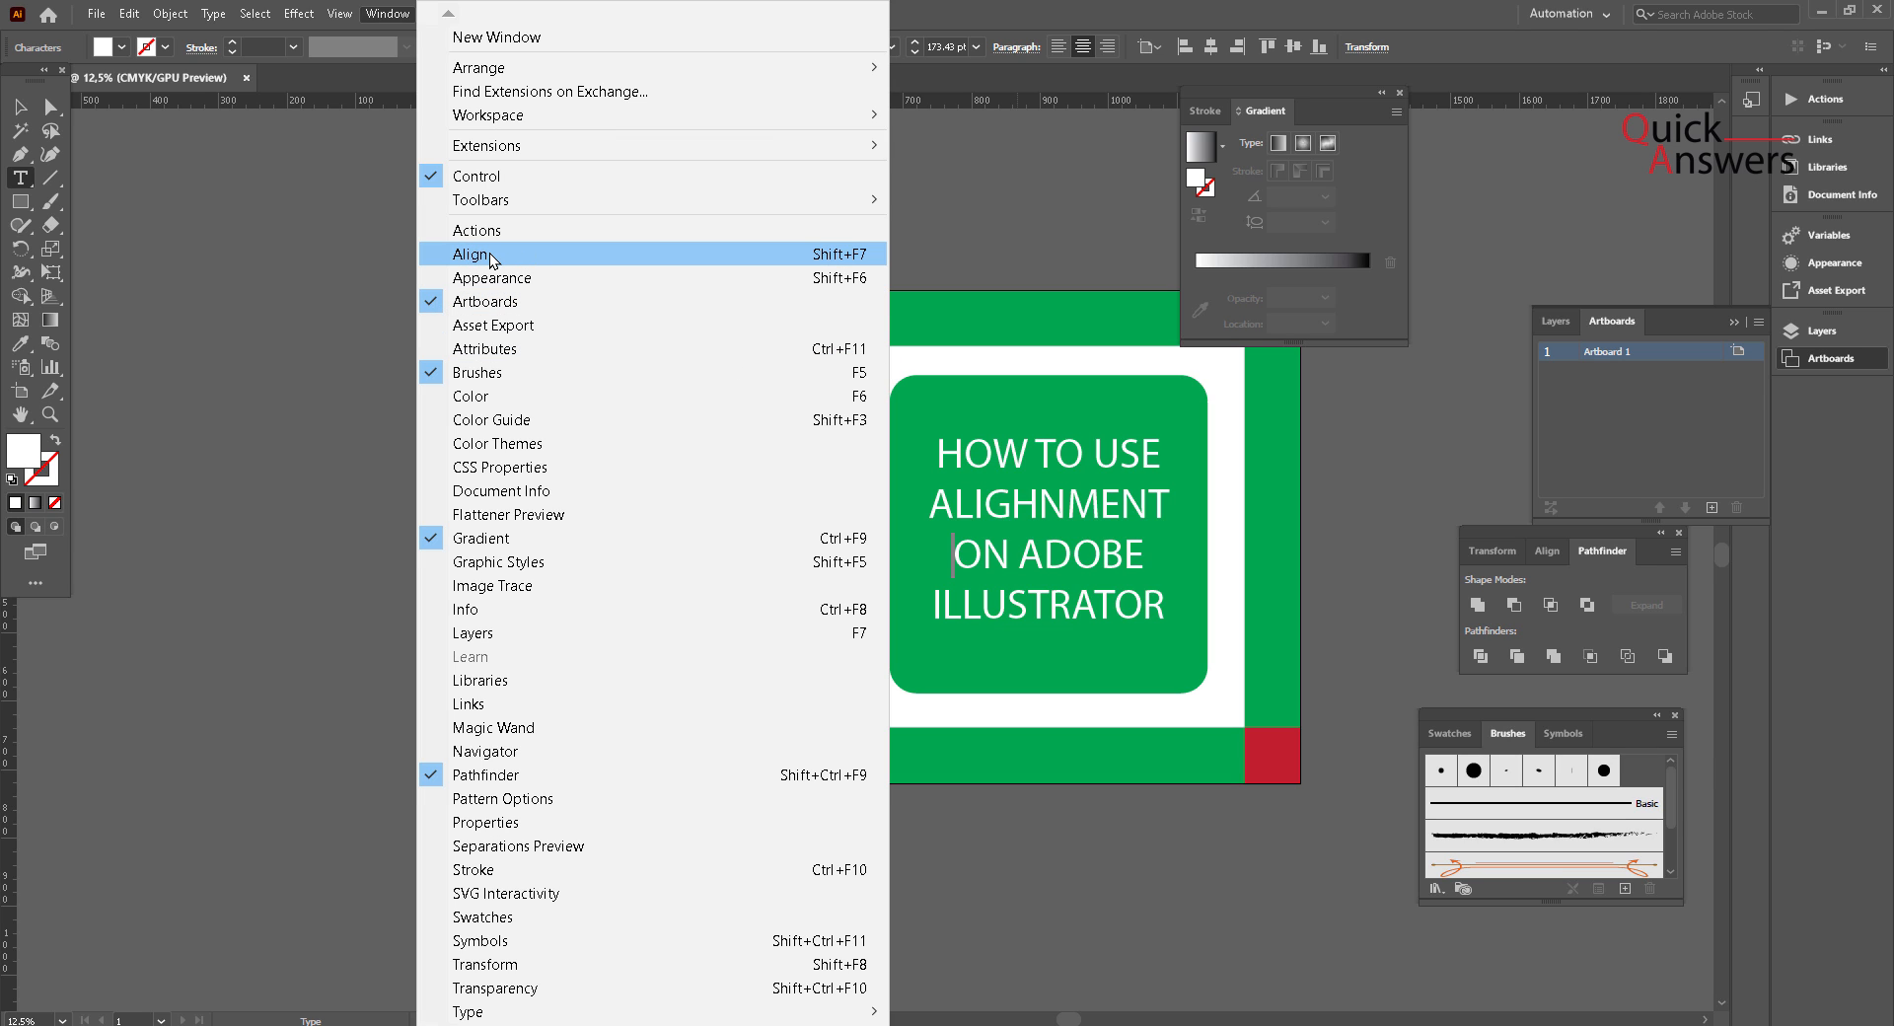
left_click(1055, 507)
double_click(1055, 507)
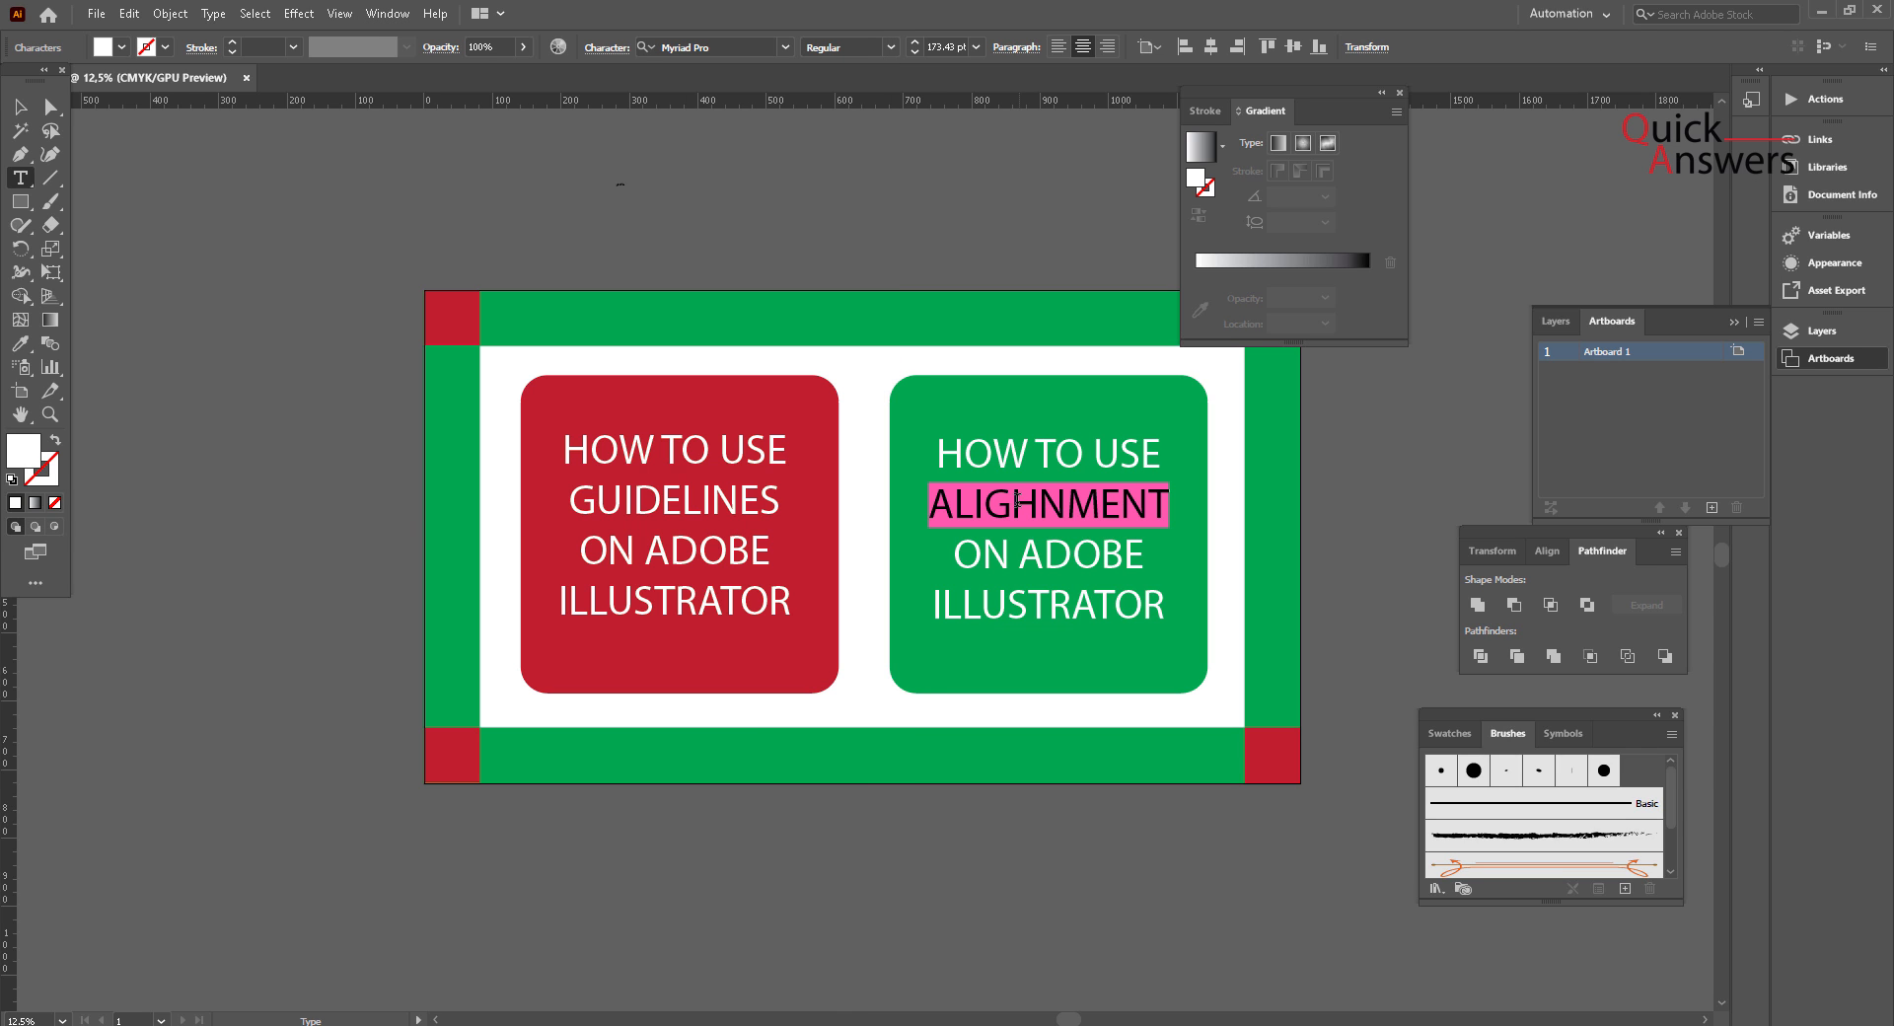
left_click(1008, 498)
left_click_drag(1024, 495, 1190, 616)
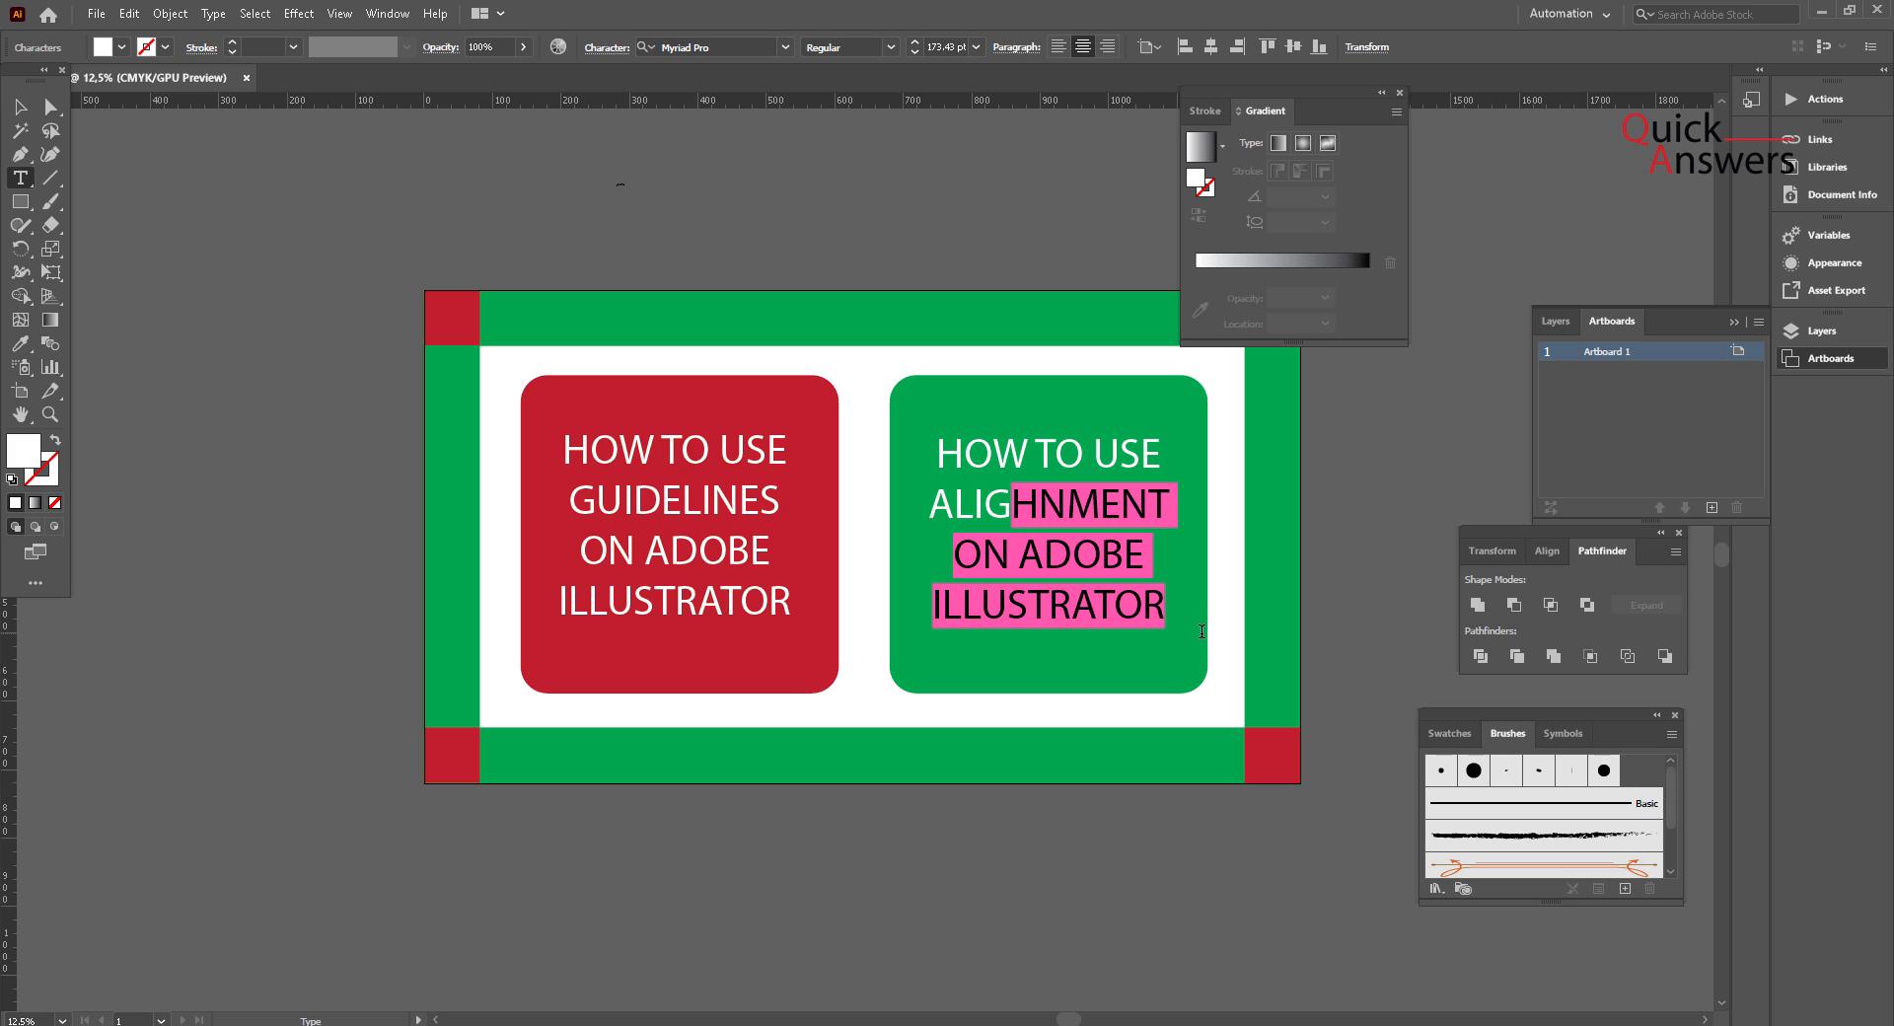
type("N TOOL")
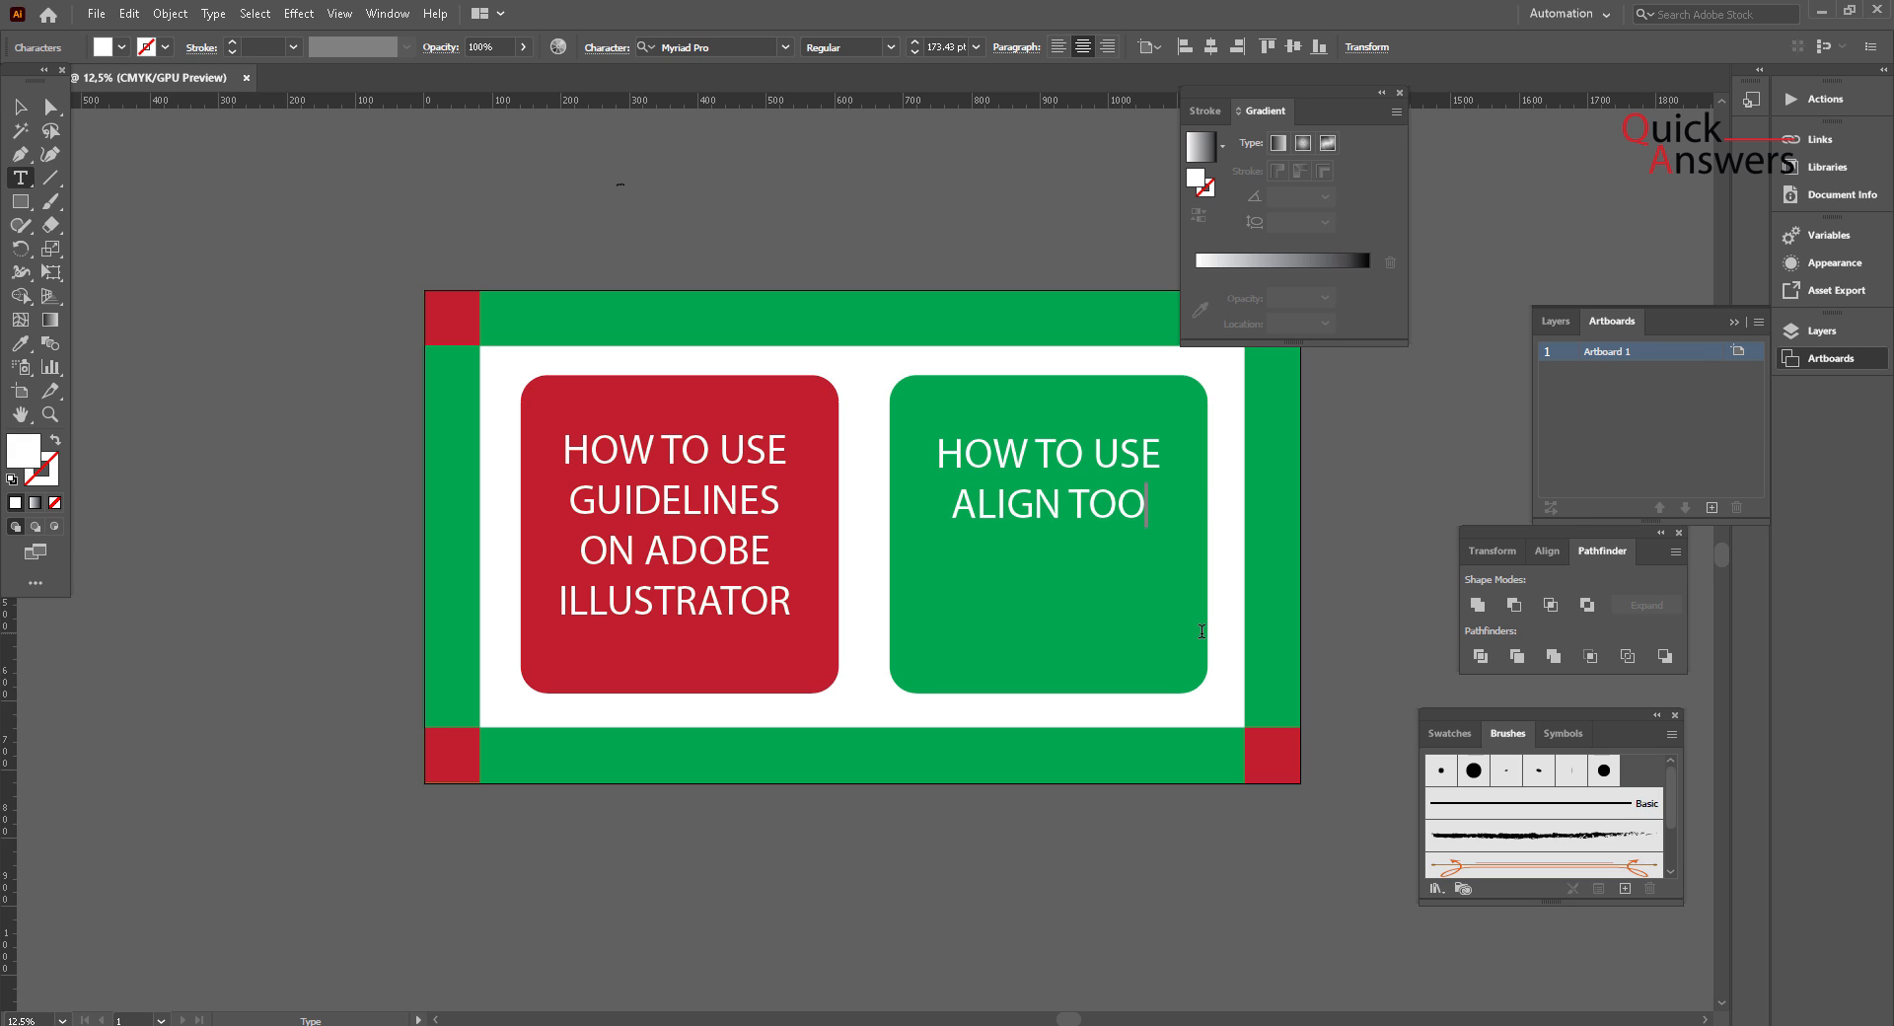
key("Return")
type("ON")
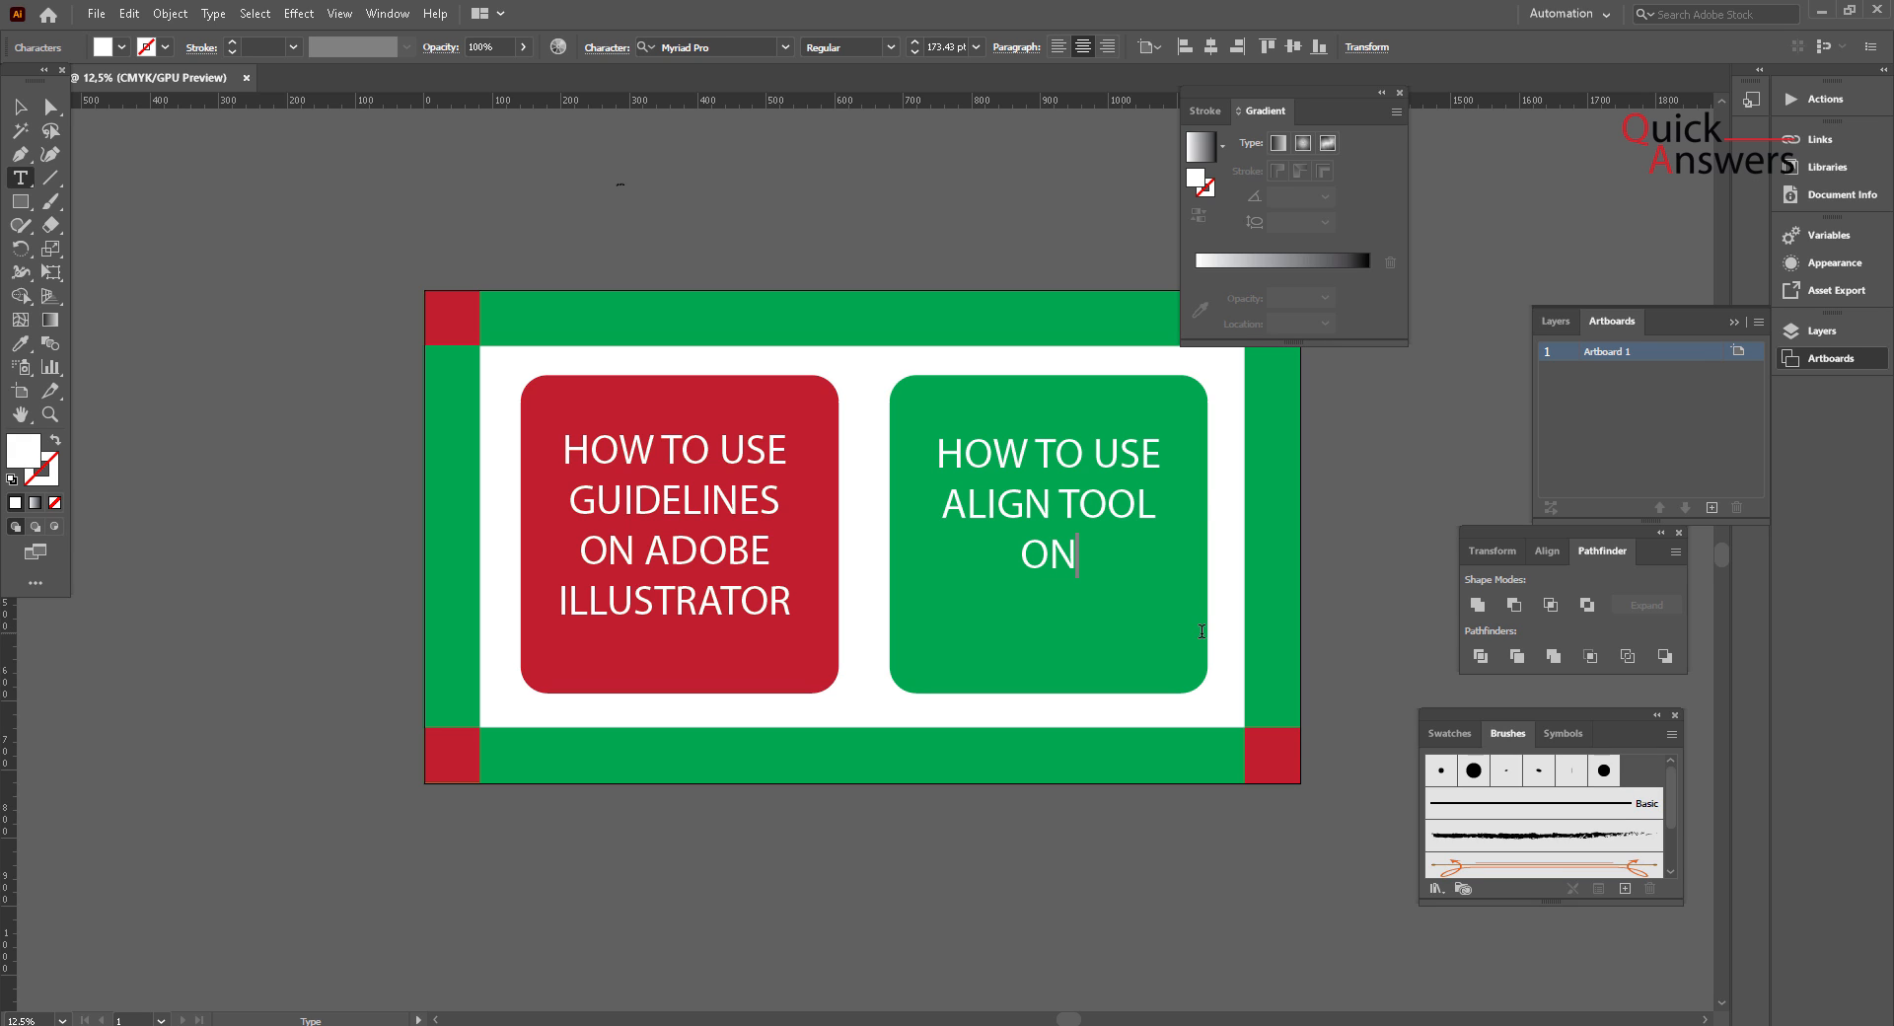
type(" ADOBE ")
type("IL")
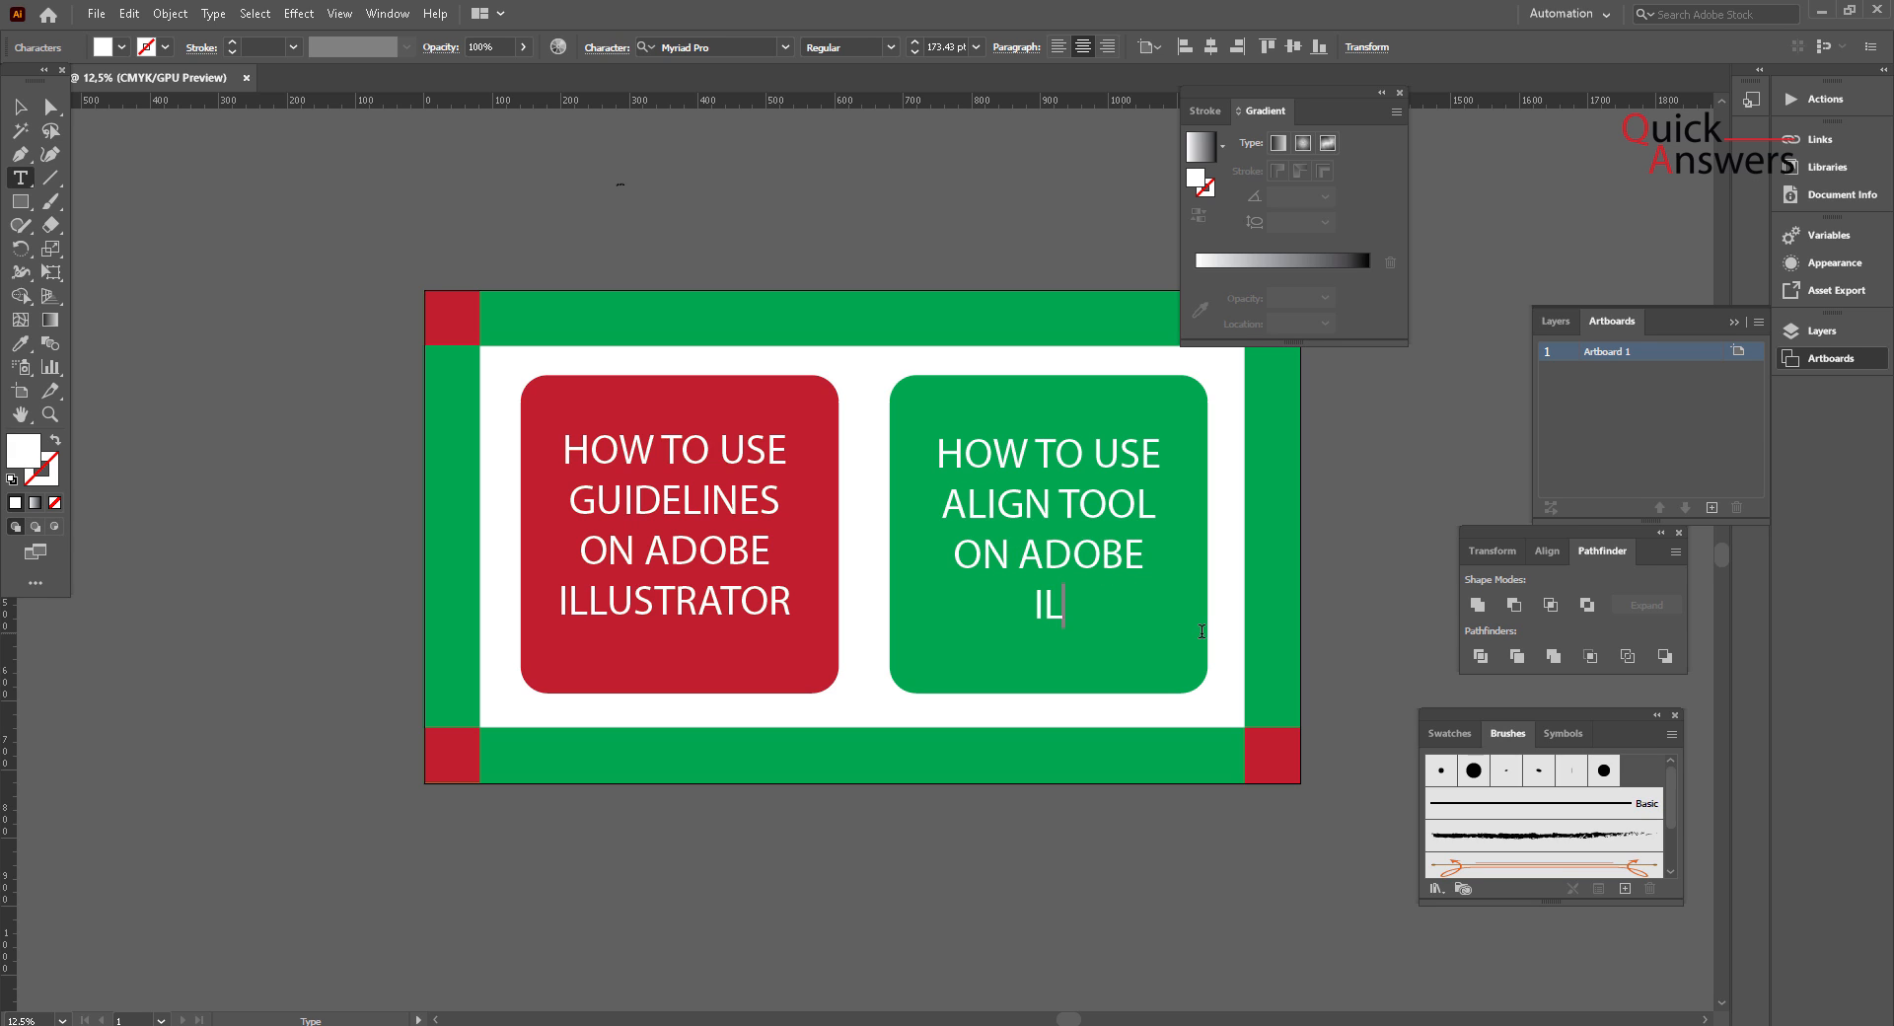
type("LUSTRAOR")
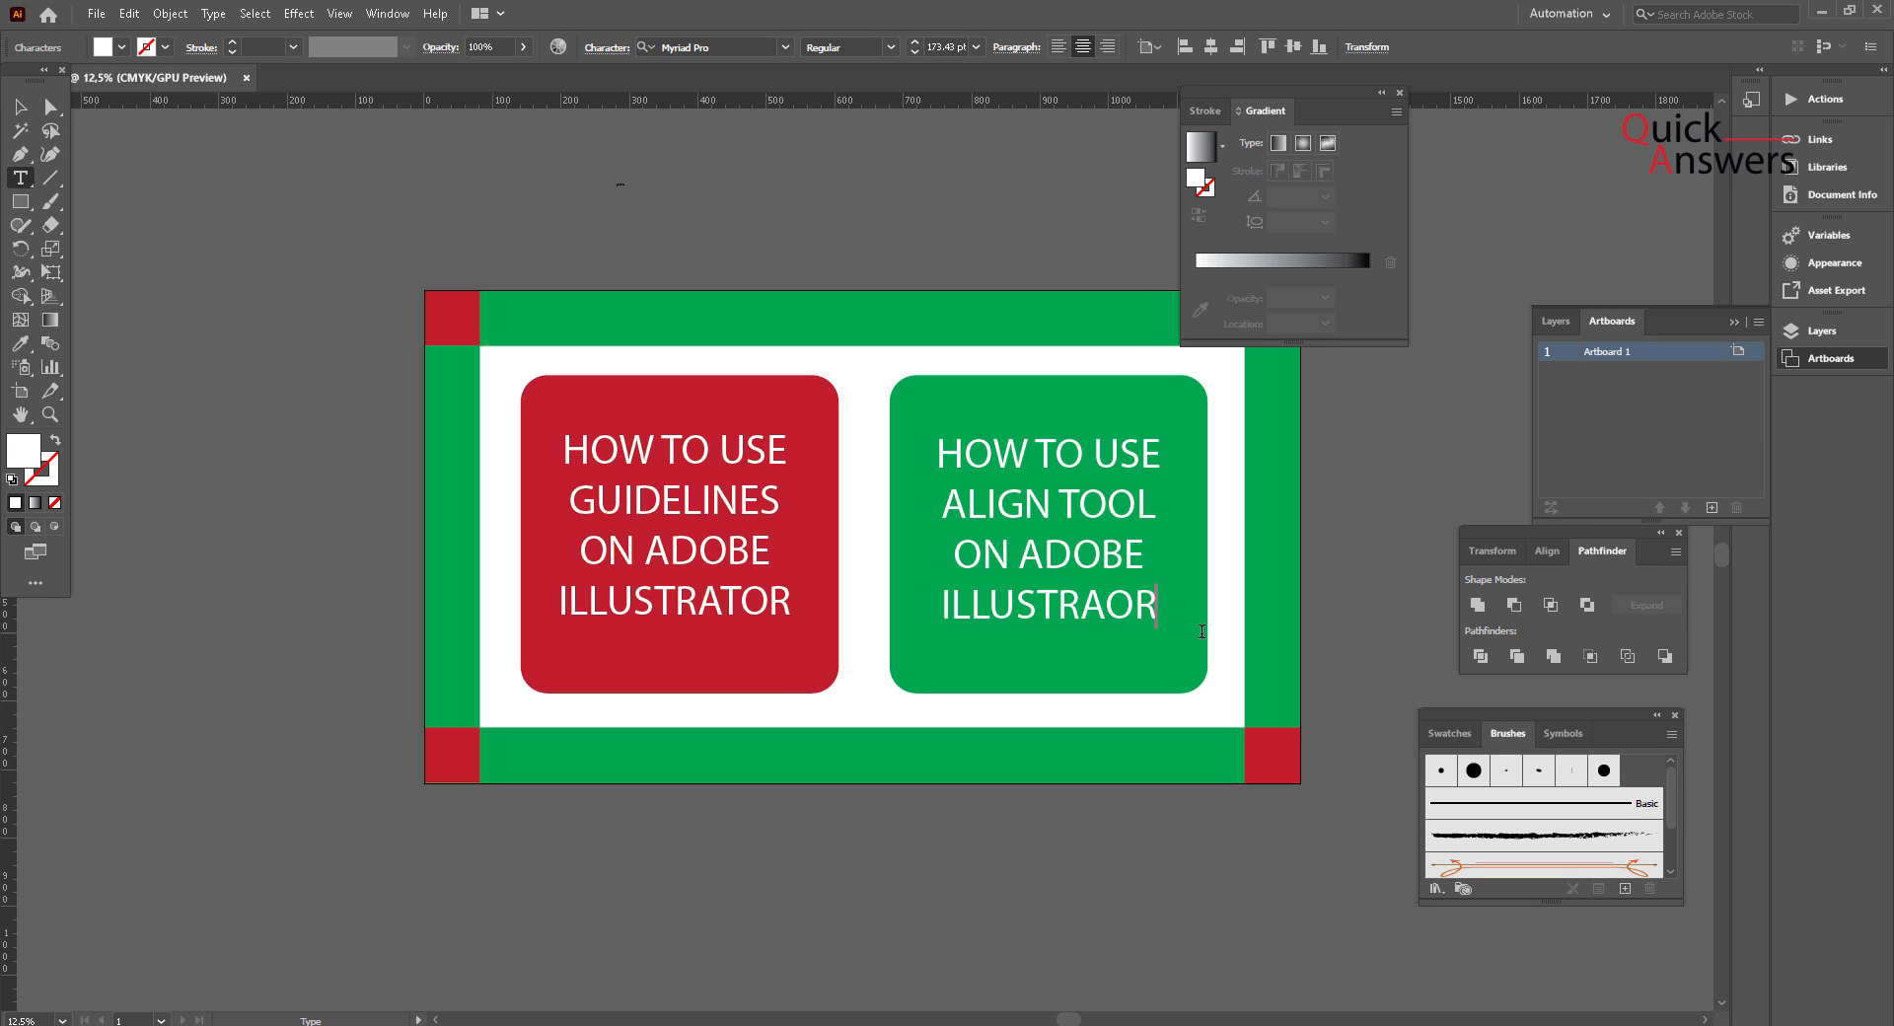
key("Escape")
Step: Change the font of both white text blocks to Arial Narrow Bold and deselect them
scroll(1040, 494, "up", 2)
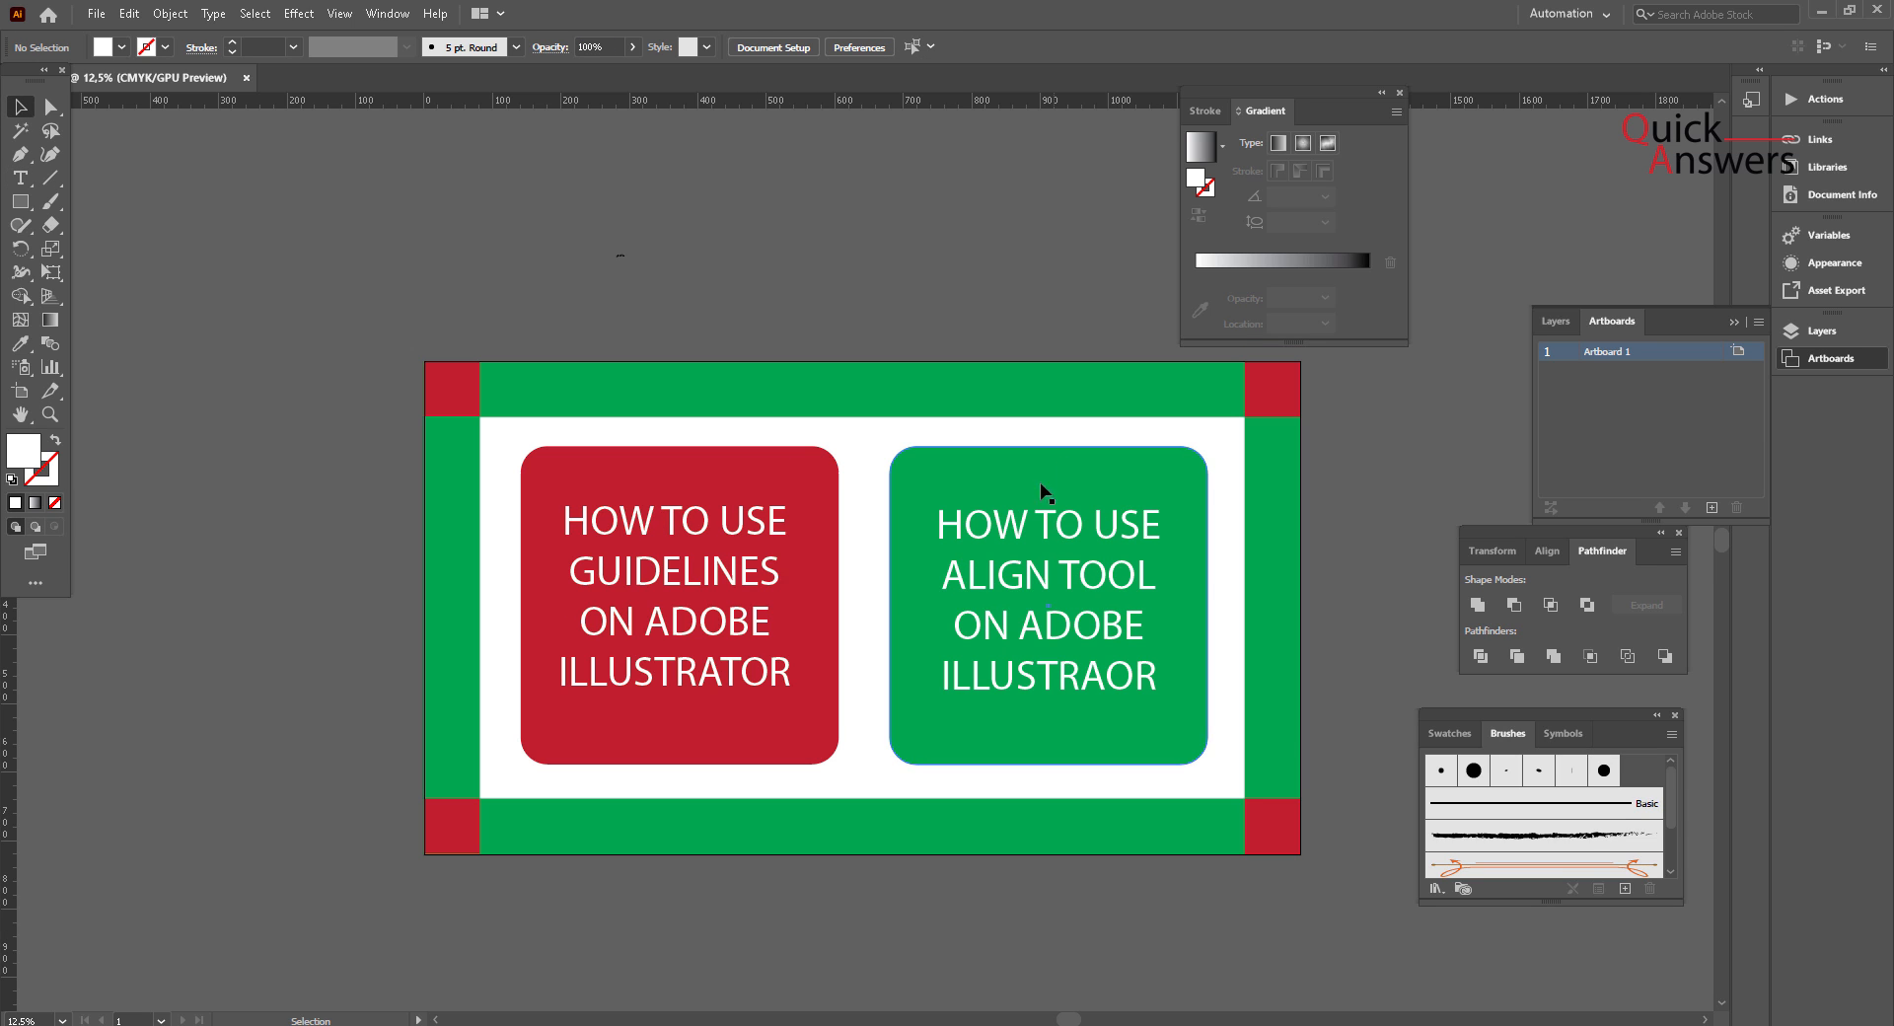
left_click(770, 529, "shift")
left_click(728, 41)
type("ara")
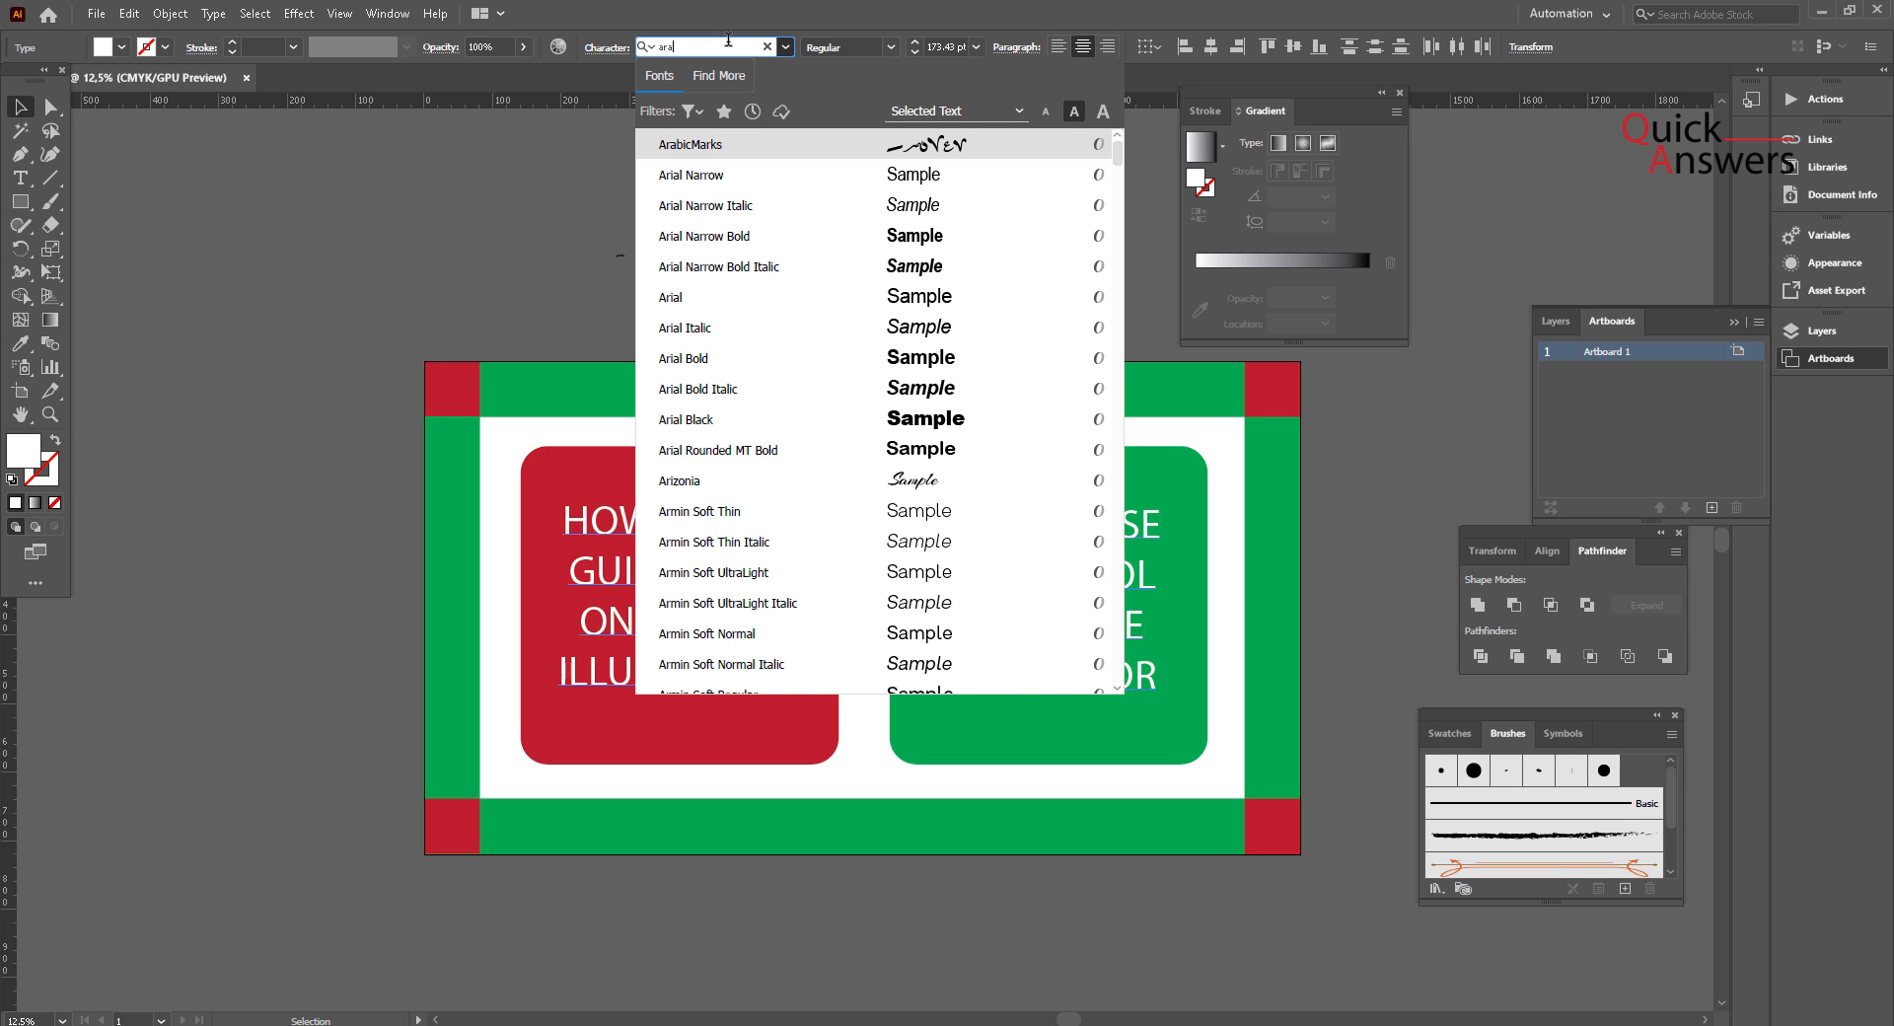
key("BackSpace")
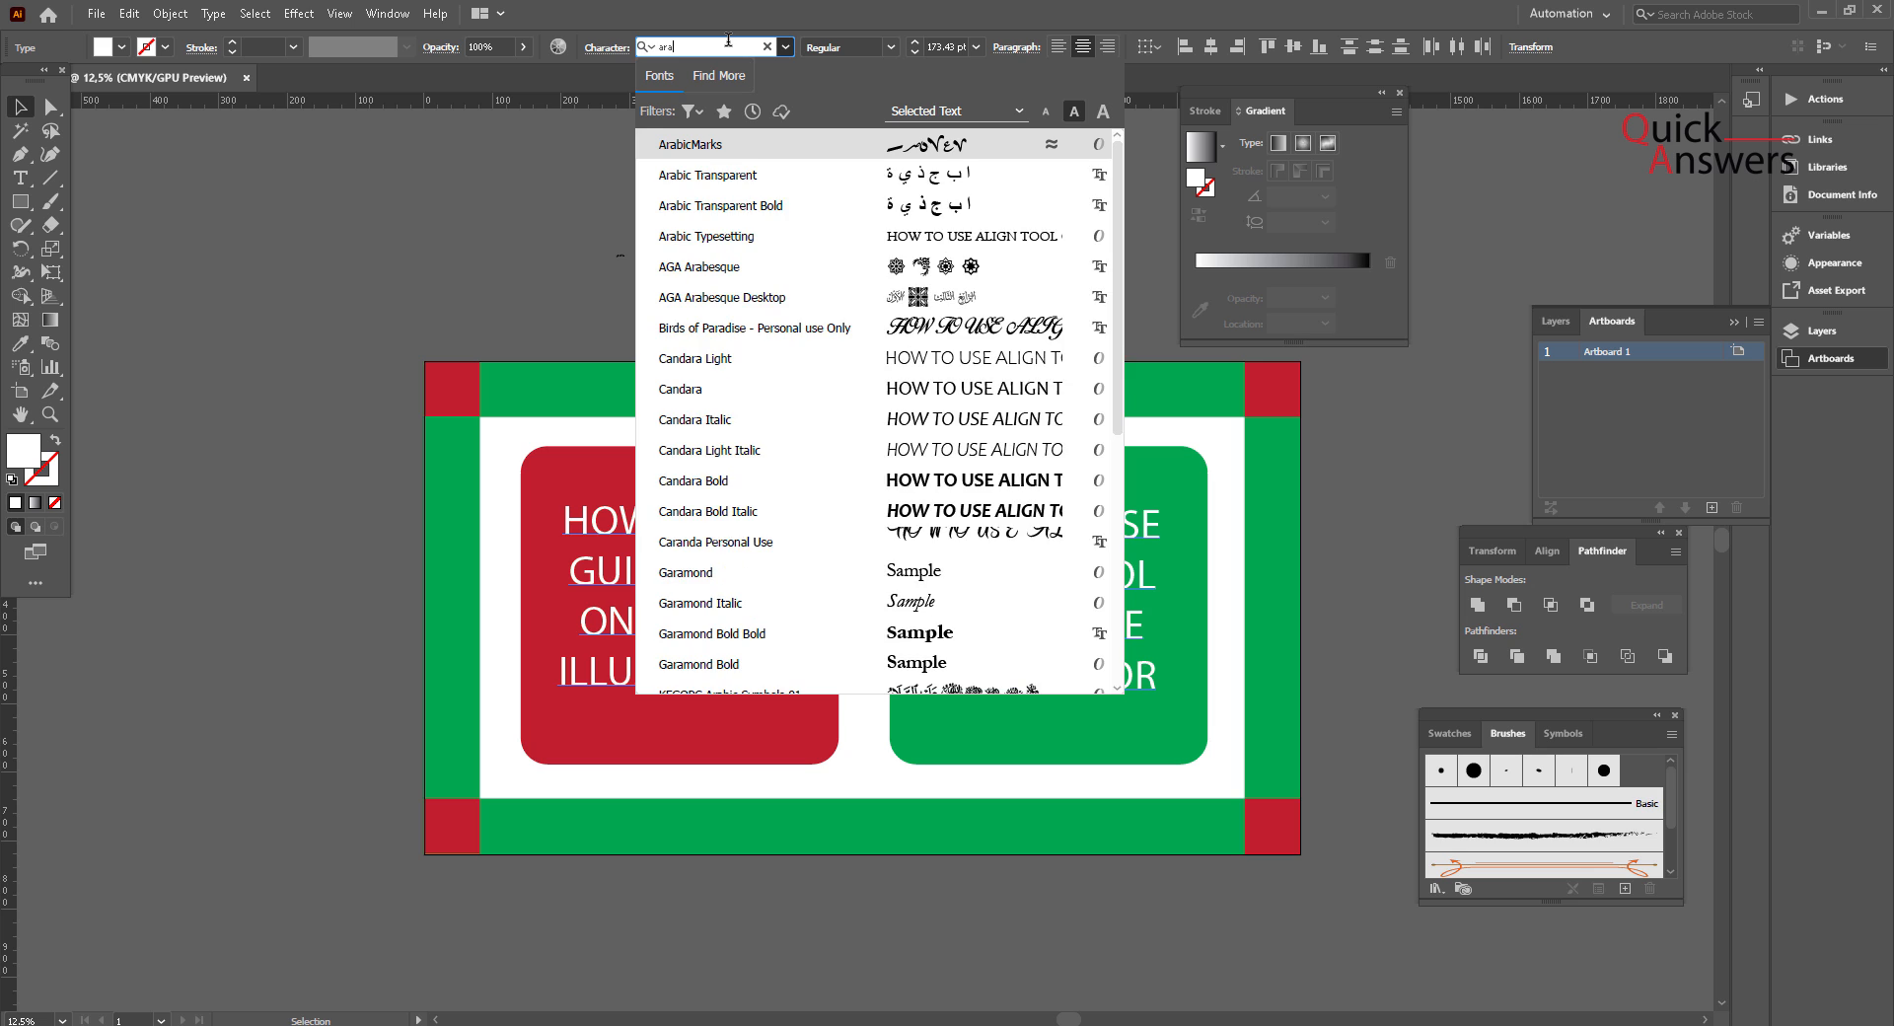
type("ial")
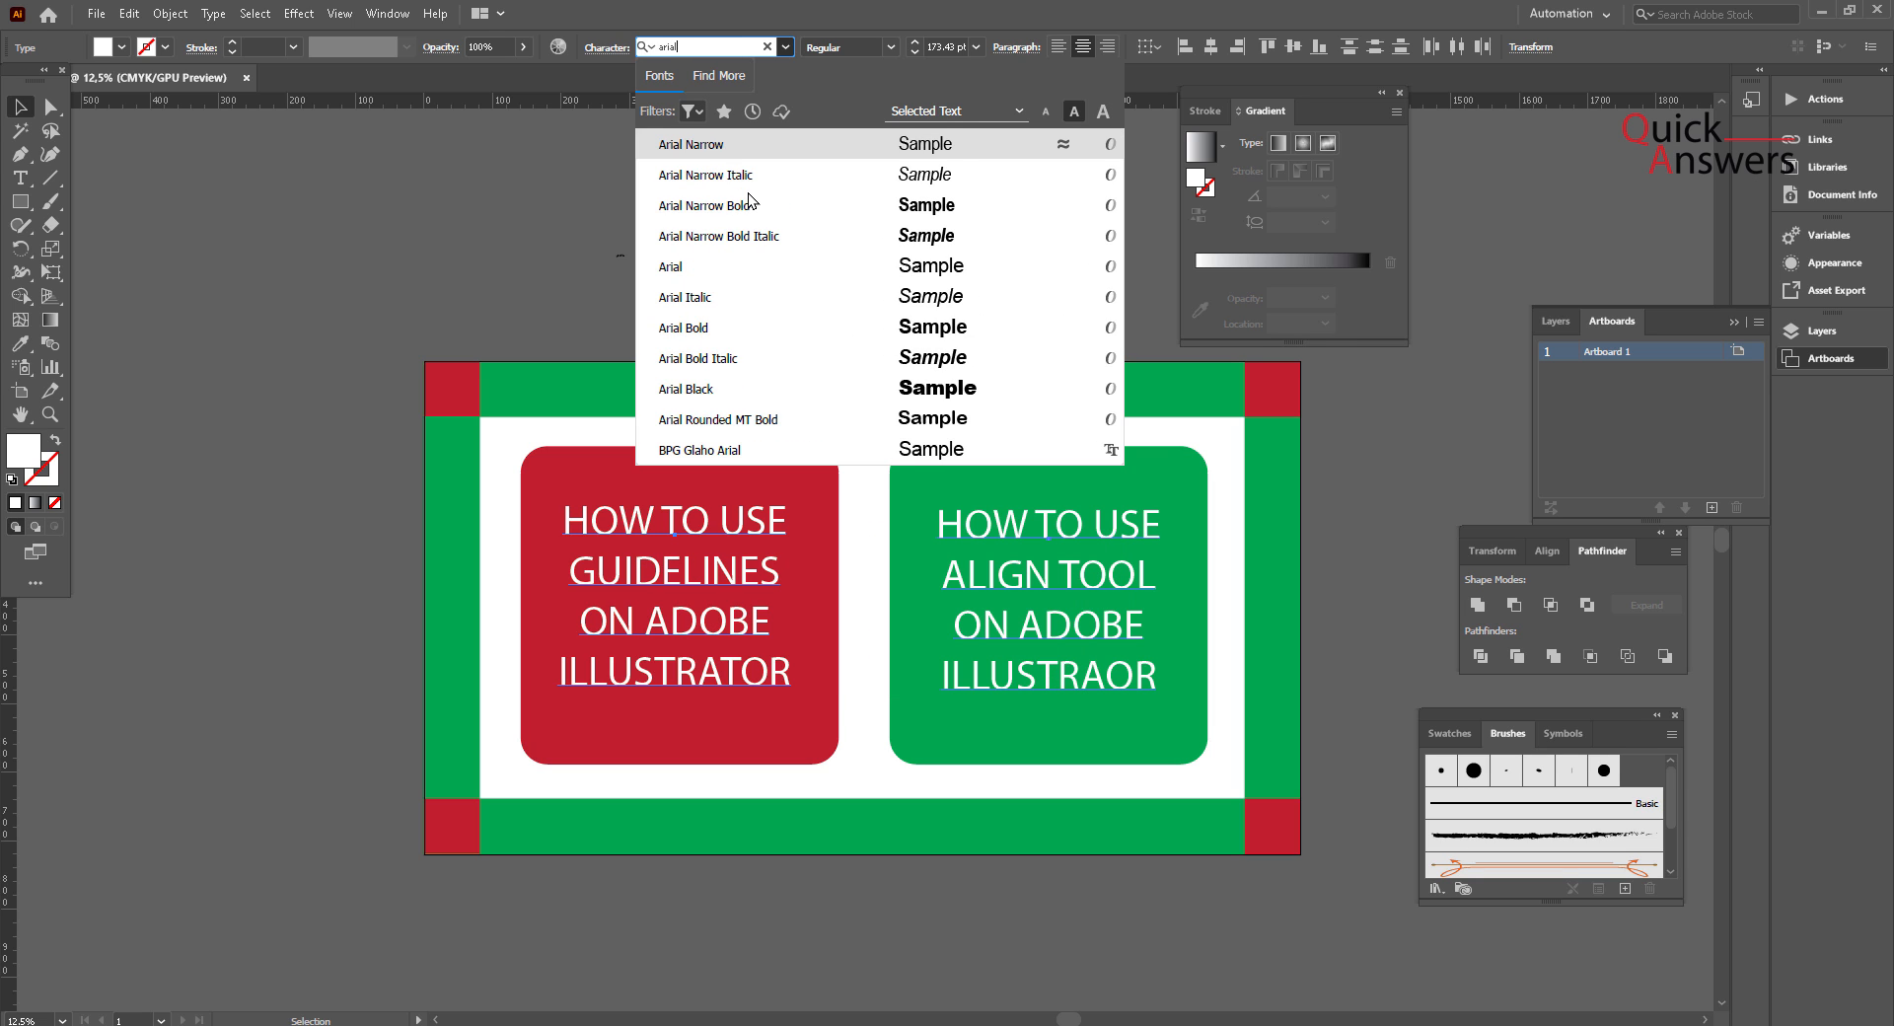
left_click(750, 204)
left_click(746, 198)
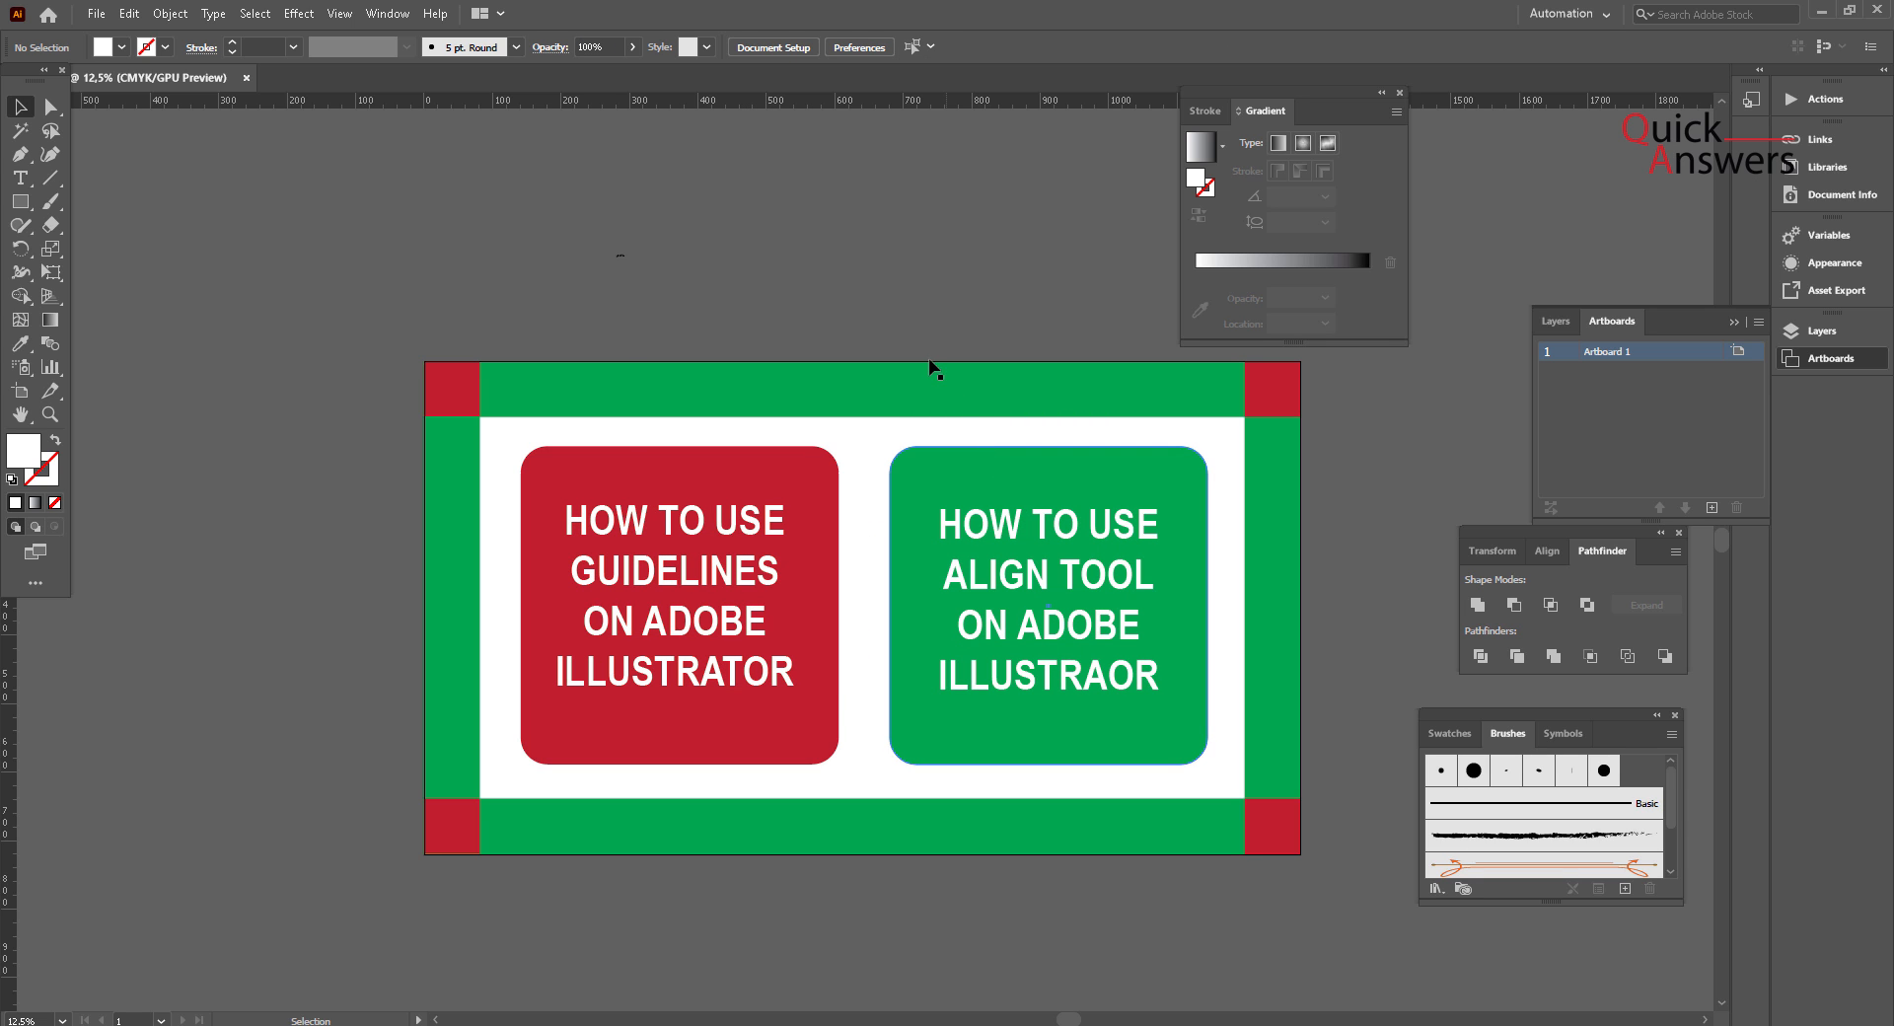